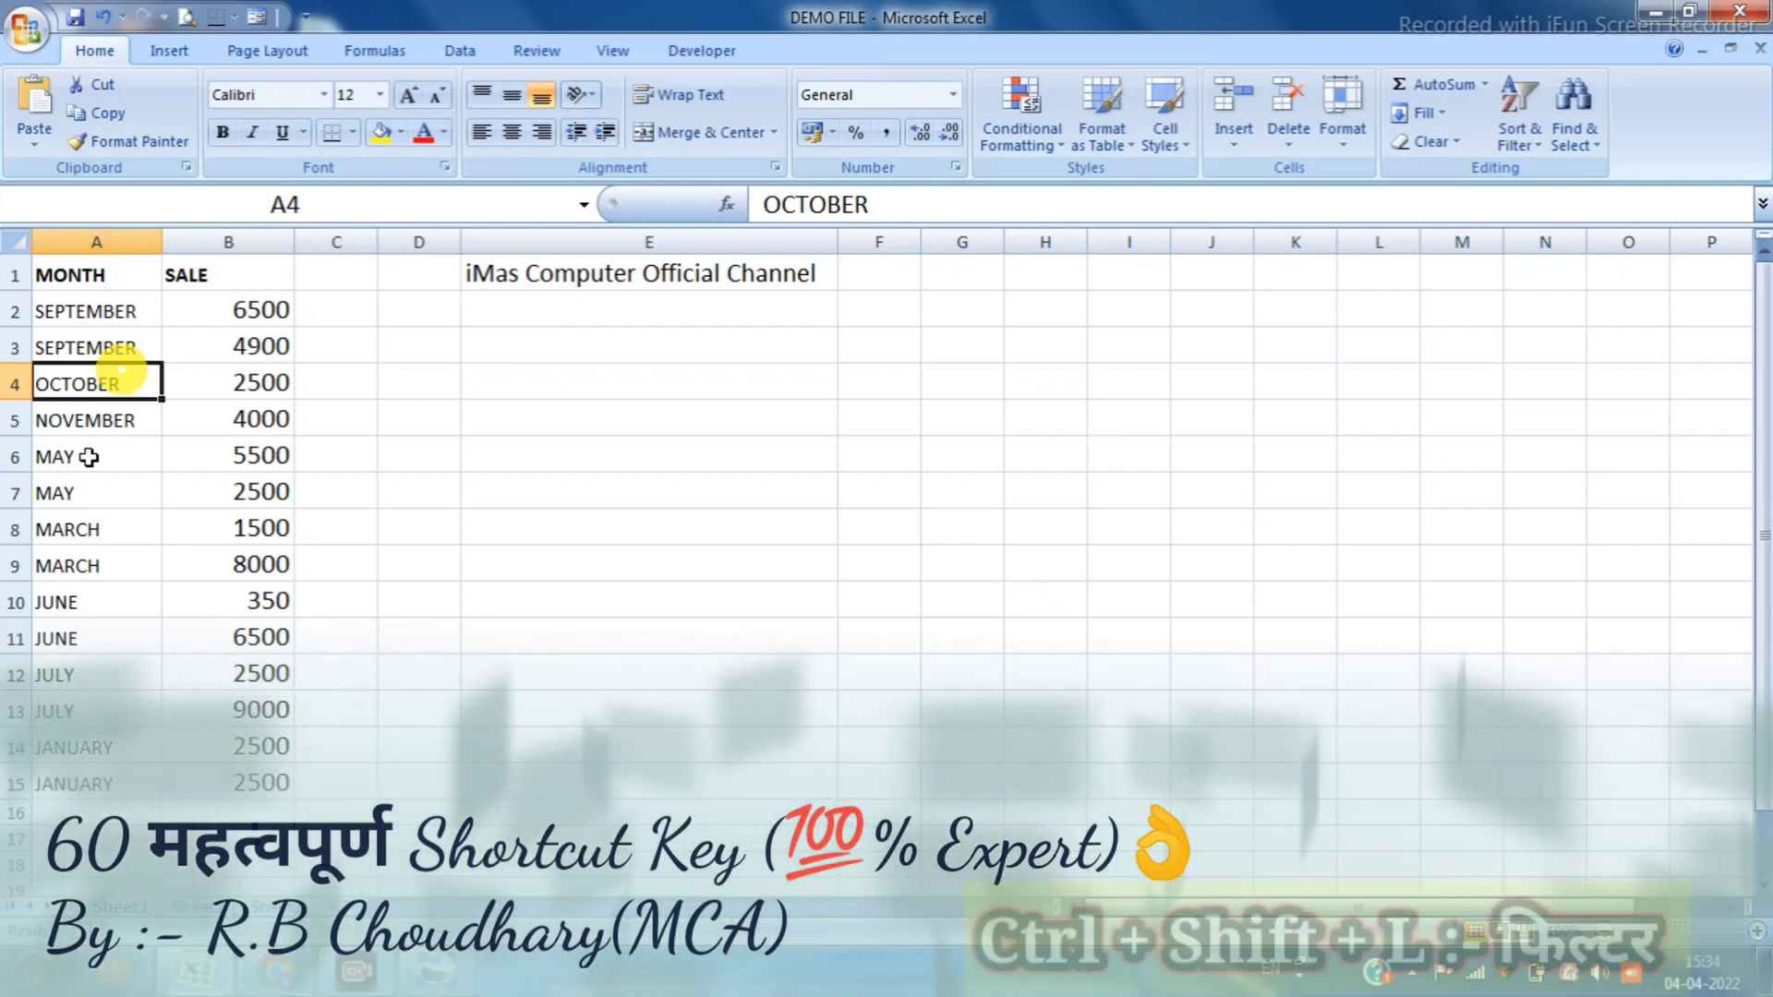
# Apply a filter to the MONTH and SALE table in A1:B15, switching it off and on again
pyautogui.moveTo(35, 274); pyautogui.dragTo(203, 782)
pyautogui.hotkey('ctrl', 'shift', 'l')
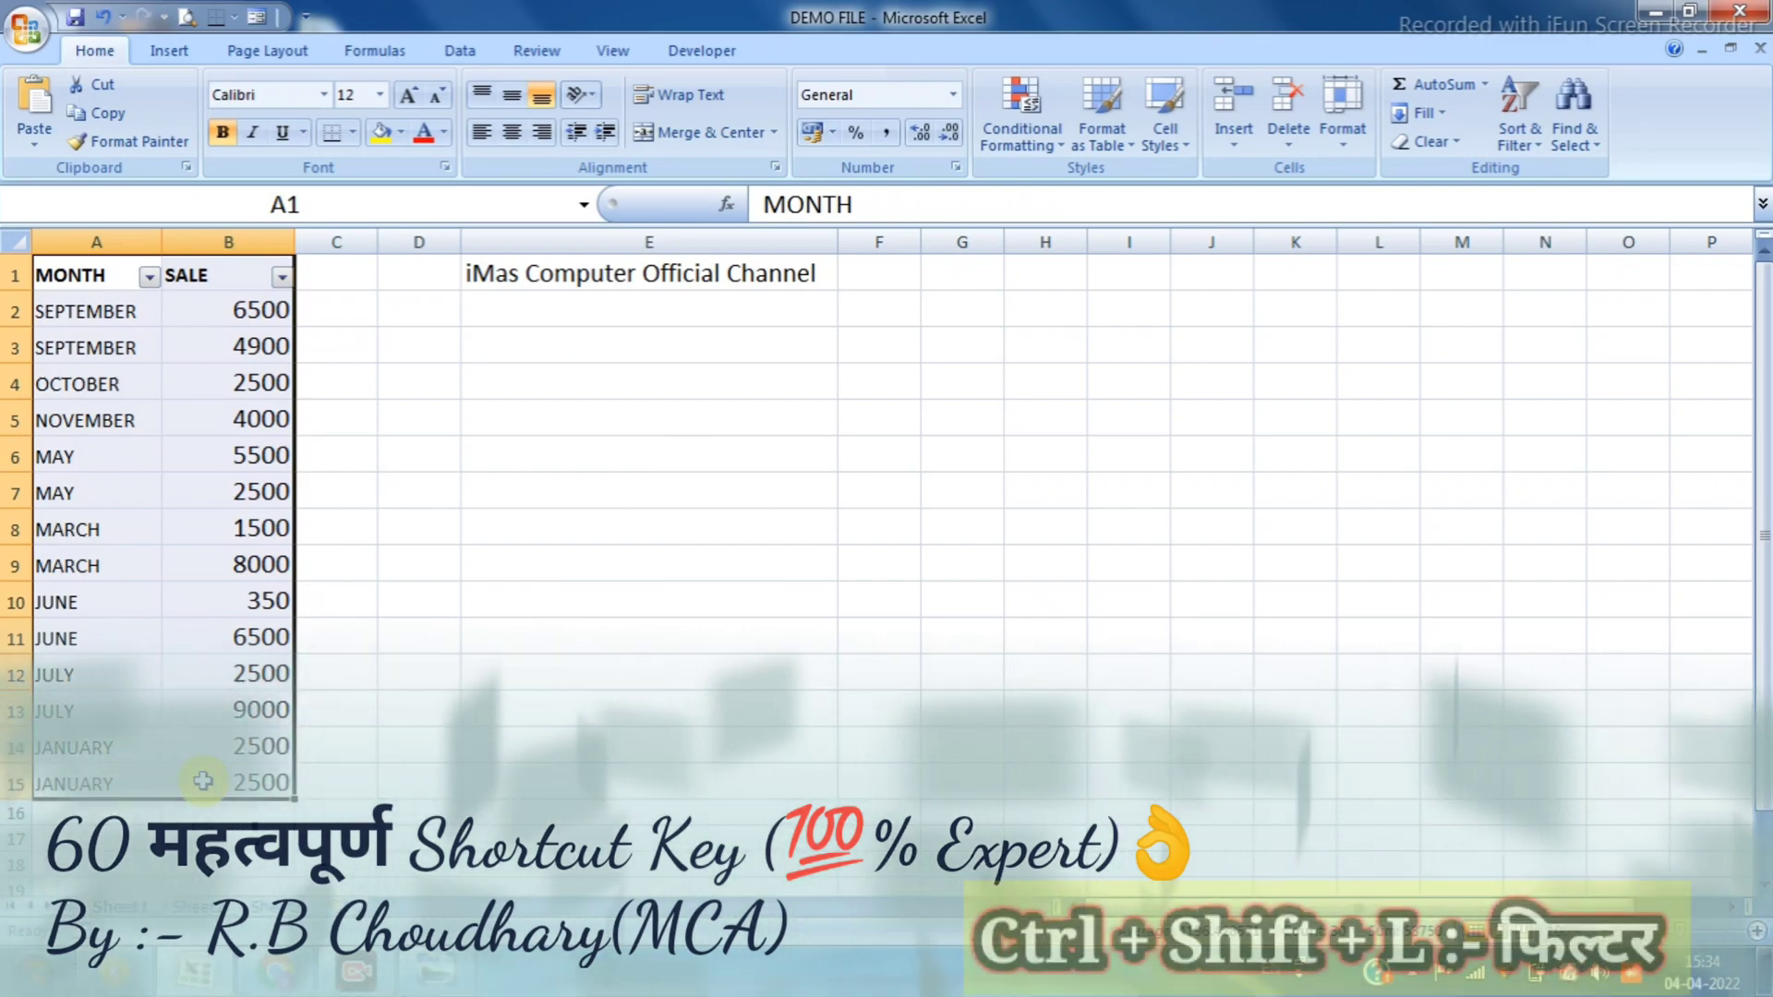
pyautogui.click(118, 449)
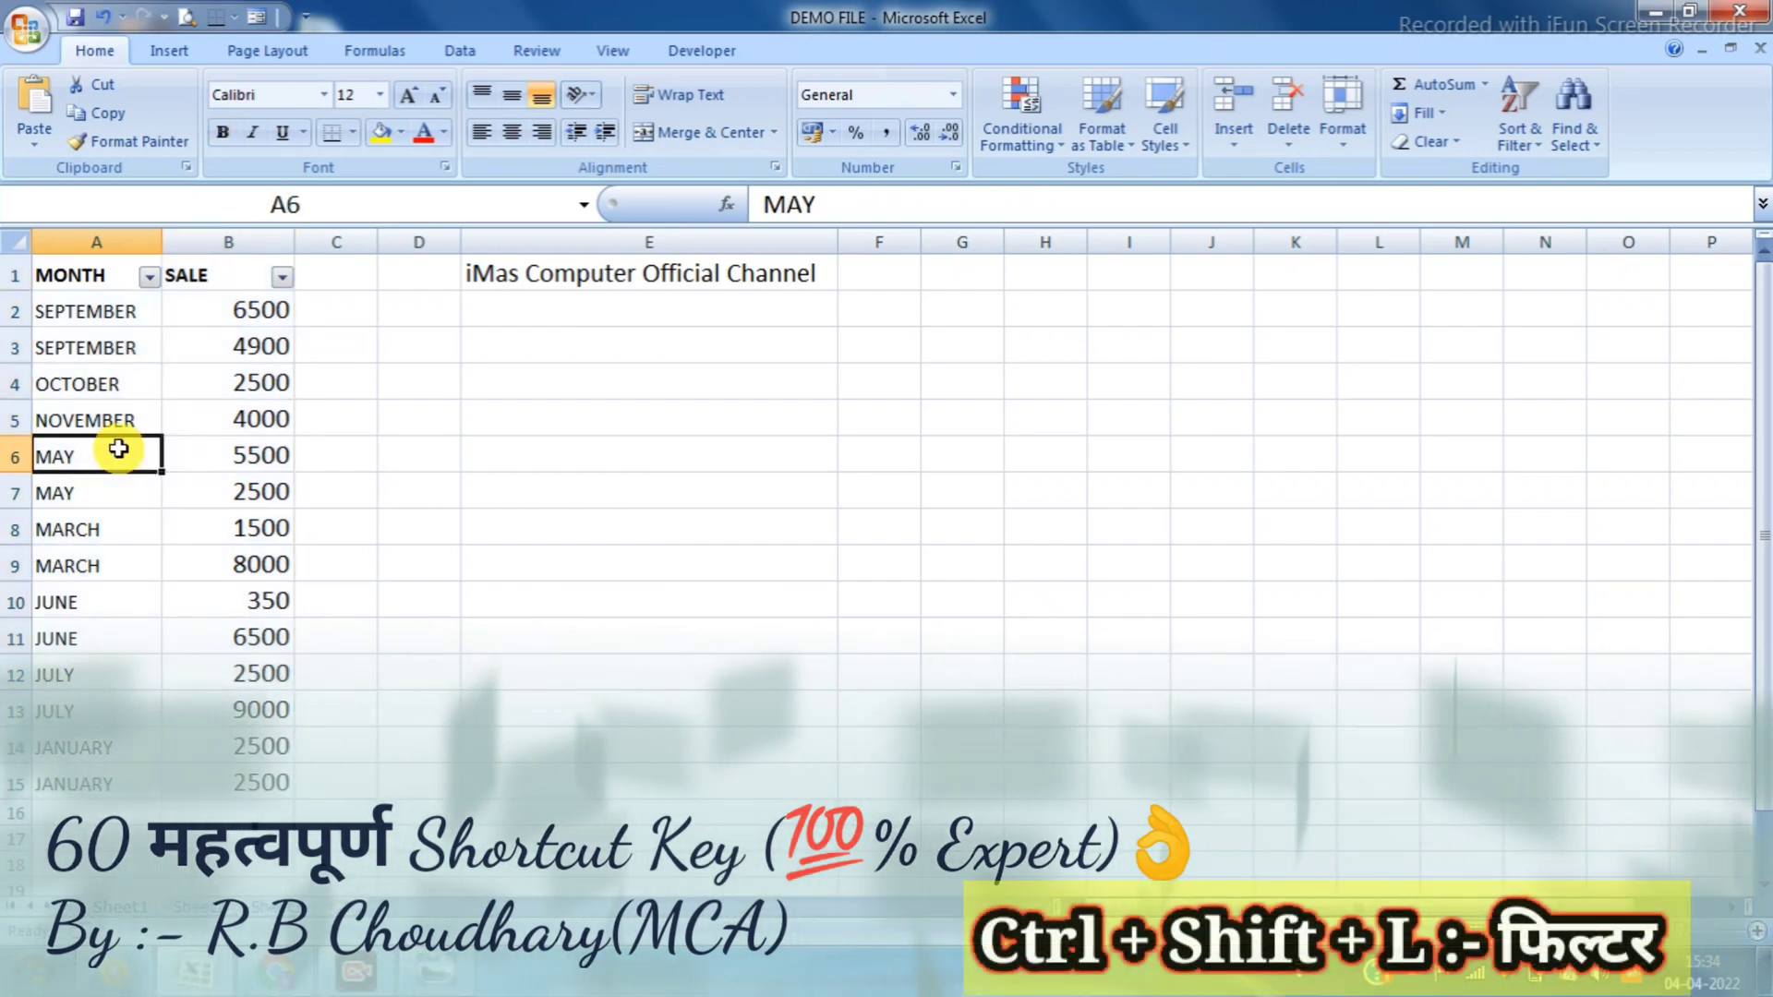
pyautogui.hotkey('ctrl', 'shift', 'l')
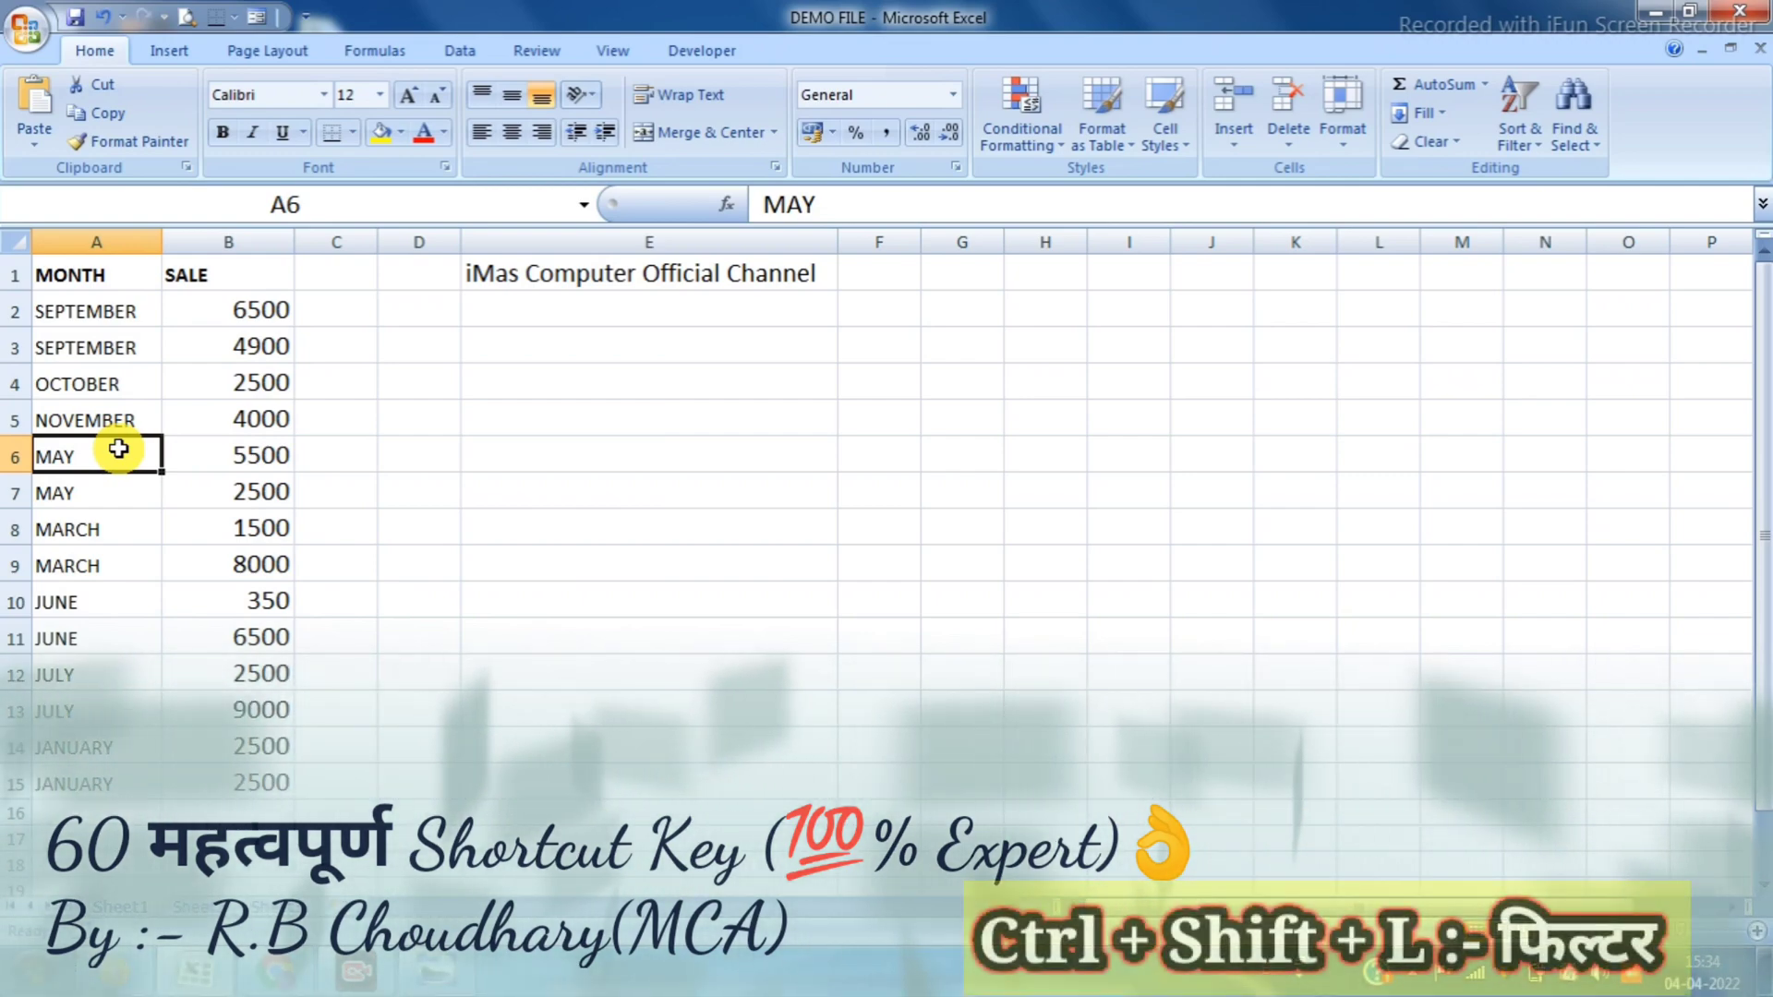
pyautogui.hotkey('ctrl', 'shift', 'l')
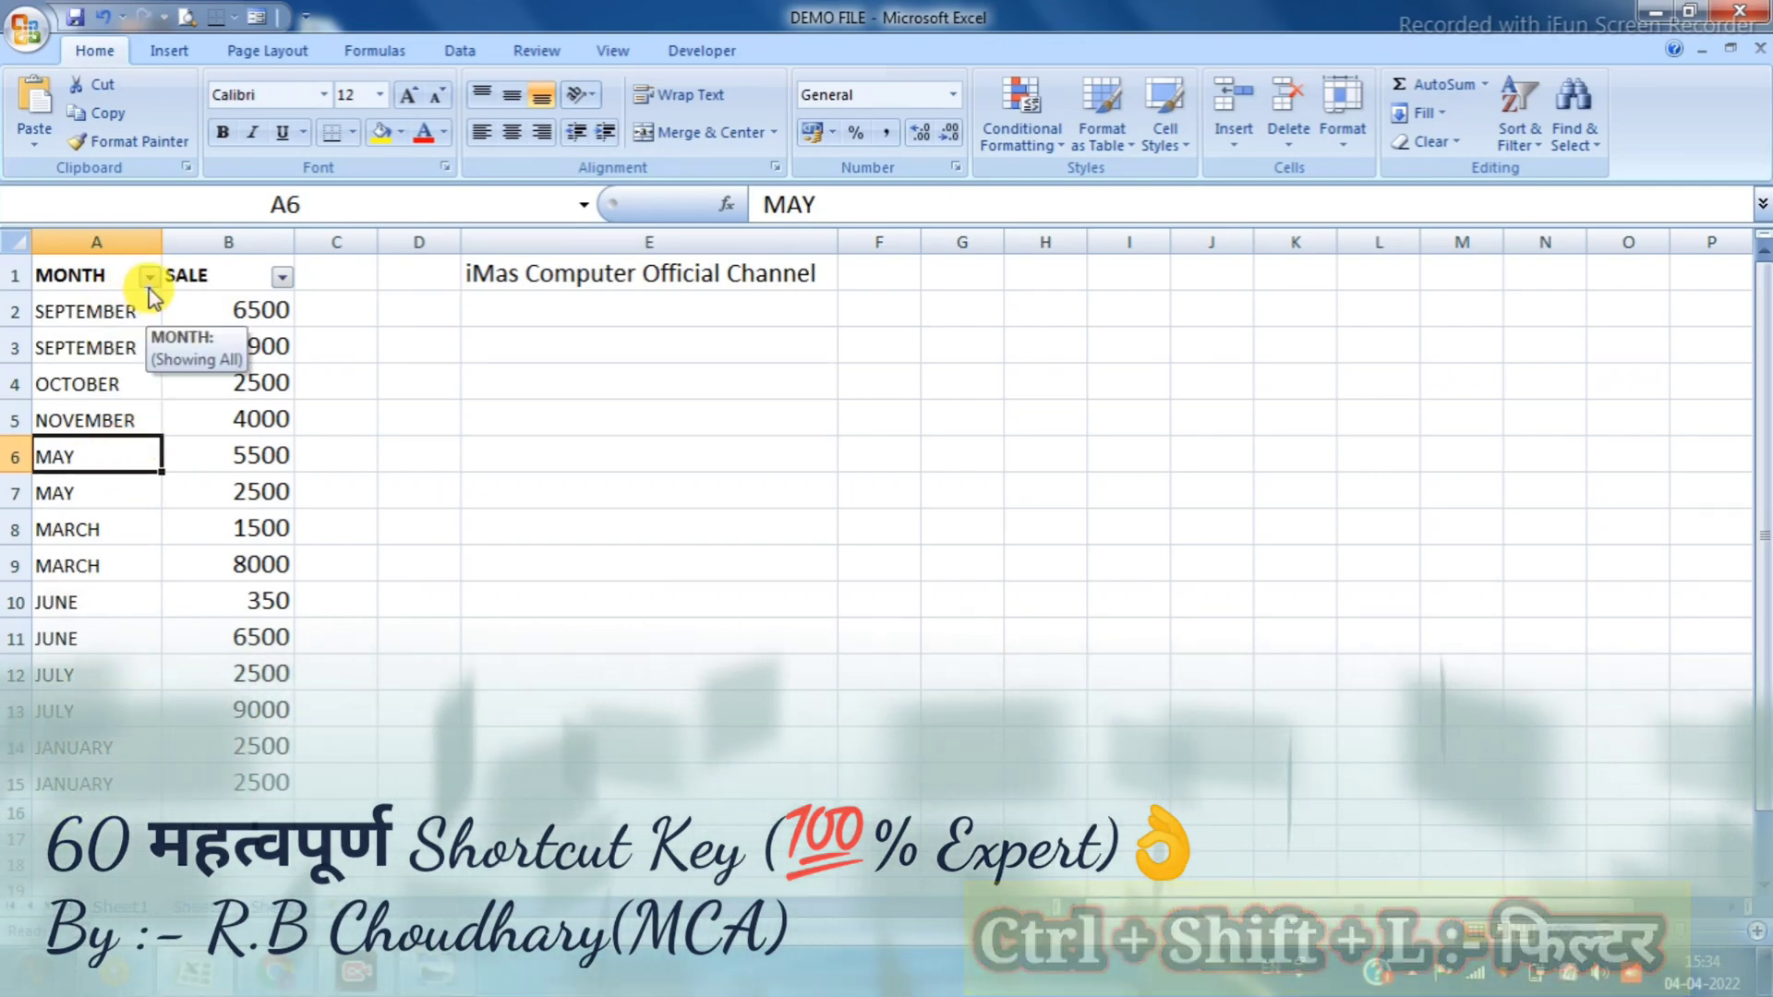
# Filter the MONTH column to show only JANUARY
pyautogui.click(100, 565)
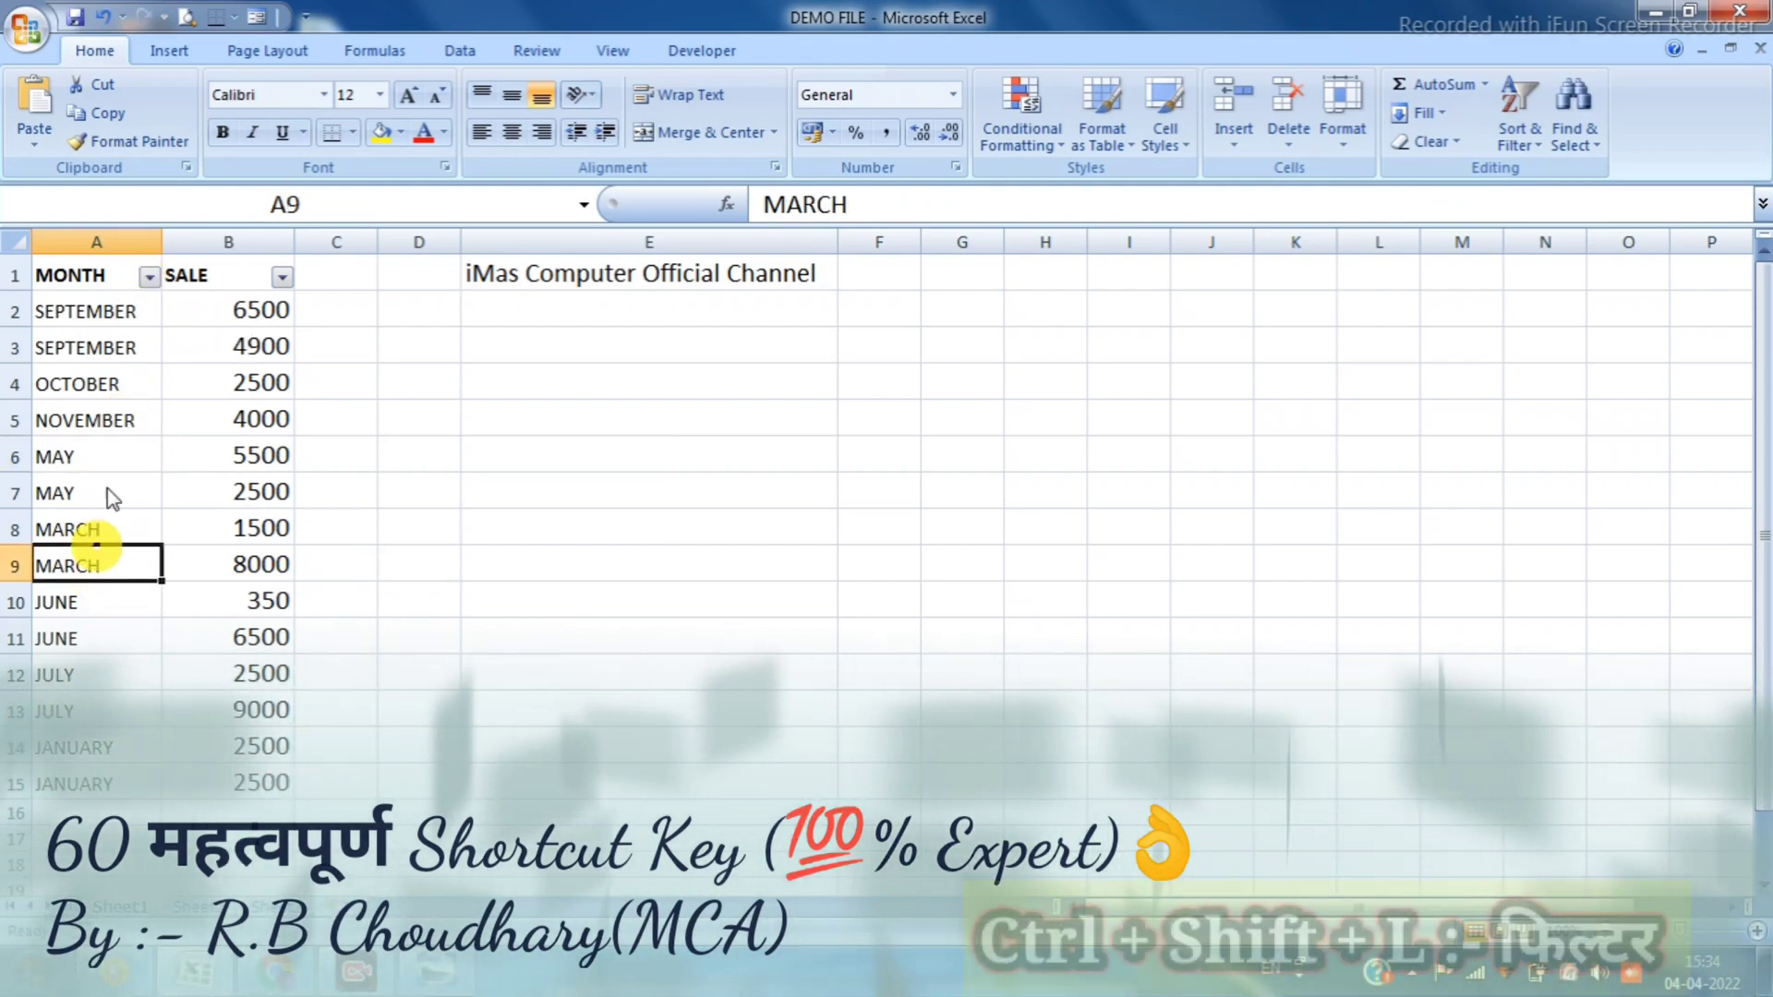
pyautogui.click(149, 277)
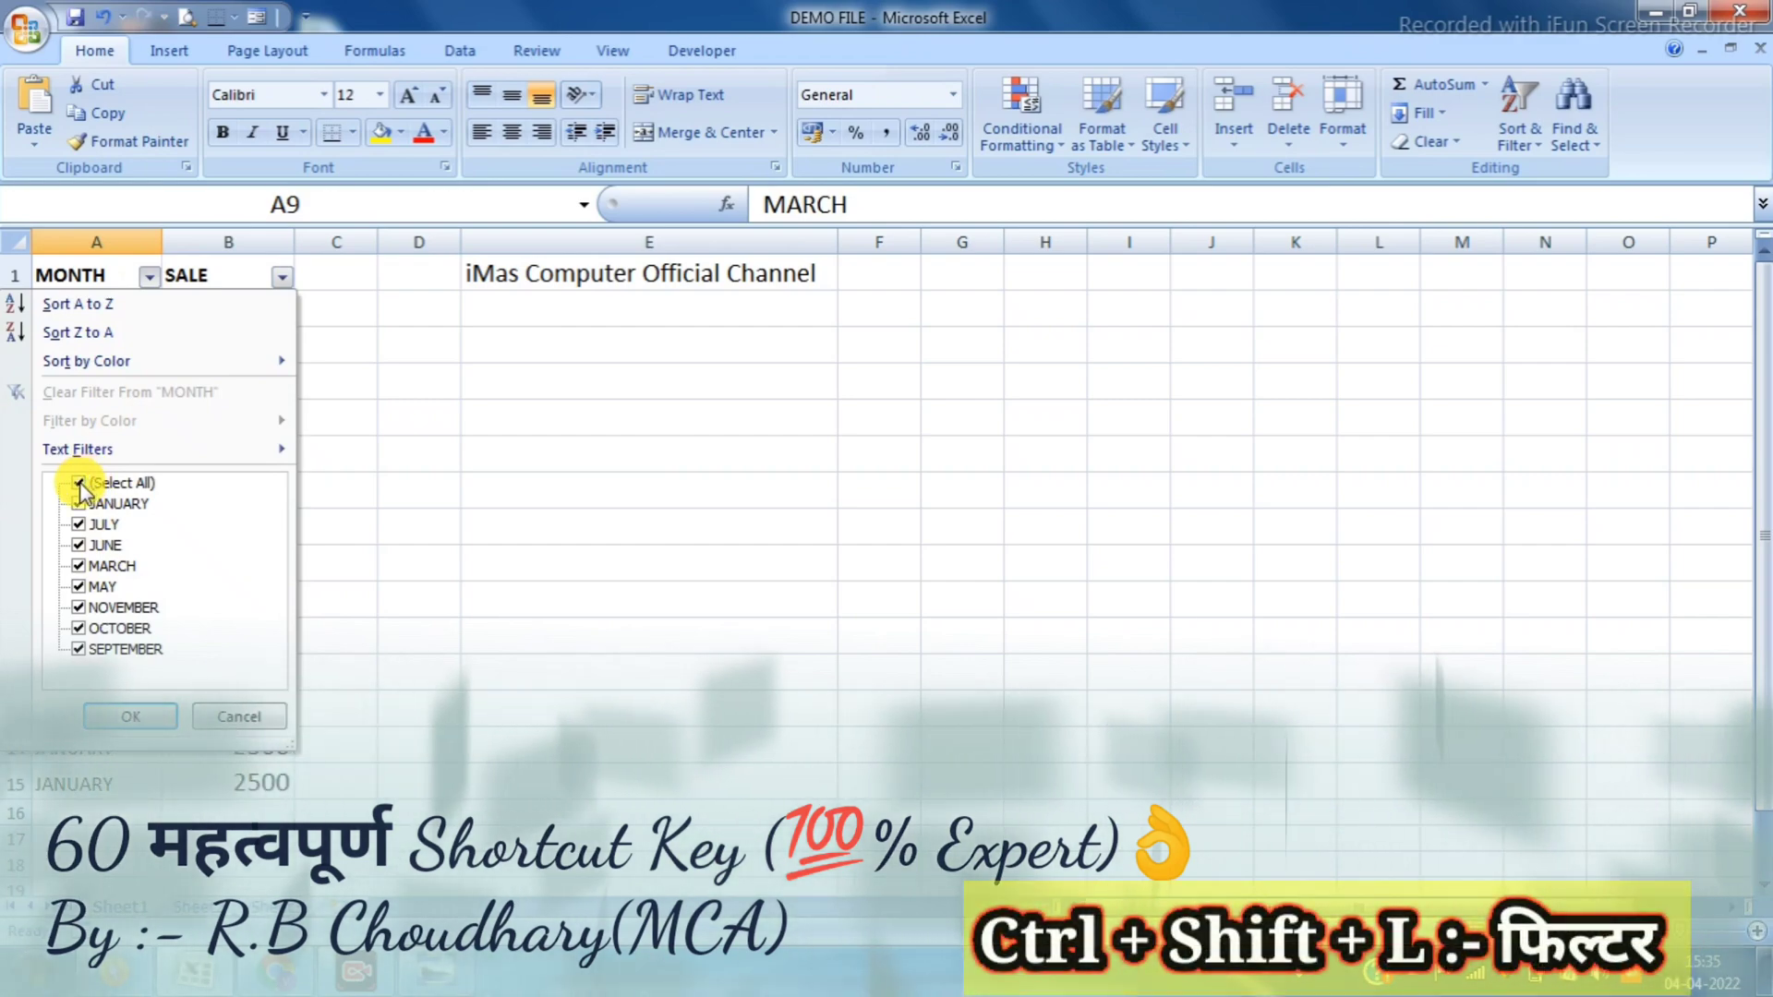
pyautogui.click(78, 482)
pyautogui.click(78, 504)
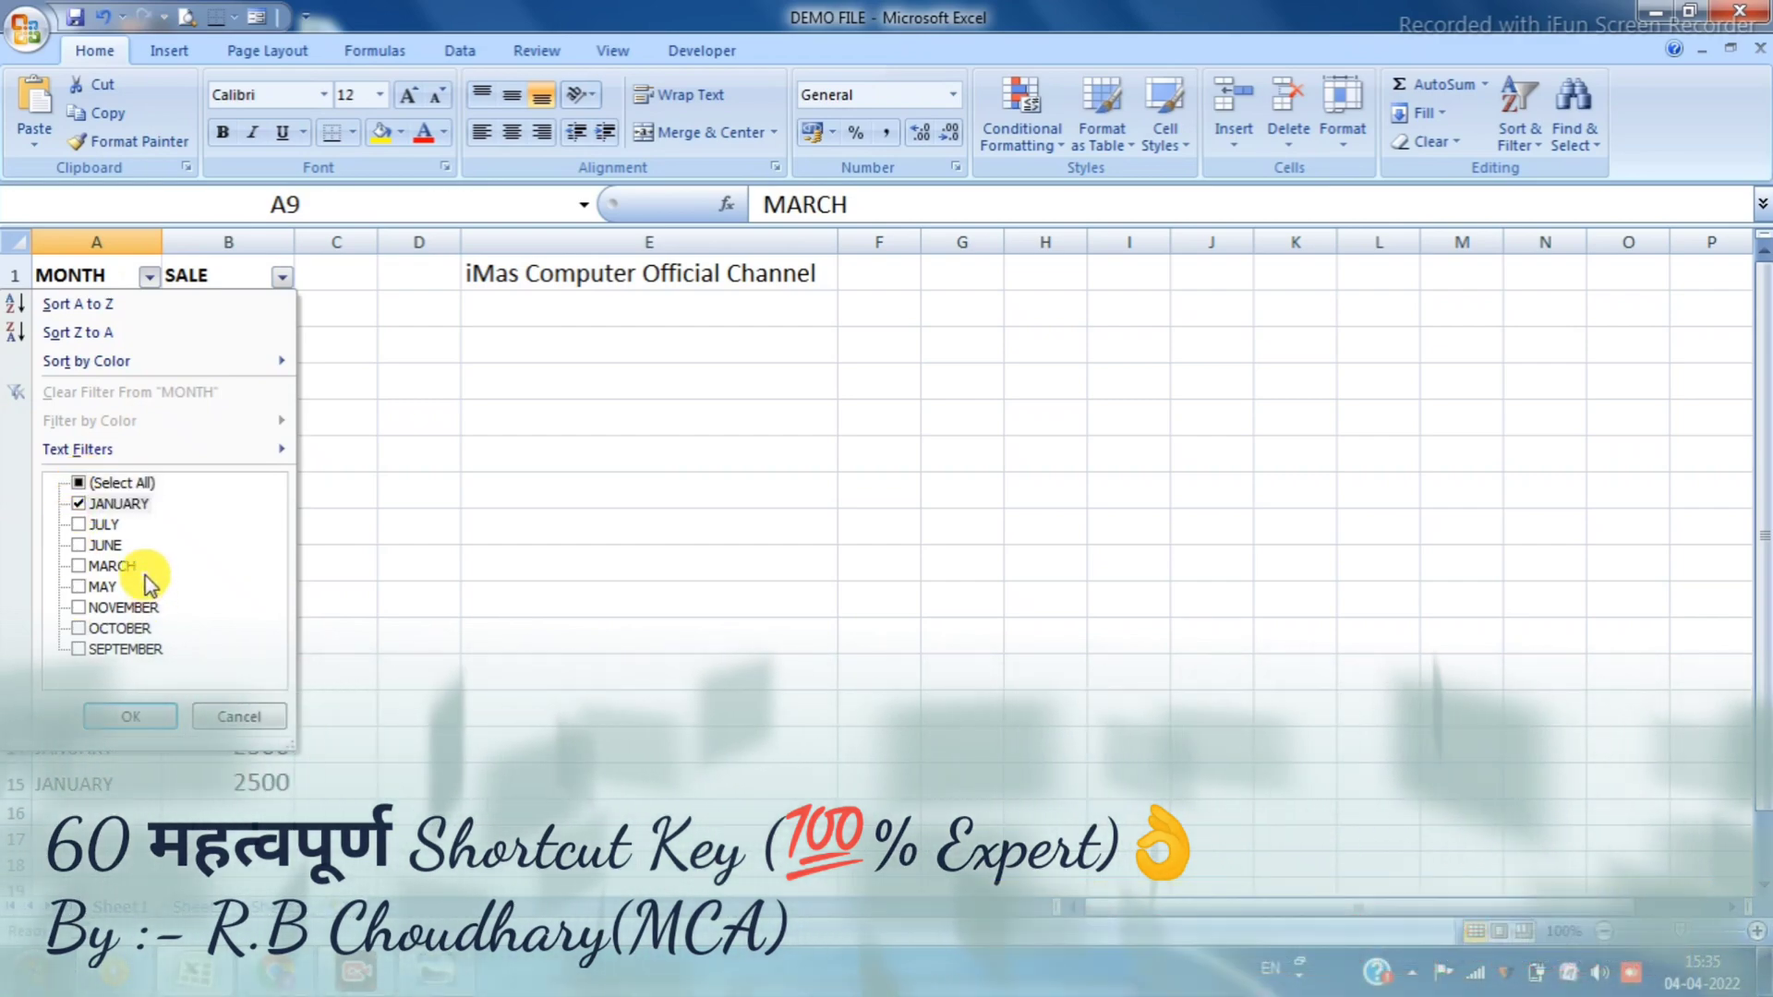
pyautogui.click(130, 717)
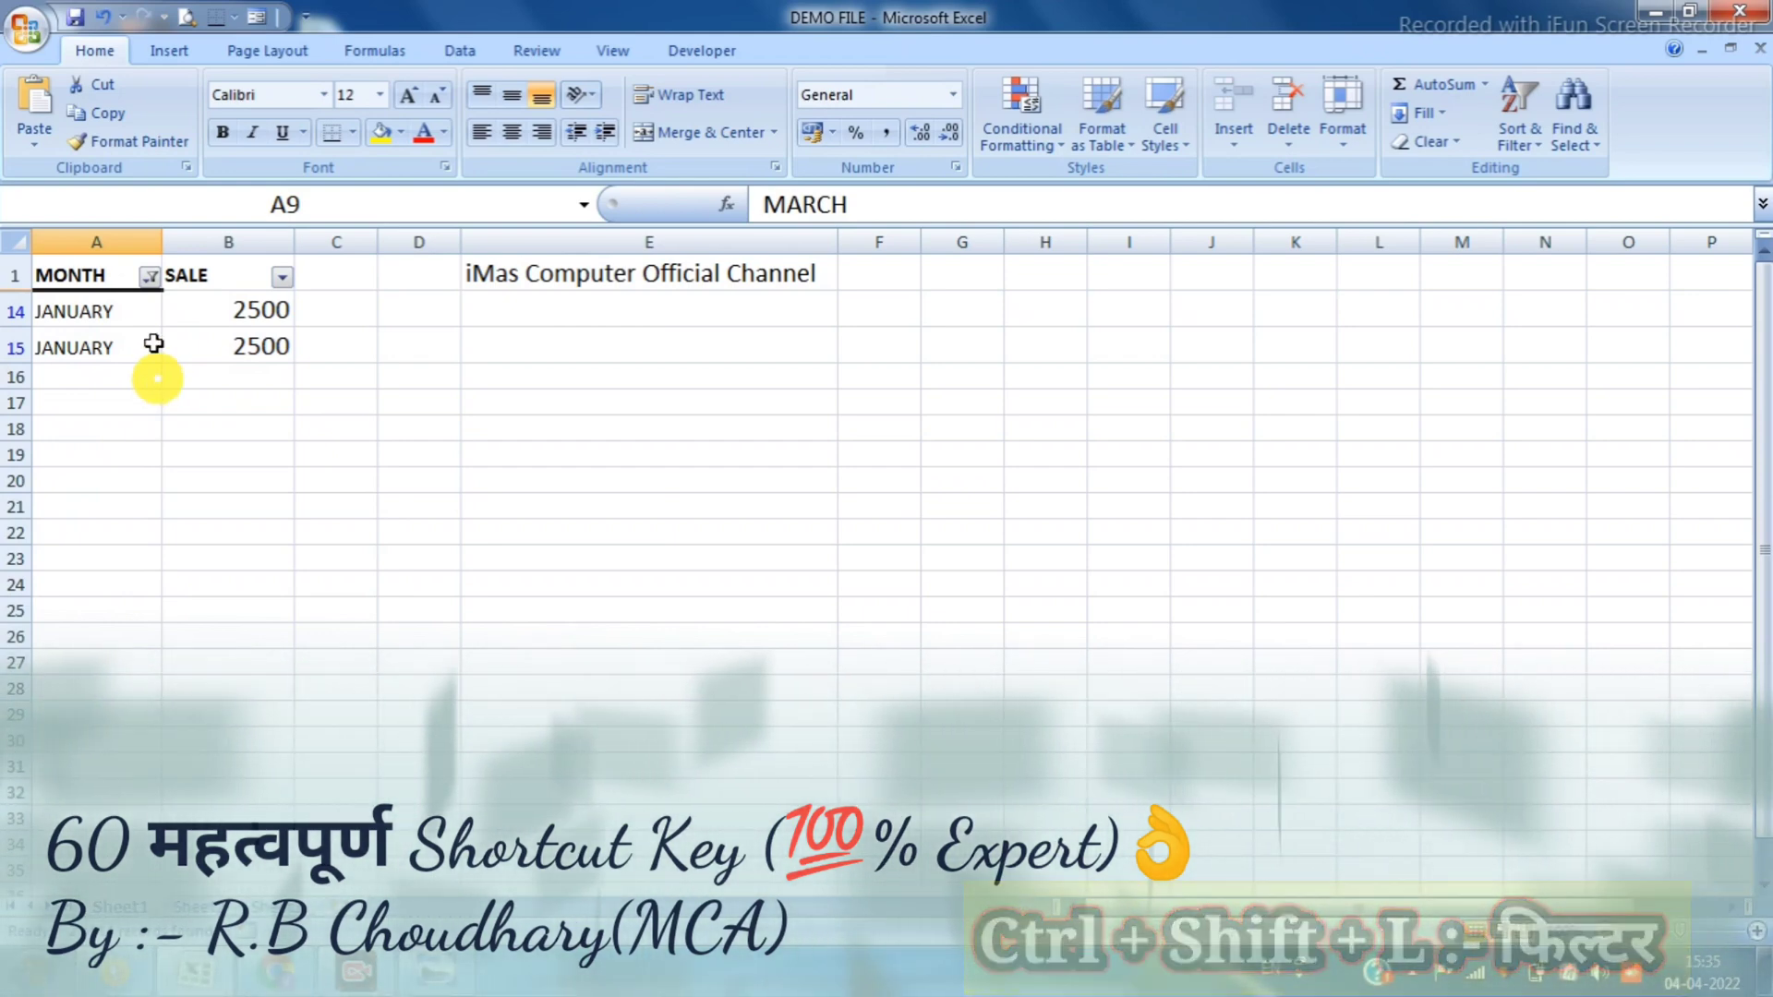
# Remove the filter from the MONTH and SALE table
pyautogui.moveTo(148, 286)
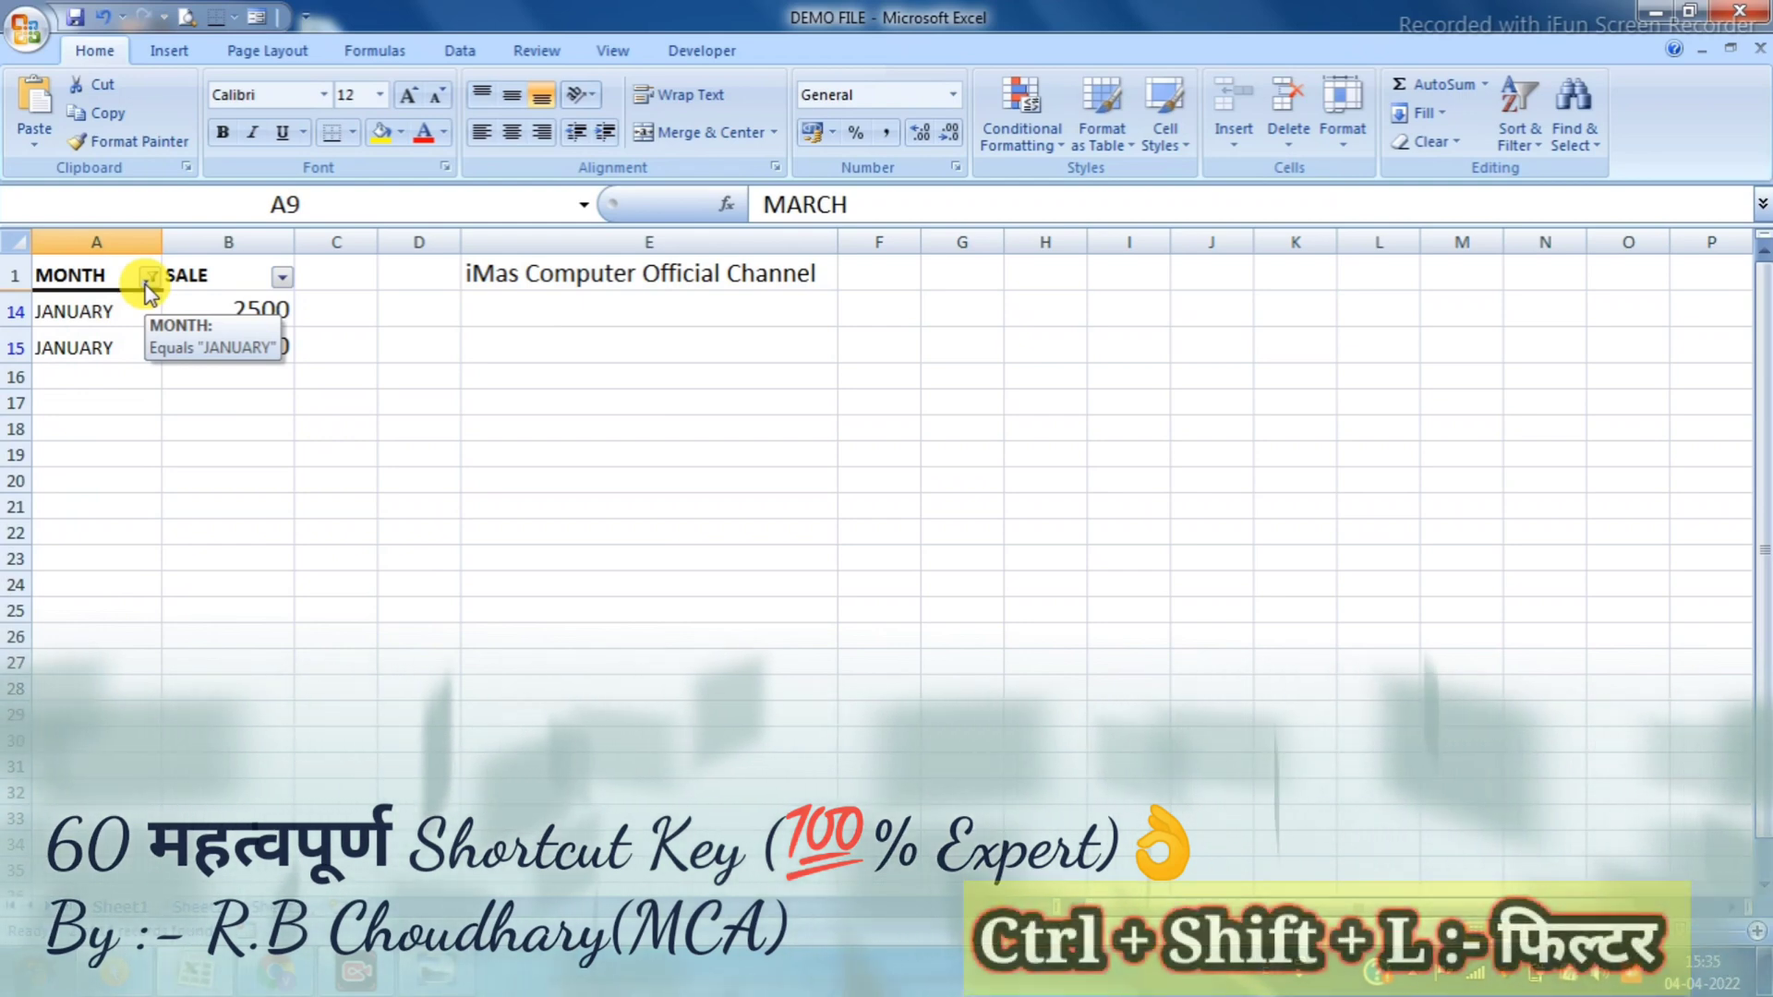
pyautogui.hotkey('ctrl', 'shift', 'l')
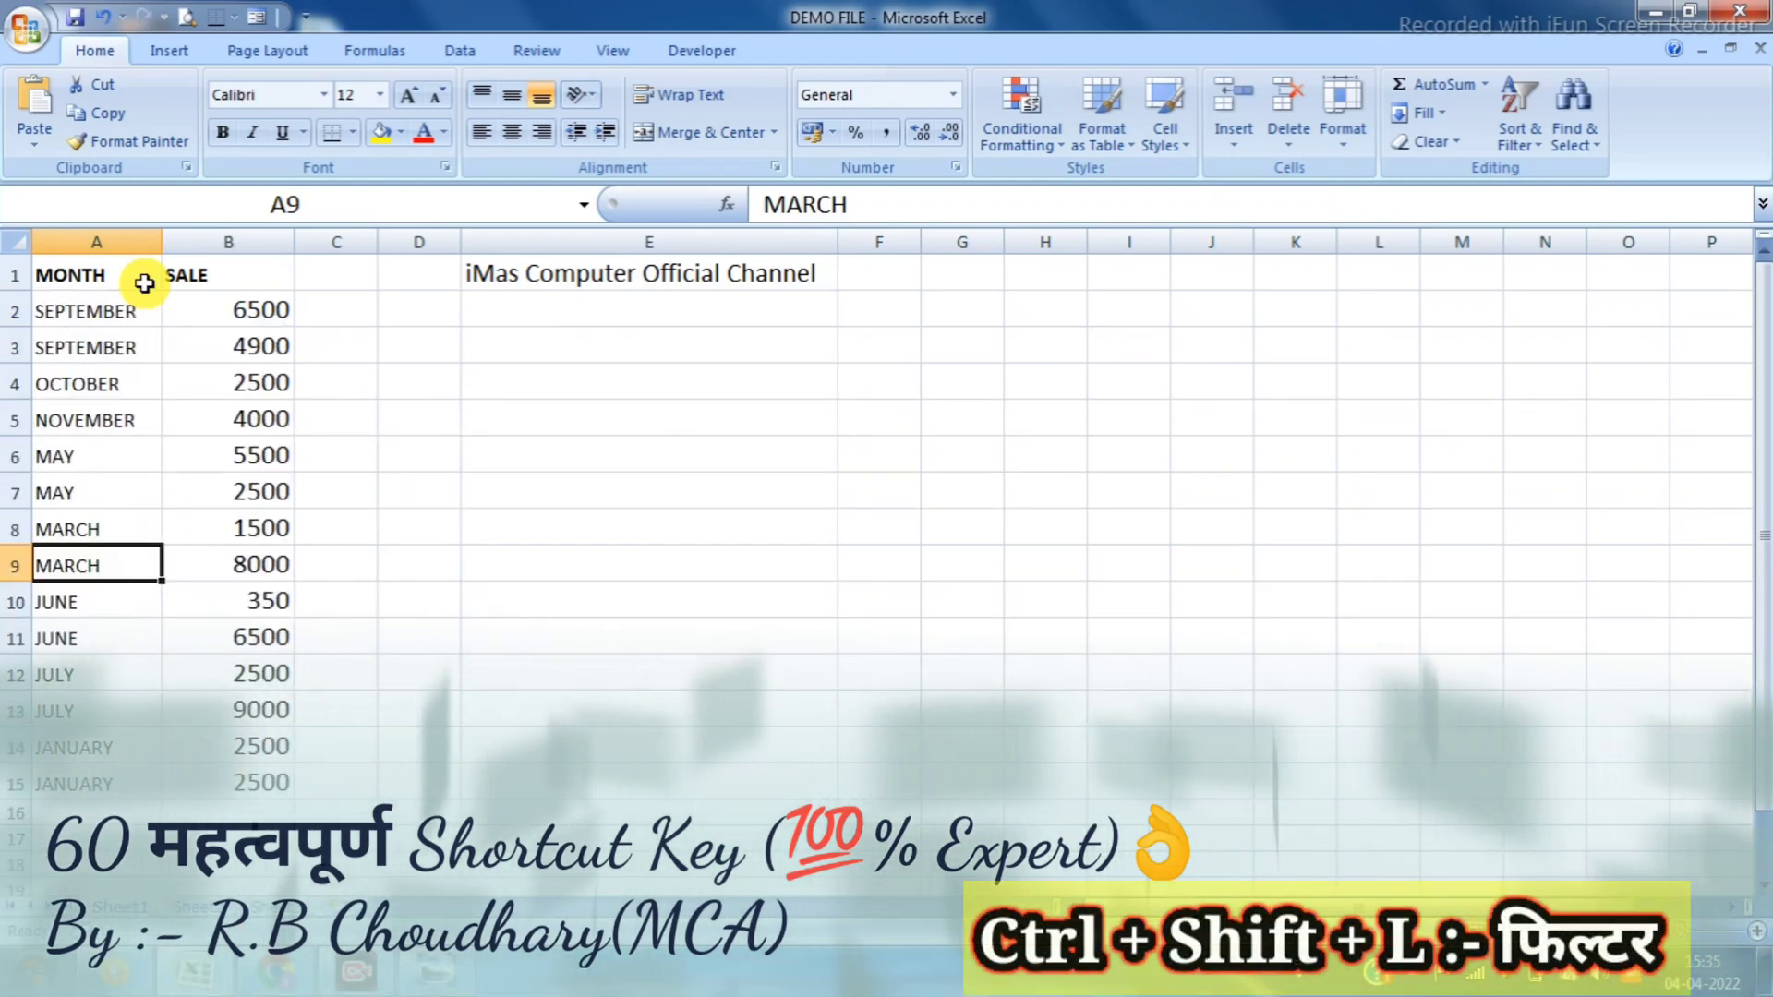
pyautogui.click(96, 417)
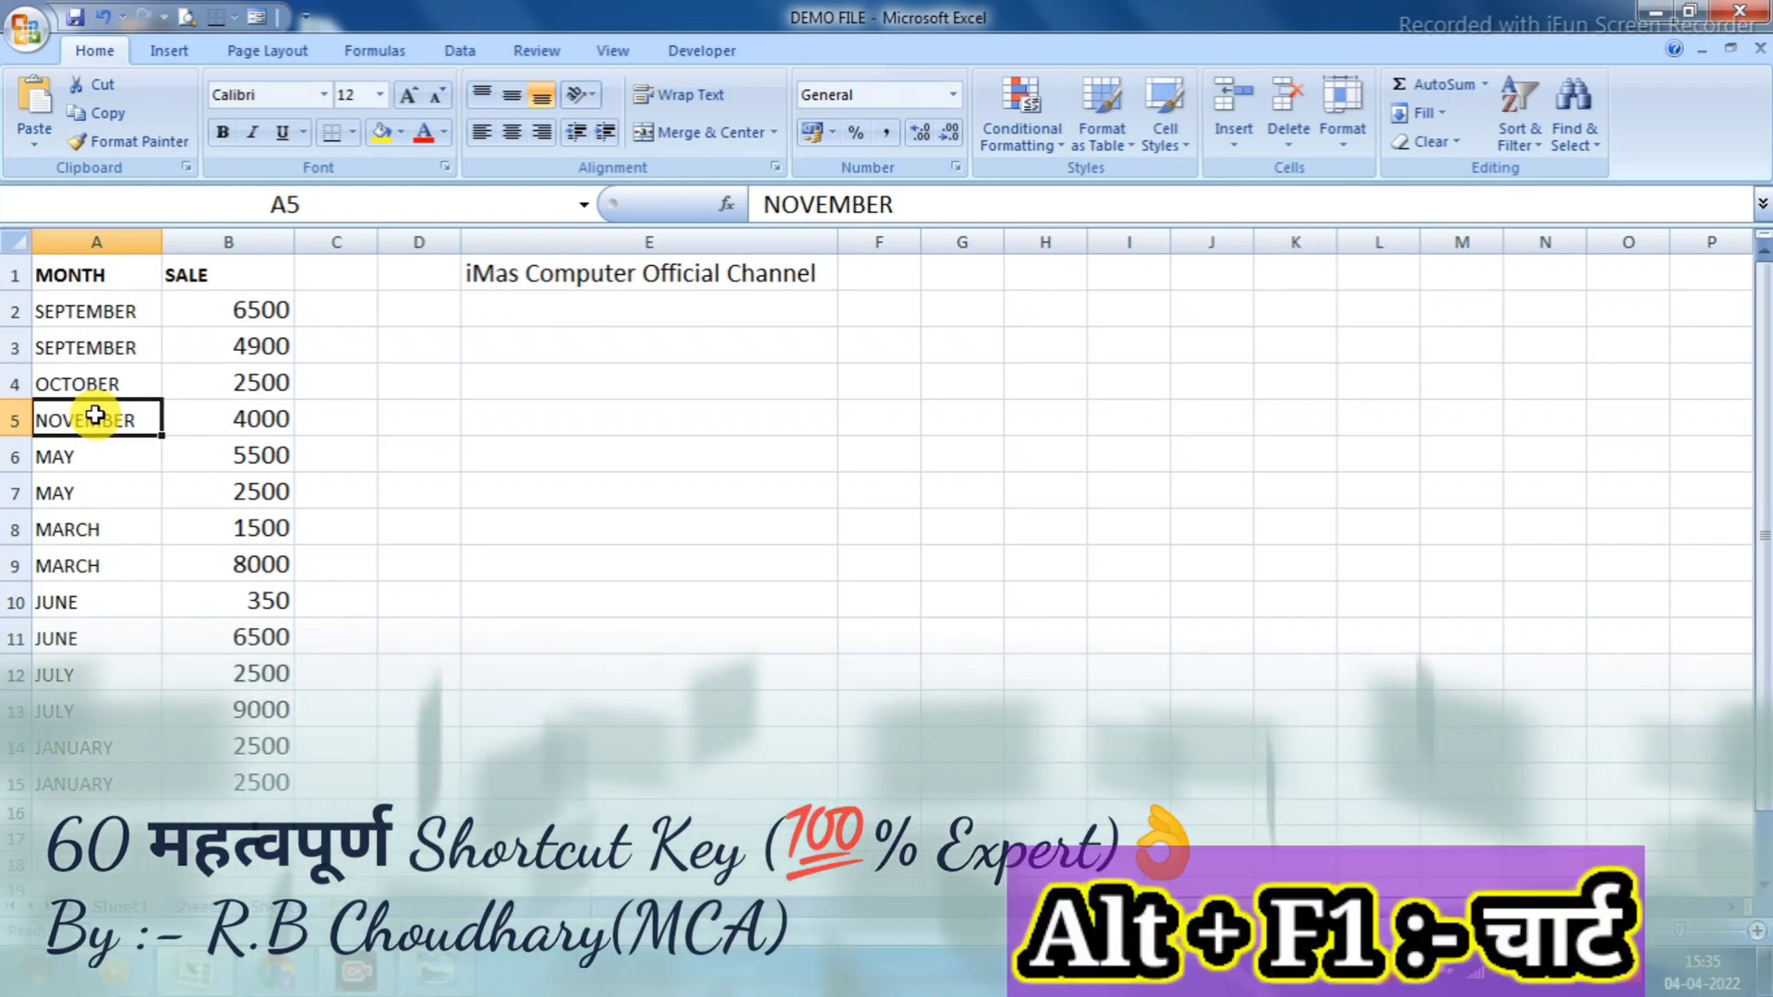
# Insert a default column chart from the month and sale data in A2:B15
pyautogui.click(95, 376)
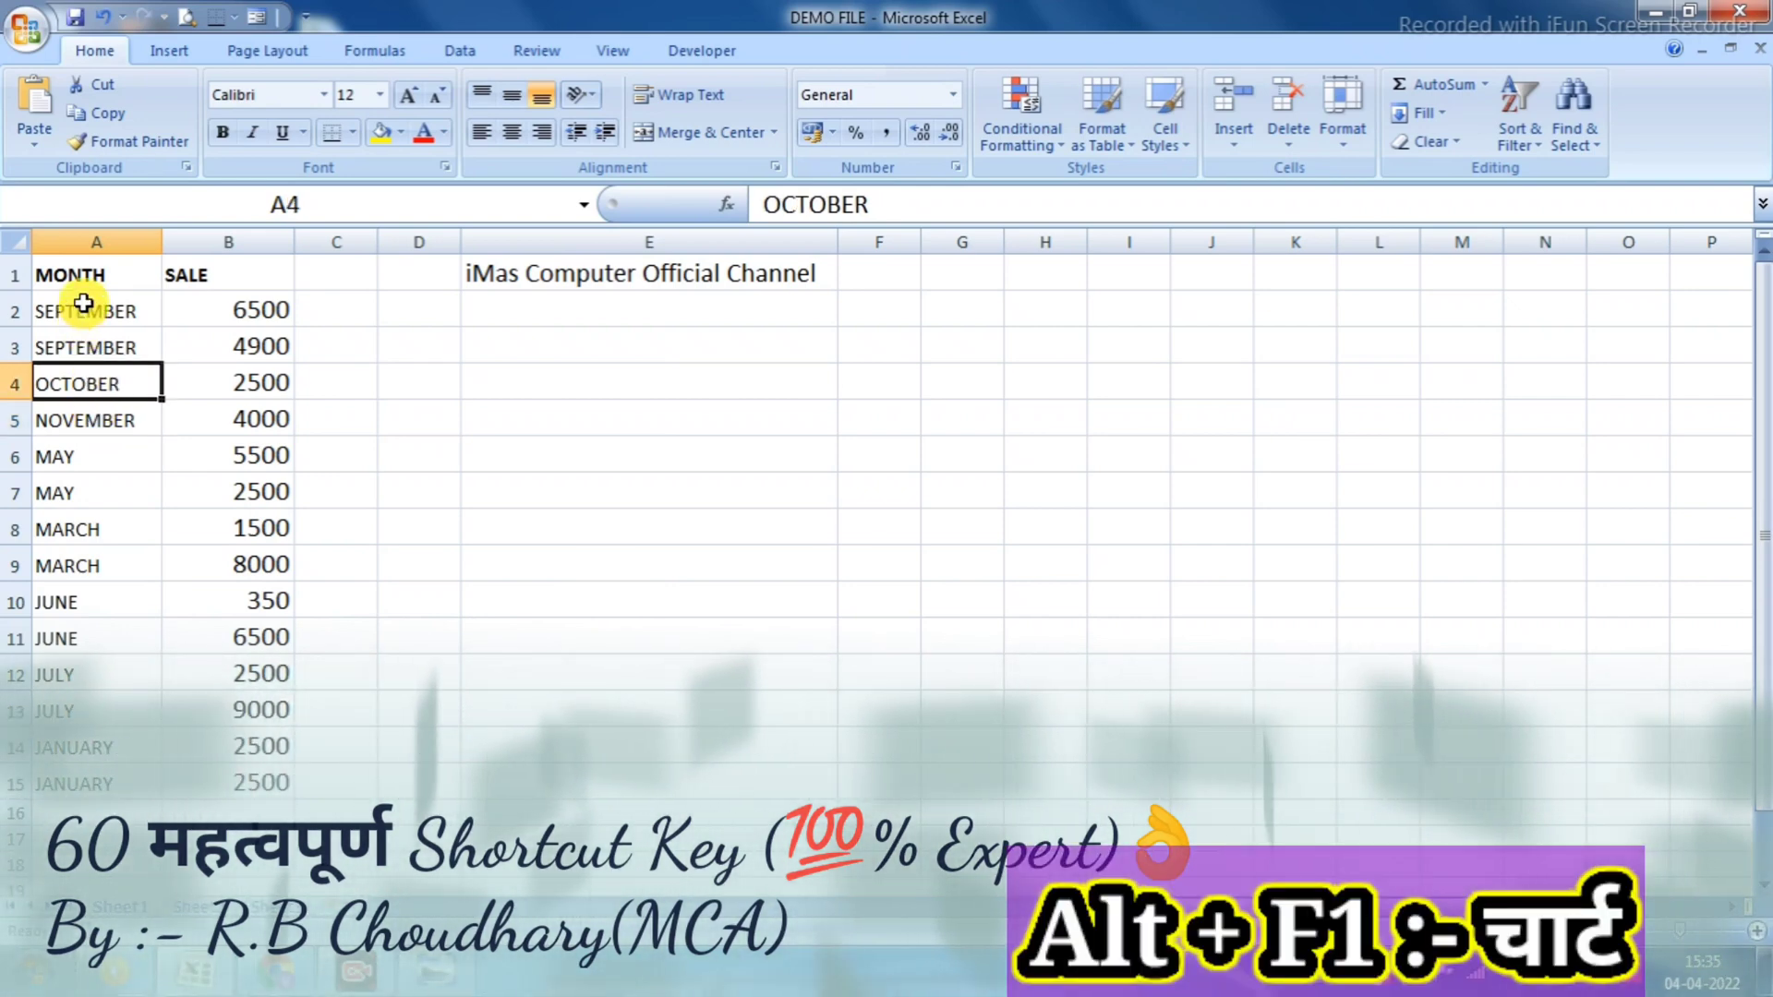
pyautogui.moveTo(84, 309); pyautogui.dragTo(246, 771)
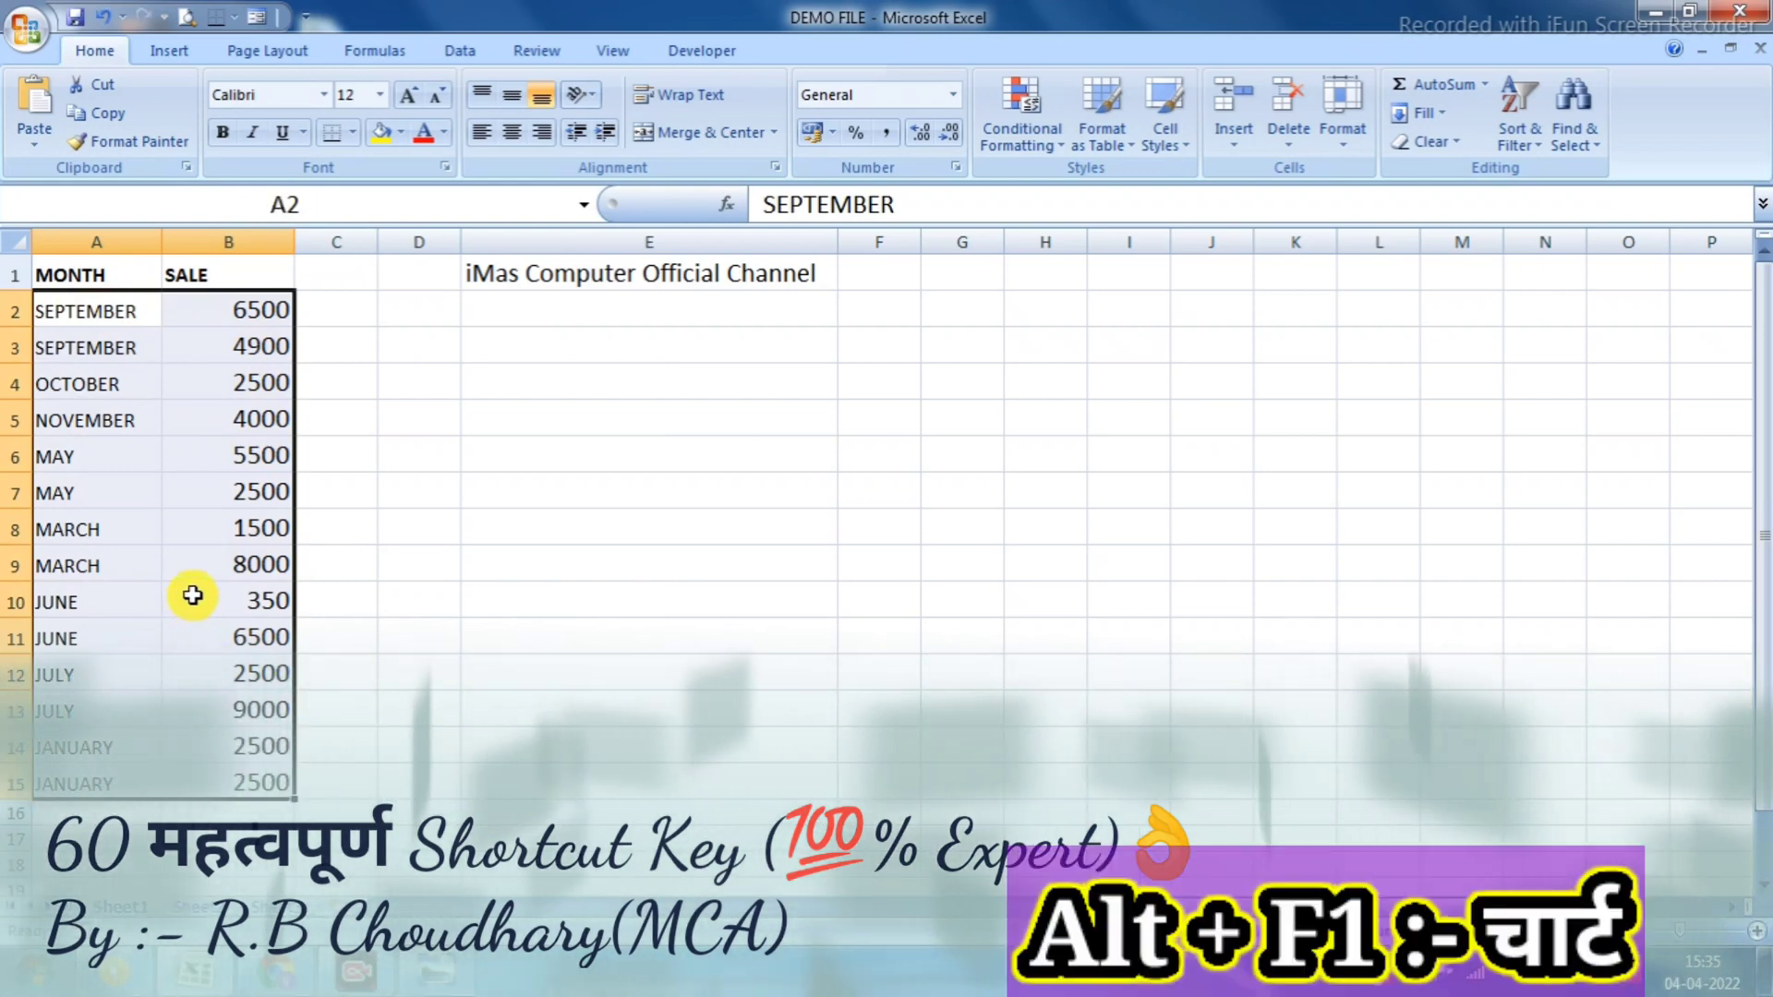
pyautogui.hotkey('alt', 'F1')
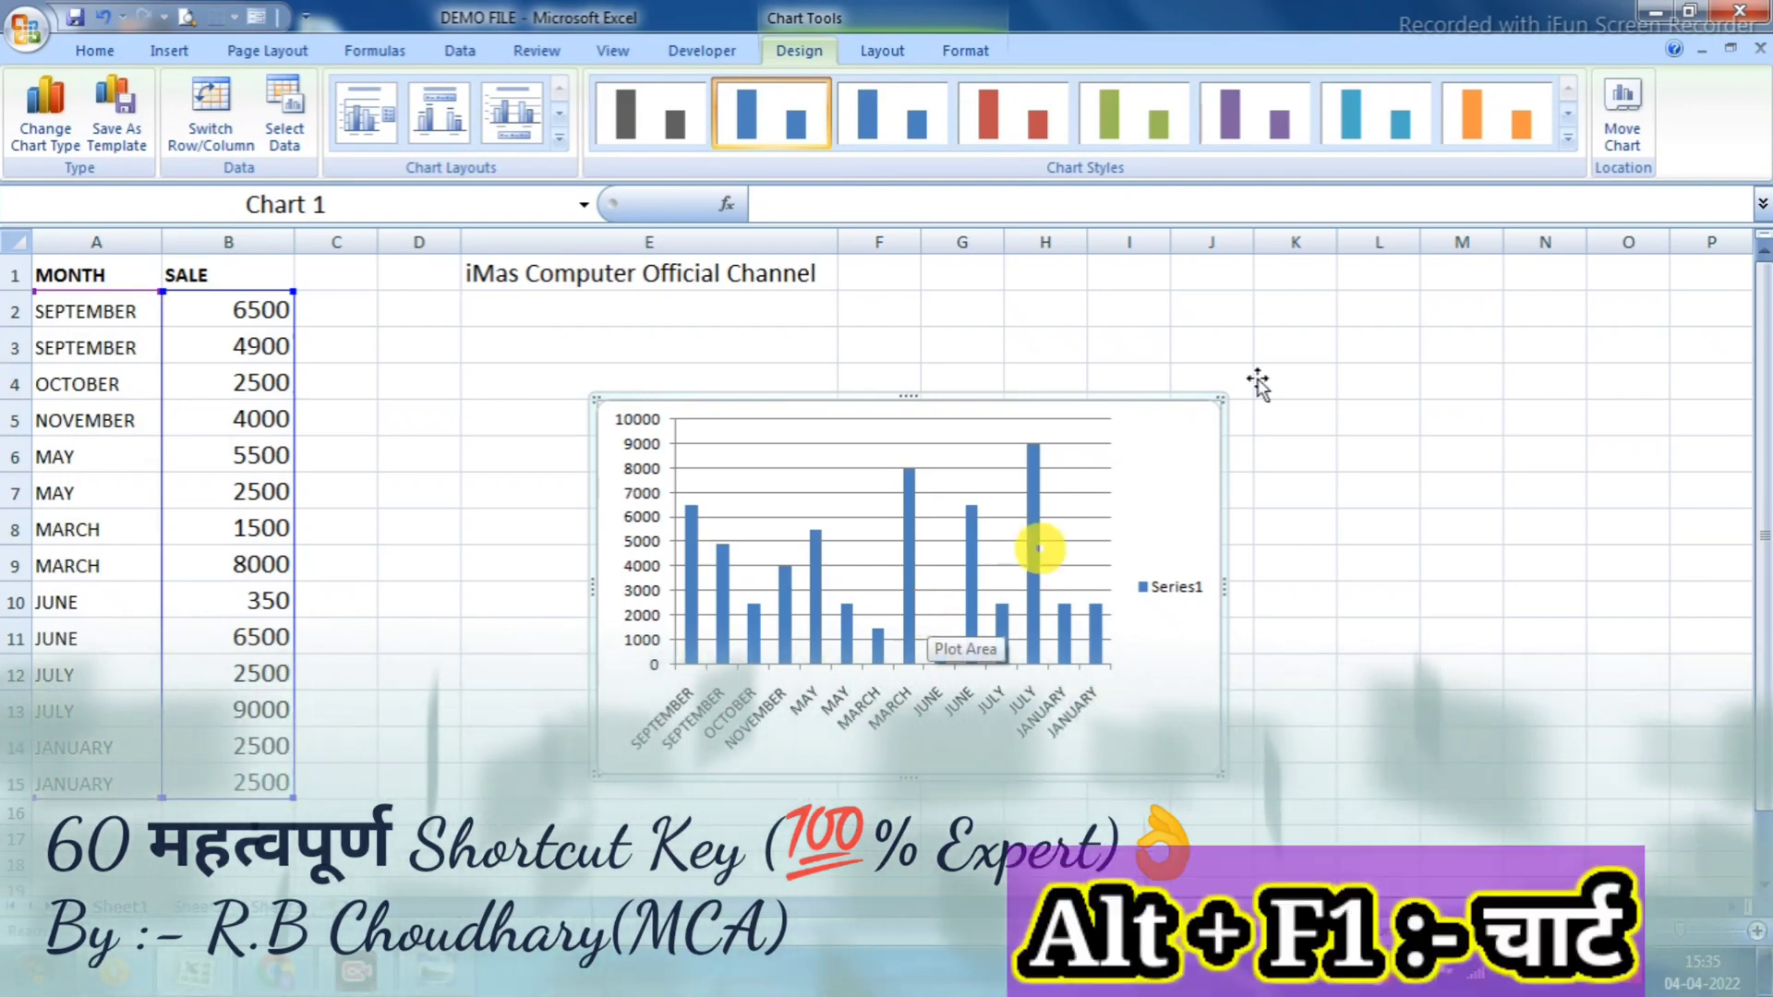
# Try the green and purple chart styles on the column chart, finishing with the teal style
pyautogui.click(1150, 132)
pyautogui.click(1270, 136)
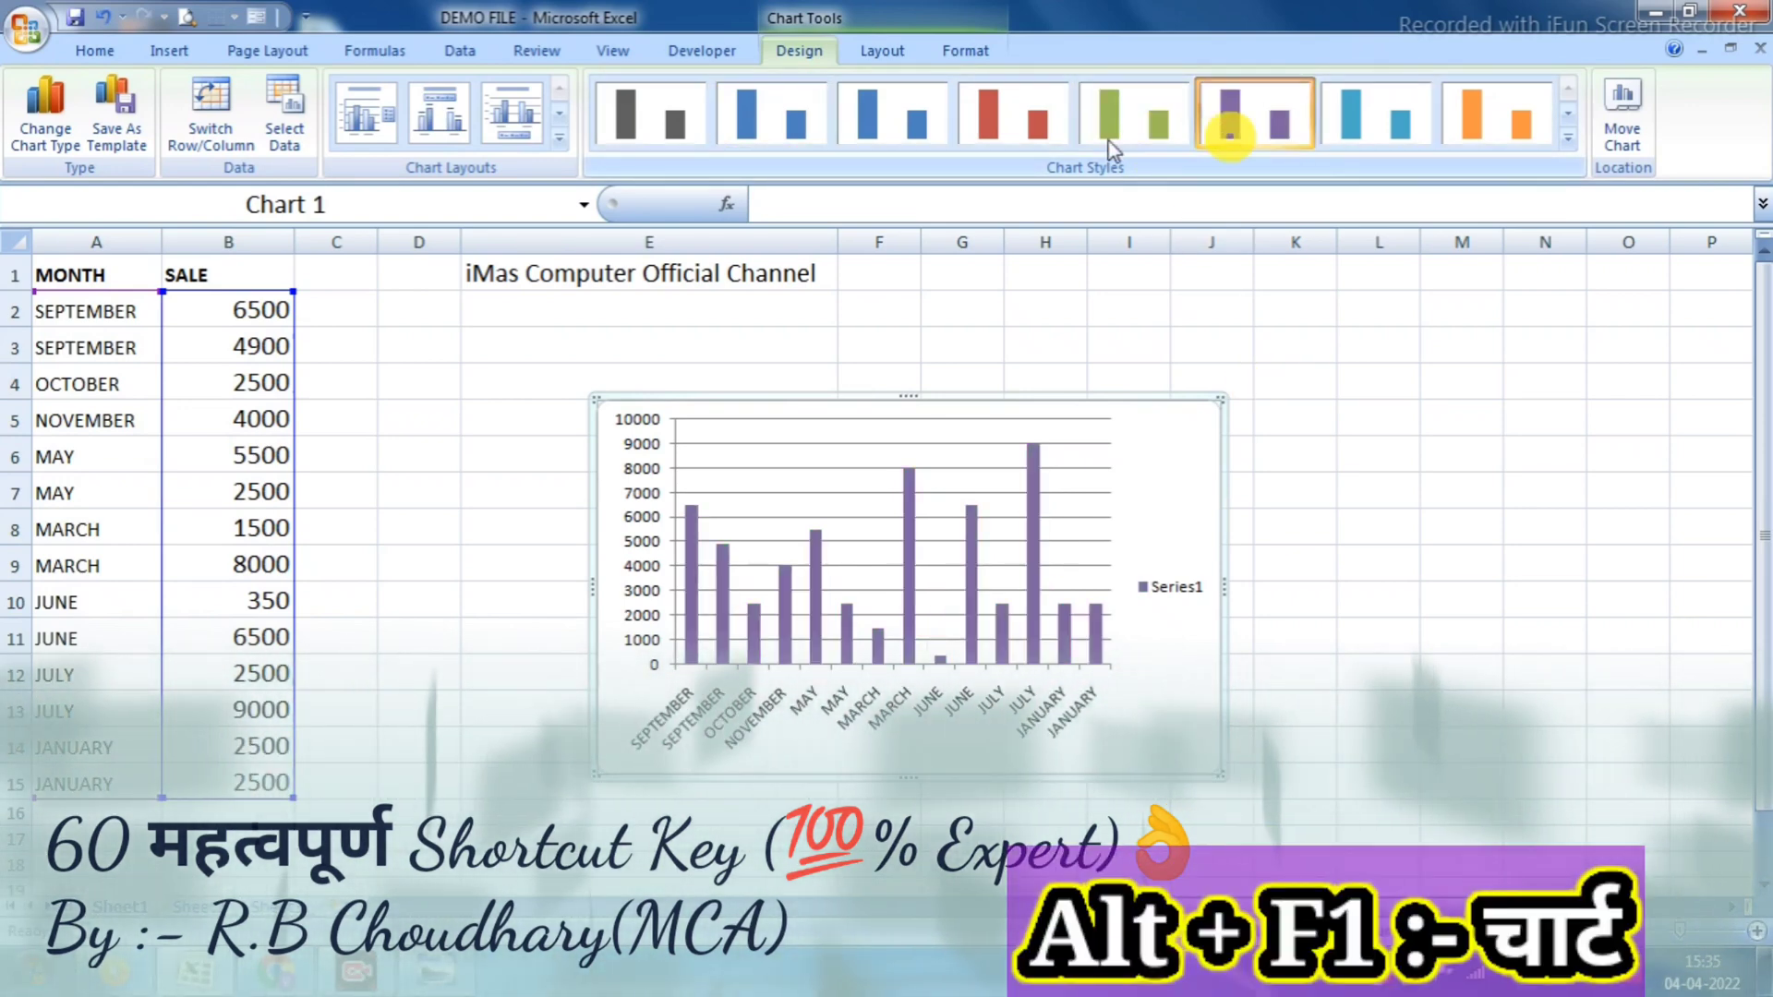
pyautogui.click(1013, 116)
pyautogui.click(1374, 127)
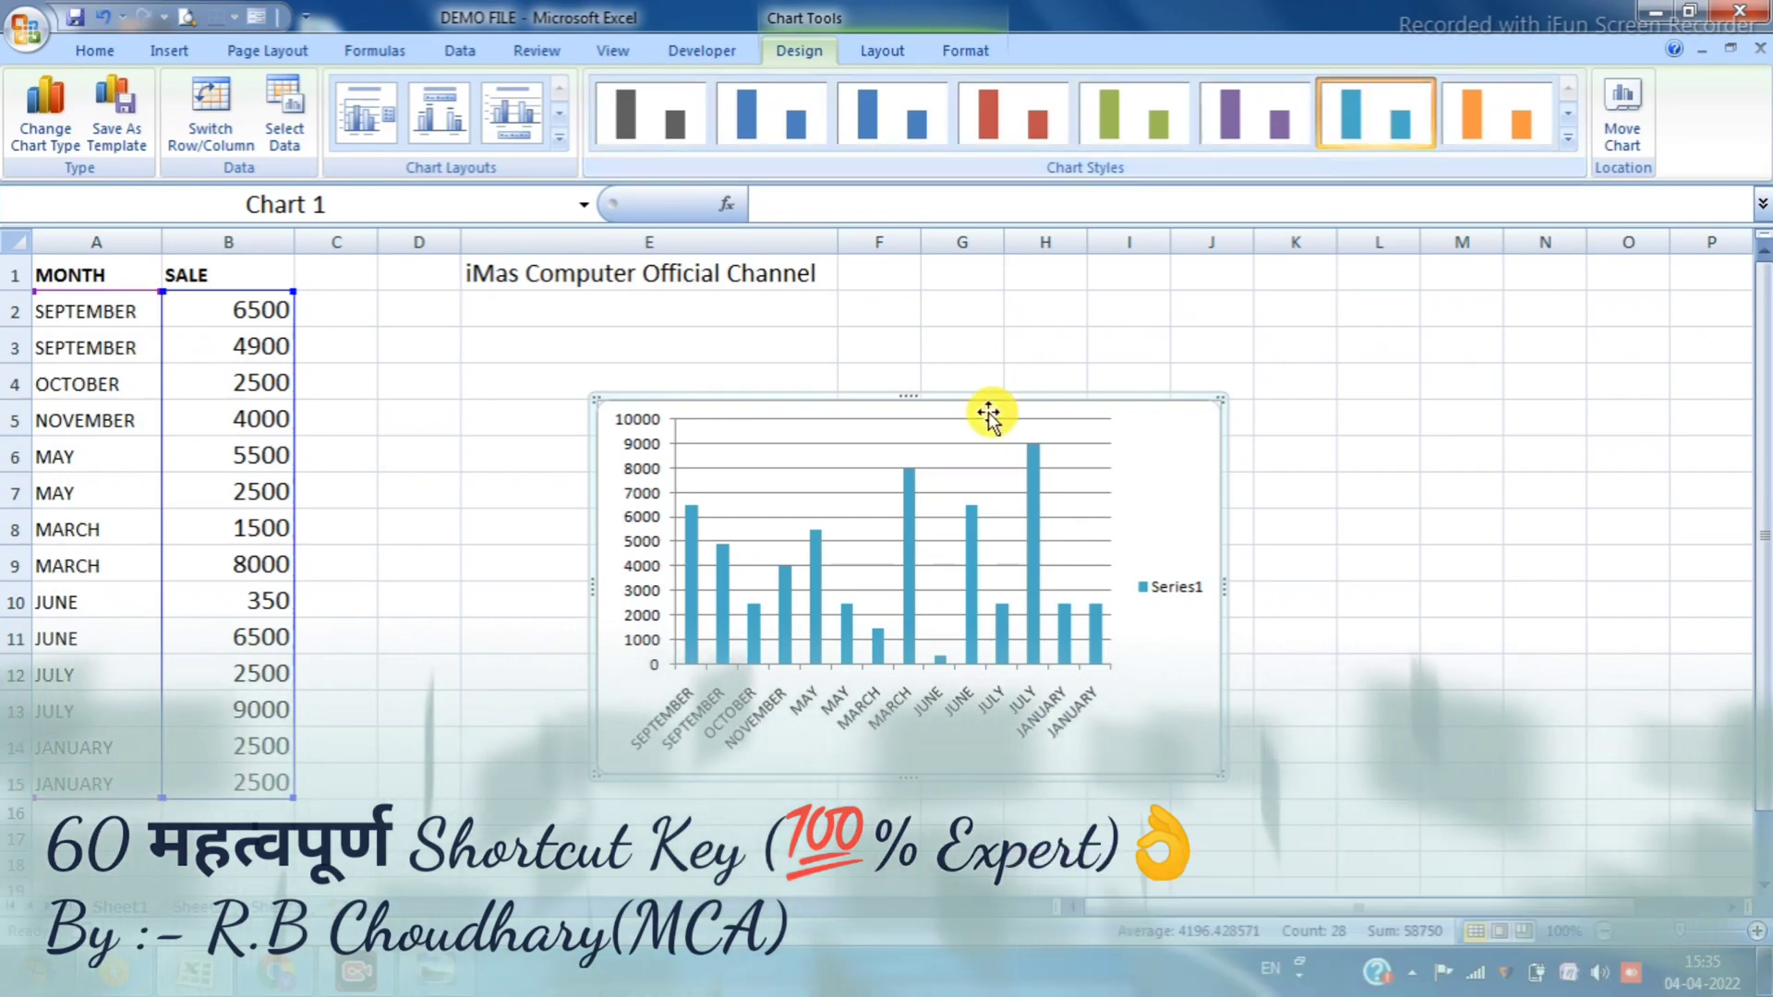
# Undo the chart style changes and the insertion of the column chart
pyautogui.moveTo(690, 515)
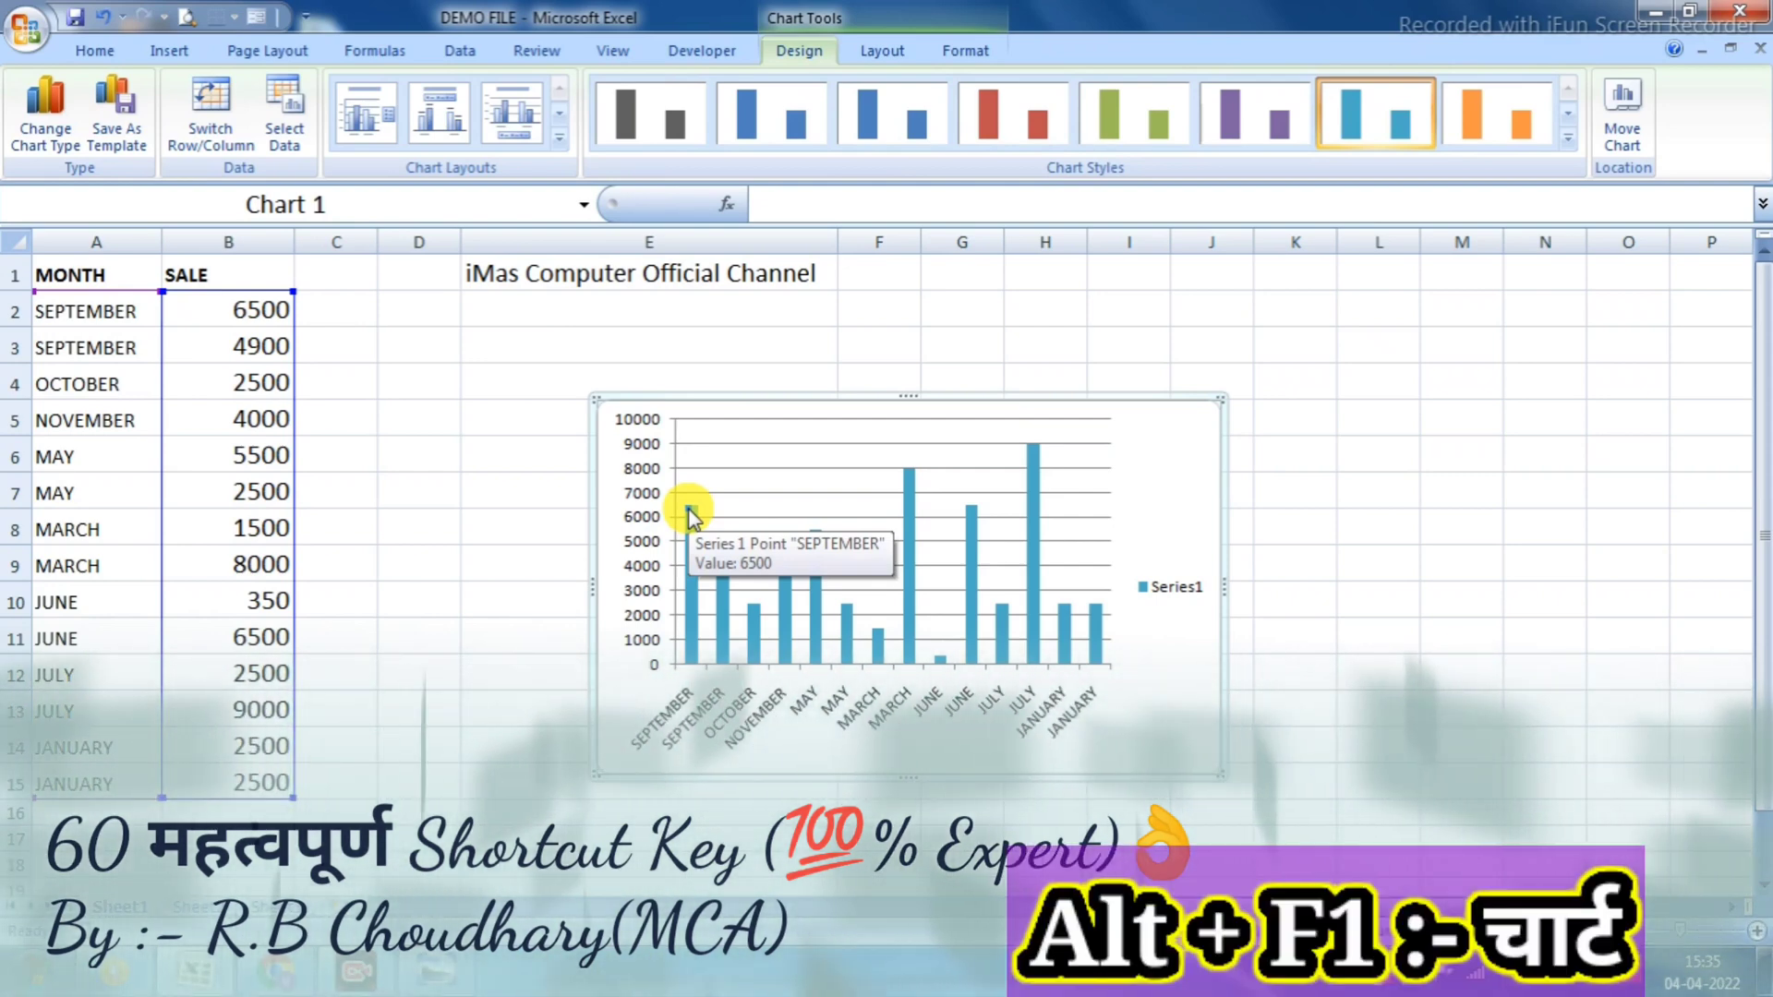
pyautogui.hotkey('ctrl', 'z')
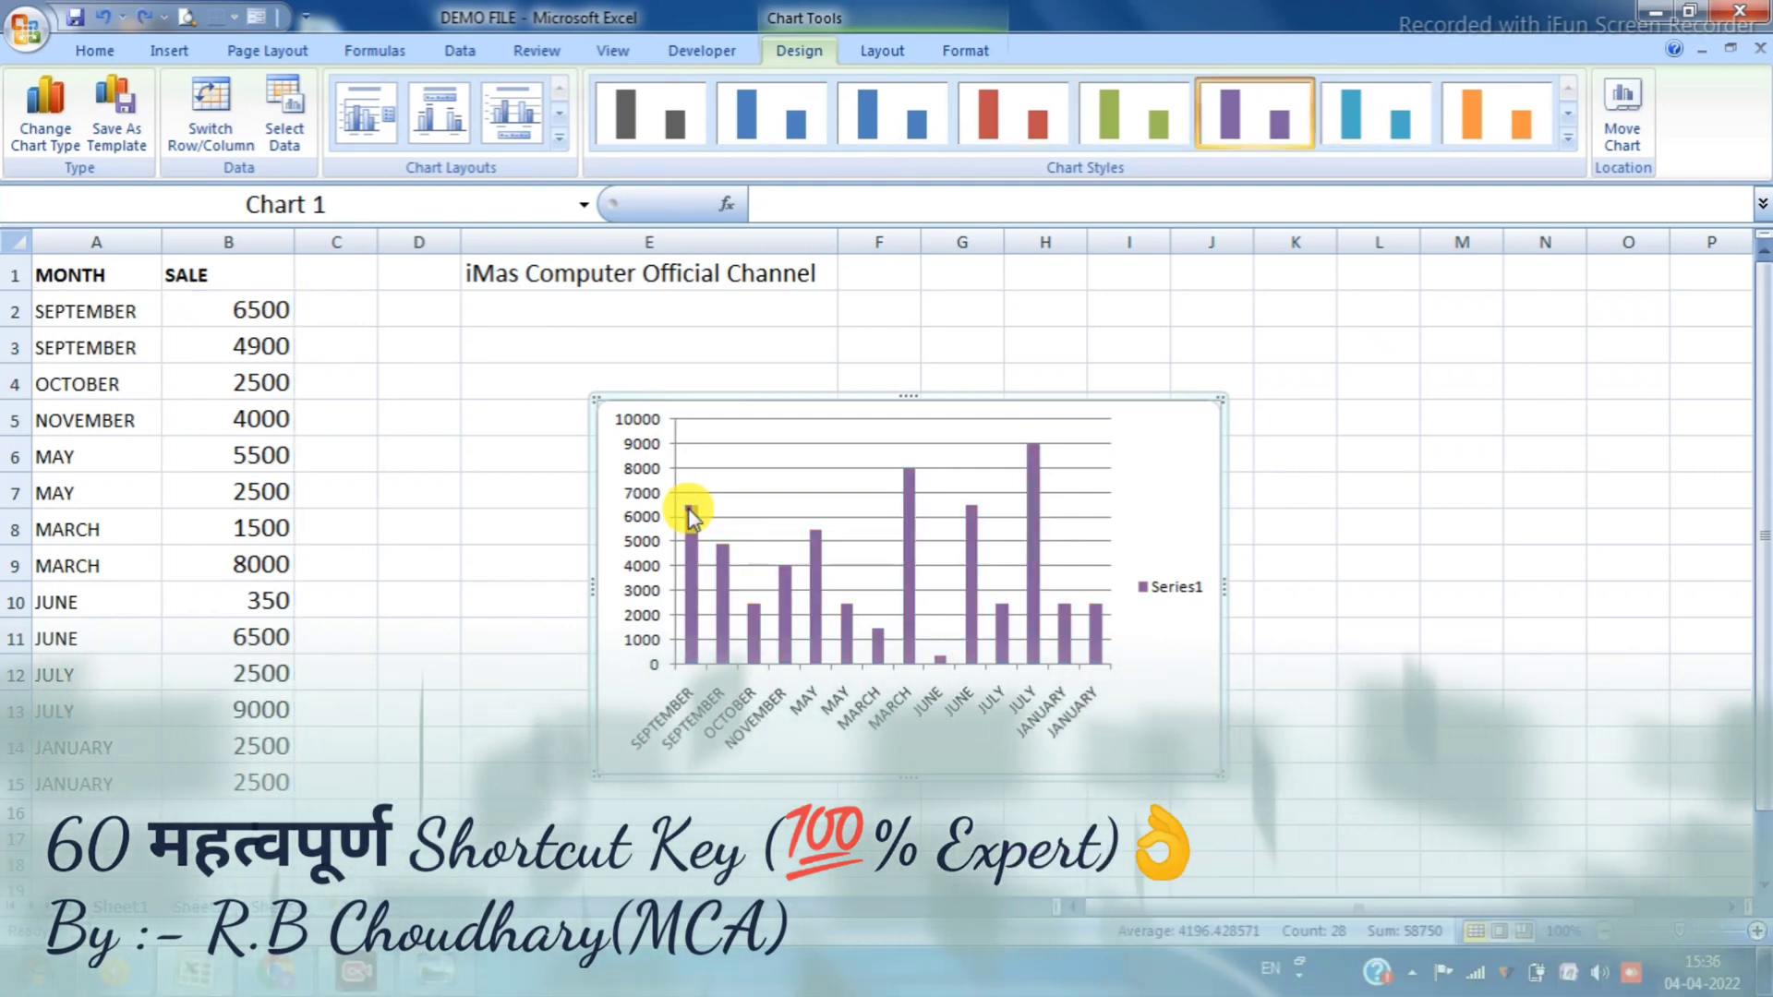
pyautogui.hotkey('ctrl', 'z')
pyautogui.hotkey('ctrl', 'z')
pyautogui.hotkey('ctrl', 'z')
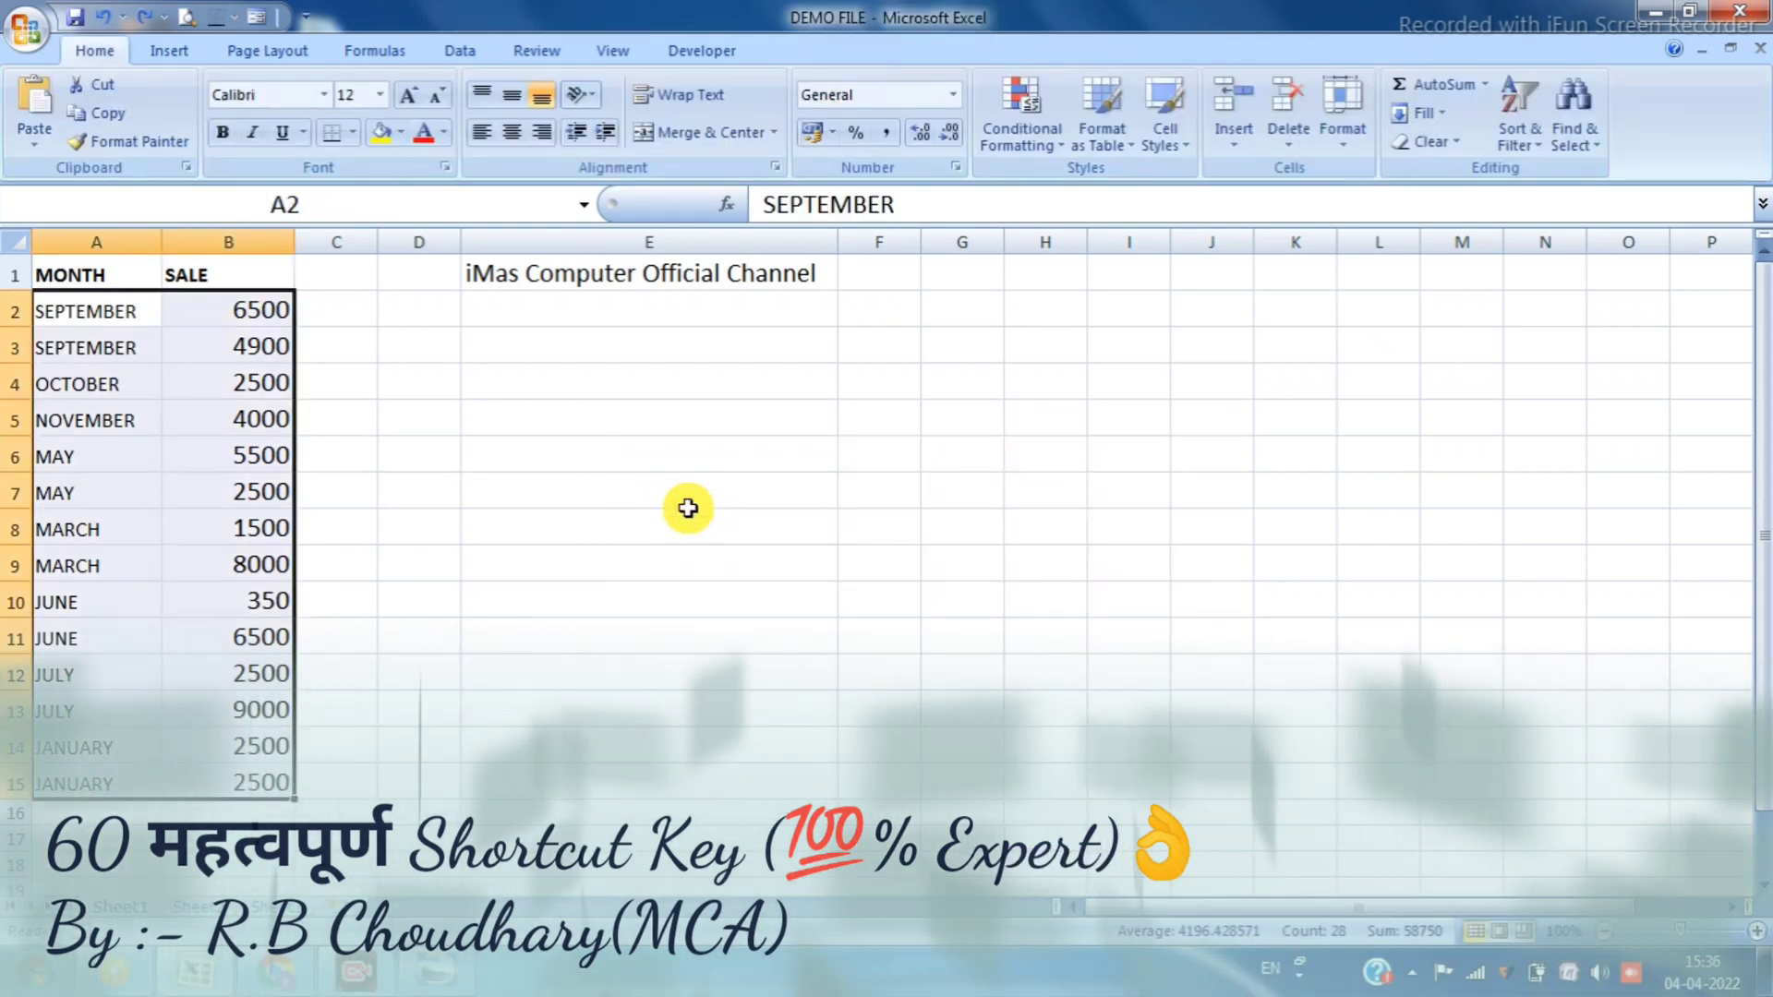
pyautogui.click(434, 499)
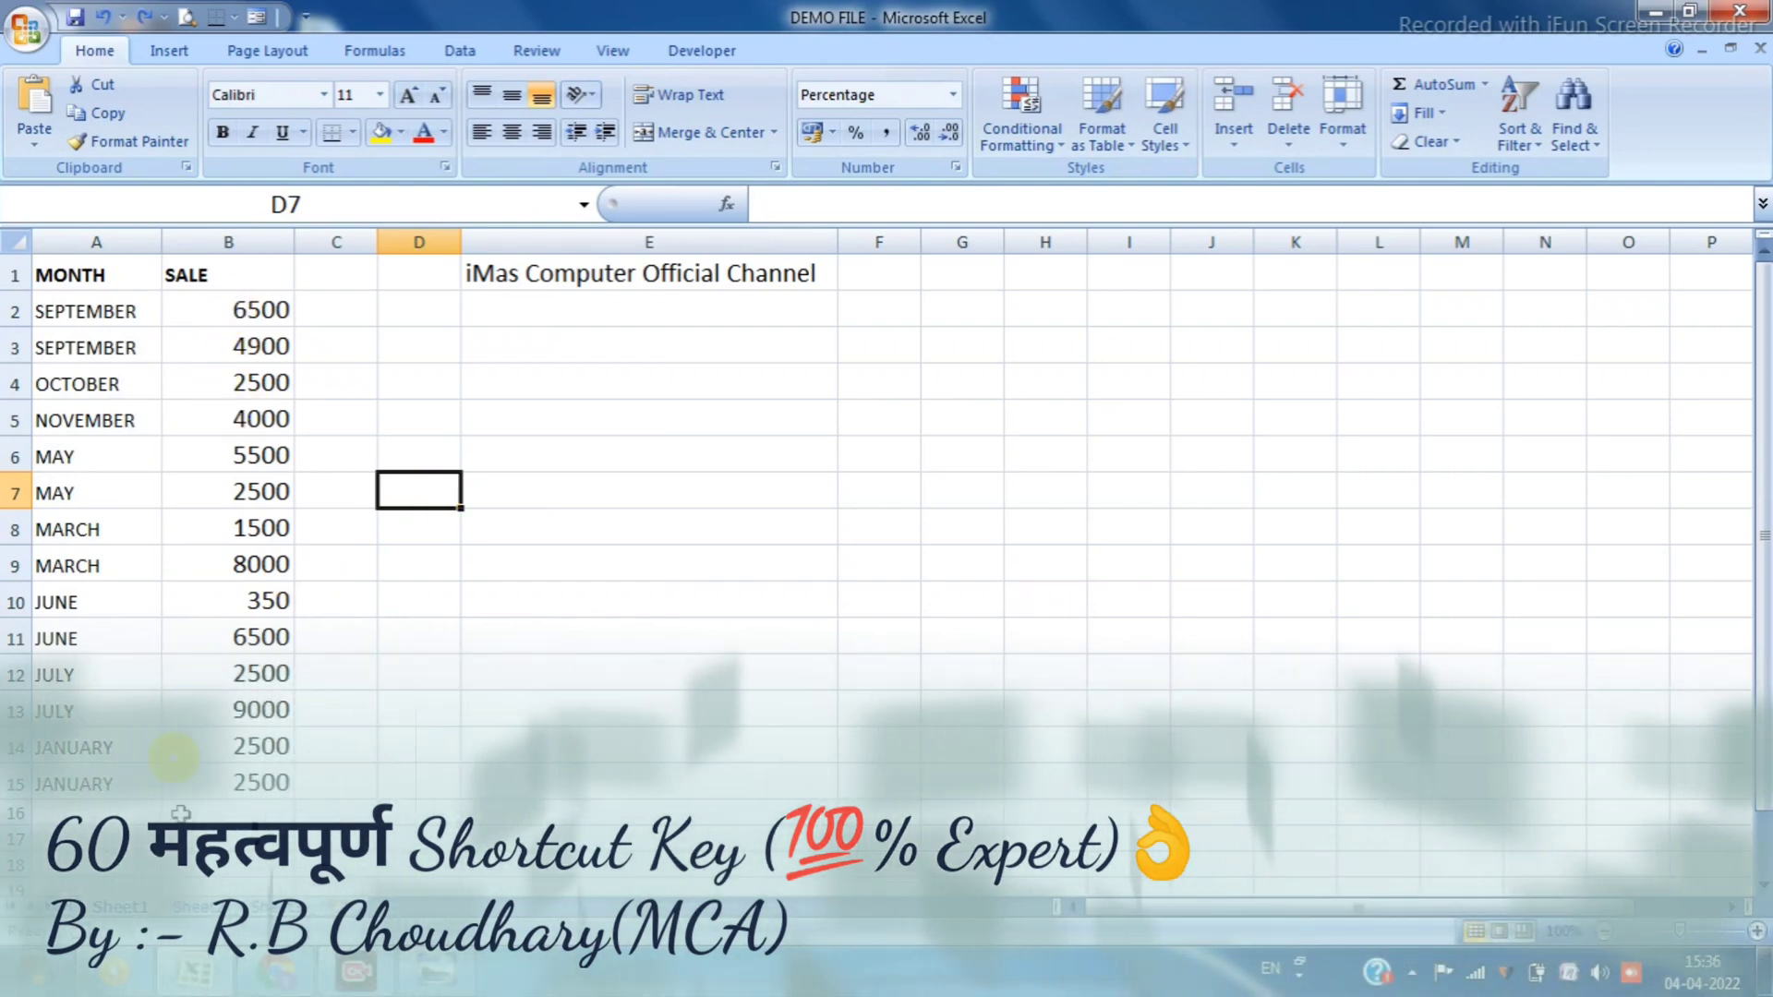
# Total the SALE values B2:B15 with AutoSum in cell B16
pyautogui.click(243, 809)
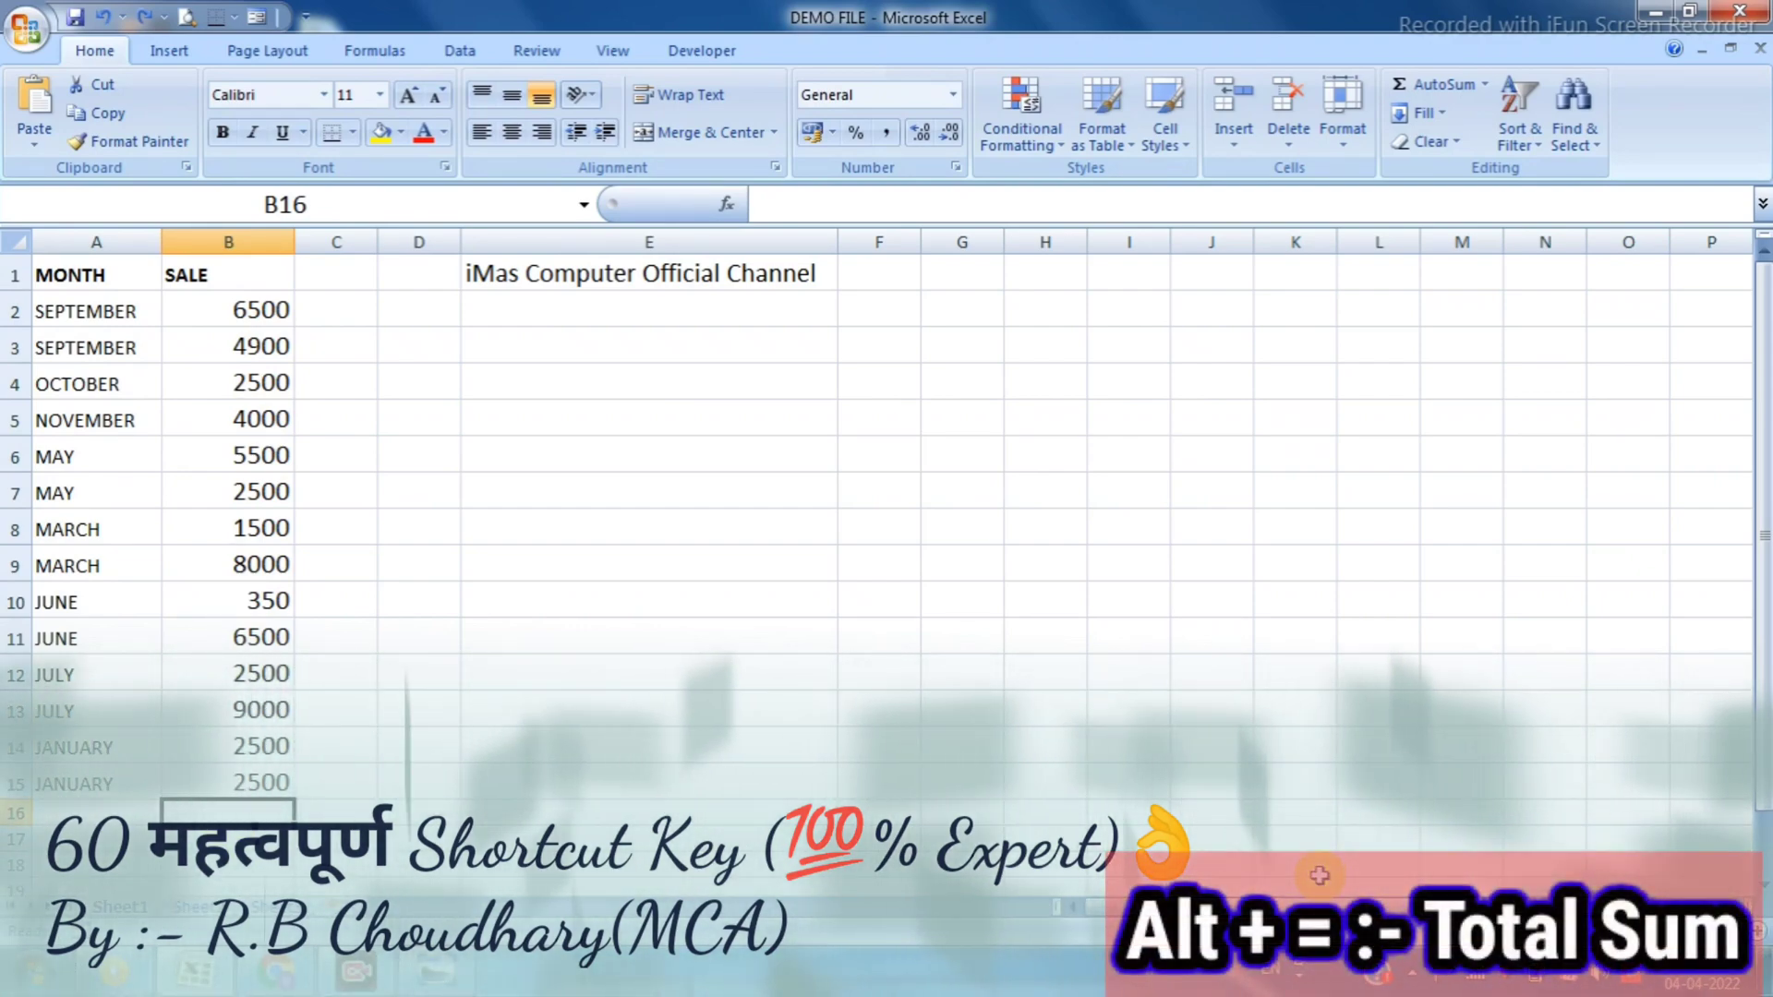
pyautogui.hotkey('alt', '=')
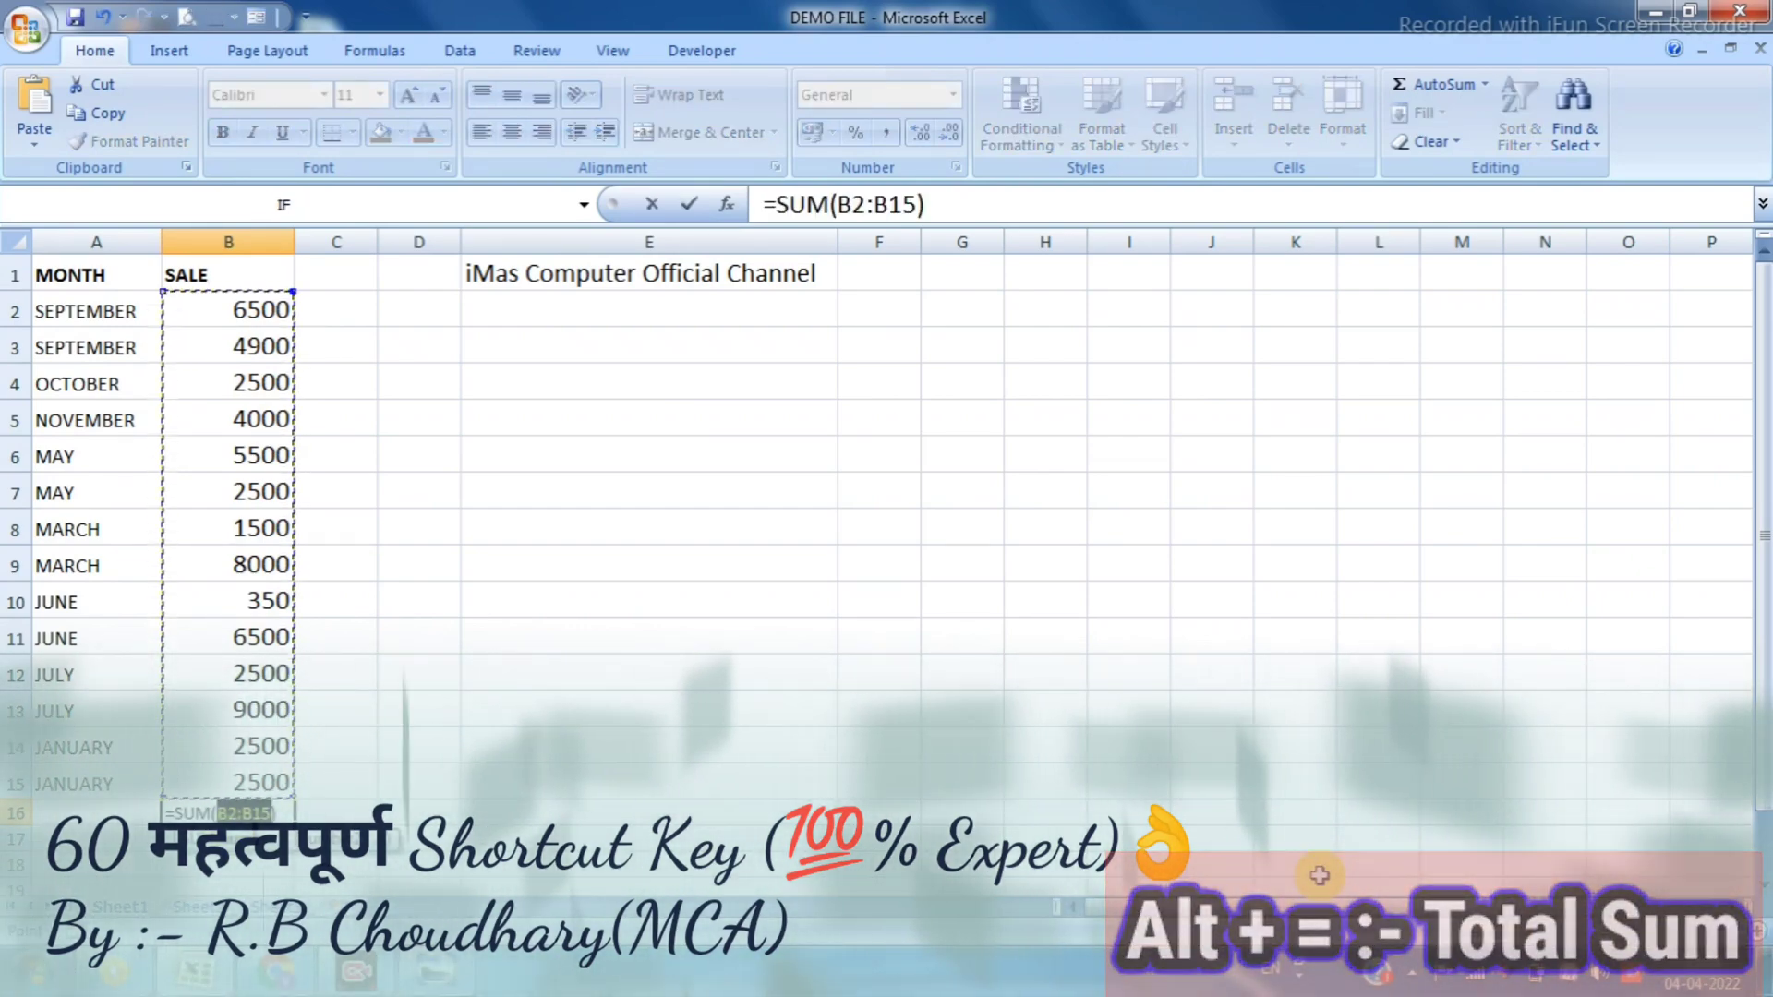
pyautogui.press('Return')
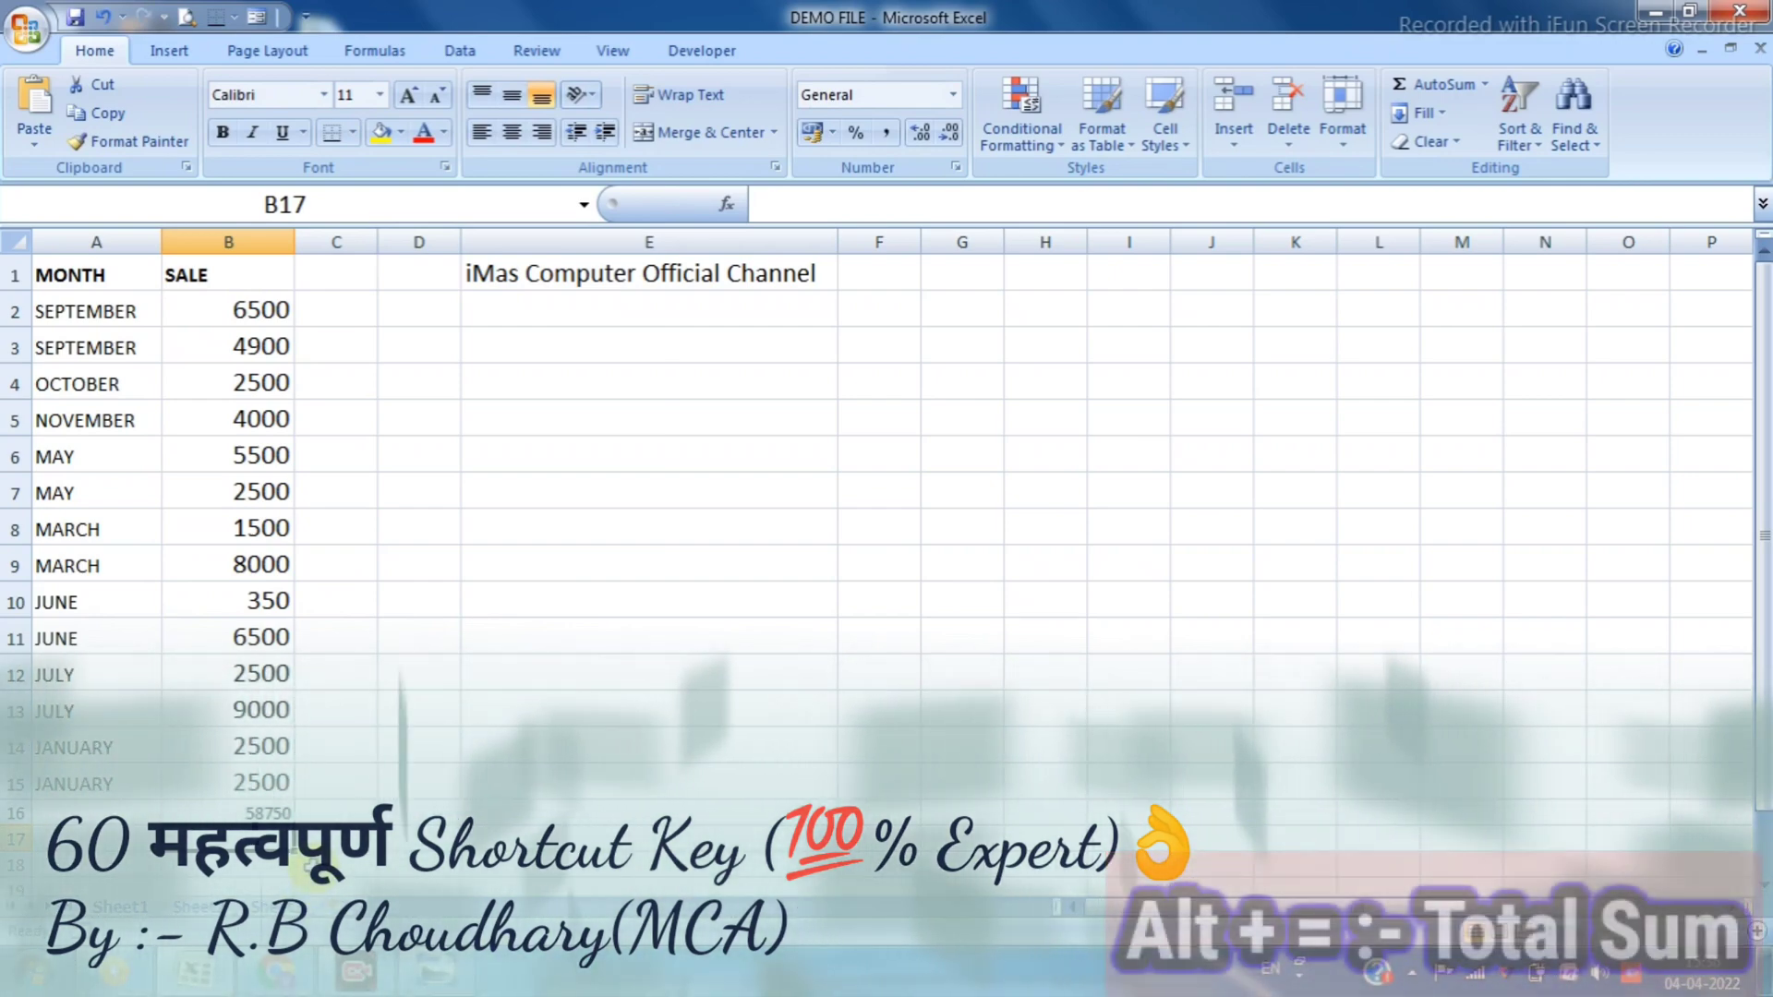
# Increase the font size of the total in cell B16 to 20
pyautogui.click(277, 814)
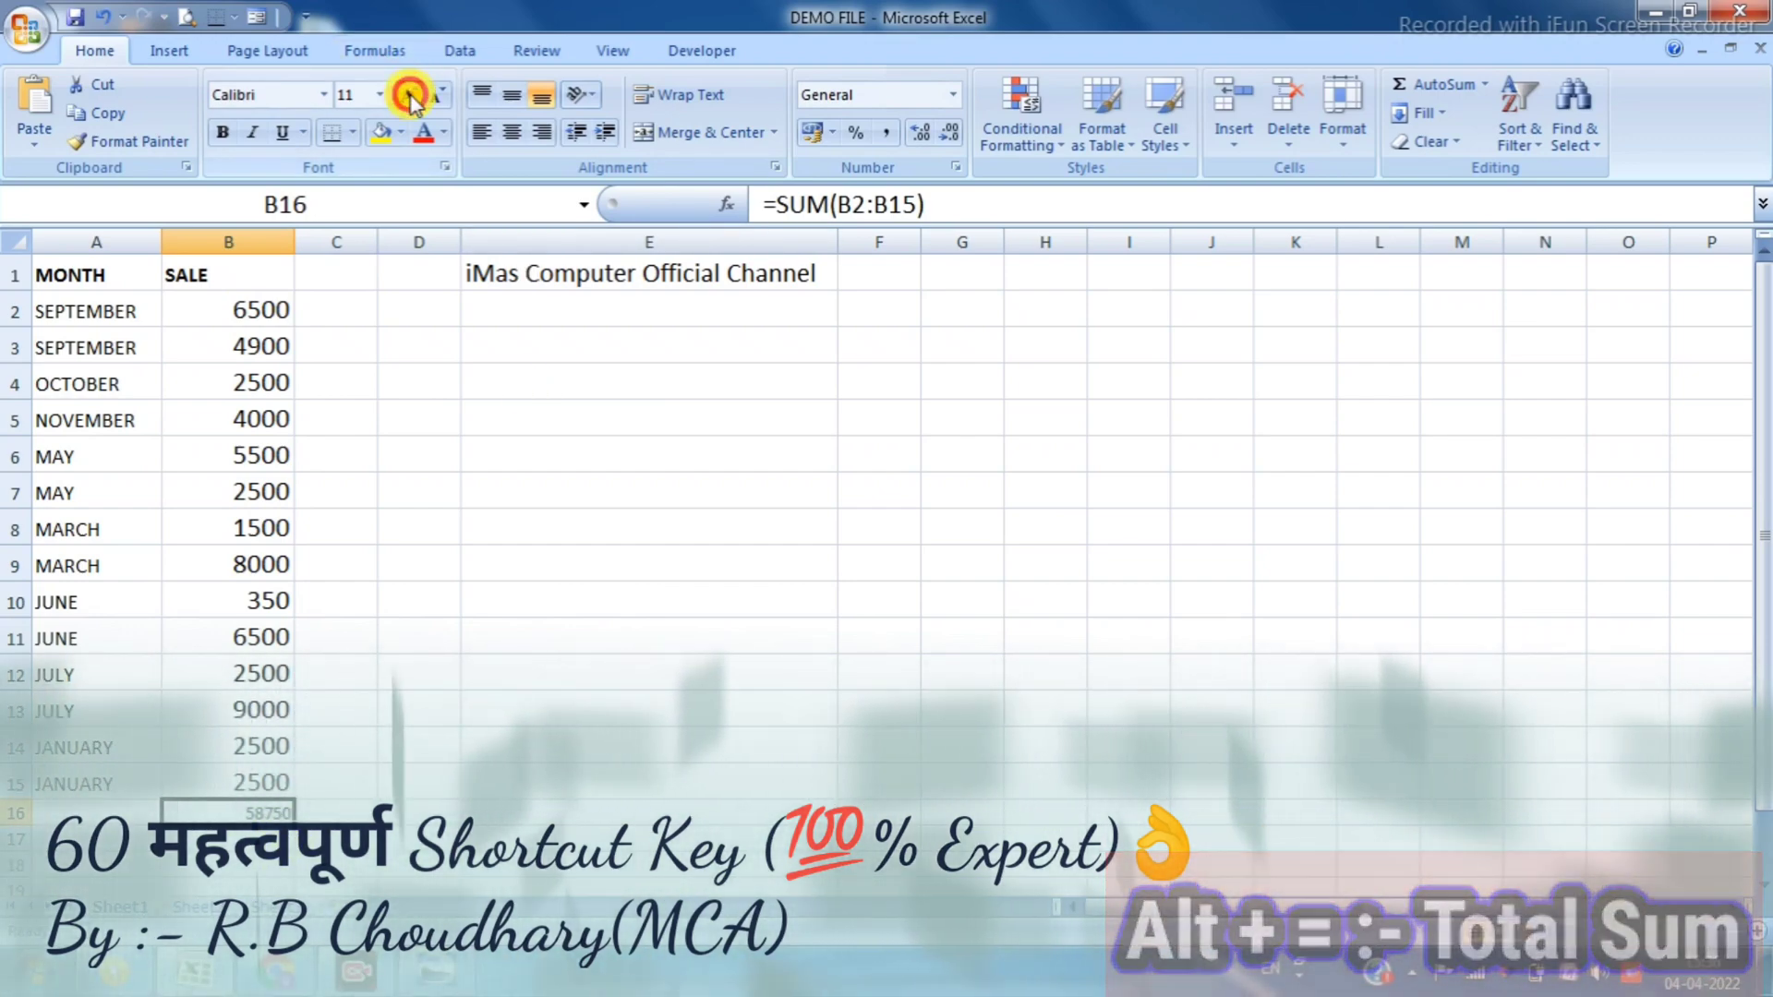
pyautogui.click(410, 96)
pyautogui.click(410, 96)
pyautogui.click(410, 96)
pyautogui.click(410, 97)
pyautogui.click(410, 96)
# Clear the sale total from cell B16
pyautogui.click(471, 743)
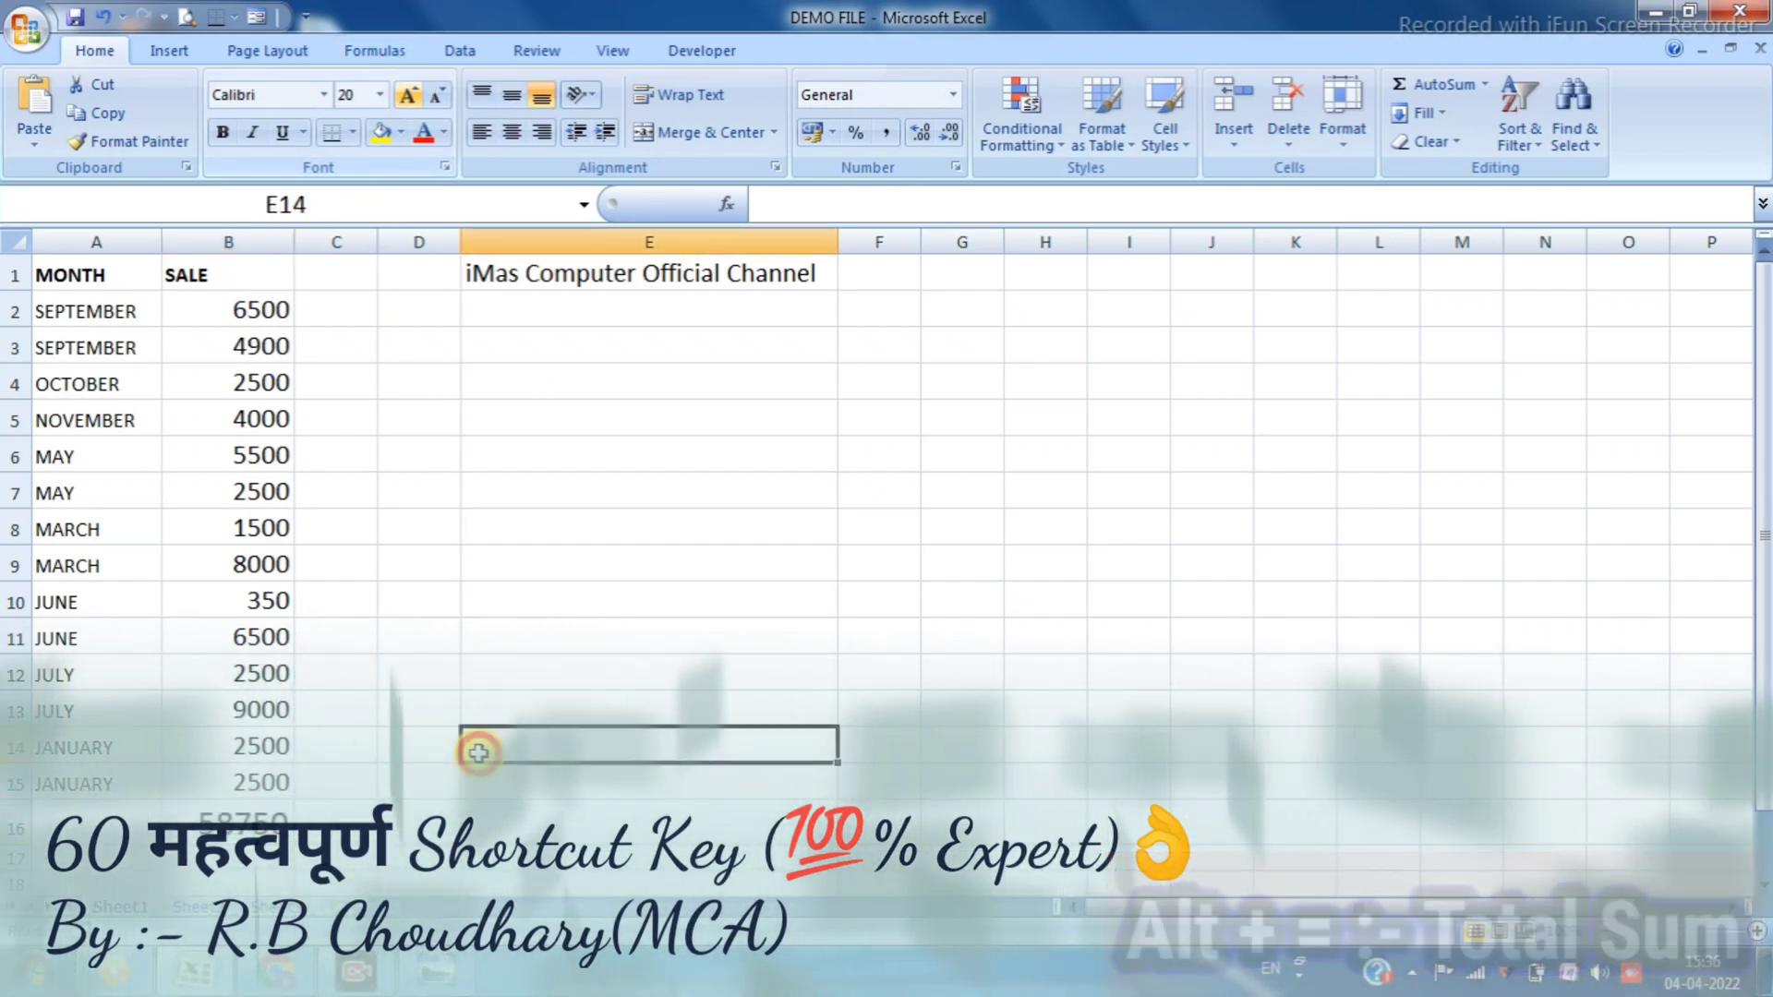
pyautogui.click(242, 818)
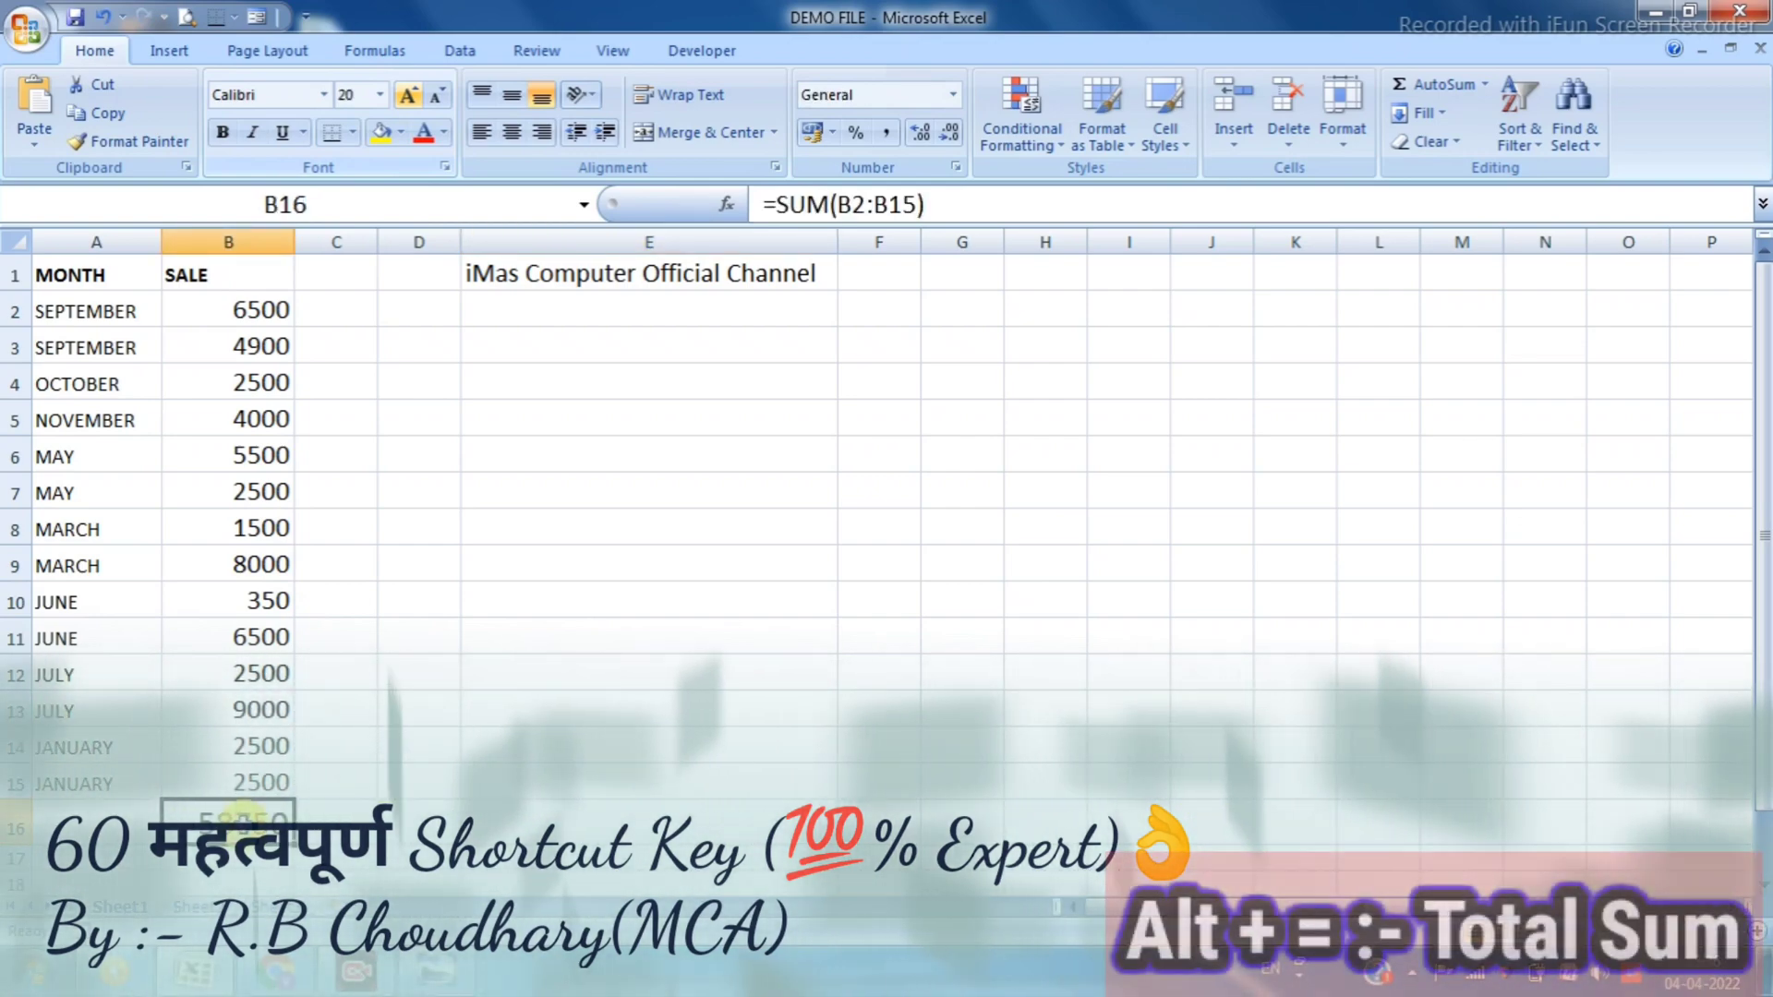
pyautogui.press('Delete')
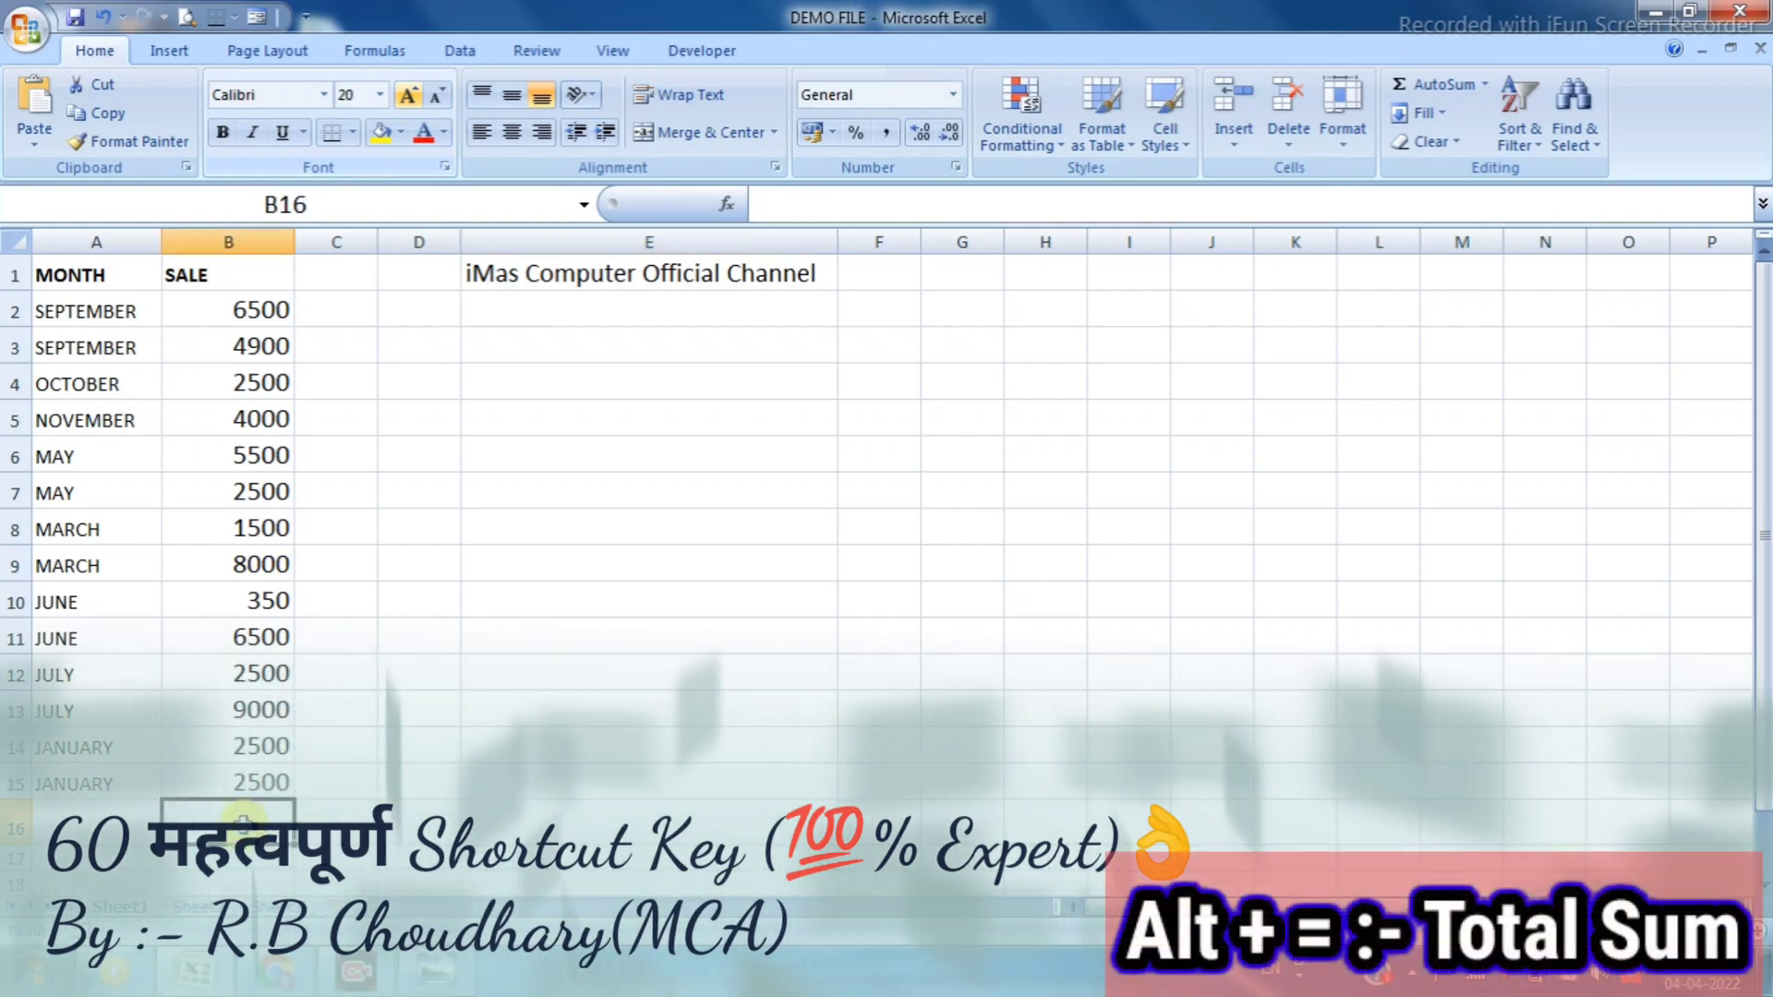
# Enter 111, 11, 2121, 21, 121 and 132 across cells C2 to H2
pyautogui.click(336, 323)
pyautogui.write('1')
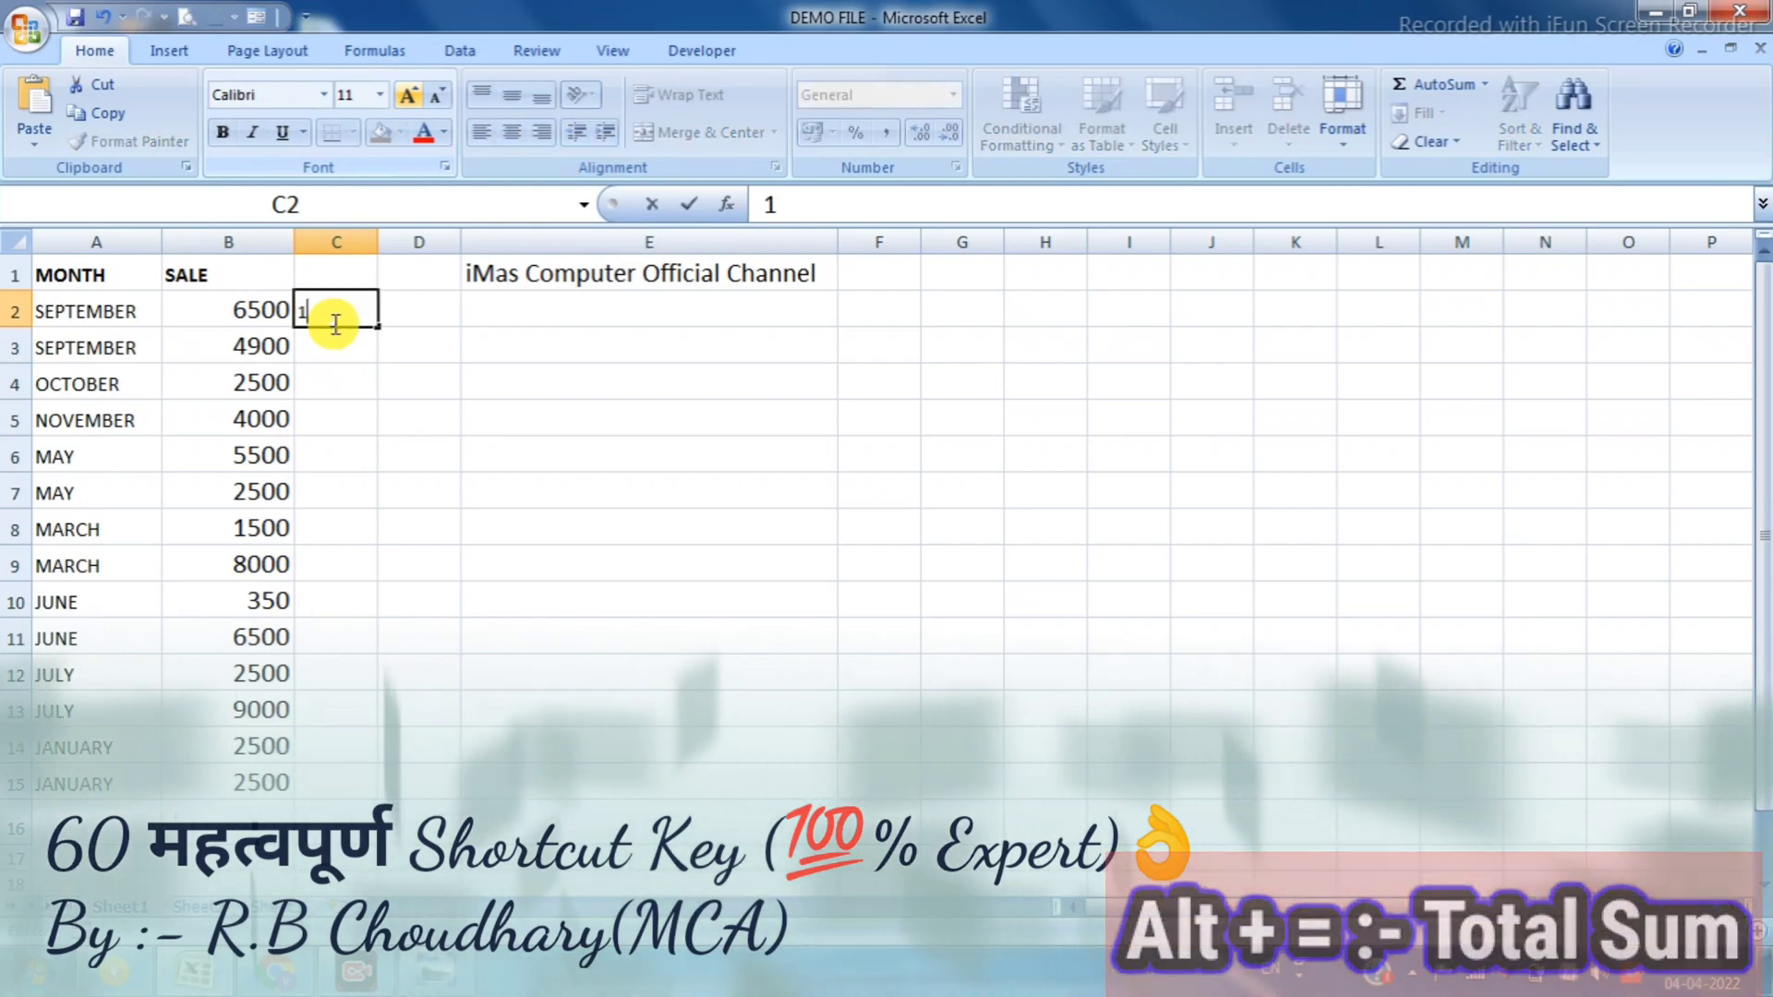
pyautogui.write('11\t11\t2121\t21\t121\t132')
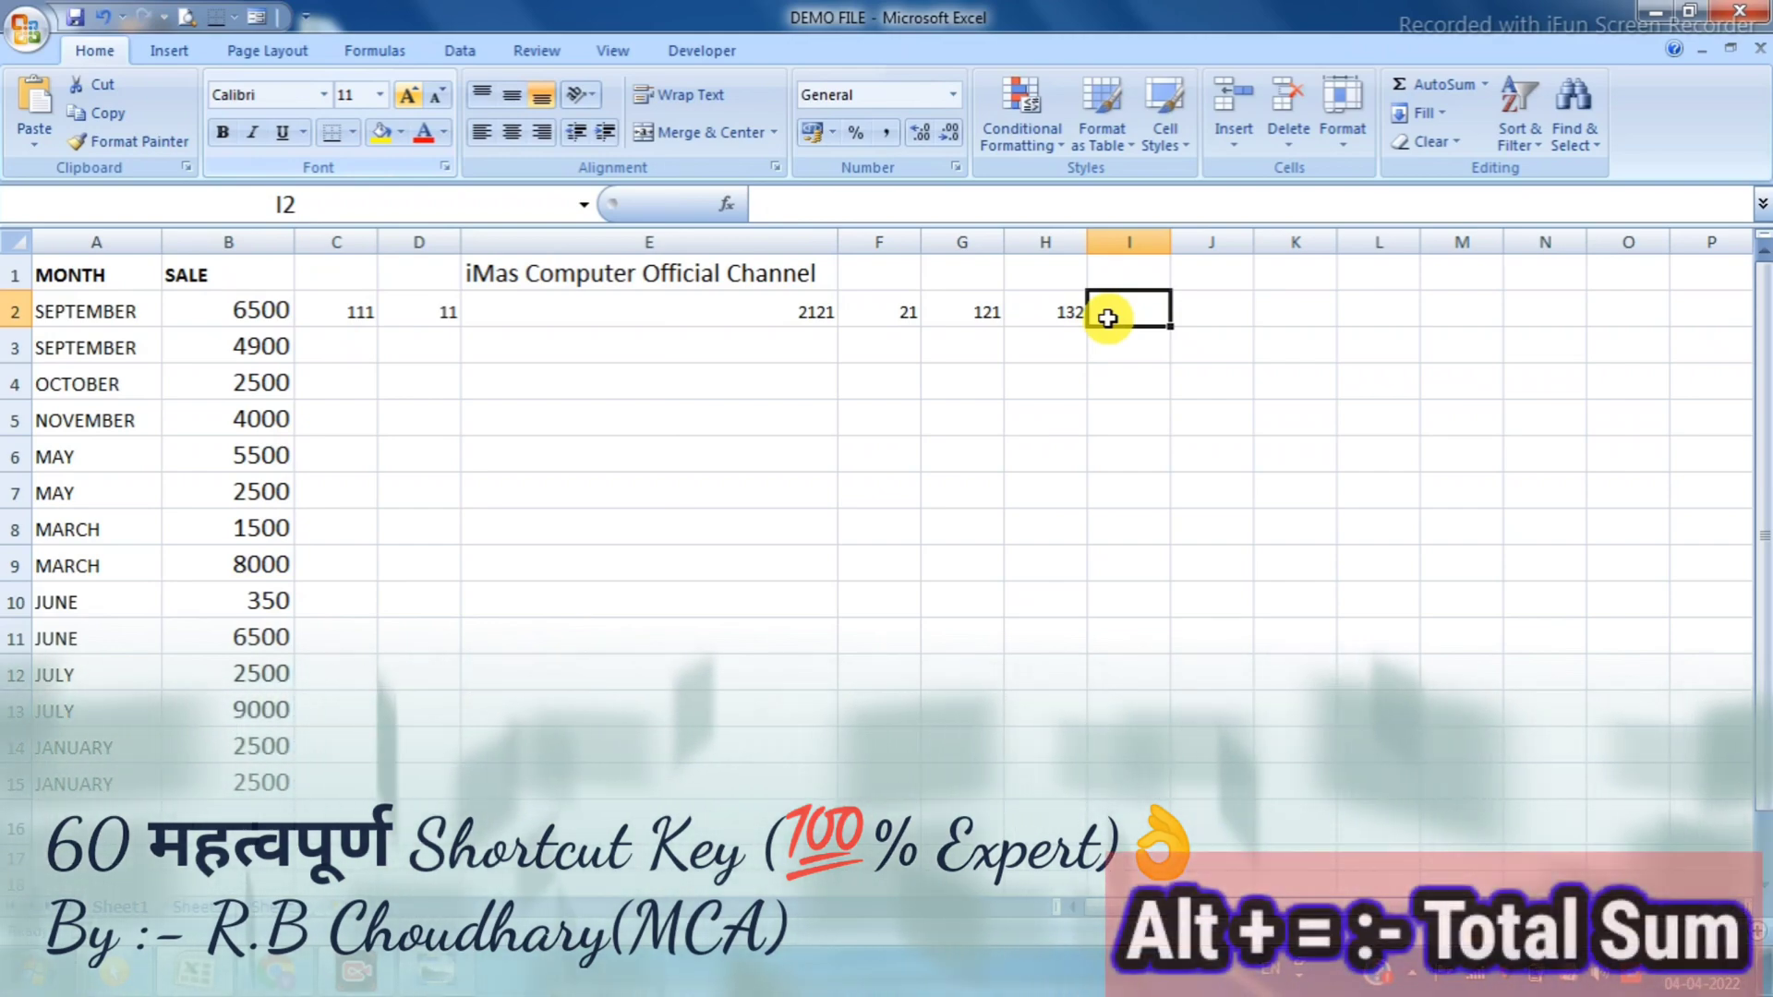
# Total row 2 with AutoSum in cell I2 and highlight B2:H2 to check the summed range
pyautogui.hotkey('alt', '=')
pyautogui.press('Return')
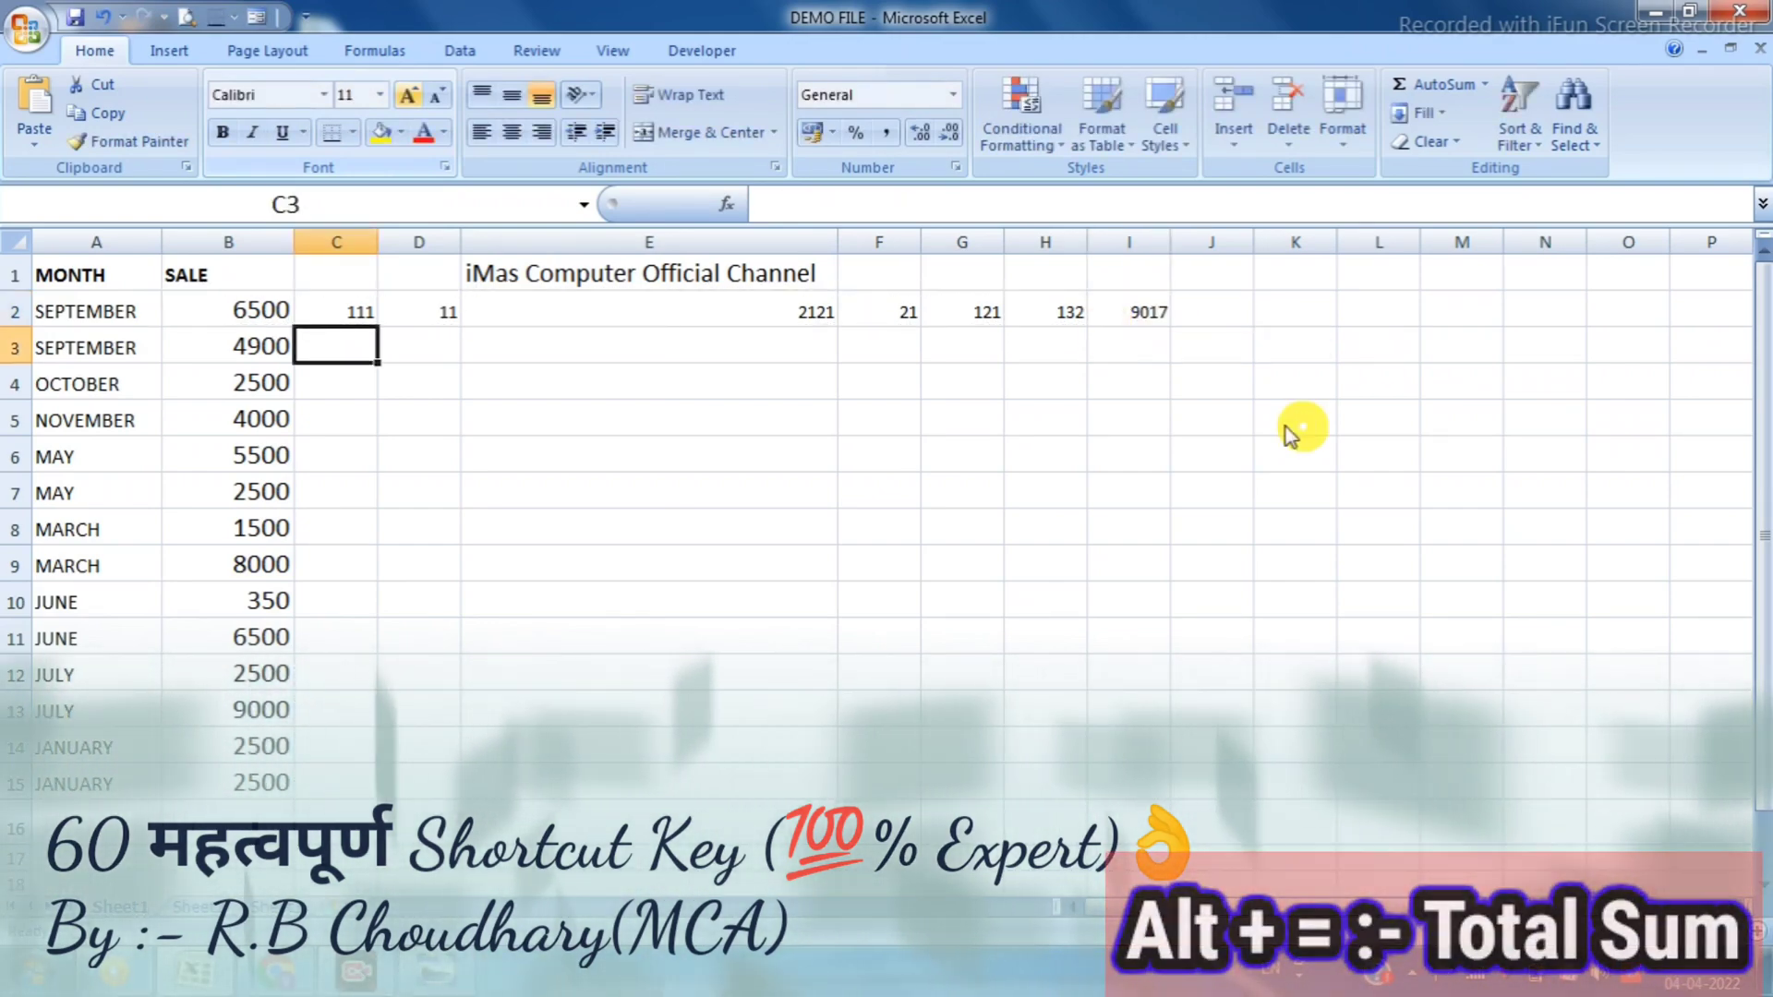
pyautogui.moveTo(256, 309); pyautogui.dragTo(1076, 309)
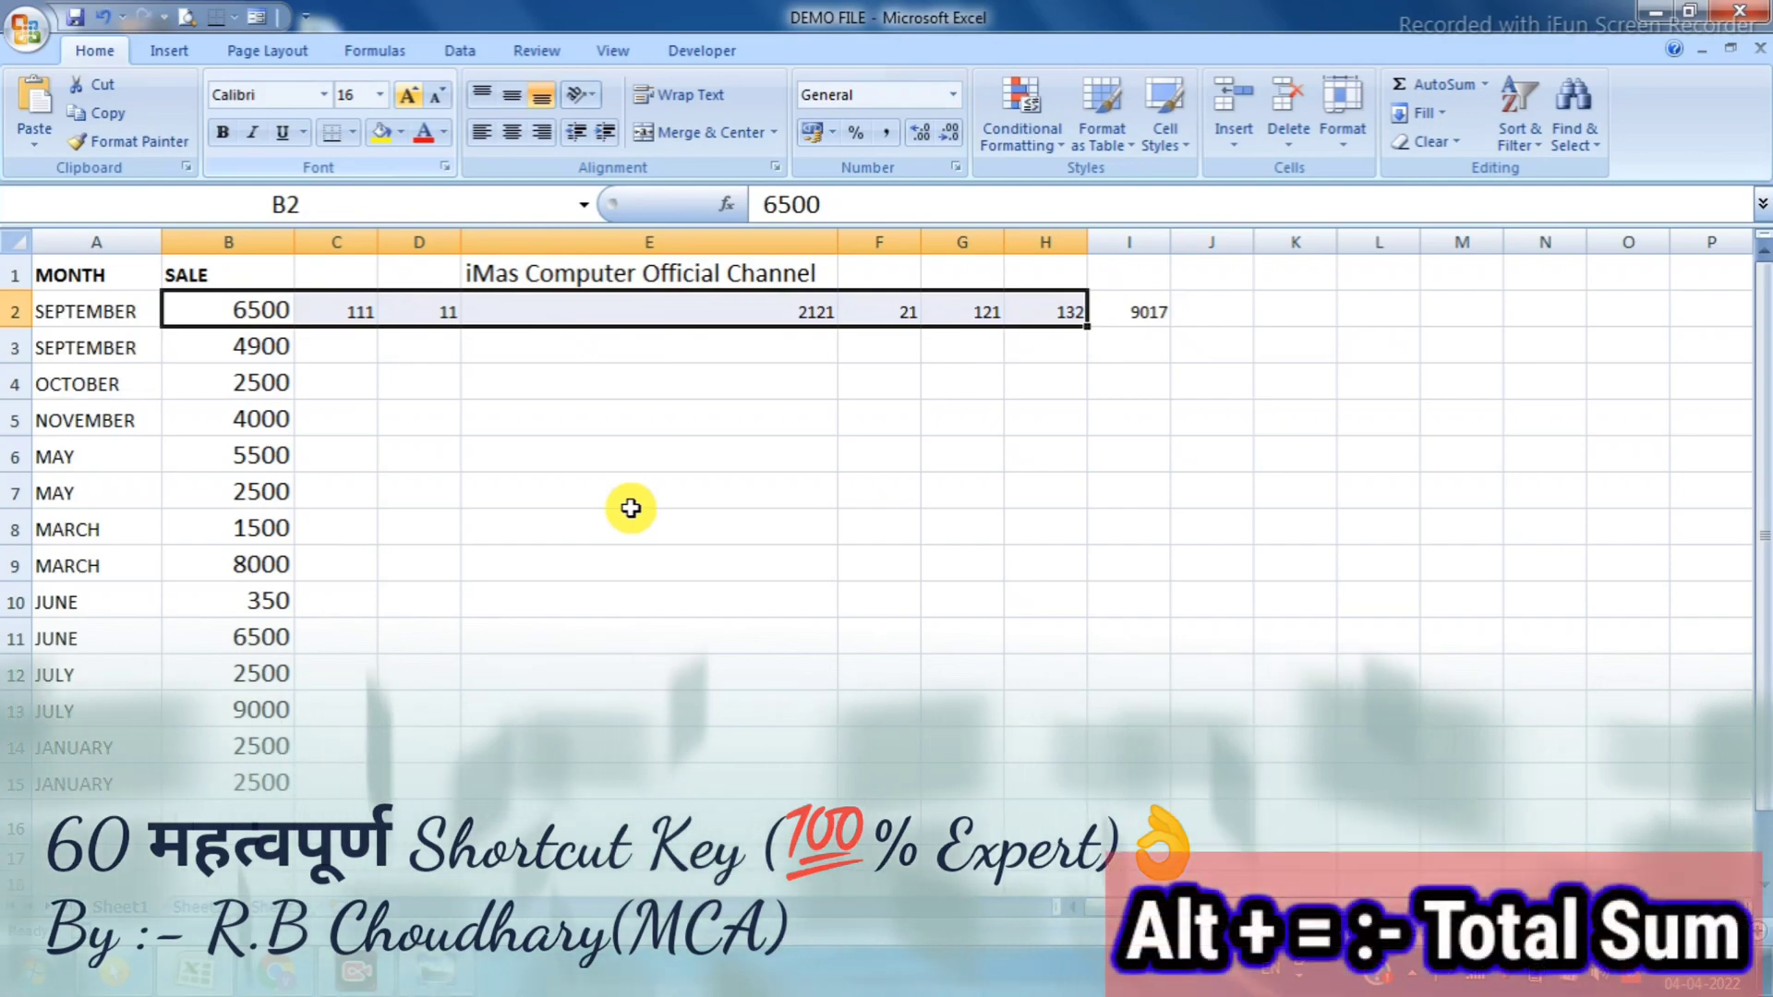
pyautogui.click(630, 508)
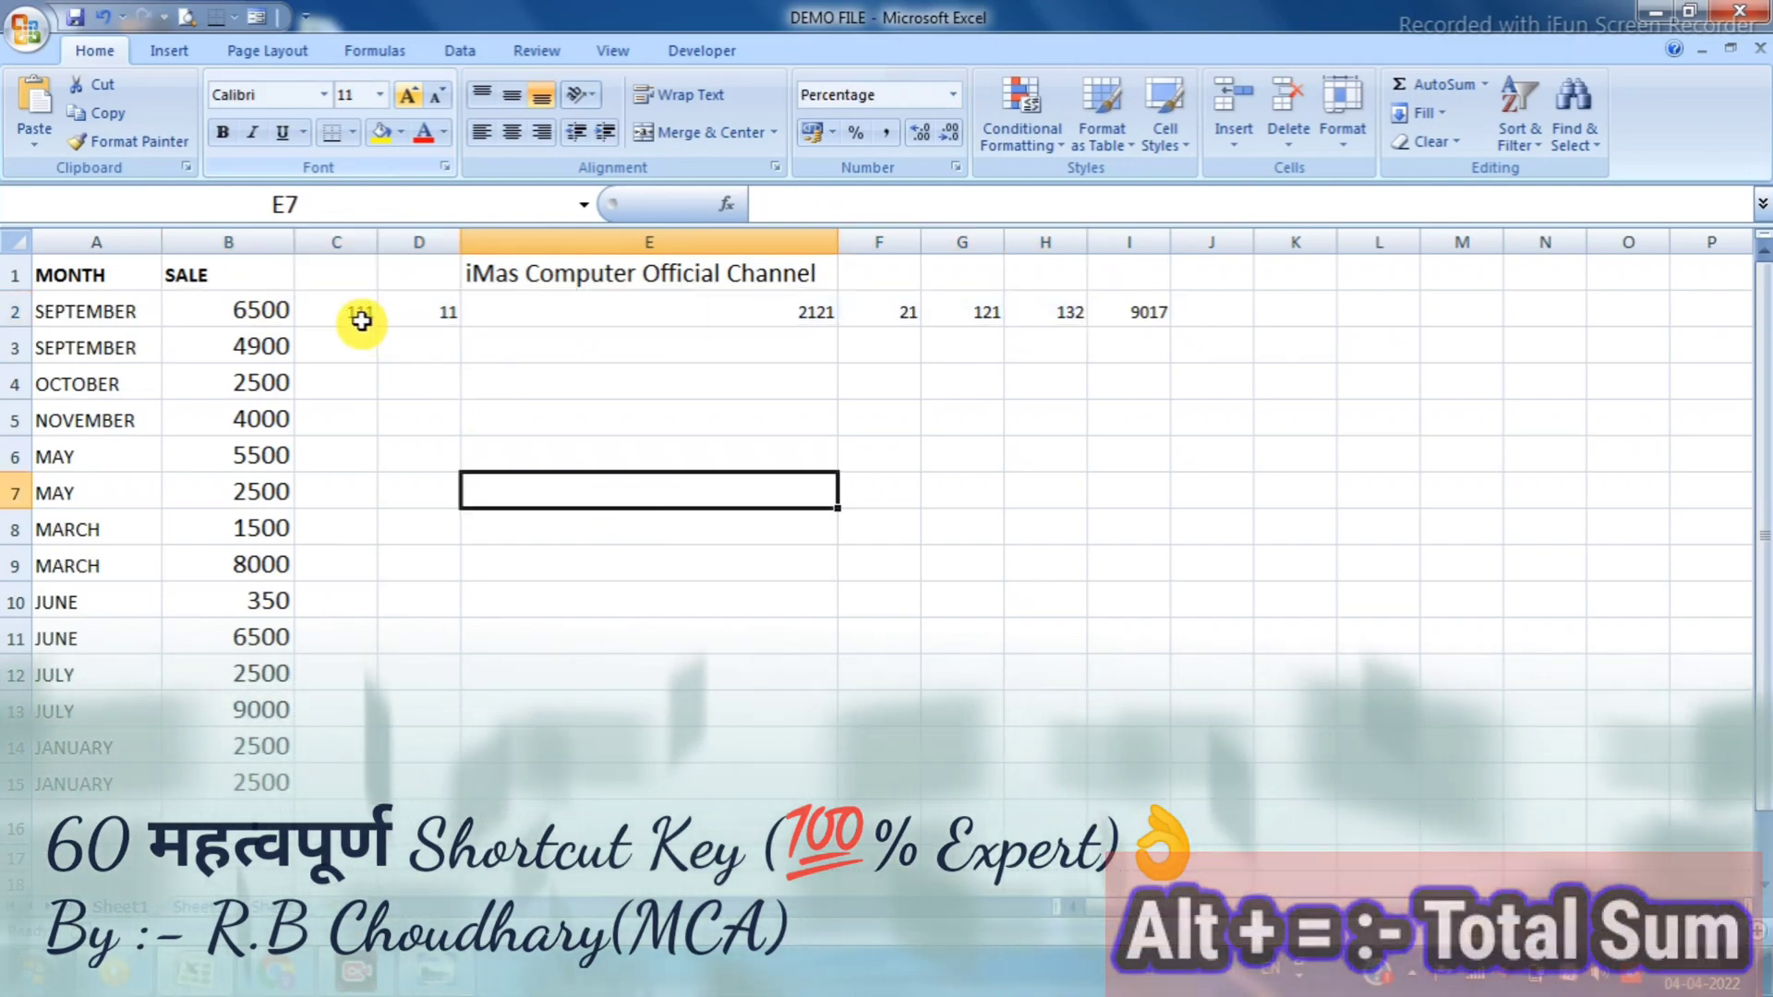
# Clear the contents of C2:I3, including the row total in I2
pyautogui.moveTo(360, 316); pyautogui.dragTo(1104, 332)
pyautogui.press('Delete')
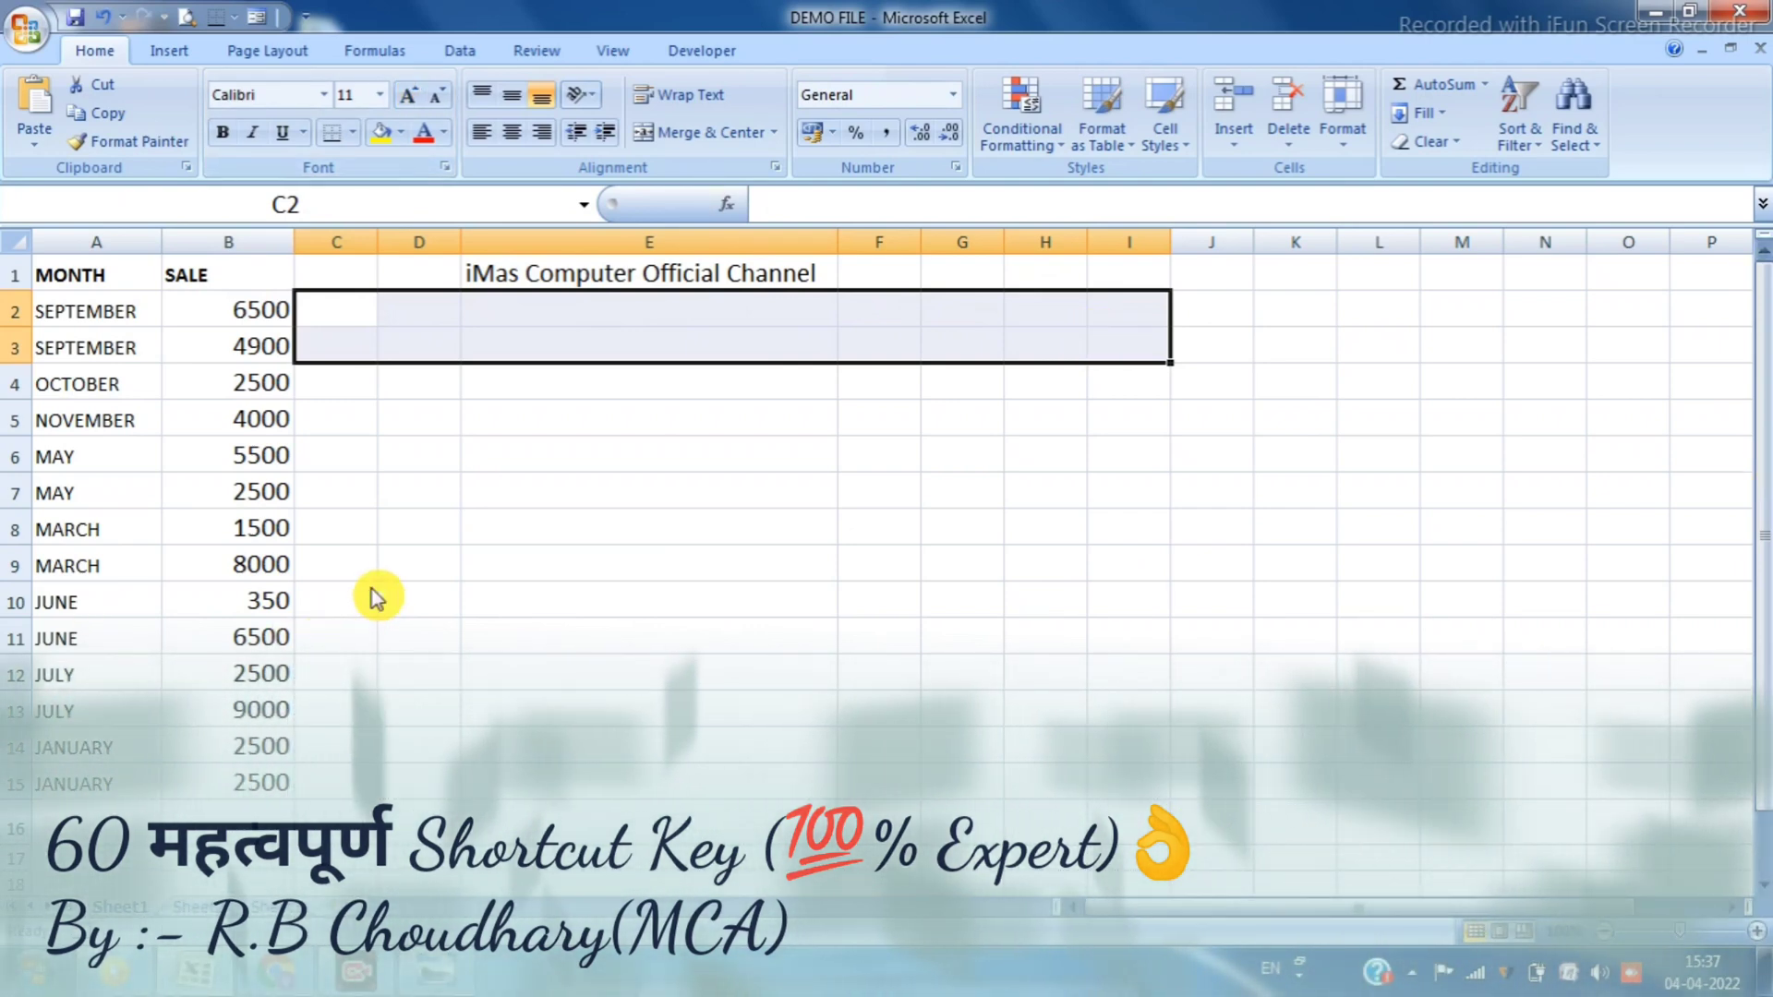
# Format the sale values in B2:B15 as Currency with the ₹ symbol and two decimal places
pyautogui.click(373, 538)
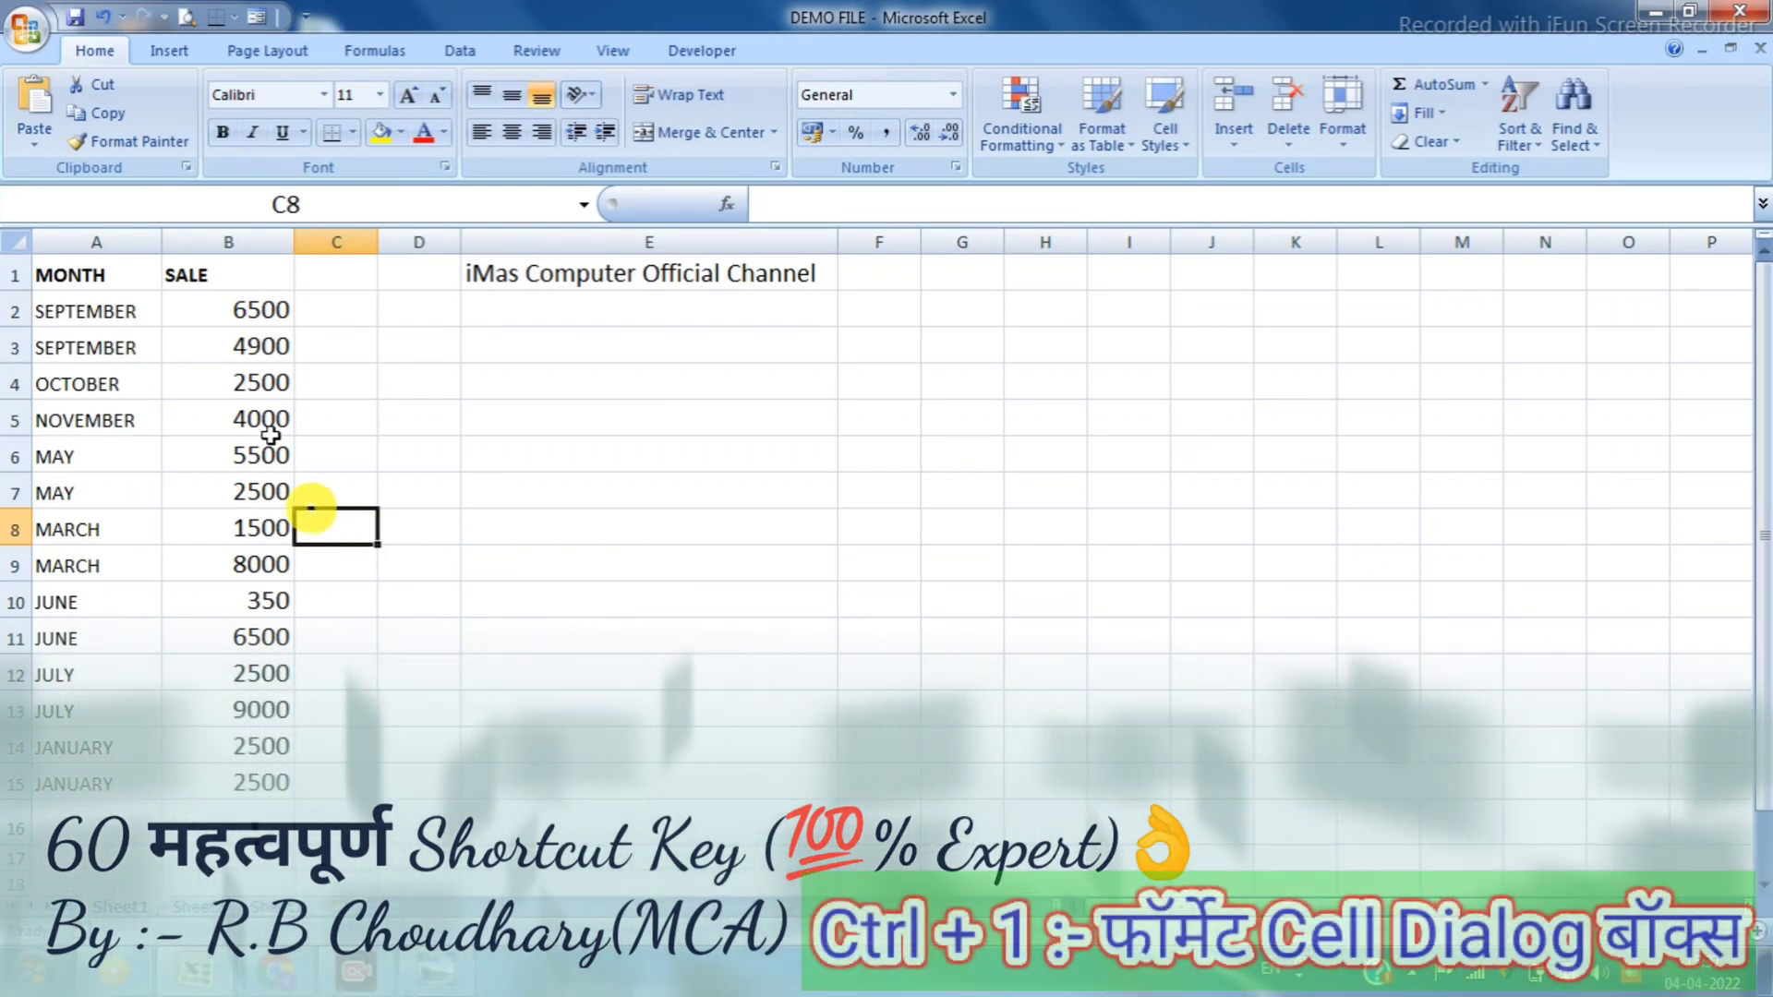
pyautogui.moveTo(240, 305); pyautogui.dragTo(248, 784)
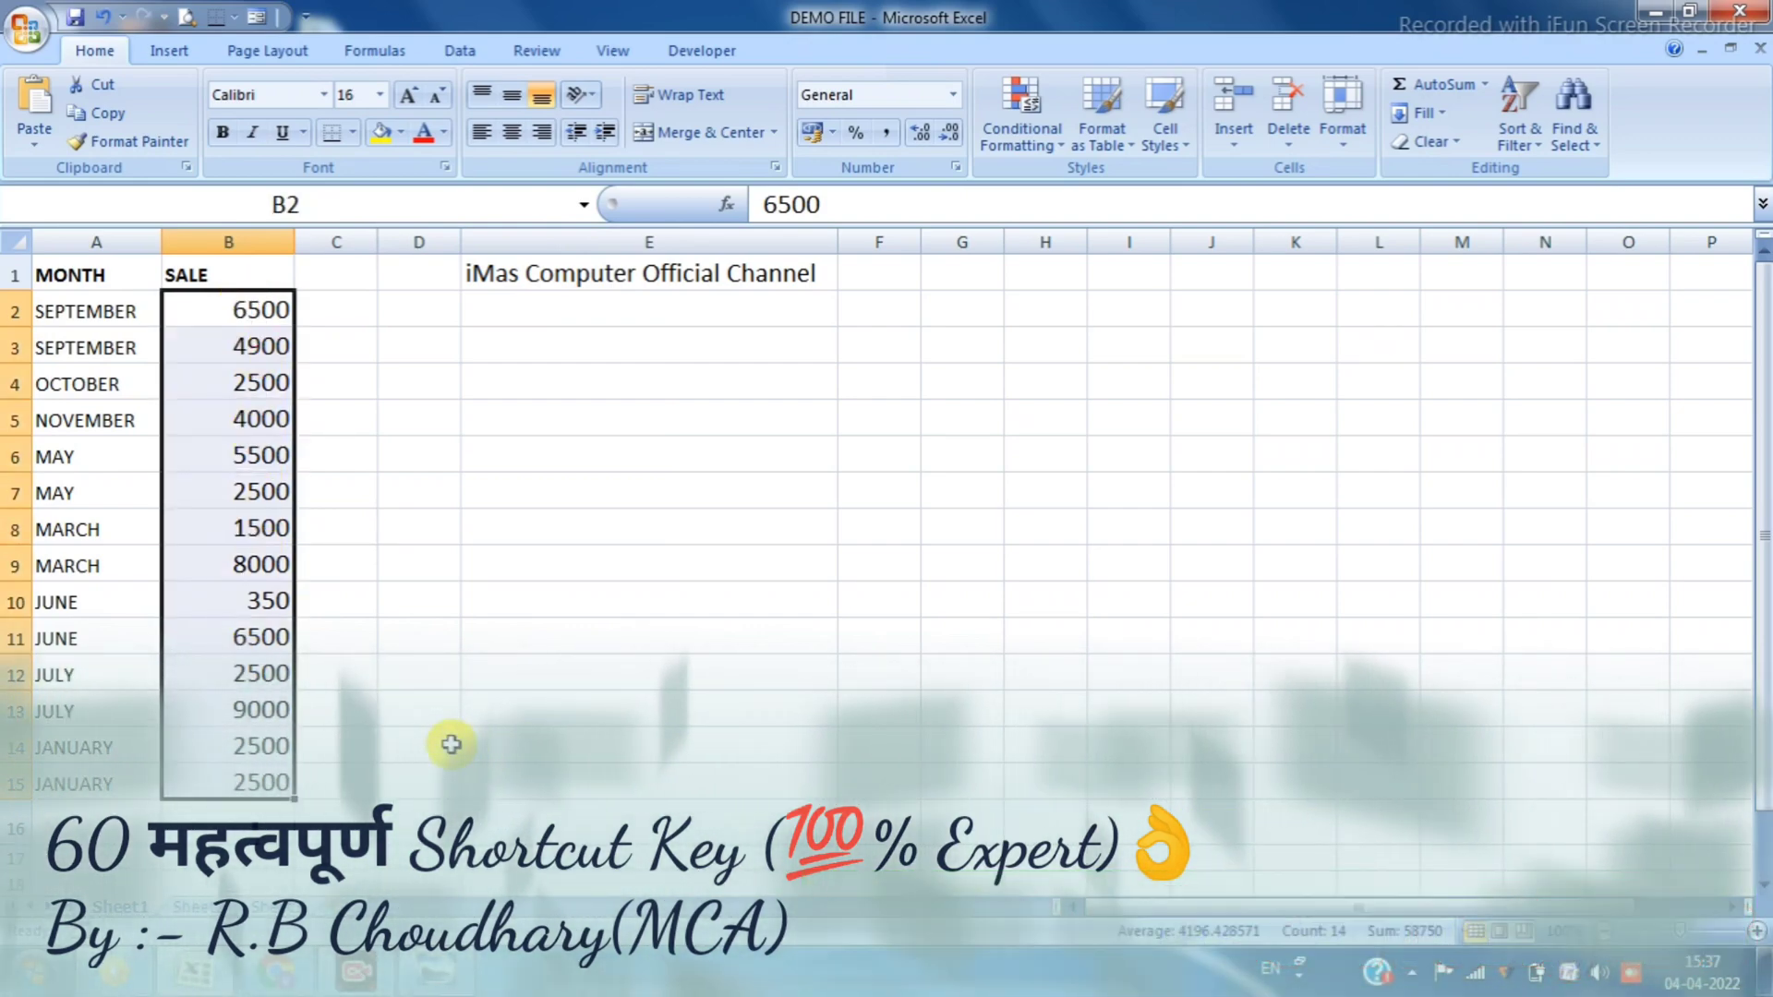
pyautogui.hotkey('ctrl', '1')
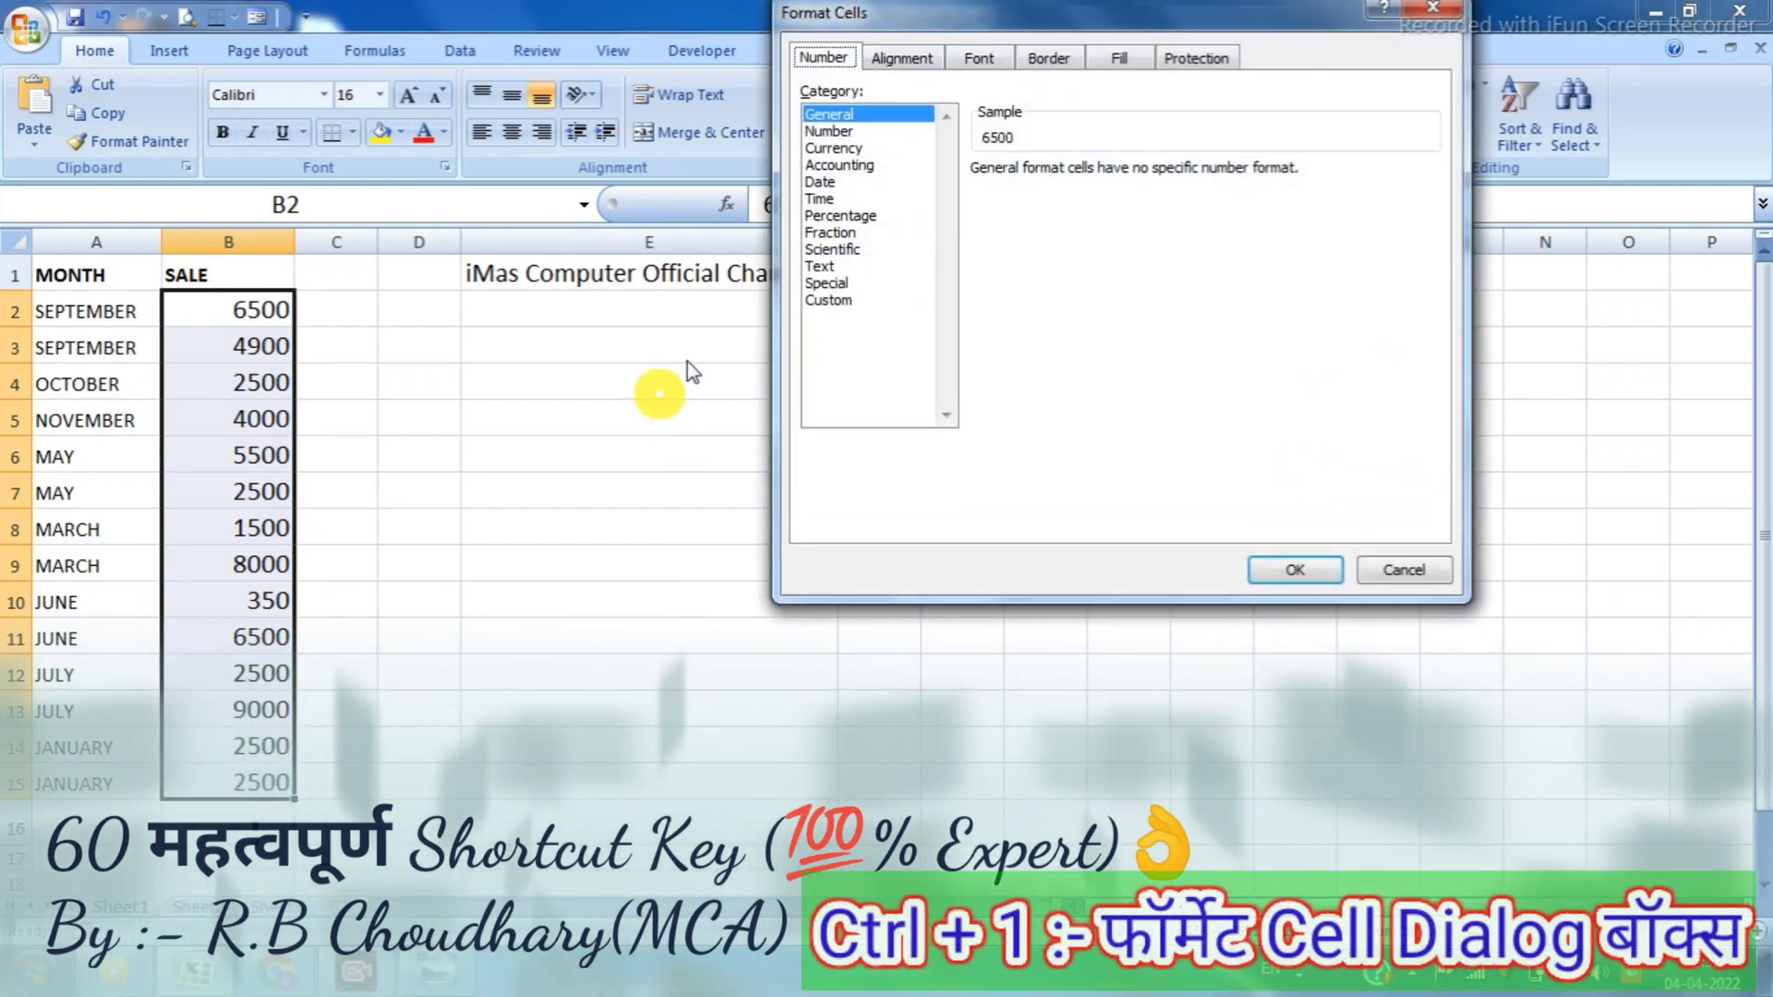
pyautogui.click(842, 164)
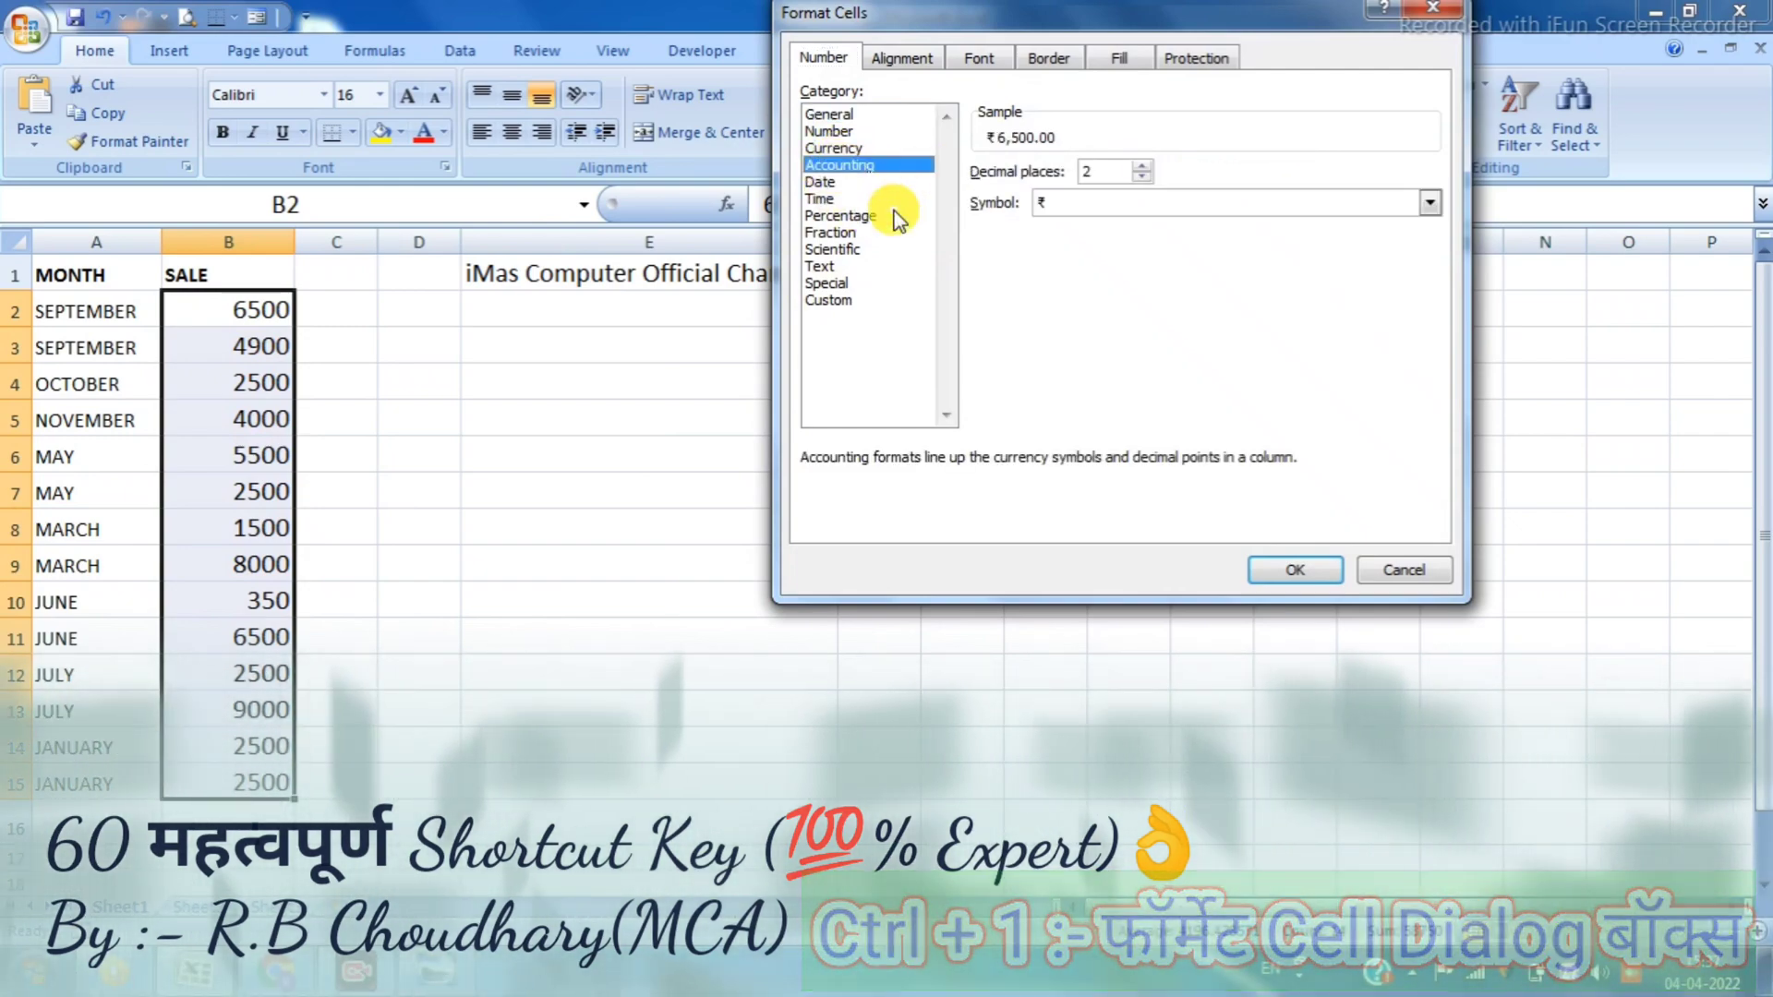
pyautogui.click(850, 151)
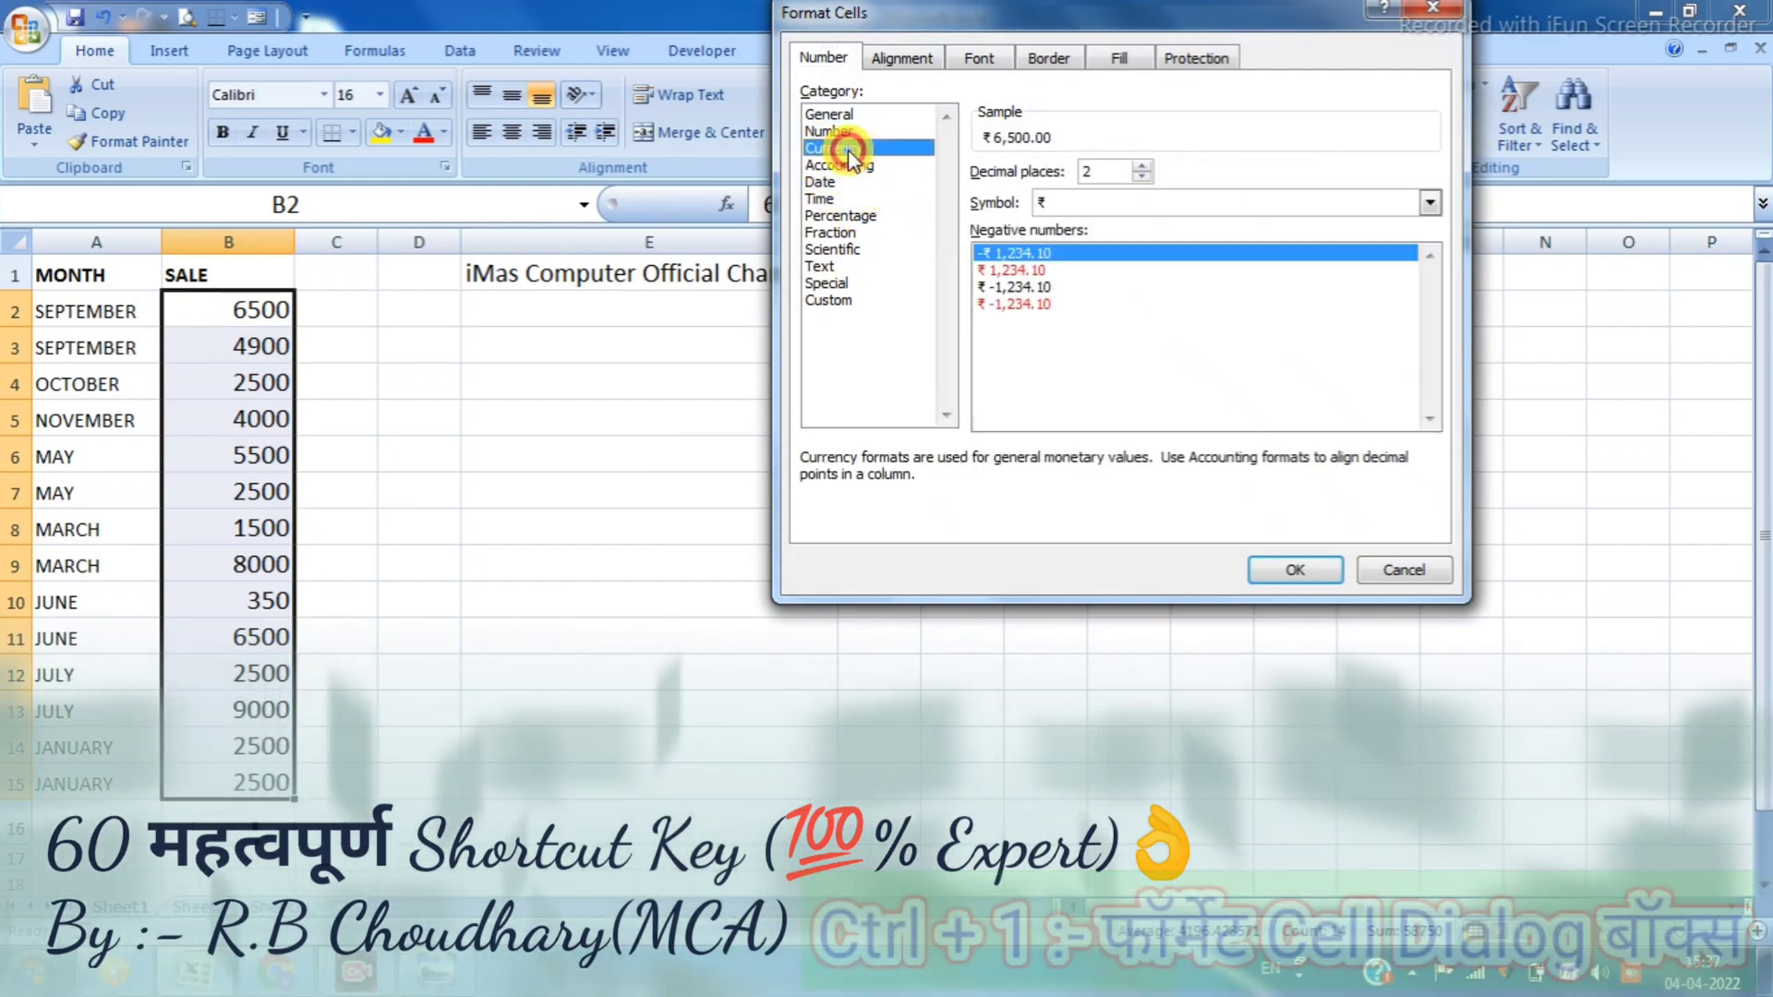
pyautogui.click(831, 250)
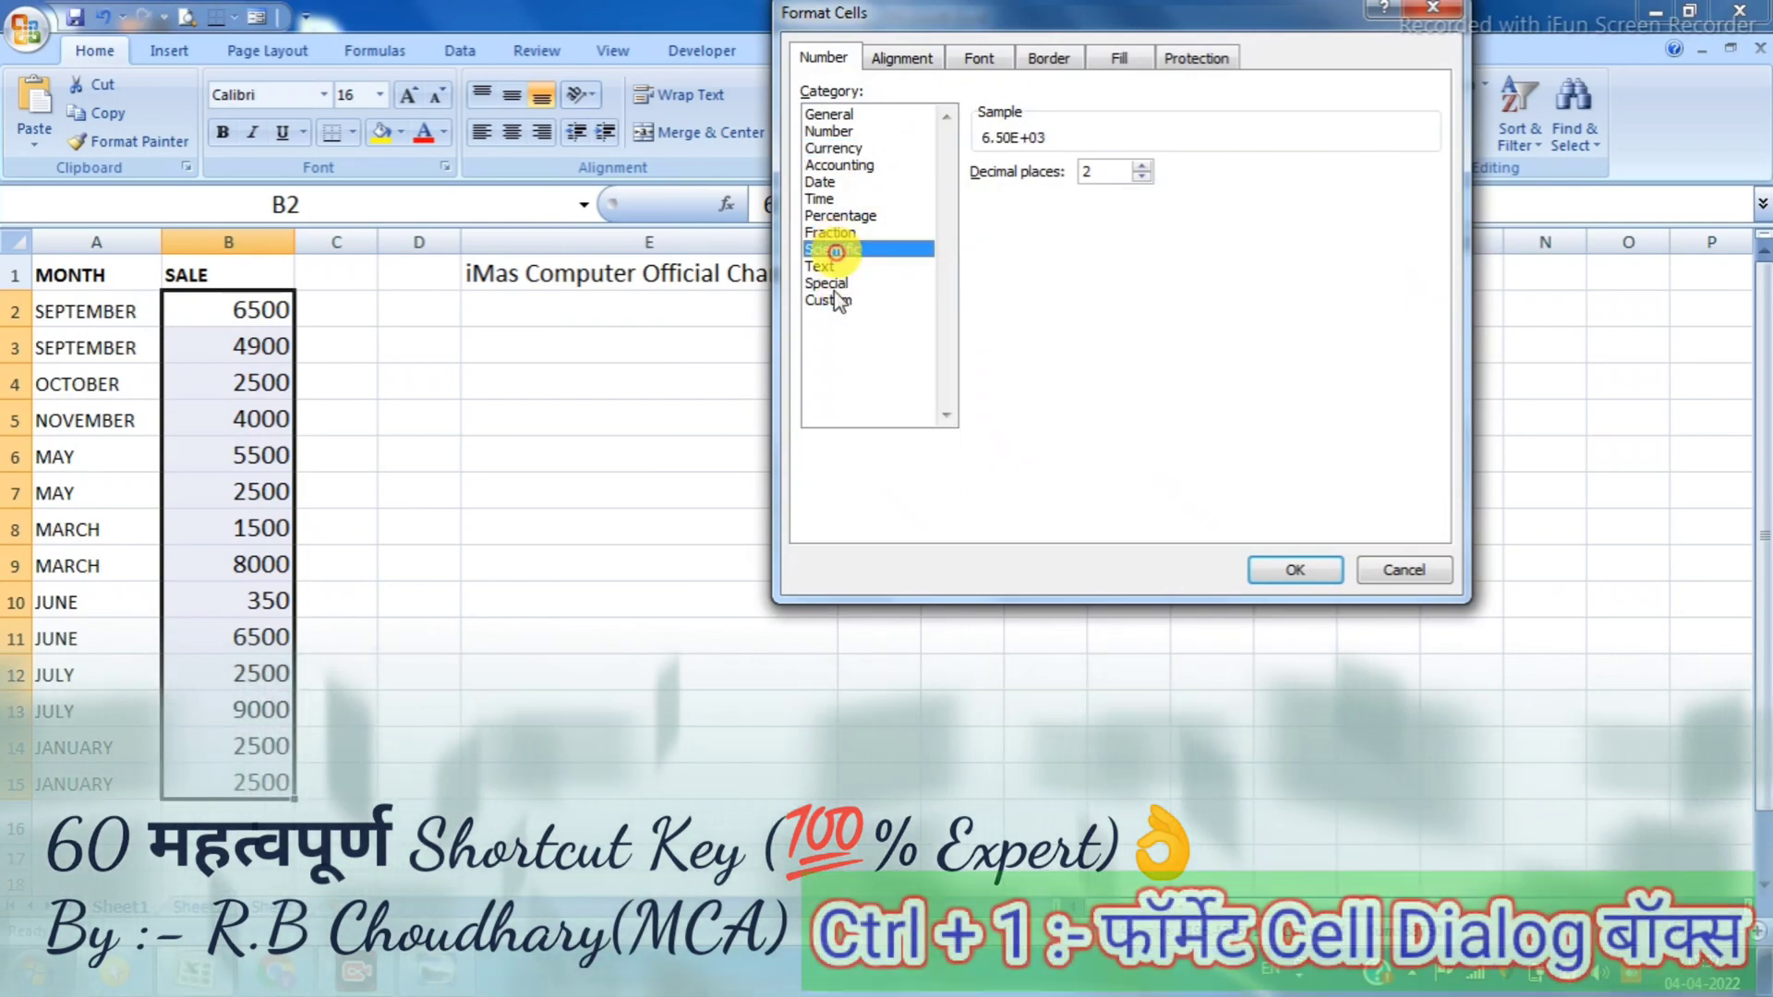
pyautogui.click(831, 301)
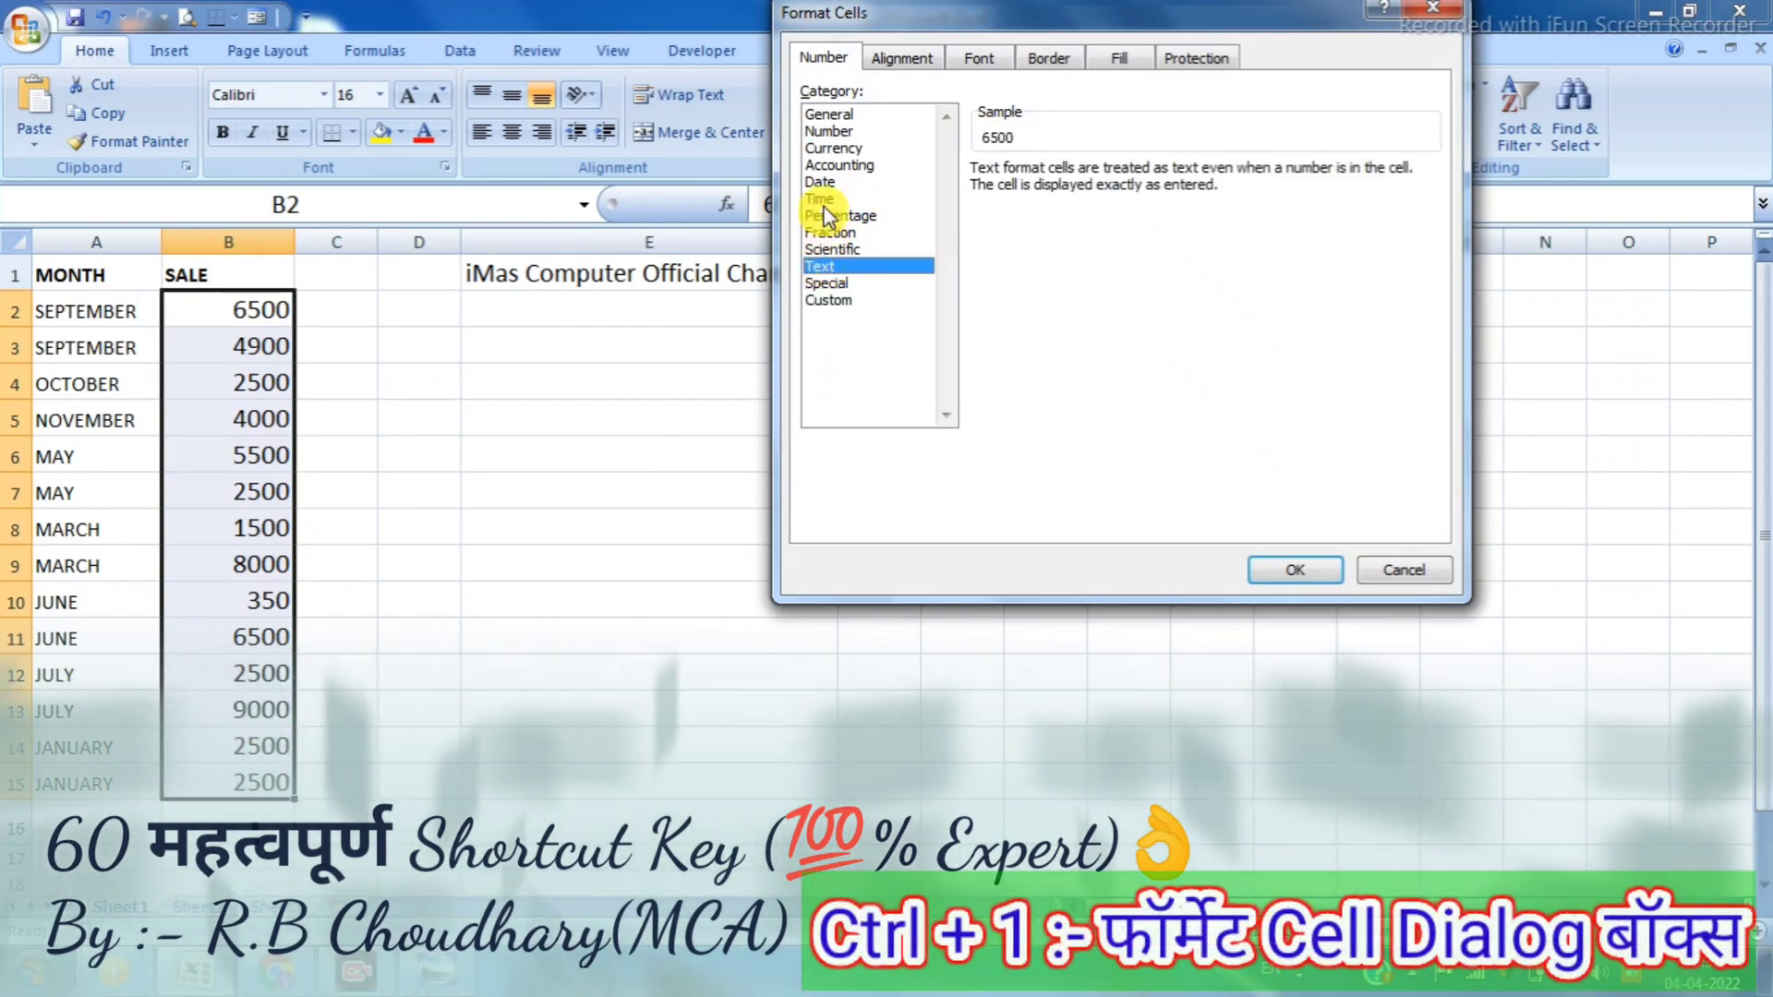
pyautogui.click(819, 199)
pyautogui.click(831, 164)
pyautogui.click(824, 148)
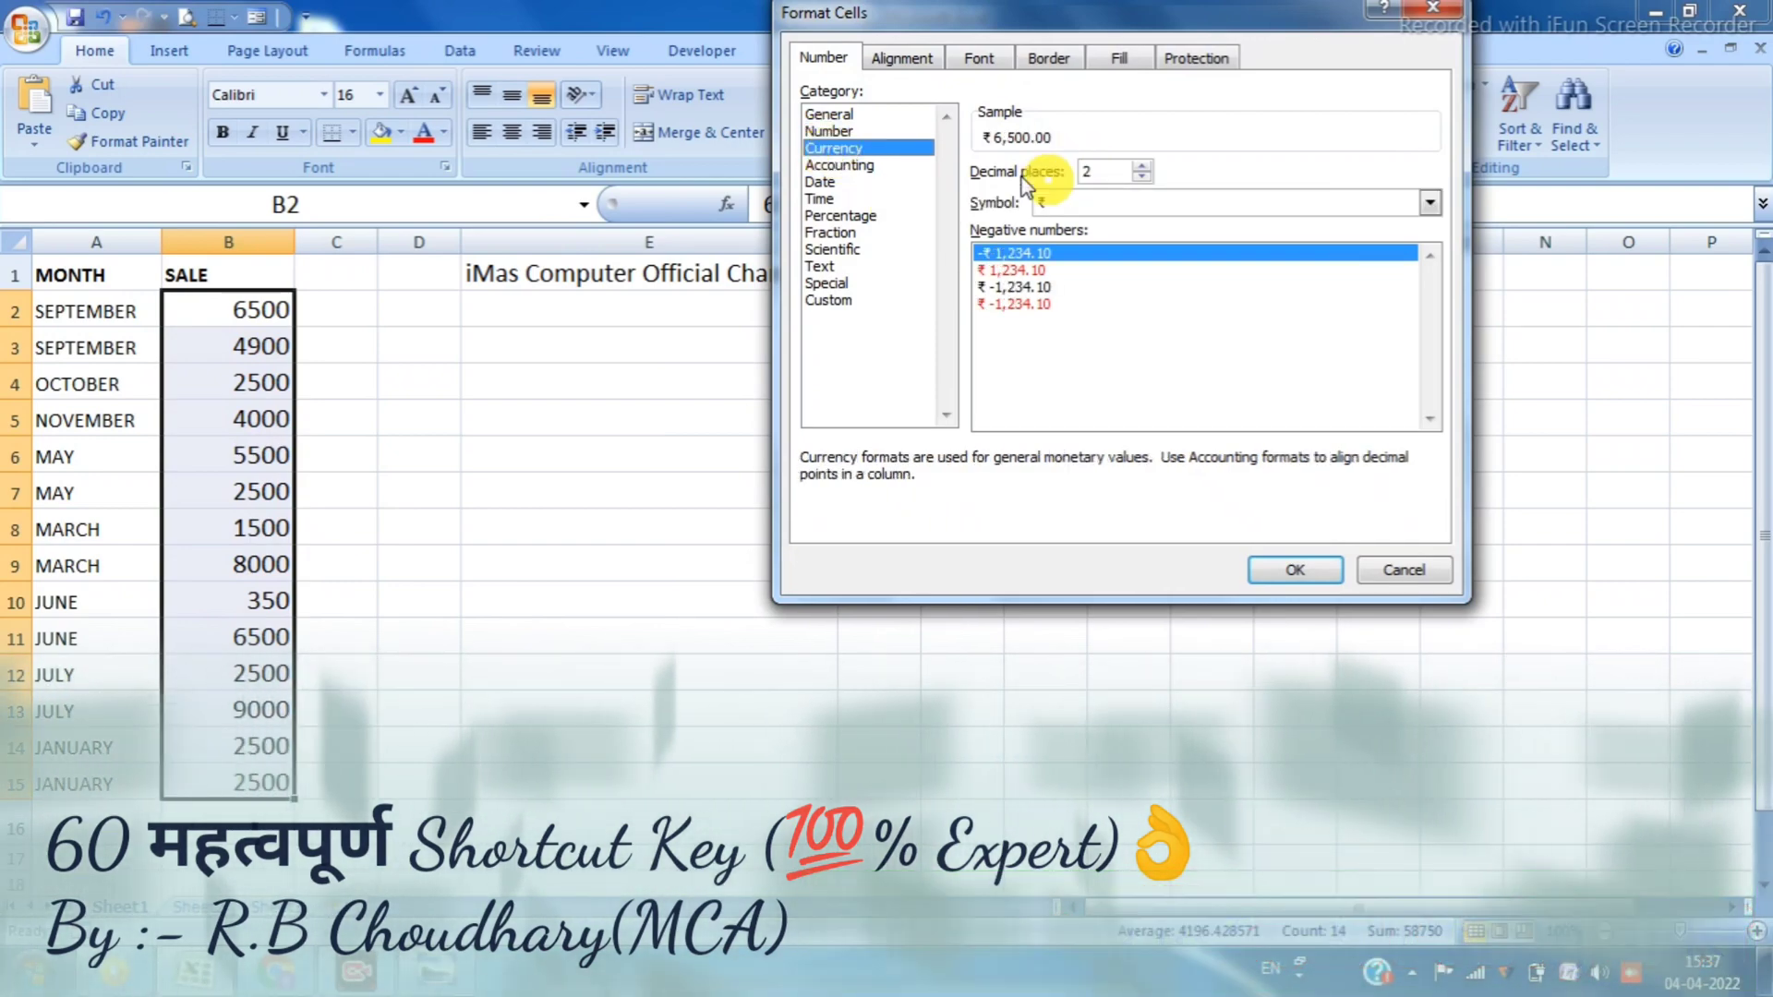
pyautogui.click(1296, 570)
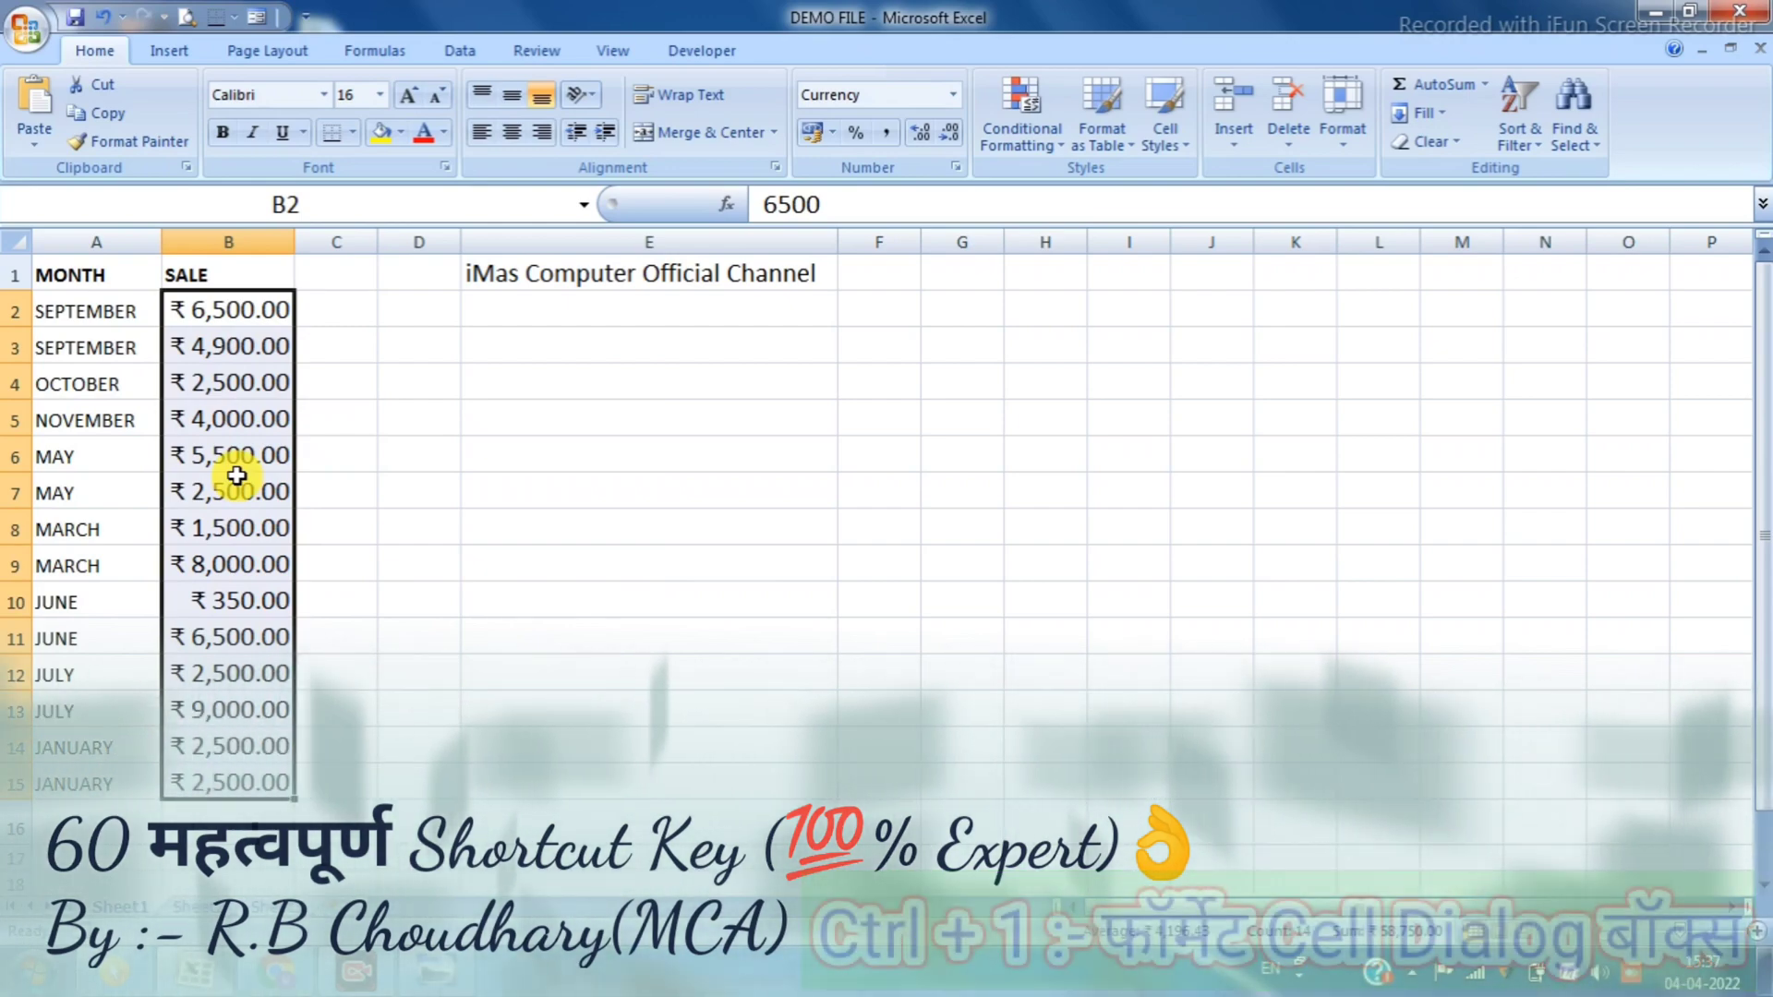
# Return the sale values in B2:B15 to the General number format and deselect them
pyautogui.hotkey('ctrl', 'shift', '~')
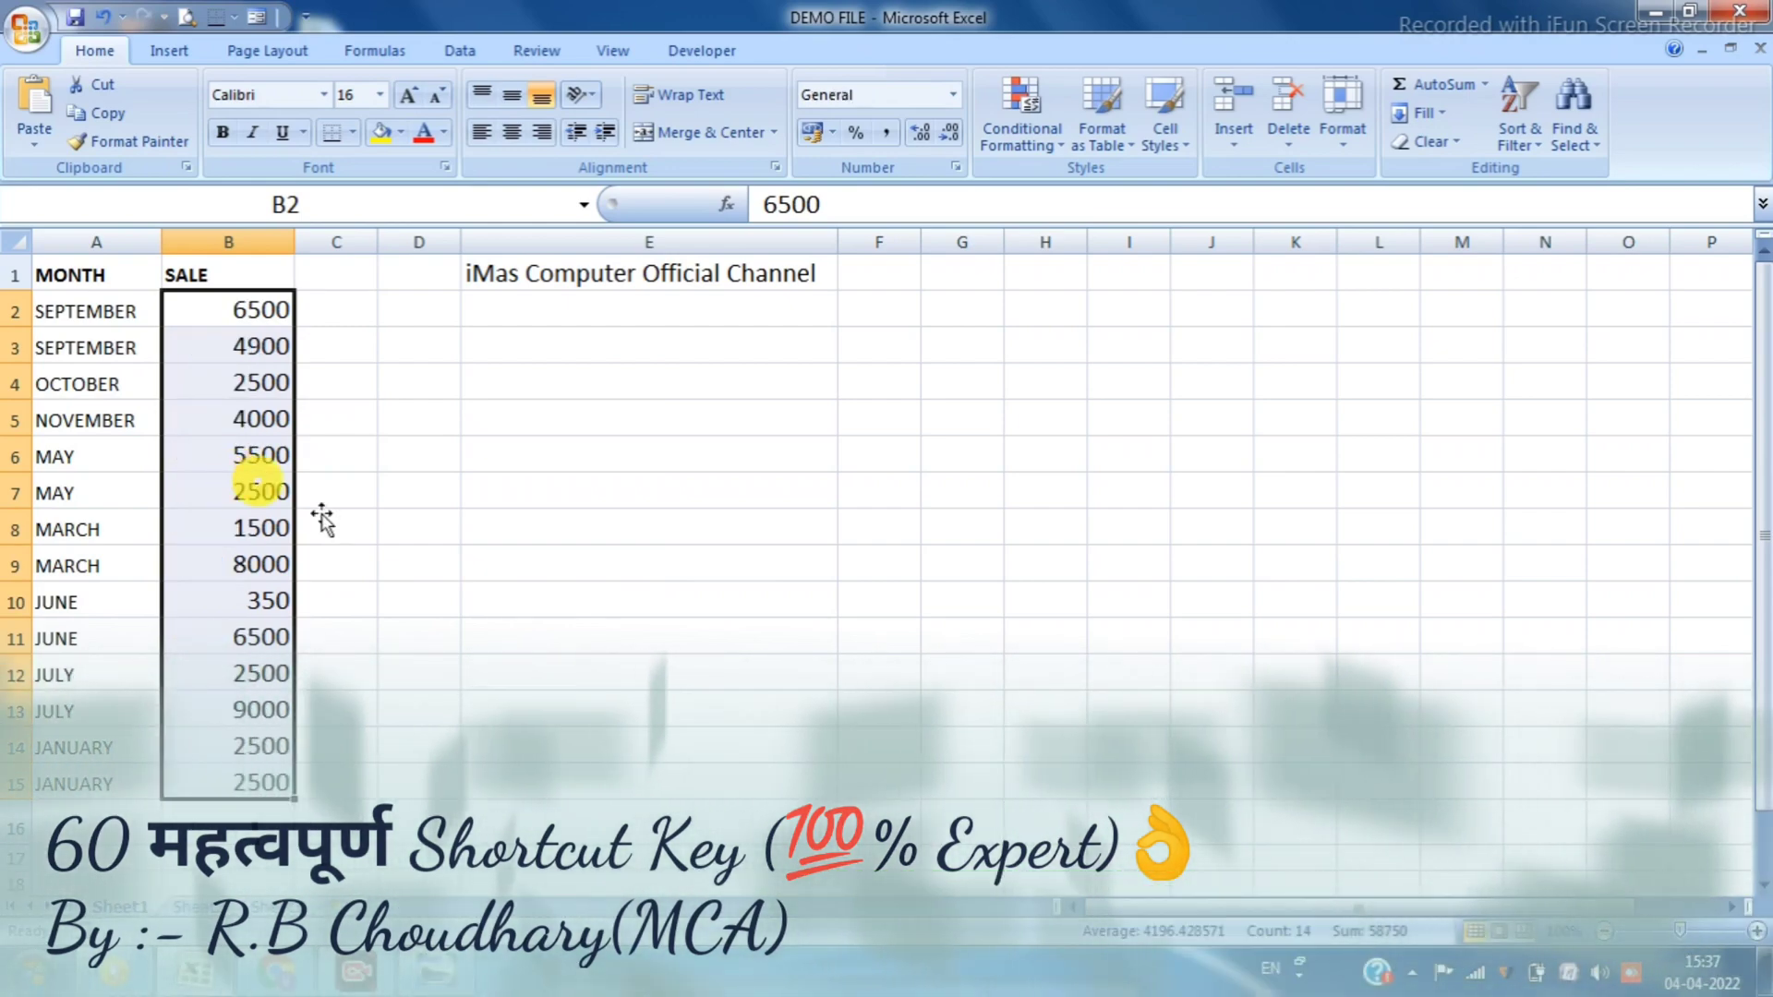
pyautogui.click(391, 471)
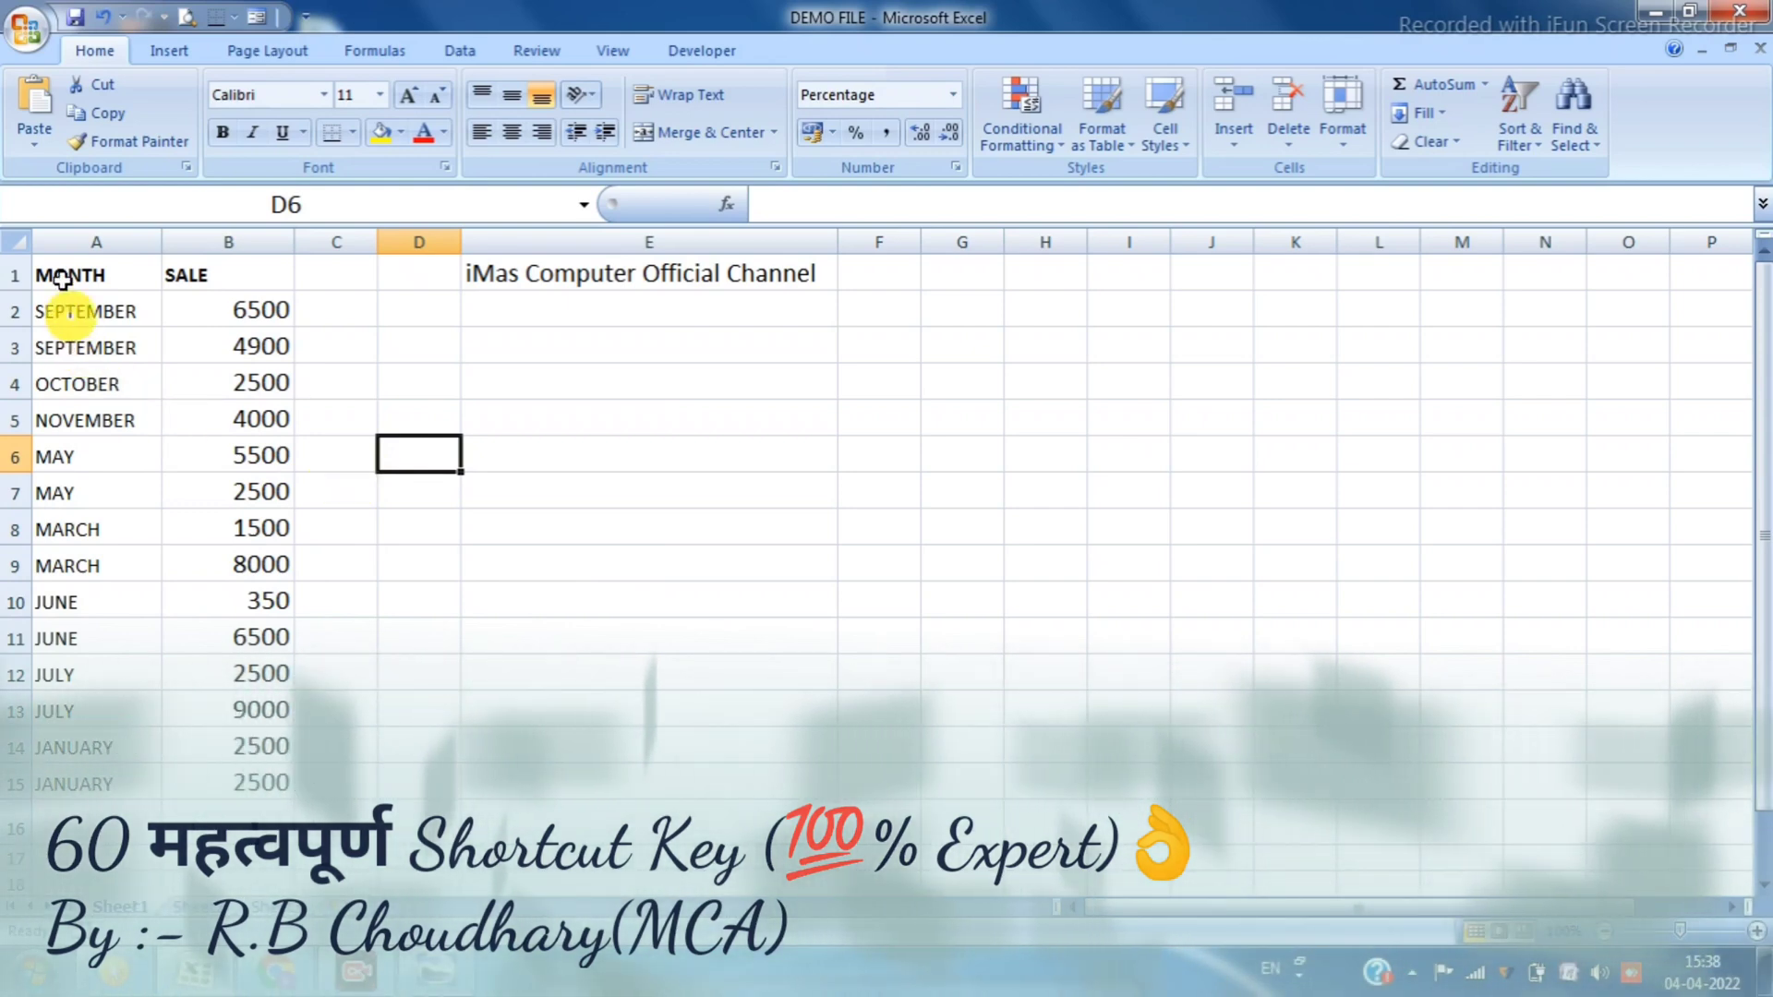
# Convert A1:B15 into a table with headers and apply the red banded table style
pyautogui.moveTo(62, 280); pyautogui.dragTo(213, 783)
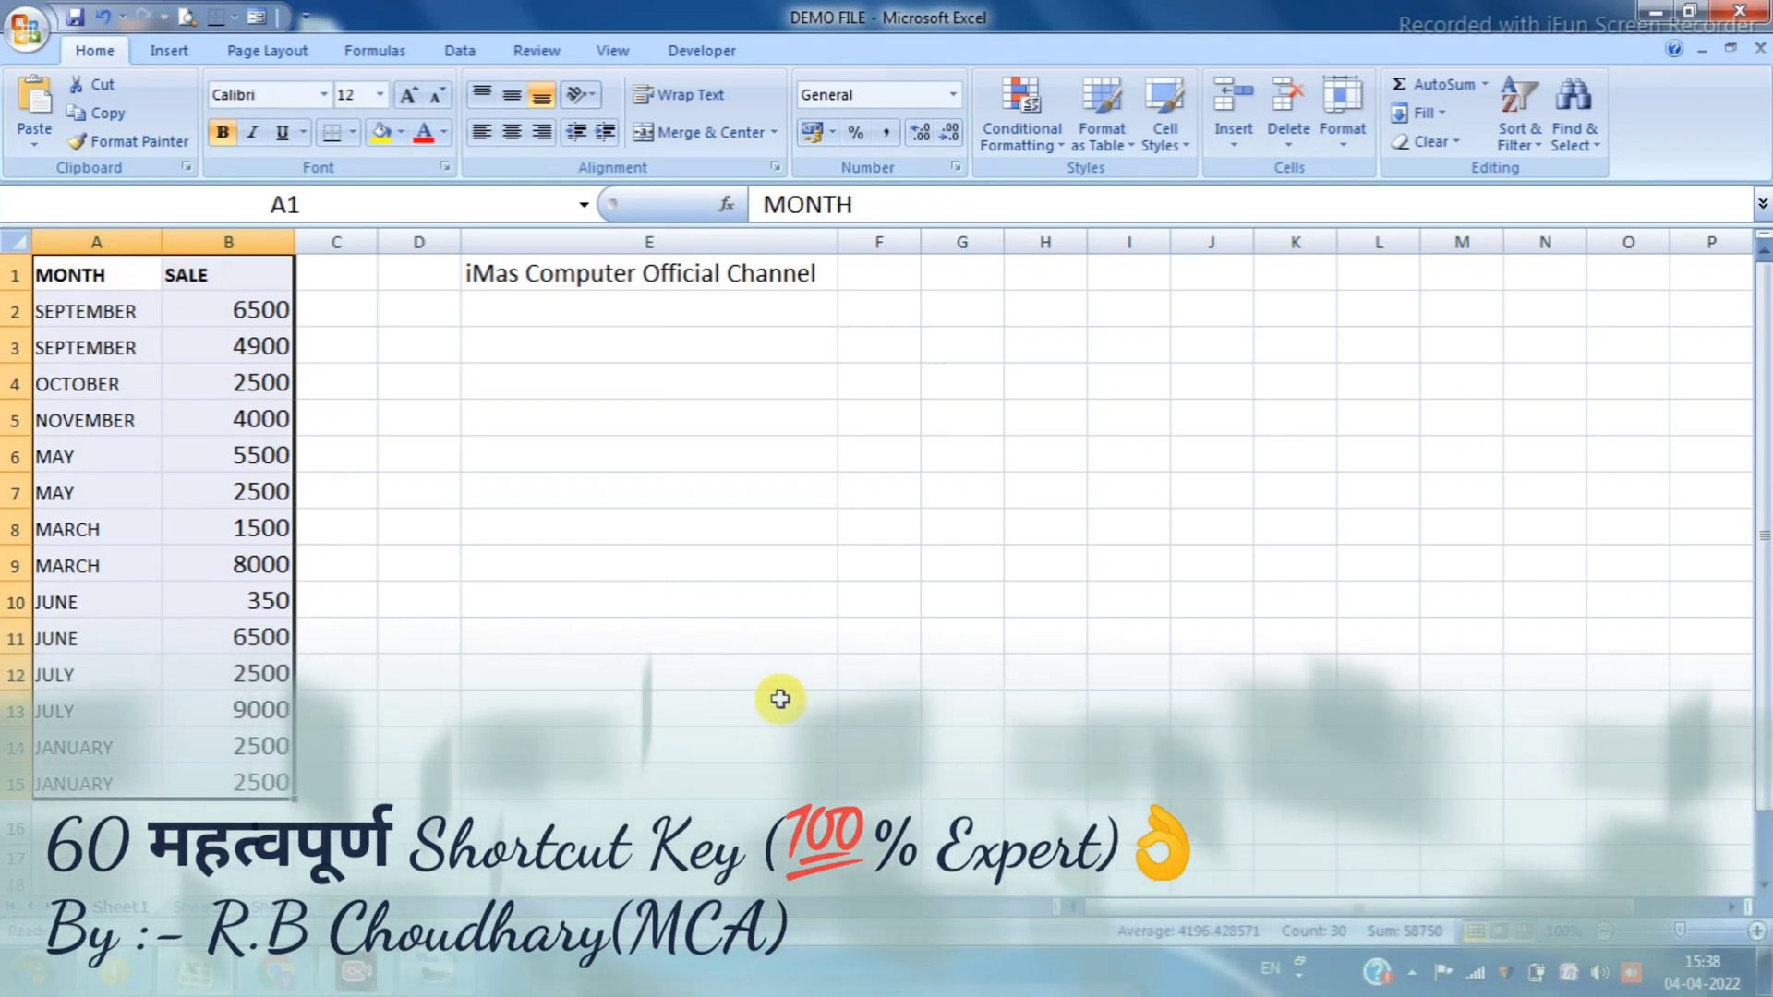
pyautogui.hotkey('ctrl', 't')
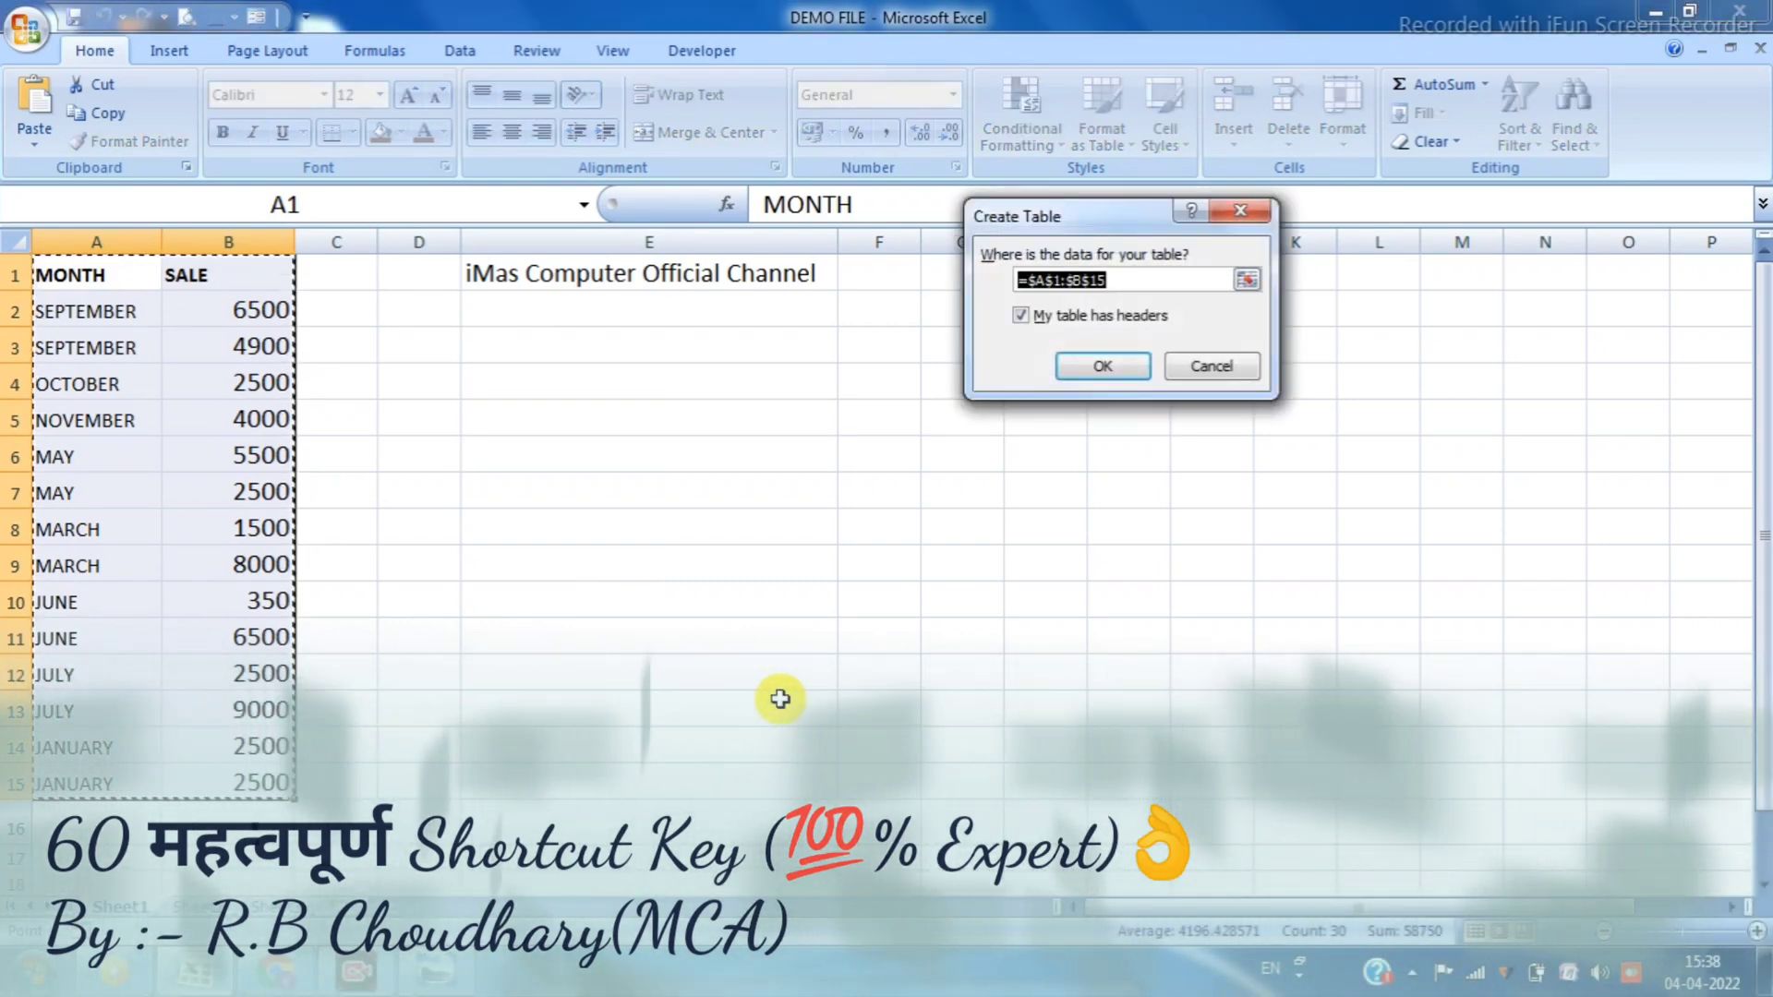
pyautogui.click(1099, 366)
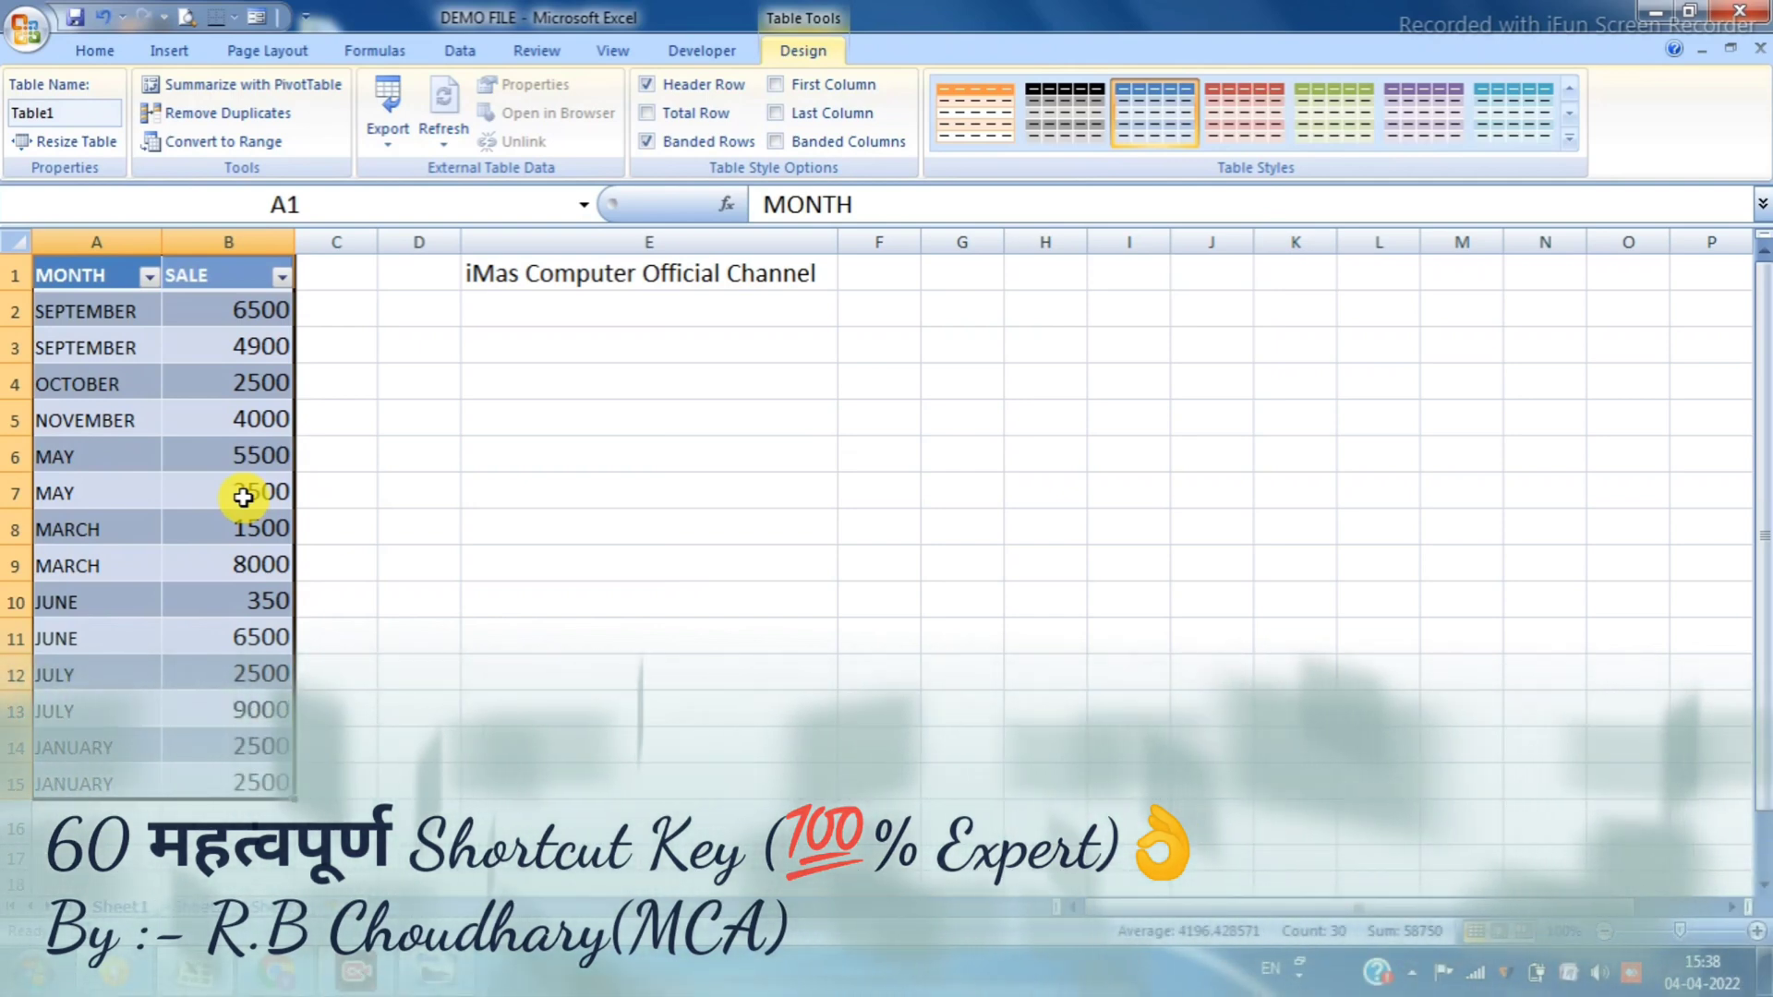
pyautogui.click(1247, 124)
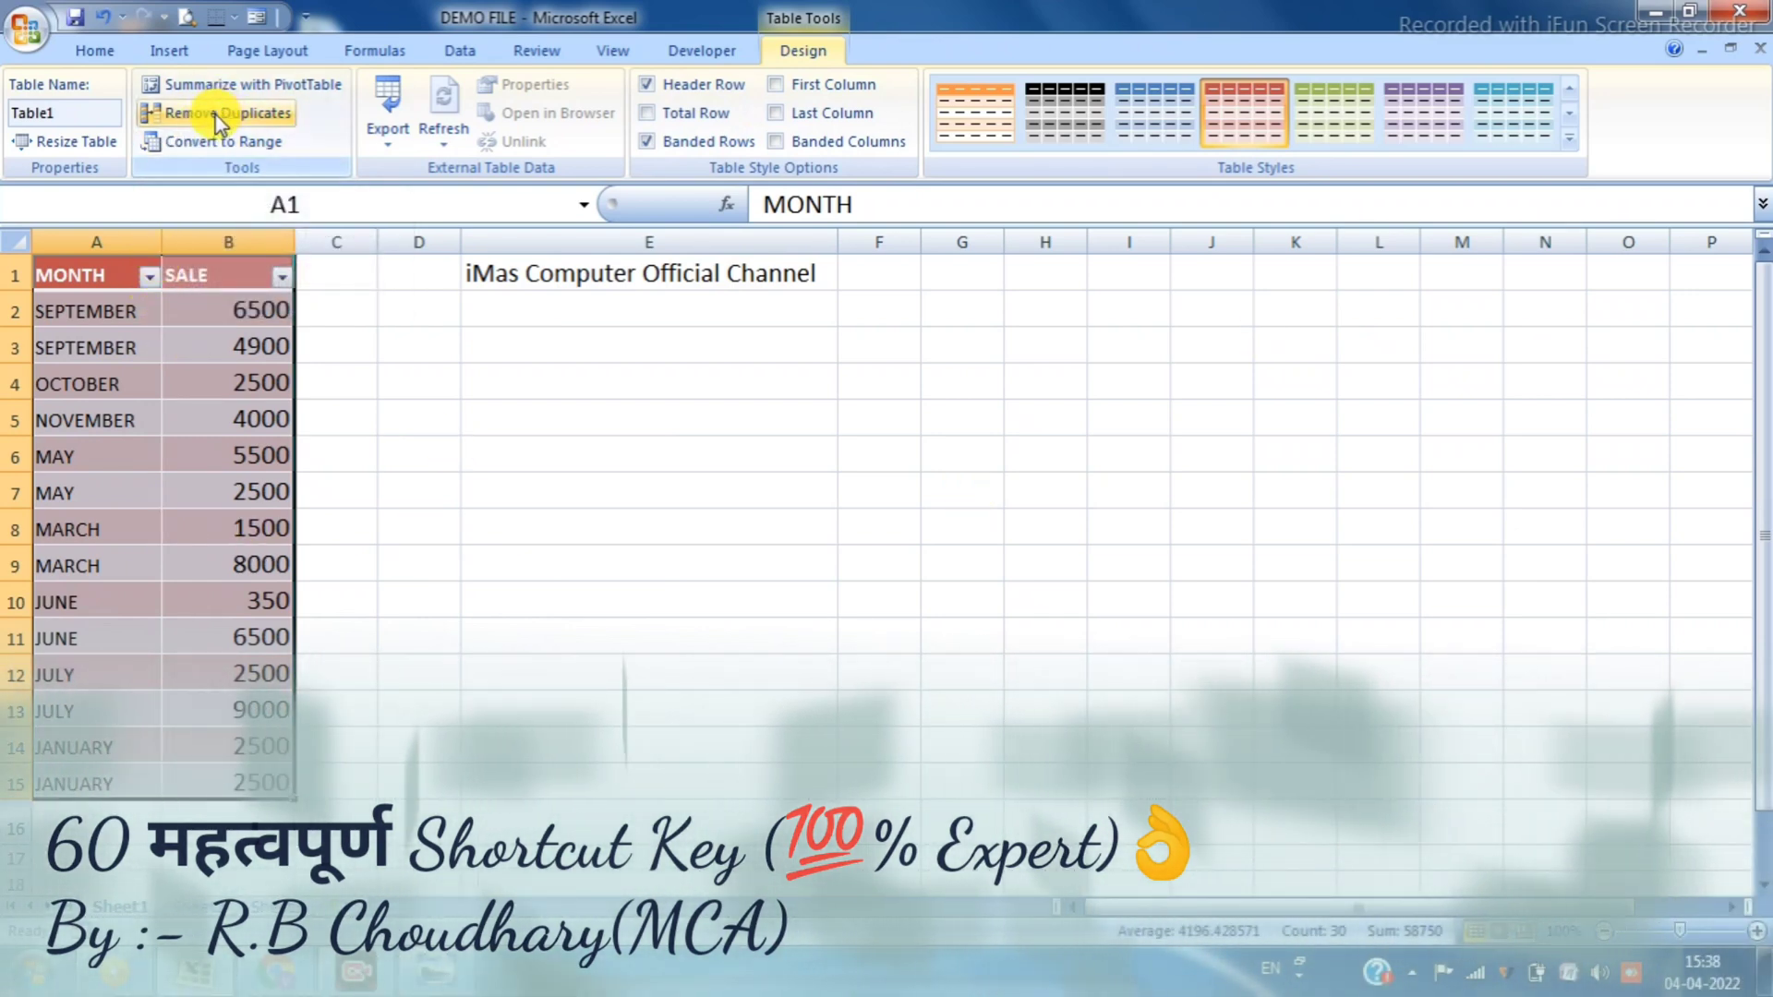
# Remove the table's duplicate rows based on the MONTH column only, and undo the removal
pyautogui.click(219, 120)
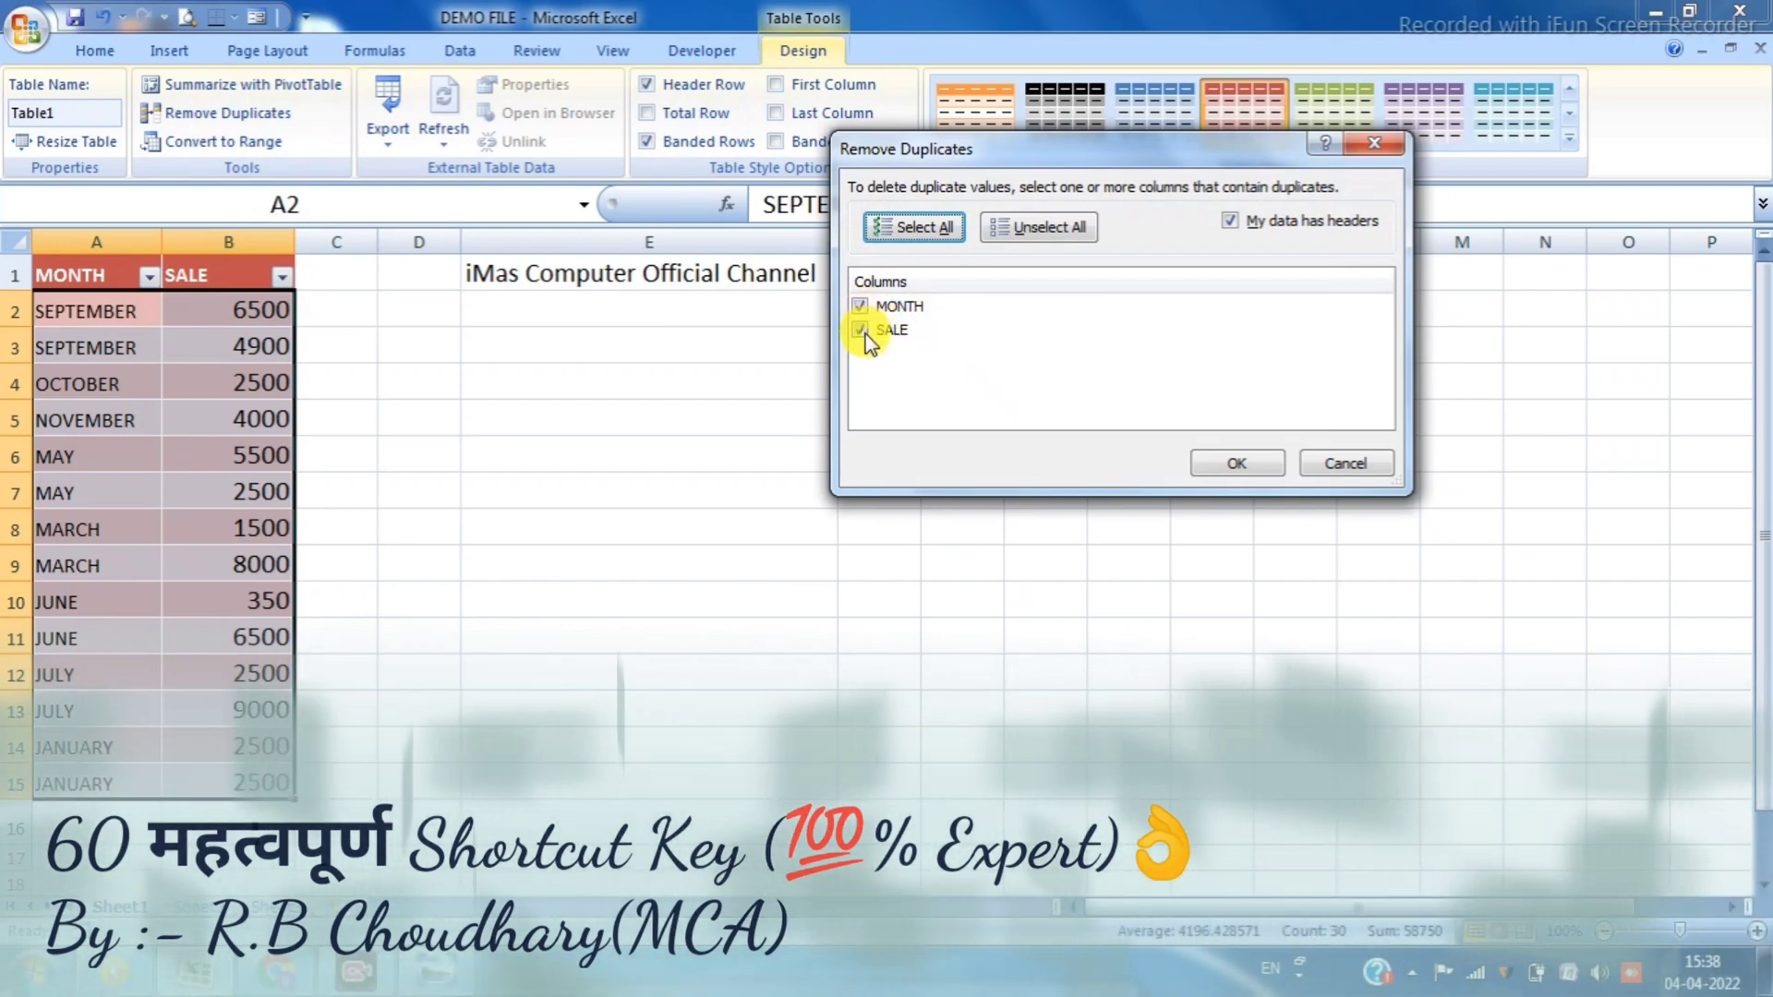
pyautogui.click(861, 331)
pyautogui.click(858, 307)
pyautogui.click(860, 307)
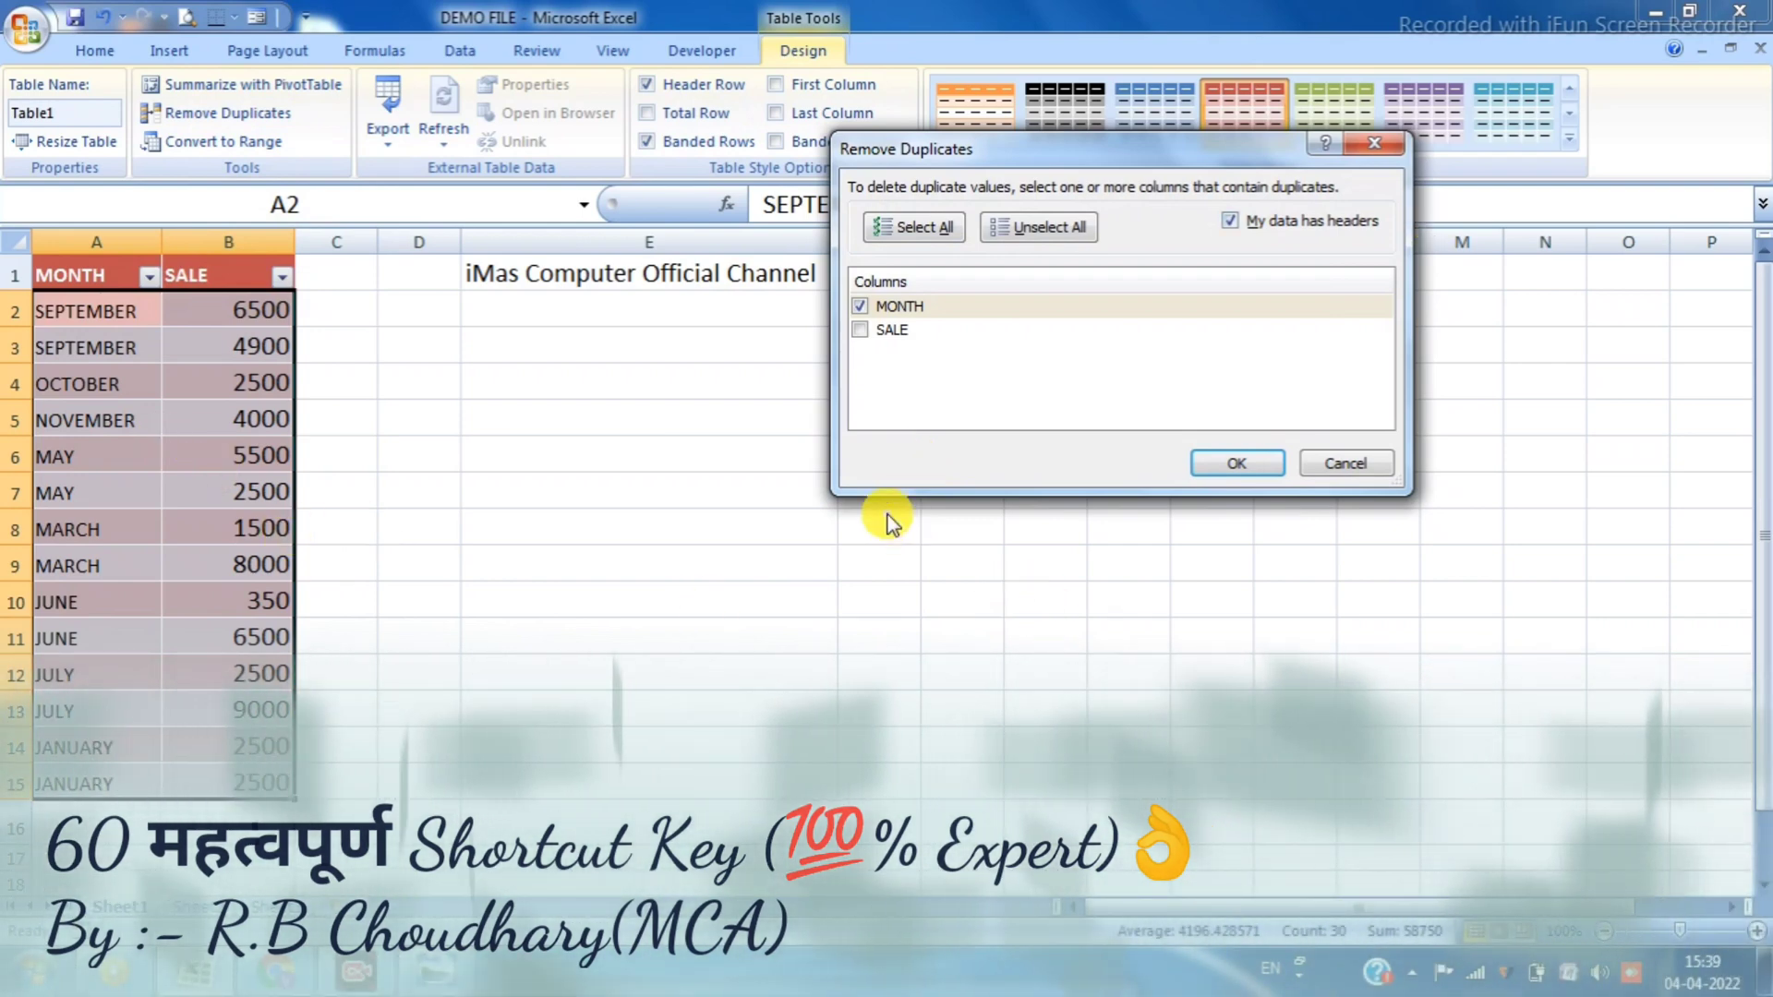
pyautogui.click(1237, 464)
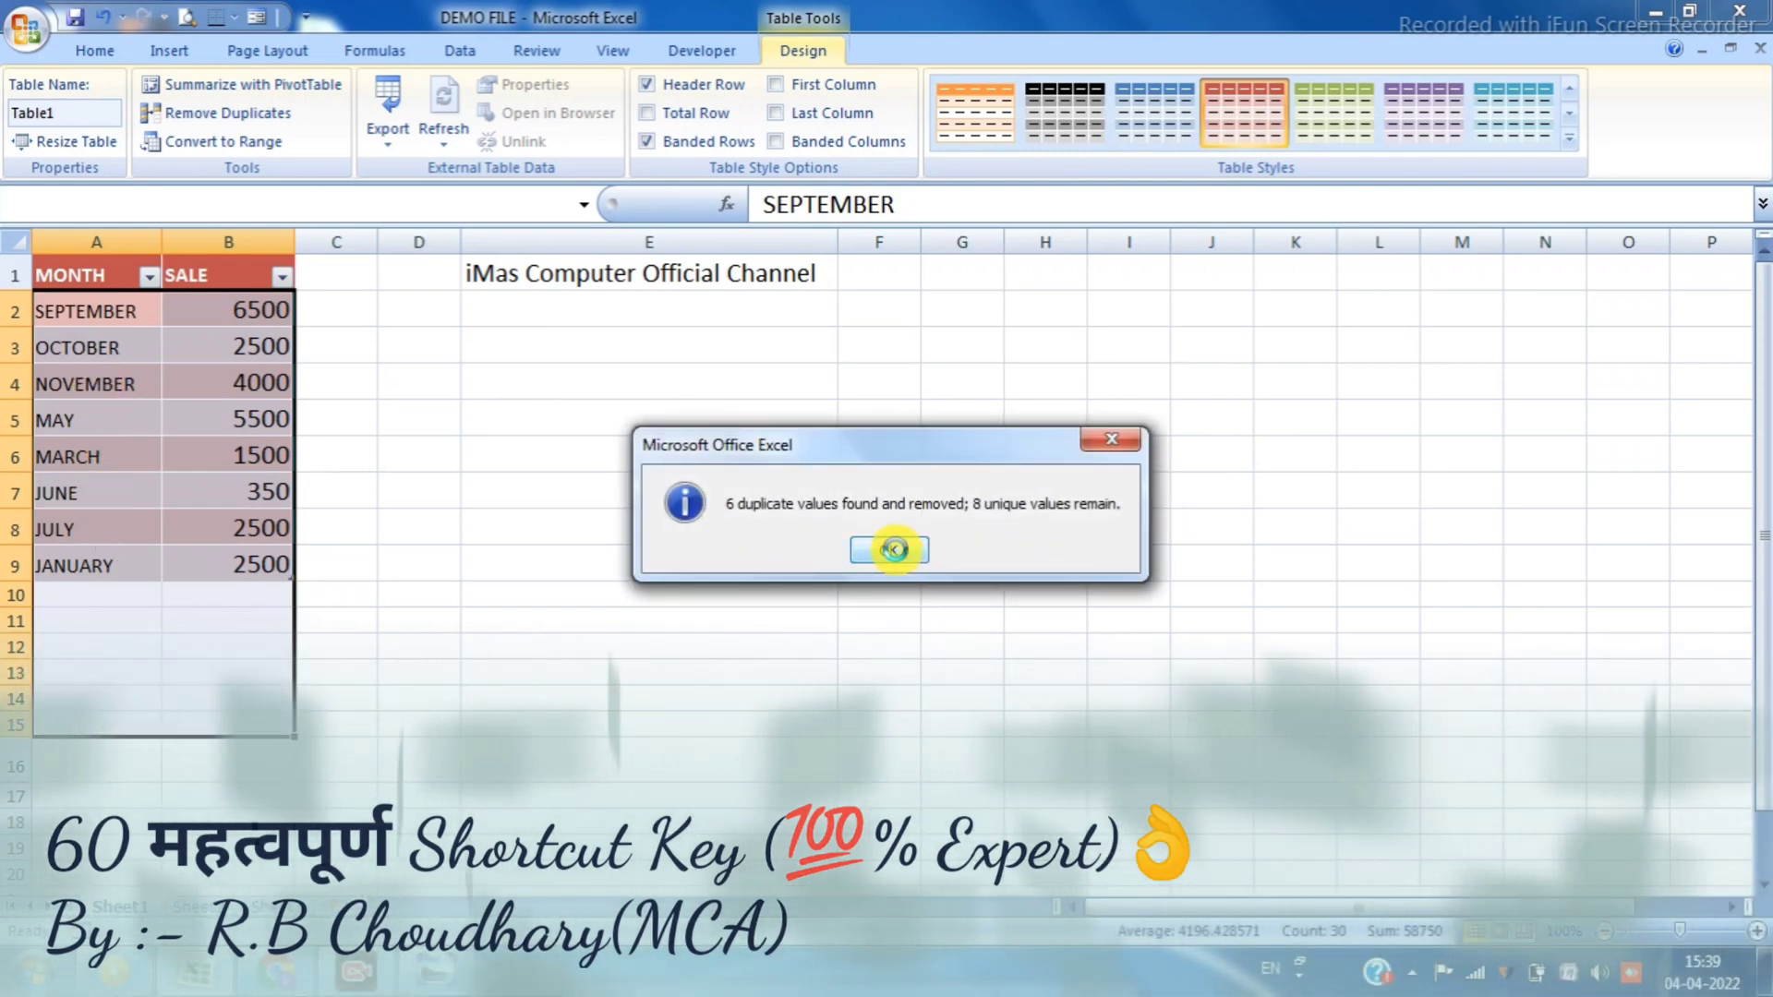
pyautogui.click(889, 550)
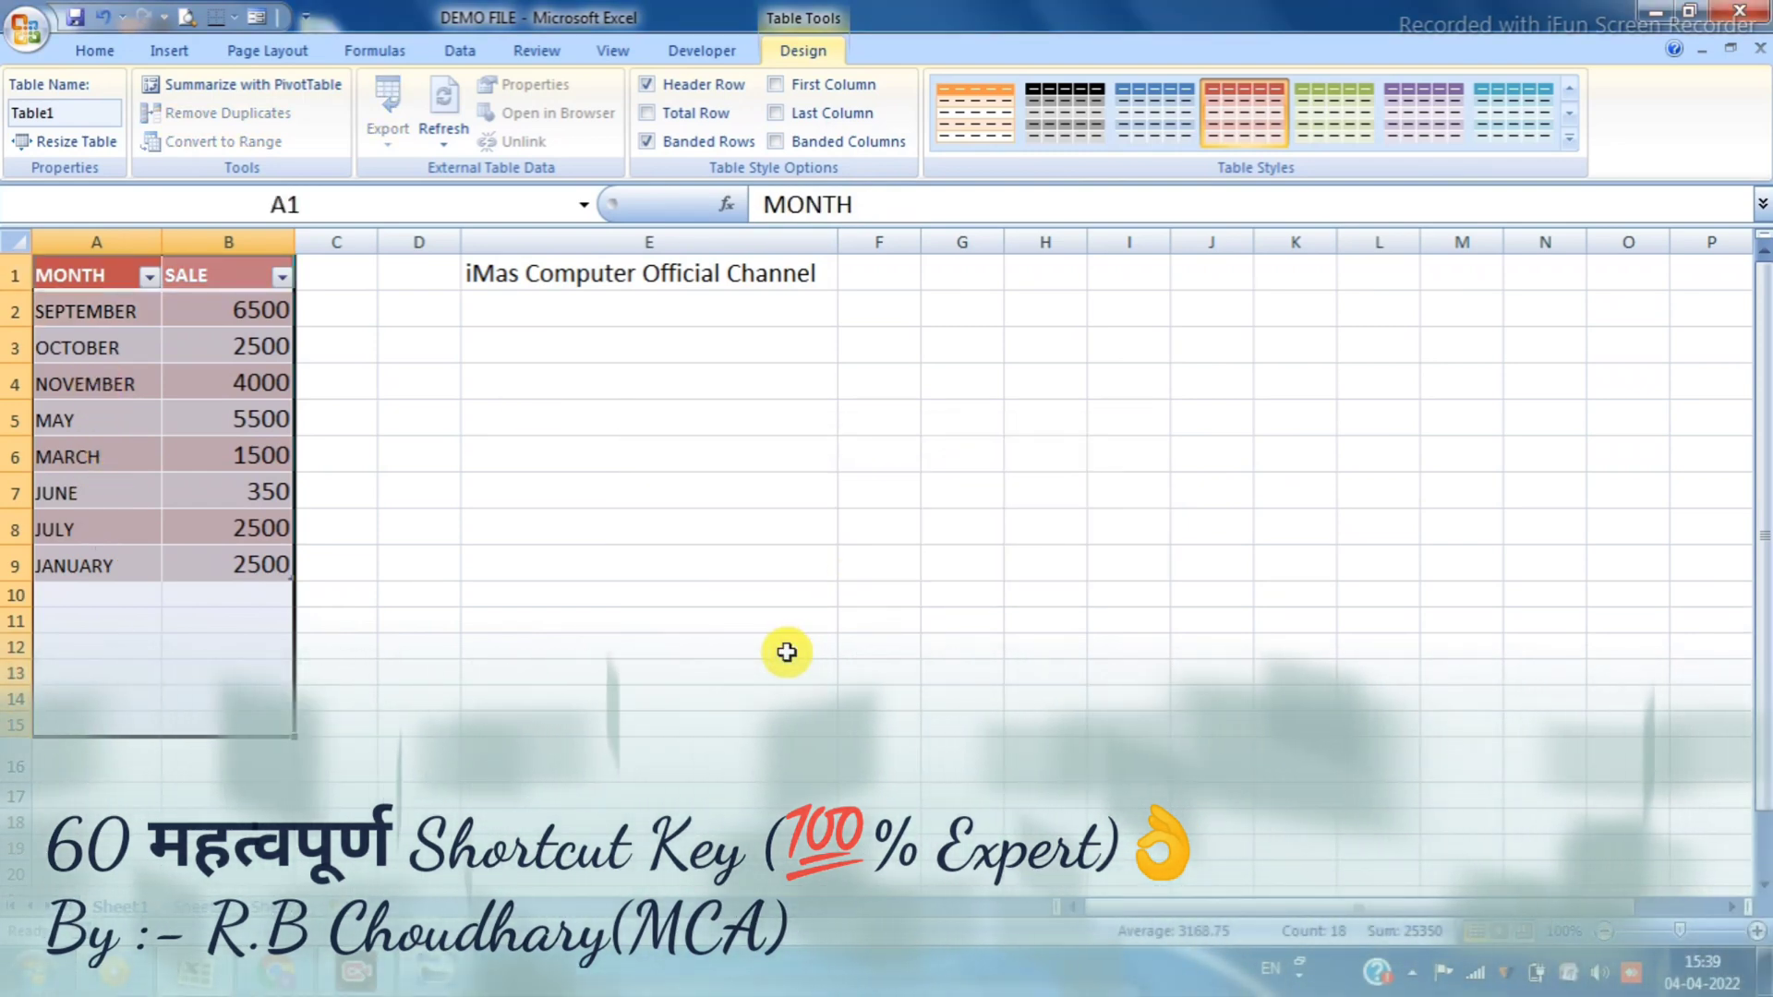
pyautogui.hotkey('ctrl', 'z')
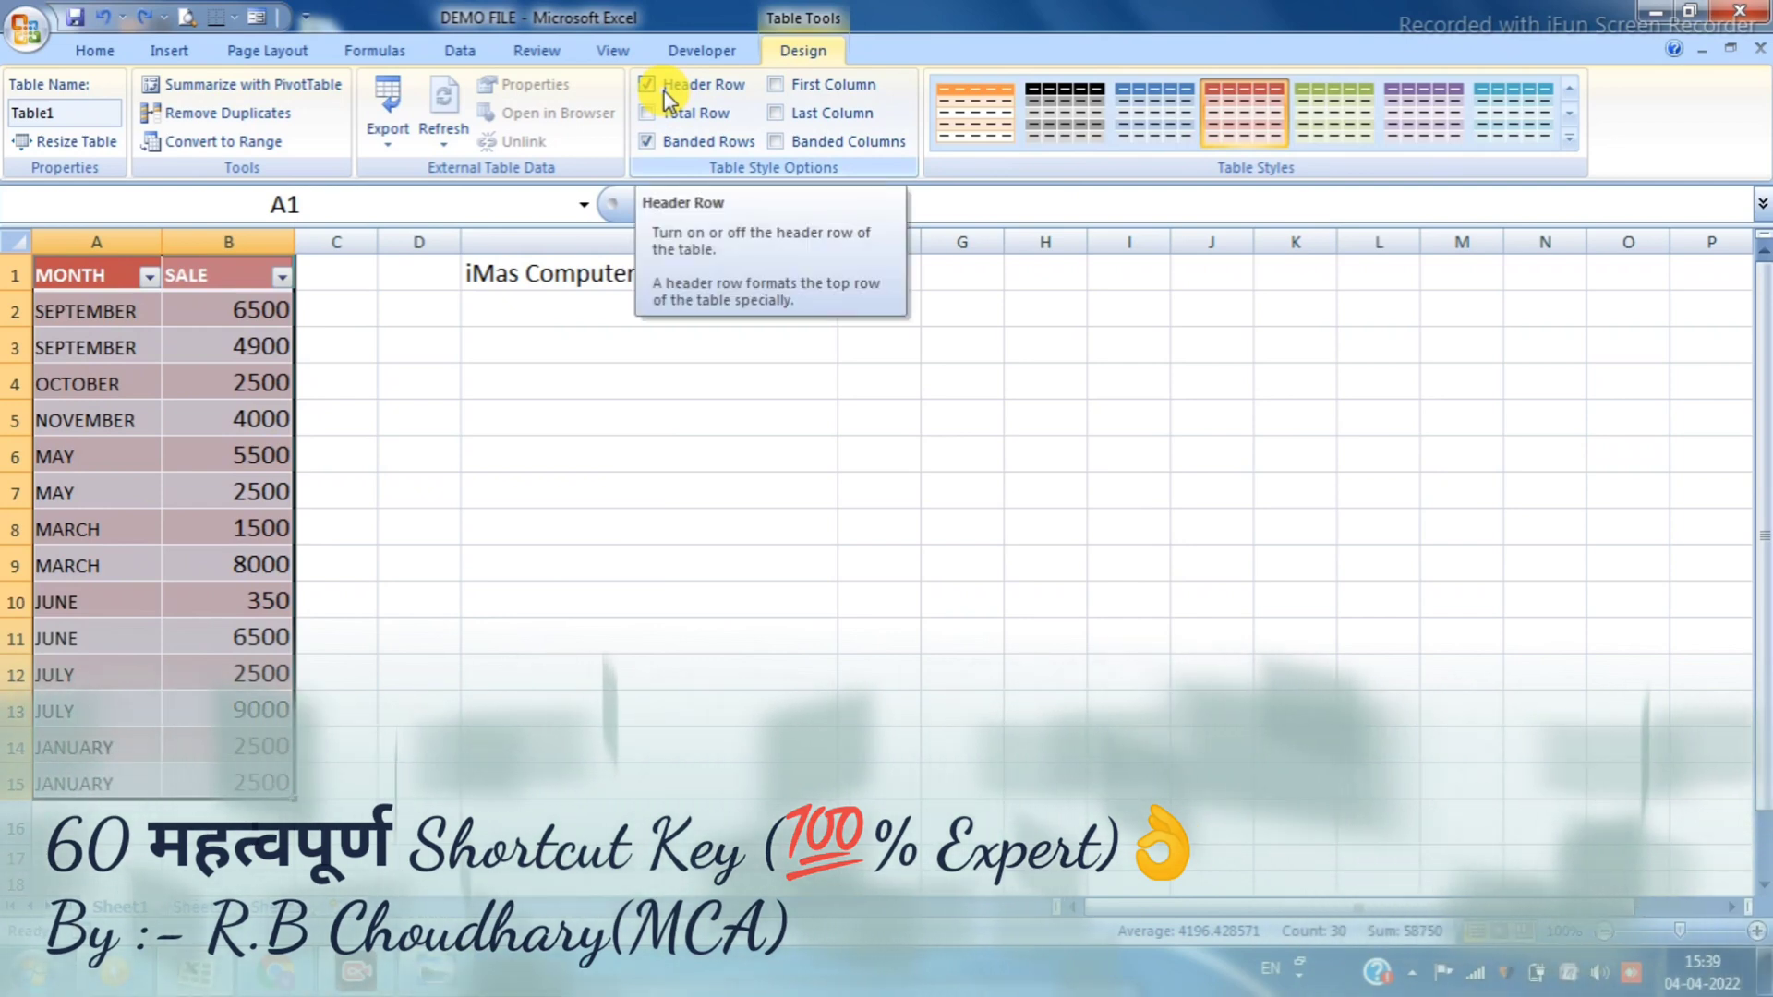
# Try switching the table's Header Row, Banded Rows and Total Row options, returning each to its original setting
pyautogui.click(662, 90)
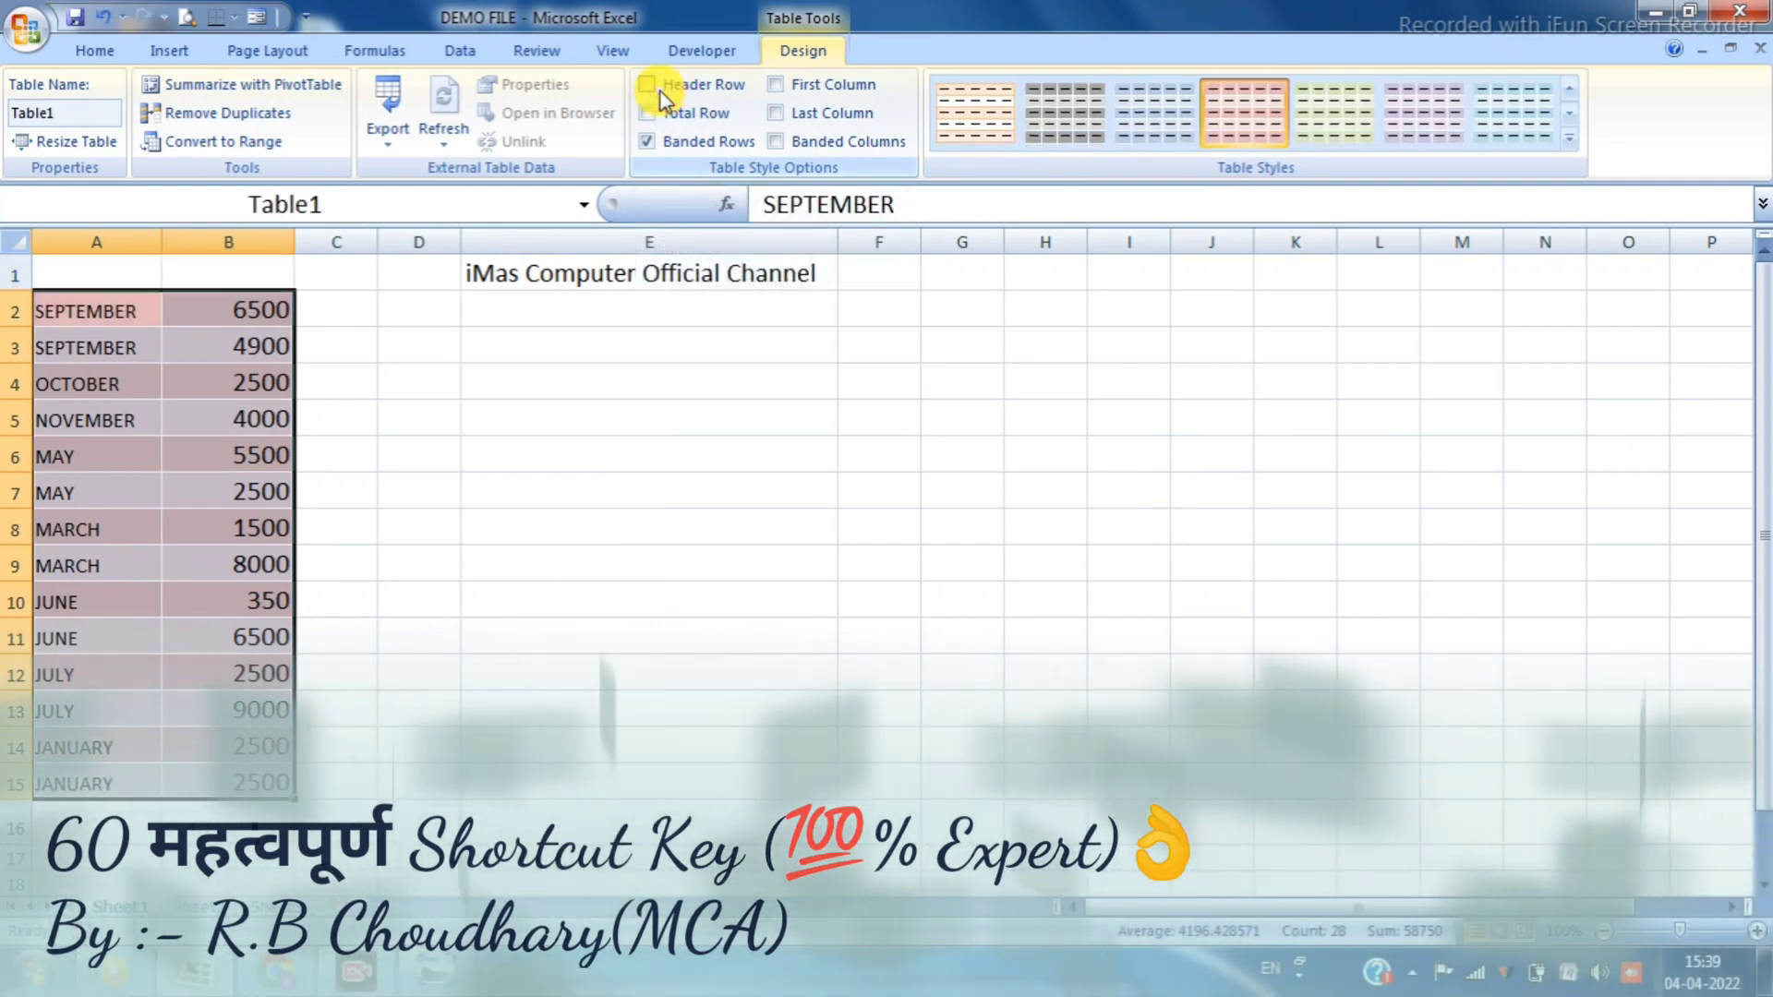
pyautogui.click(662, 90)
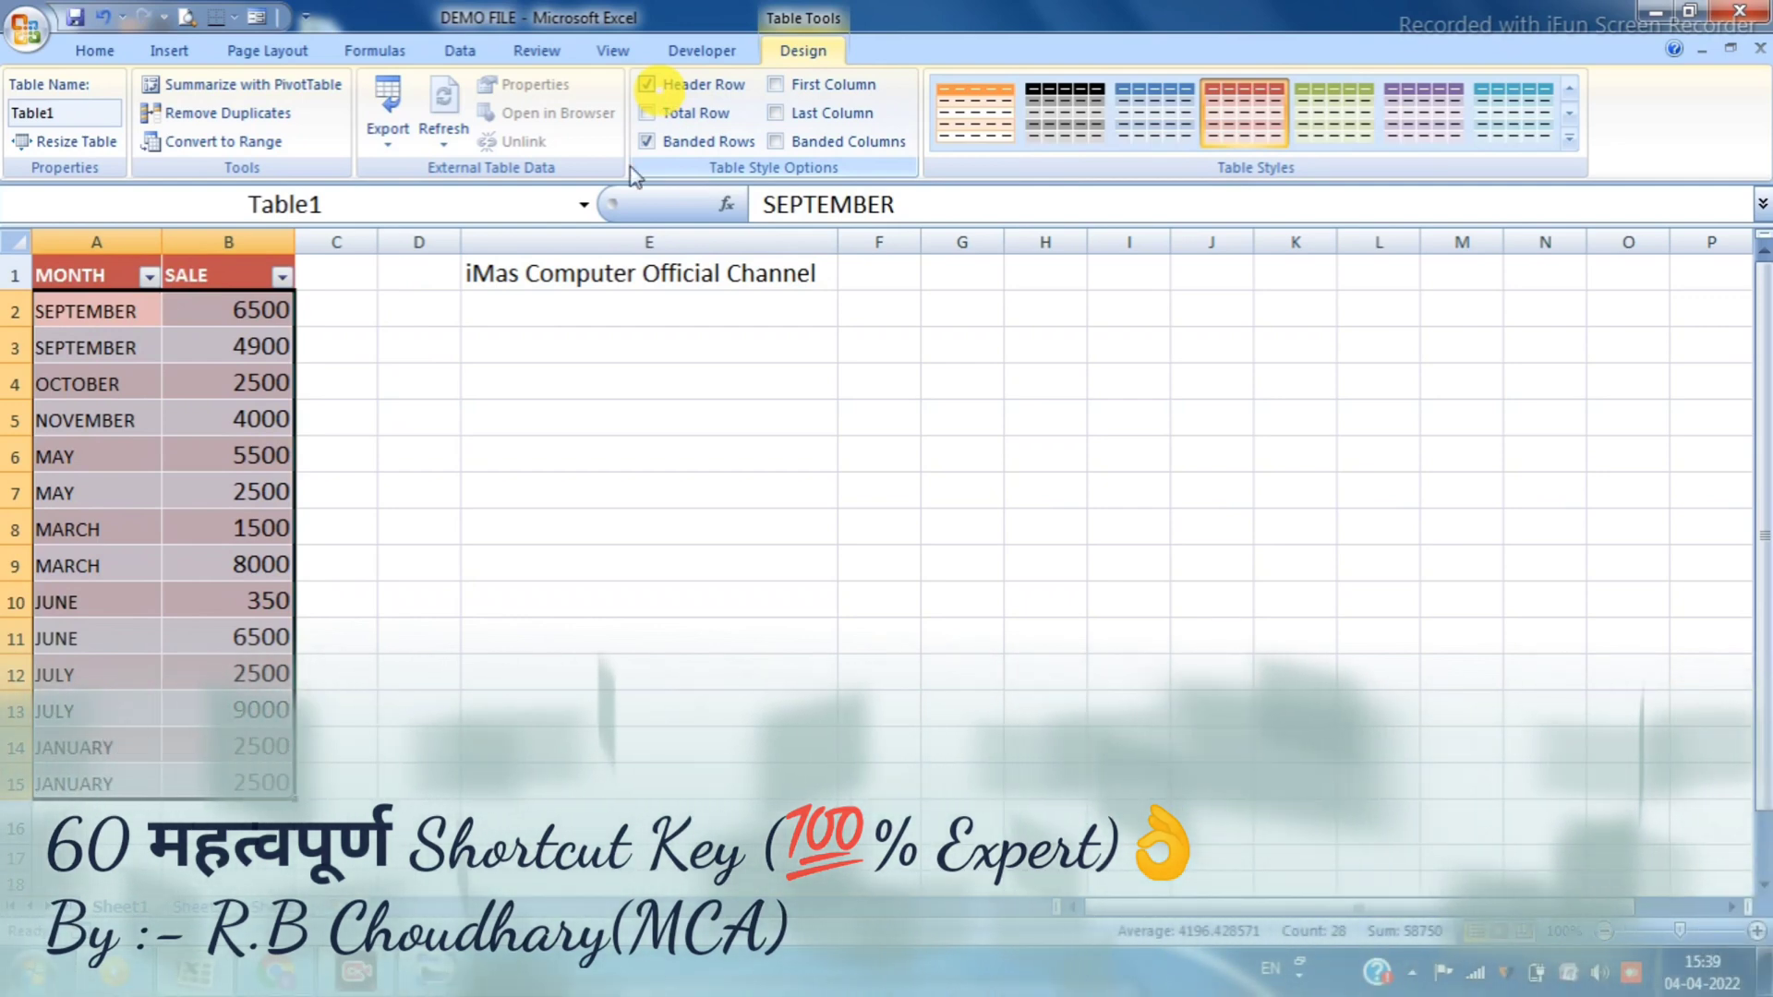
pyautogui.click(651, 151)
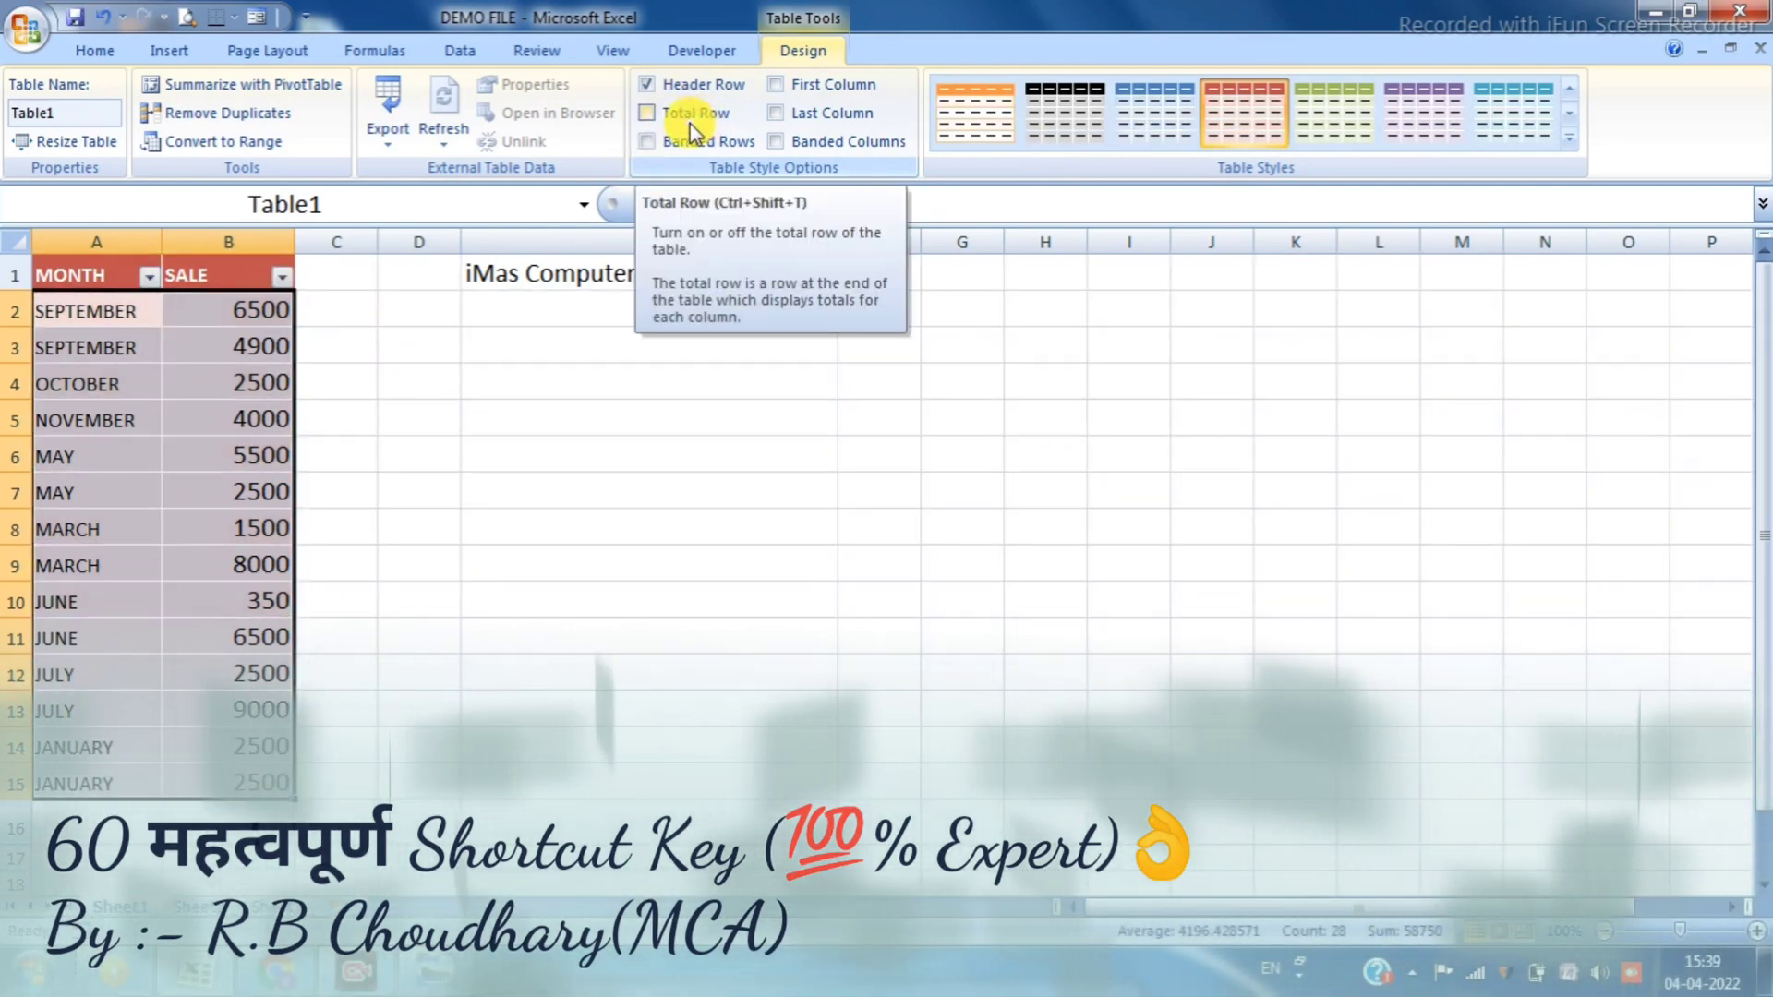
pyautogui.click(649, 114)
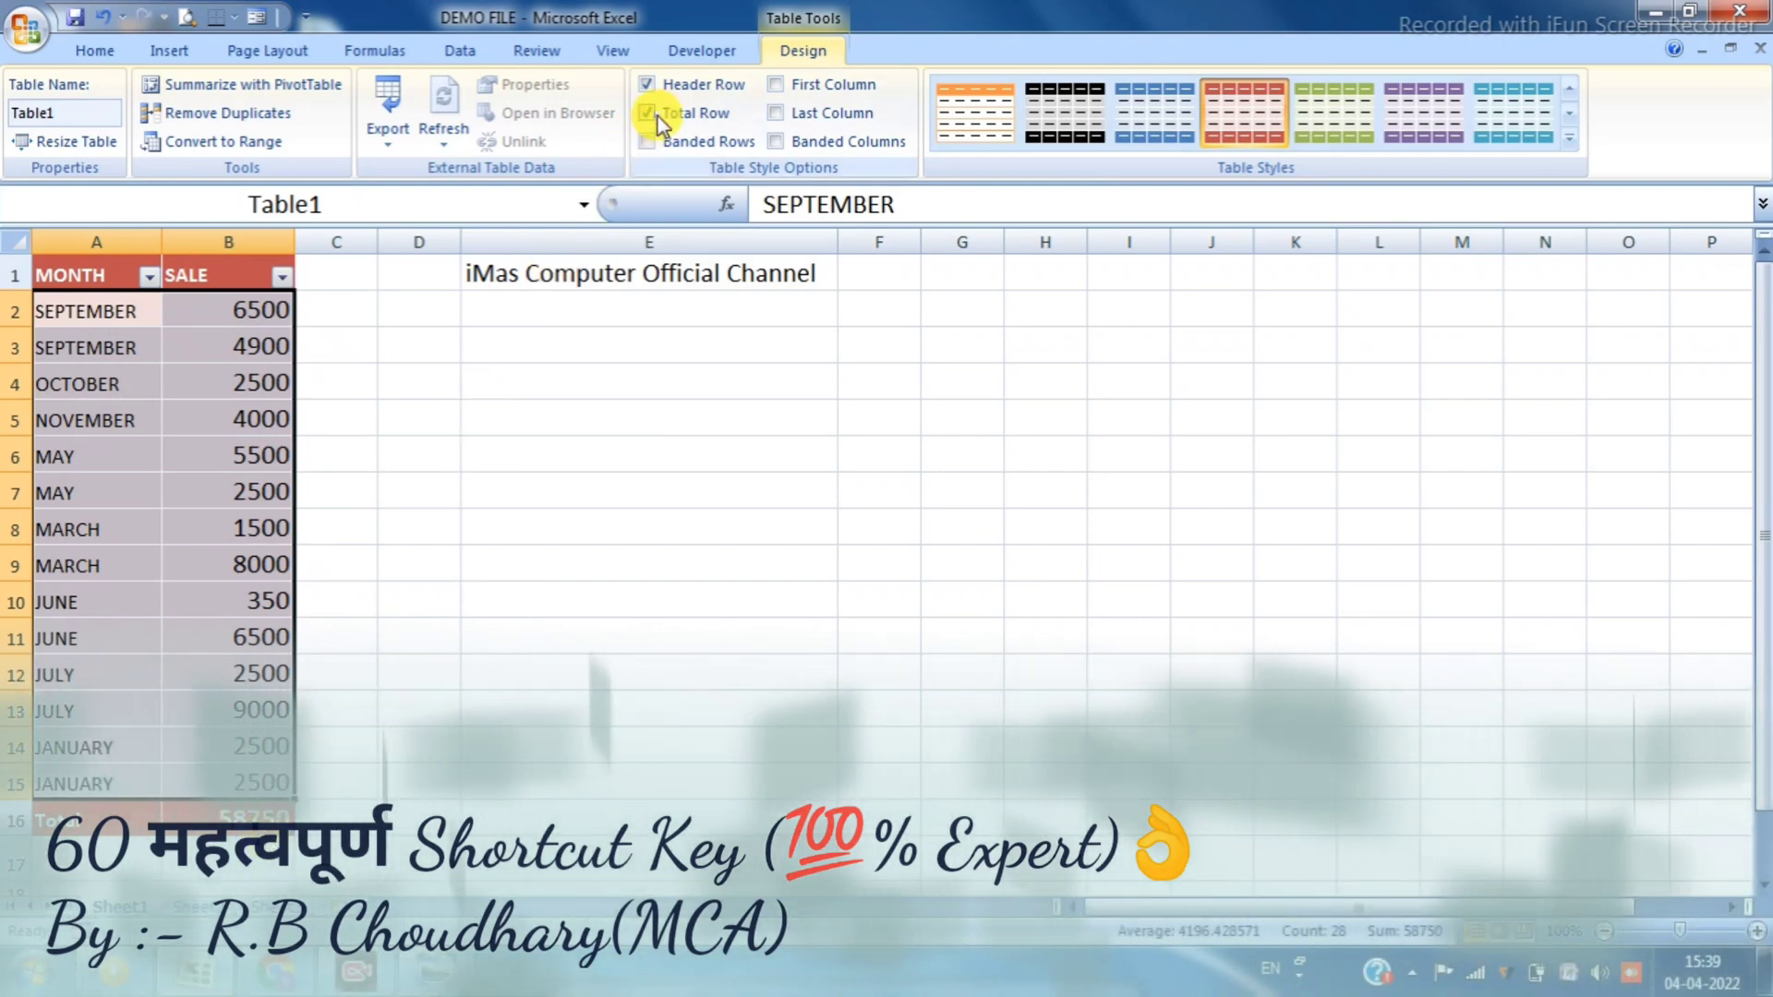
pyautogui.click(649, 111)
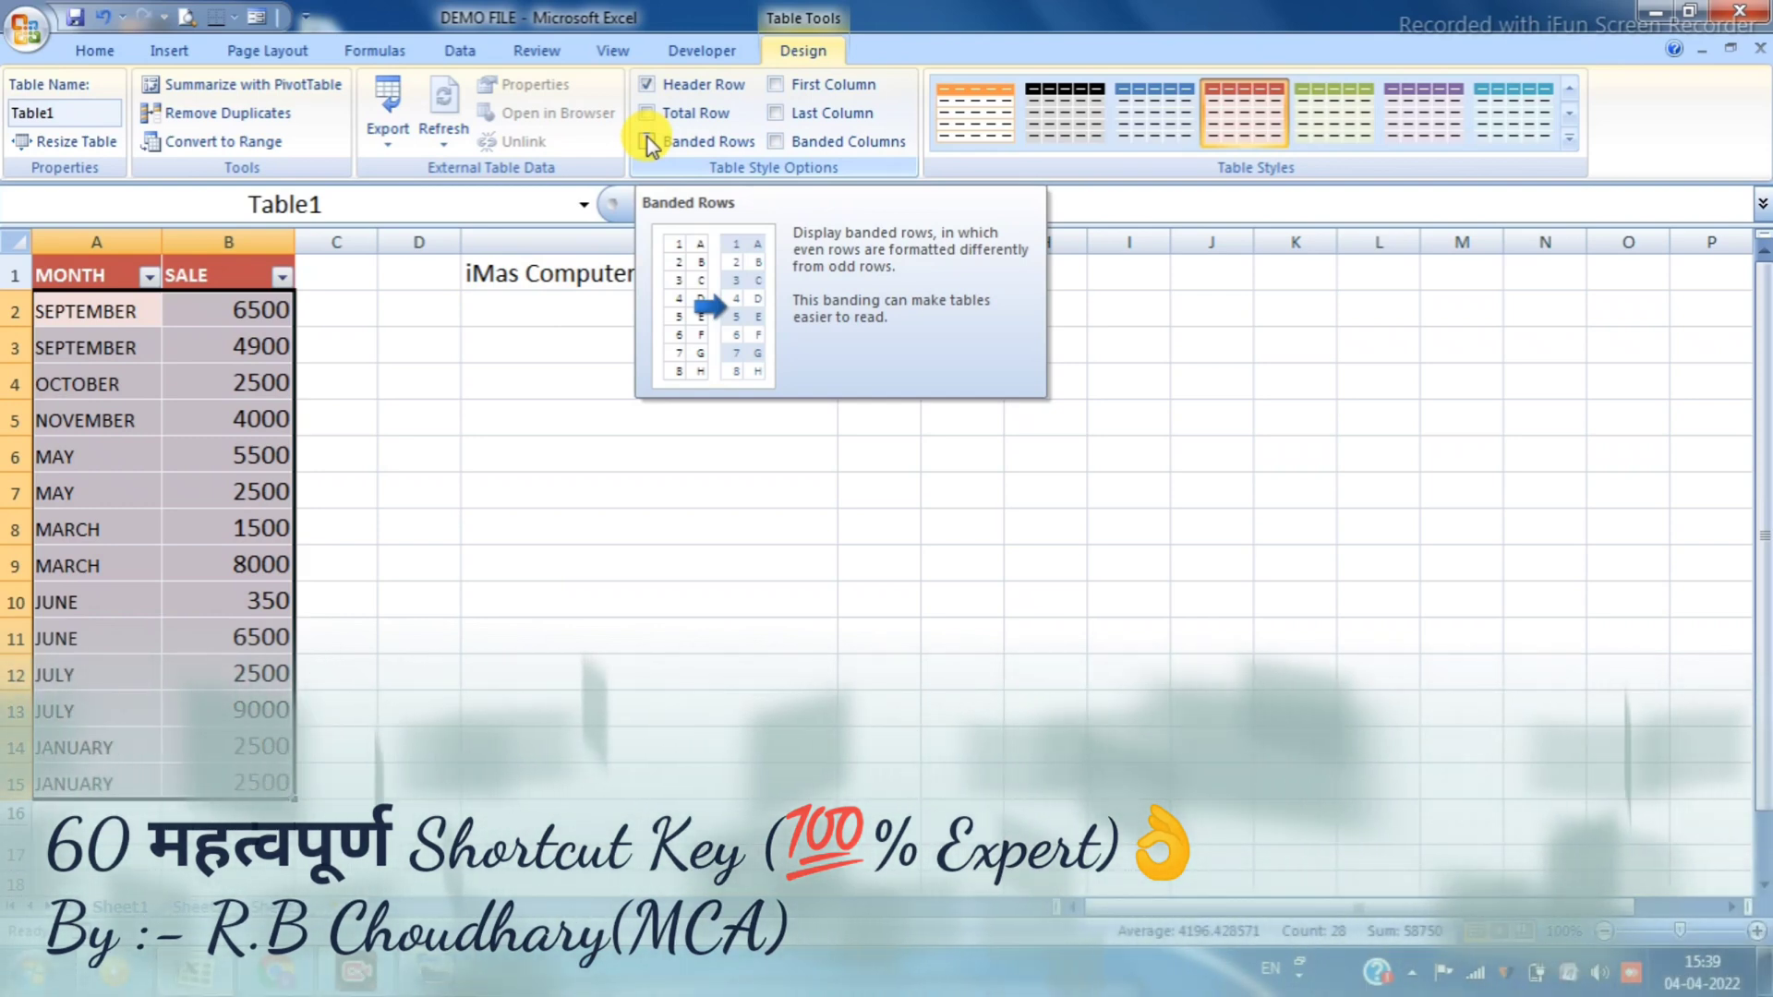
pyautogui.click(647, 141)
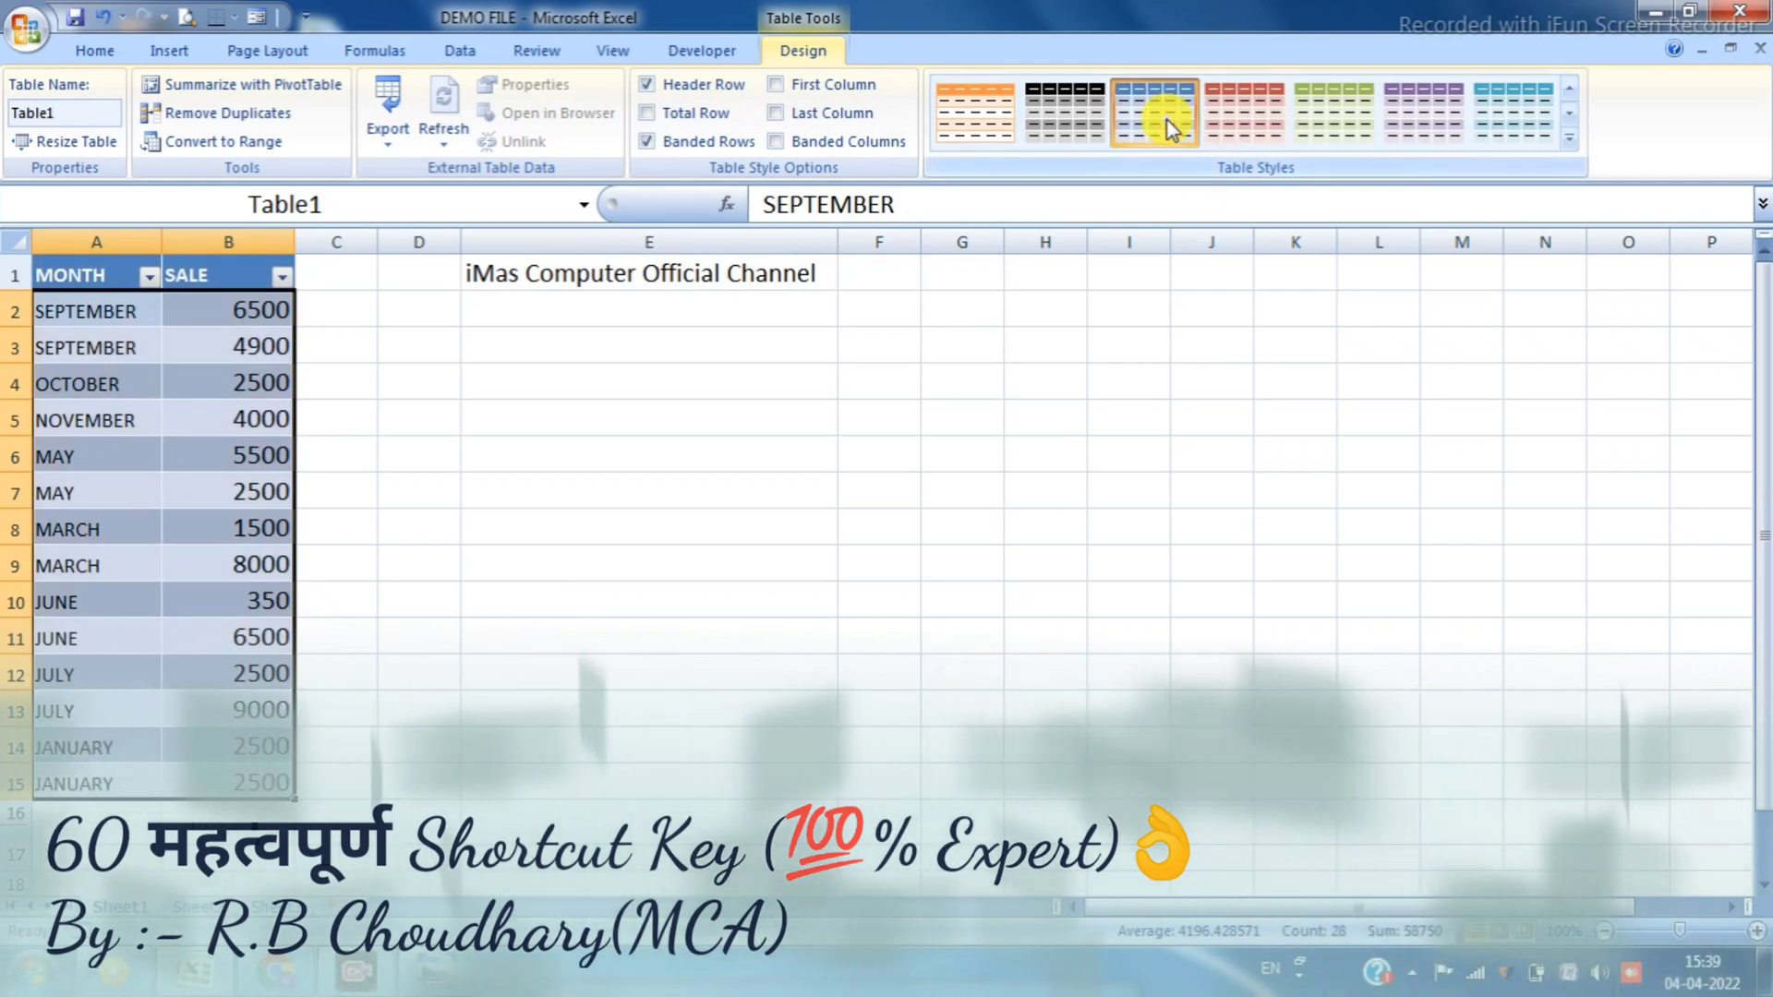
# Apply the blue table style to the month and sale table and turn off its banded rows
pyautogui.click(1168, 115)
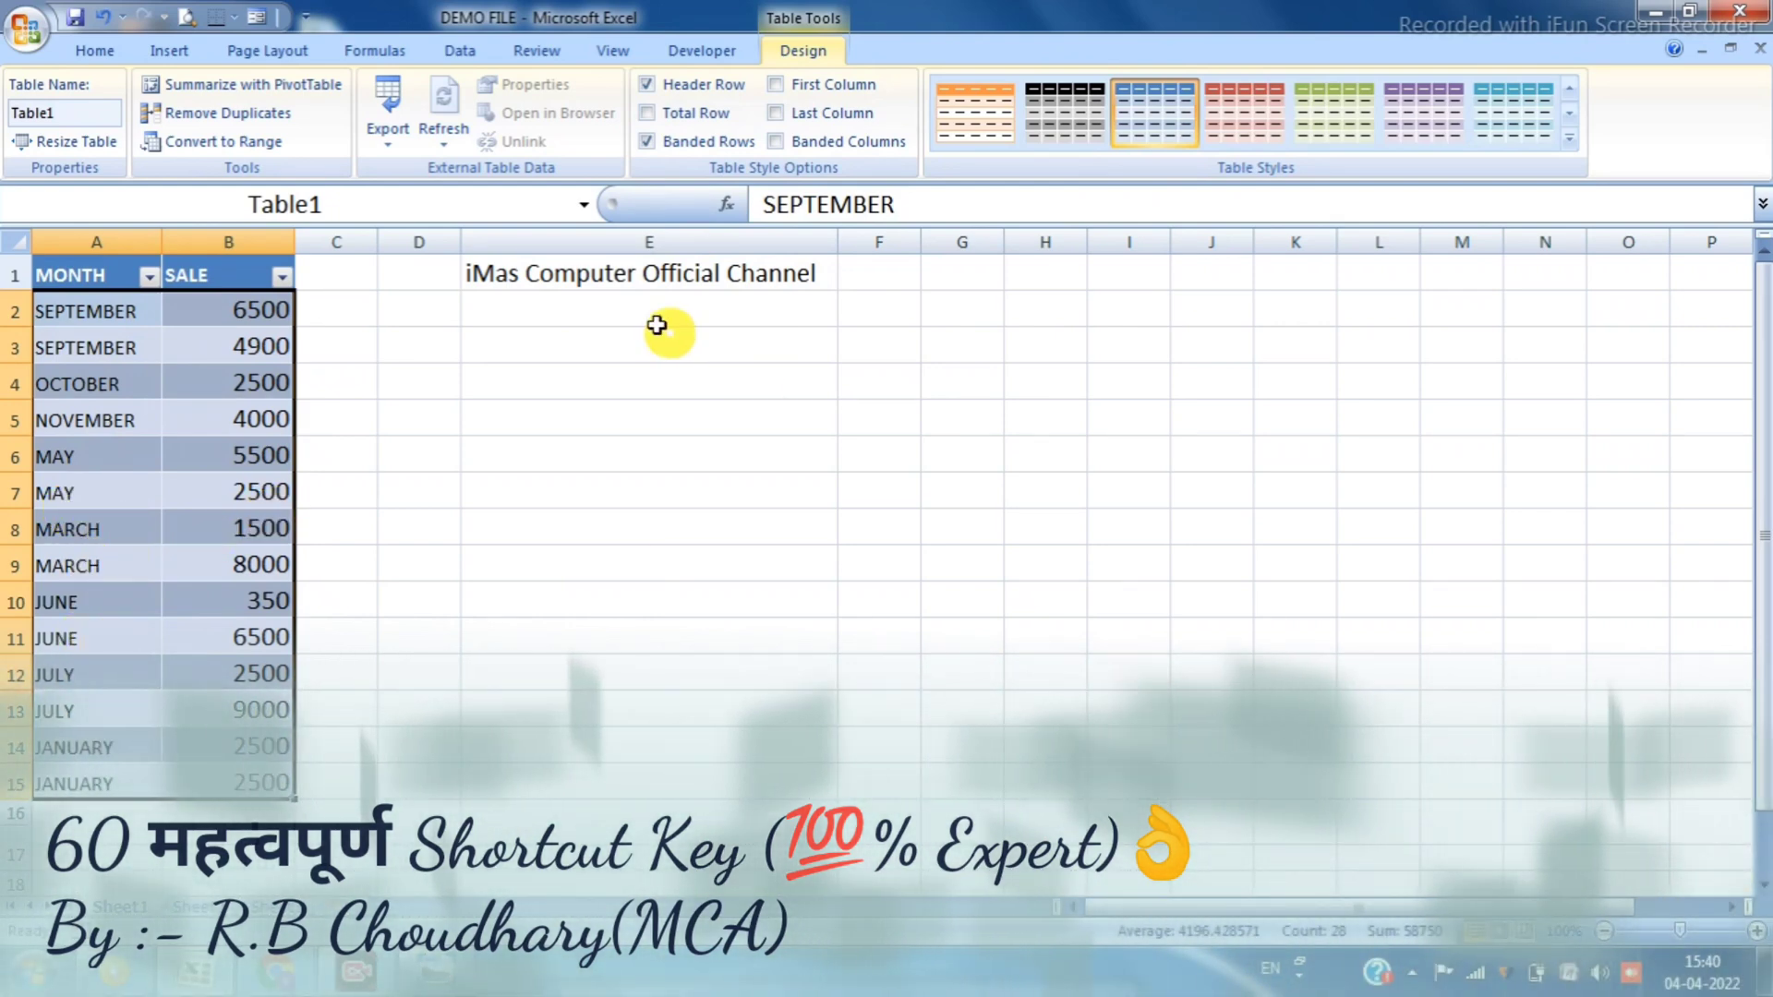
pyautogui.click(646, 141)
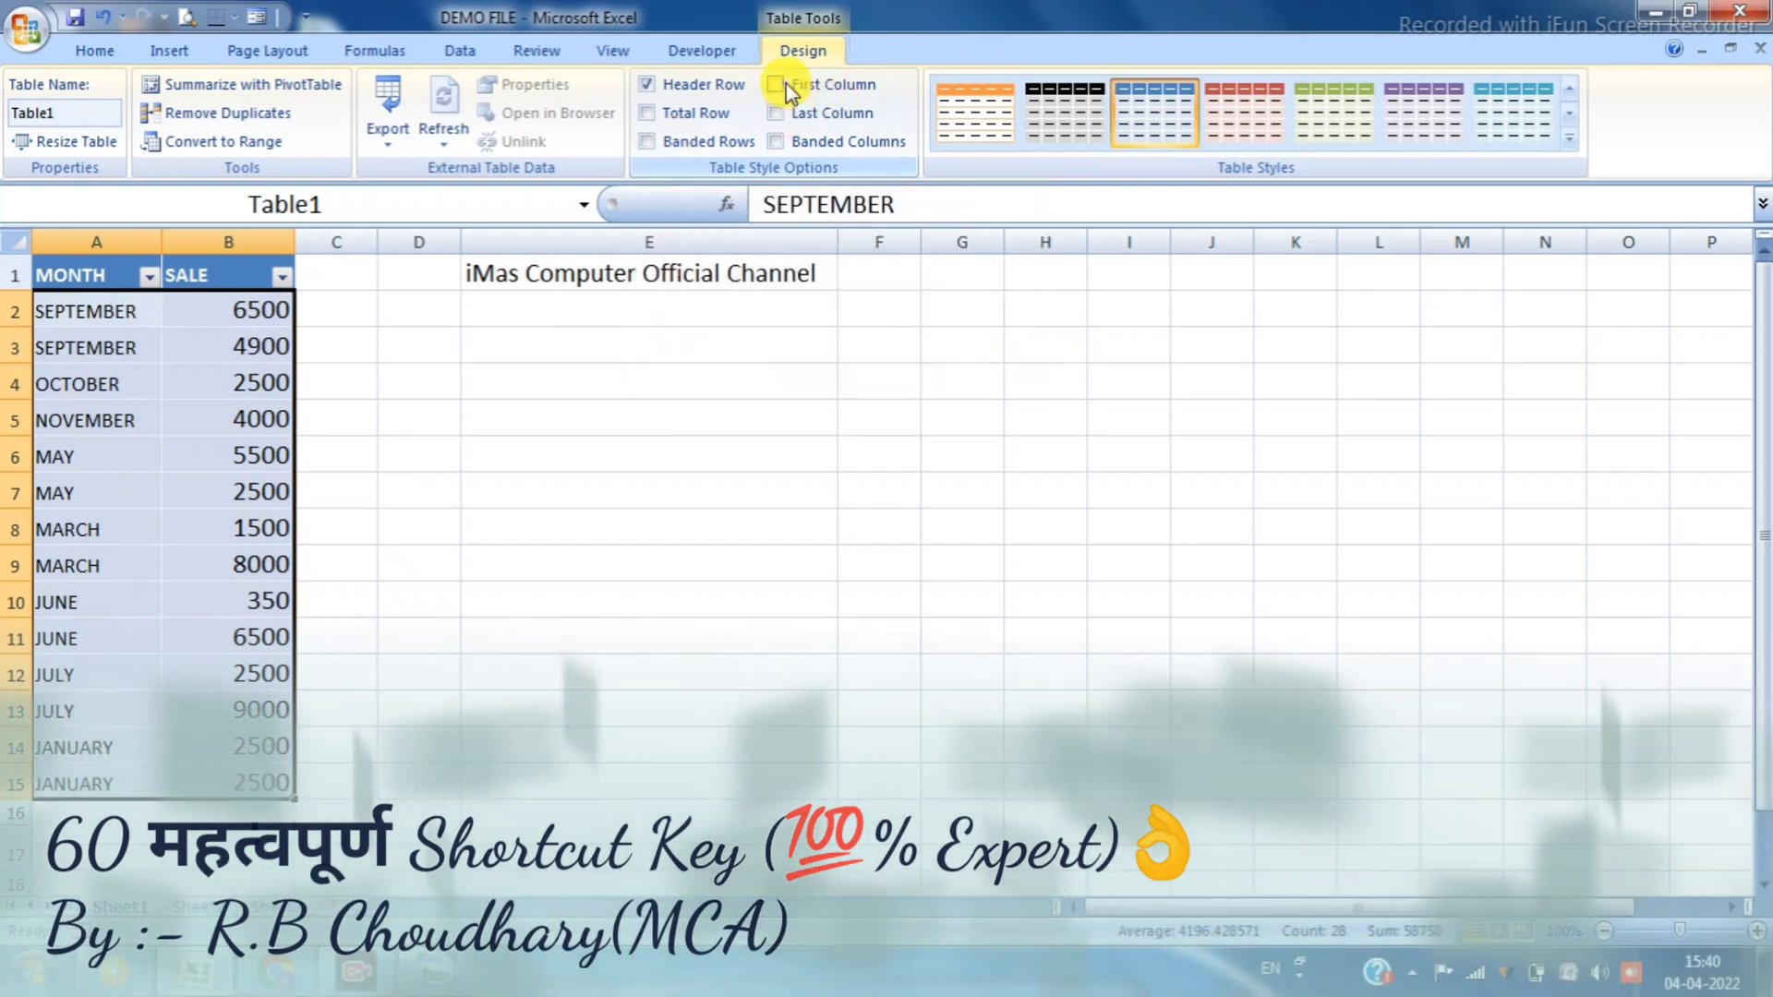
# Try First Column emphasis on the table, switch it back off, and emphasize the last column instead
pyautogui.click(776, 84)
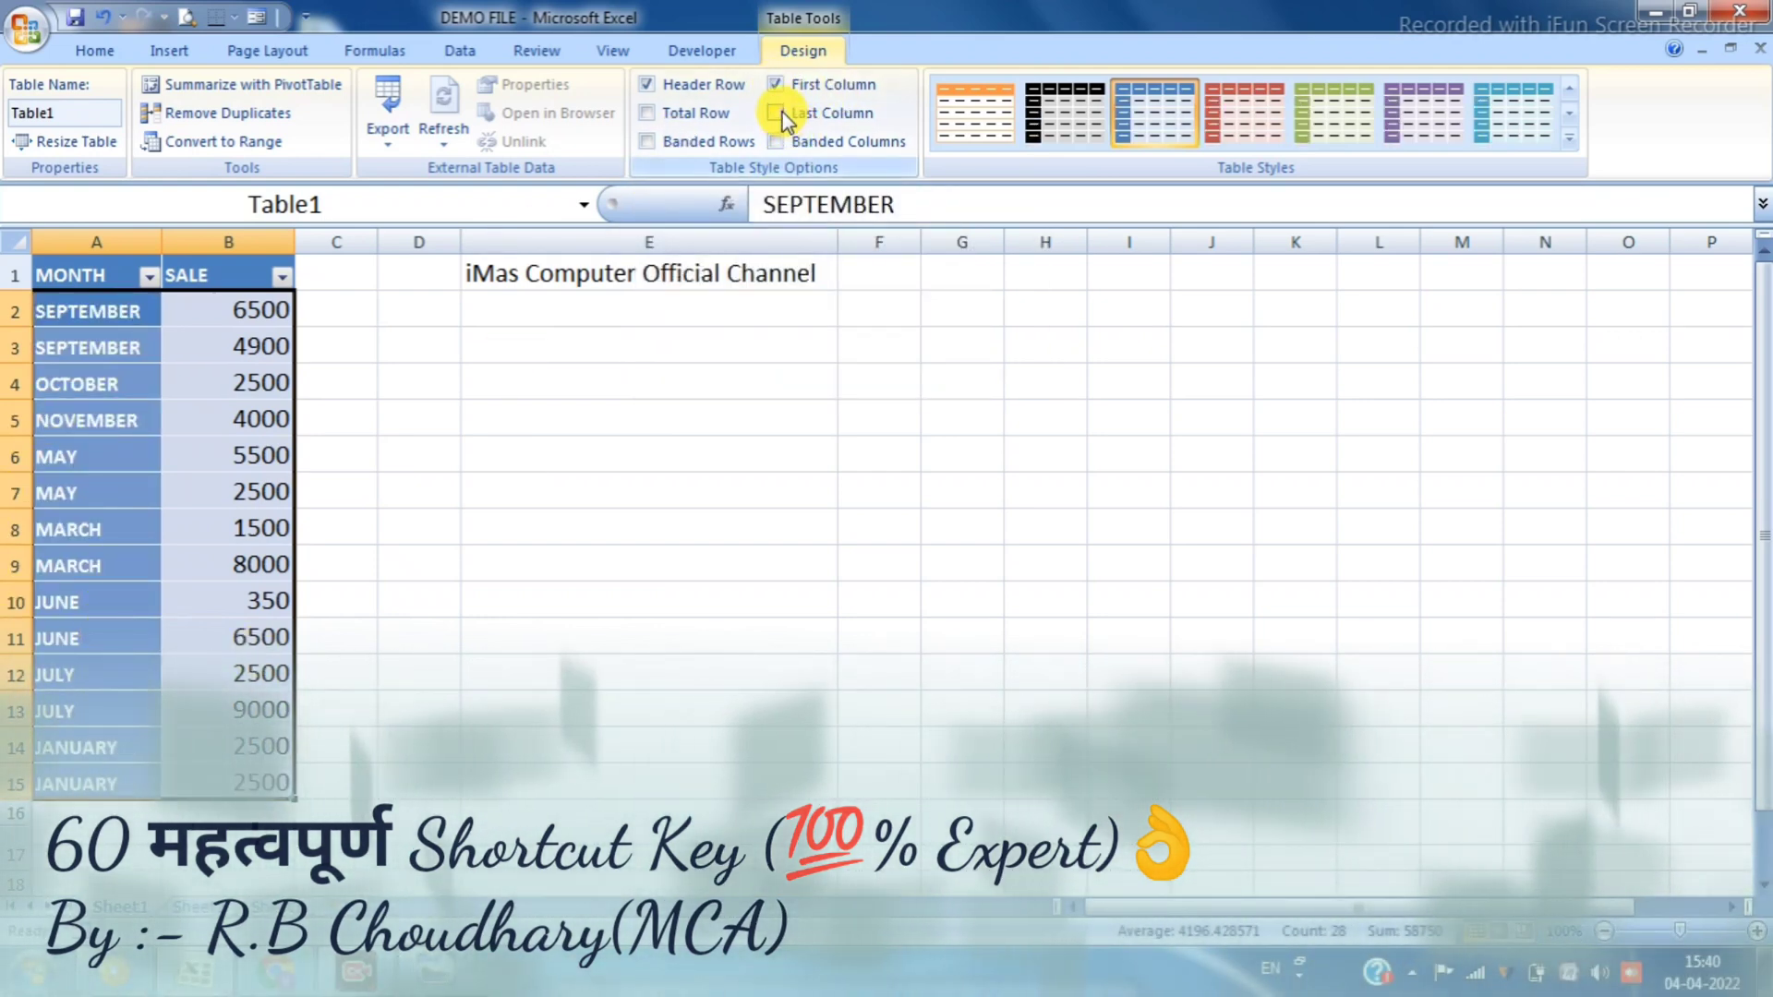
pyautogui.click(778, 85)
pyautogui.click(782, 111)
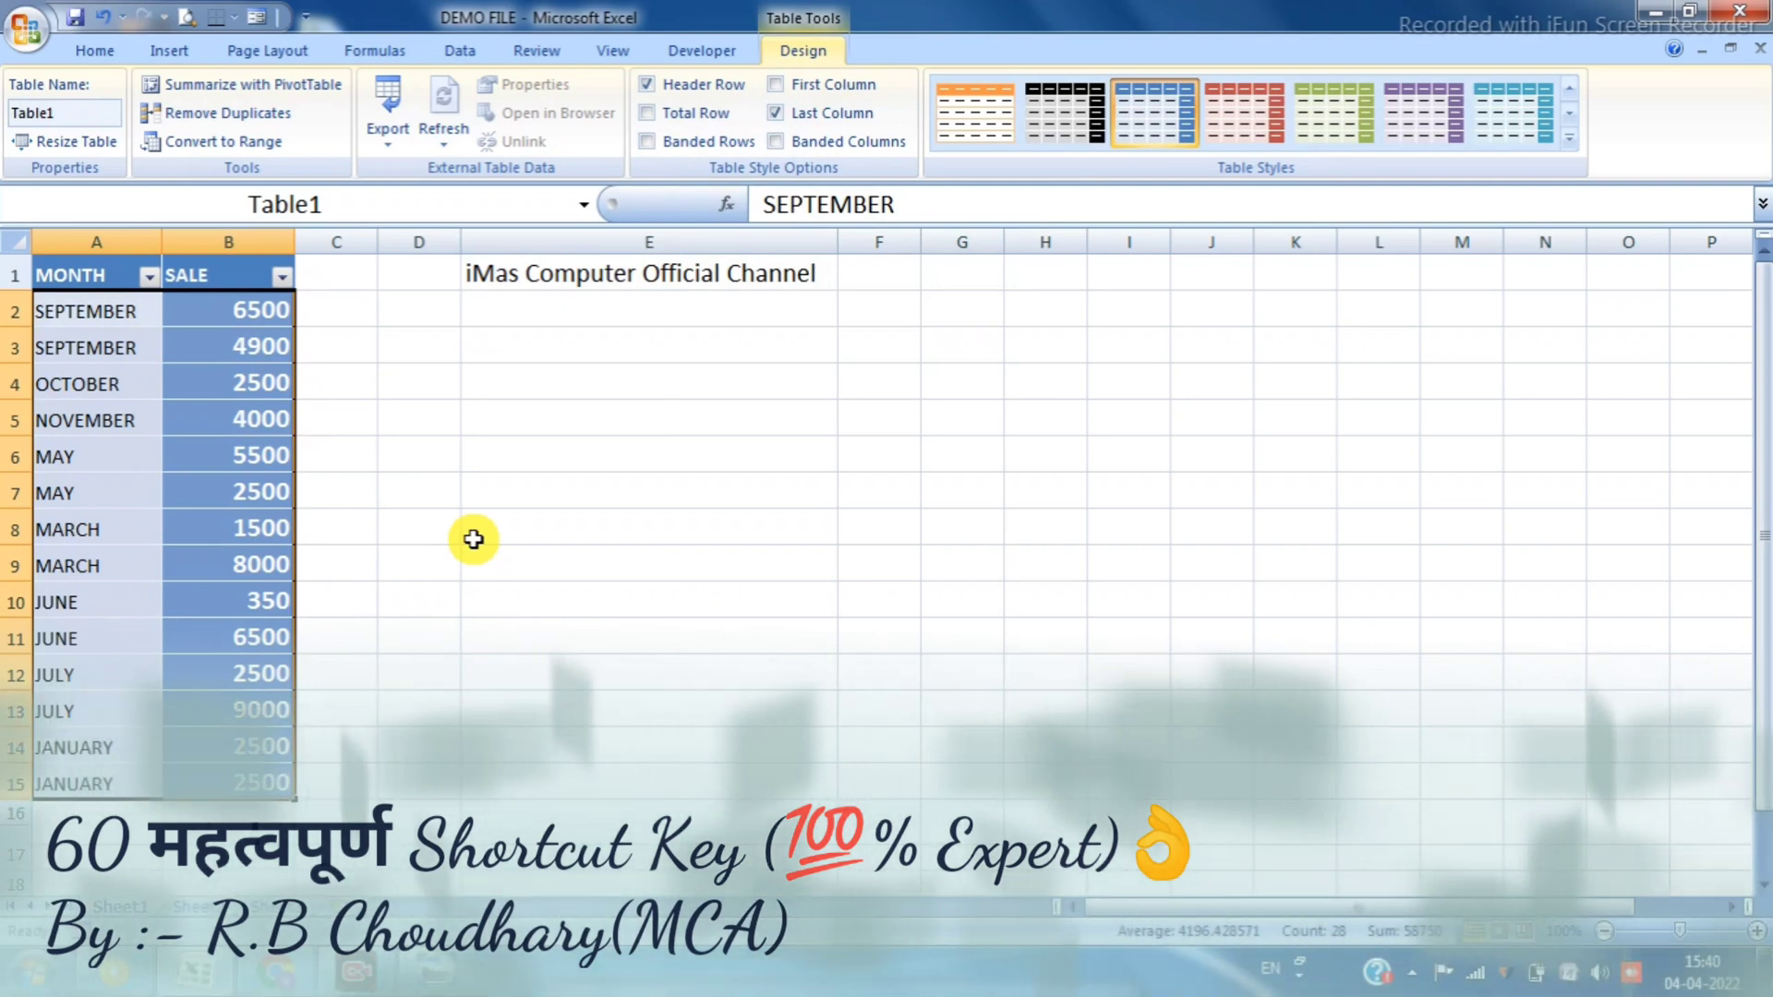
pyautogui.click(474, 540)
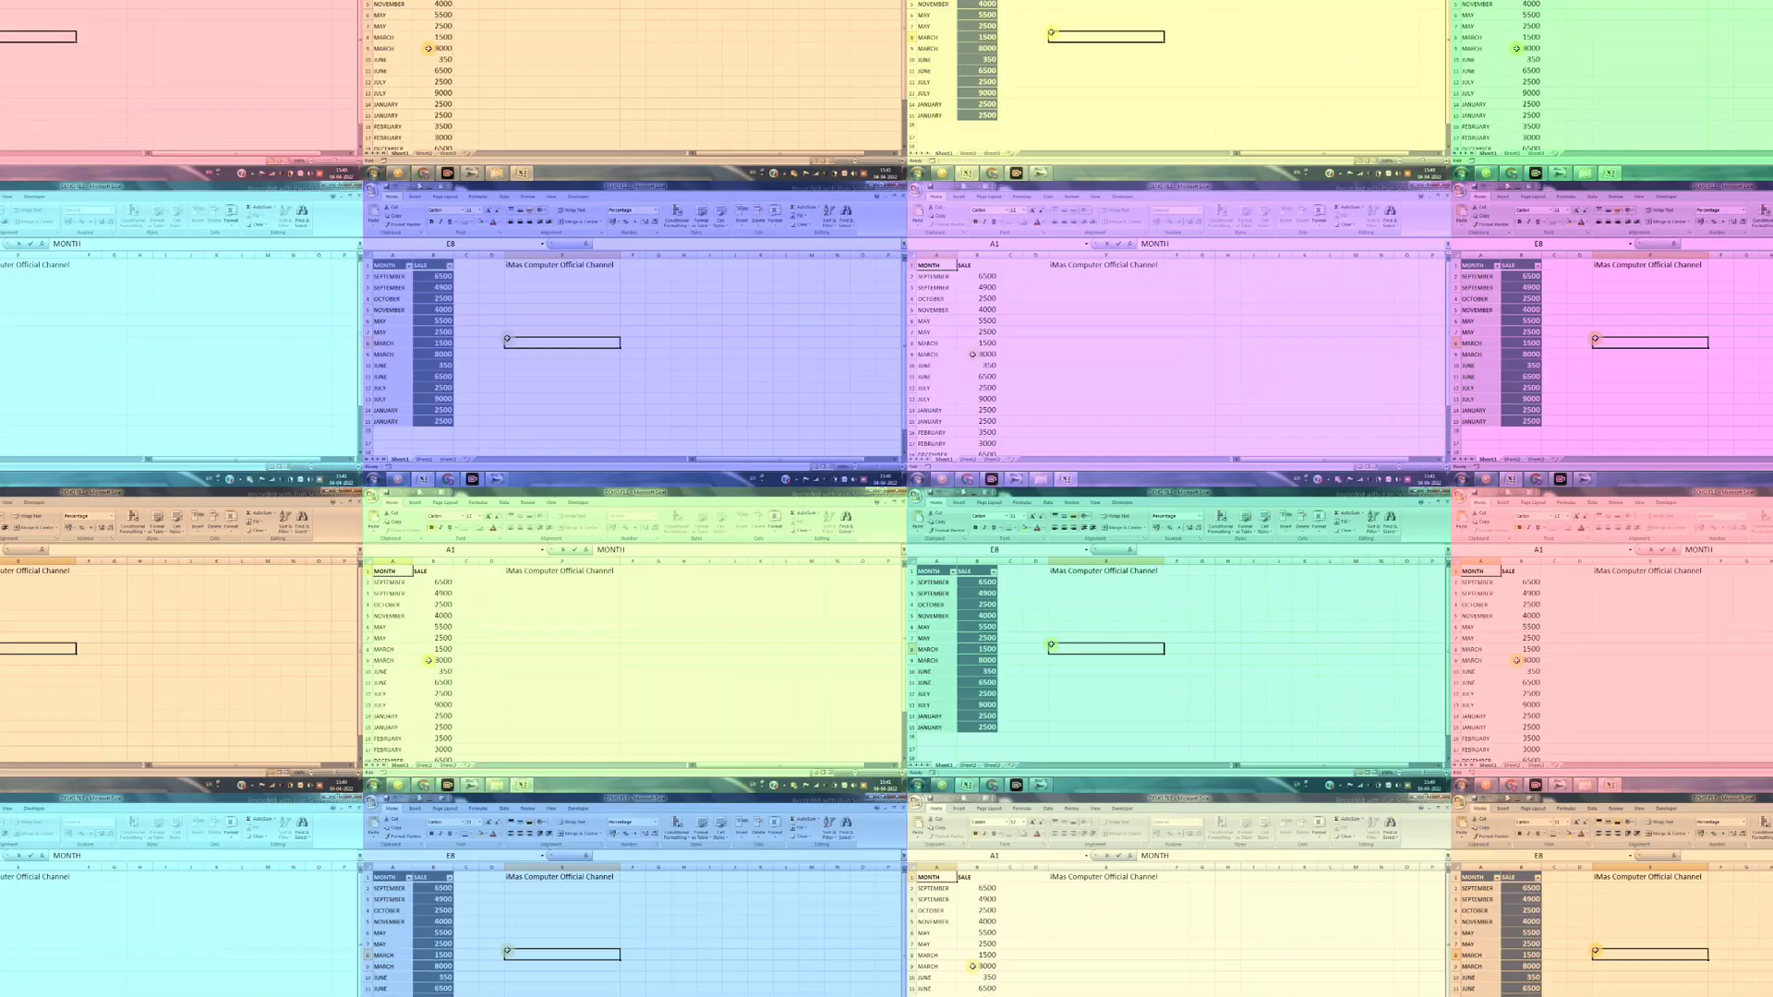
# Add the word Name on a second line of header cell A1, coloured red and enlarged to font size 26
pyautogui.hotkey('alt', 'Return')
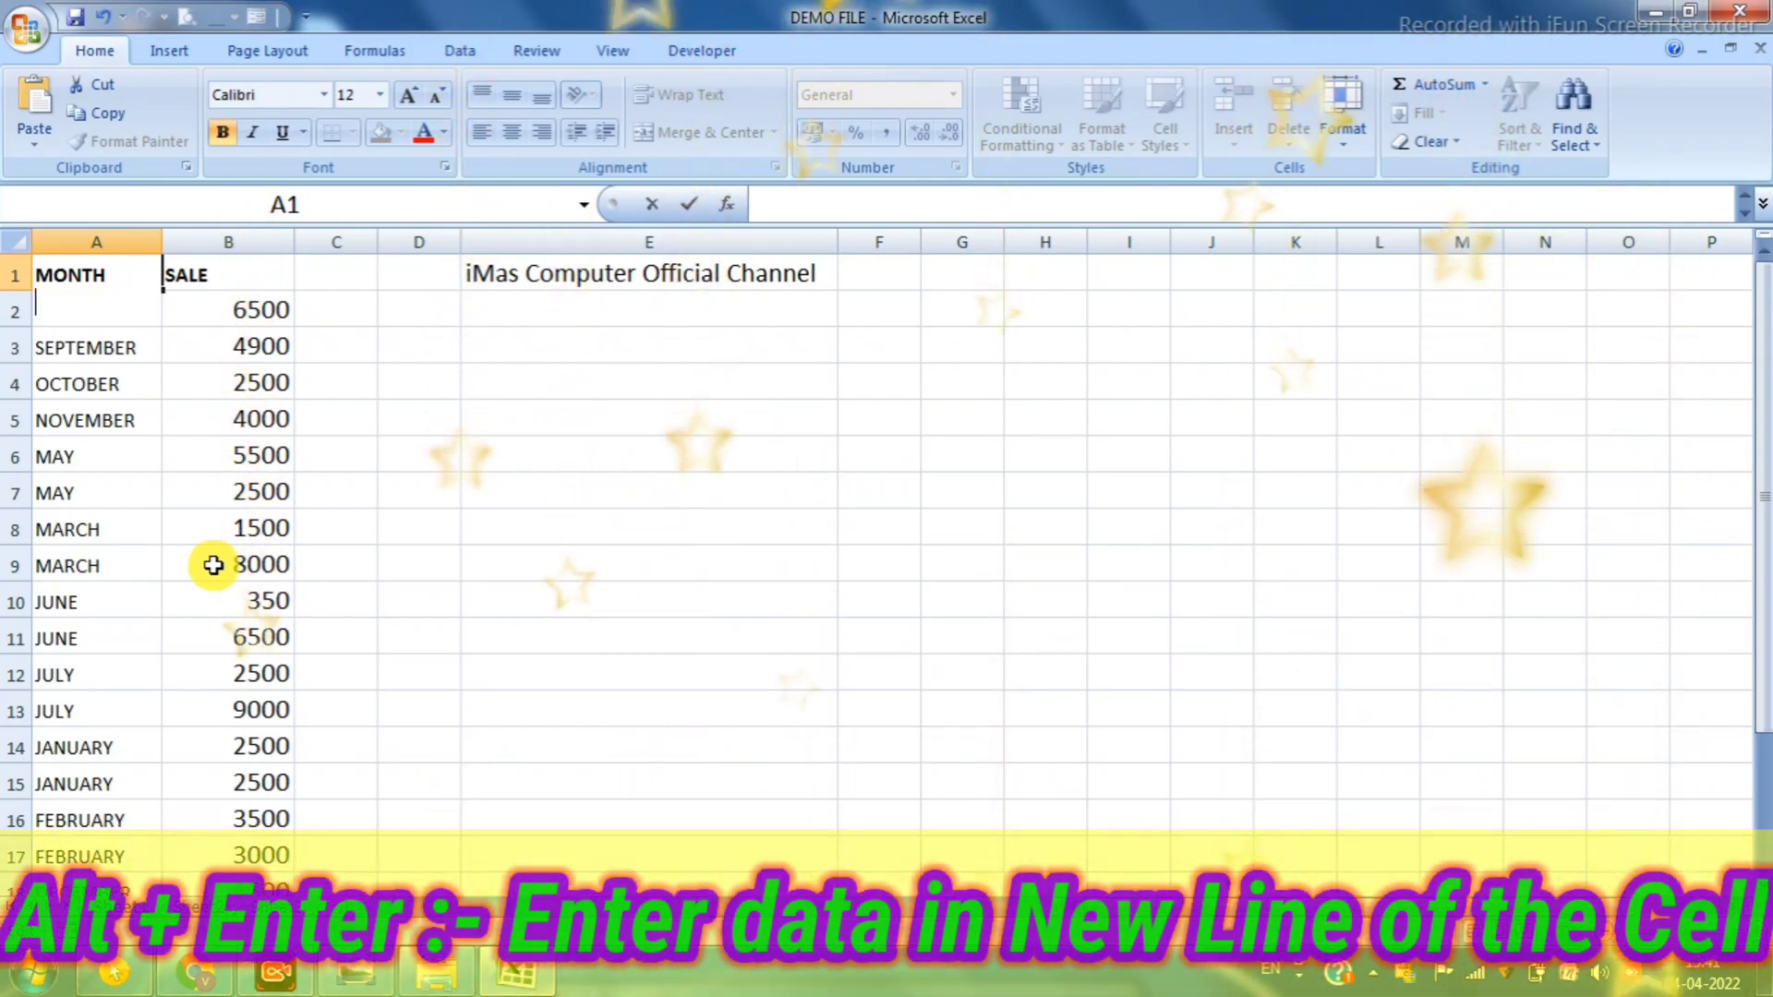
pyautogui.write('Name')
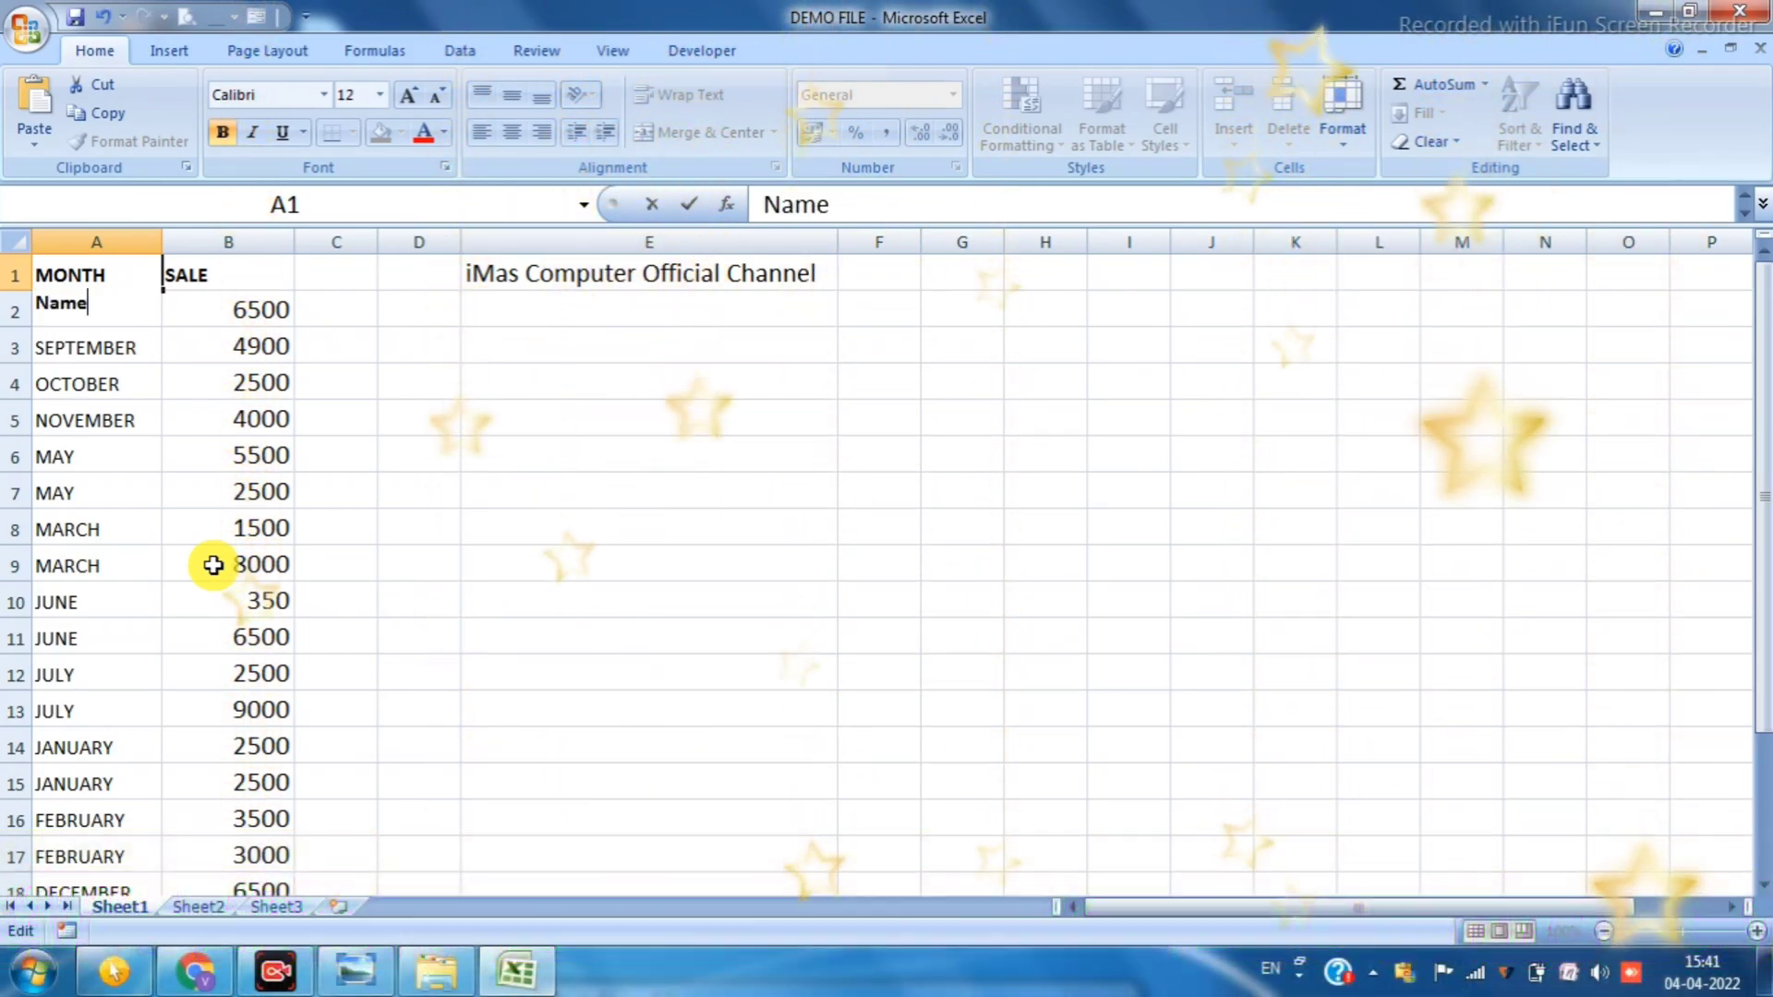
pyautogui.hotkey('shift', 'Left')
pyautogui.hotkey('shift', 'Left')
pyautogui.hotkey('shift', 'Left')
pyautogui.hotkey('shift', 'Left')
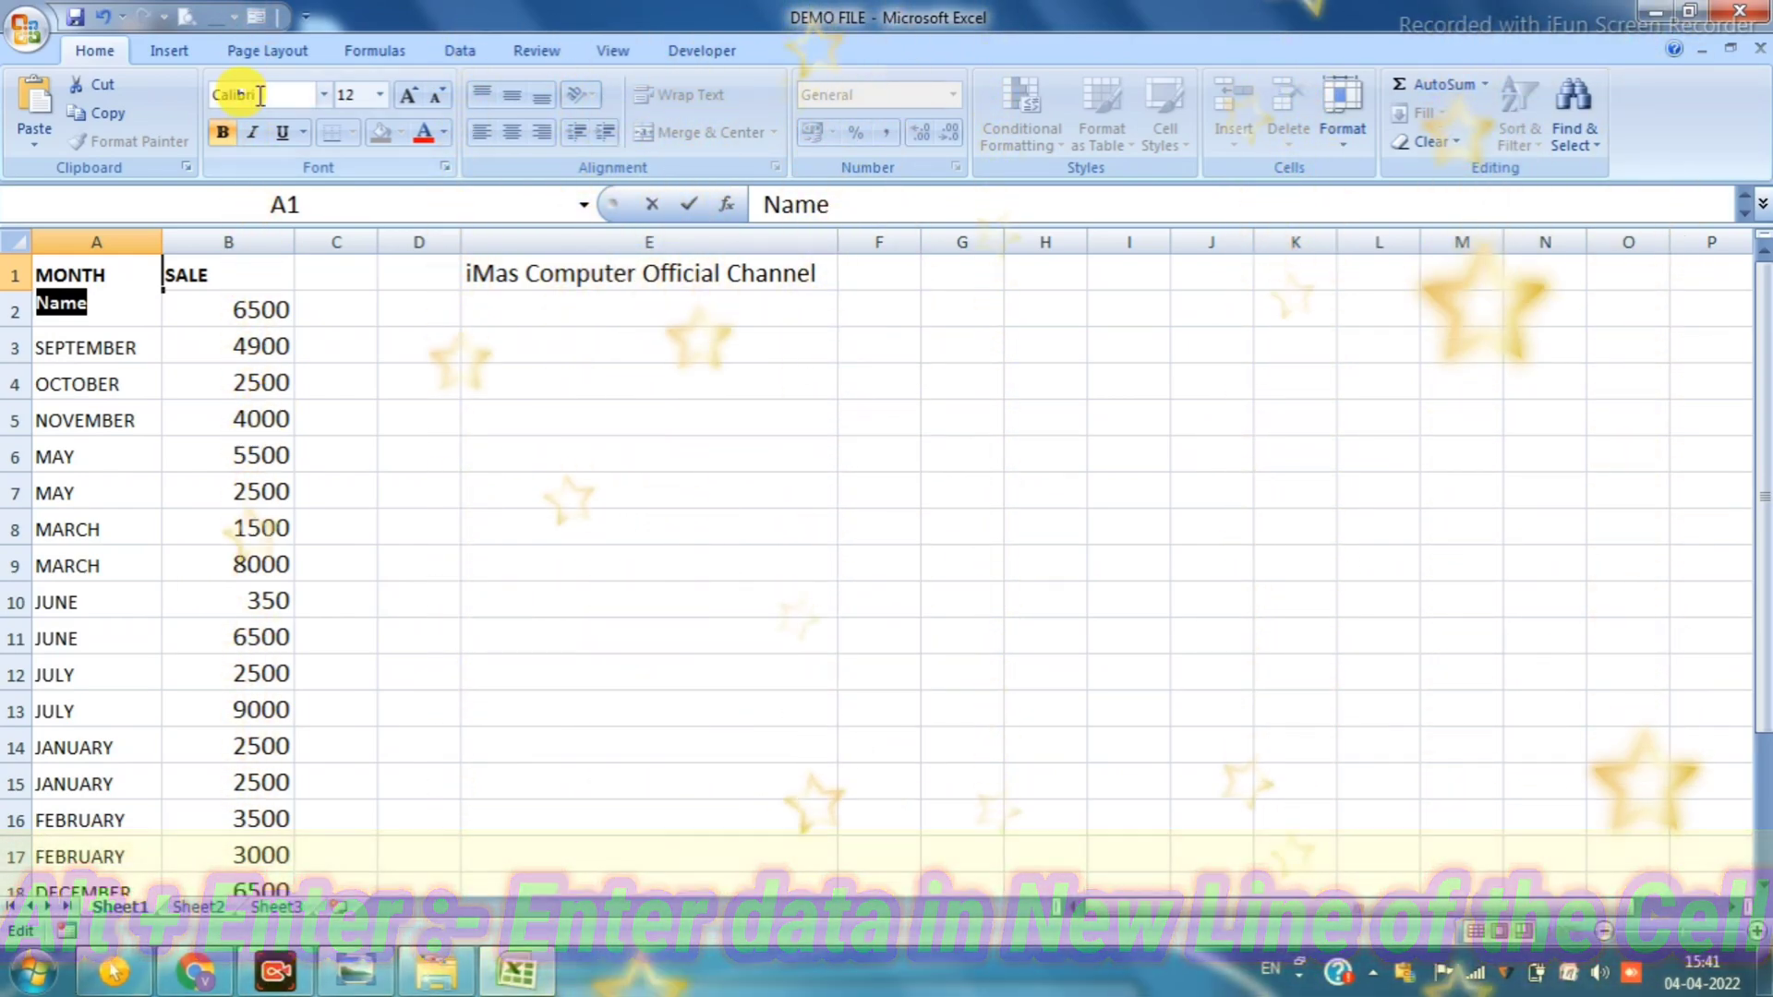
pyautogui.click(424, 131)
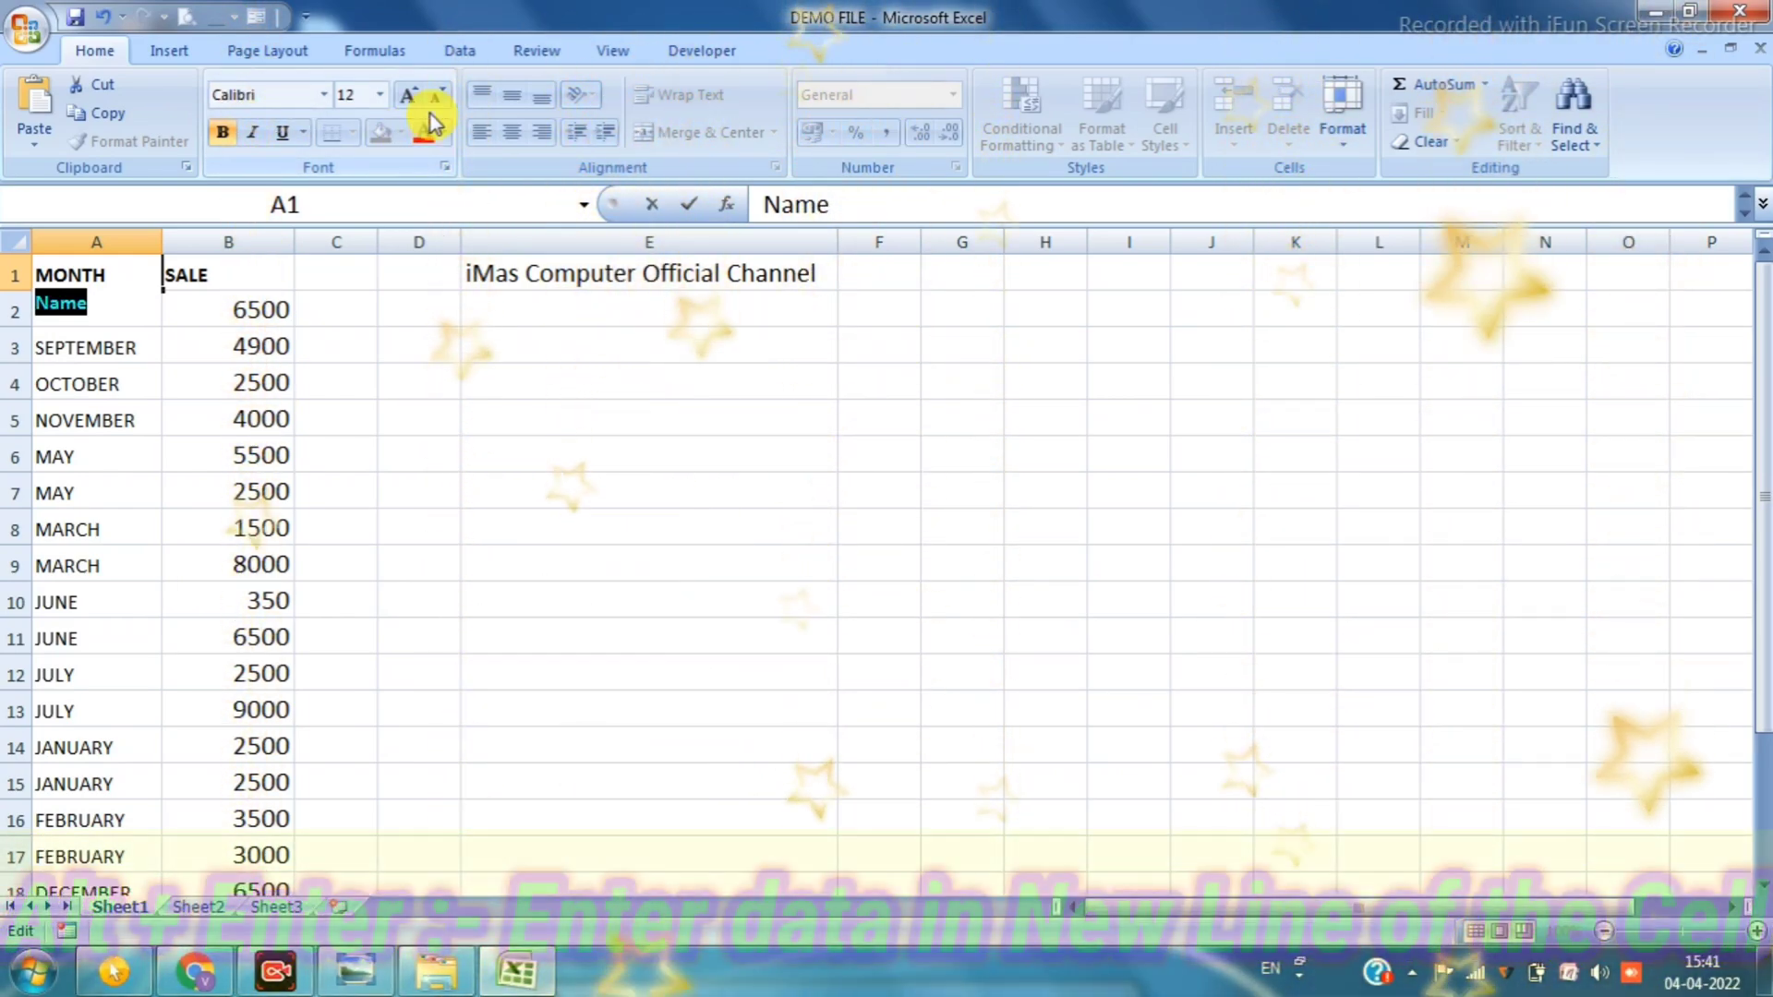
pyautogui.click(409, 97)
pyautogui.click(409, 97)
pyautogui.click(408, 96)
pyautogui.click(408, 96)
pyautogui.click(408, 96)
pyautogui.click(408, 96)
pyautogui.click(409, 96)
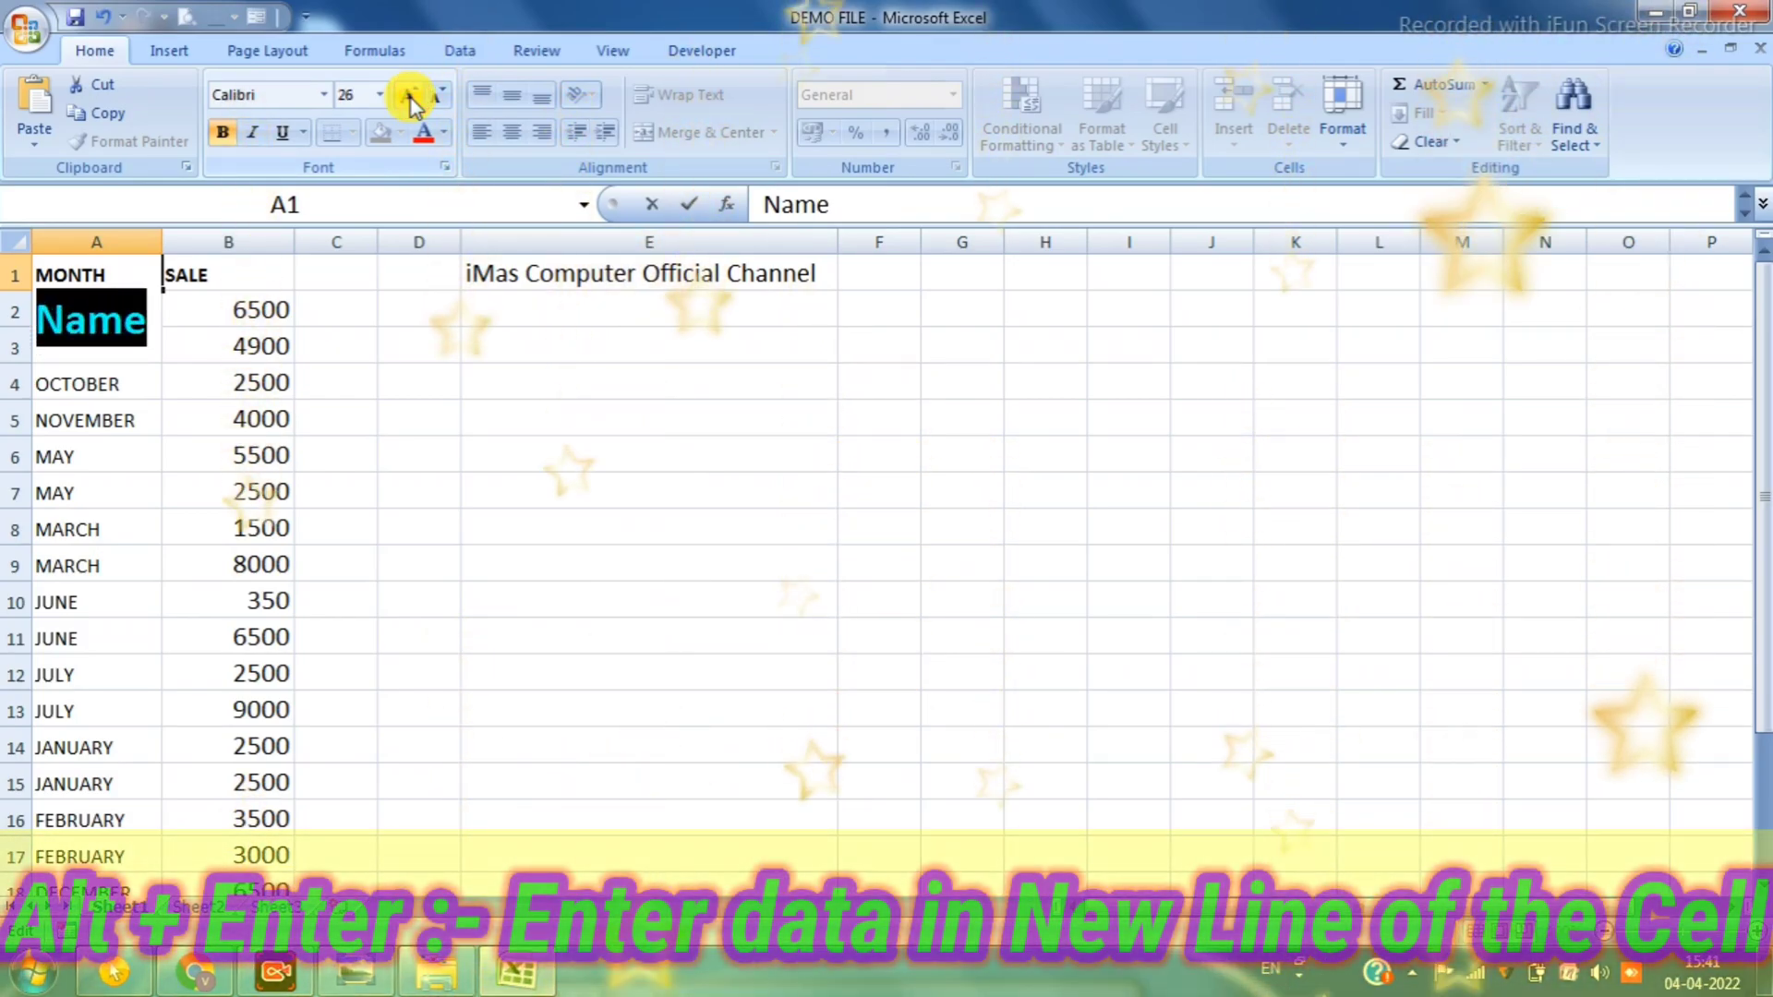
pyautogui.click(573, 633)
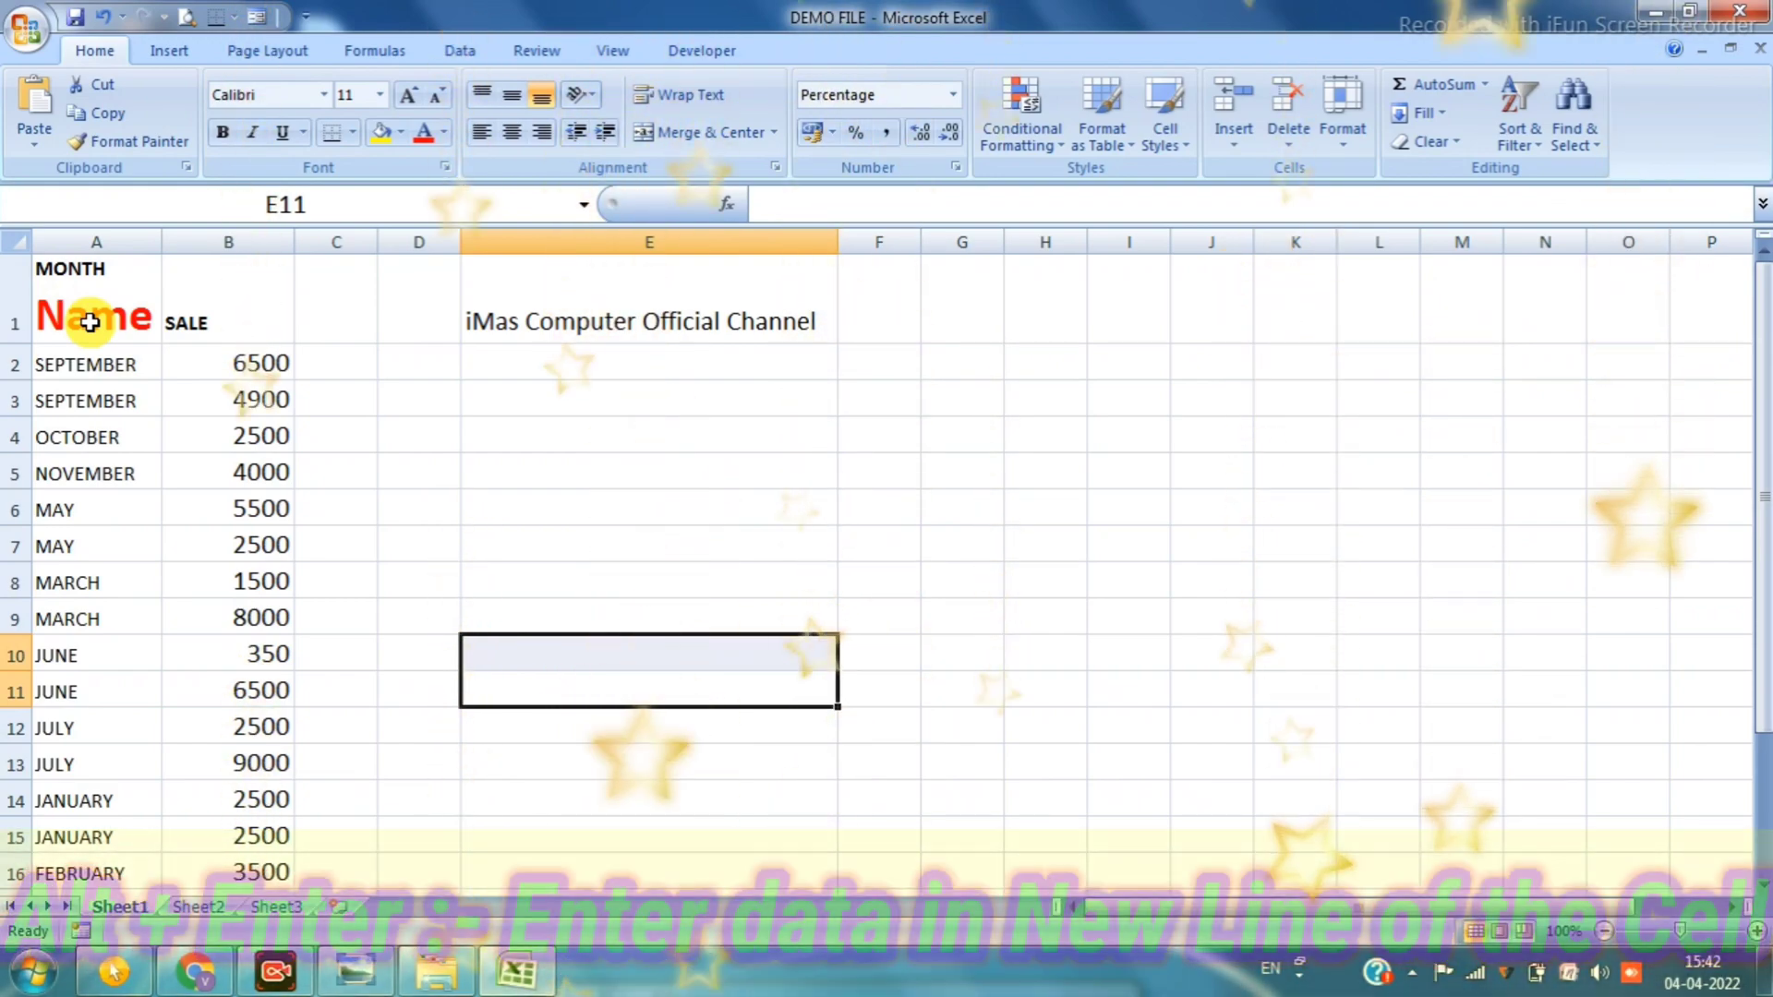
# Undo the two-line edit of header cell A1
pyautogui.click(657, 577)
pyautogui.hotkey('ctrl', 'z')
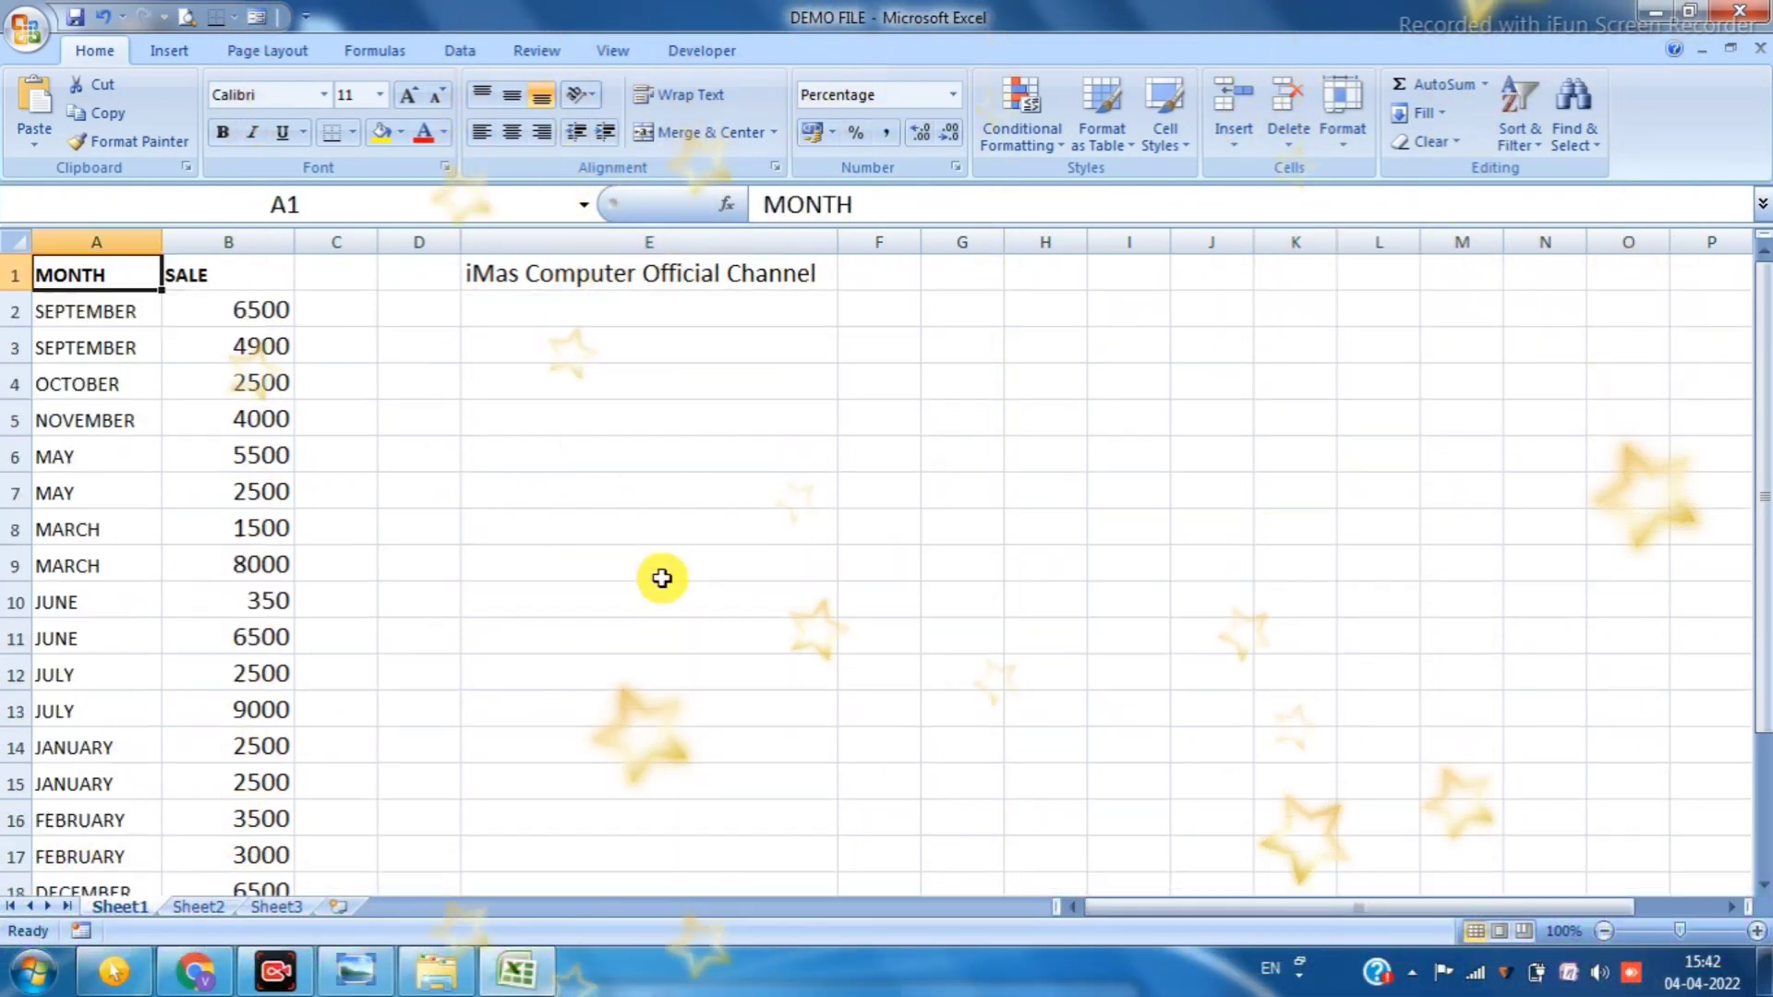
pyautogui.click(426, 550)
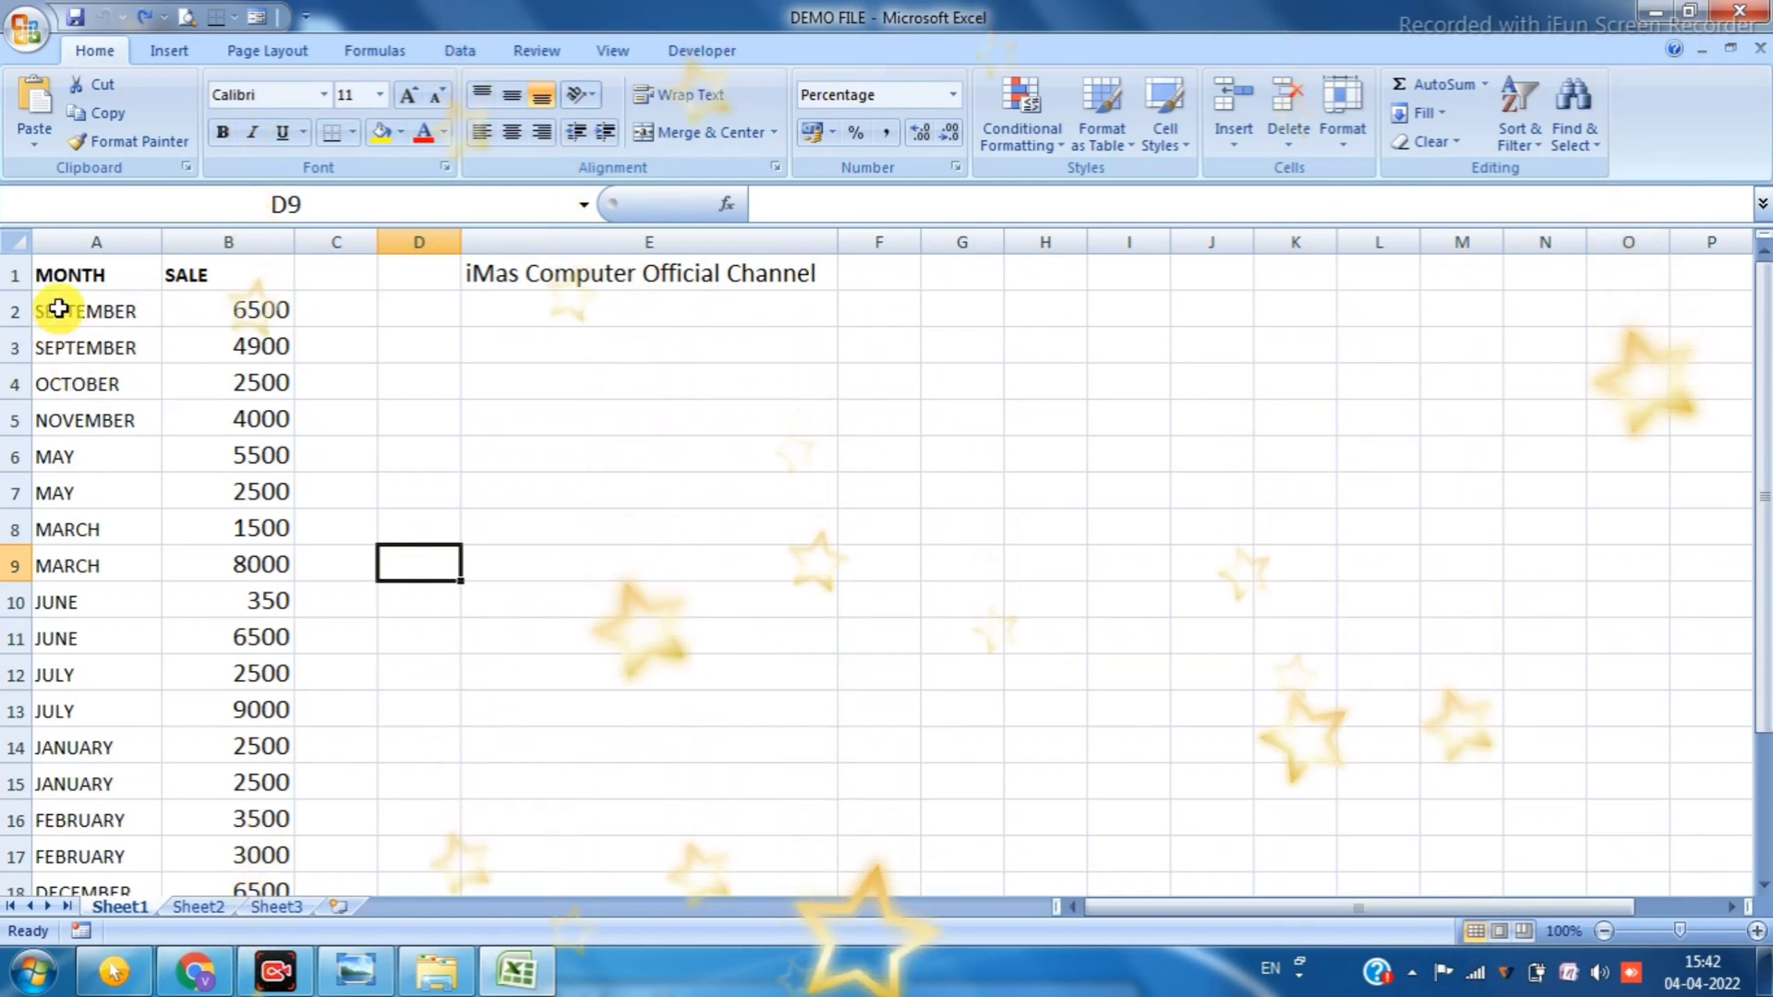
# Insert an AutoSum of the SALE values in cell B23, directly below the last April row
pyautogui.scroll(-4, 127, 546)
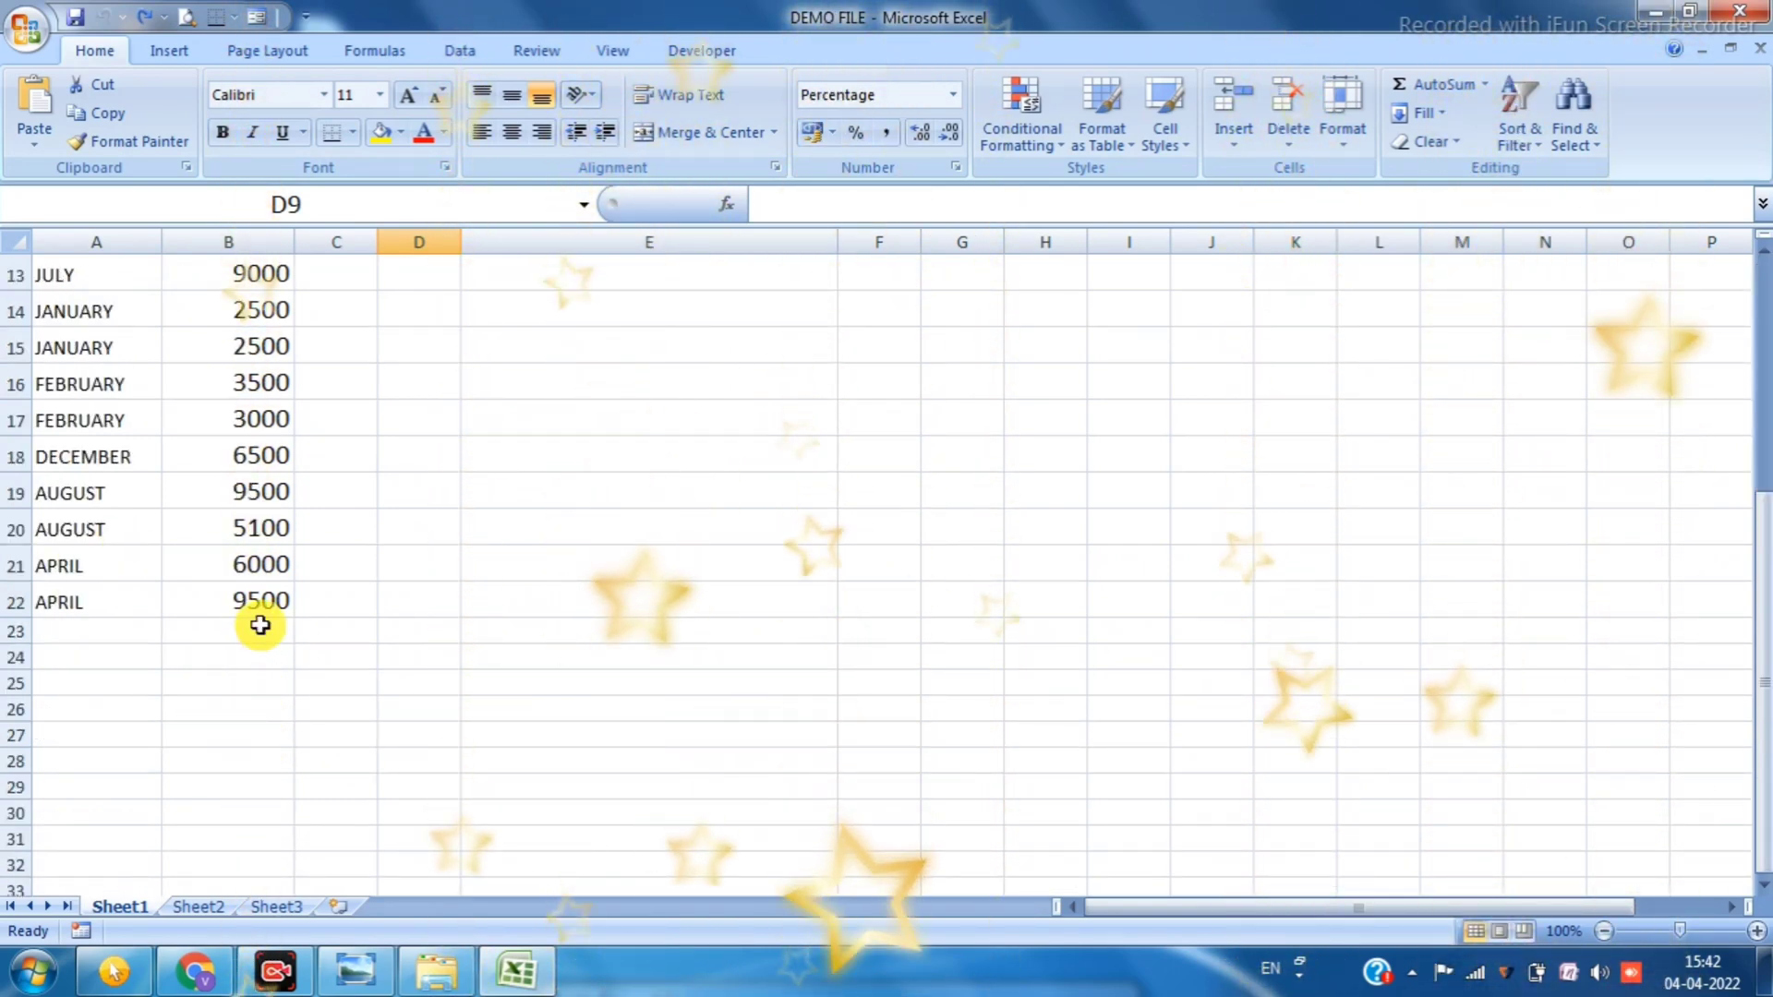
pyautogui.click(259, 625)
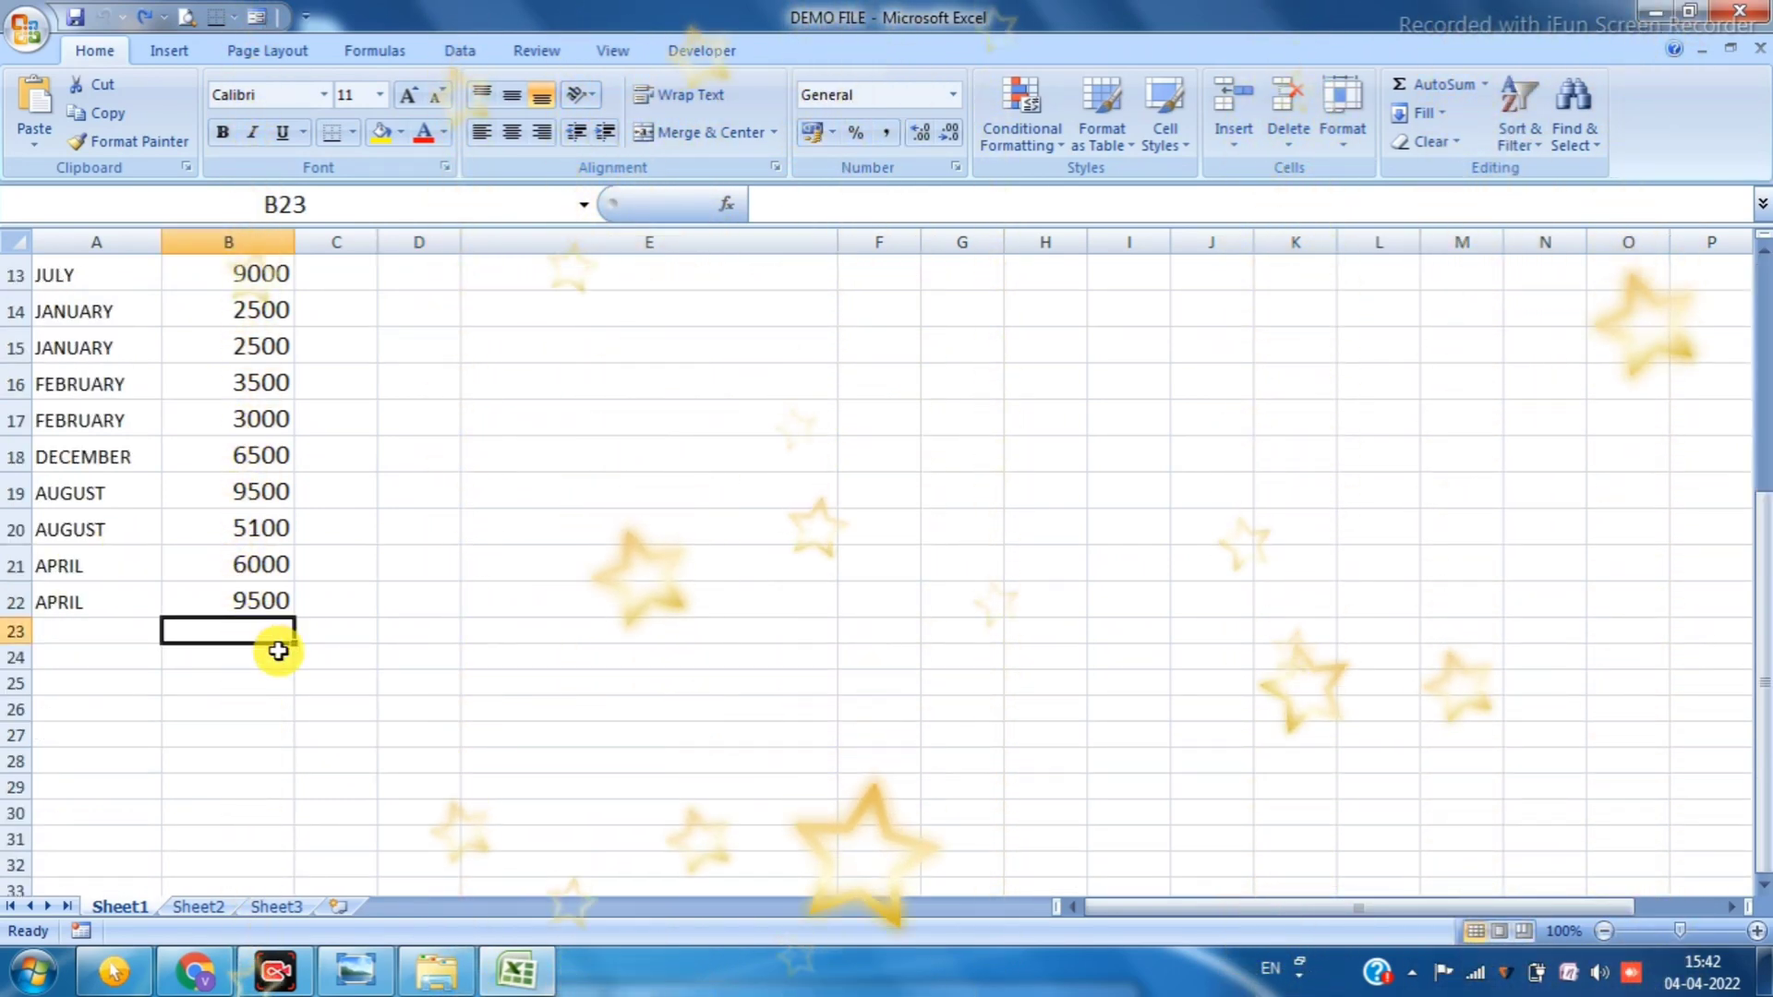
pyautogui.hotkey('alt', '=')
pyautogui.press('Return')
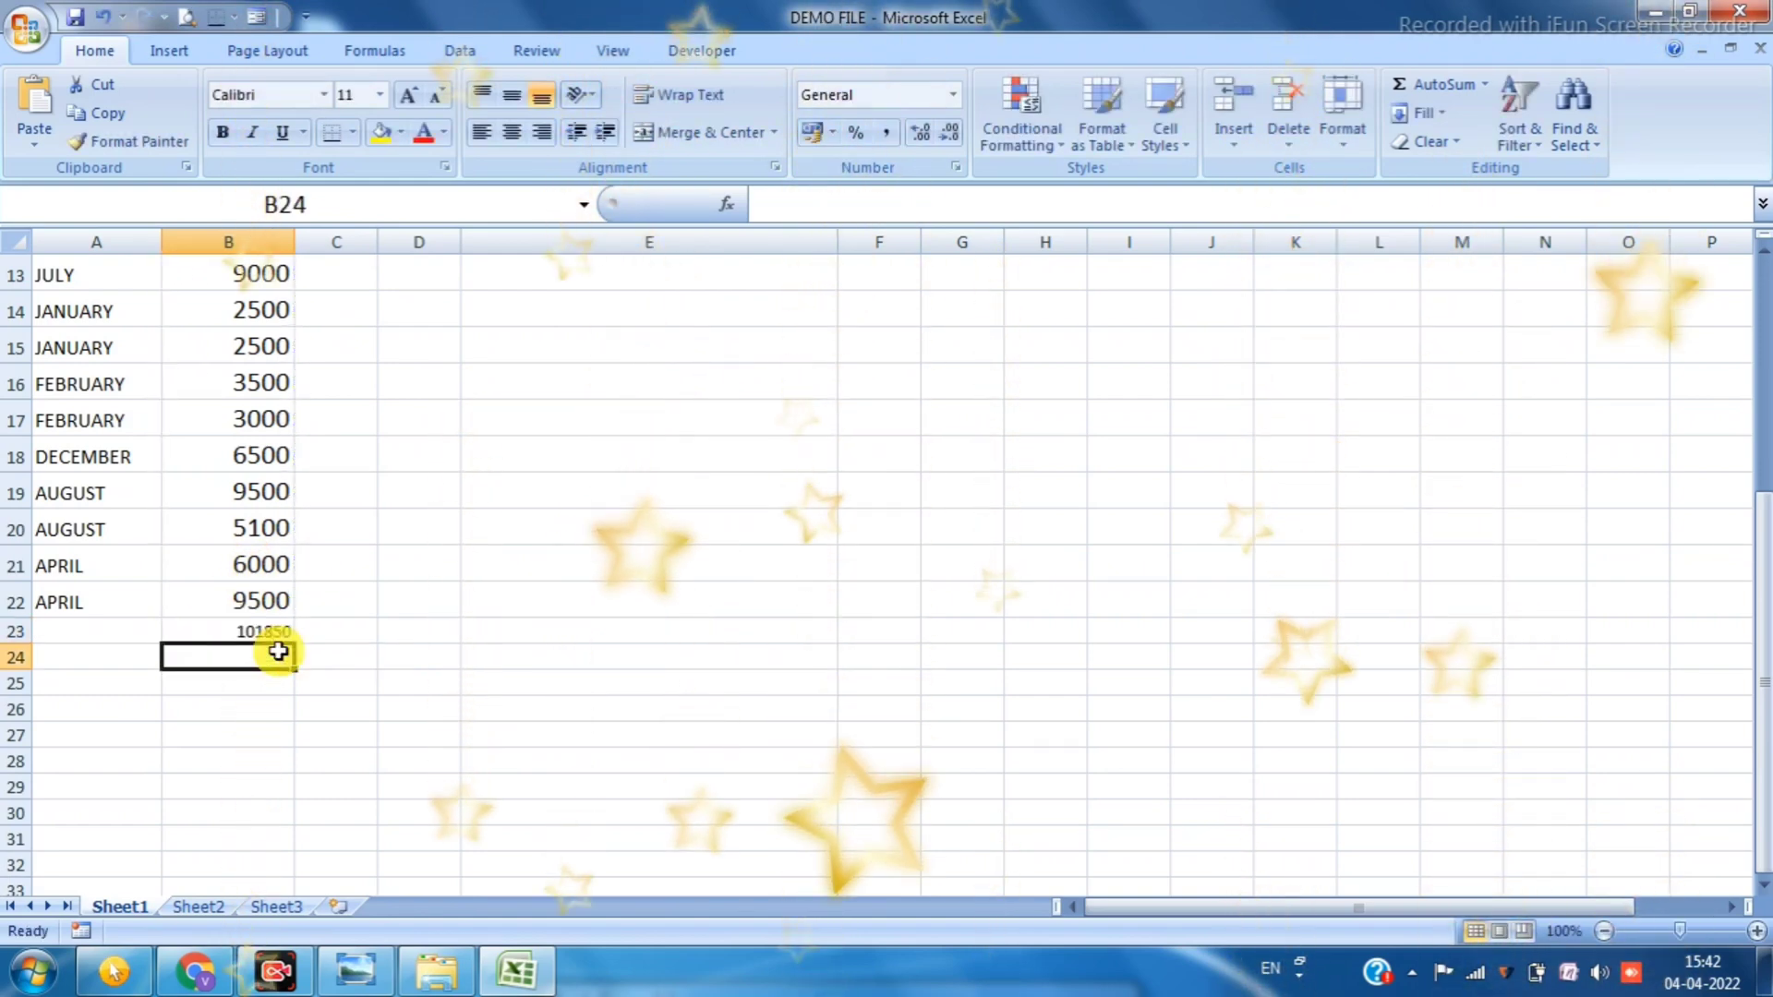
# Try an ordinary copy and paste of the SALE total from B23 into cell E20, and clear that cell
pyautogui.click(261, 633)
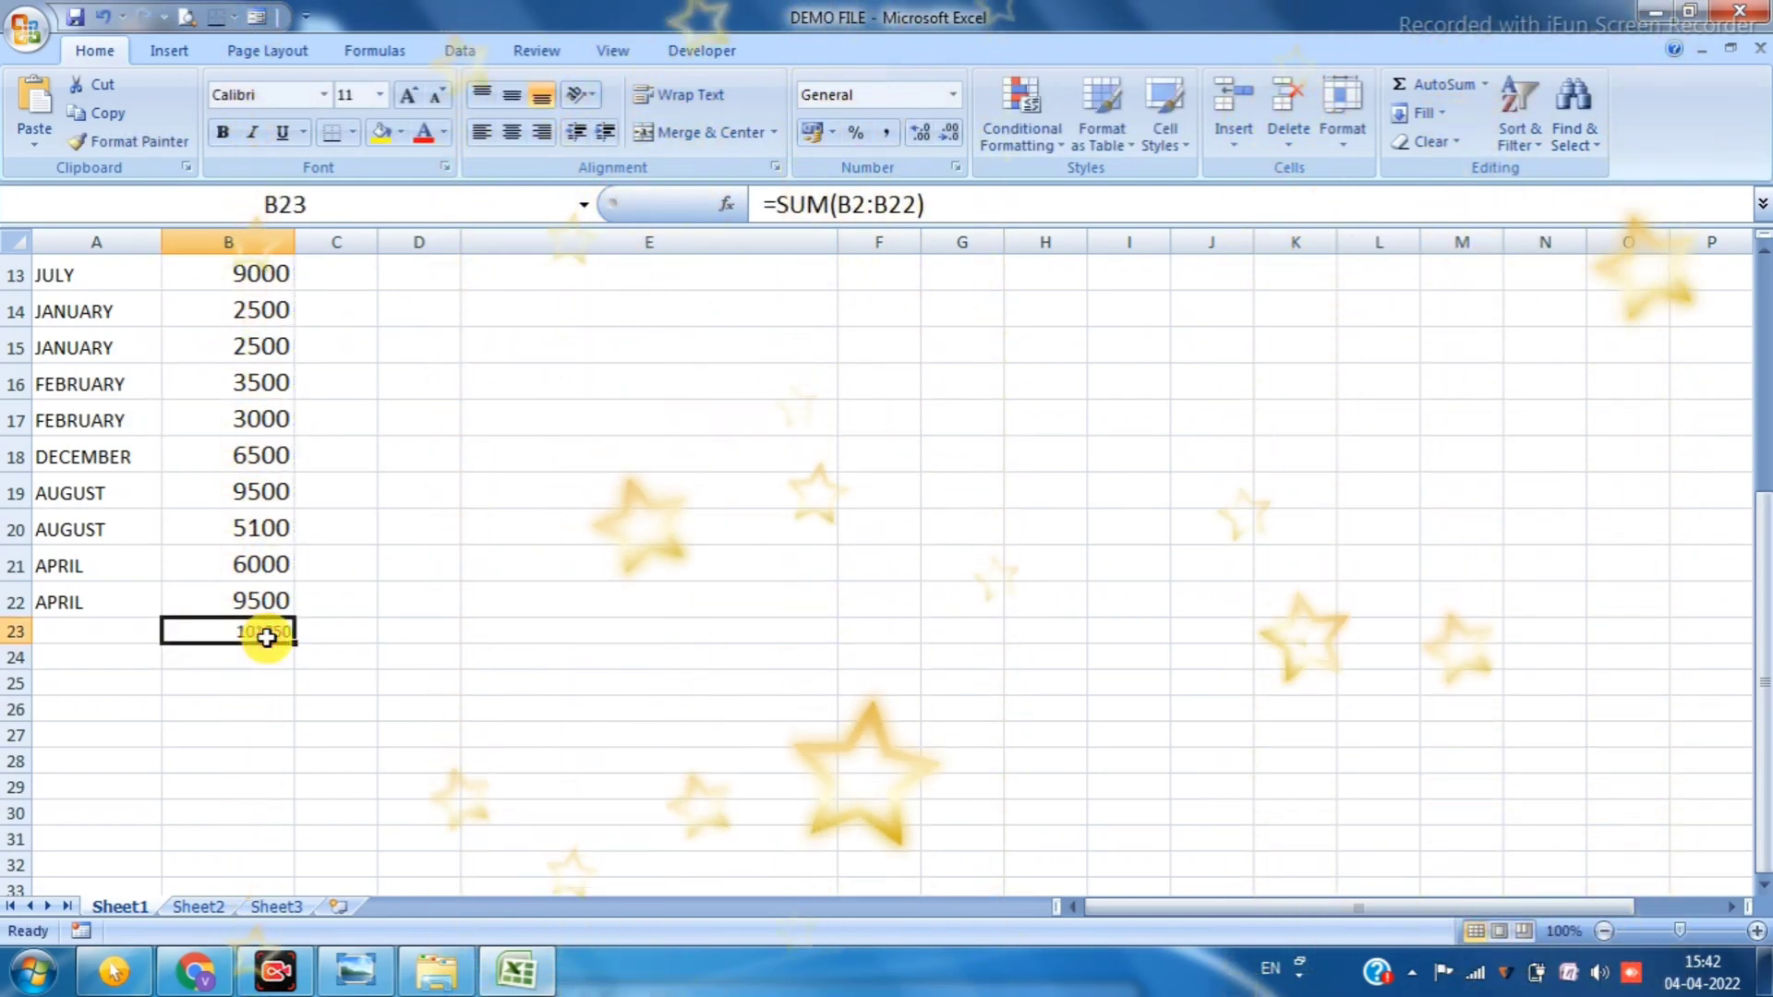
pyautogui.hotkey('ctrl', 'c')
pyautogui.click(615, 520)
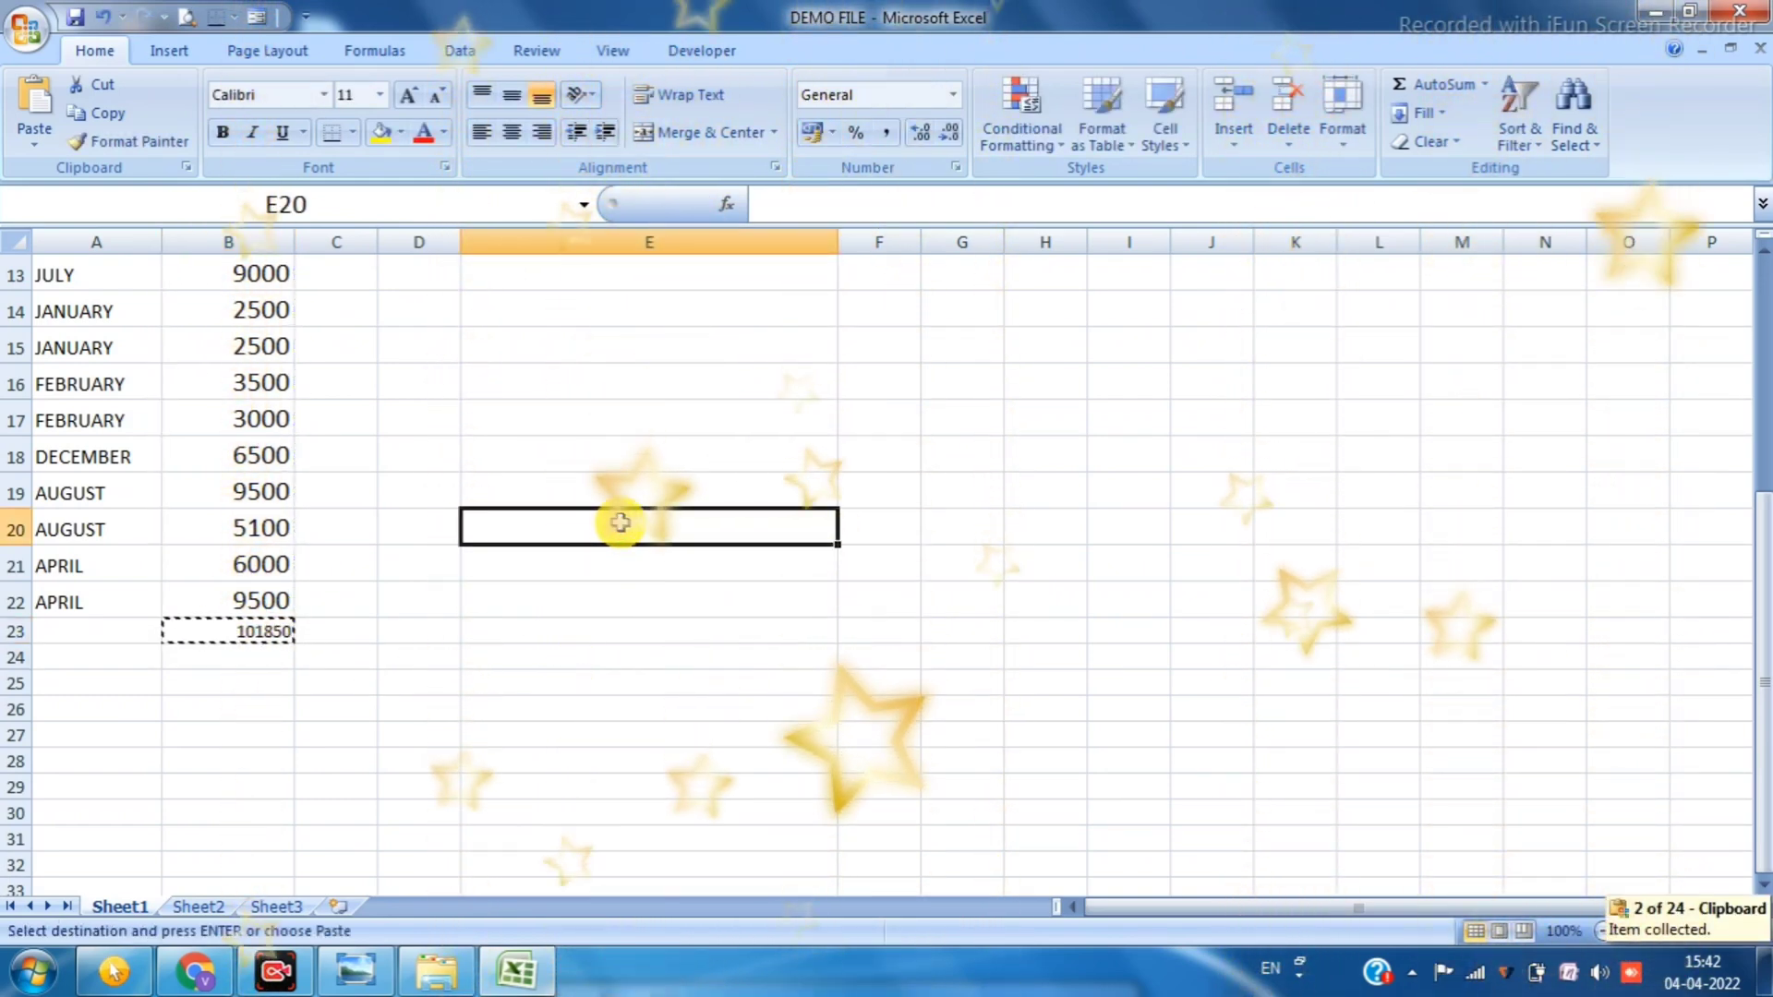
pyautogui.hotkey('ctrl', 'v')
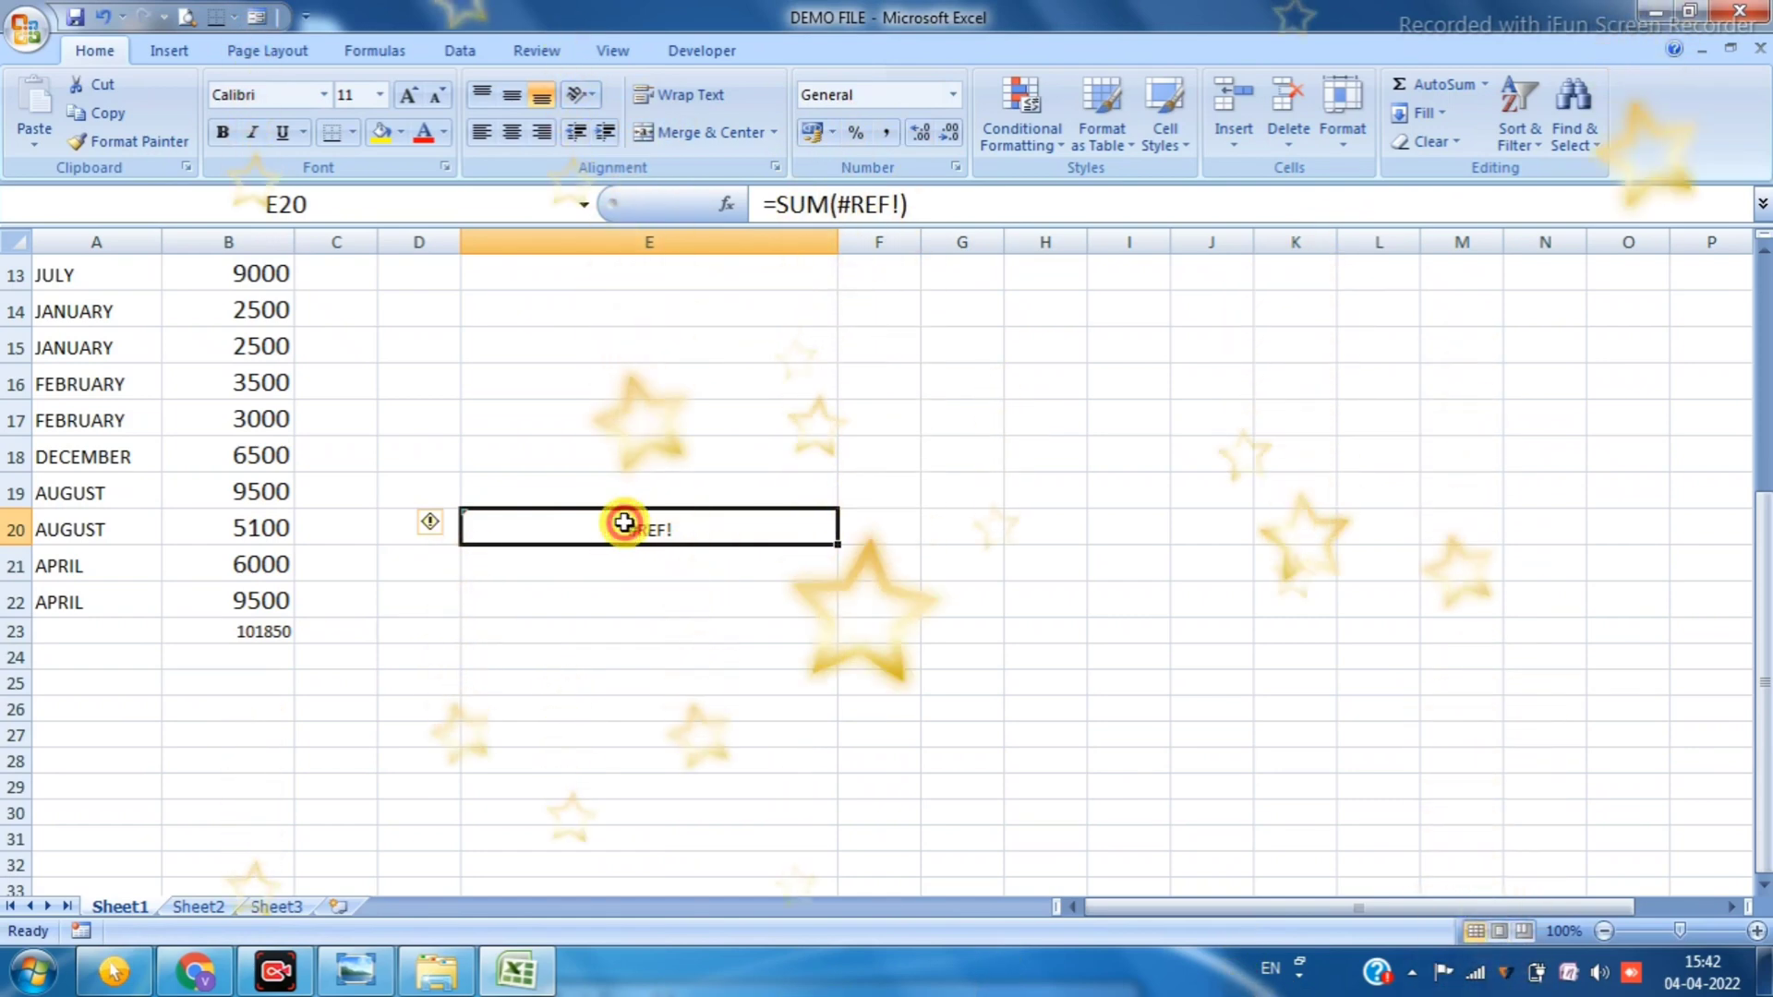
pyautogui.press('Delete')
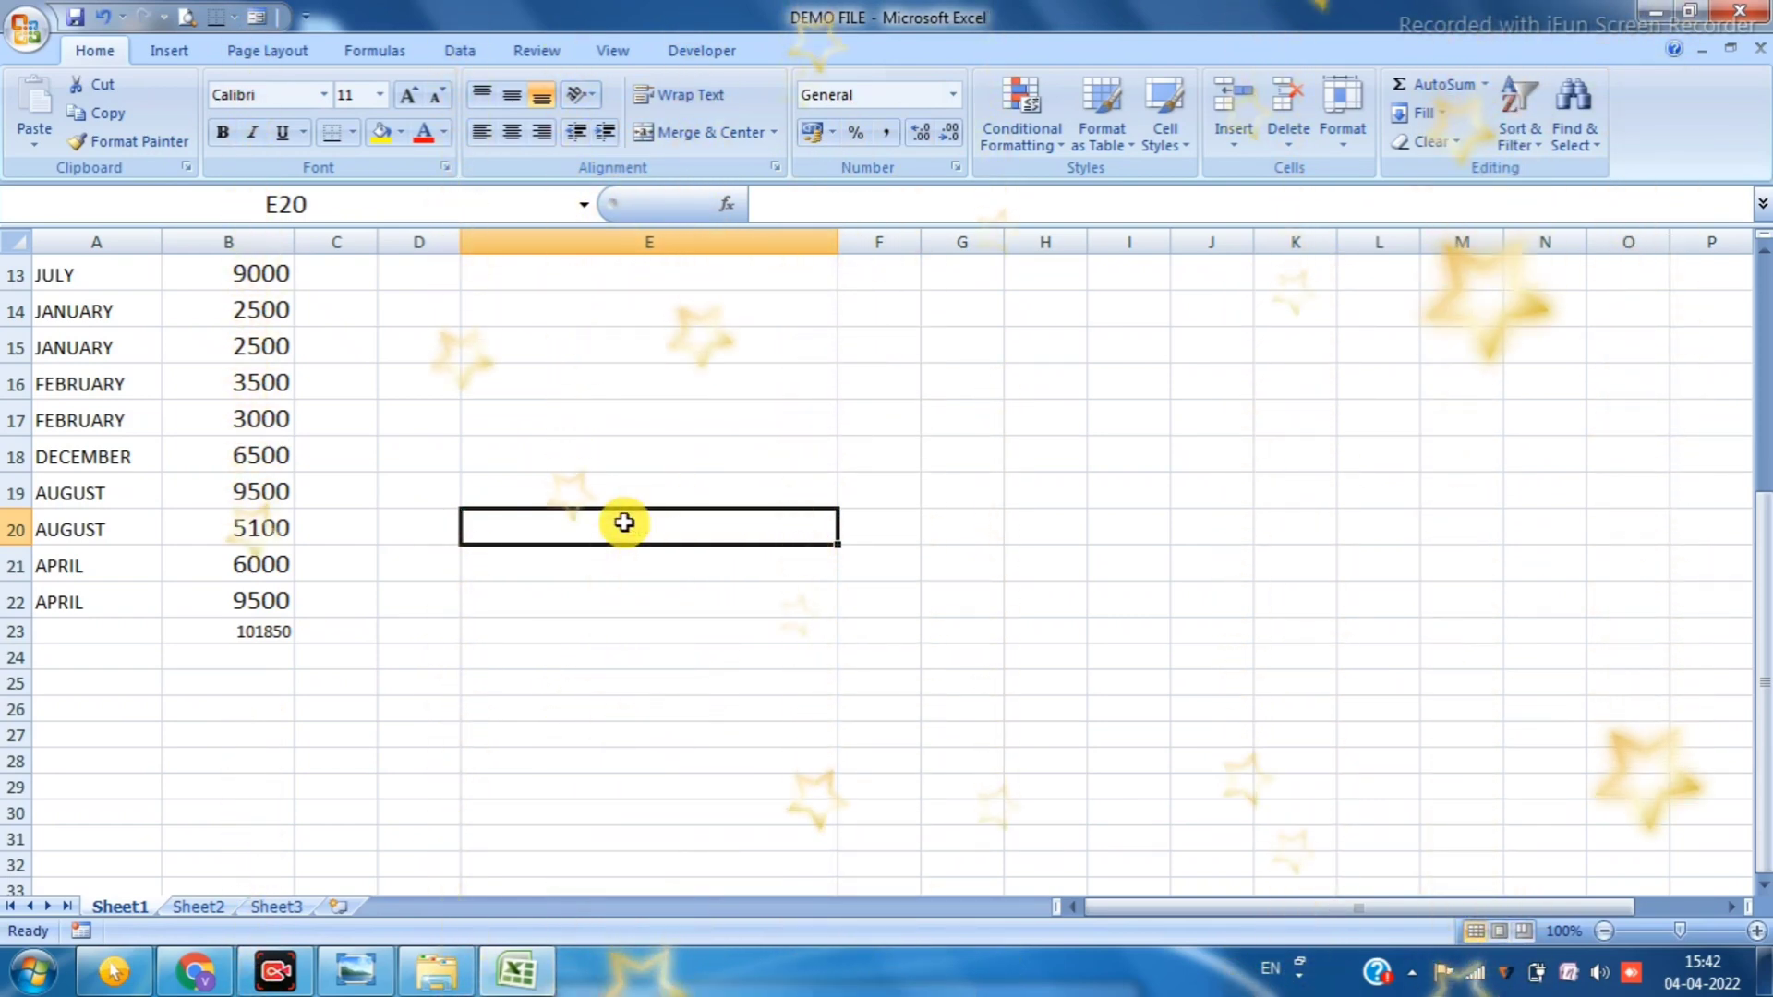
# Copy the SALE total in B23 into cell E21 using Paste Special with Values, and clear the pasted value
pyautogui.click(245, 633)
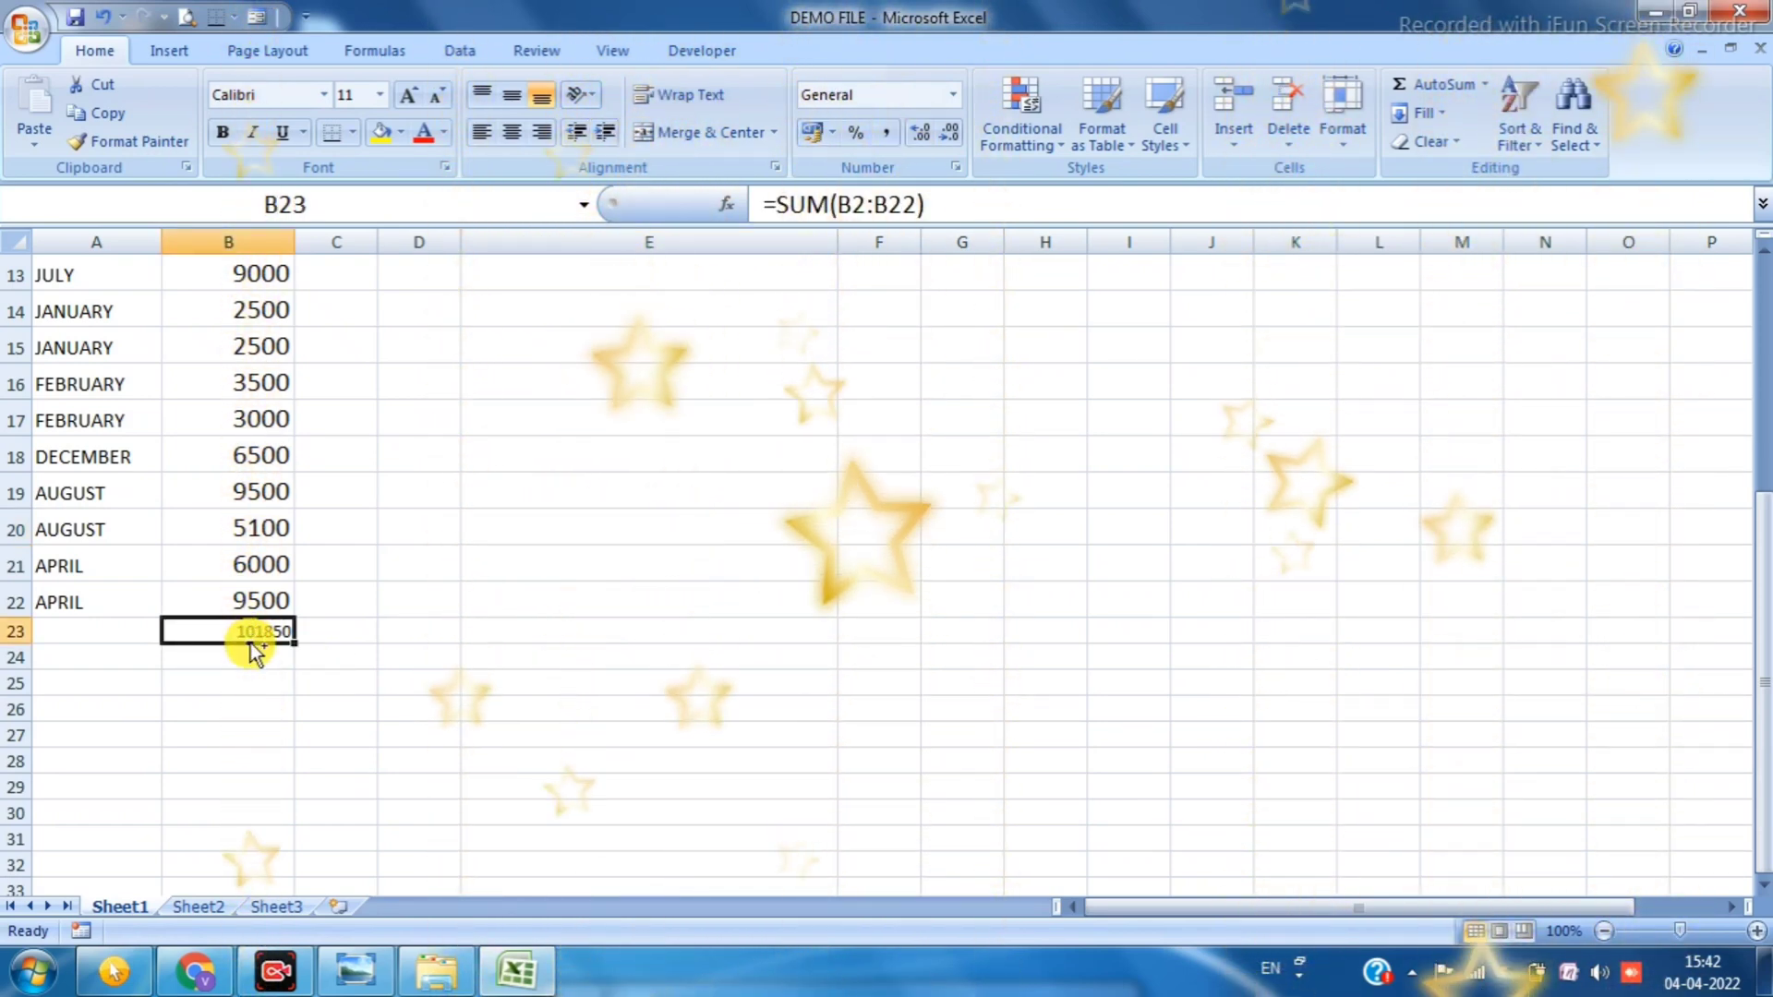
pyautogui.hotkey('ctrl', 'c')
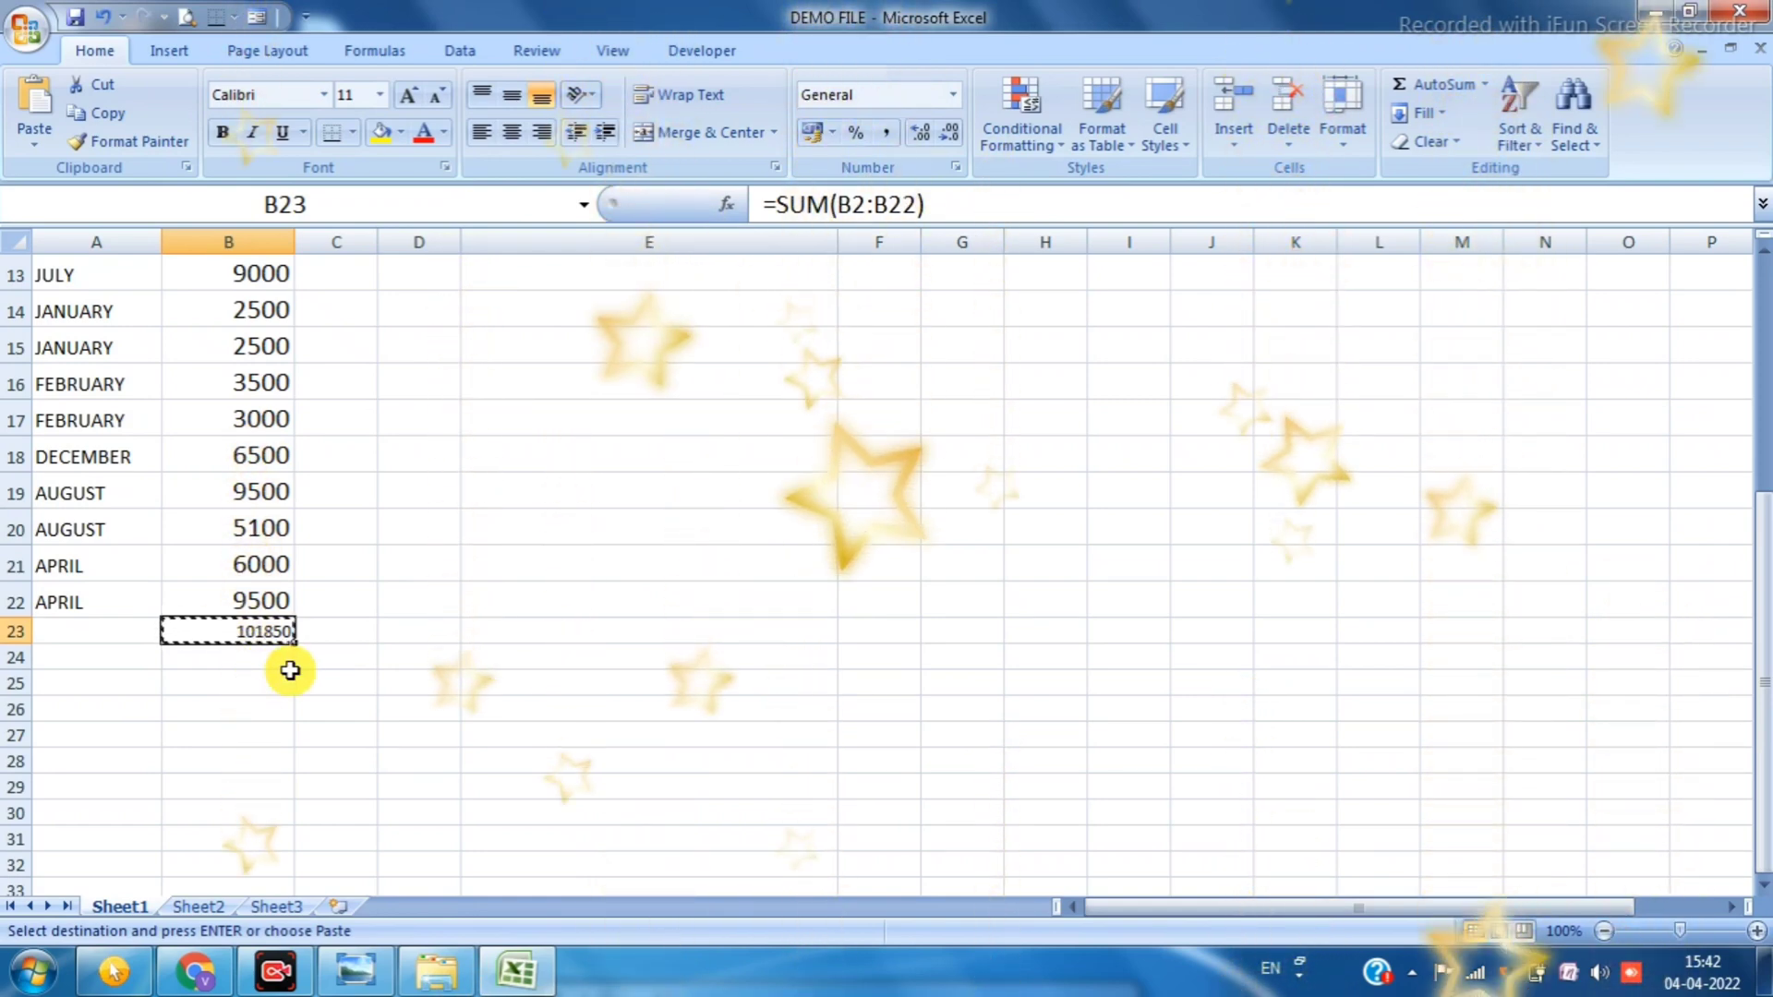
pyautogui.click(656, 560)
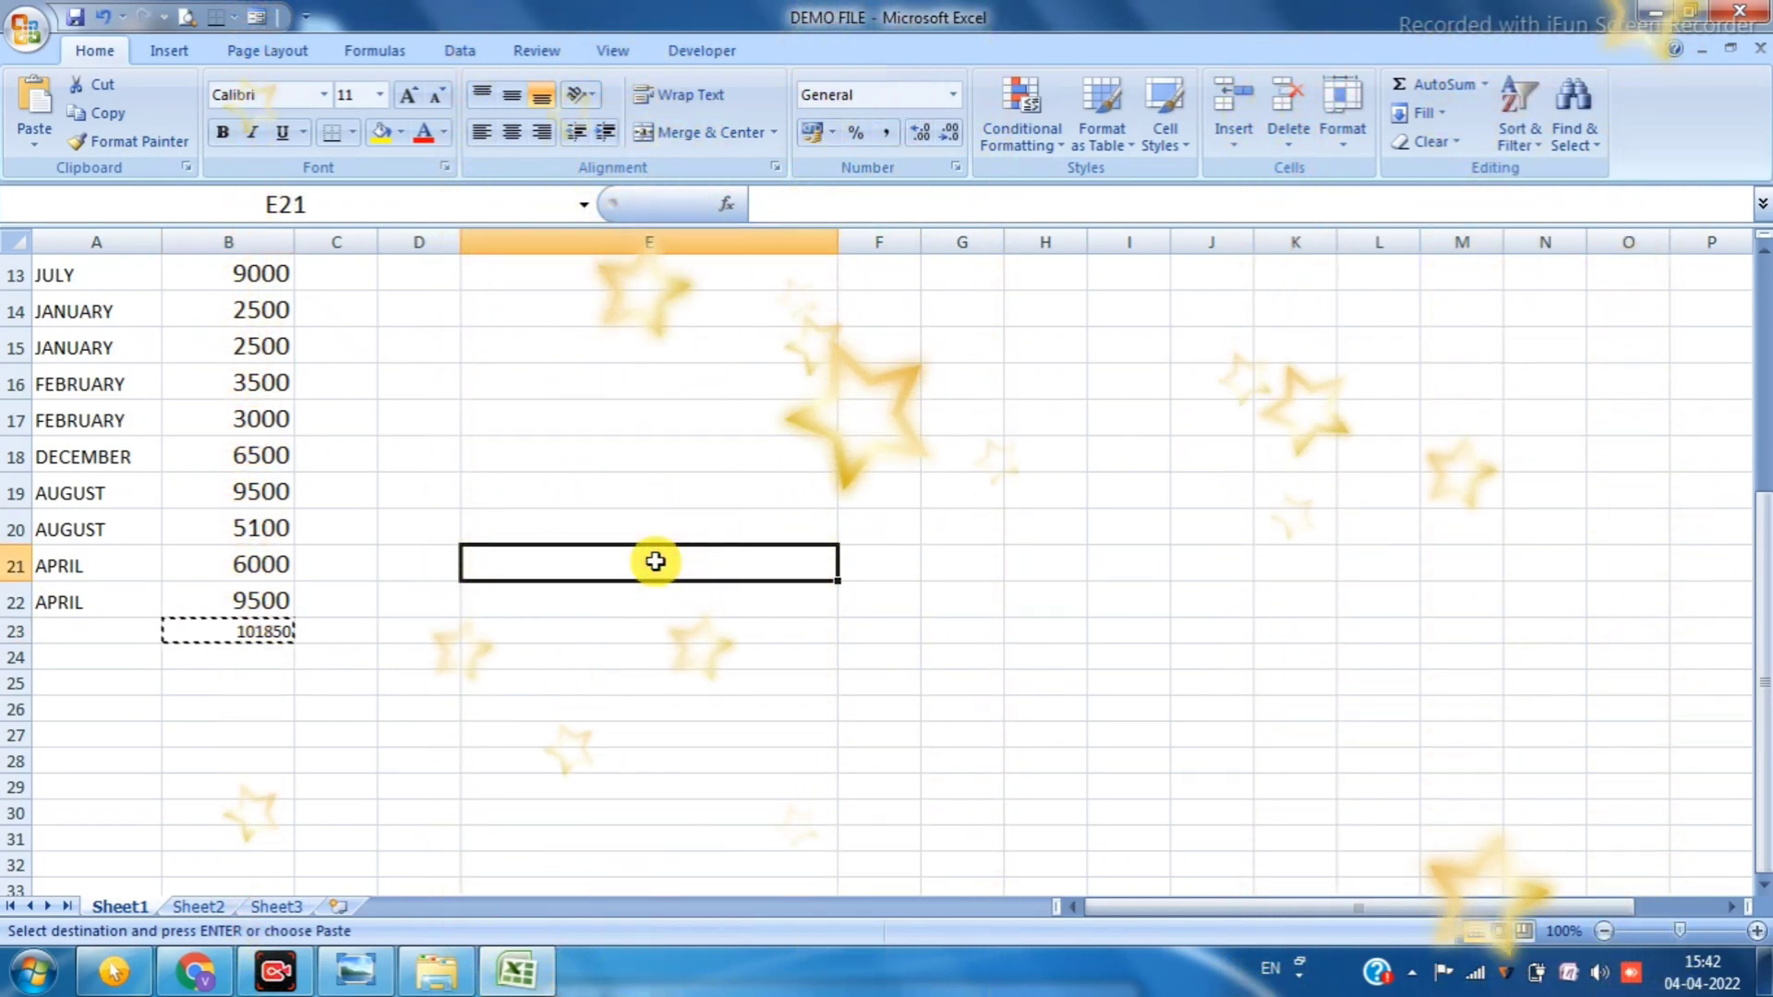
pyautogui.hotkey('alt', 'e')
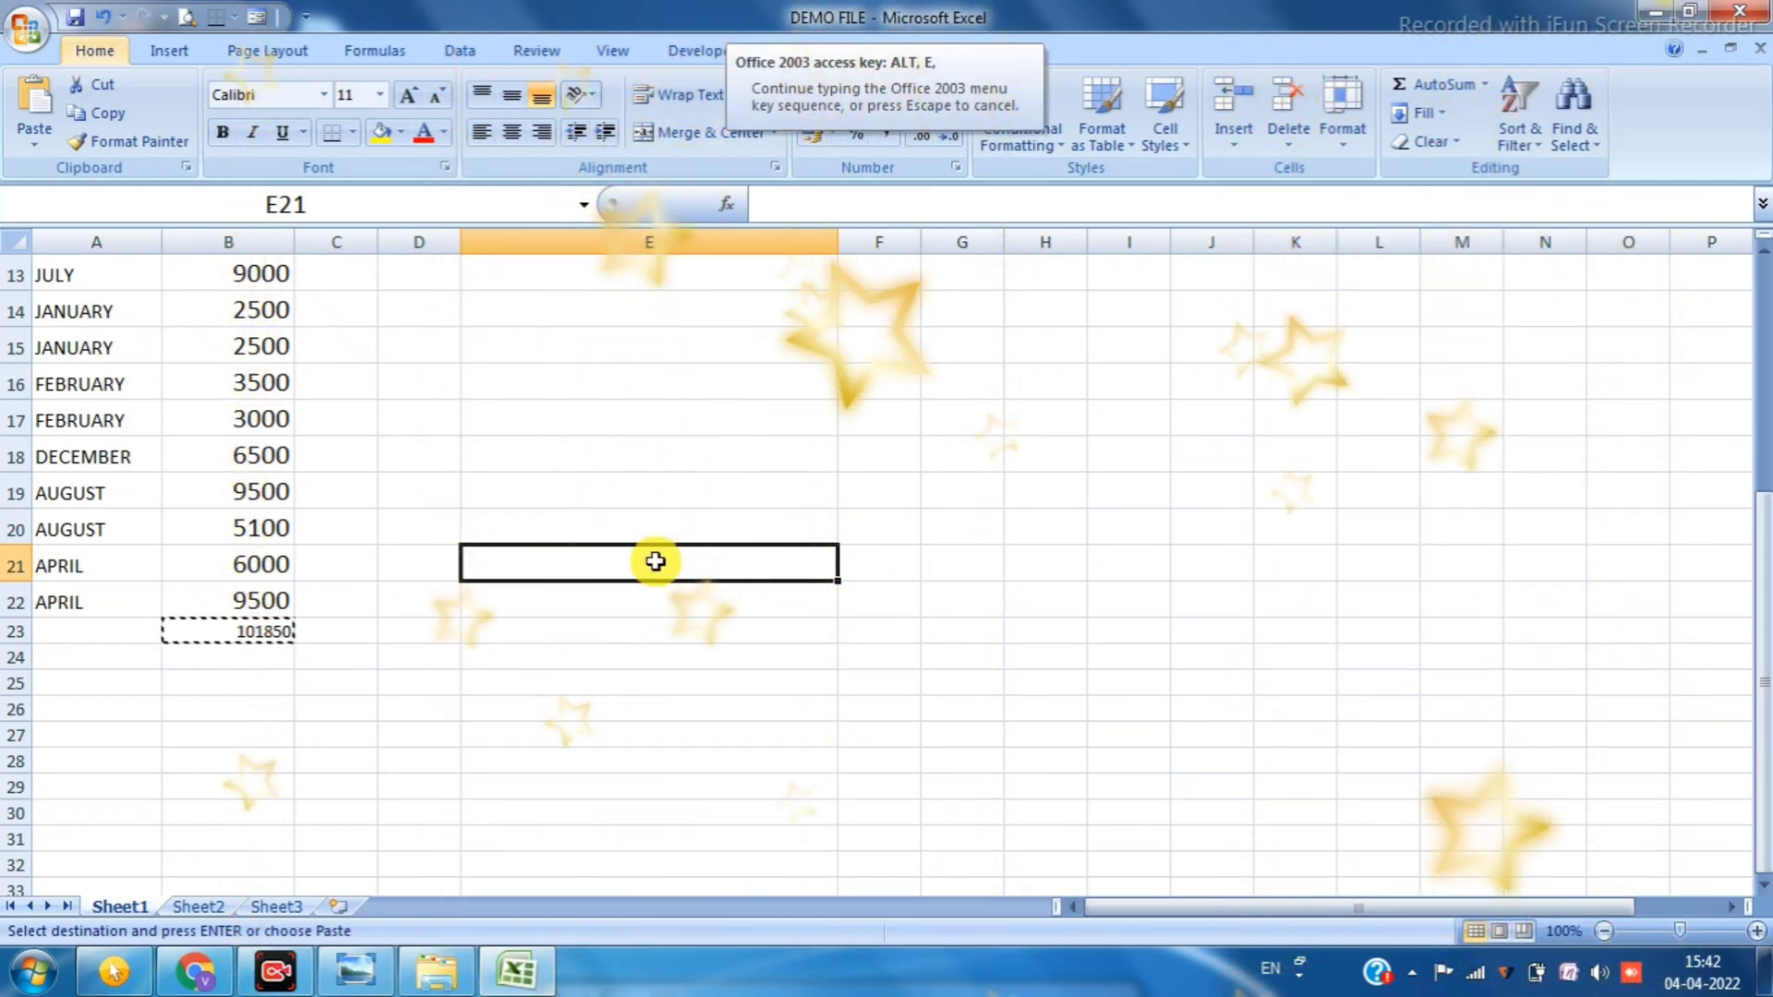
pyautogui.press('s')
pyautogui.press('v')
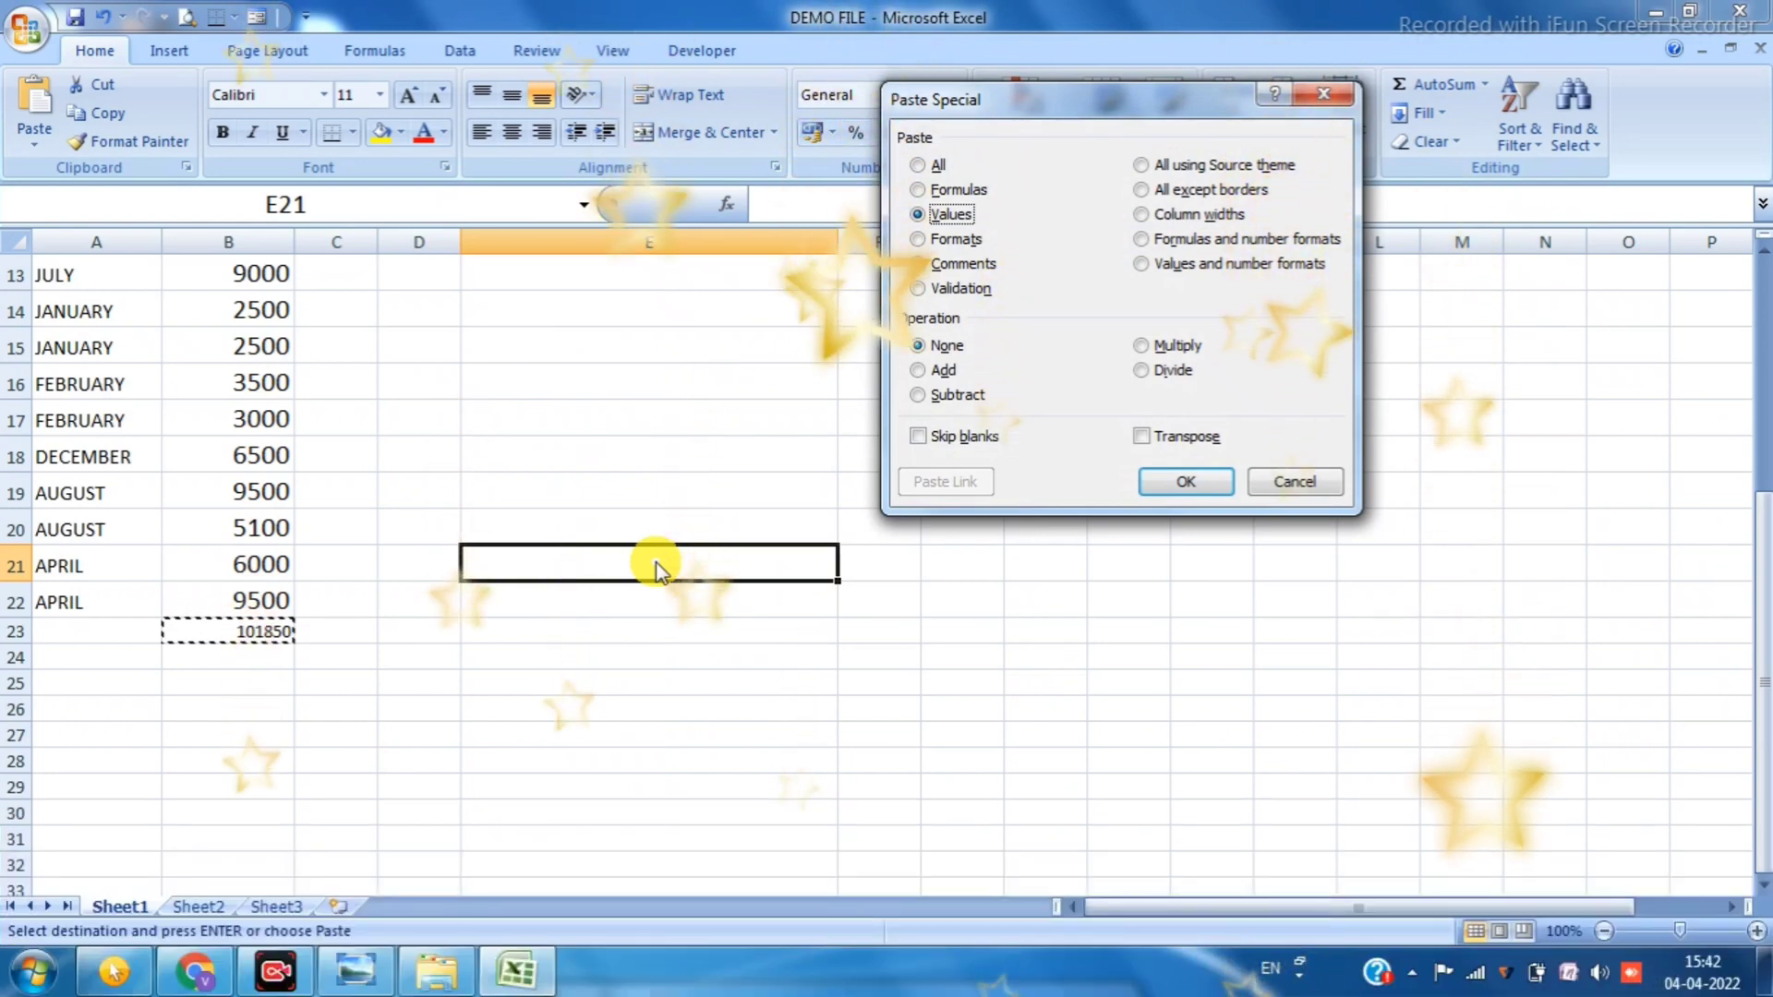
pyautogui.press('Return')
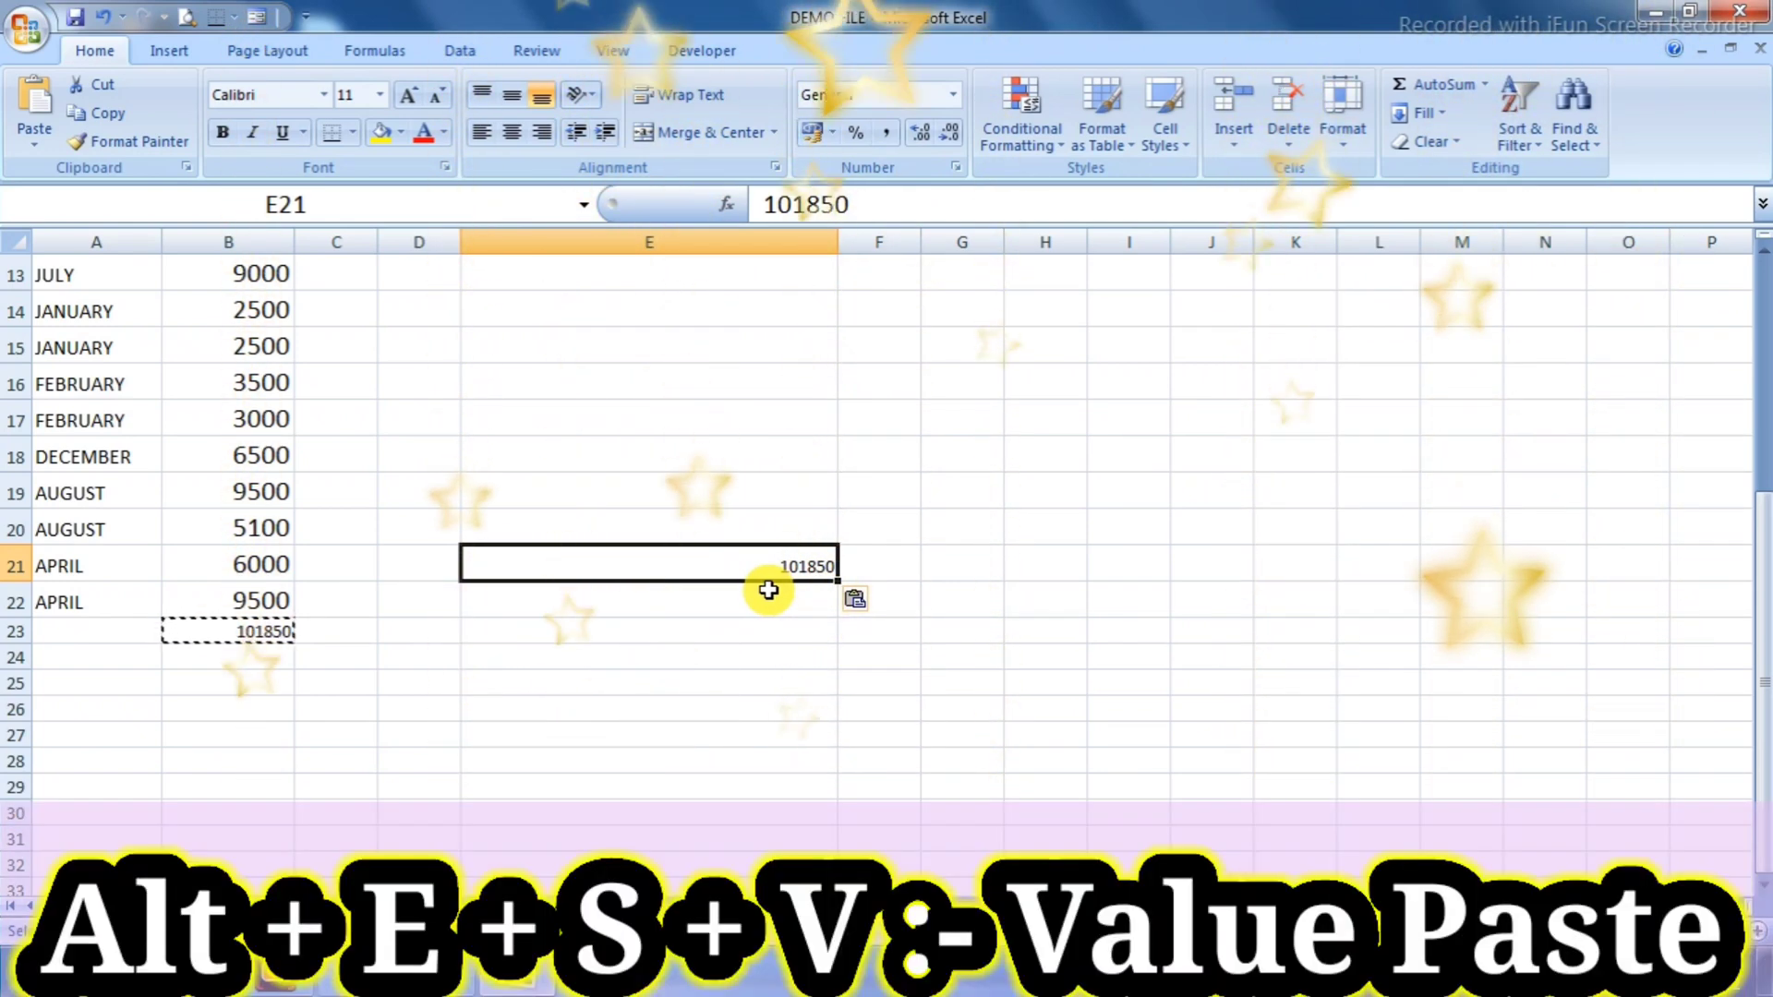
pyautogui.press('Delete')
pyautogui.click(609, 664)
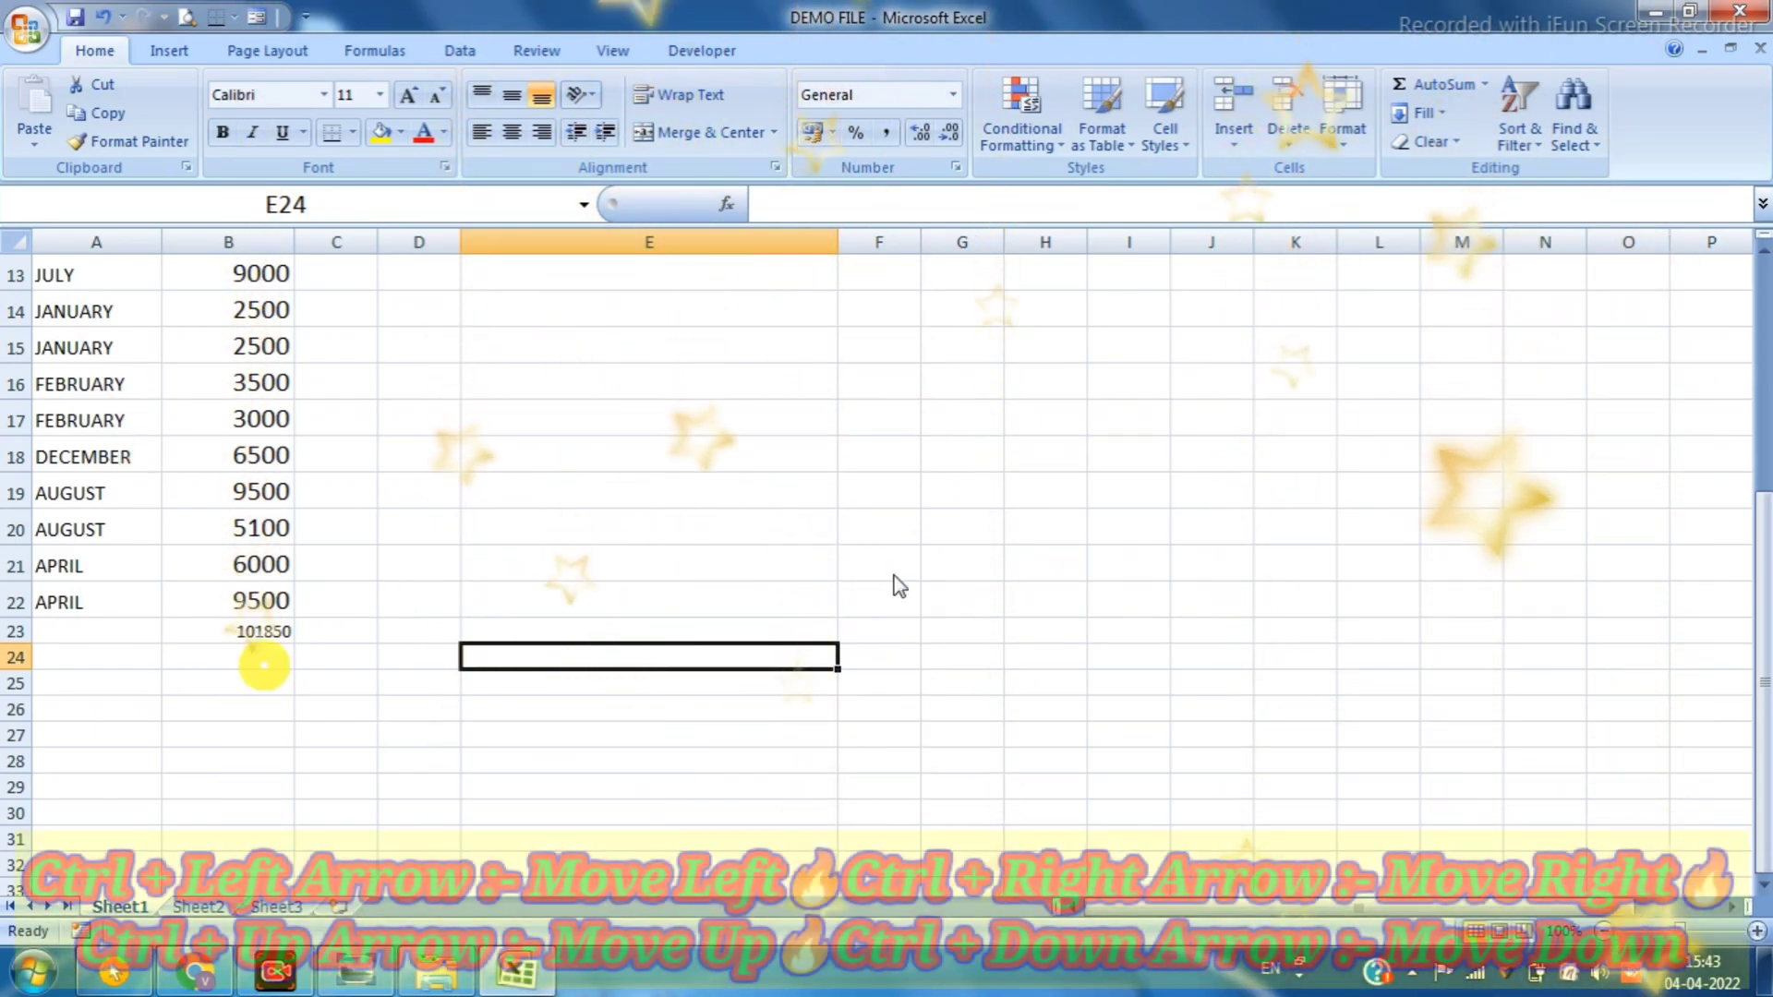
# Jump from cell A15 along row 15 to the sheet's last column, and return to A15
pyautogui.click(466, 393)
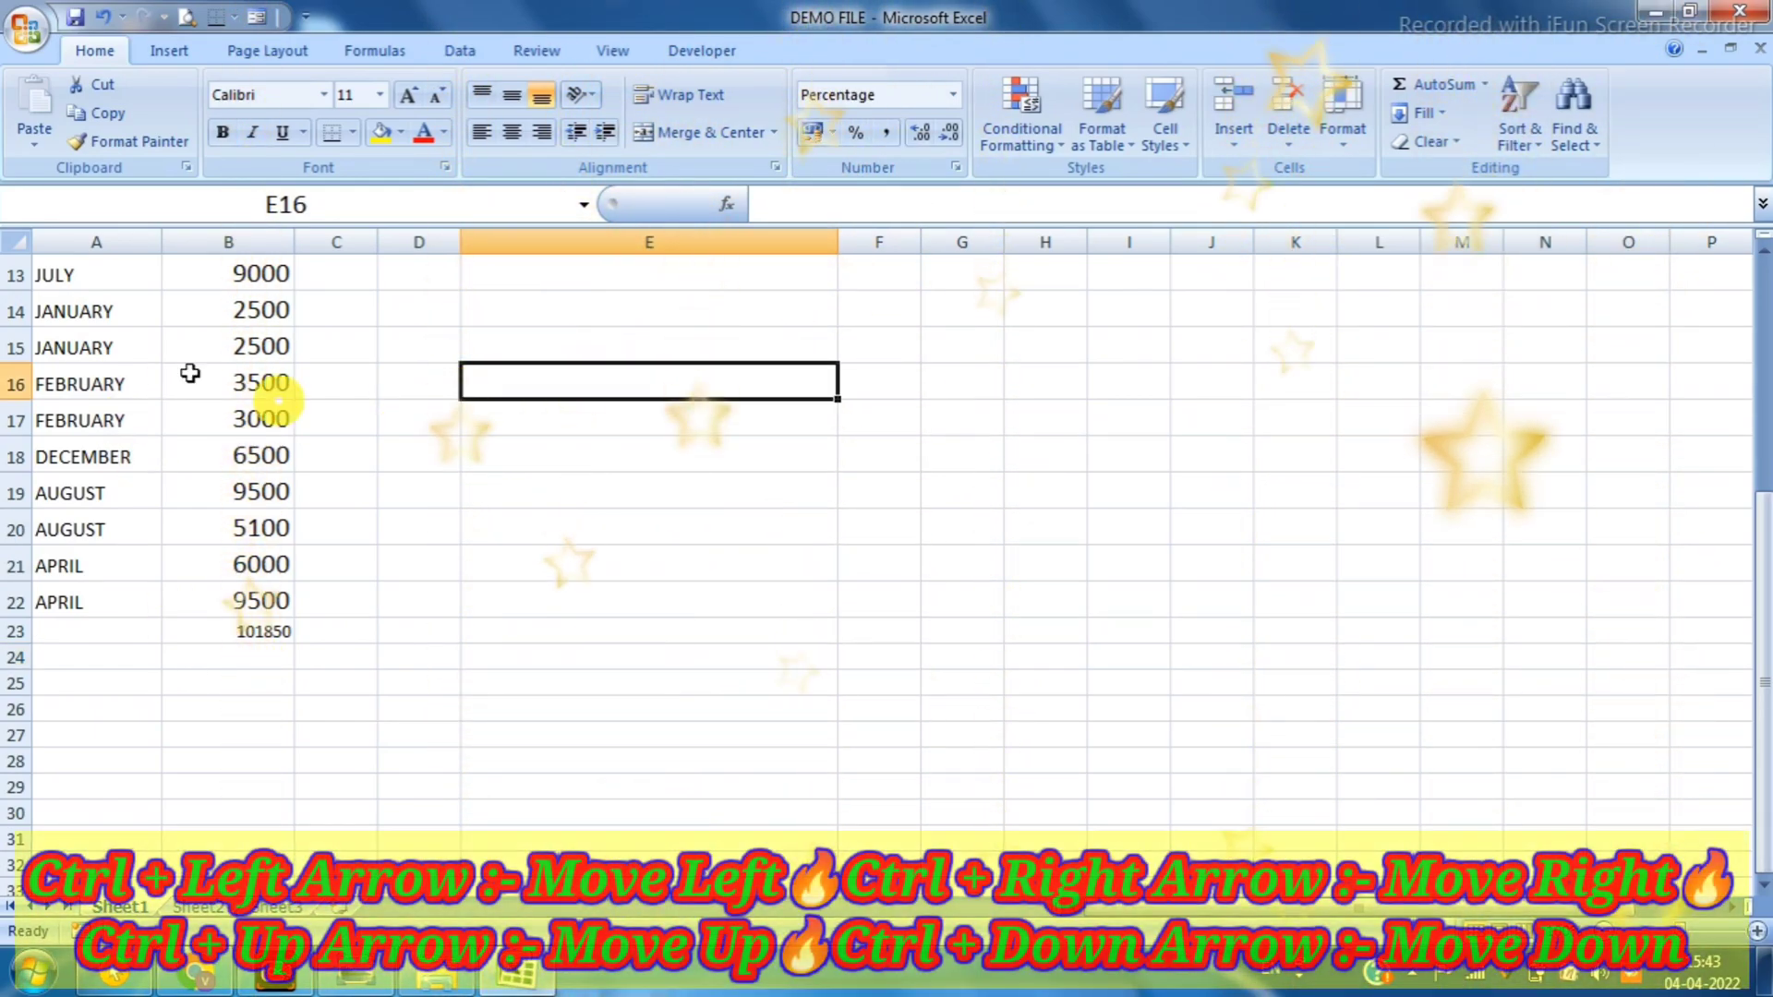
pyautogui.click(63, 349)
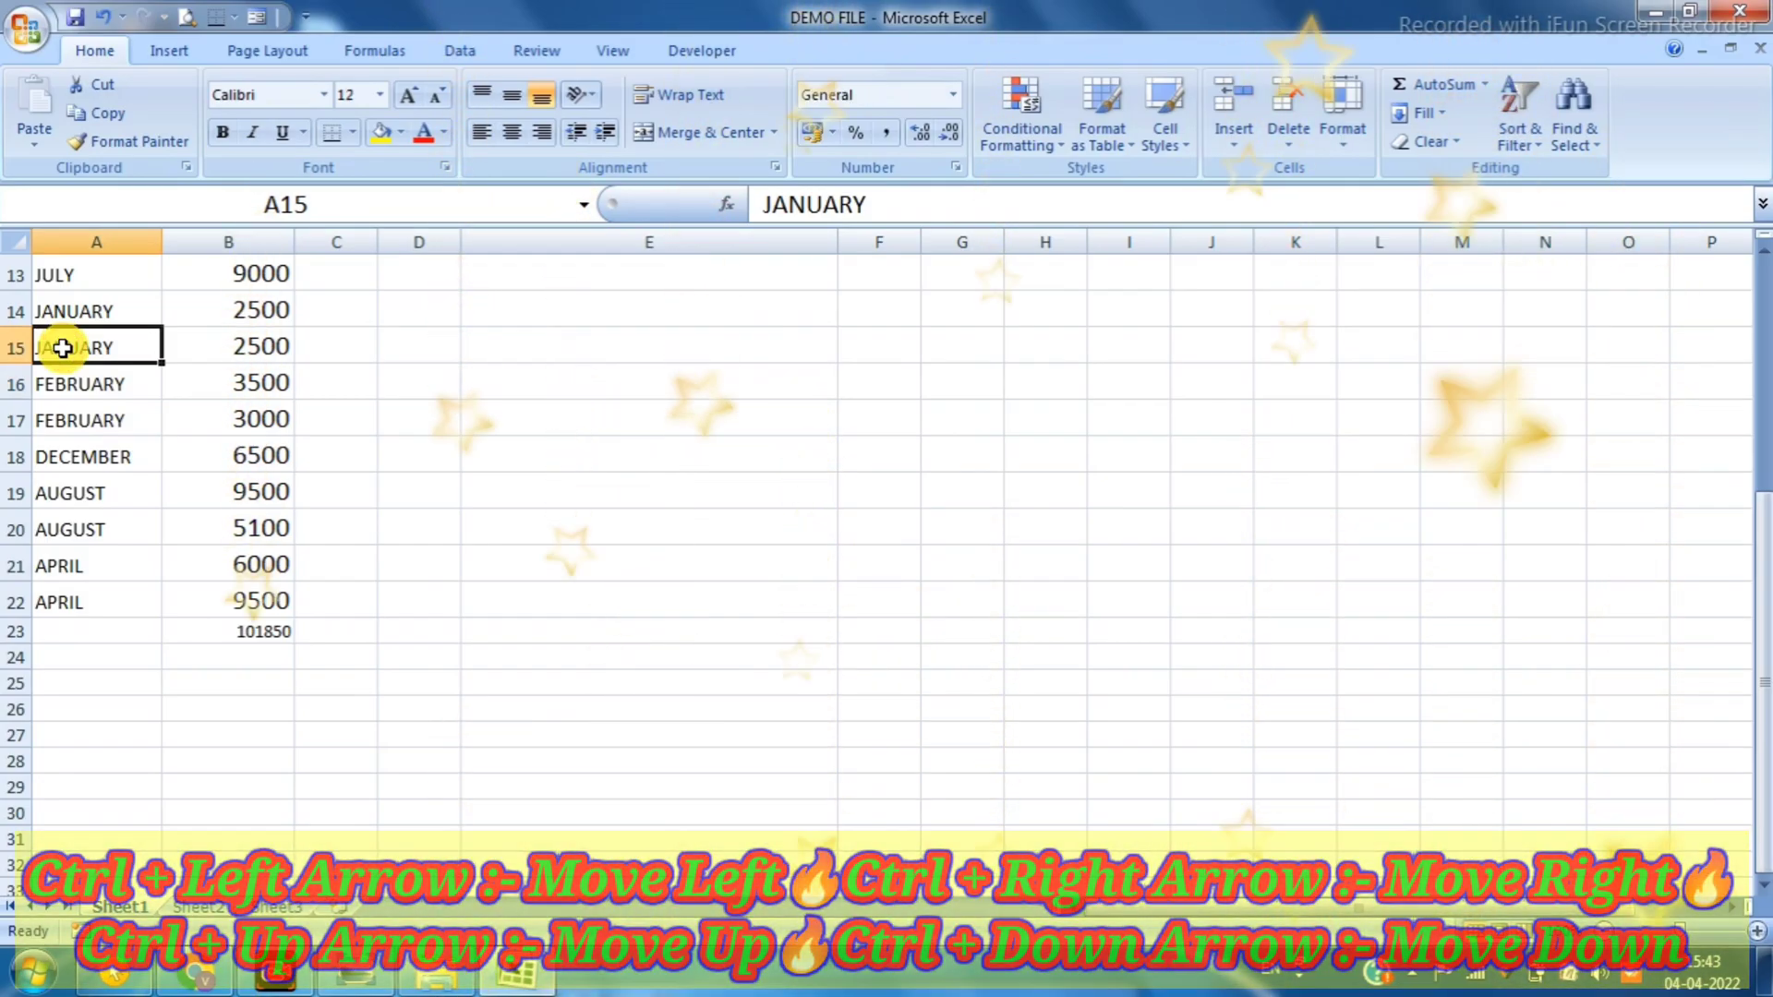
pyautogui.hotkey('ctrl', 'Right')
pyautogui.hotkey('ctrl', 'Right')
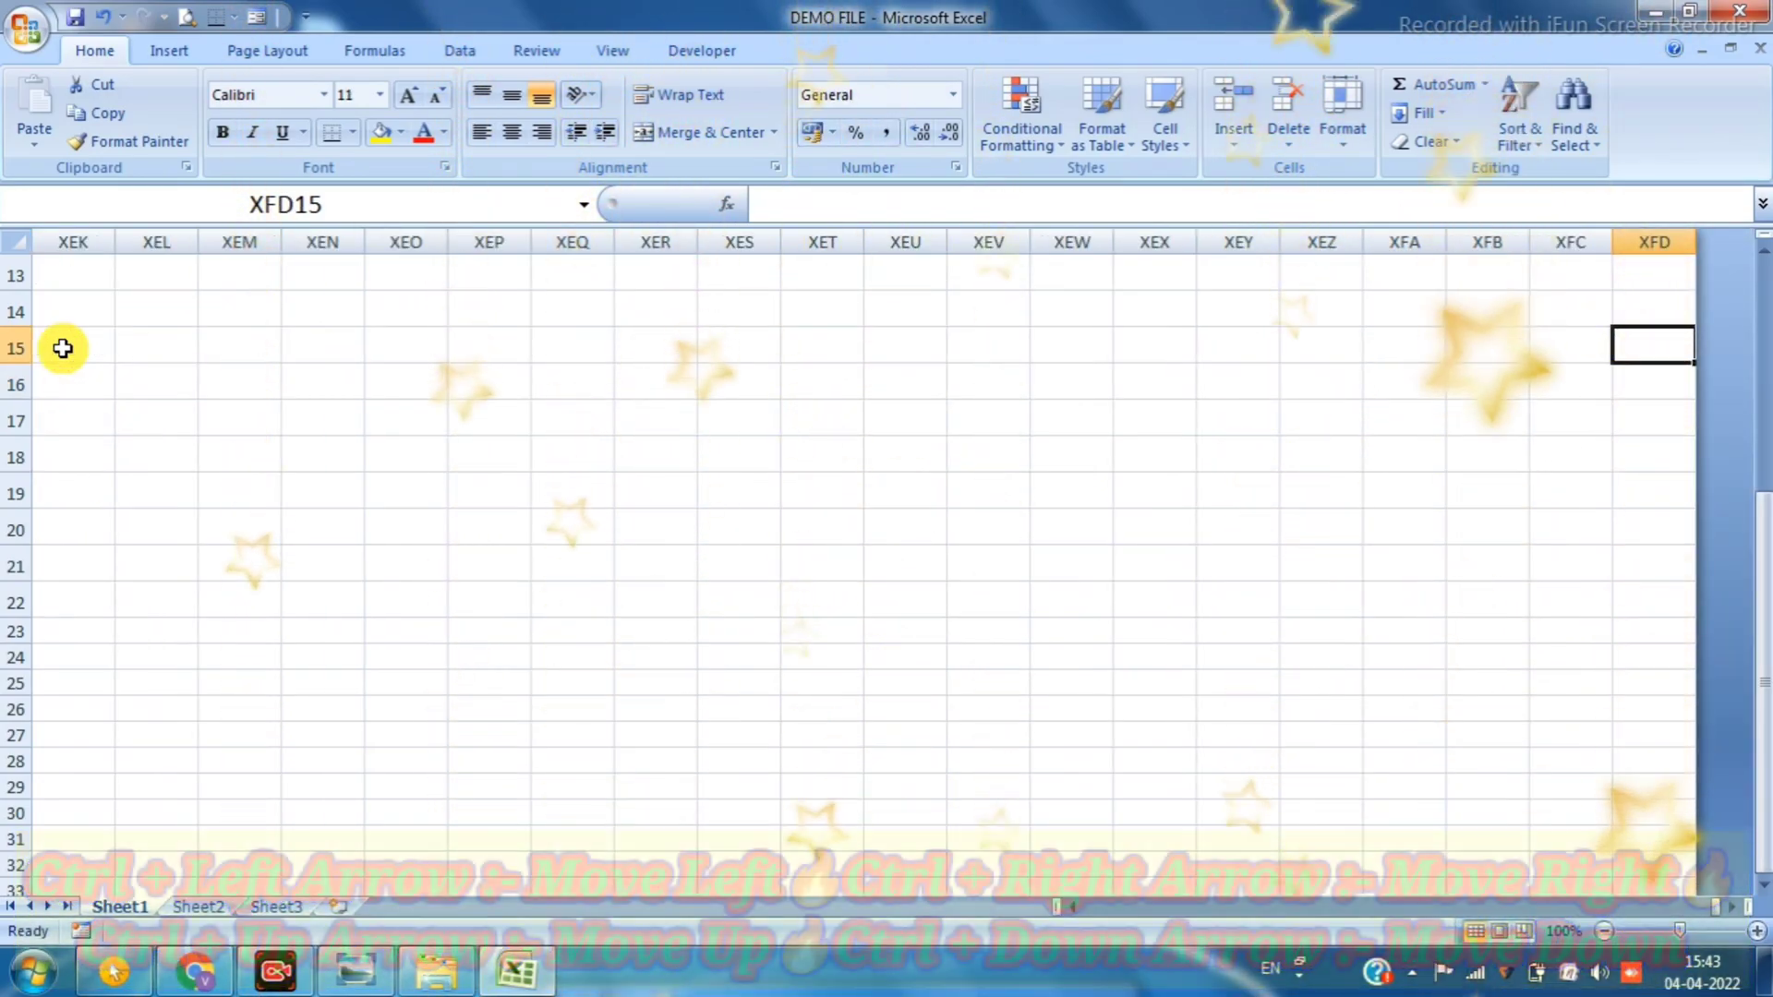
pyautogui.hotkey('ctrl', 'Left')
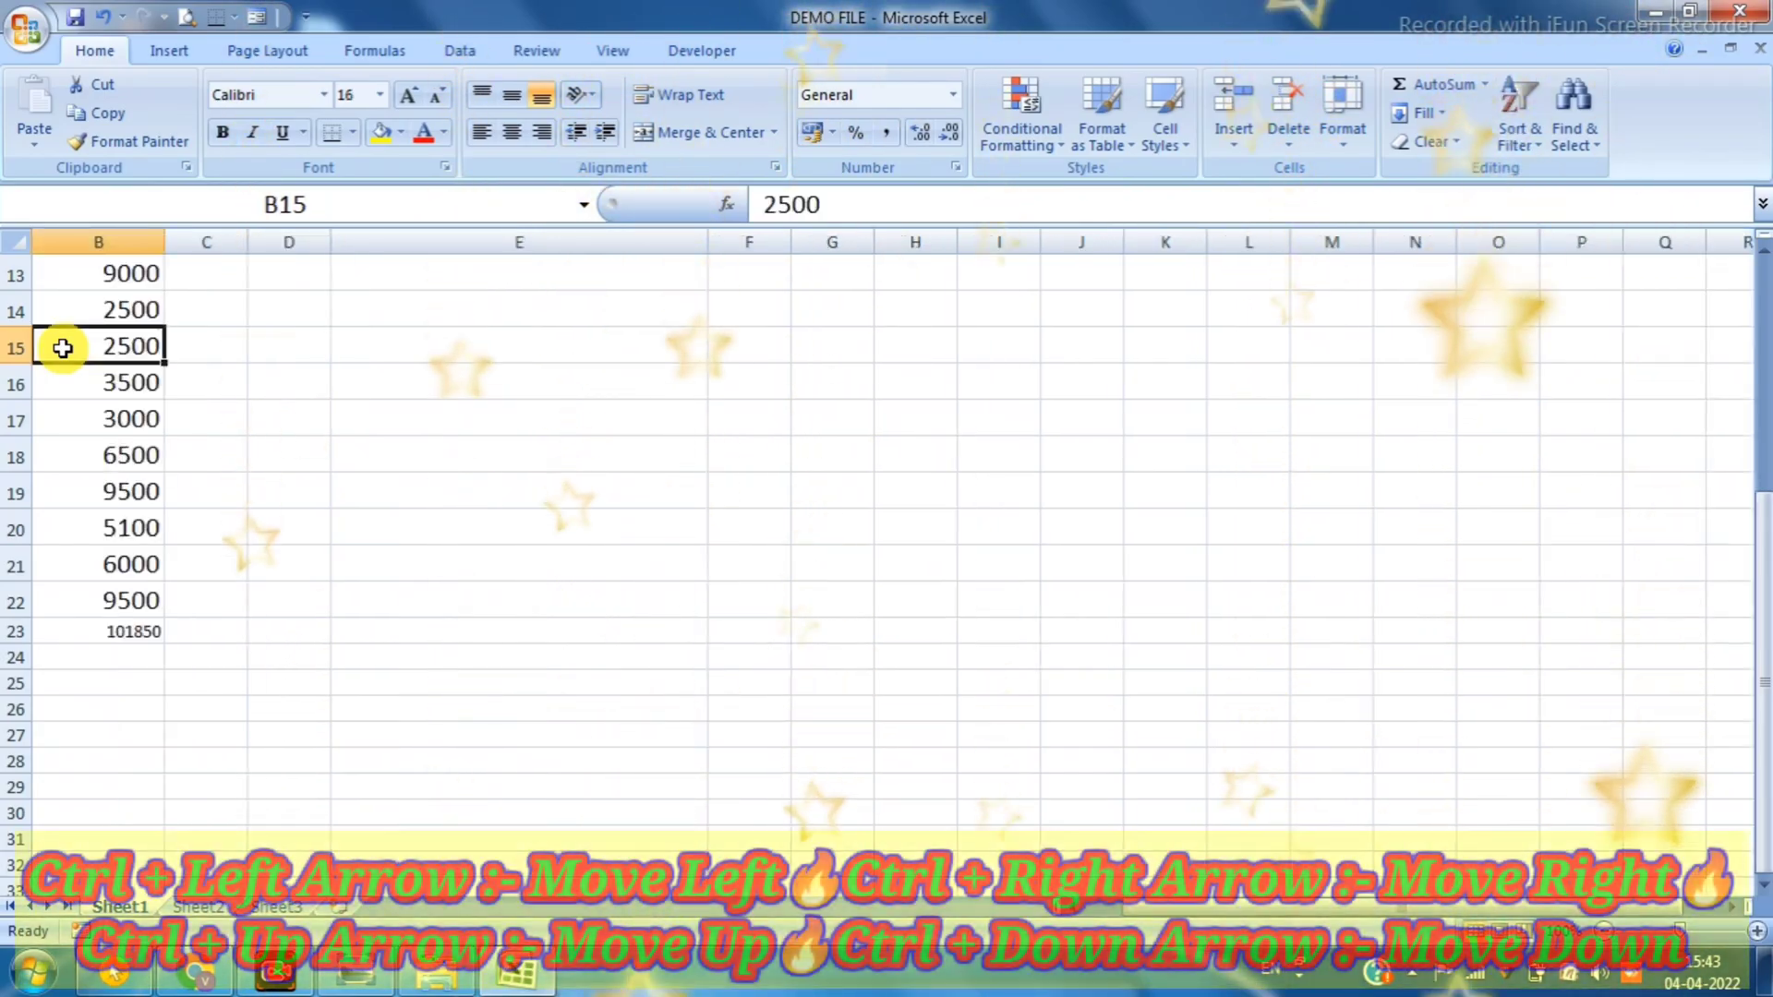
pyautogui.hotkey('ctrl', 'Left')
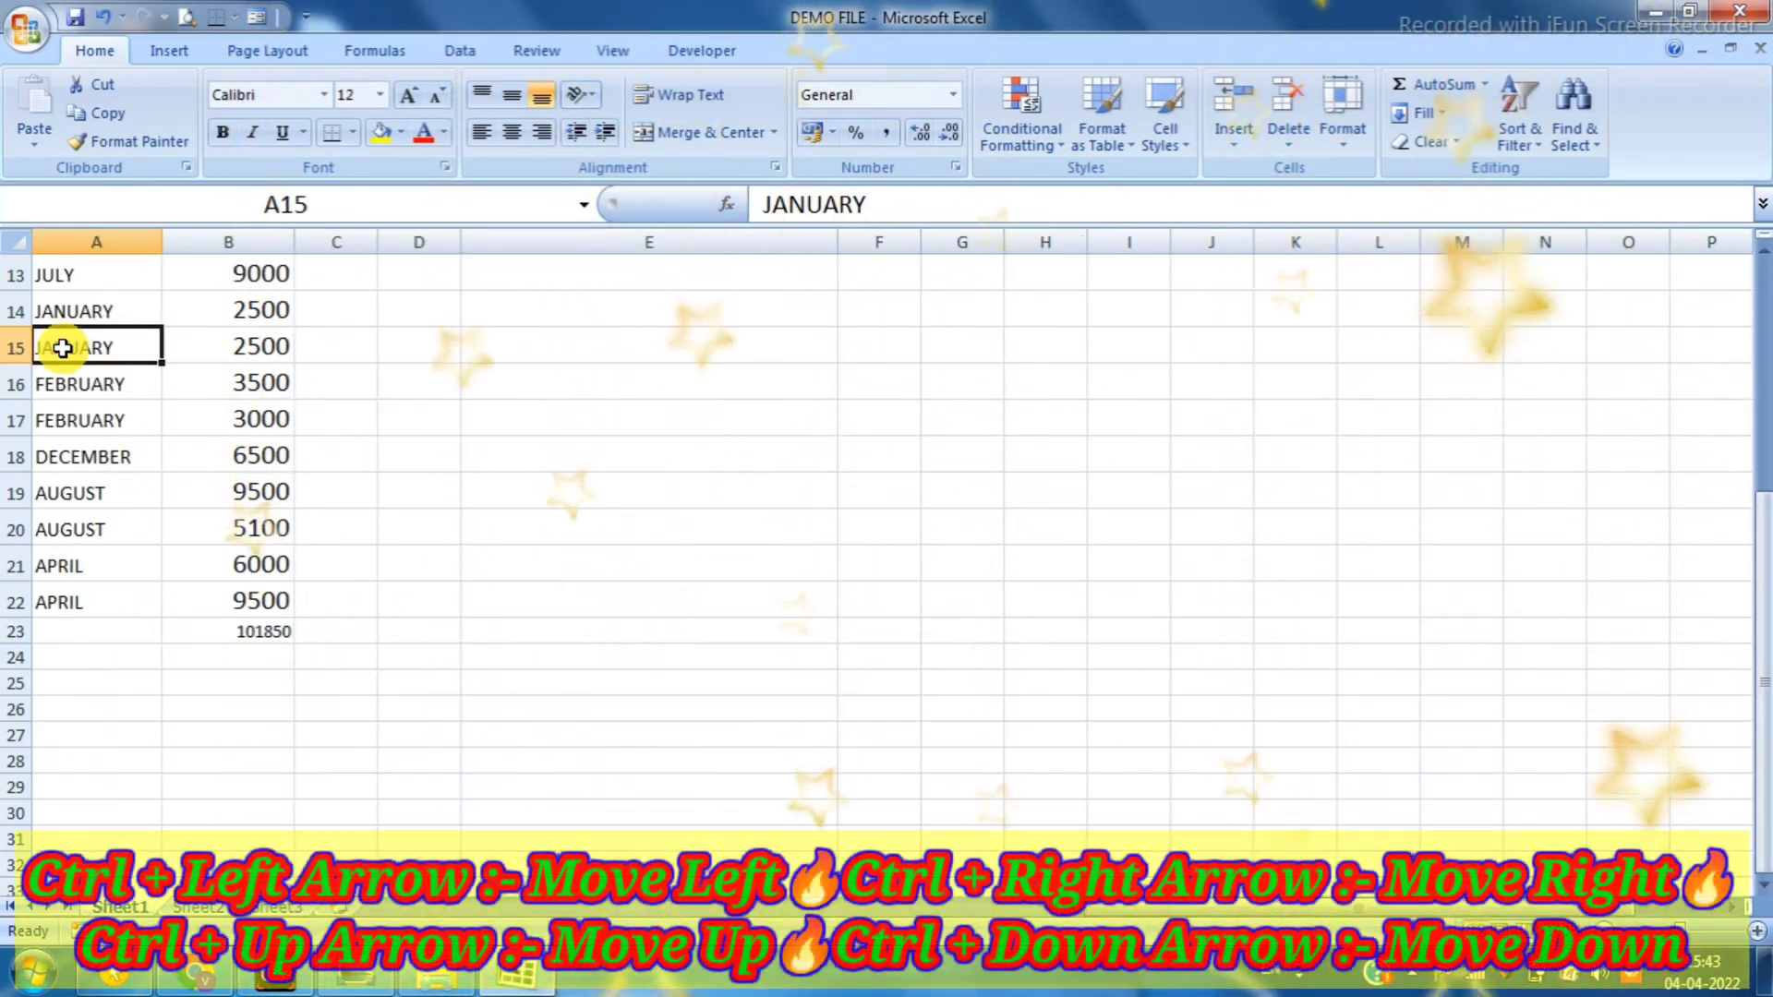
# Jump down column A to the end of the data and the sheet's last row, and return to header cell A1
pyautogui.hotkey('ctrl', 'Down')
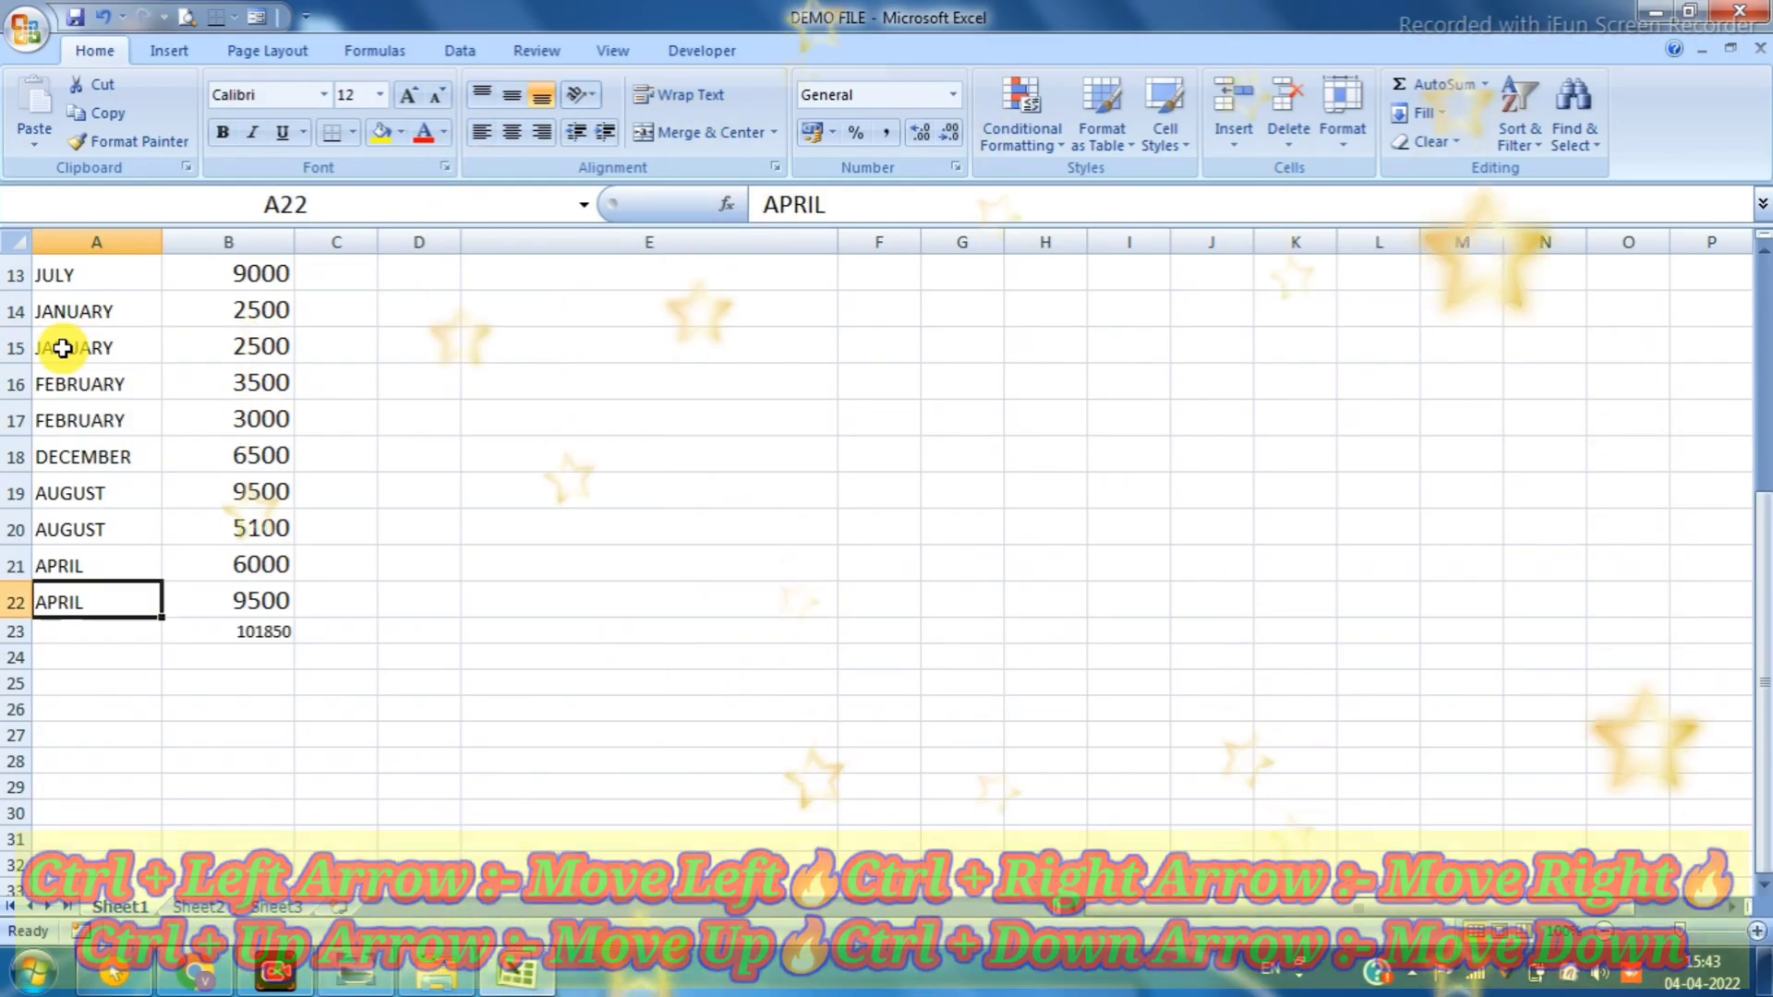
pyautogui.hotkey('ctrl', 'Down')
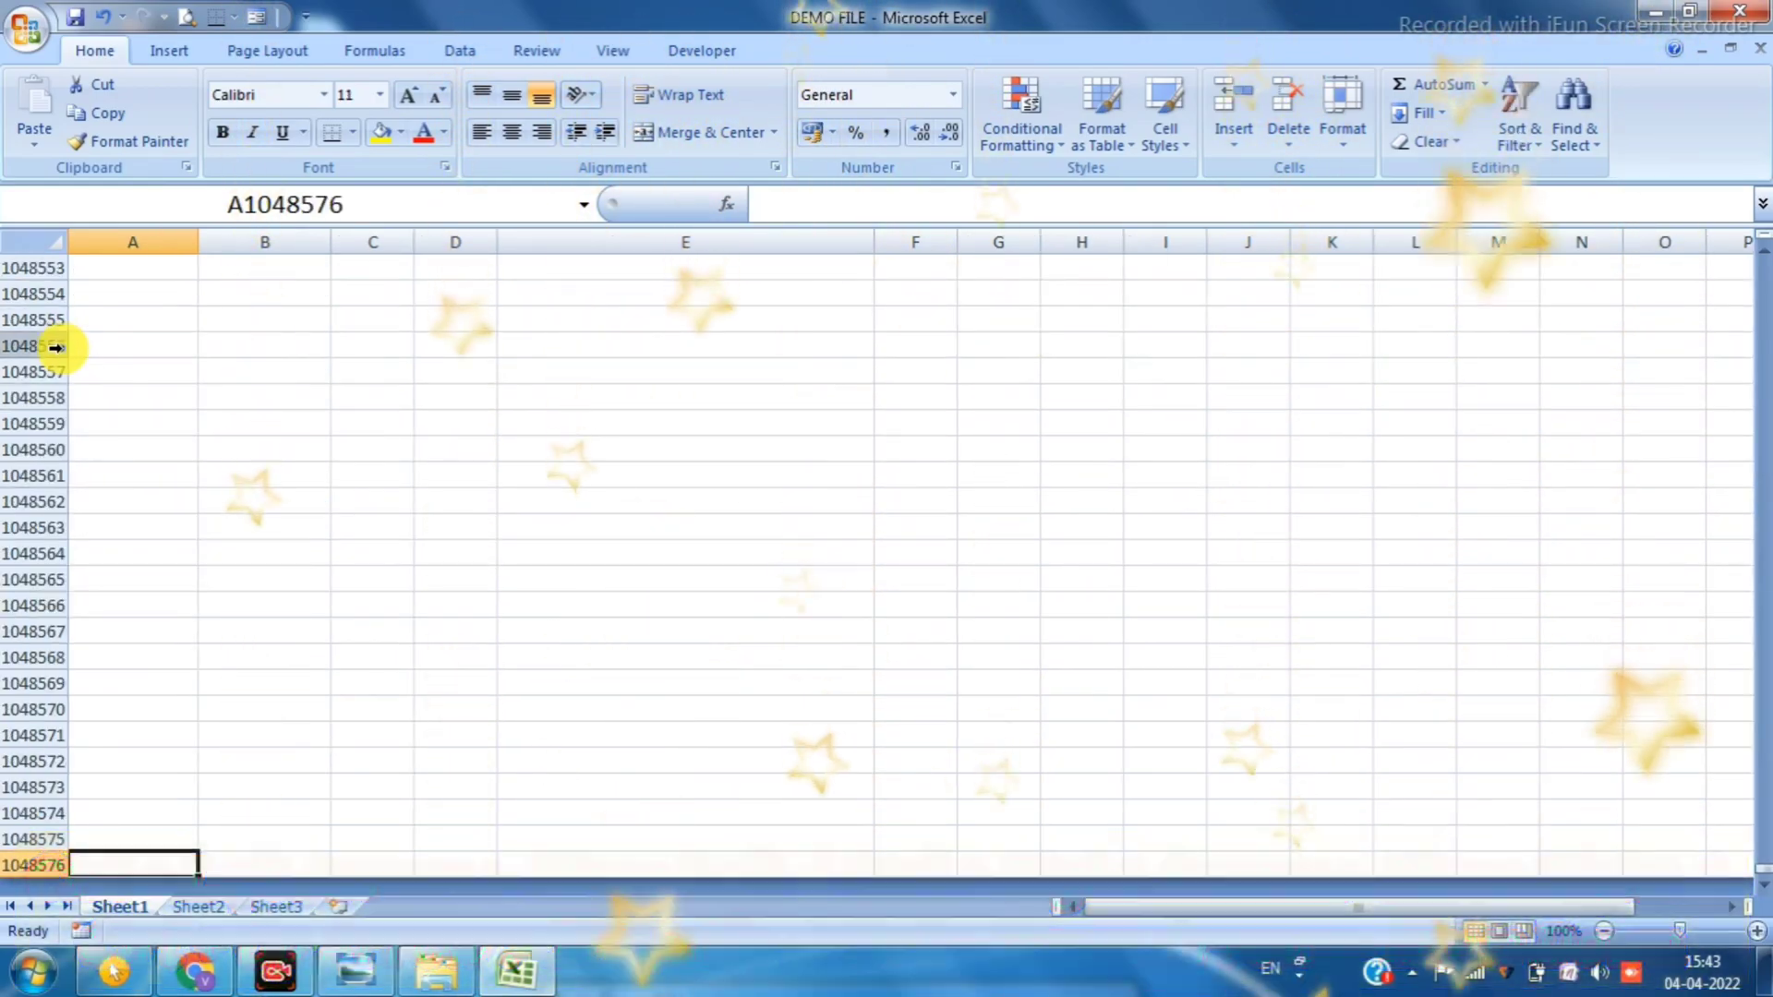
pyautogui.hotkey('ctrl', 'Up')
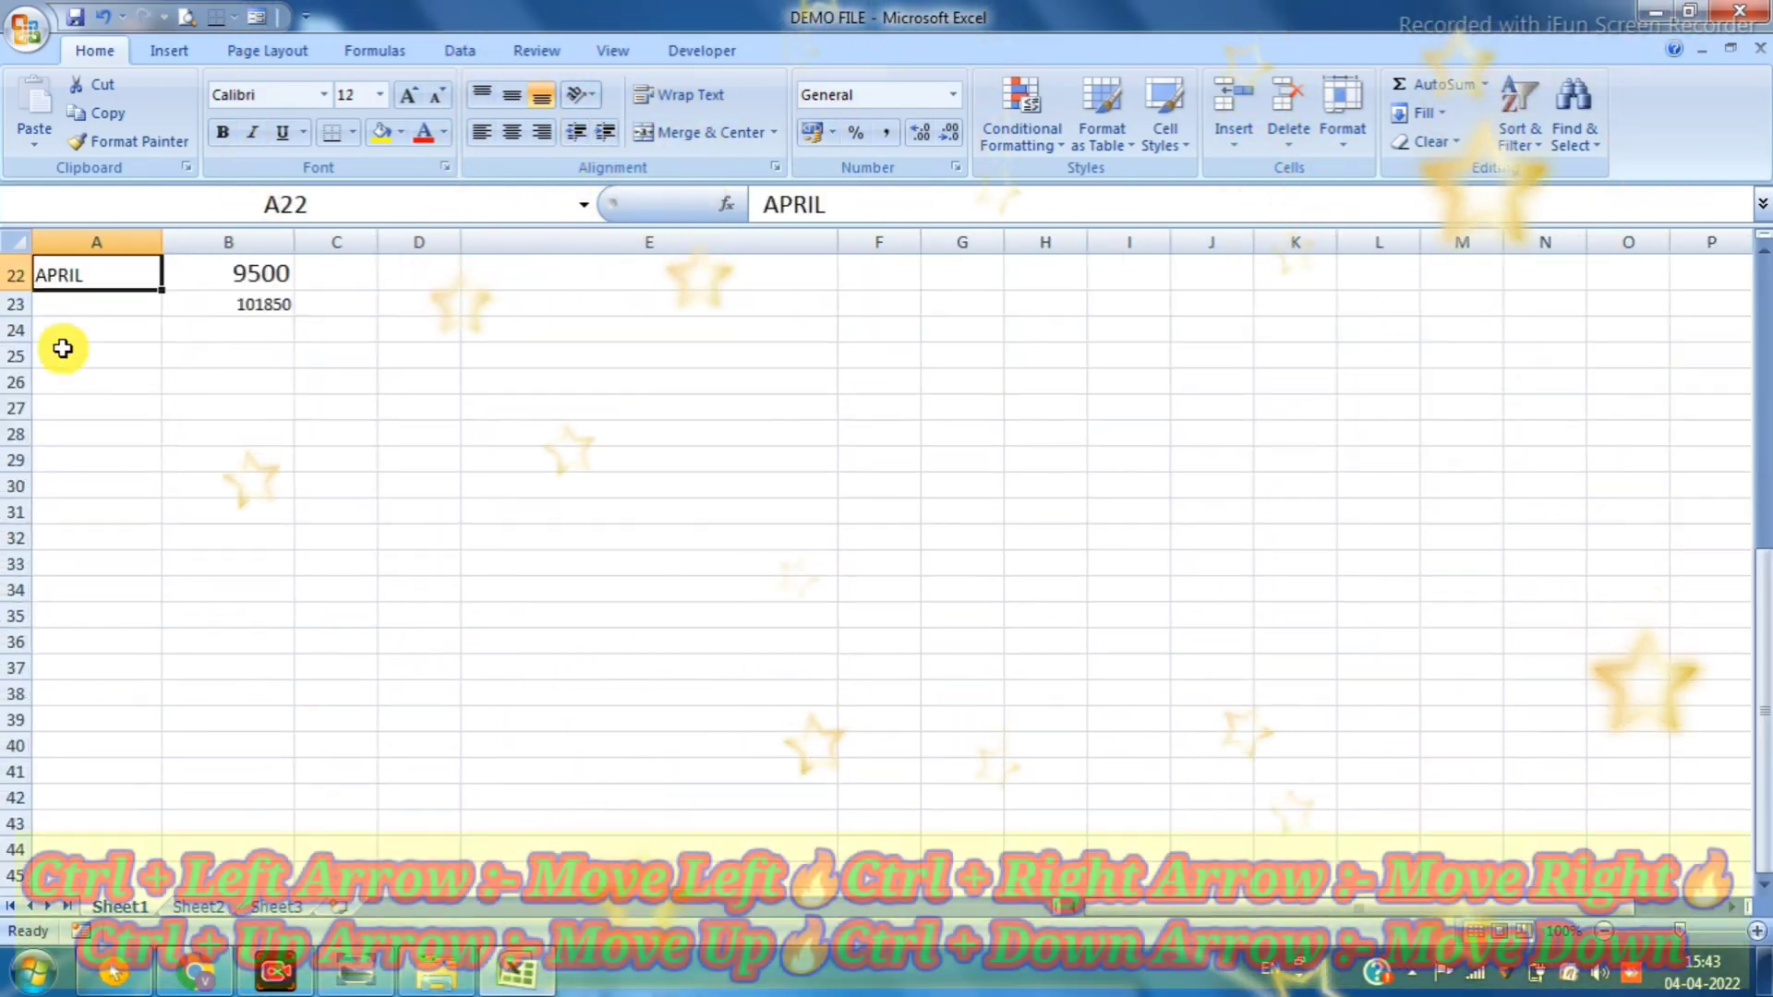
pyautogui.hotkey('ctrl', 'Up')
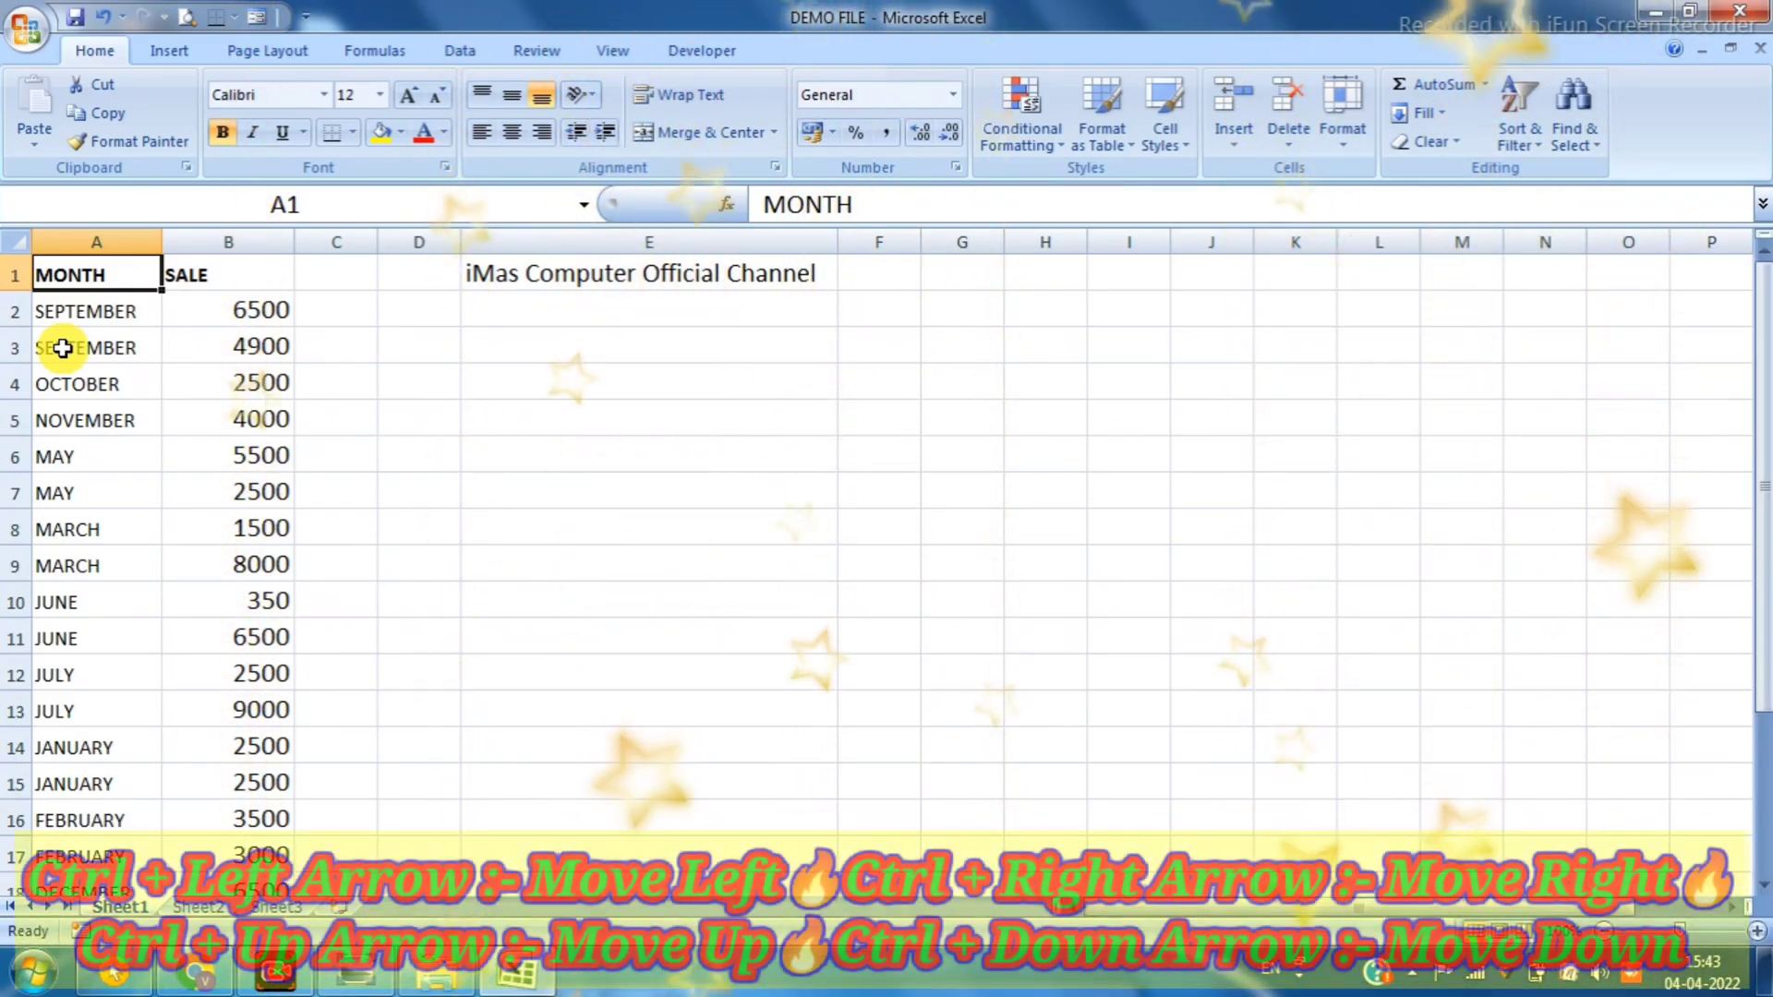
# Go to cell C9 and extend the selection leftward across row 9 to column A, and shrink it back
pyautogui.click(62, 348)
pyautogui.press('Down')
pyautogui.press('Down')
pyautogui.press('Down')
pyautogui.press('Down')
pyautogui.press('Down')
pyautogui.press('Down')
pyautogui.press('Right')
pyautogui.press('Right')
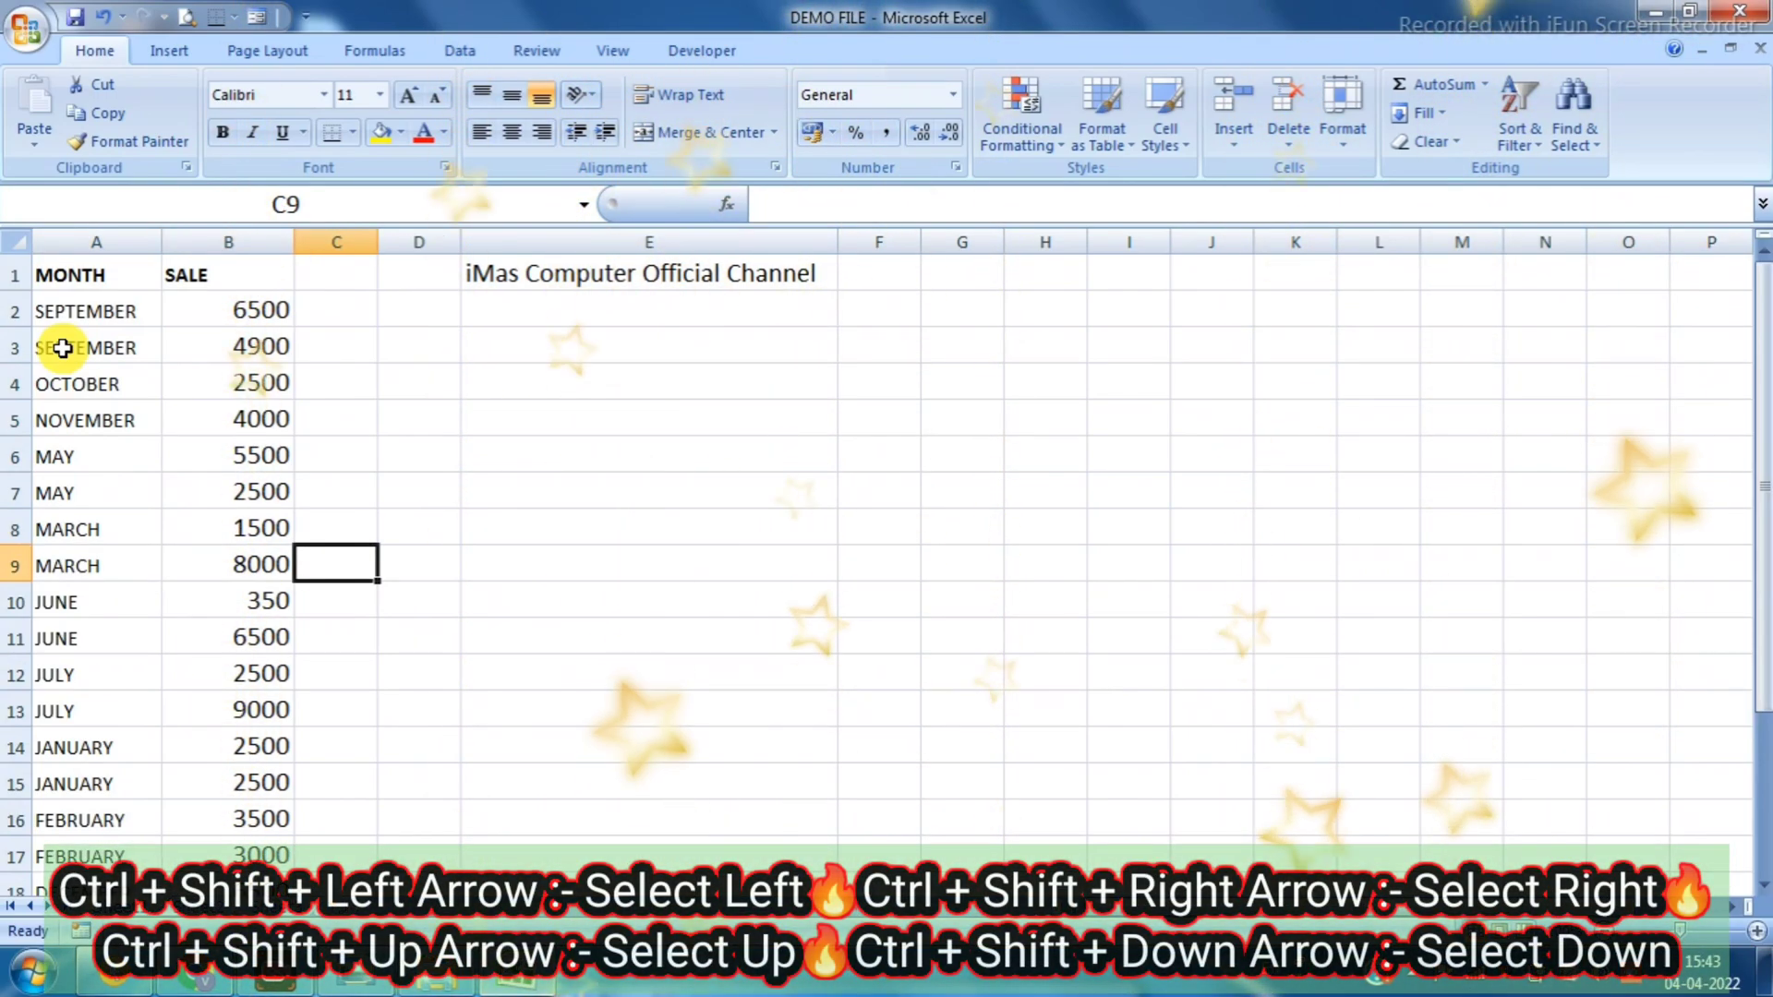
pyautogui.hotkey('ctrl', 'shift', 'Left')
pyautogui.hotkey('ctrl', 'shift', 'Left')
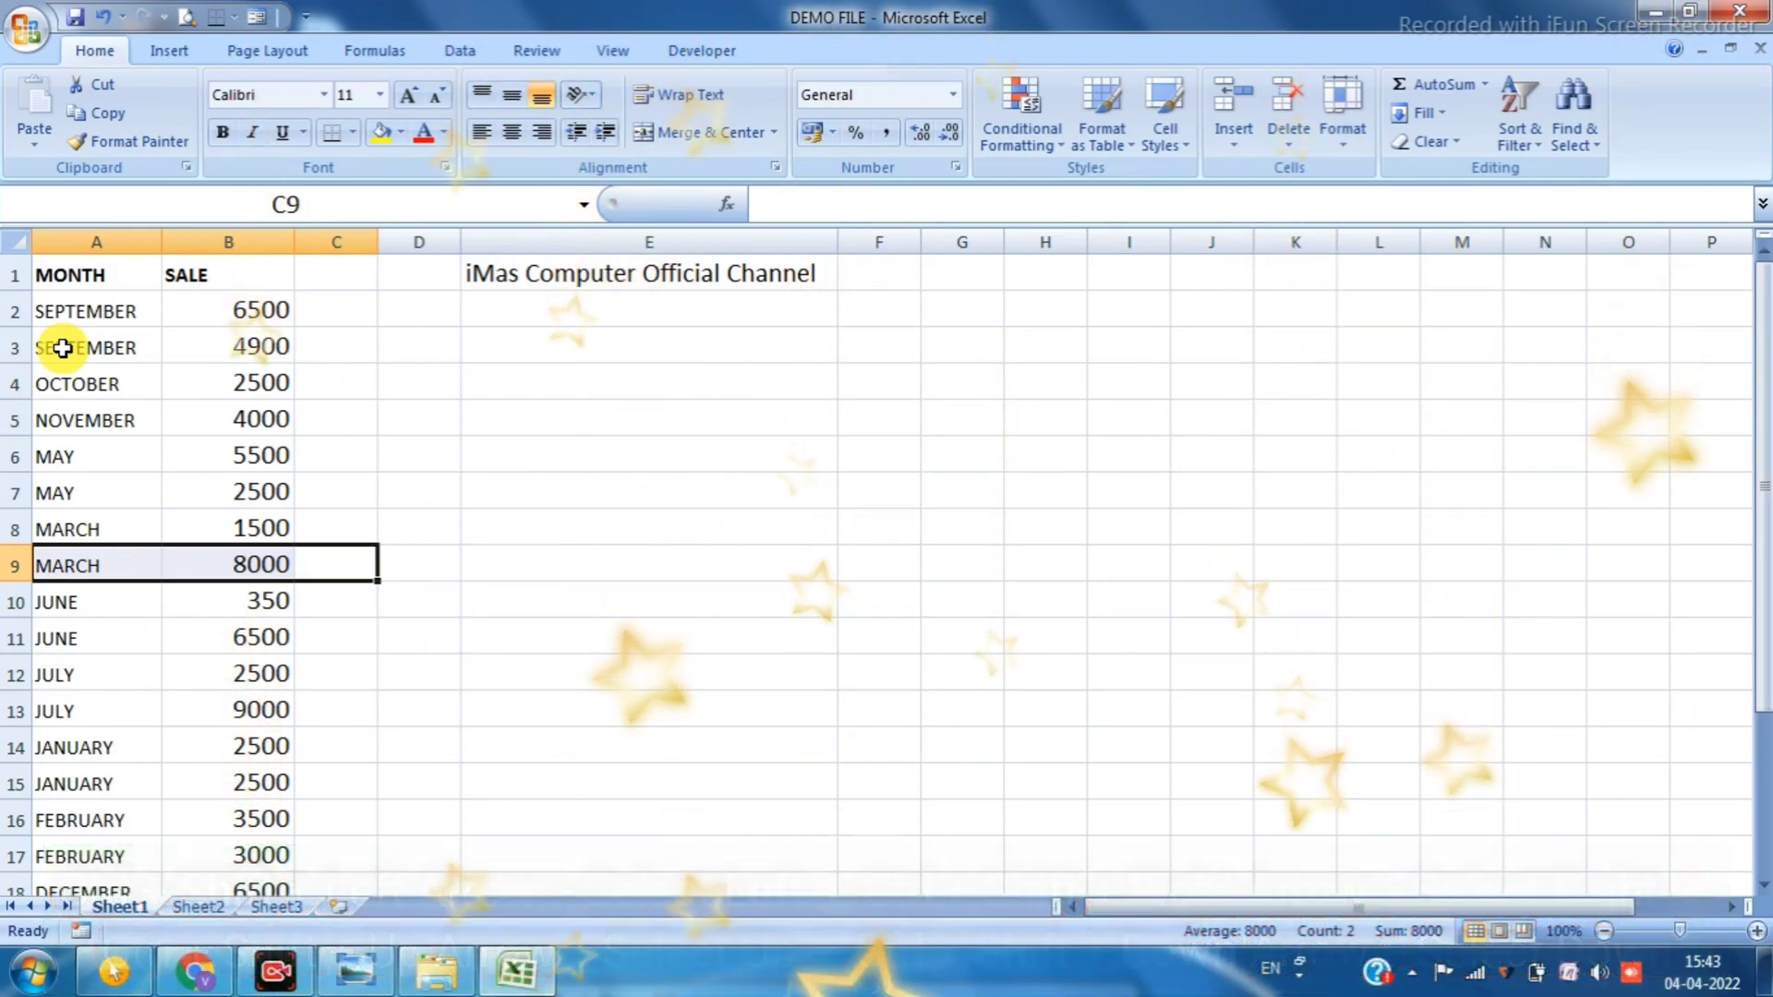
pyautogui.hotkey('shift', 'Right')
pyautogui.hotkey('shift', 'Right')
# Extend the selection from cell B9 up to the SALE header, and move down to cell B10
pyautogui.press('Left')
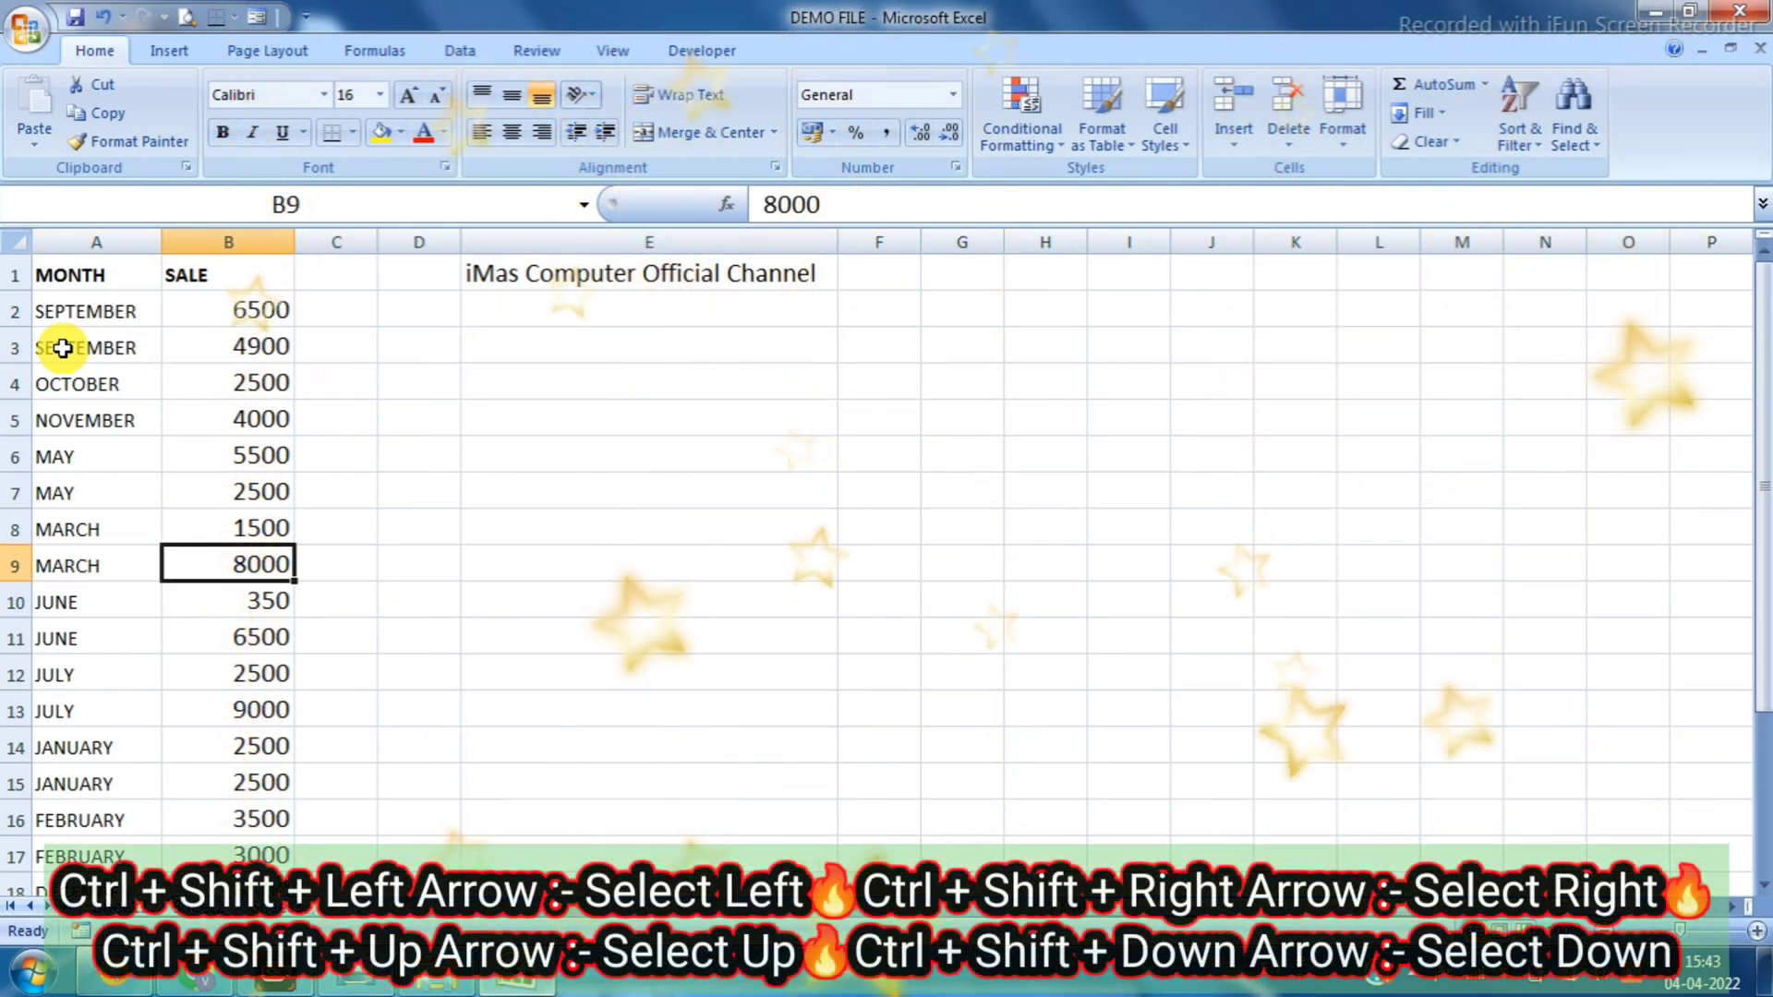
pyautogui.hotkey('ctrl', 'shift', 'Up')
pyautogui.press('Down')
pyautogui.press('Down')
pyautogui.press('Down')
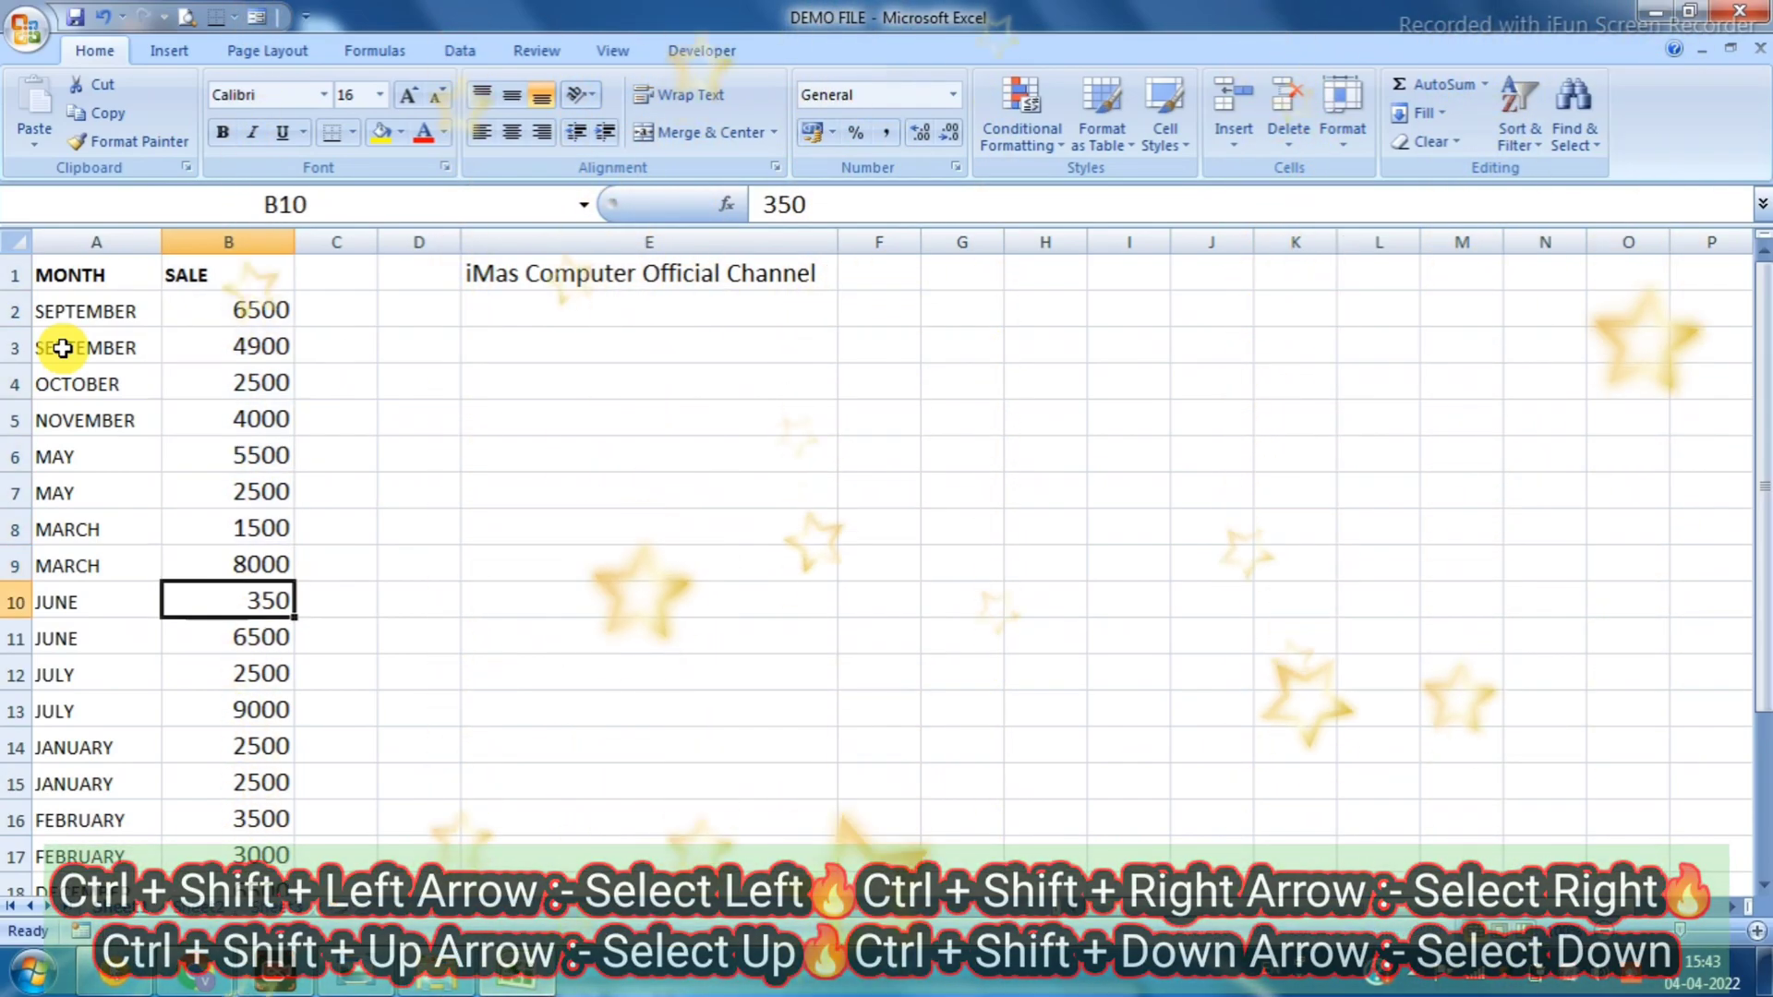
# Go to cell B9 and extend the selection down column B to the end of the data in B23
pyautogui.press('Up')
pyautogui.press('Up')
pyautogui.press('Up')
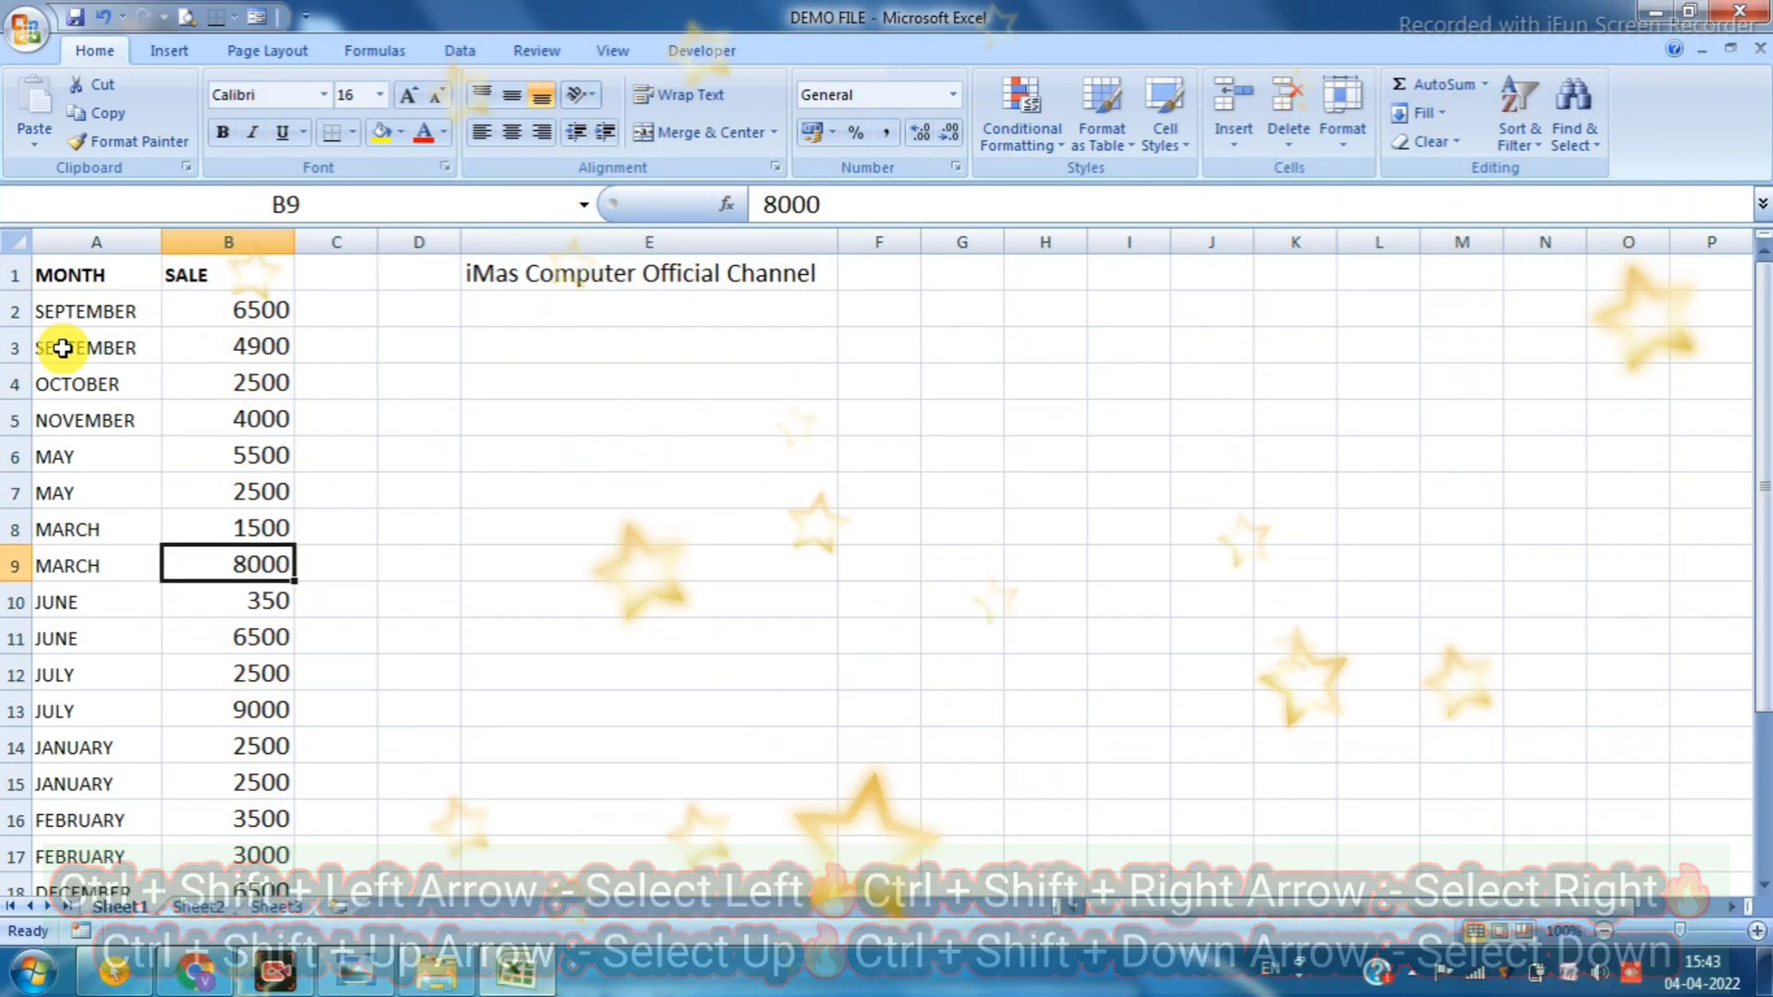
pyautogui.hotkey('ctrl', 'shift', 'Down')
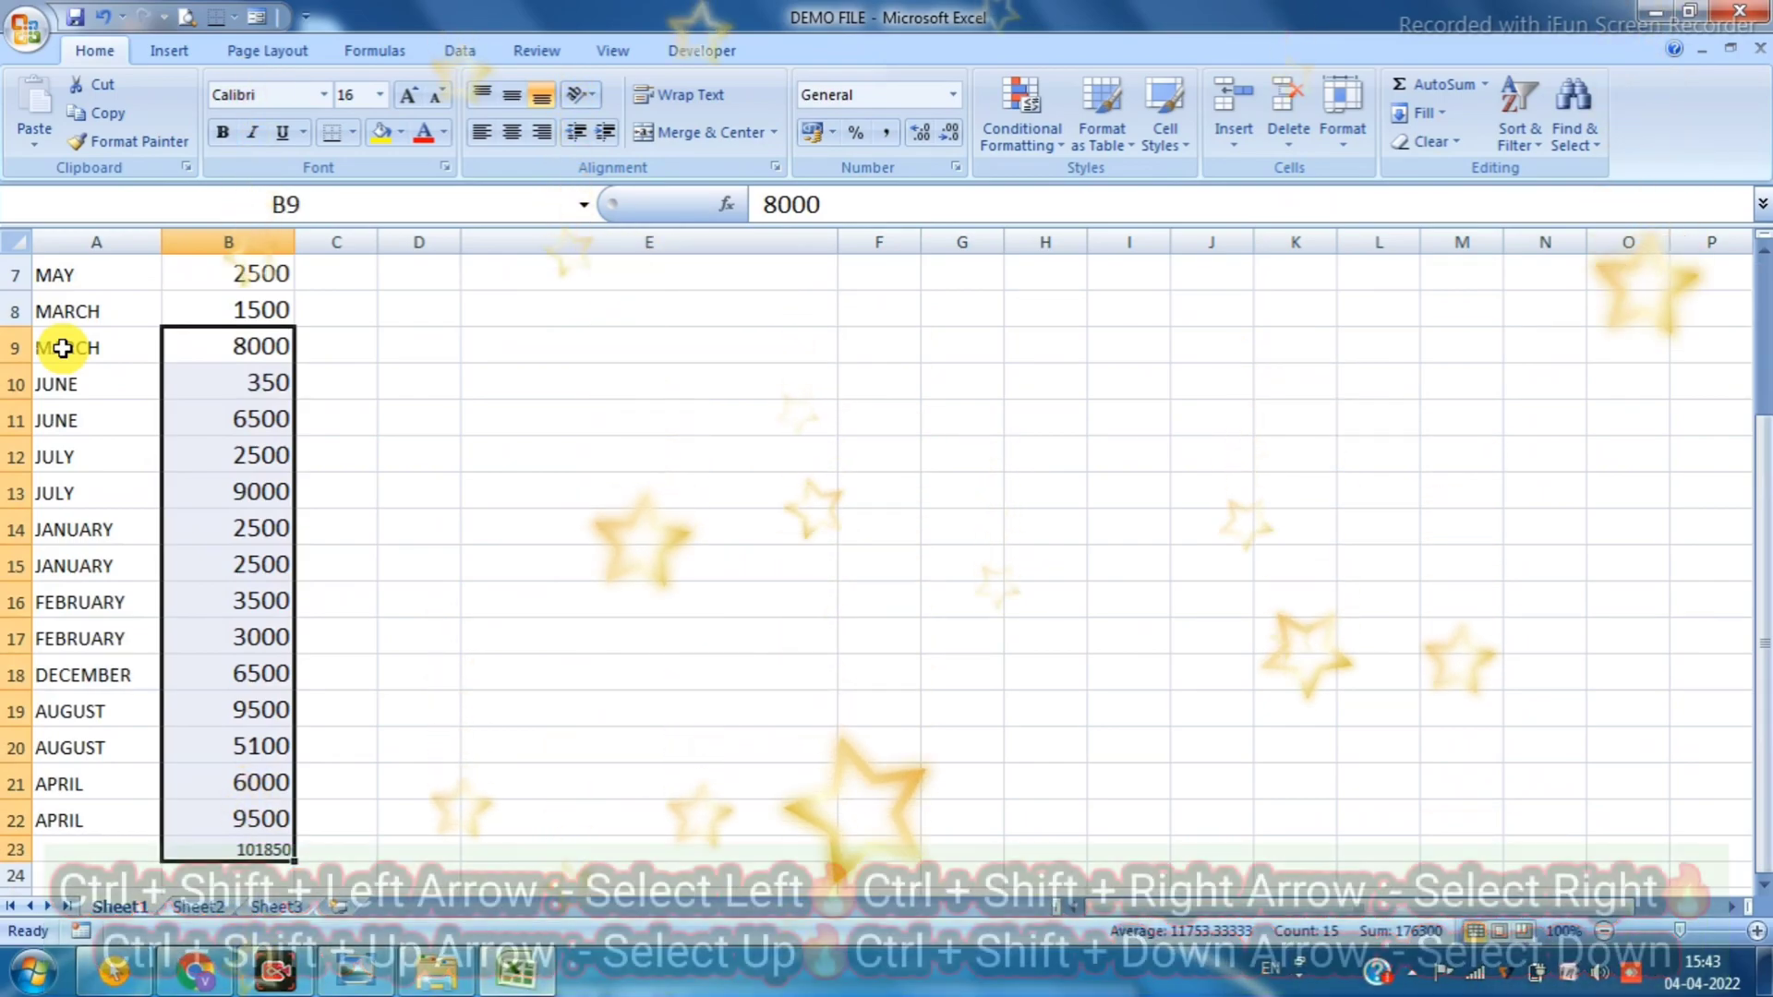
# Collapse the selection back to cell B9 and extend it leftward across row 9 to column A
pyautogui.press('Right')
pyautogui.press('Left')
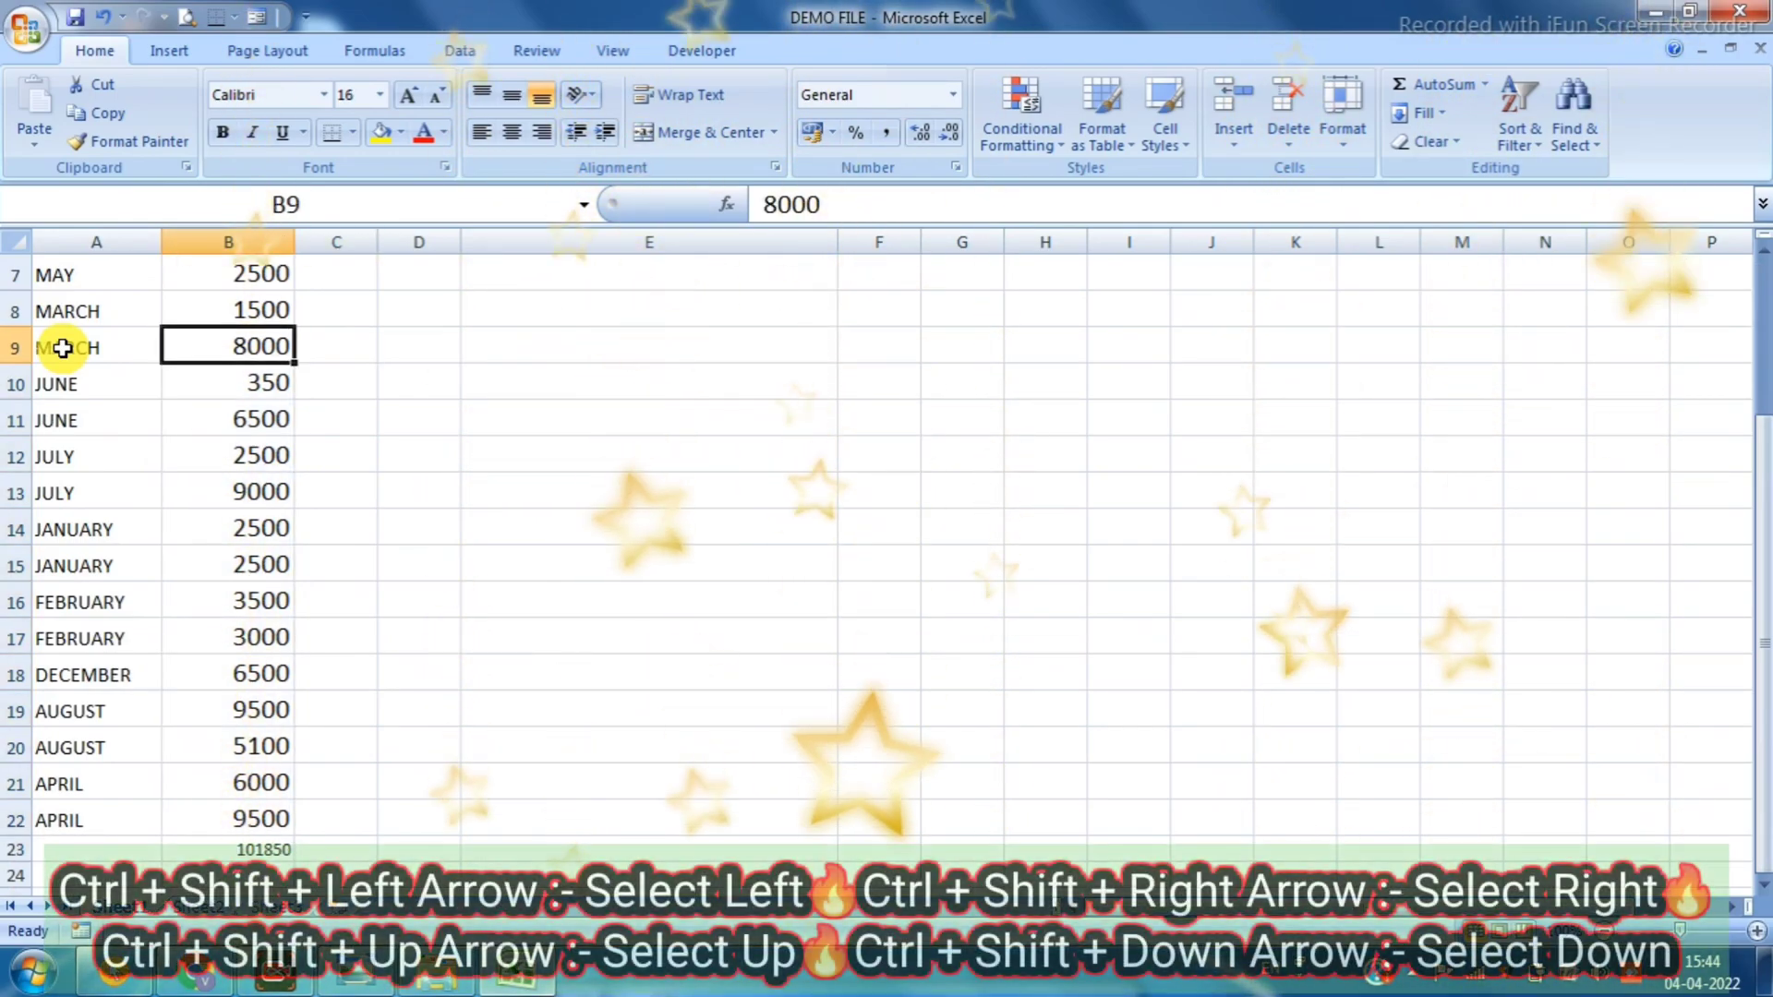
pyautogui.hotkey('ctrl', 'shift', 'Left')
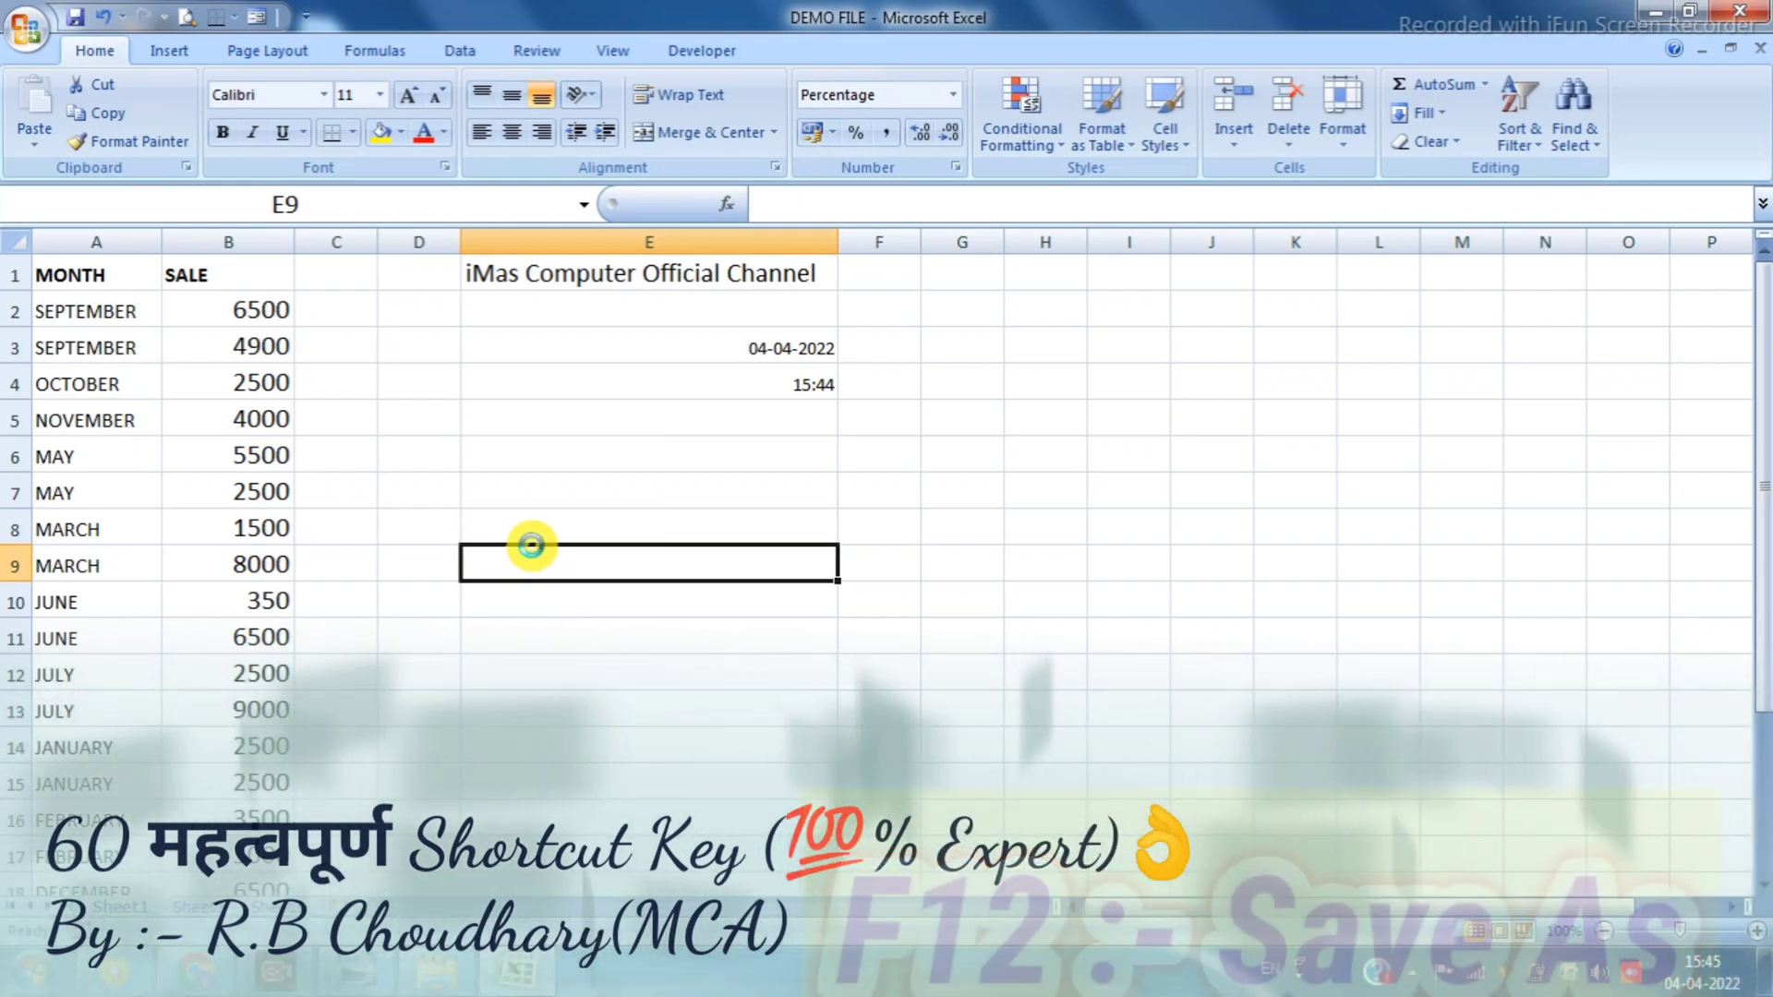
# Save a copy of the workbook to the Desktop as DEMO FILE=ok and return to cell E6
pyautogui.press('F12')
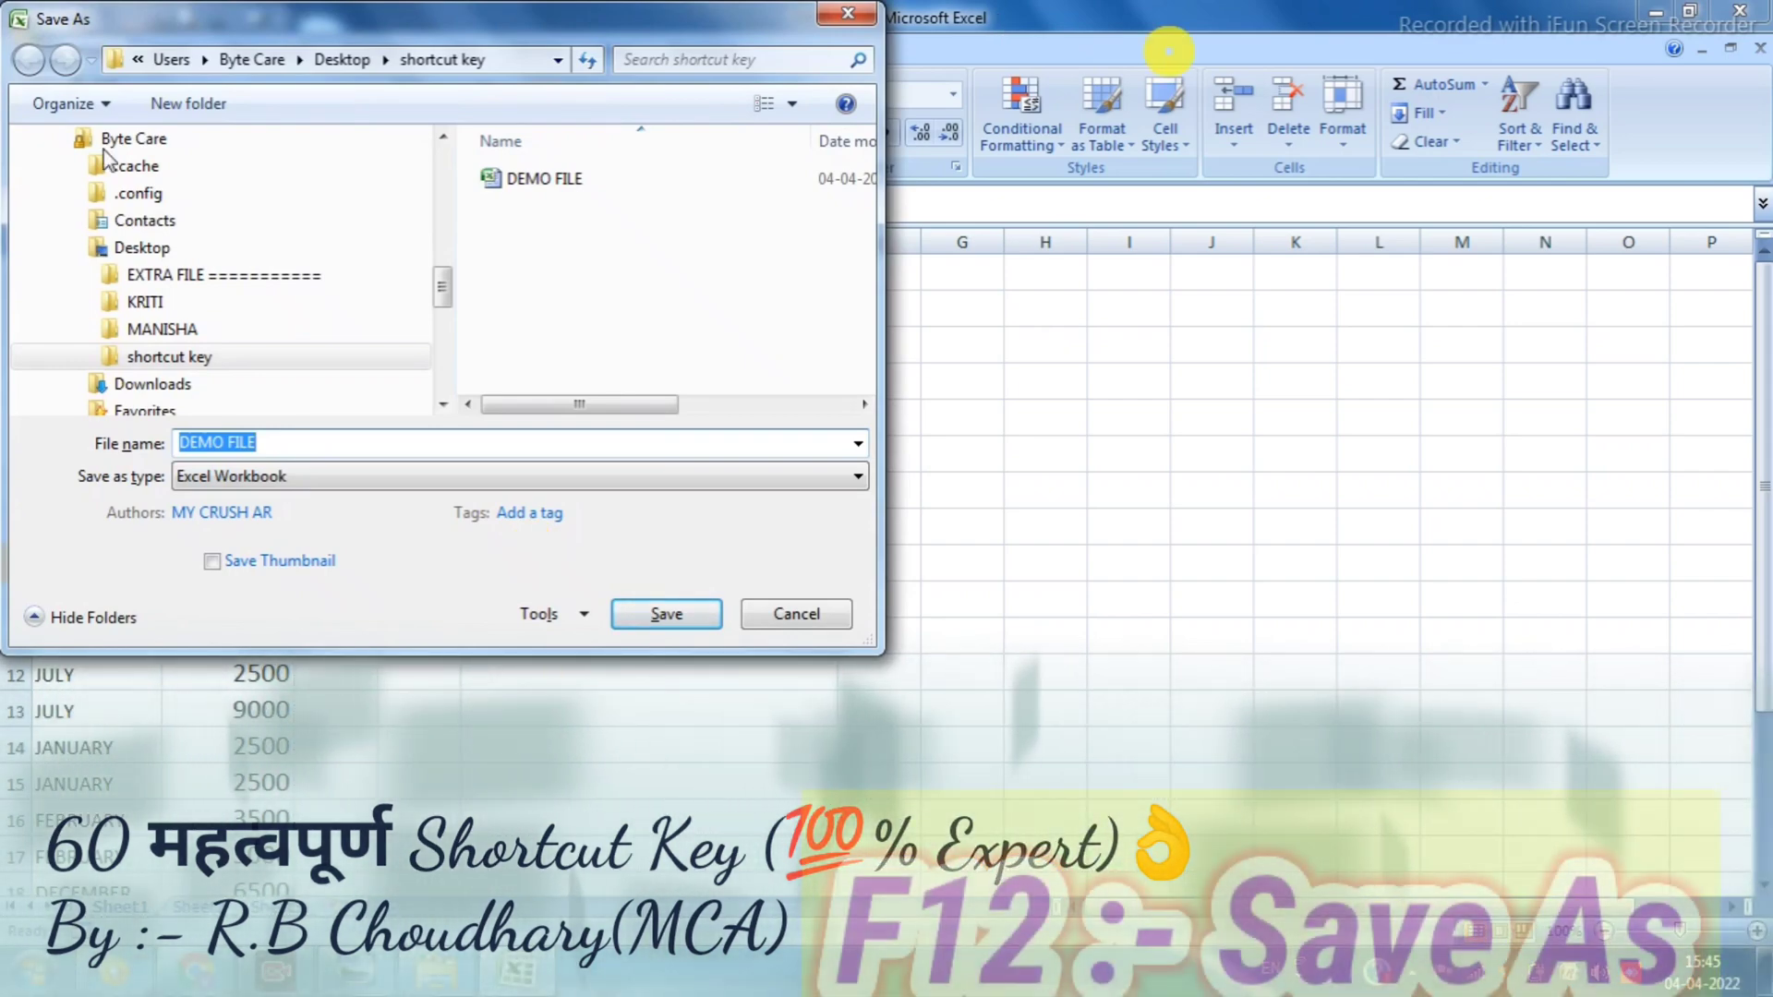
pyautogui.click(138, 62)
pyautogui.click(165, 143)
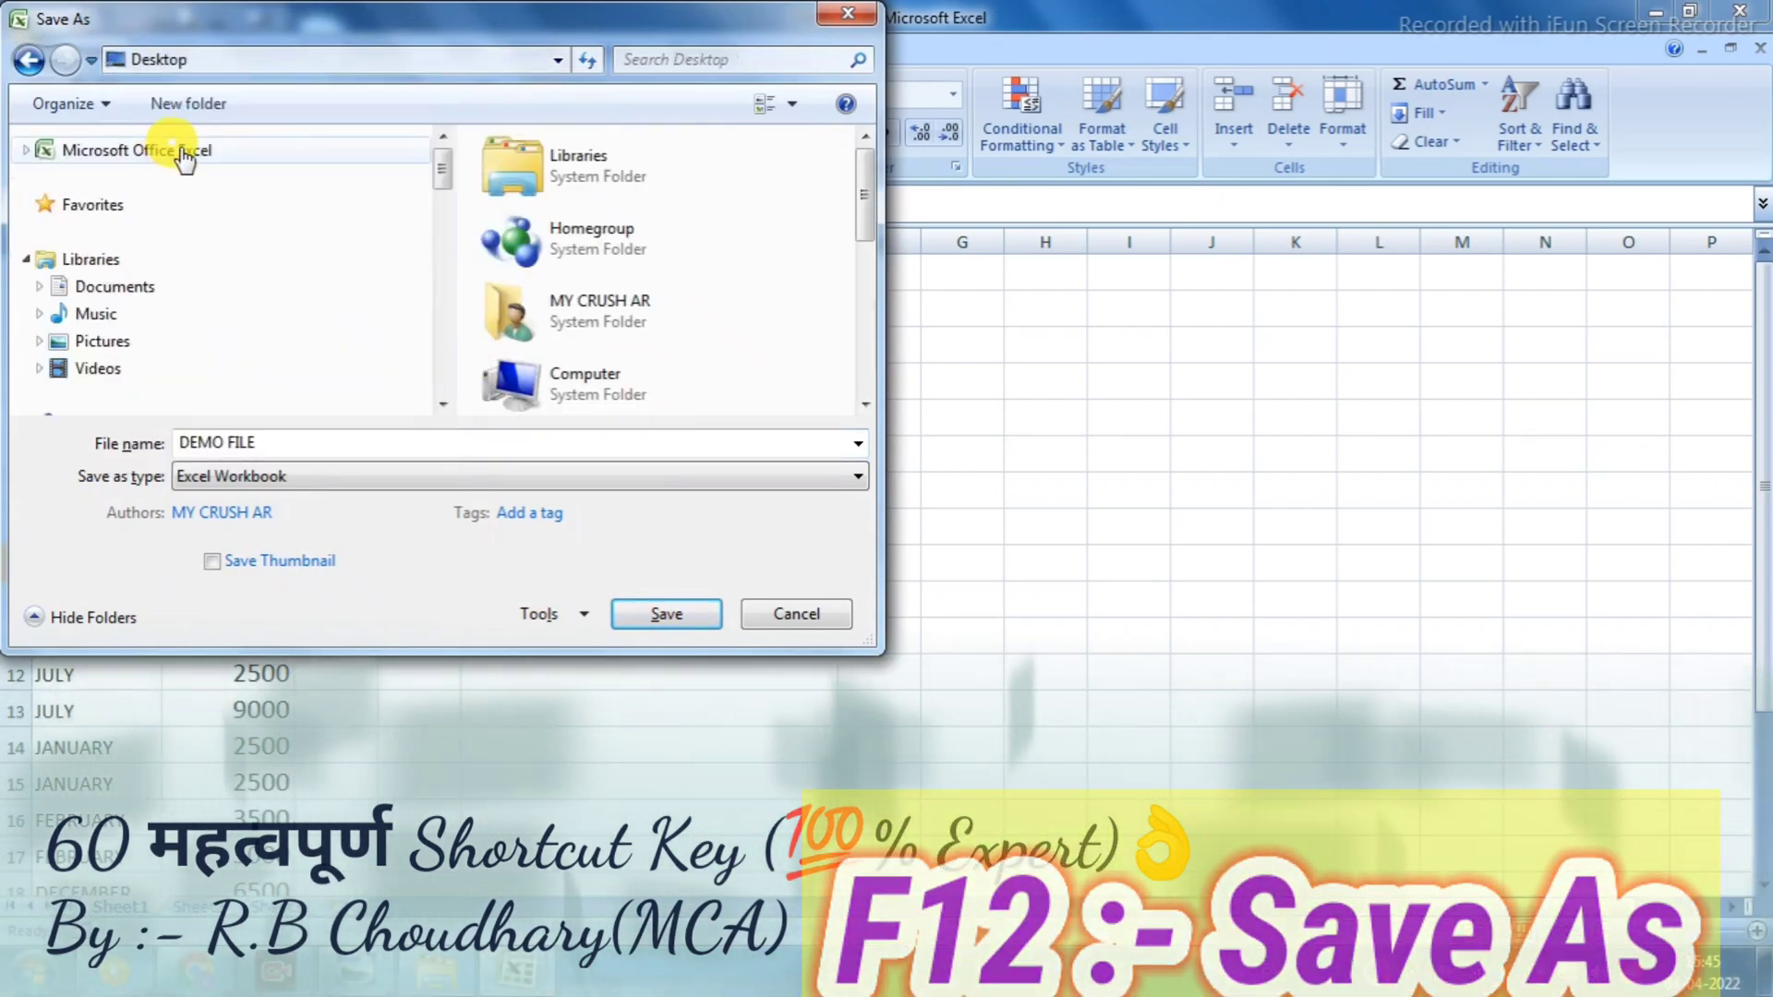
pyautogui.click(285, 447)
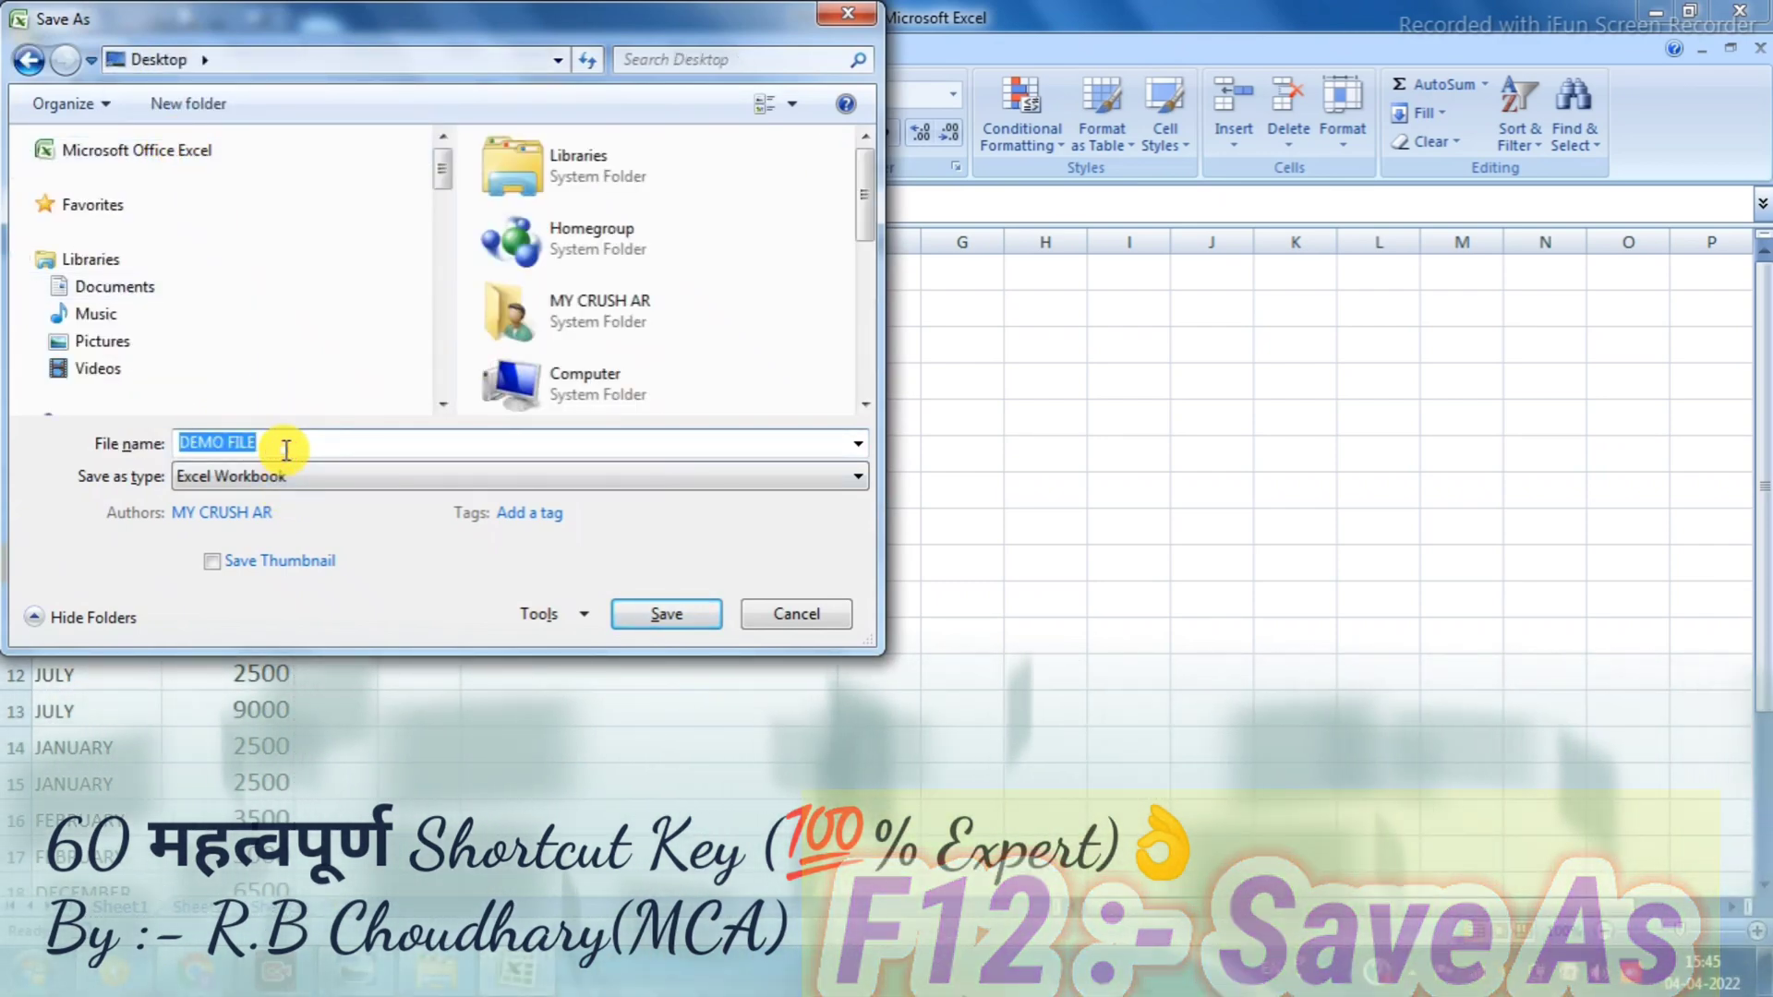
pyautogui.click(286, 447)
pyautogui.write('=ok')
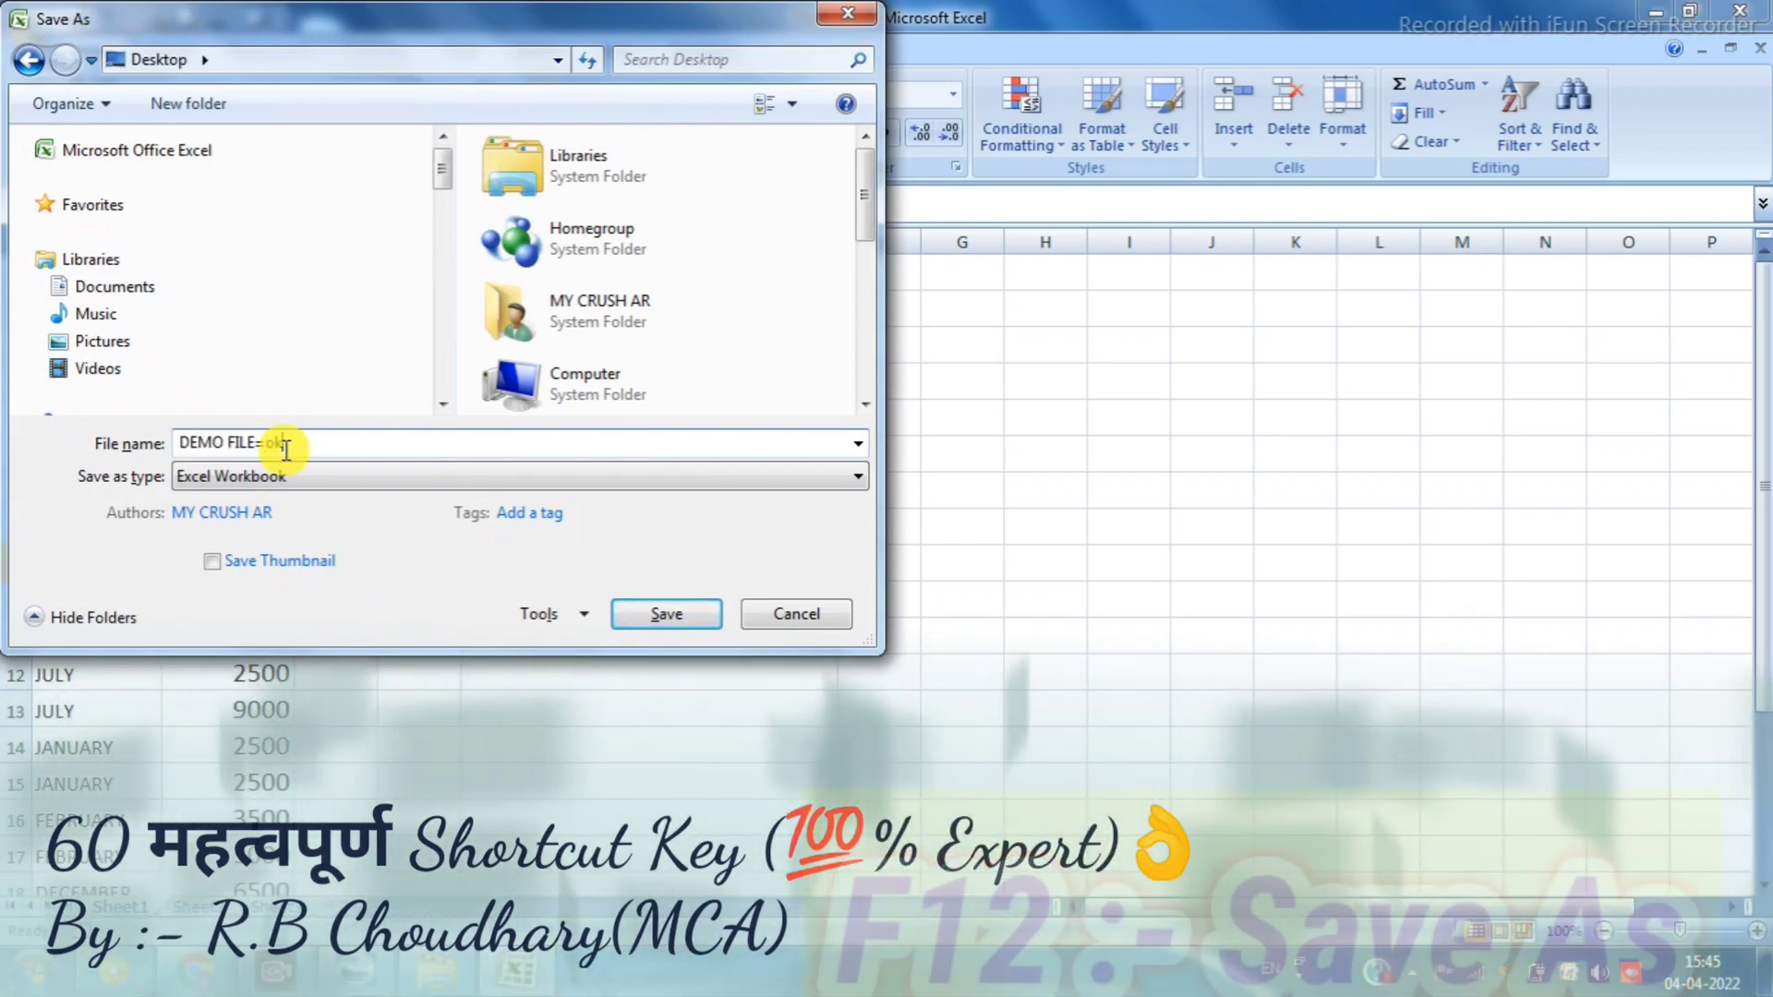
pyautogui.click(285, 447)
pyautogui.press('Return')
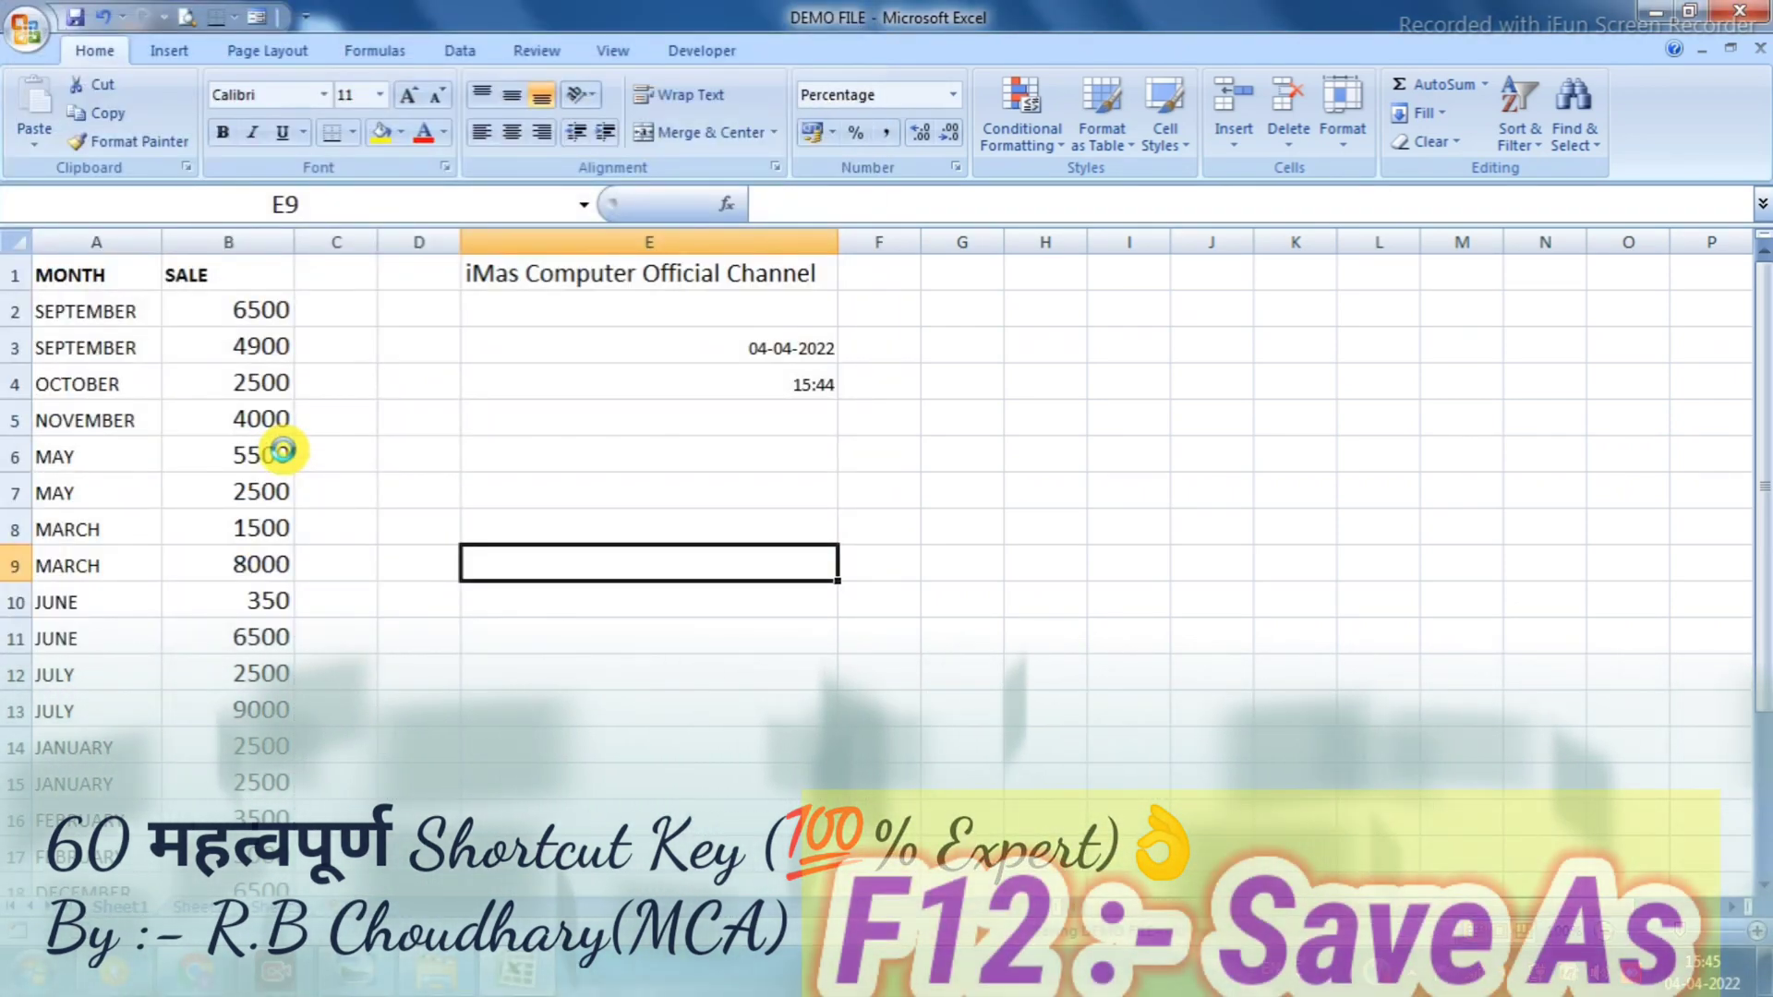
pyautogui.click(633, 469)
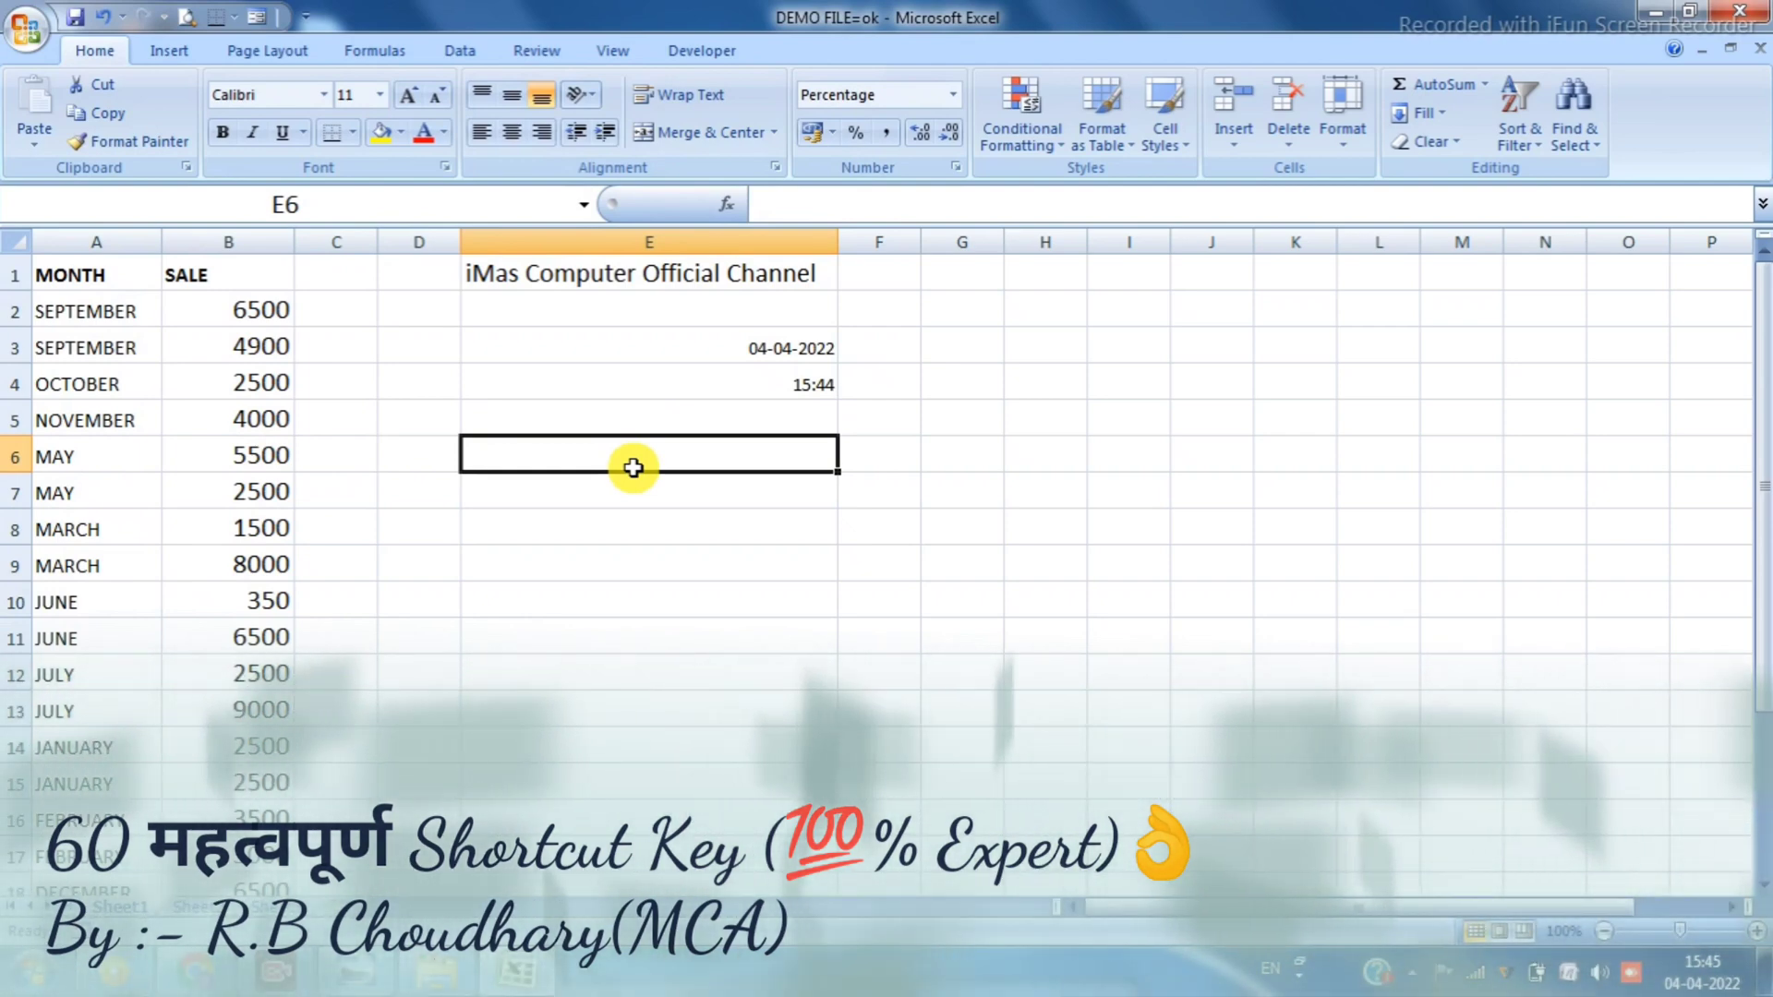
# Go to cell B7 in the SALE column and select the whole of row 7
pyautogui.click(341, 522)
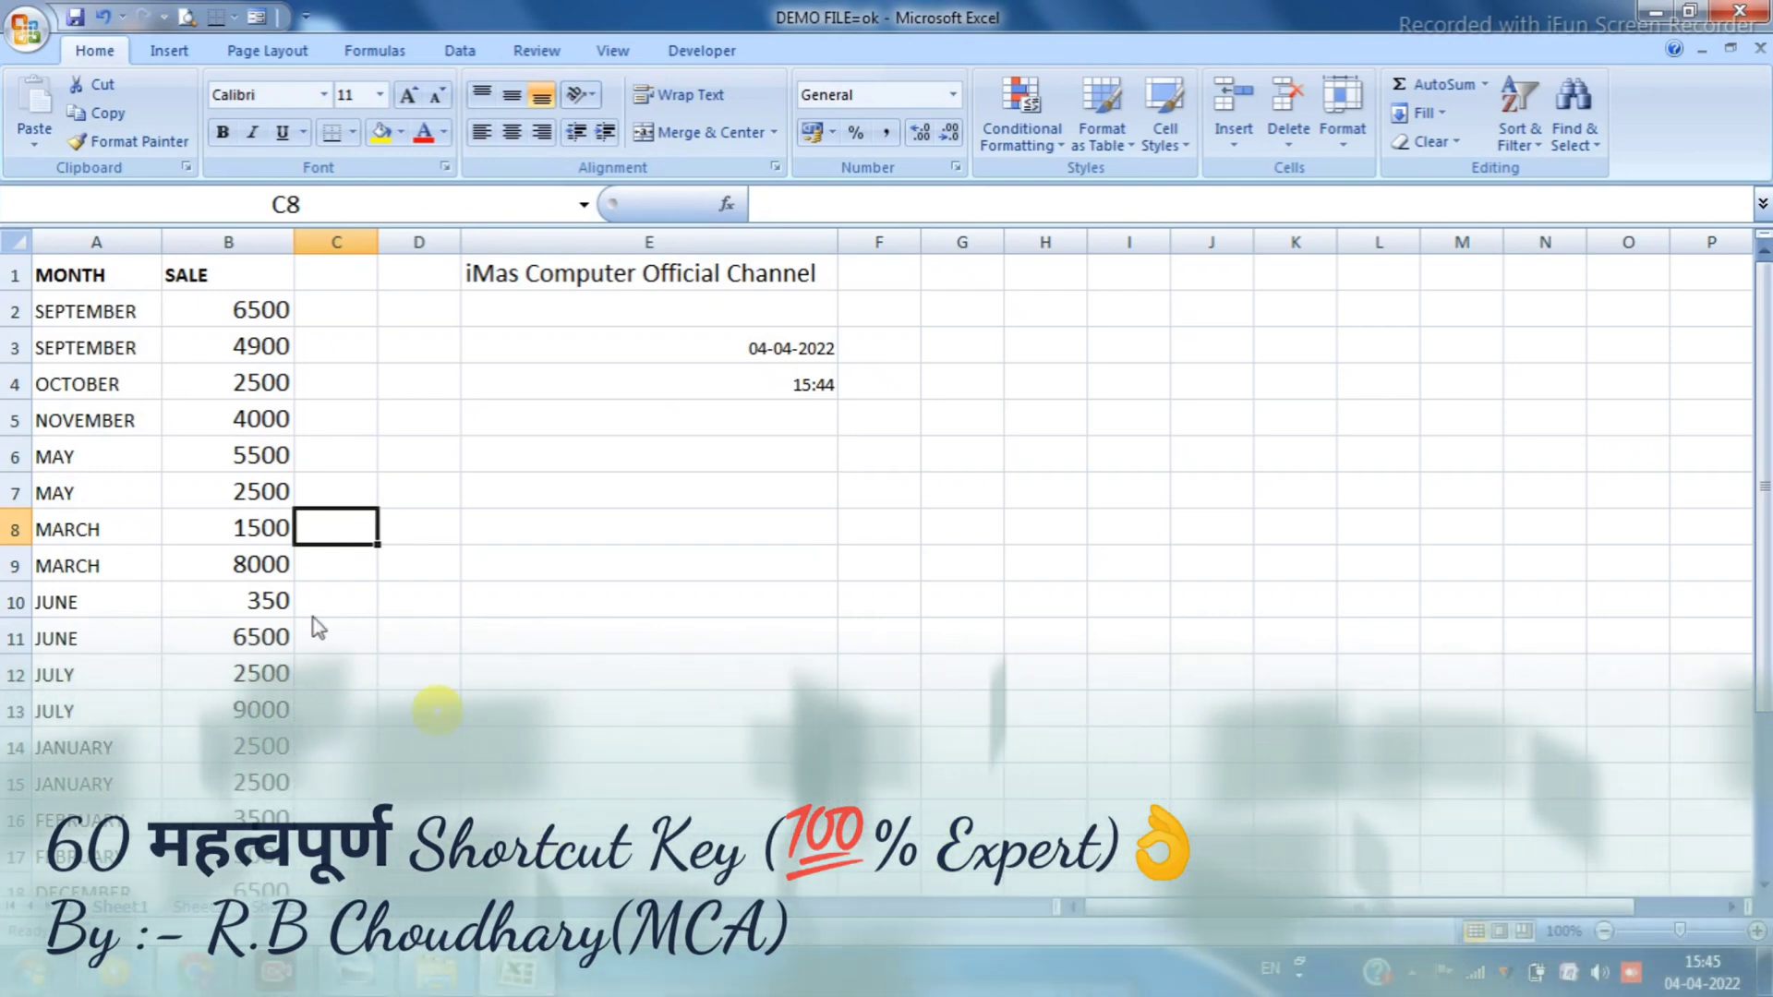
pyautogui.click(213, 494)
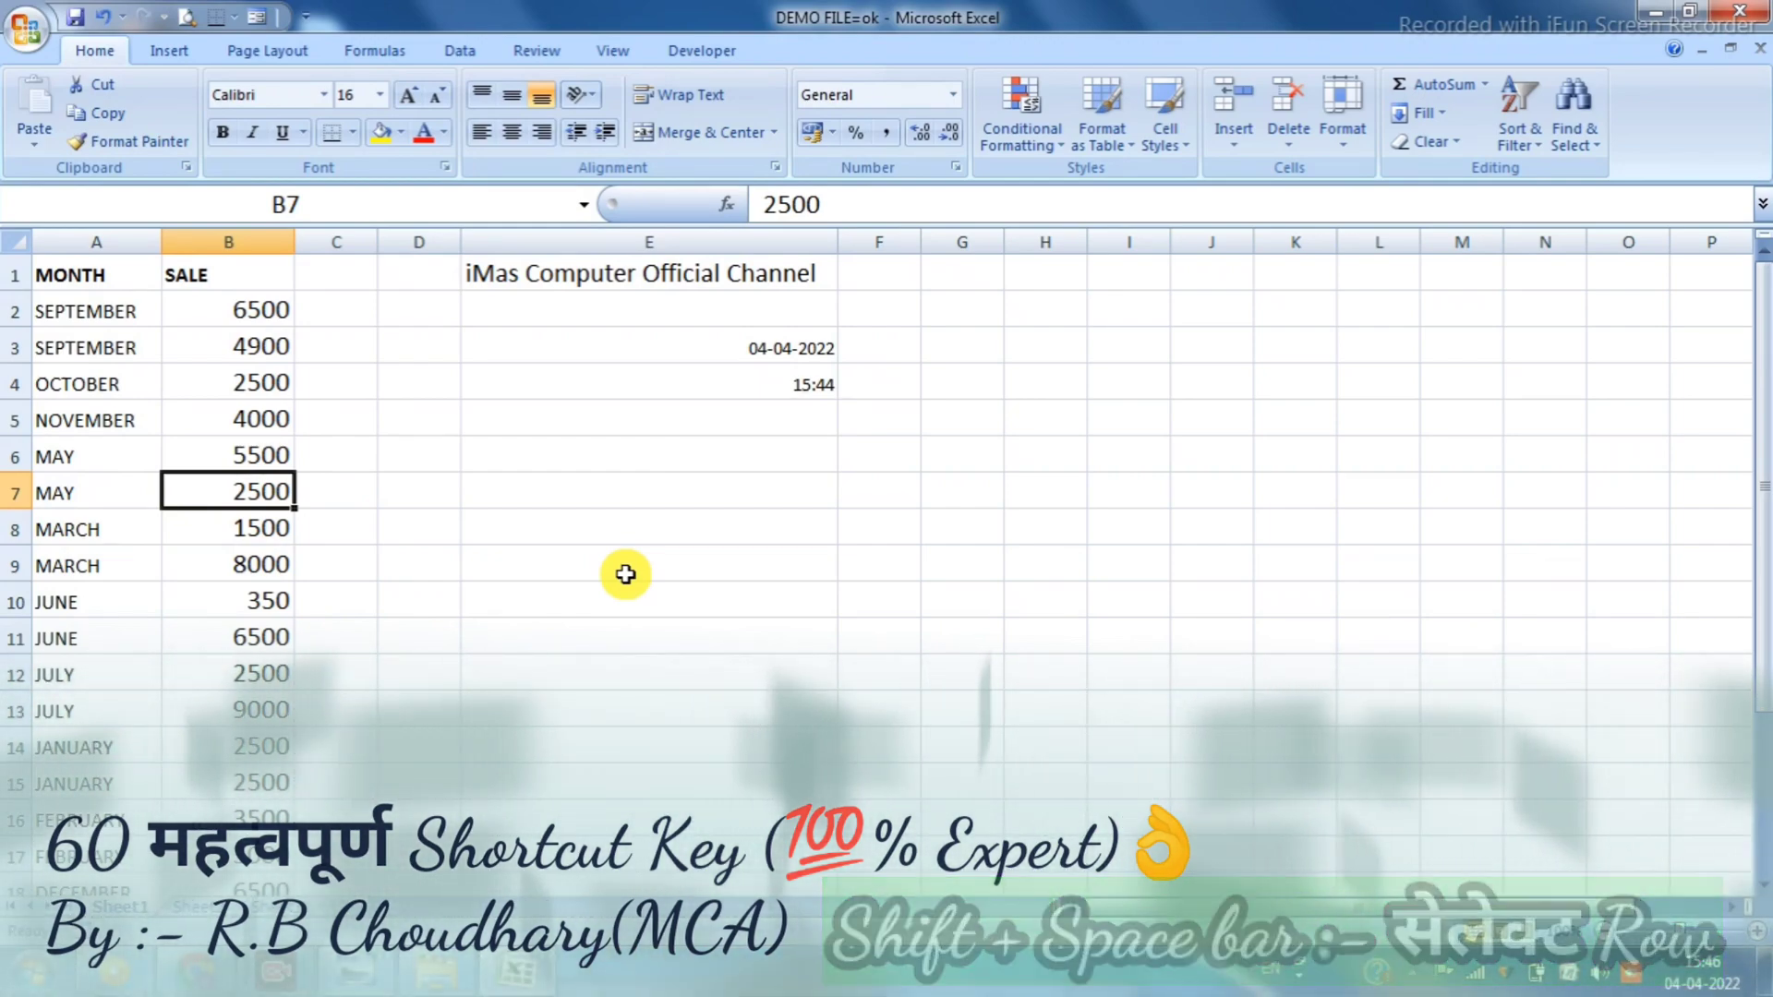
pyautogui.hotkey('shift', 'space')
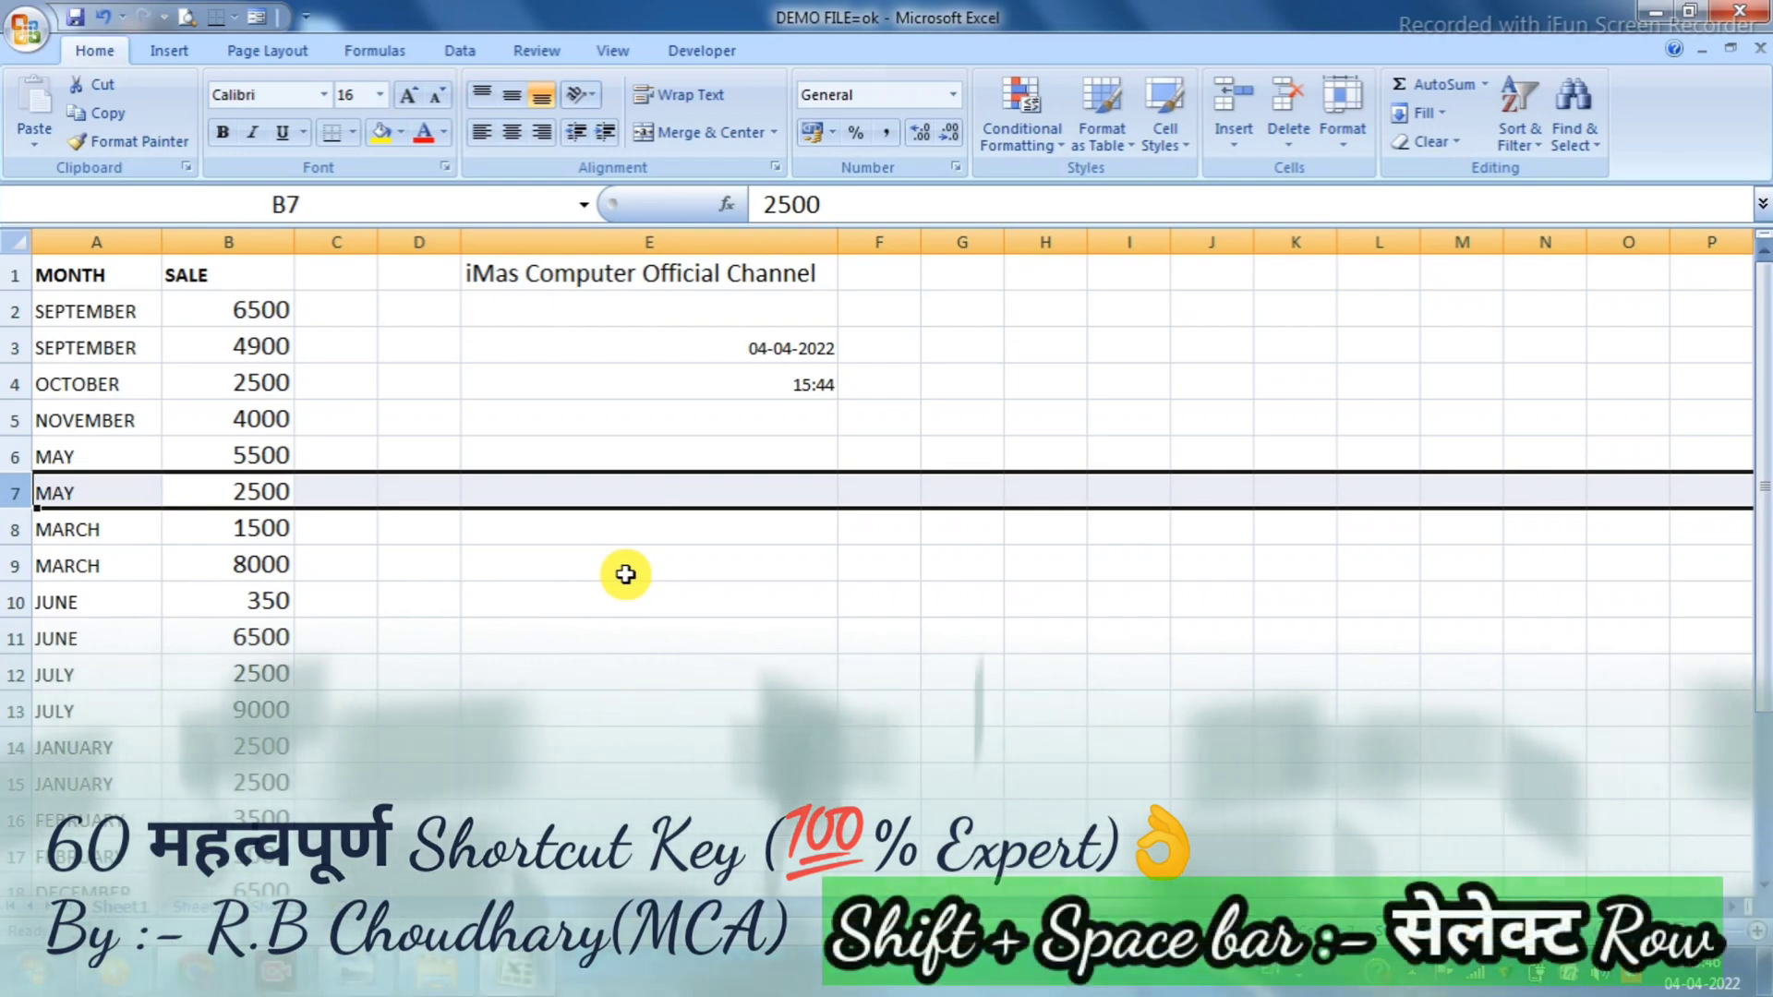
# Move down the SALE column to cell B12 and select the whole of row 12
pyautogui.press('Down')
pyautogui.press('Down')
pyautogui.press('Down')
pyautogui.press('Down')
pyautogui.press('Down')
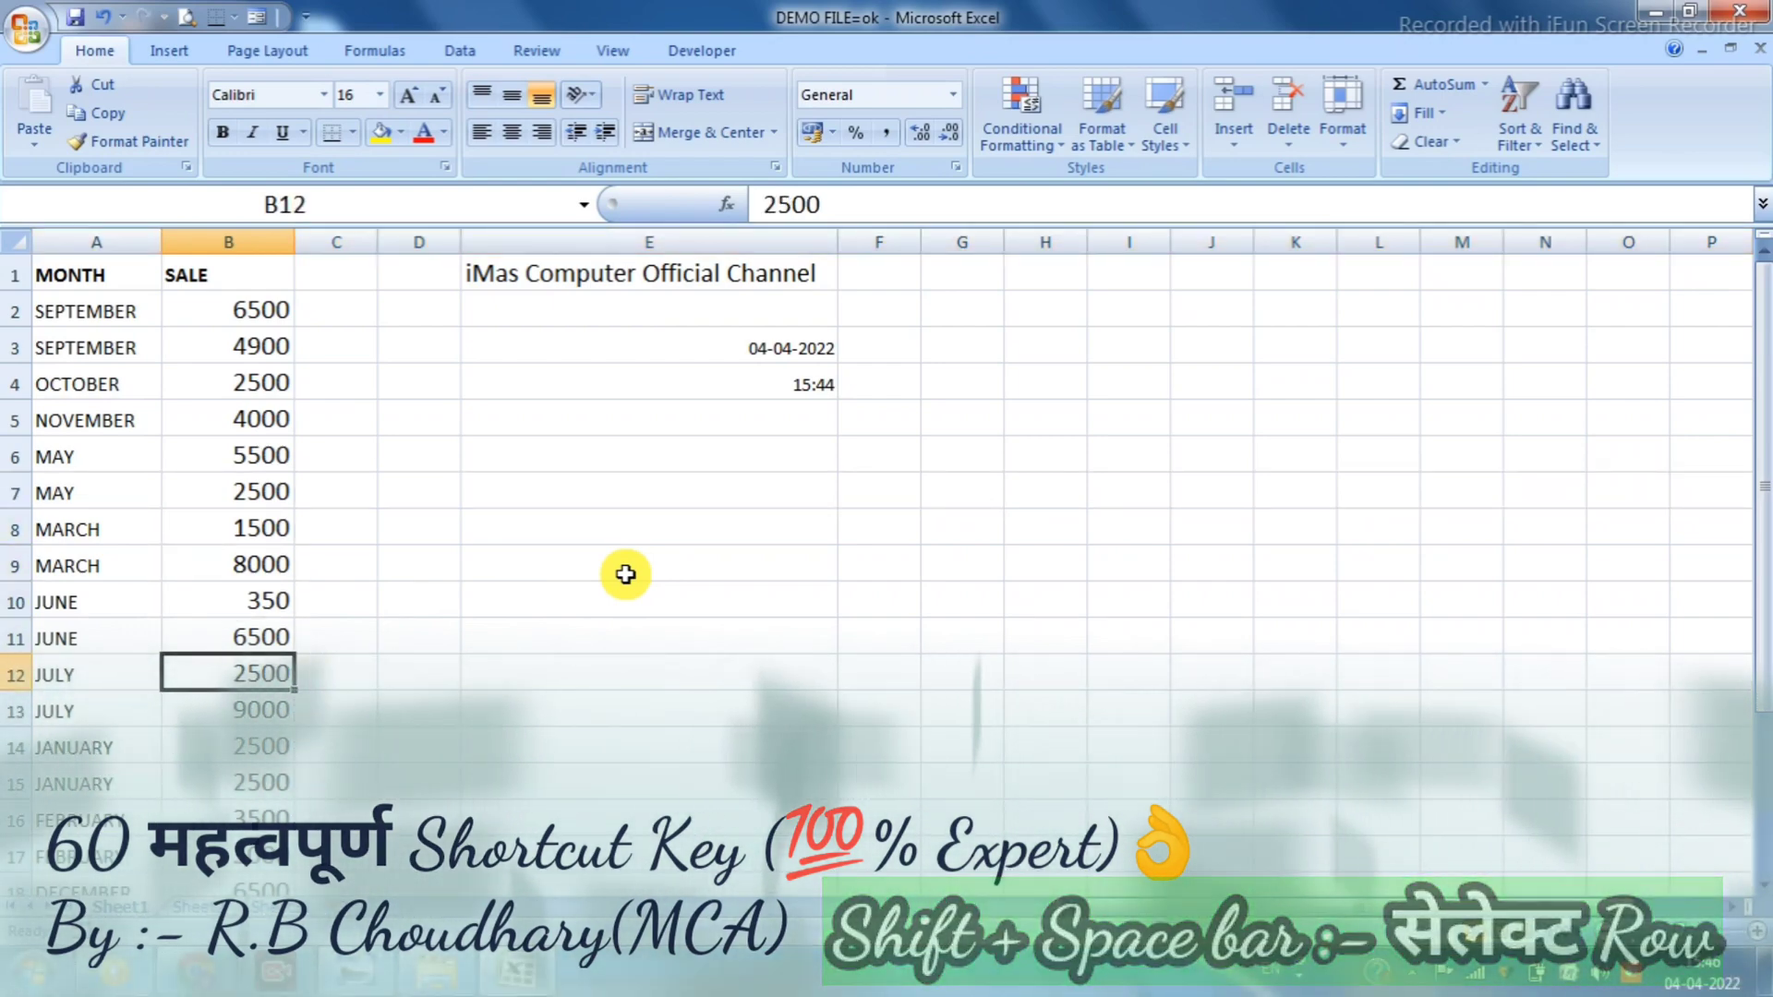
pyautogui.hotkey('shift', 'space')
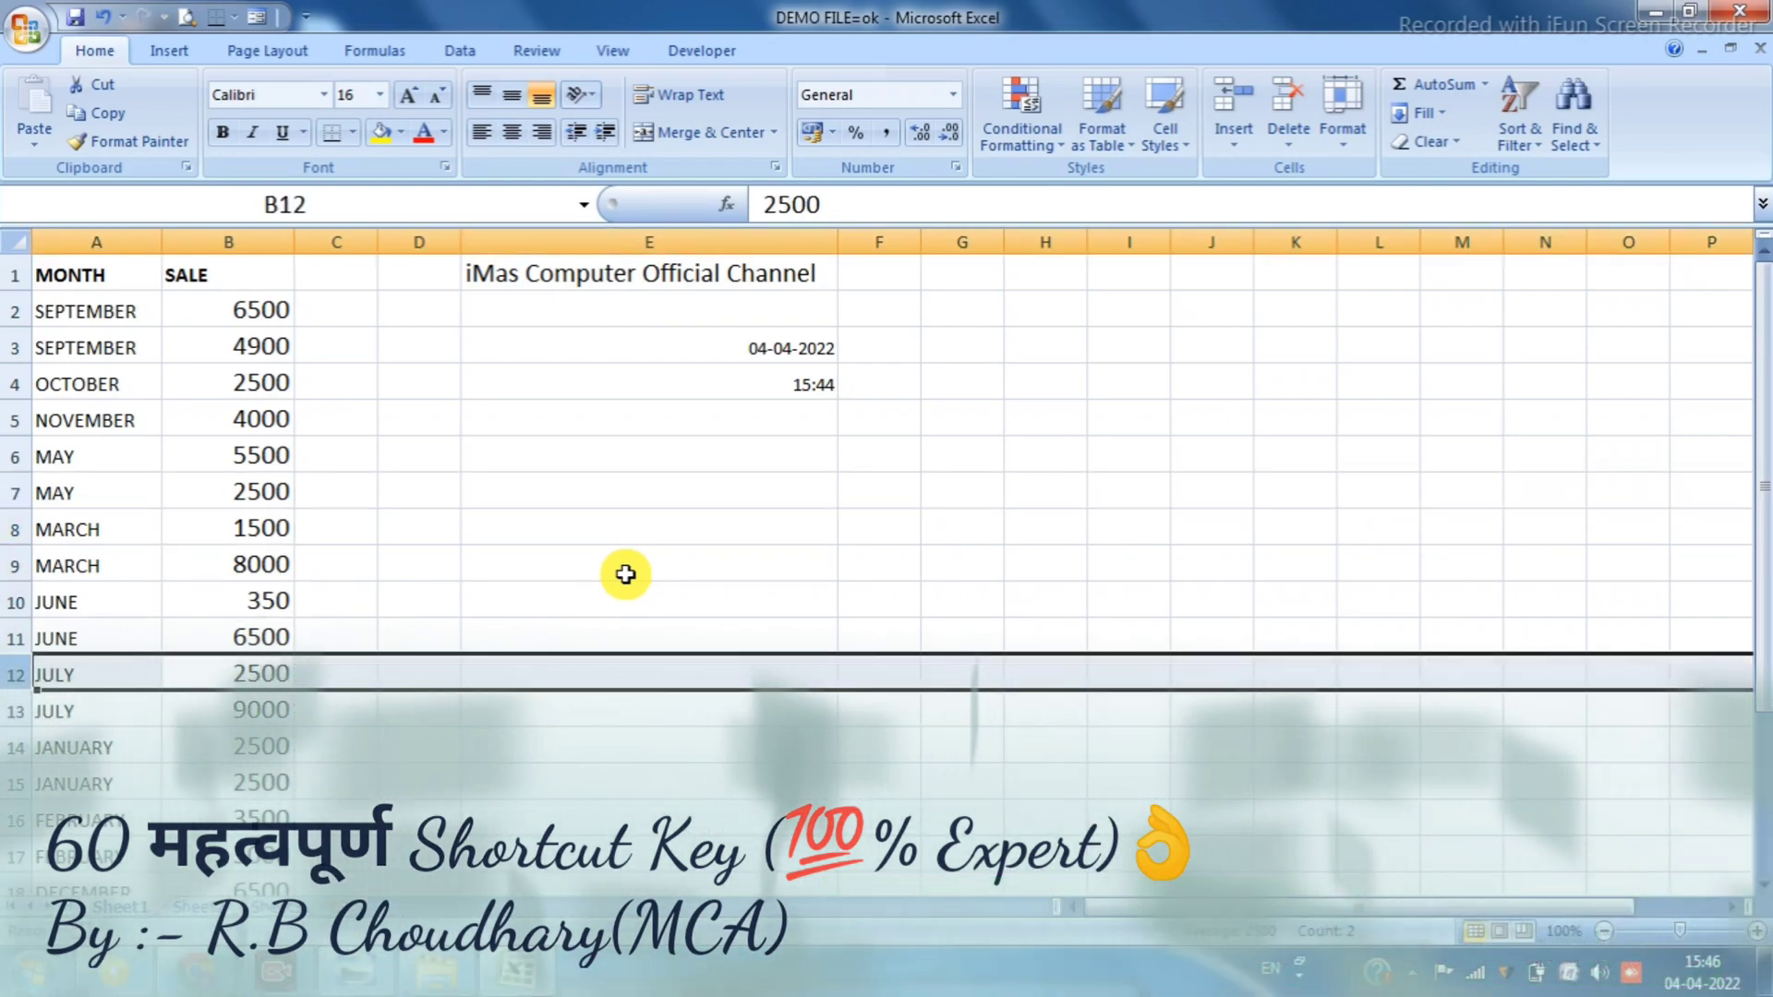
# Move up the SALE column to the NOVEMBER entry in B5 and select its entire row
pyautogui.press('Up')
pyautogui.press('Up')
pyautogui.press('Up')
pyautogui.press('Up')
pyautogui.press('Up')
pyautogui.press('Up')
pyautogui.press('Up')
pyautogui.hotkey('shift', 'space')
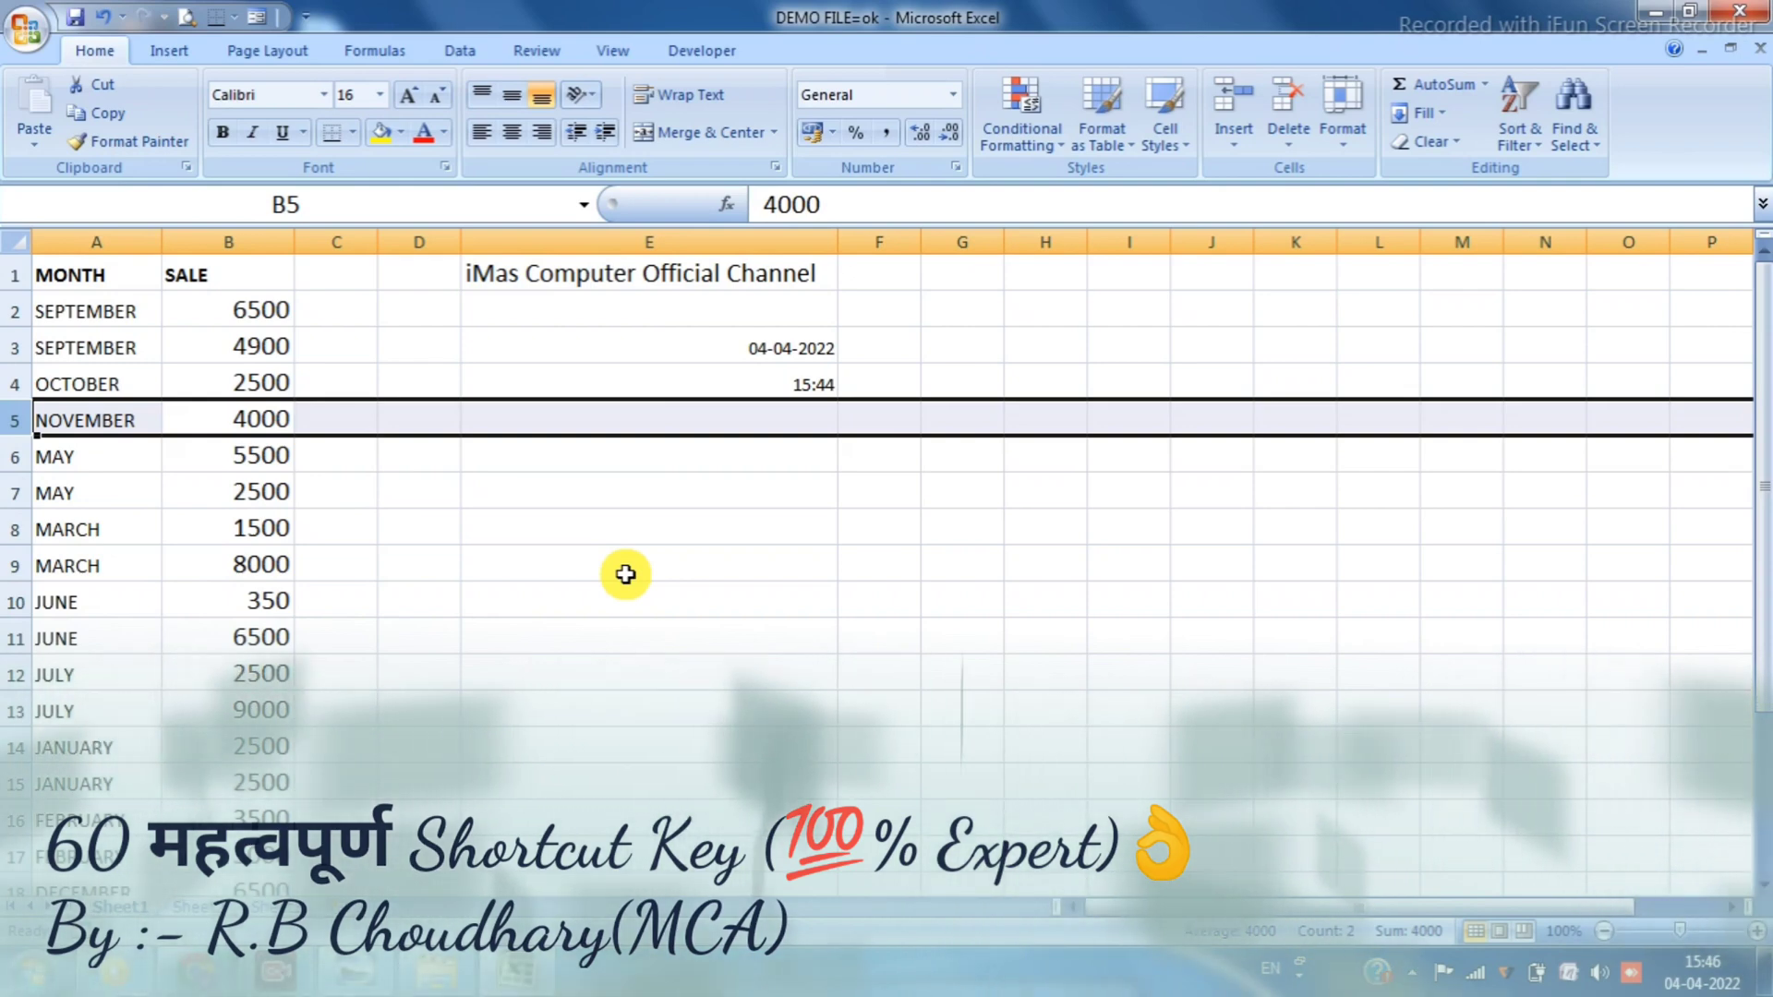
# Reselect row 5 from cell B5 and insert six blank rows above the NOVEMBER row
pyautogui.press('Down')
pyautogui.press('Up')
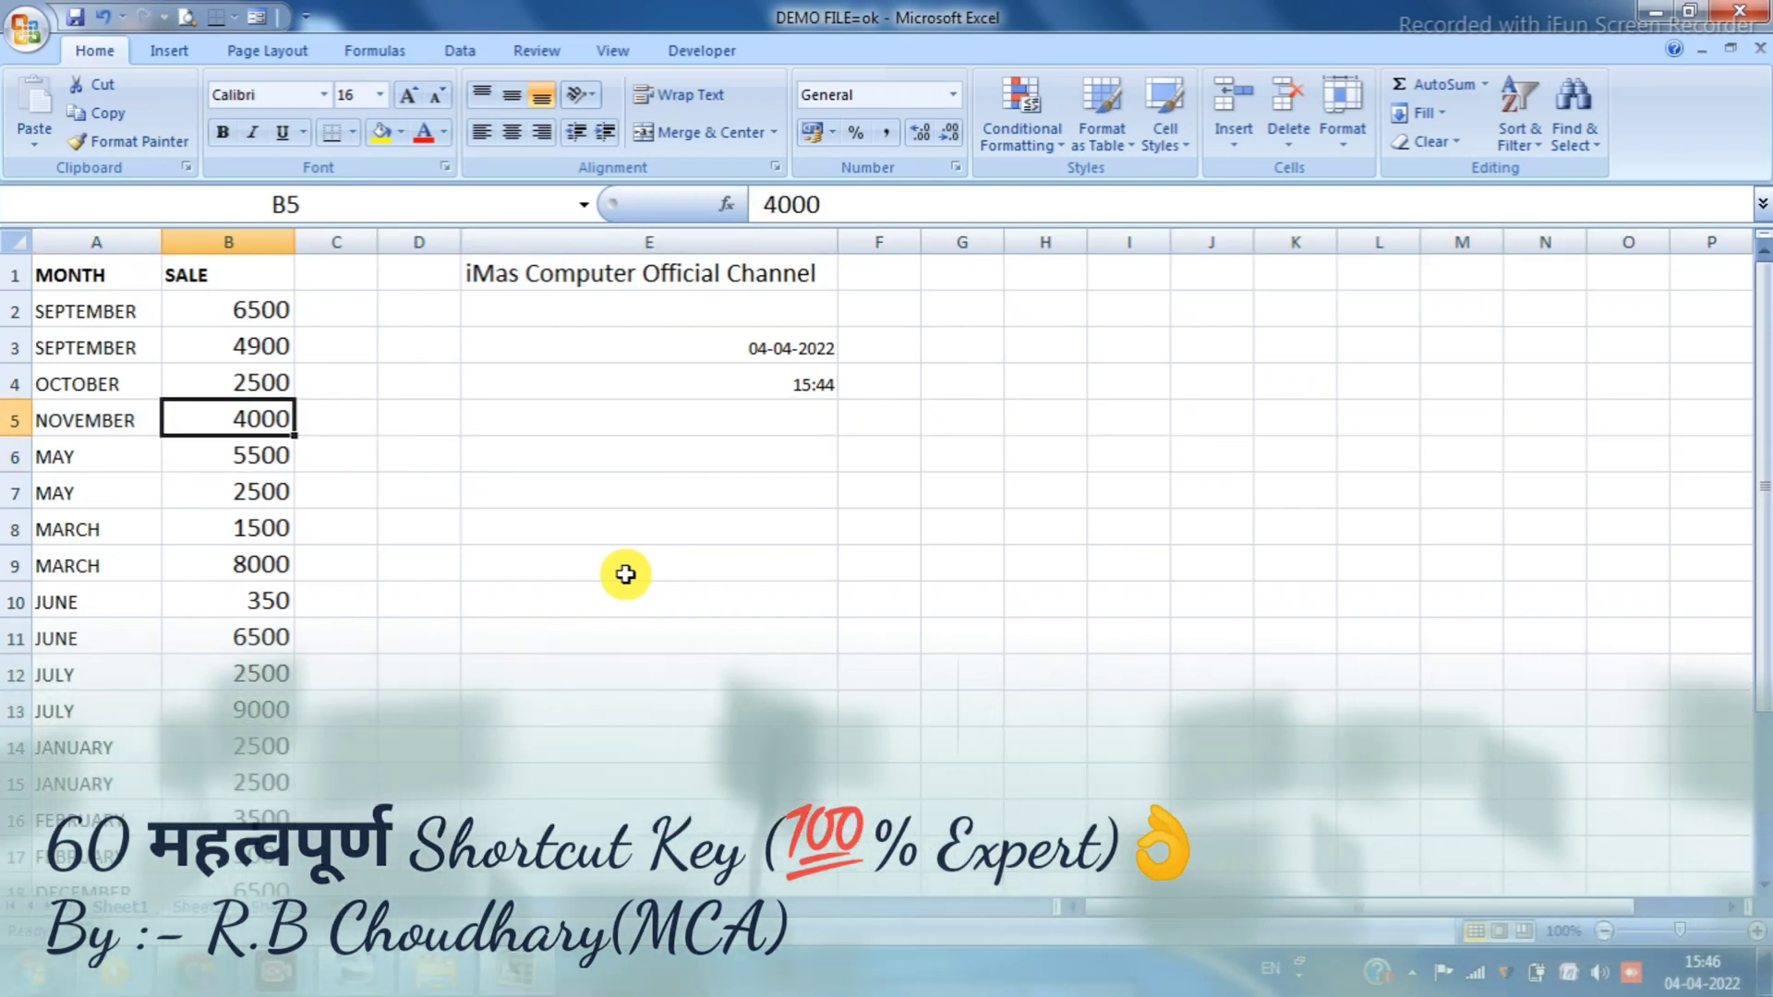
pyautogui.hotkey('shift', 'space')
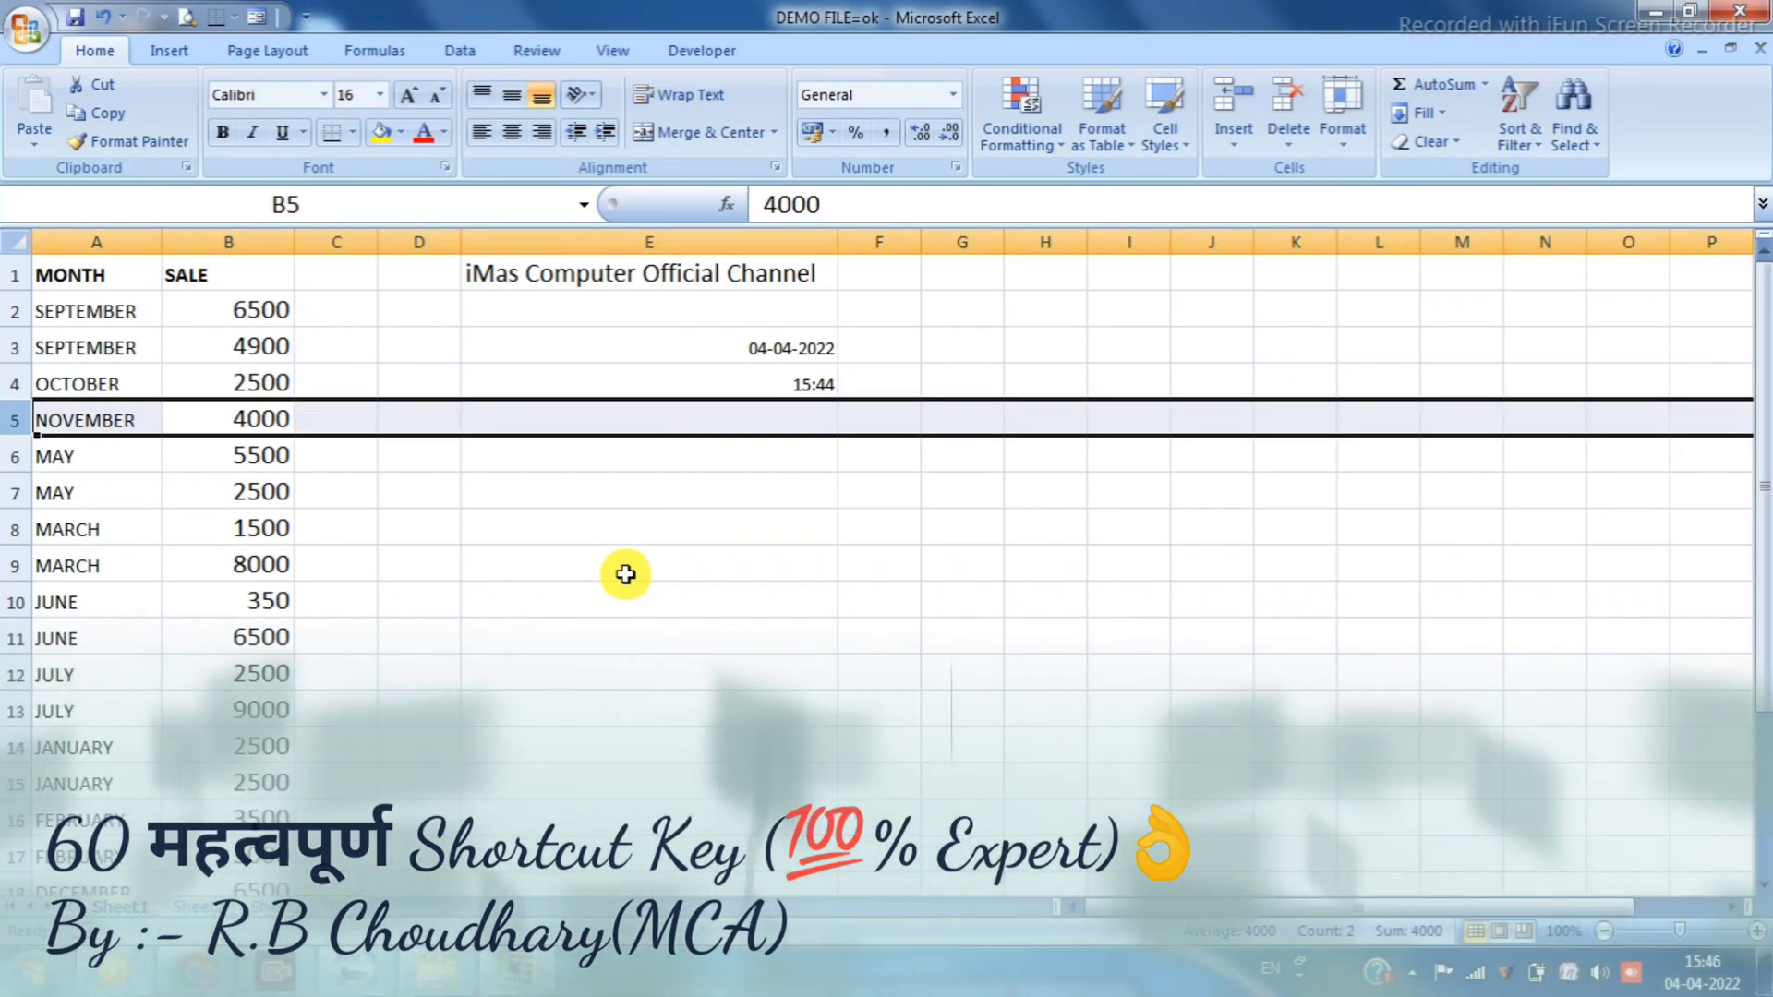
pyautogui.hotkey('ctrl', 'shift', '=')
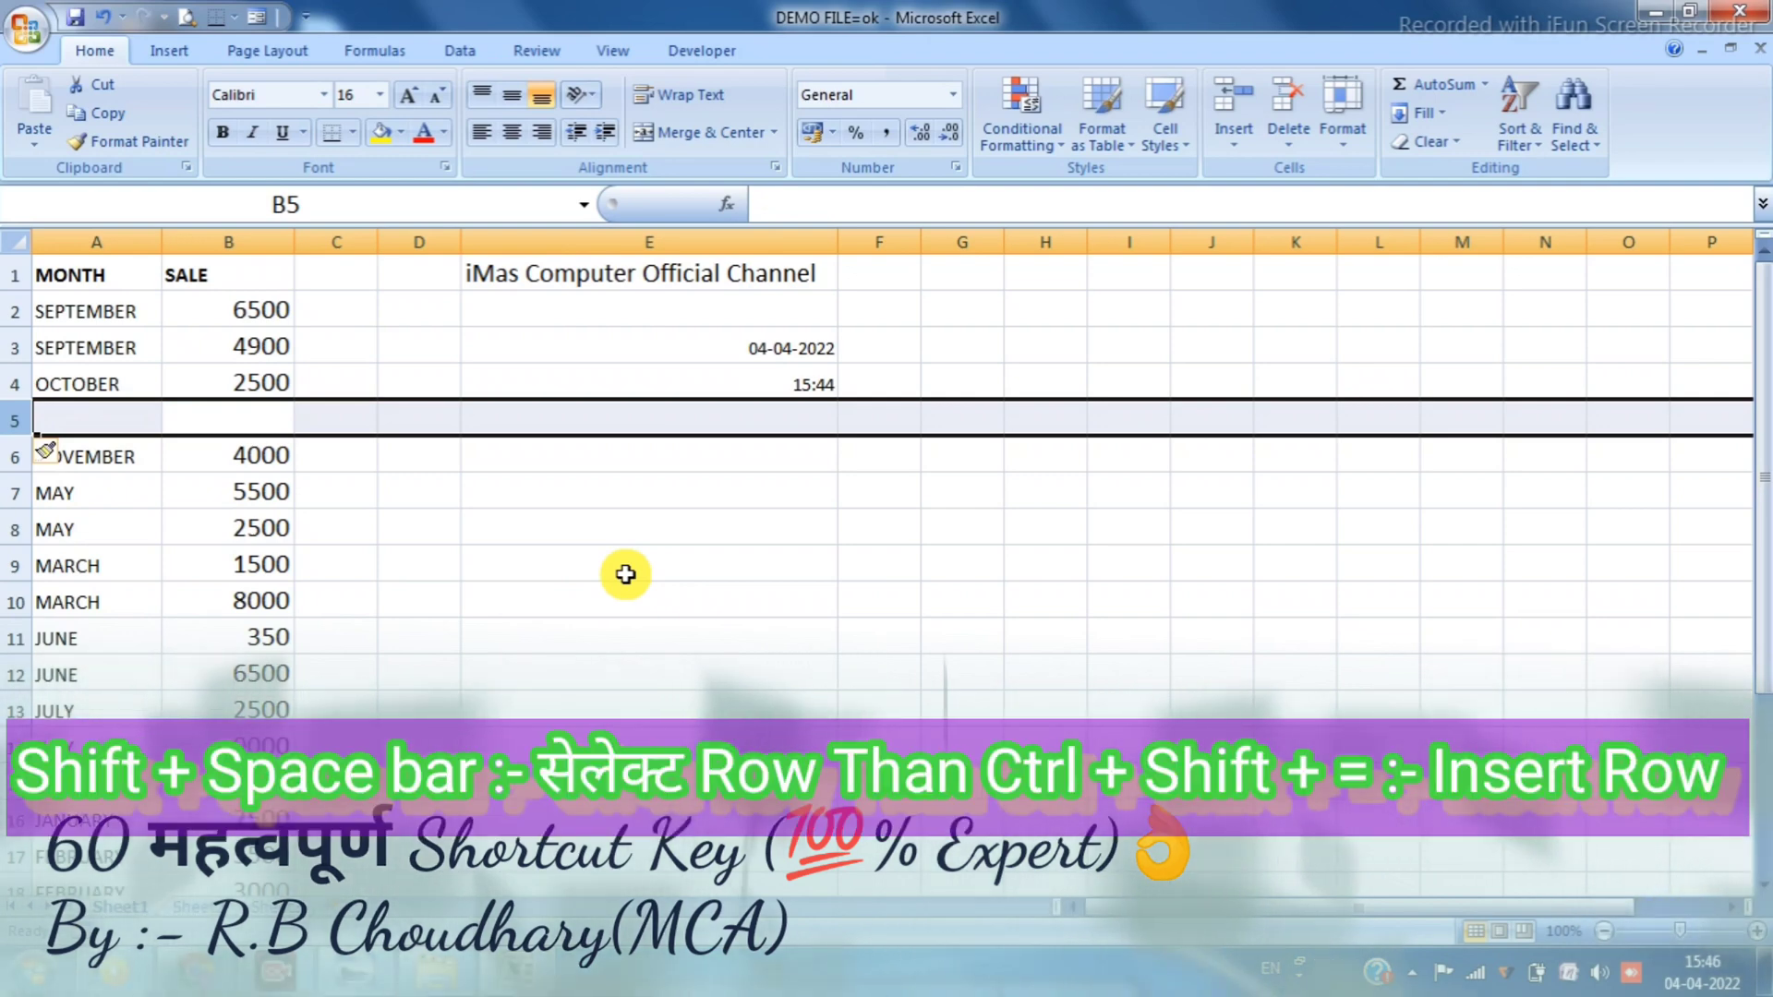
pyautogui.hotkey('ctrl', 'shift', '=')
pyautogui.hotkey('ctrl', 'shift', '=')
pyautogui.hotkey('ctrl', 'shift', '=')
pyautogui.hotkey('ctrl', 'shift', '=')
pyautogui.hotkey('ctrl', 'shift', '=')
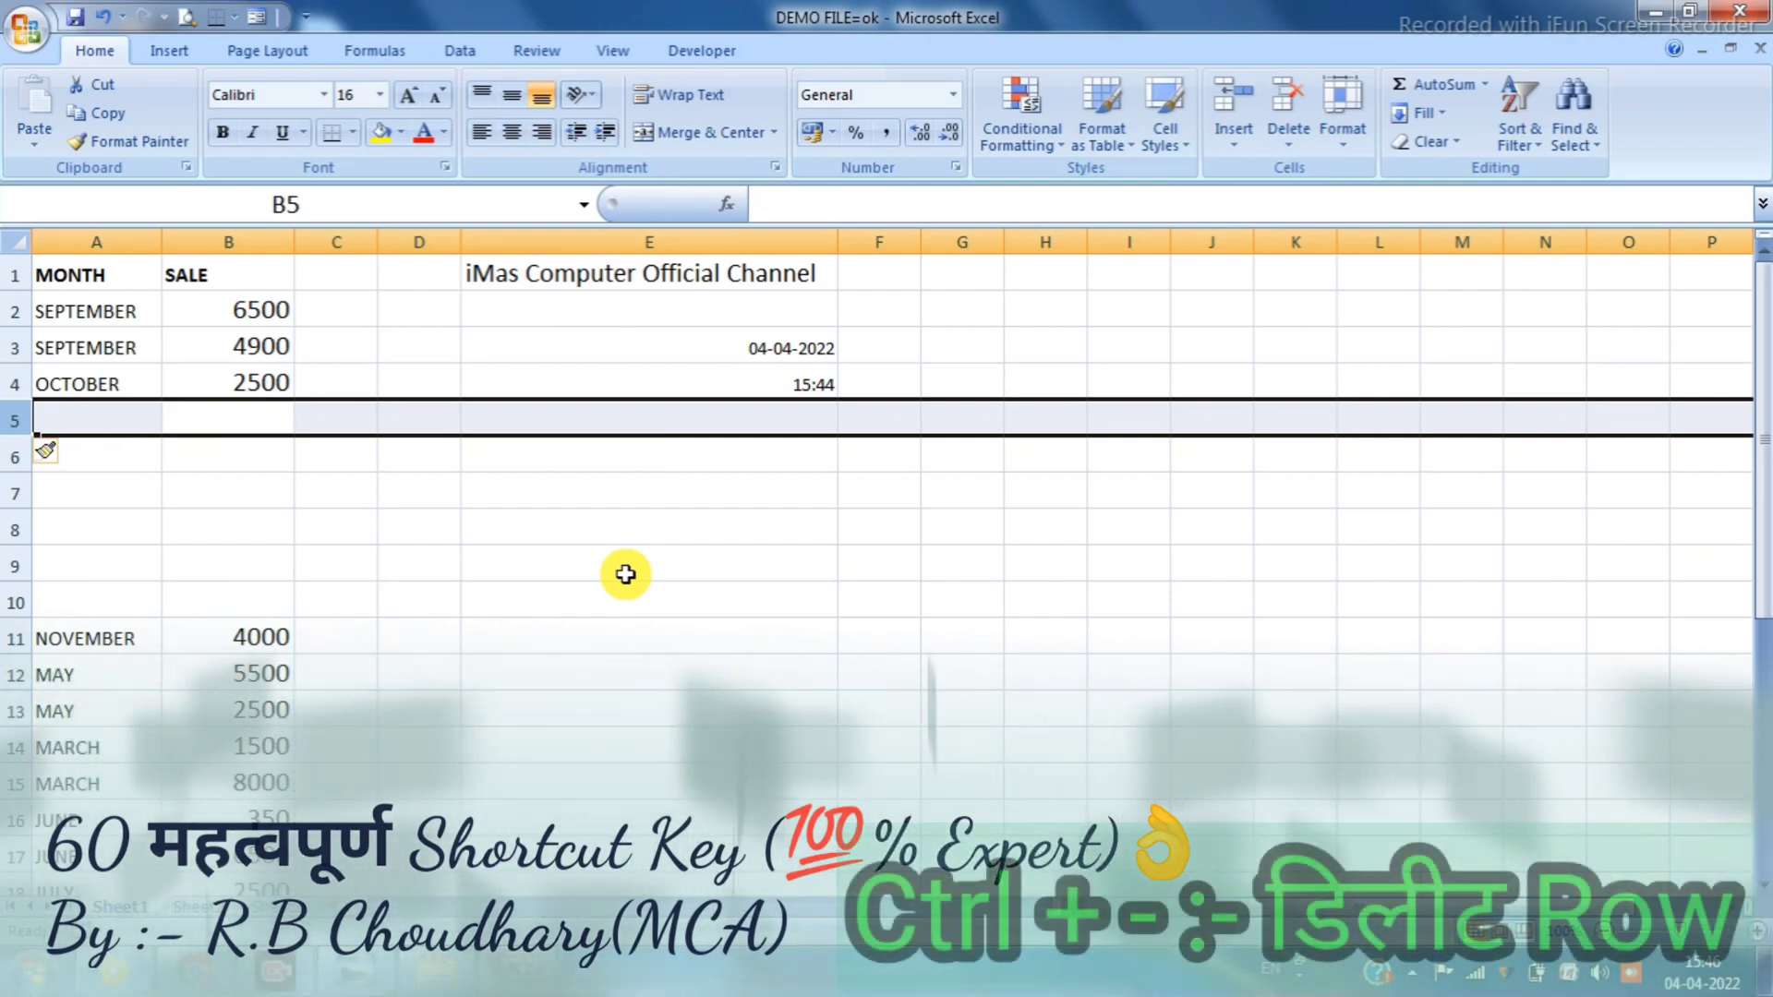
# Delete the six blank rows at row 5, along with the NOVEMBER row and the first MAY row
pyautogui.hotkey('ctrl', '-')
pyautogui.hotkey('ctrl', '-')
pyautogui.hotkey('ctrl', '-')
pyautogui.hotkey('ctrl', '-')
pyautogui.hotkey('ctrl', '-')
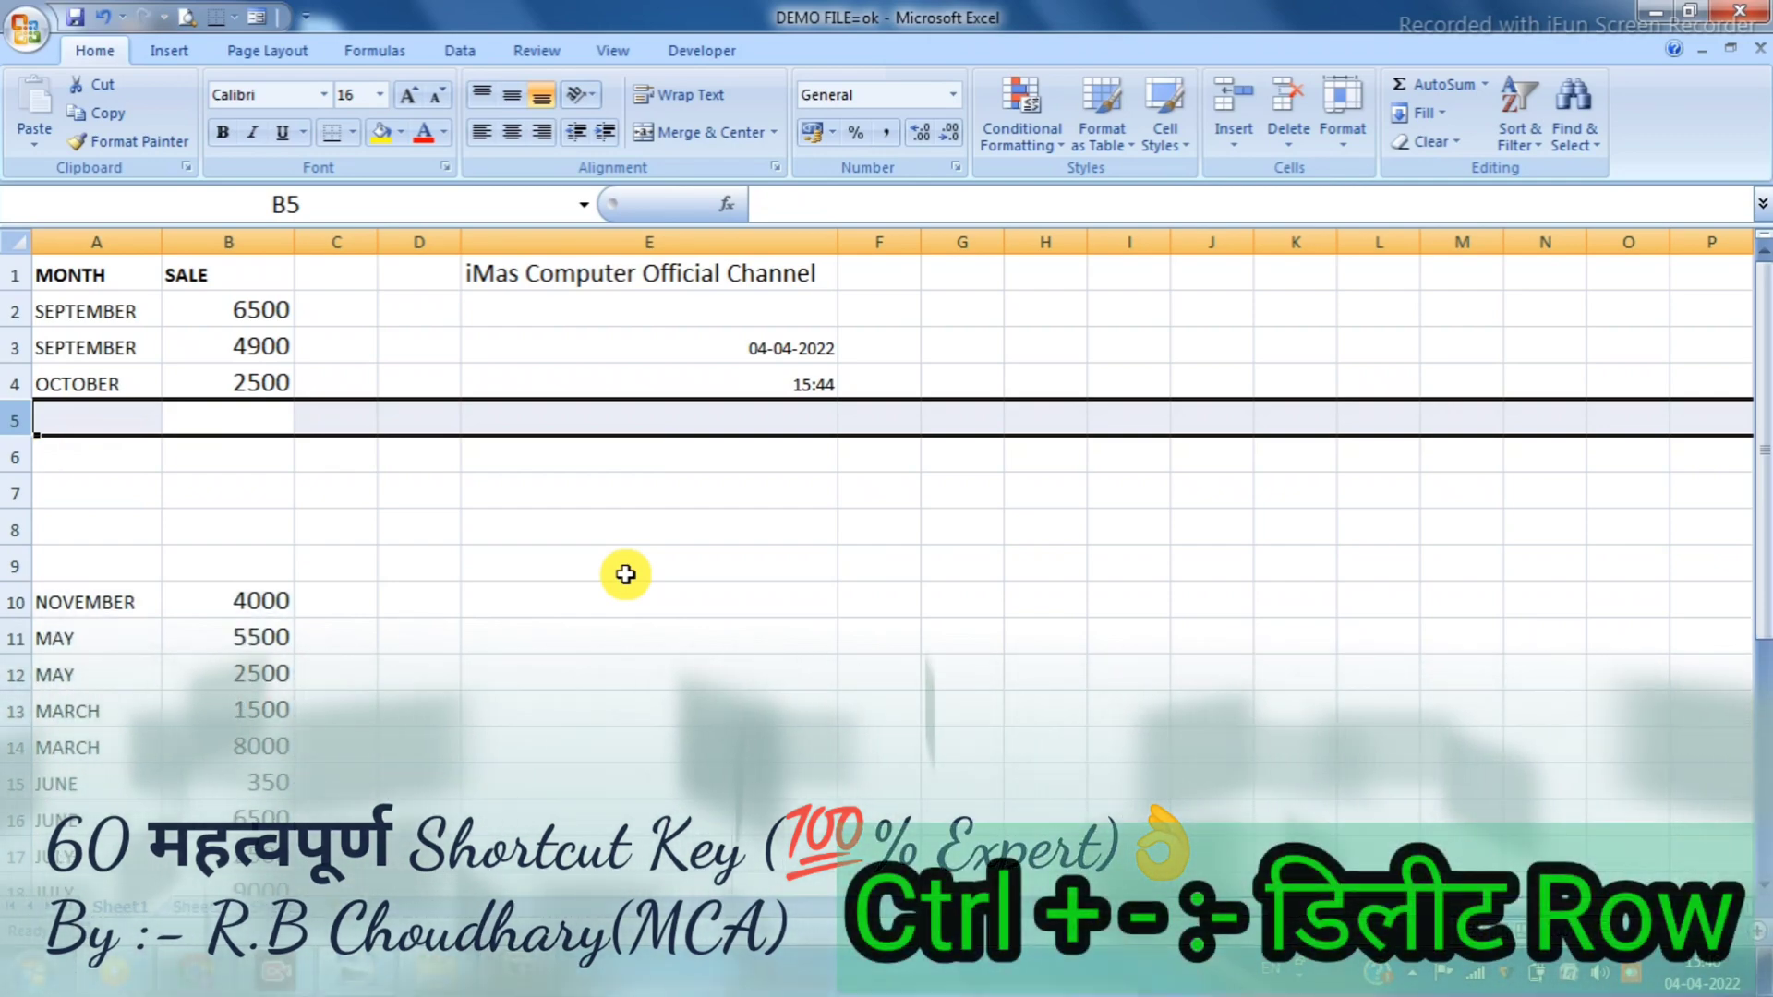
pyautogui.hotkey('ctrl', '-')
pyautogui.hotkey('ctrl', '-')
pyautogui.hotkey('ctrl', '-')
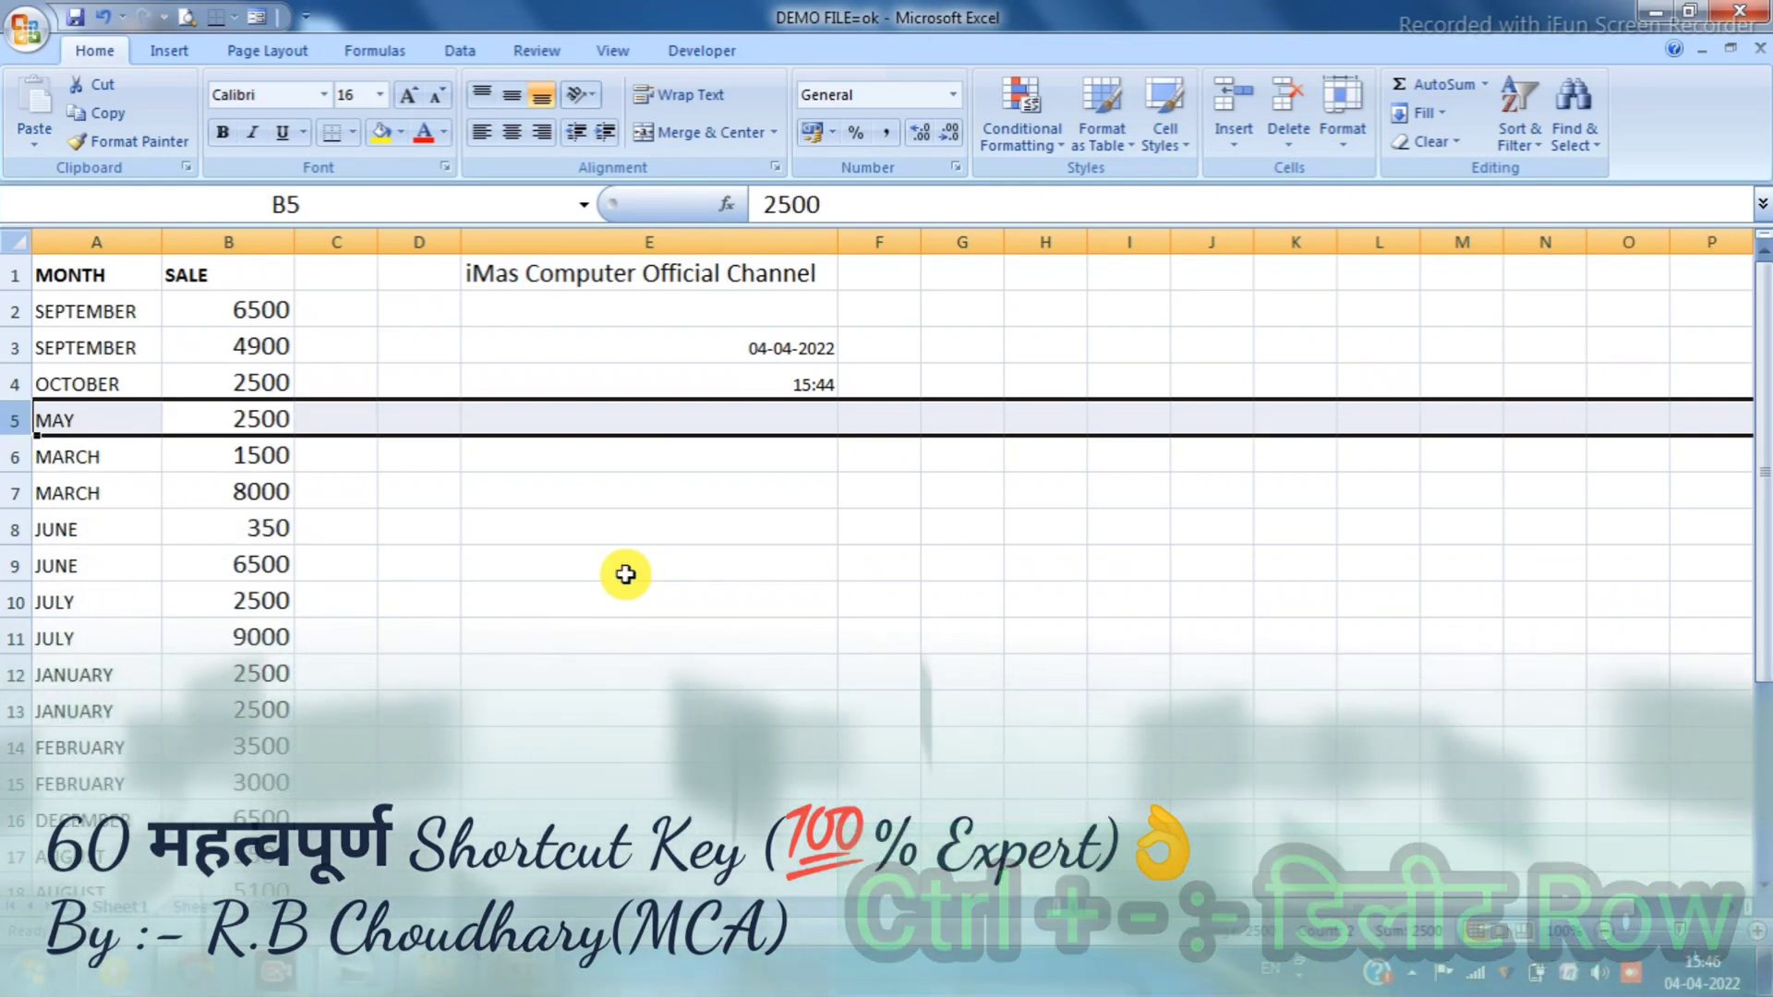
# Undo the last three row deletions and delete the remaining blank row above NOVEMBER
pyautogui.hotkey('ctrl', 'z')
pyautogui.hotkey('ctrl', 'z')
pyautogui.hotkey('ctrl', 'z')
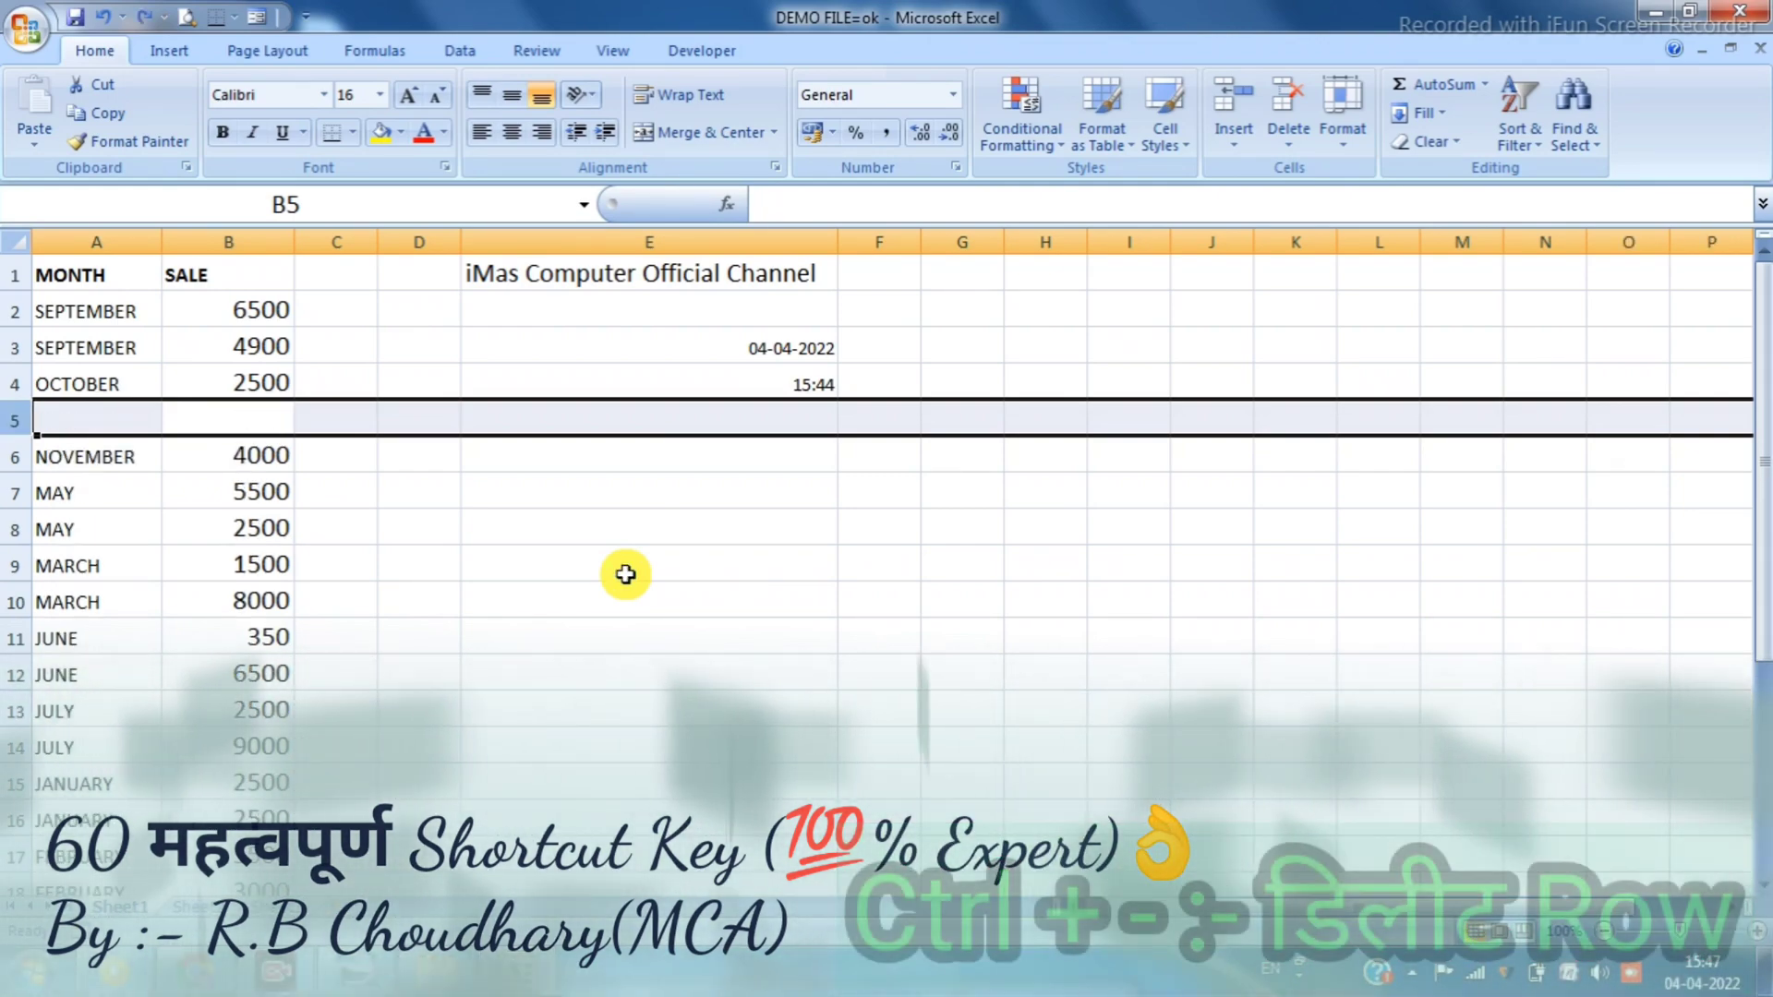
pyautogui.hotkey('ctrl', '-')
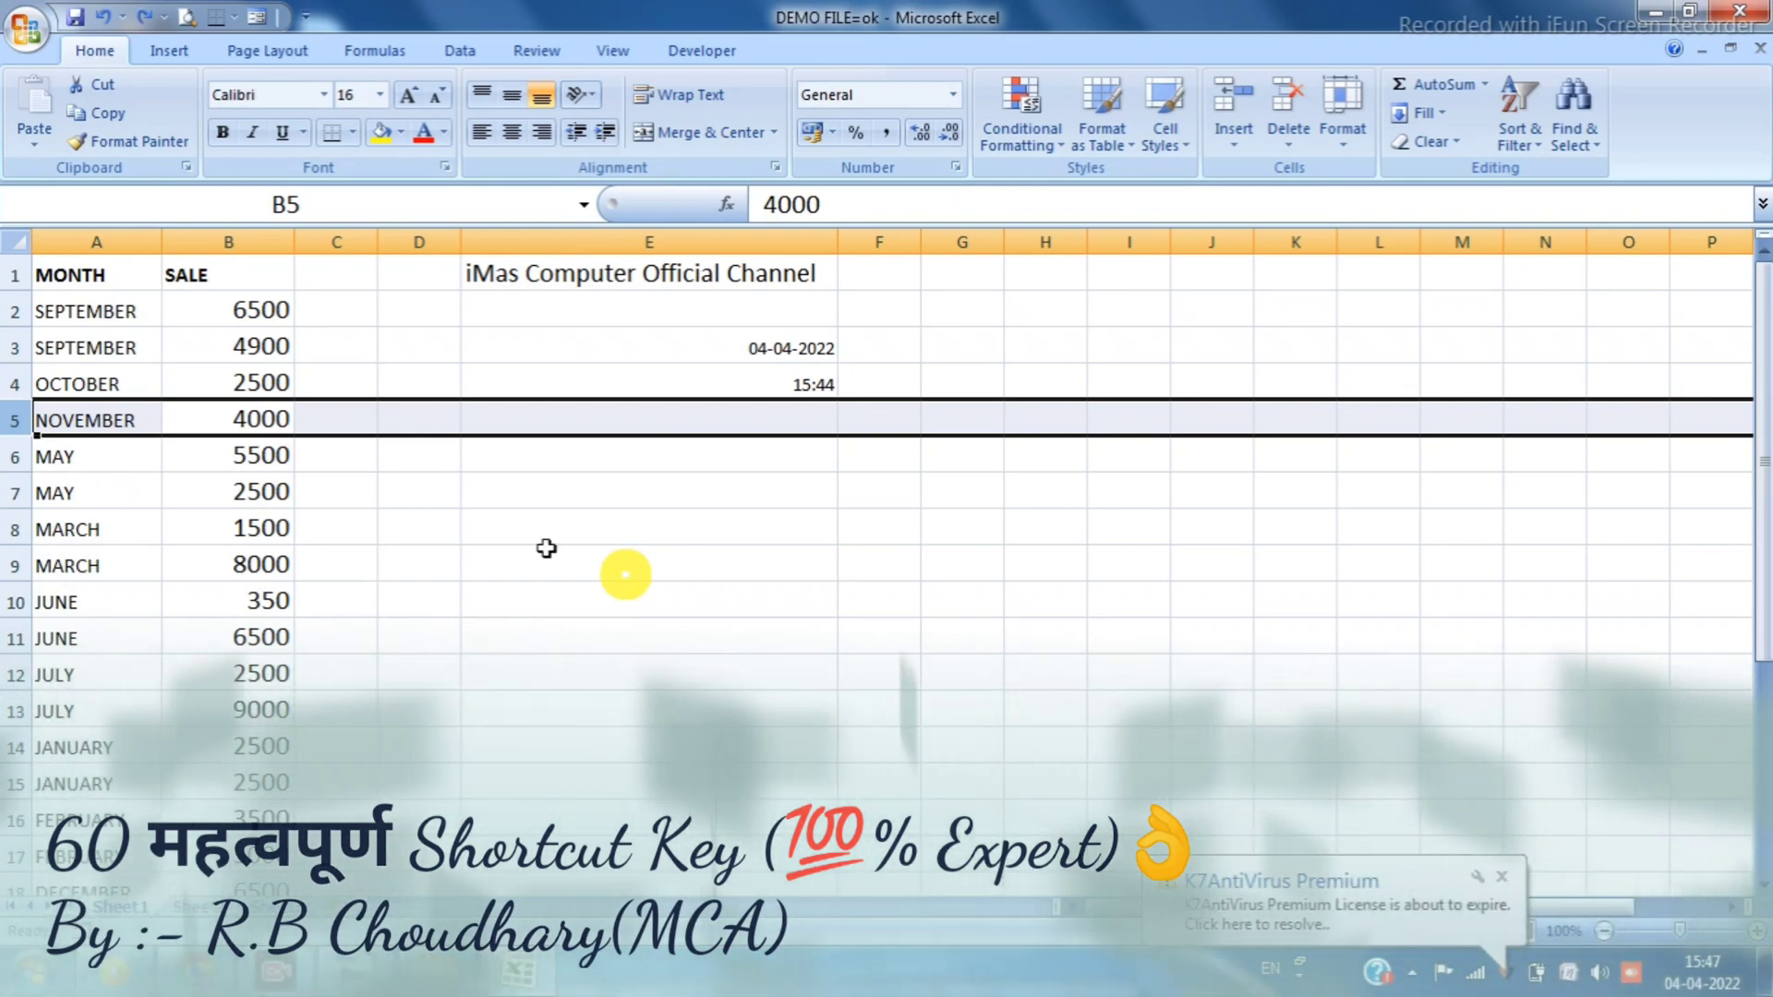
# Go to cell B4 and select the entire SALE column
pyautogui.click(317, 486)
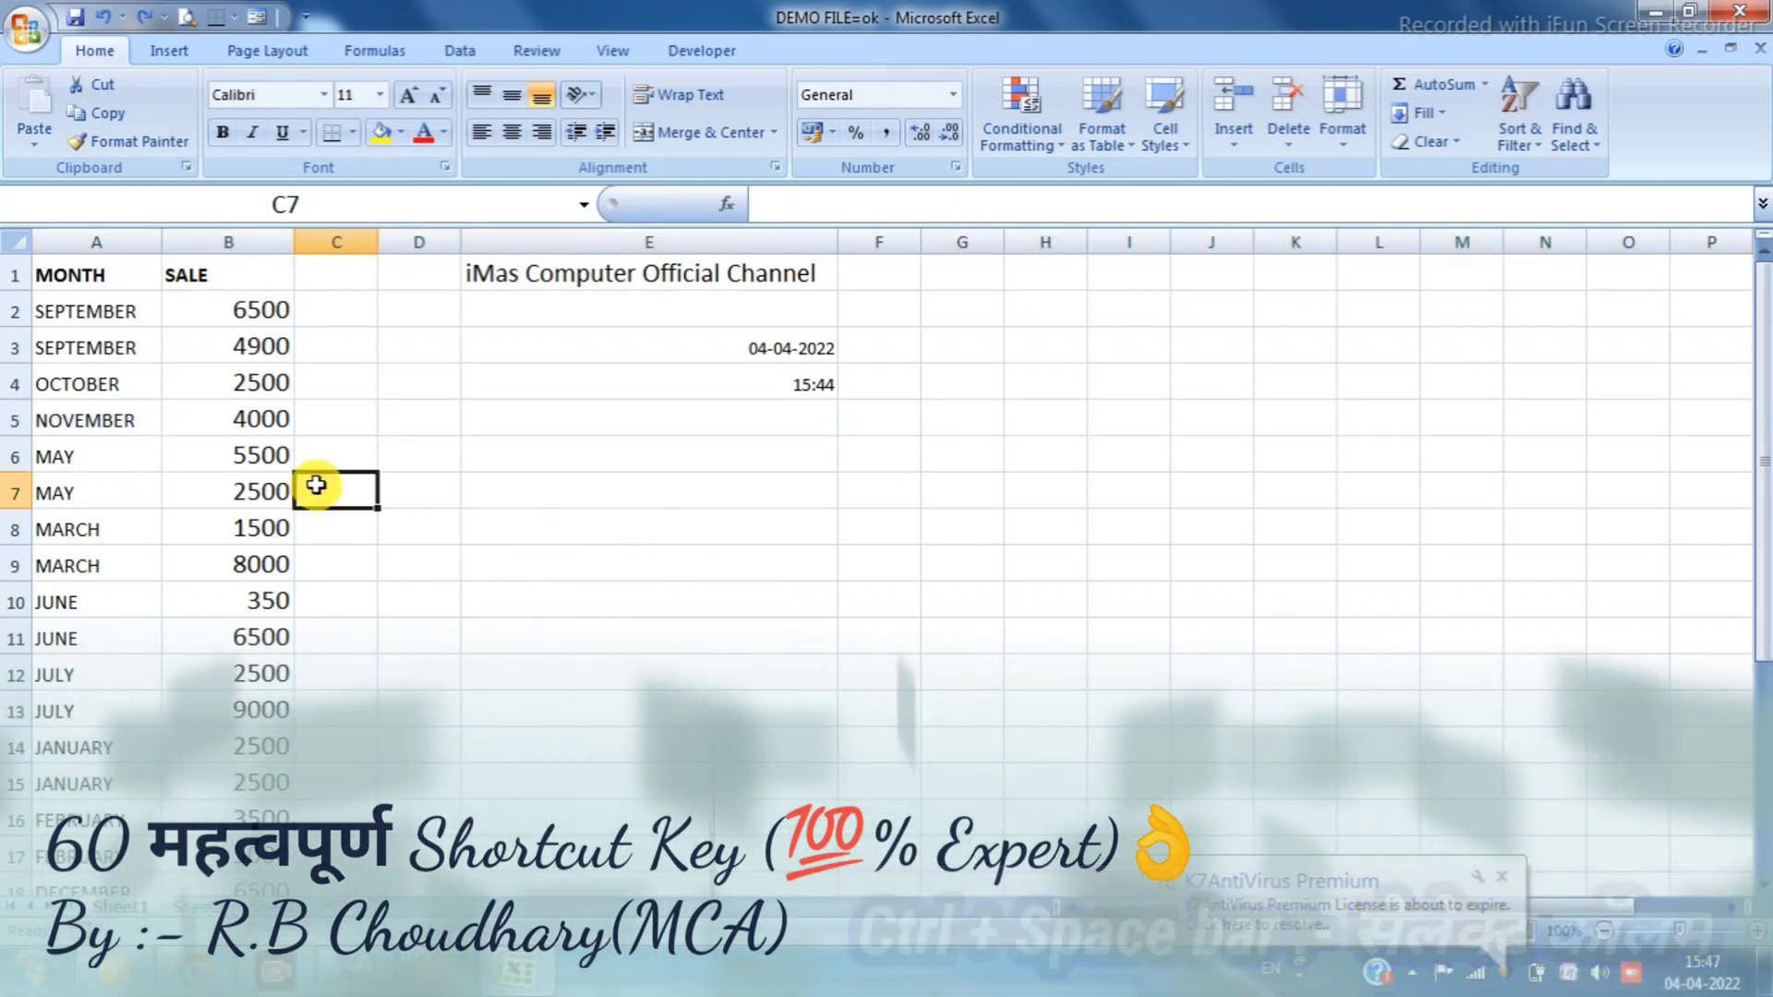
pyautogui.click(237, 373)
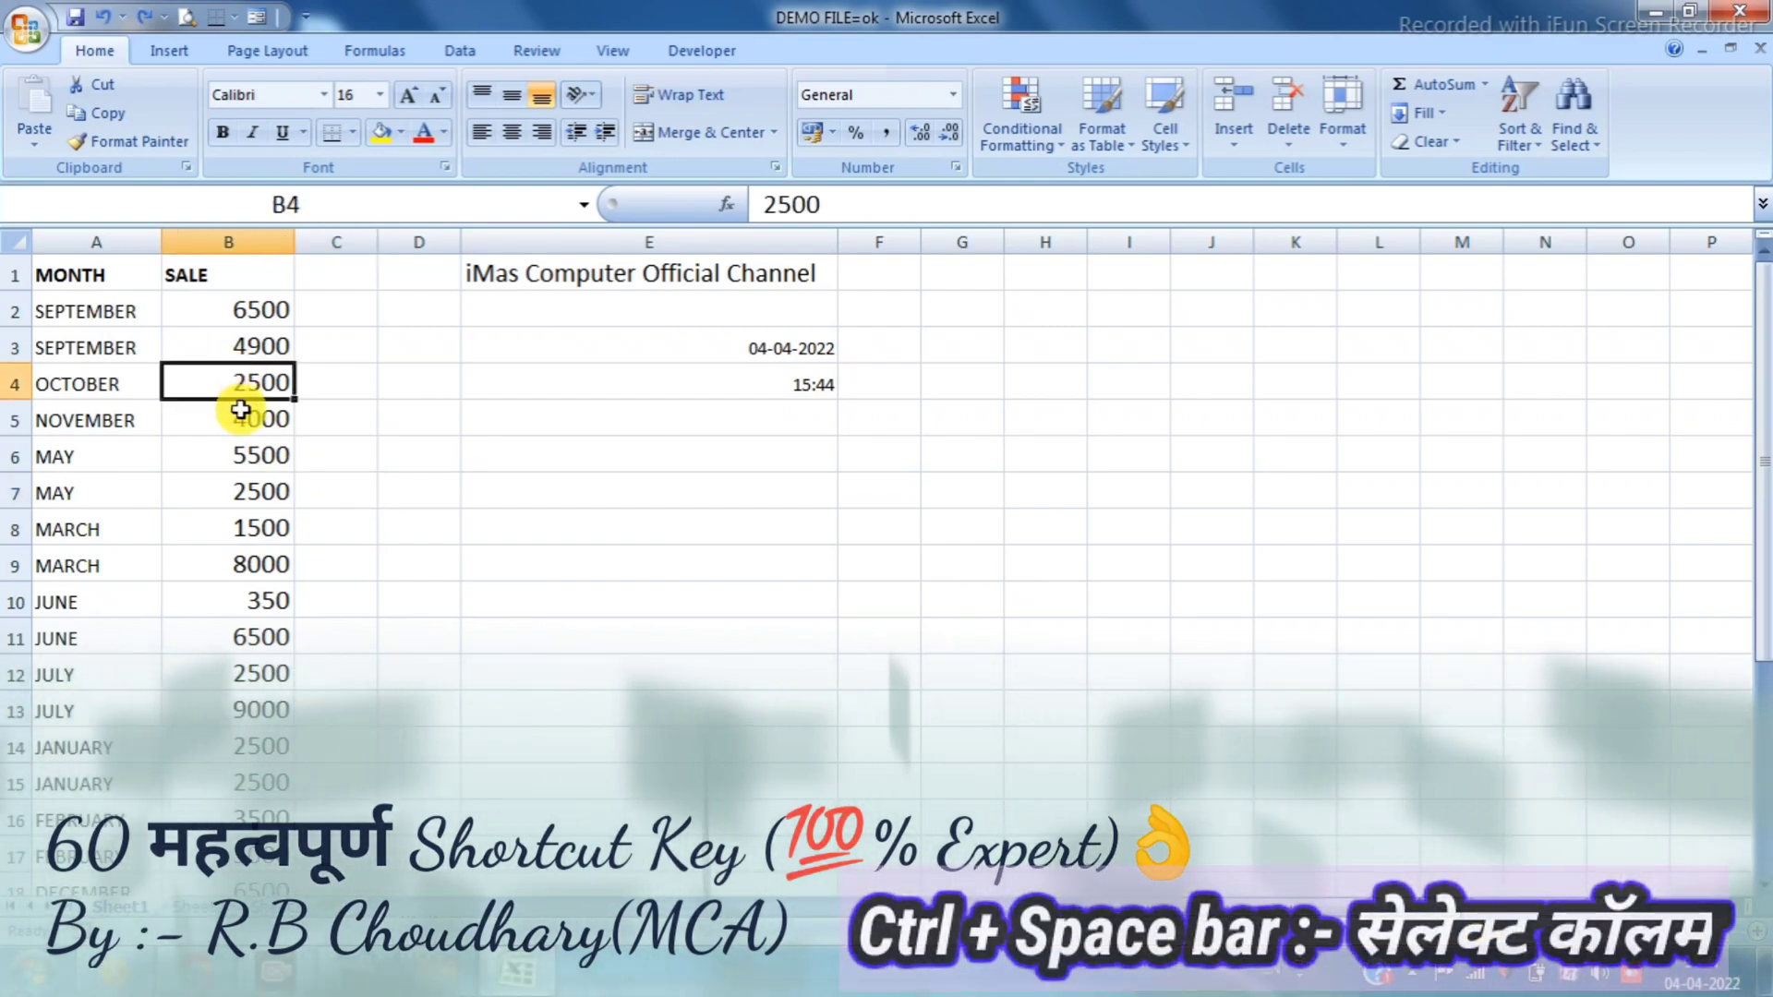
pyautogui.hotkey('ctrl', 'space')
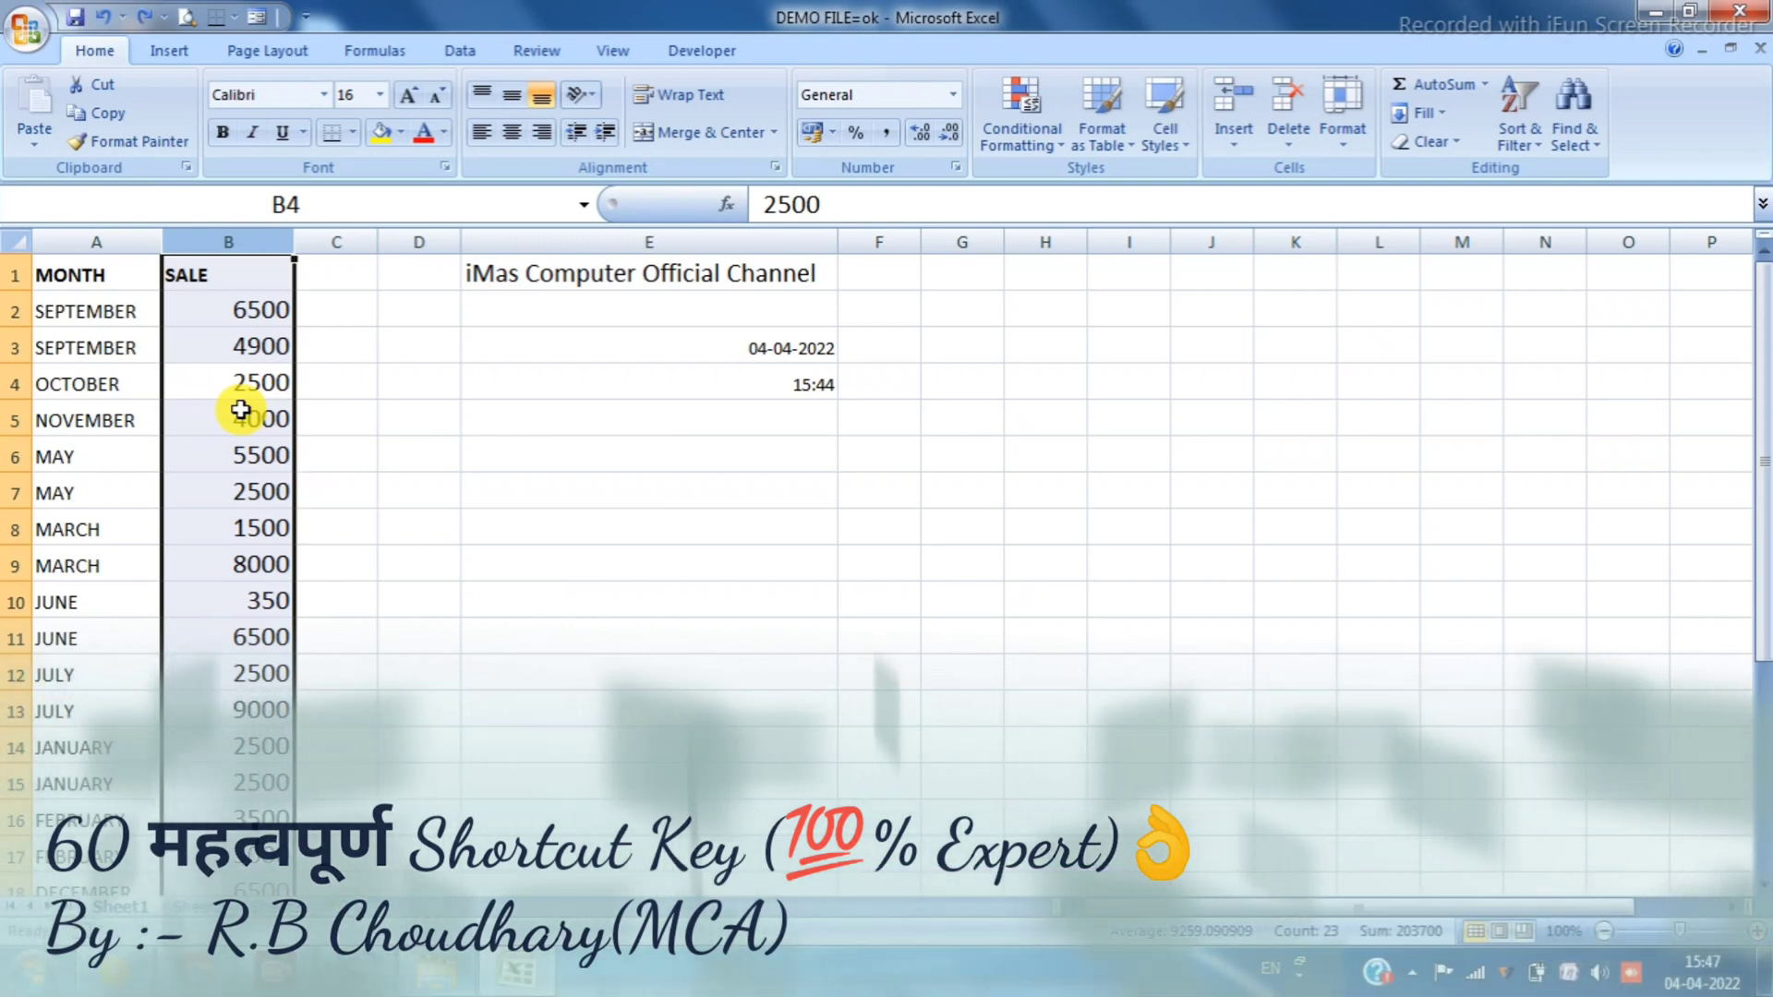
# Reselect column B from cell B4 and insert four blank columns between MONTH and SALE
pyautogui.press('Right')
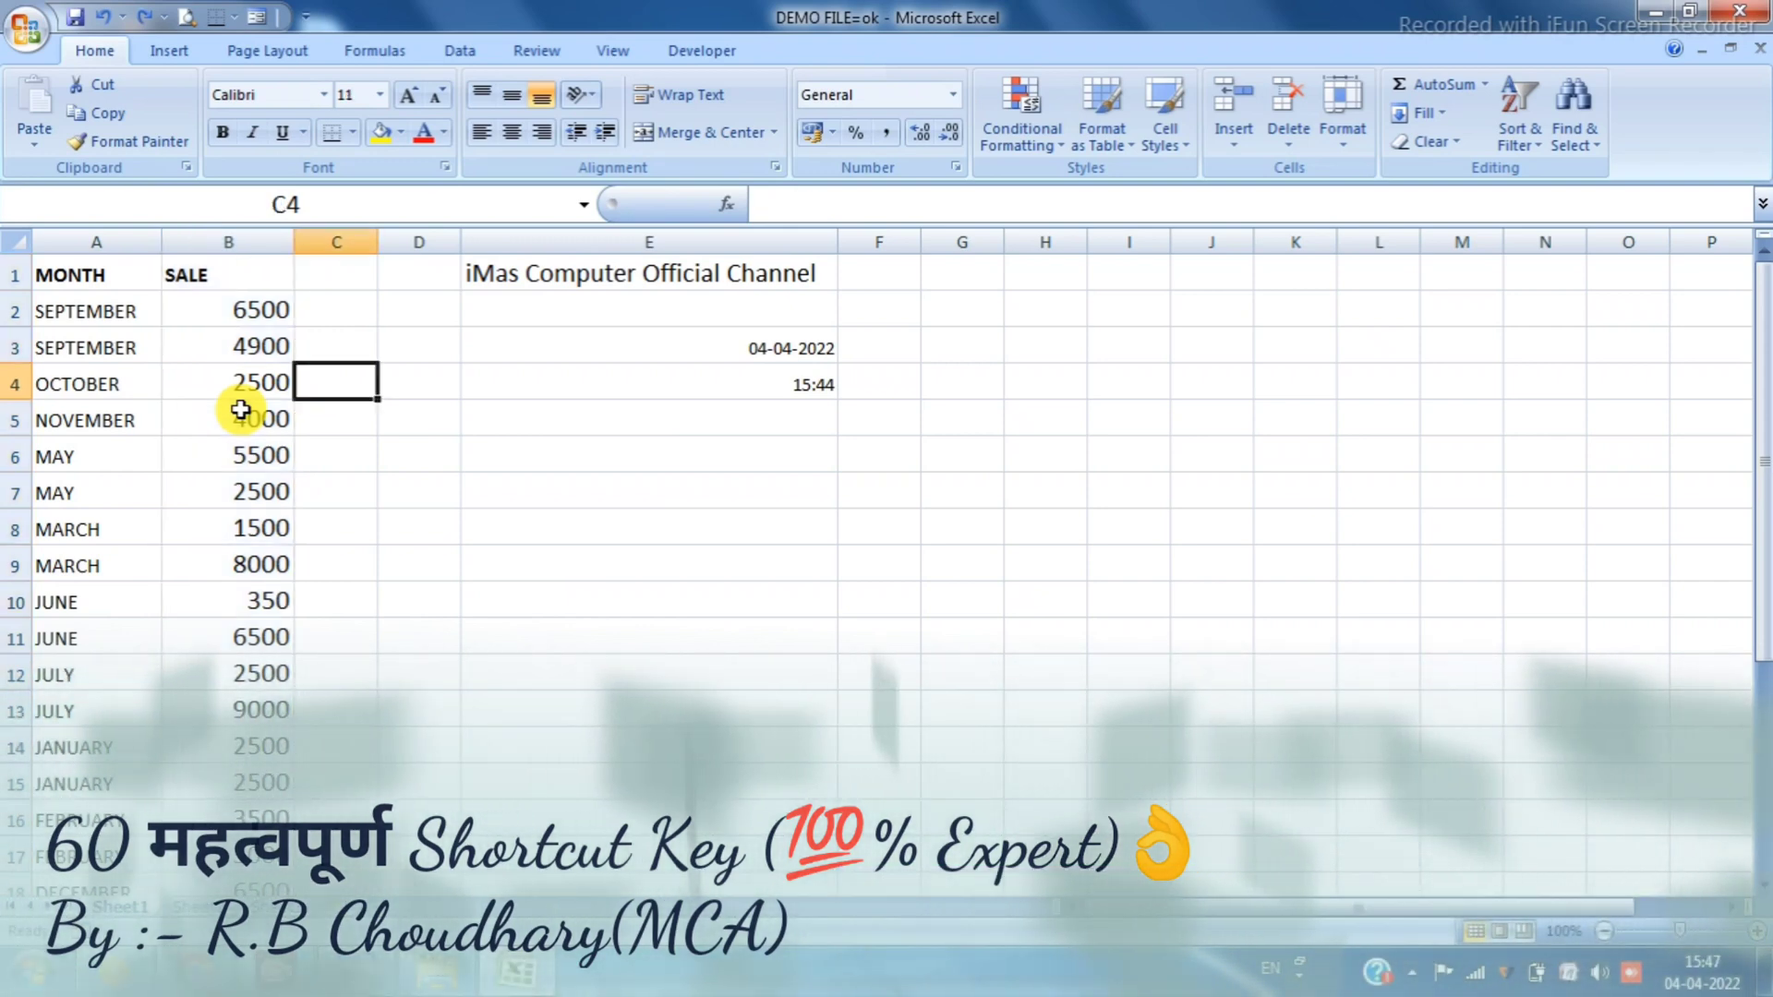
pyautogui.press('Left')
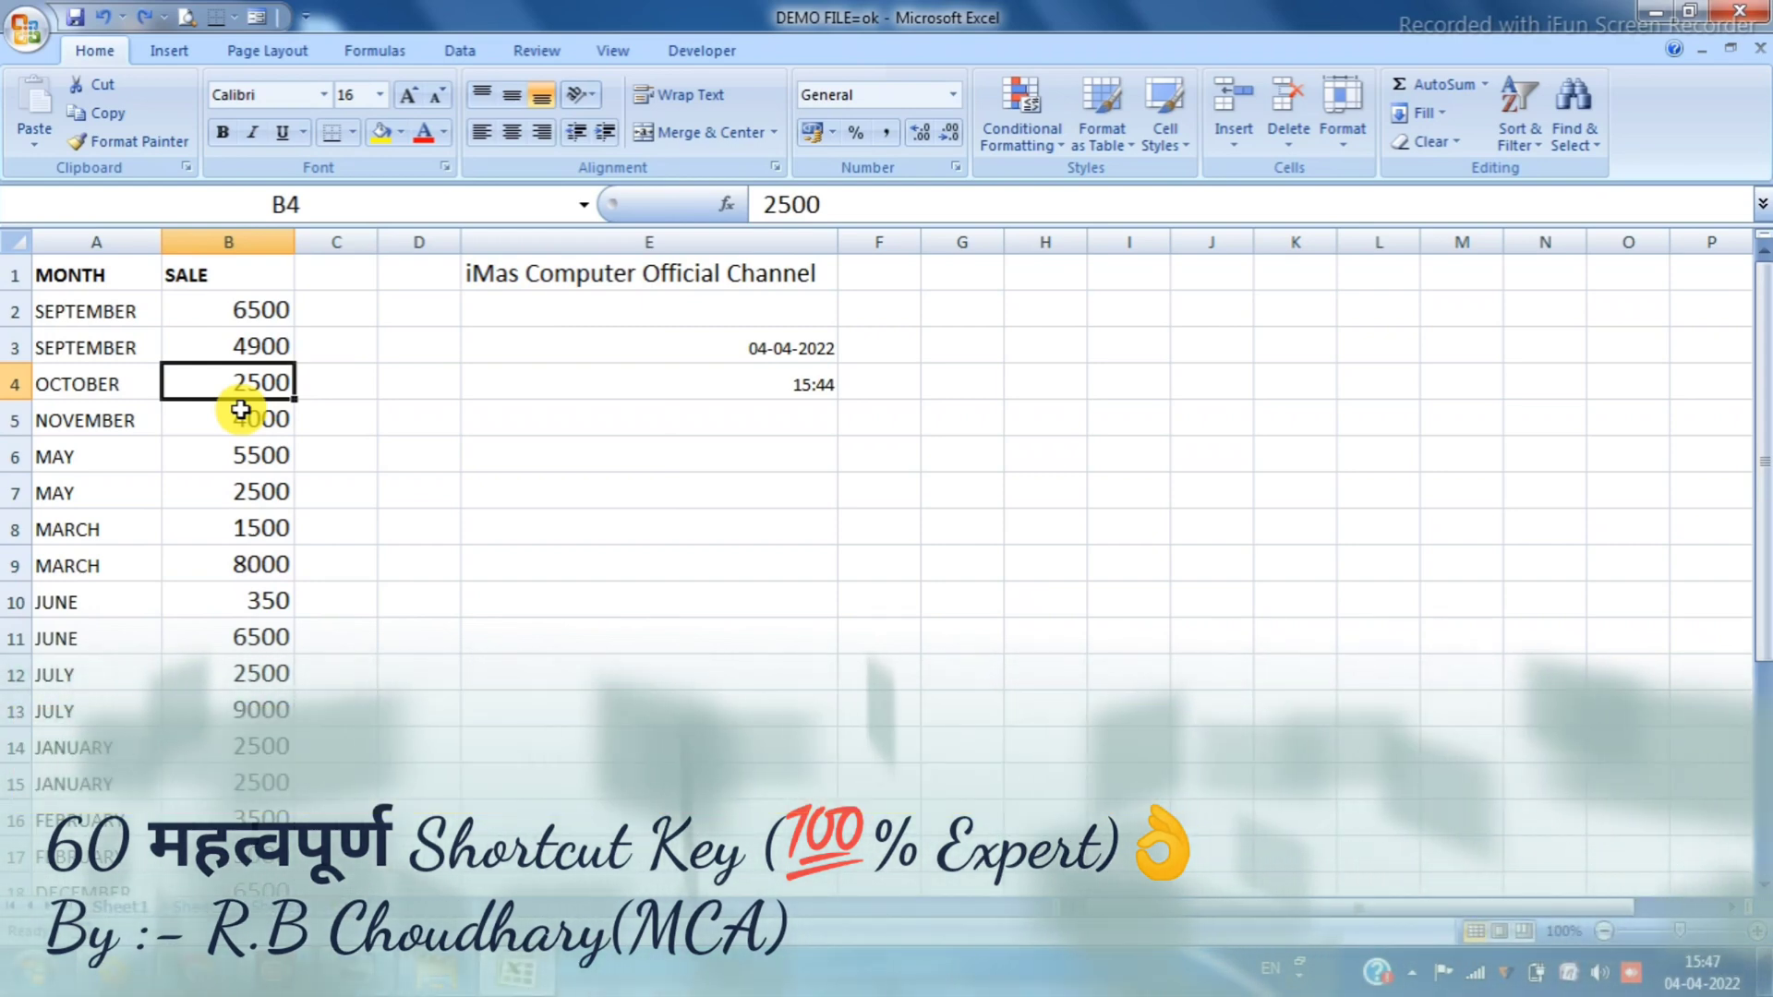
pyautogui.hotkey('ctrl', 'space')
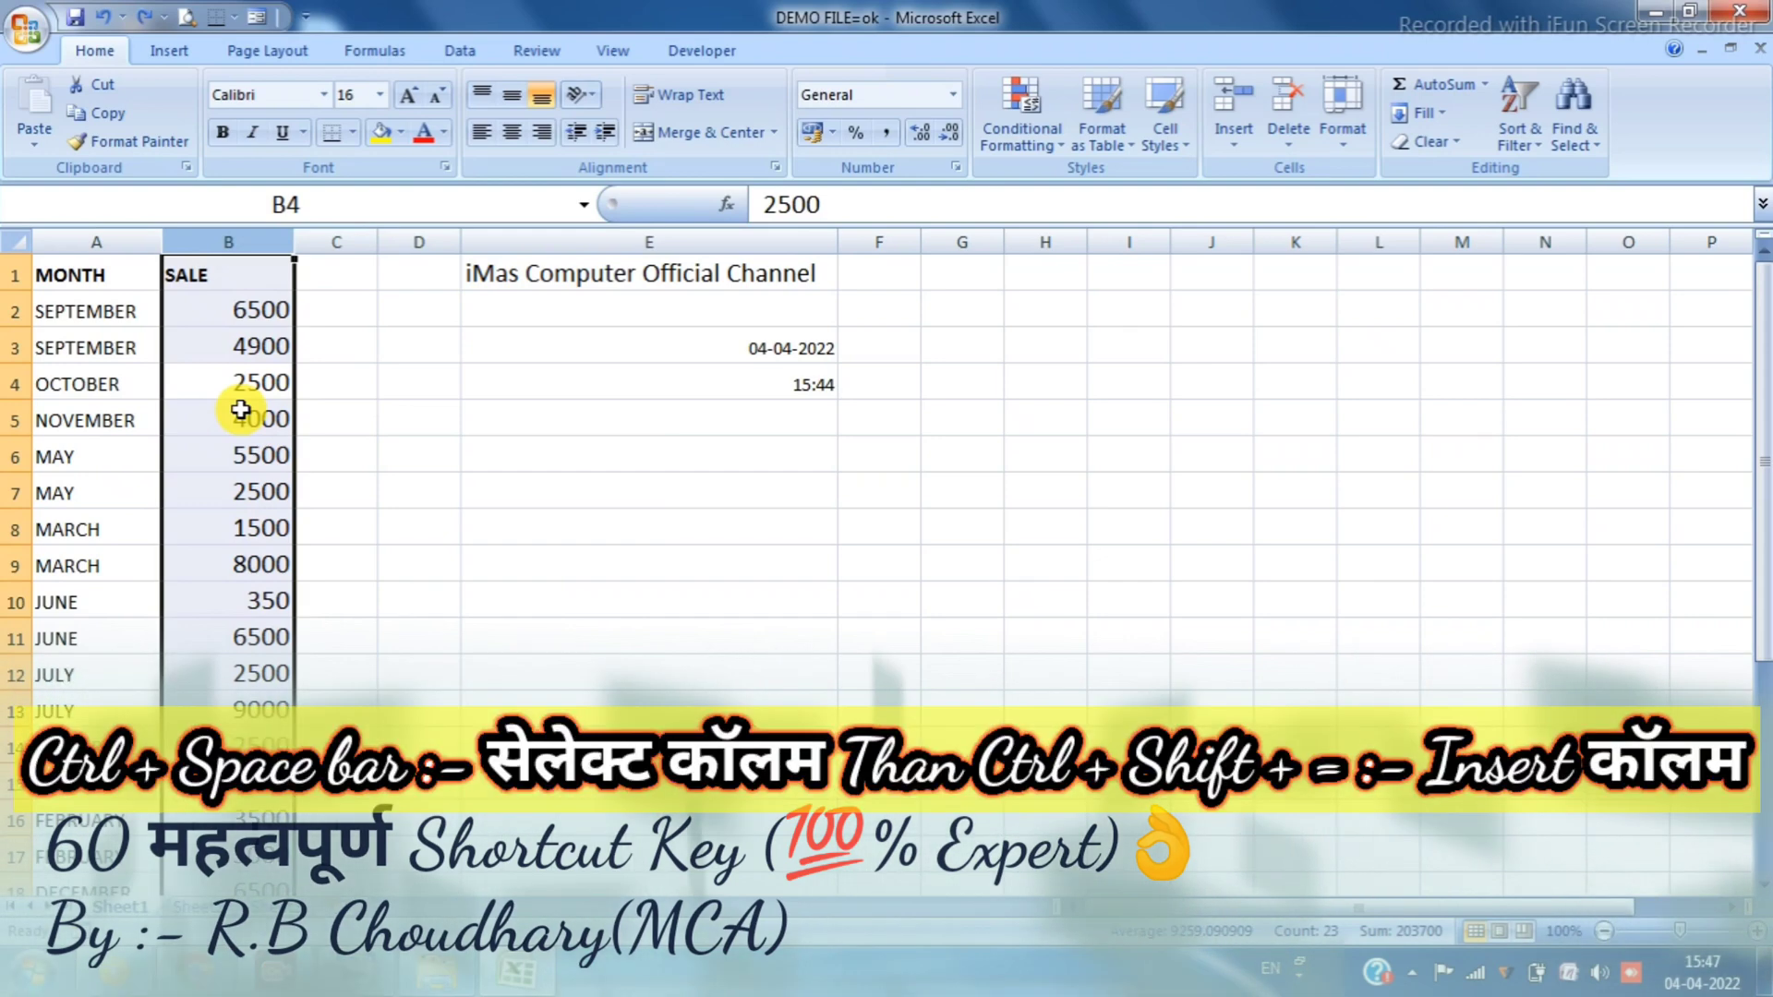
pyautogui.hotkey('ctrl', 'shift', '=')
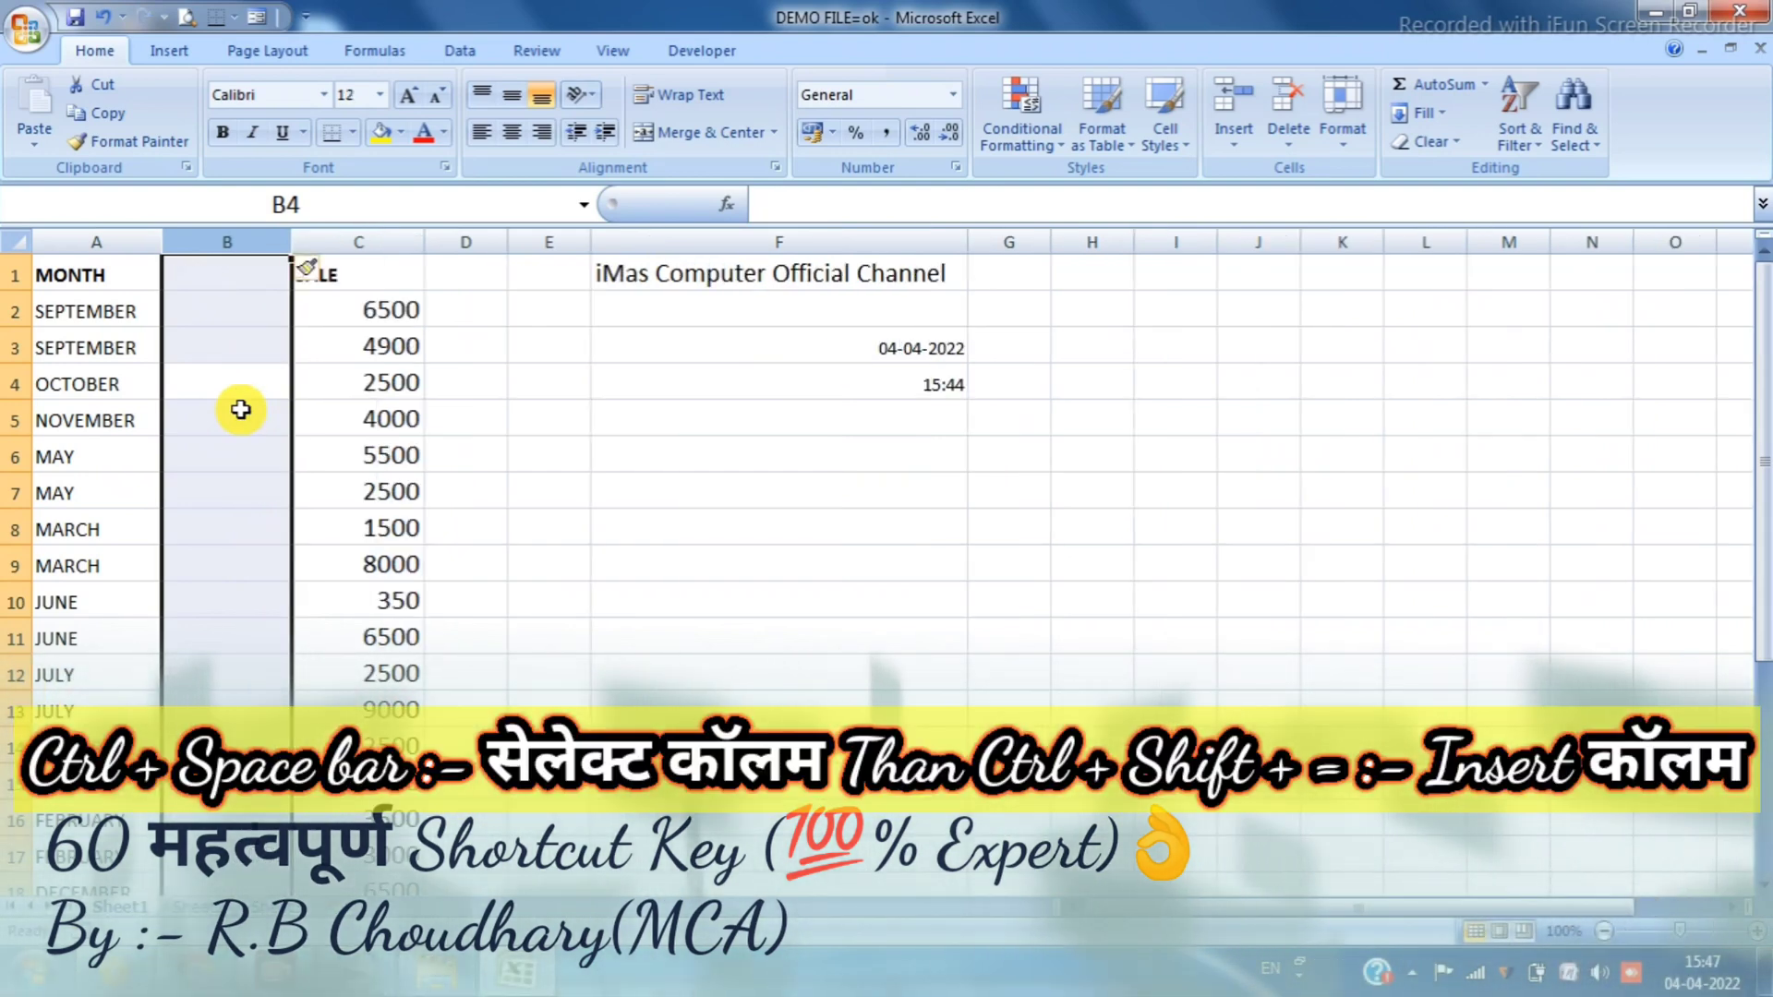
pyautogui.hotkey('ctrl', 'shift', '=')
pyautogui.hotkey('ctrl', 'shift', '=')
pyautogui.hotkey('ctrl', 'shift', '=')
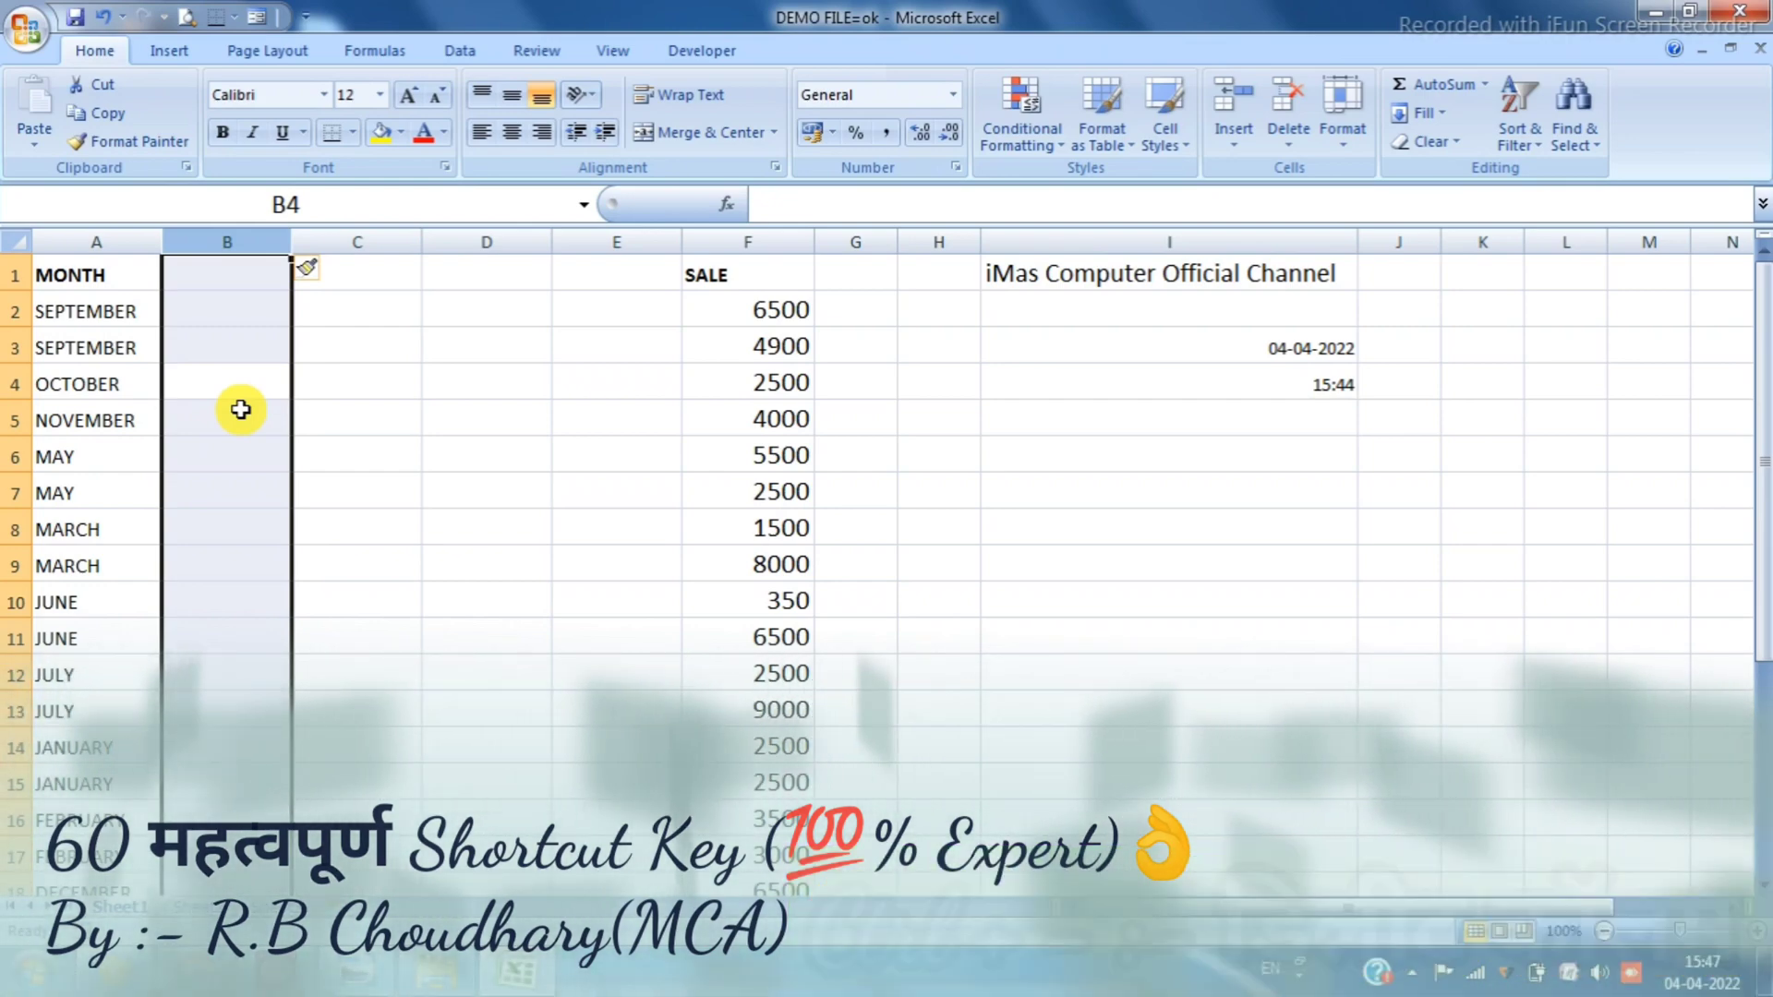
# Delete the four blank columns between MONTH and SALE, and move to cell D5
pyautogui.hotkey('ctrl', '-')
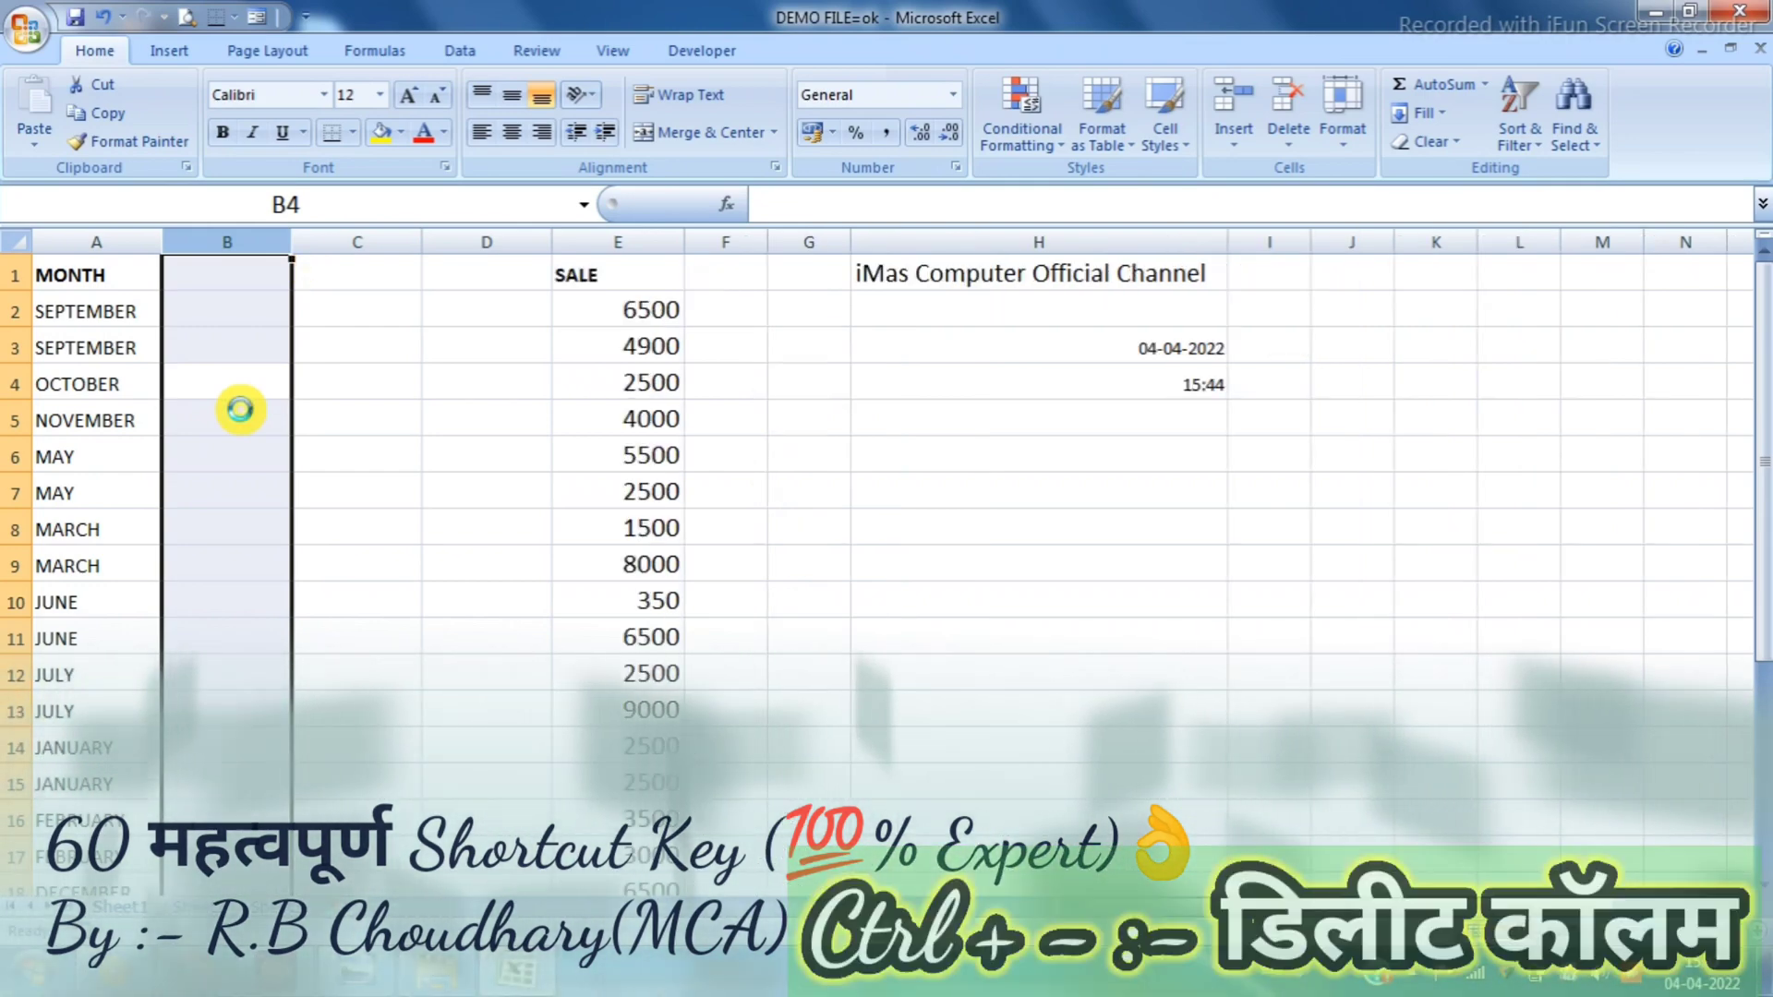
pyautogui.hotkey('ctrl', '-')
pyautogui.hotkey('ctrl', '-')
pyautogui.hotkey('ctrl', '-')
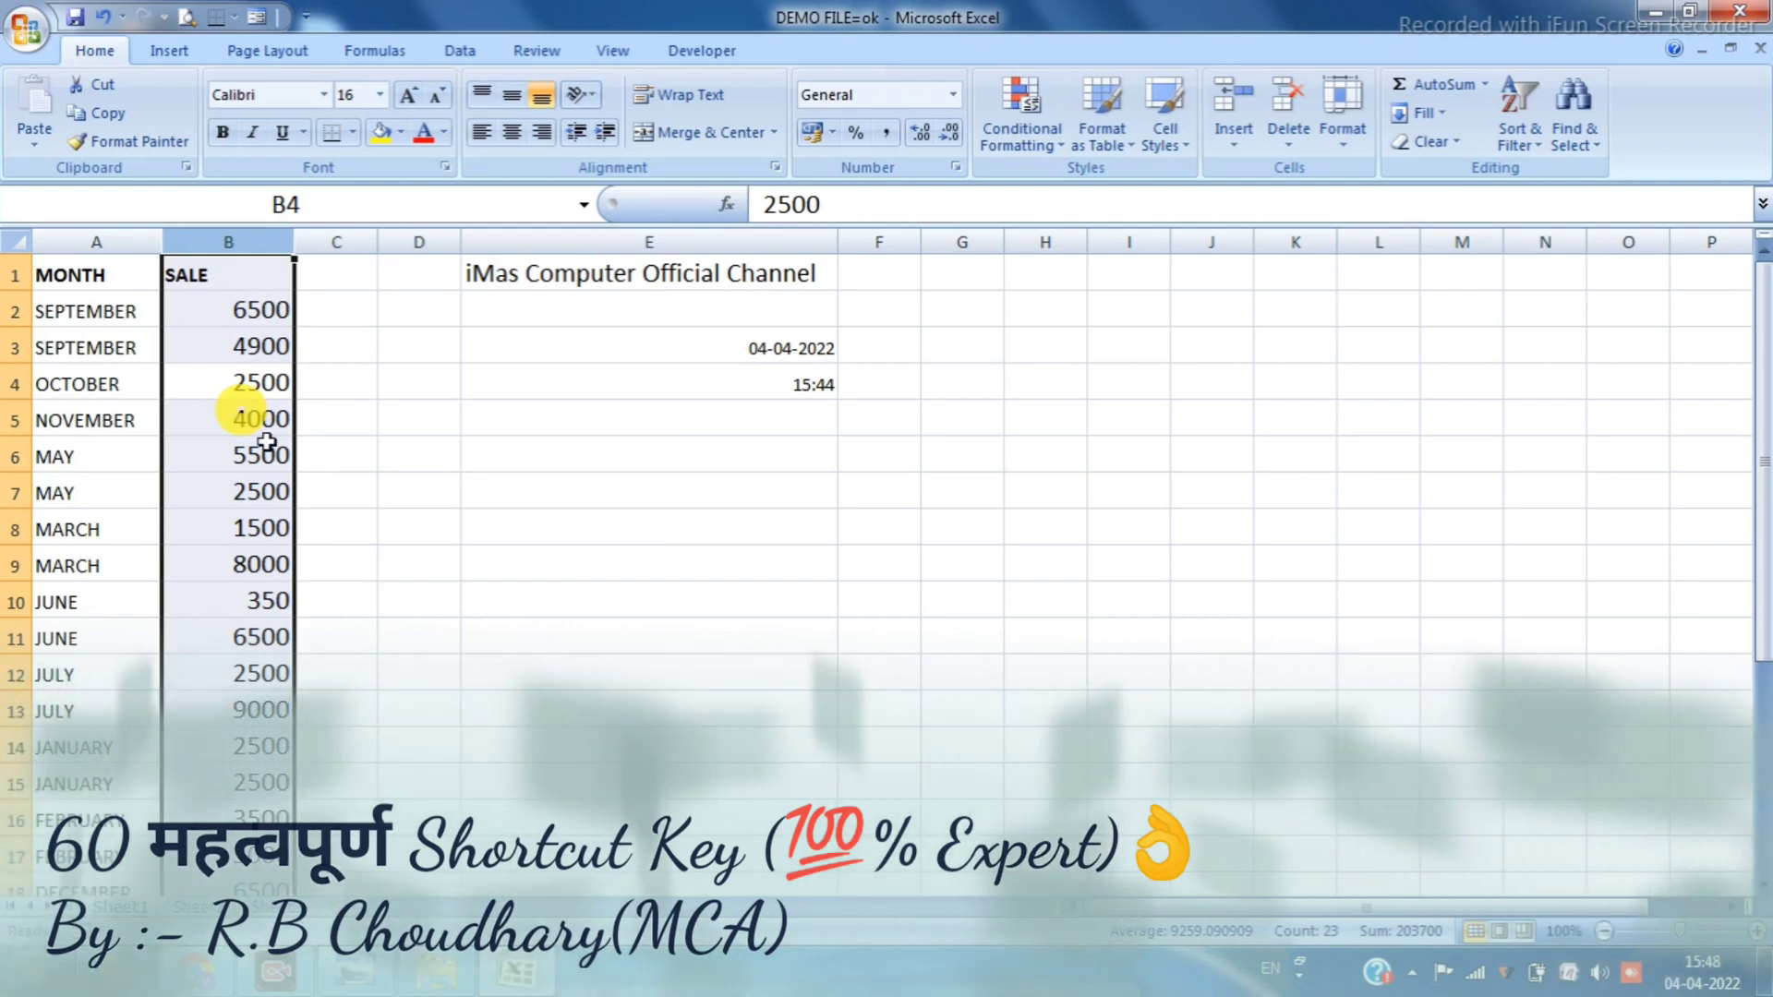
pyautogui.click(400, 414)
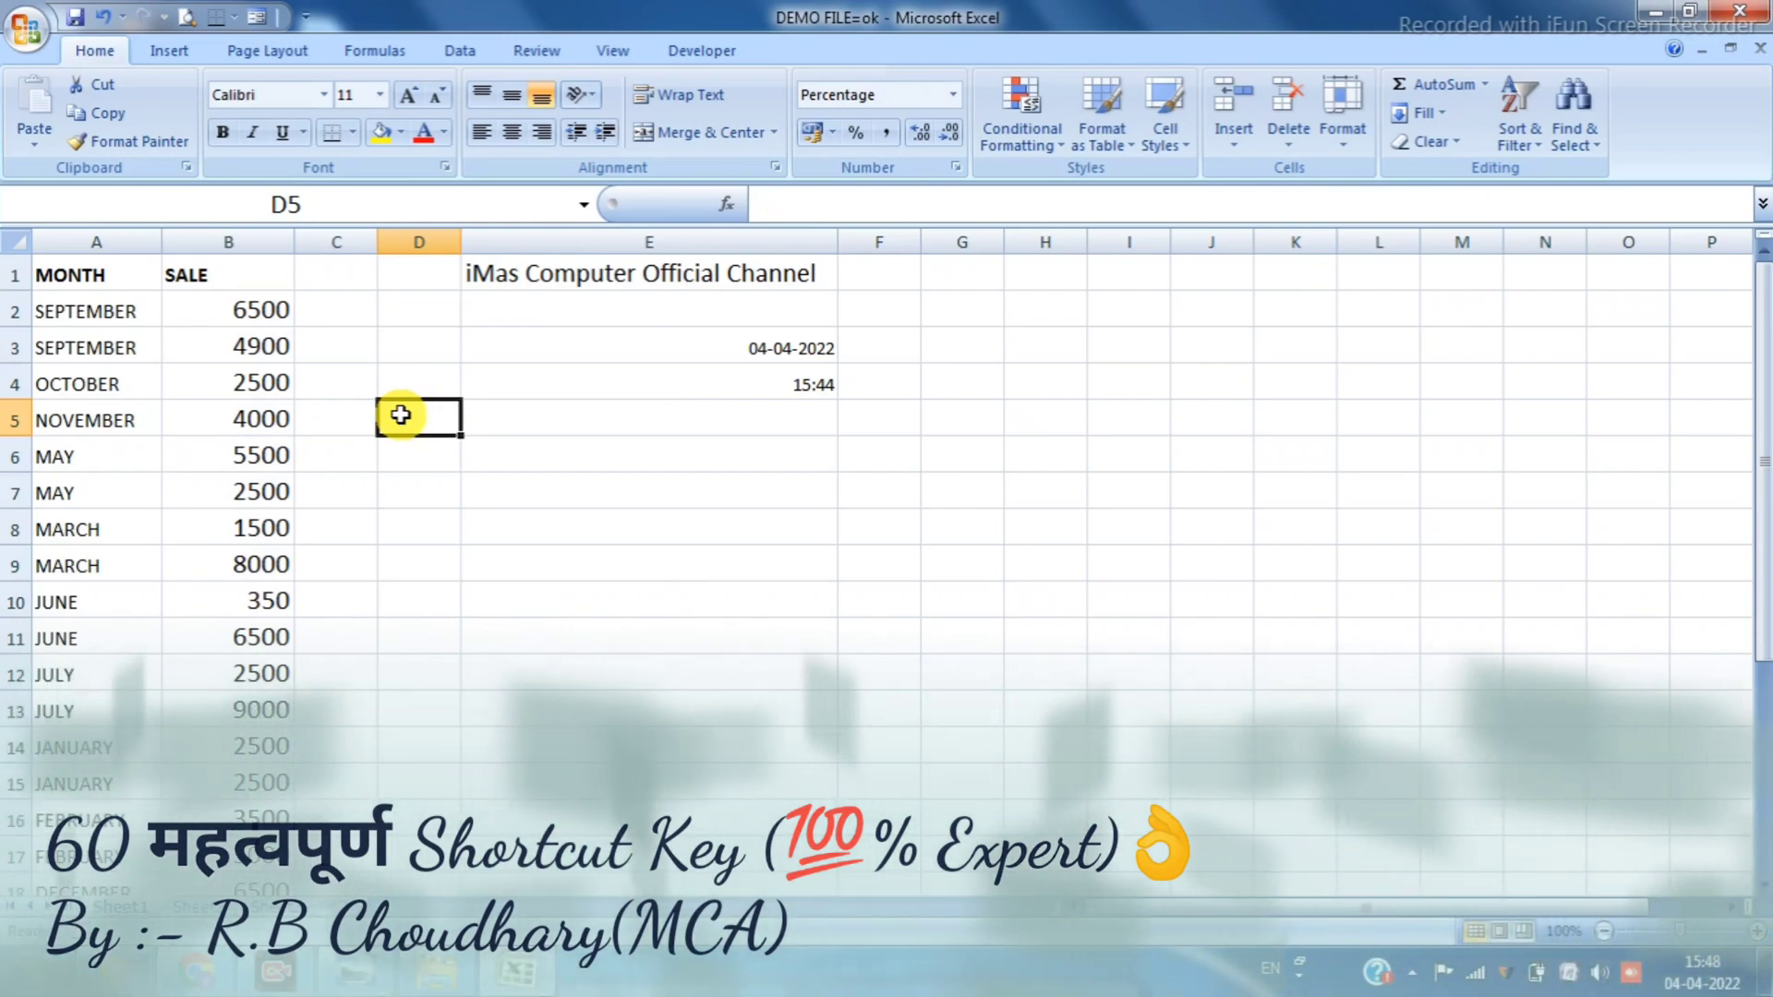
# Open the print settings for the active sheet, close them without printing, and go to cell C5
pyautogui.hotkey('ctrl', 'p')
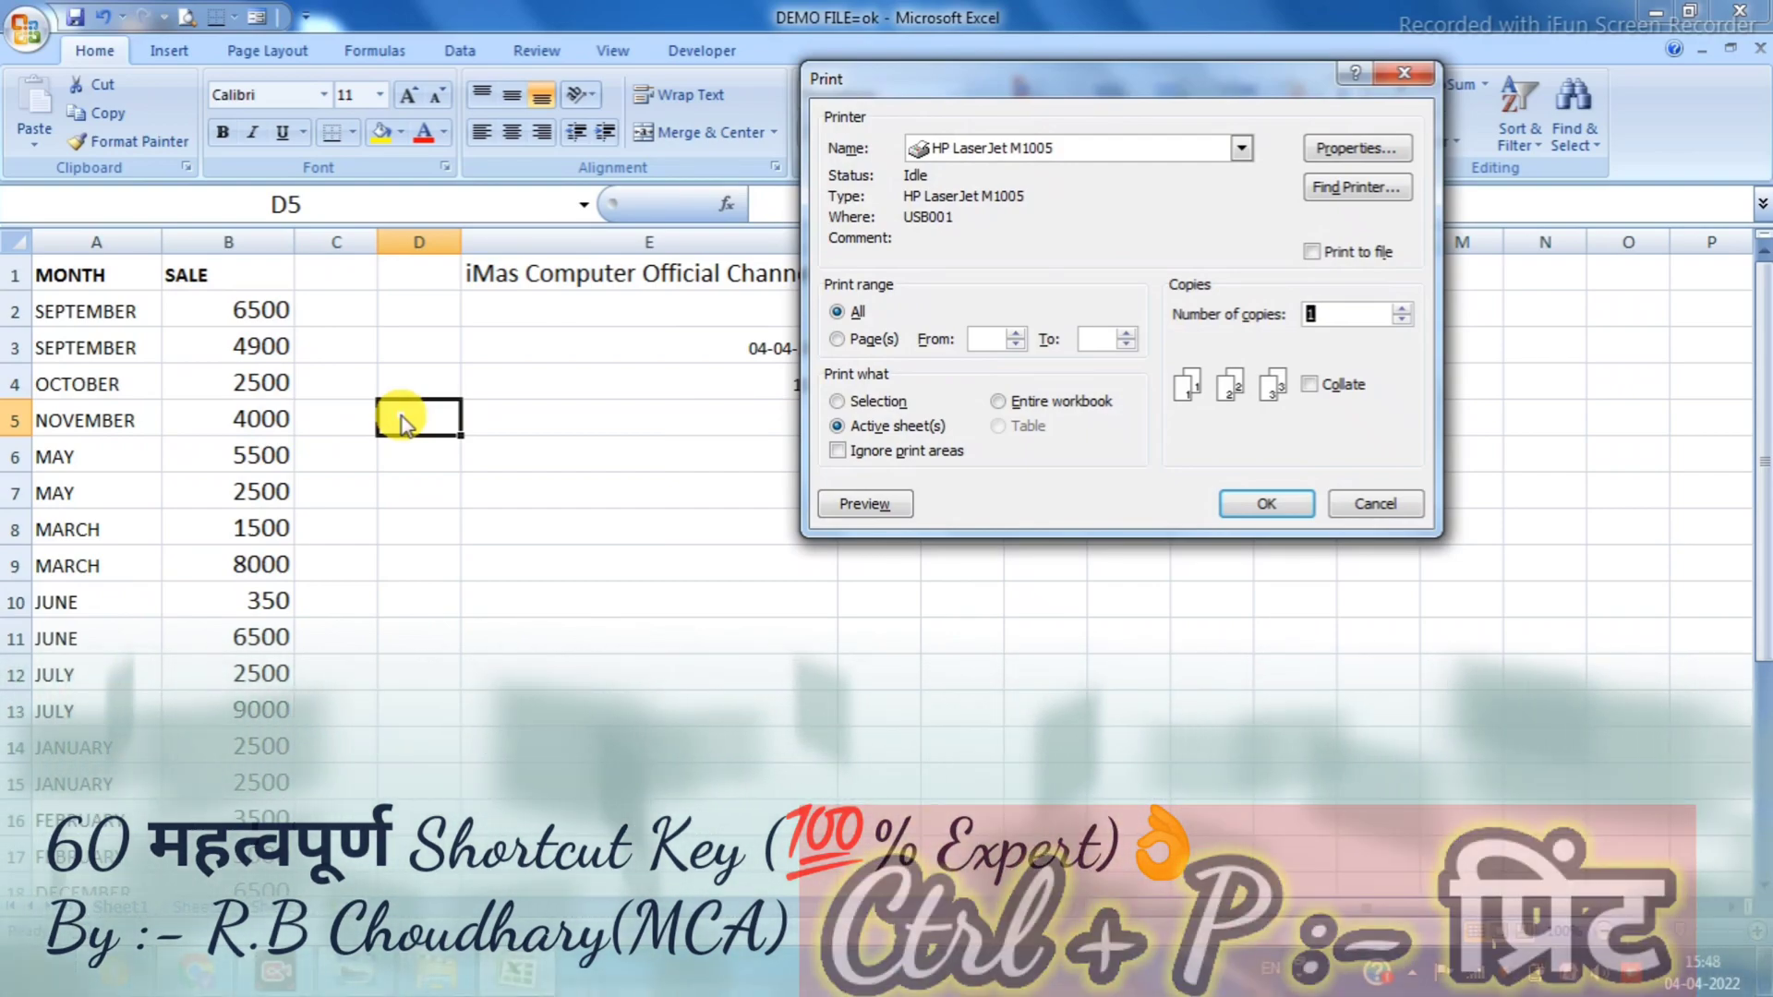
pyautogui.press('Escape')
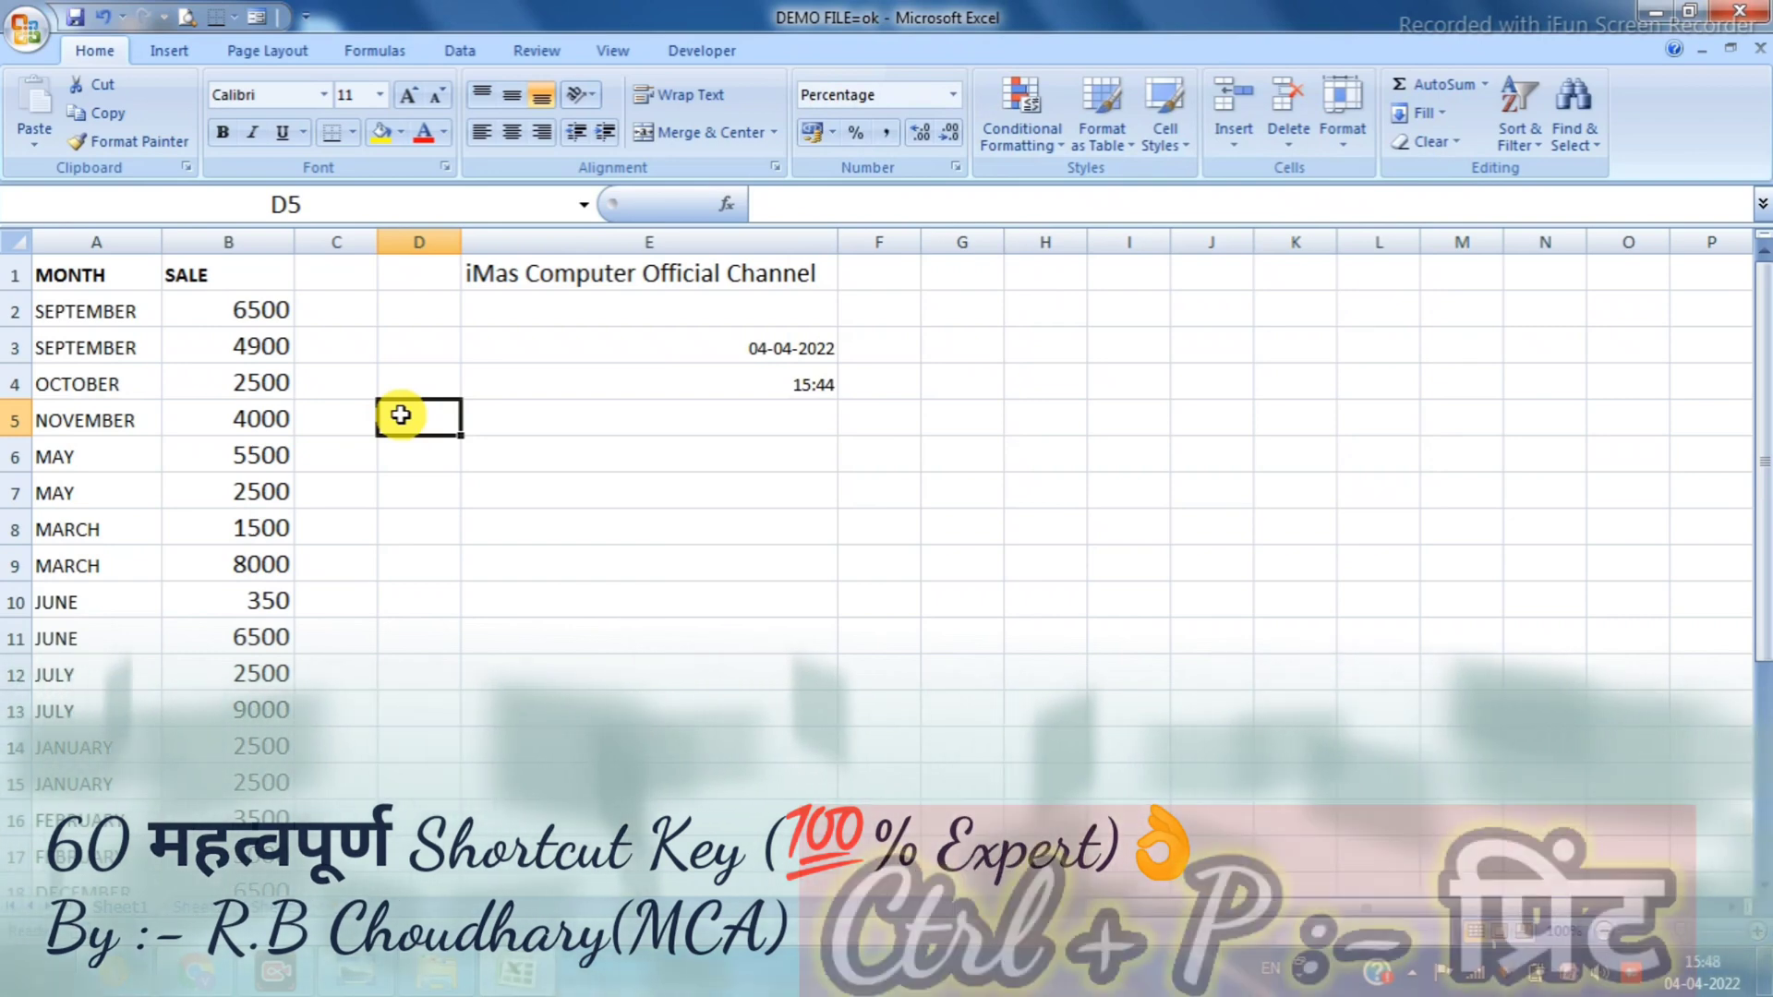
pyautogui.click(355, 417)
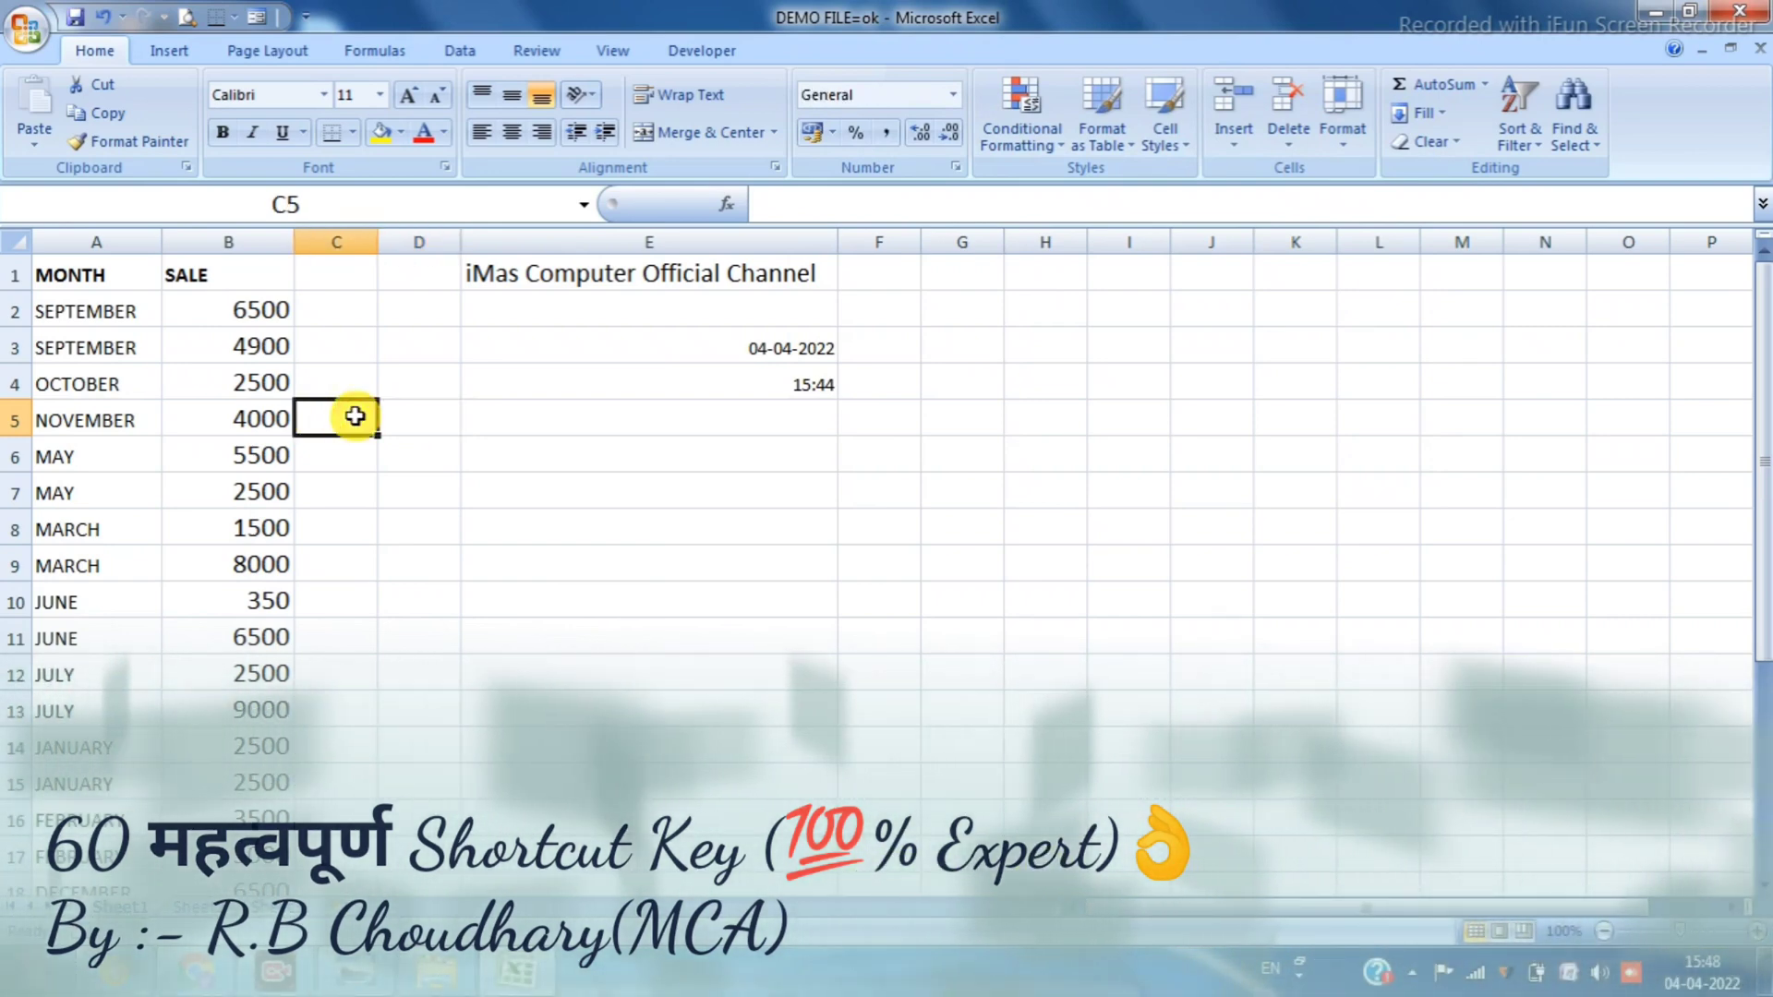
# Open the channel title in cell E1 for in-cell editing, leave edit mode and reselect the cell
pyautogui.click(536, 457)
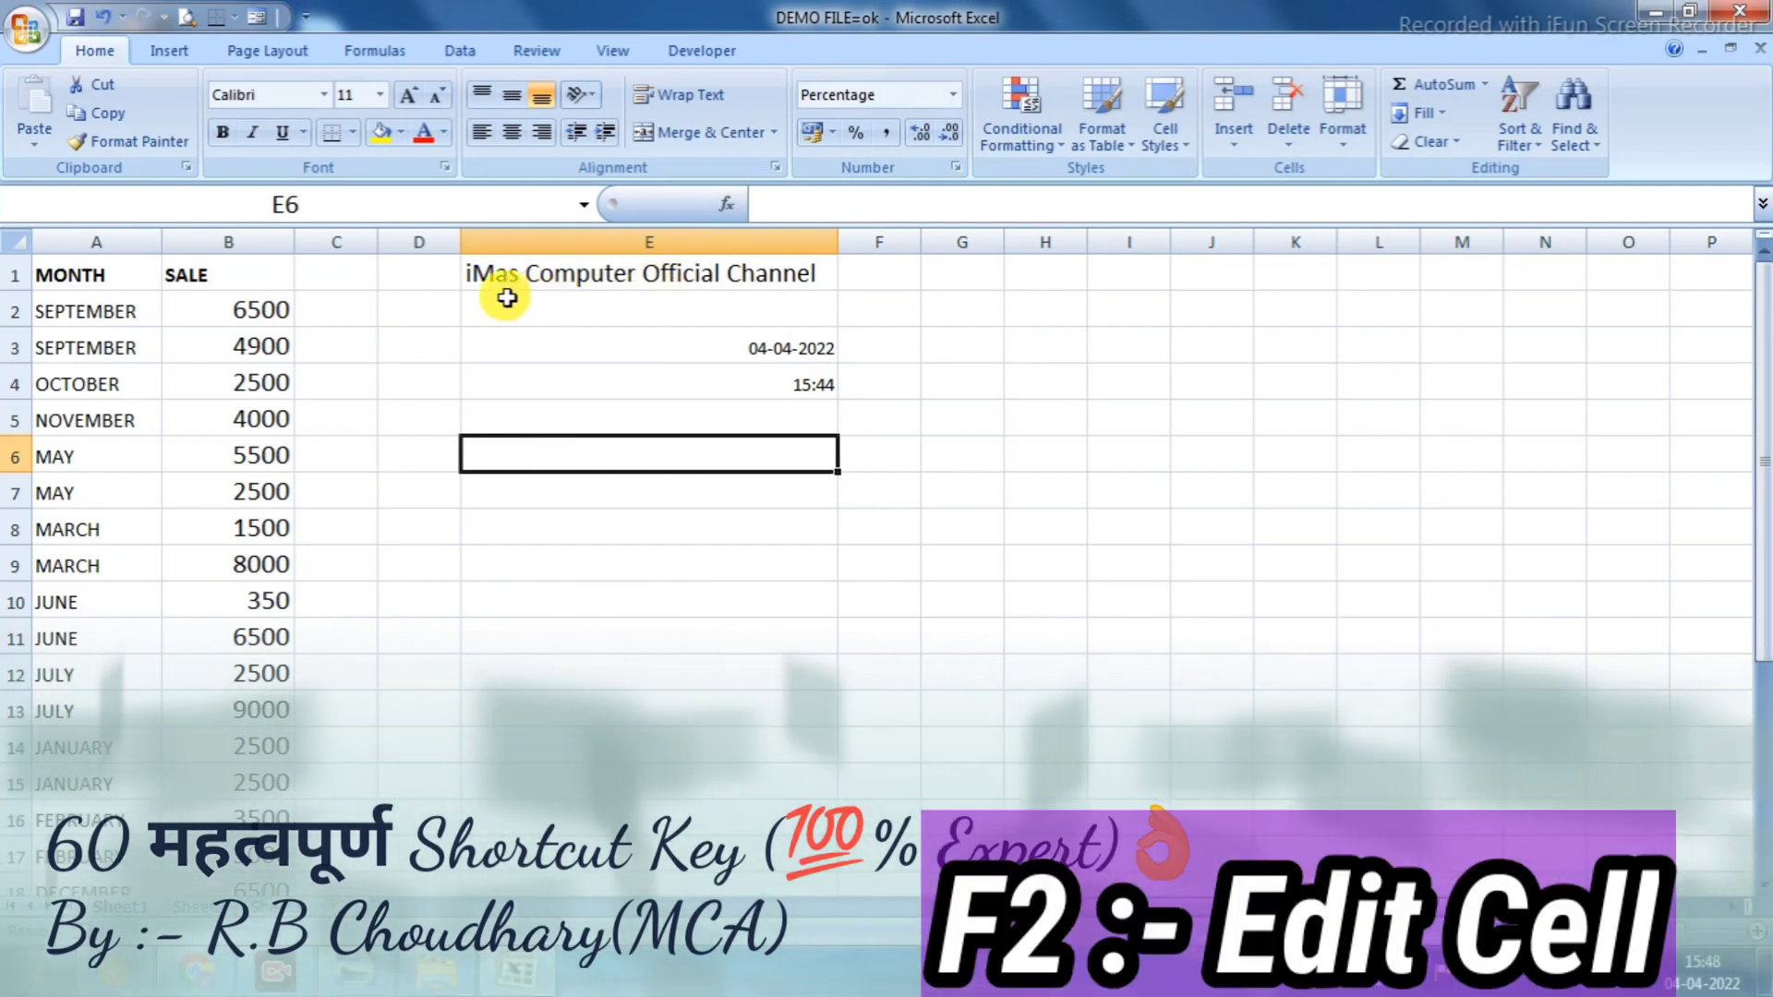
pyautogui.click(818, 270)
pyautogui.press('F2')
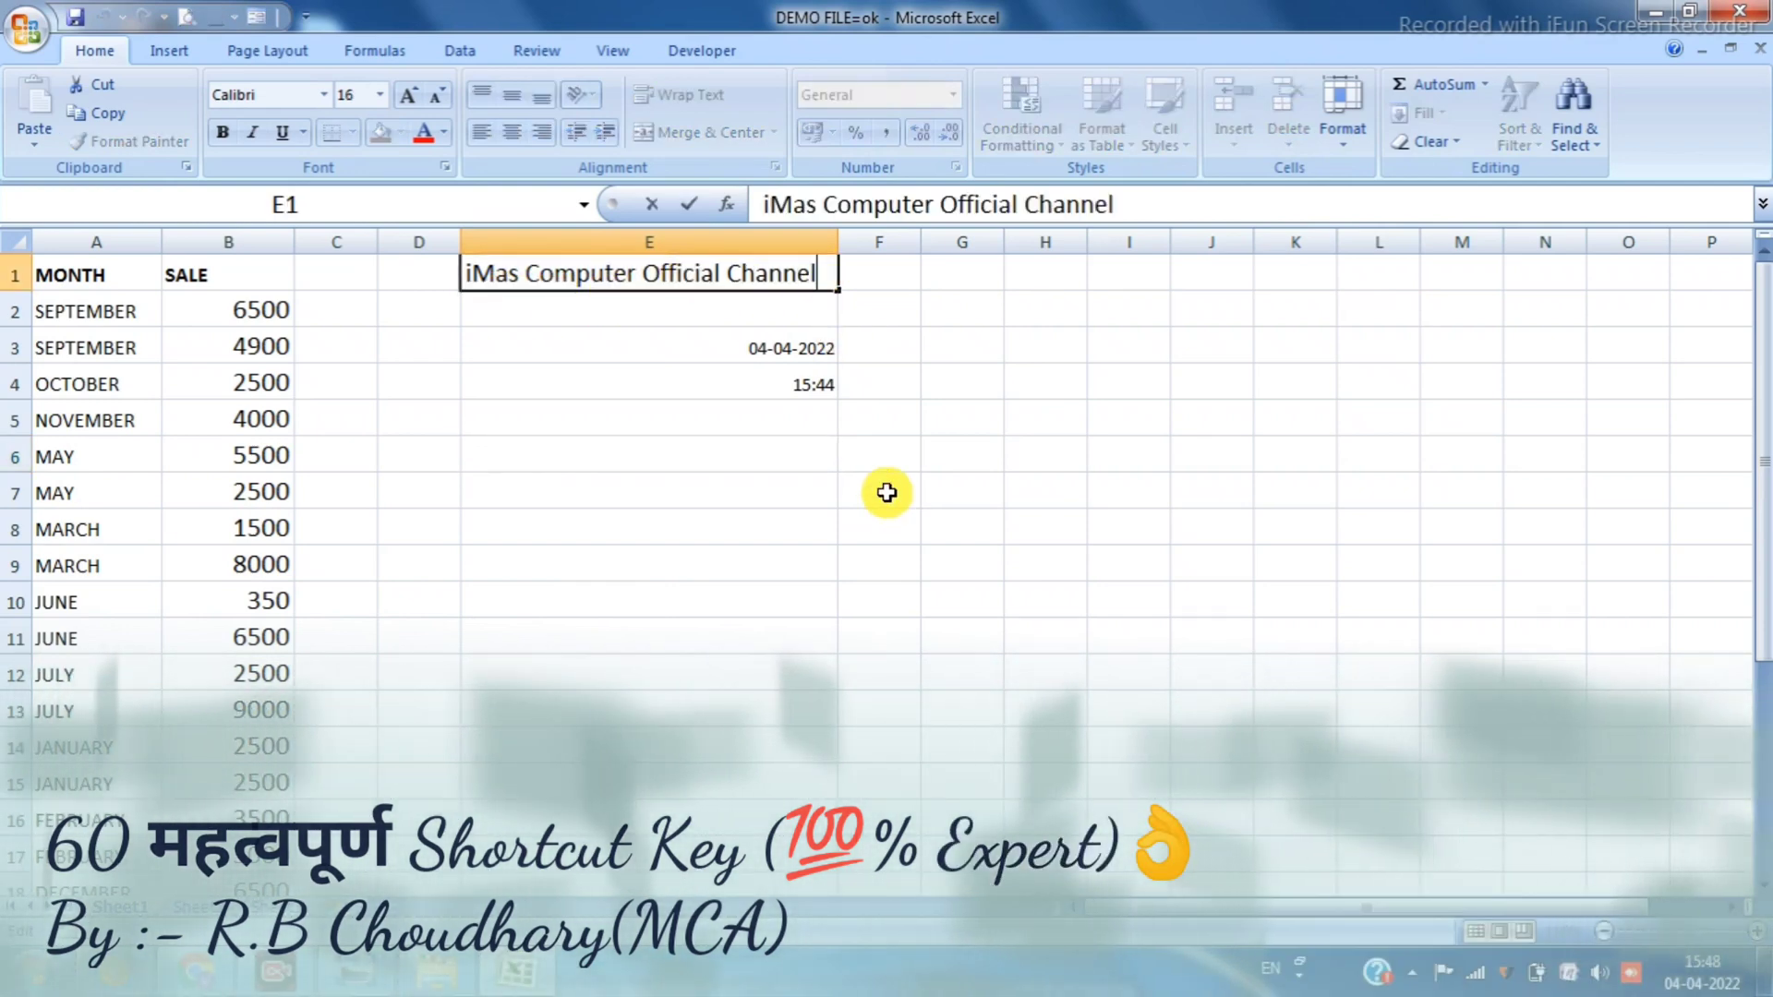
pyautogui.click(738, 494)
pyautogui.click(688, 279)
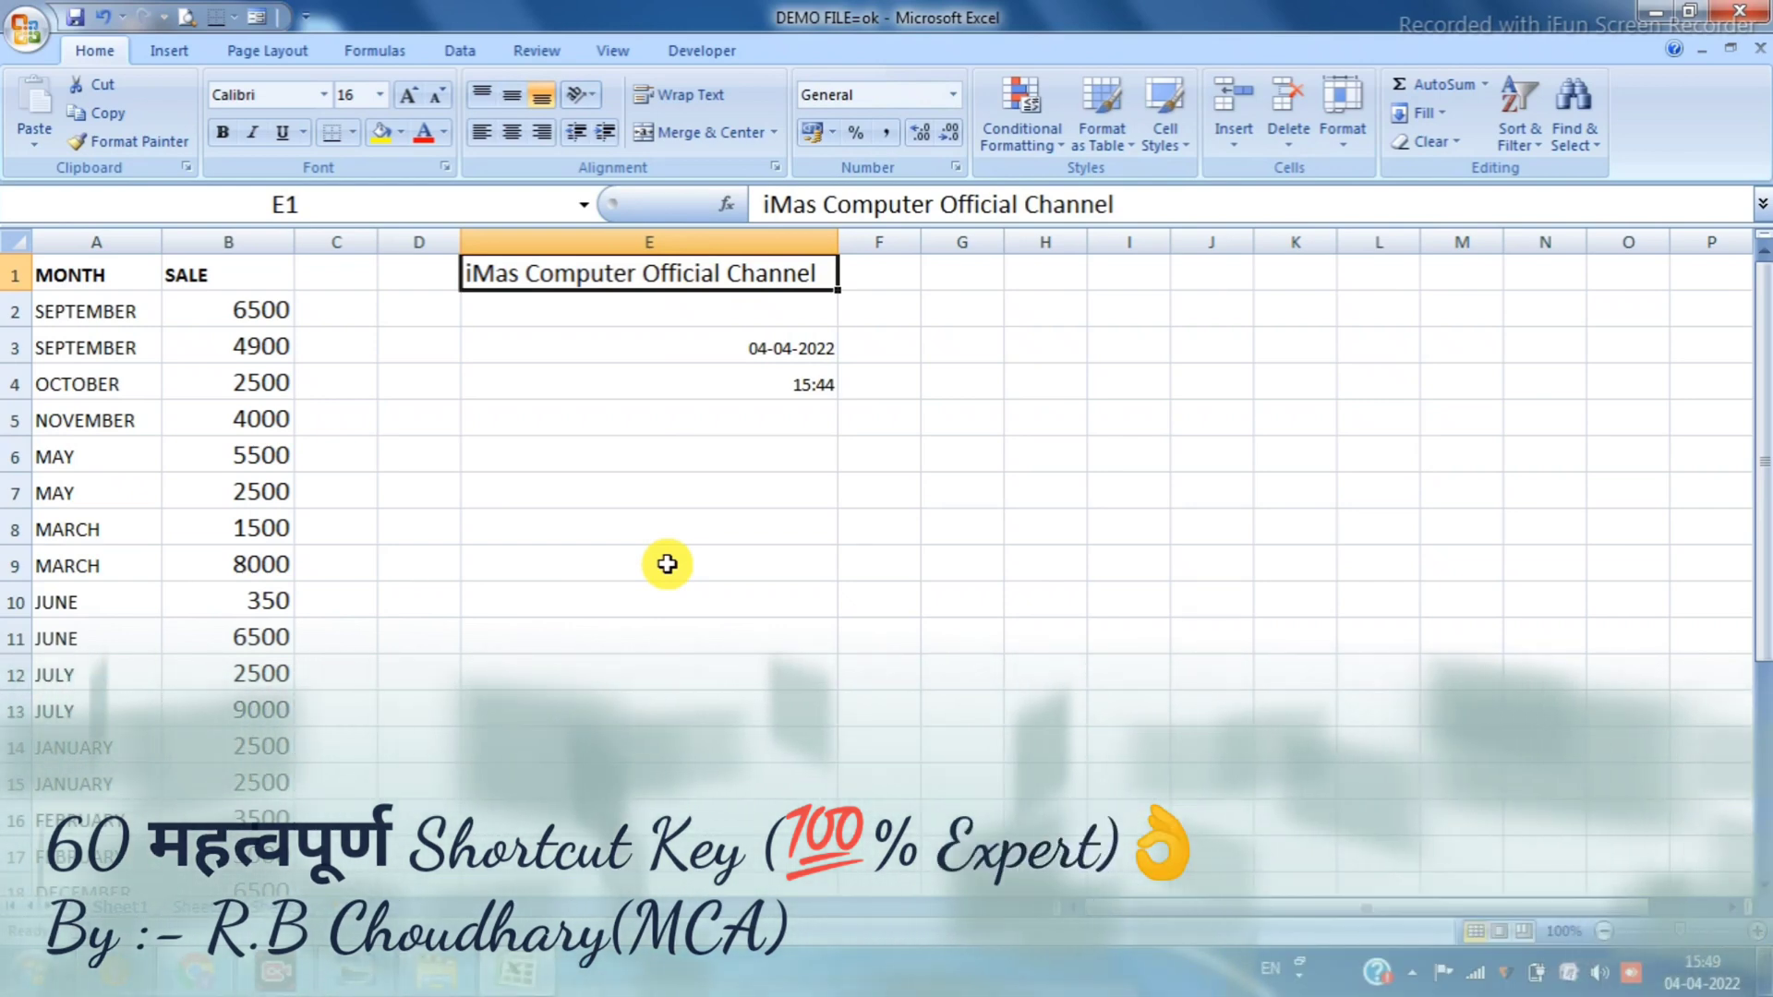
# Edit cell E1 in place, removing the word "Channel" so the text reads "iMas Computer Official"
pyautogui.press('F2')
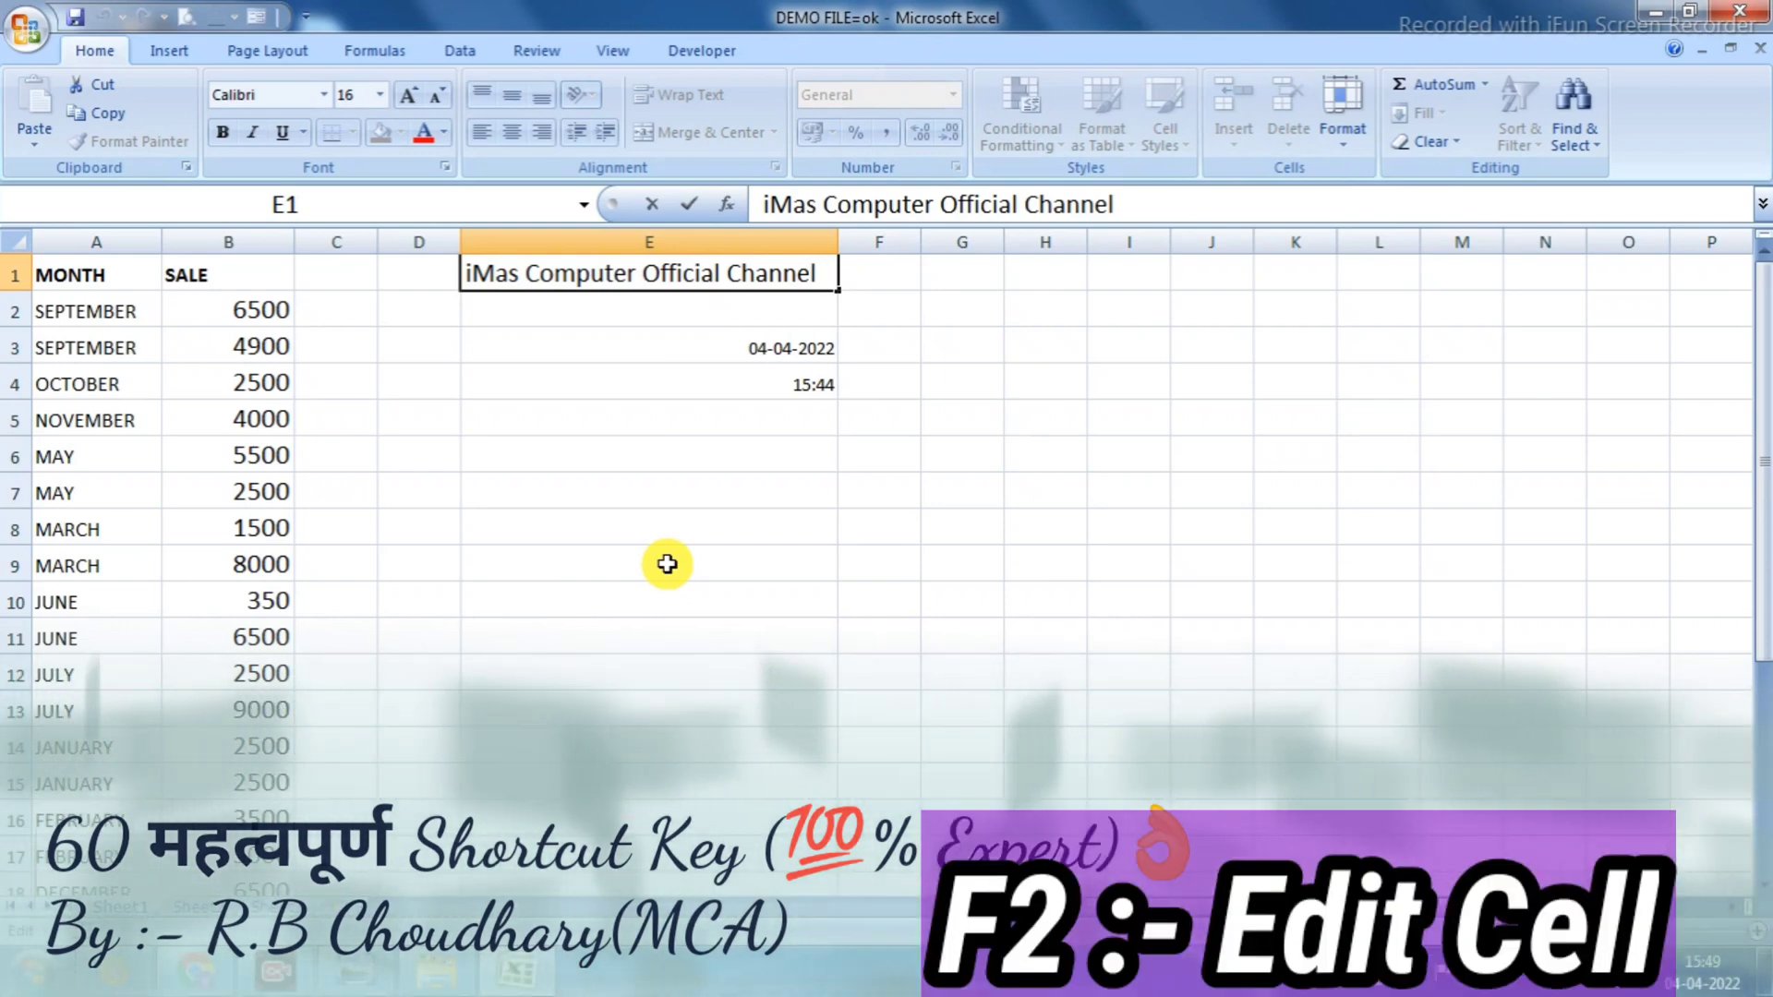
pyautogui.press('BackSpace')
pyautogui.press('BackSpace')
pyautogui.press('BackSpace')
pyautogui.press('BackSpace')
pyautogui.press('BackSpace')
pyautogui.press('BackSpace')
pyautogui.press('BackSpace')
pyautogui.press('BackSpace')
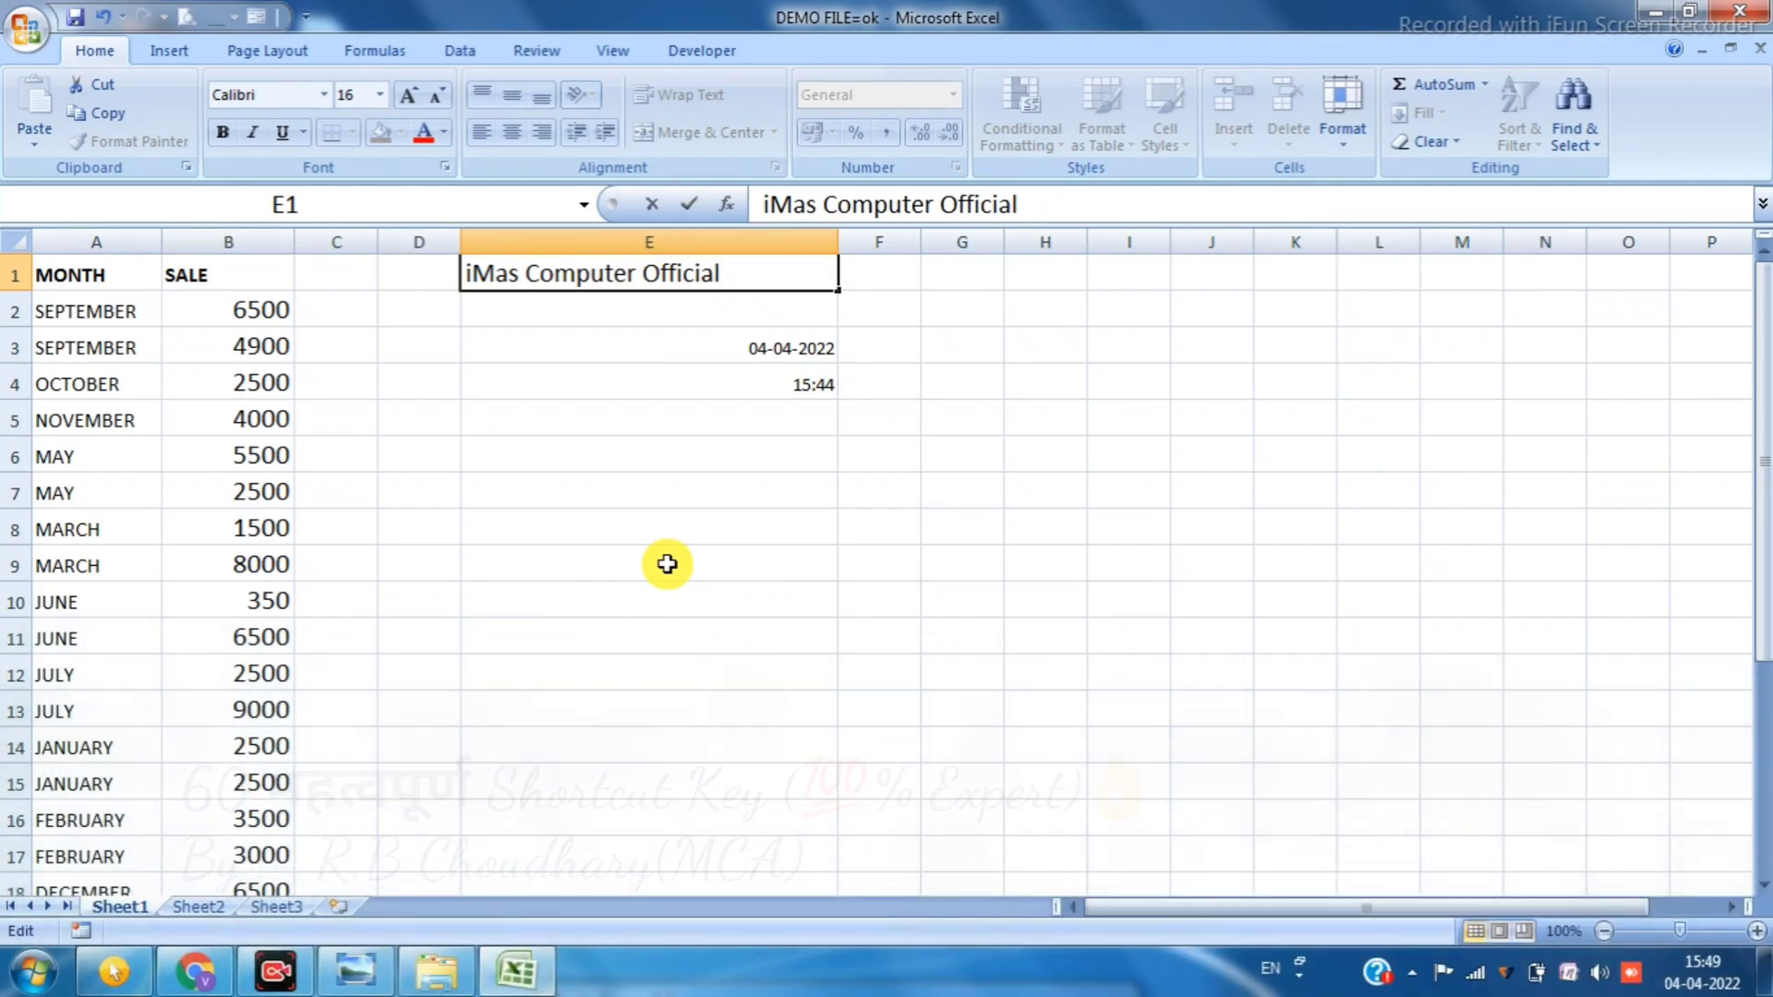
pyautogui.press('Return')
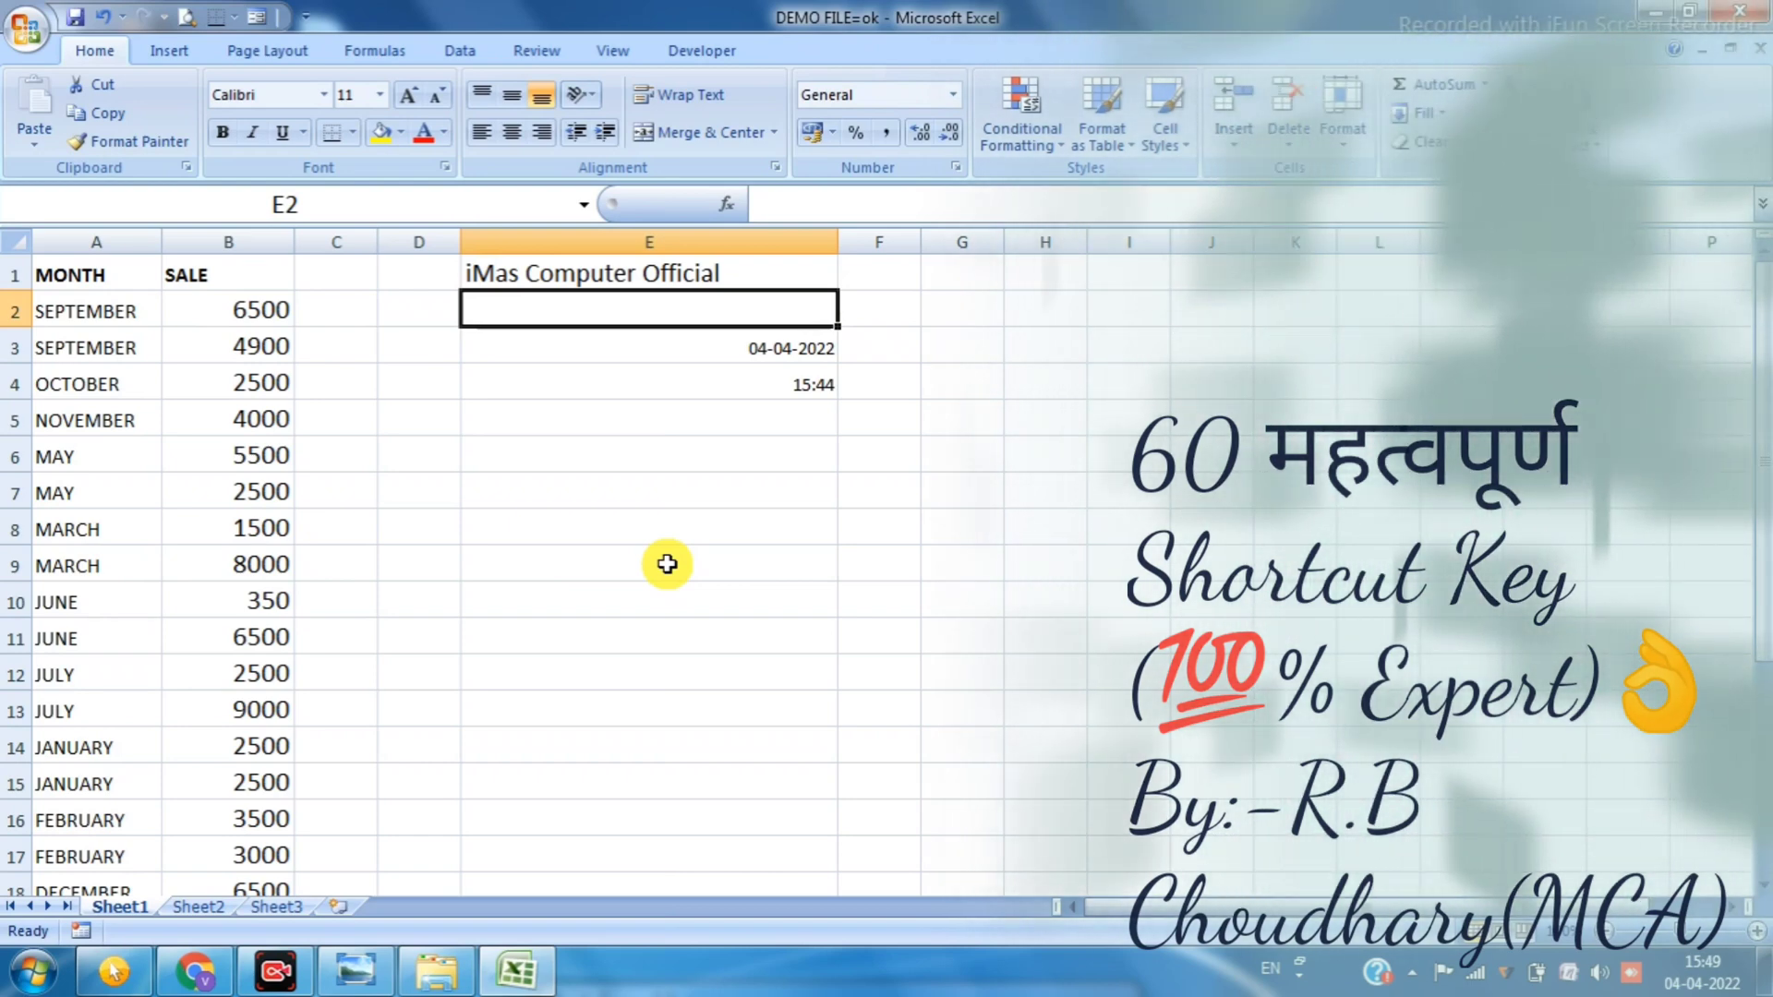
# From cell A3 of Sheet1, move forward through the worksheets to Sheet3 and return sheet by sheet to Sheet1
pyautogui.click(305, 462)
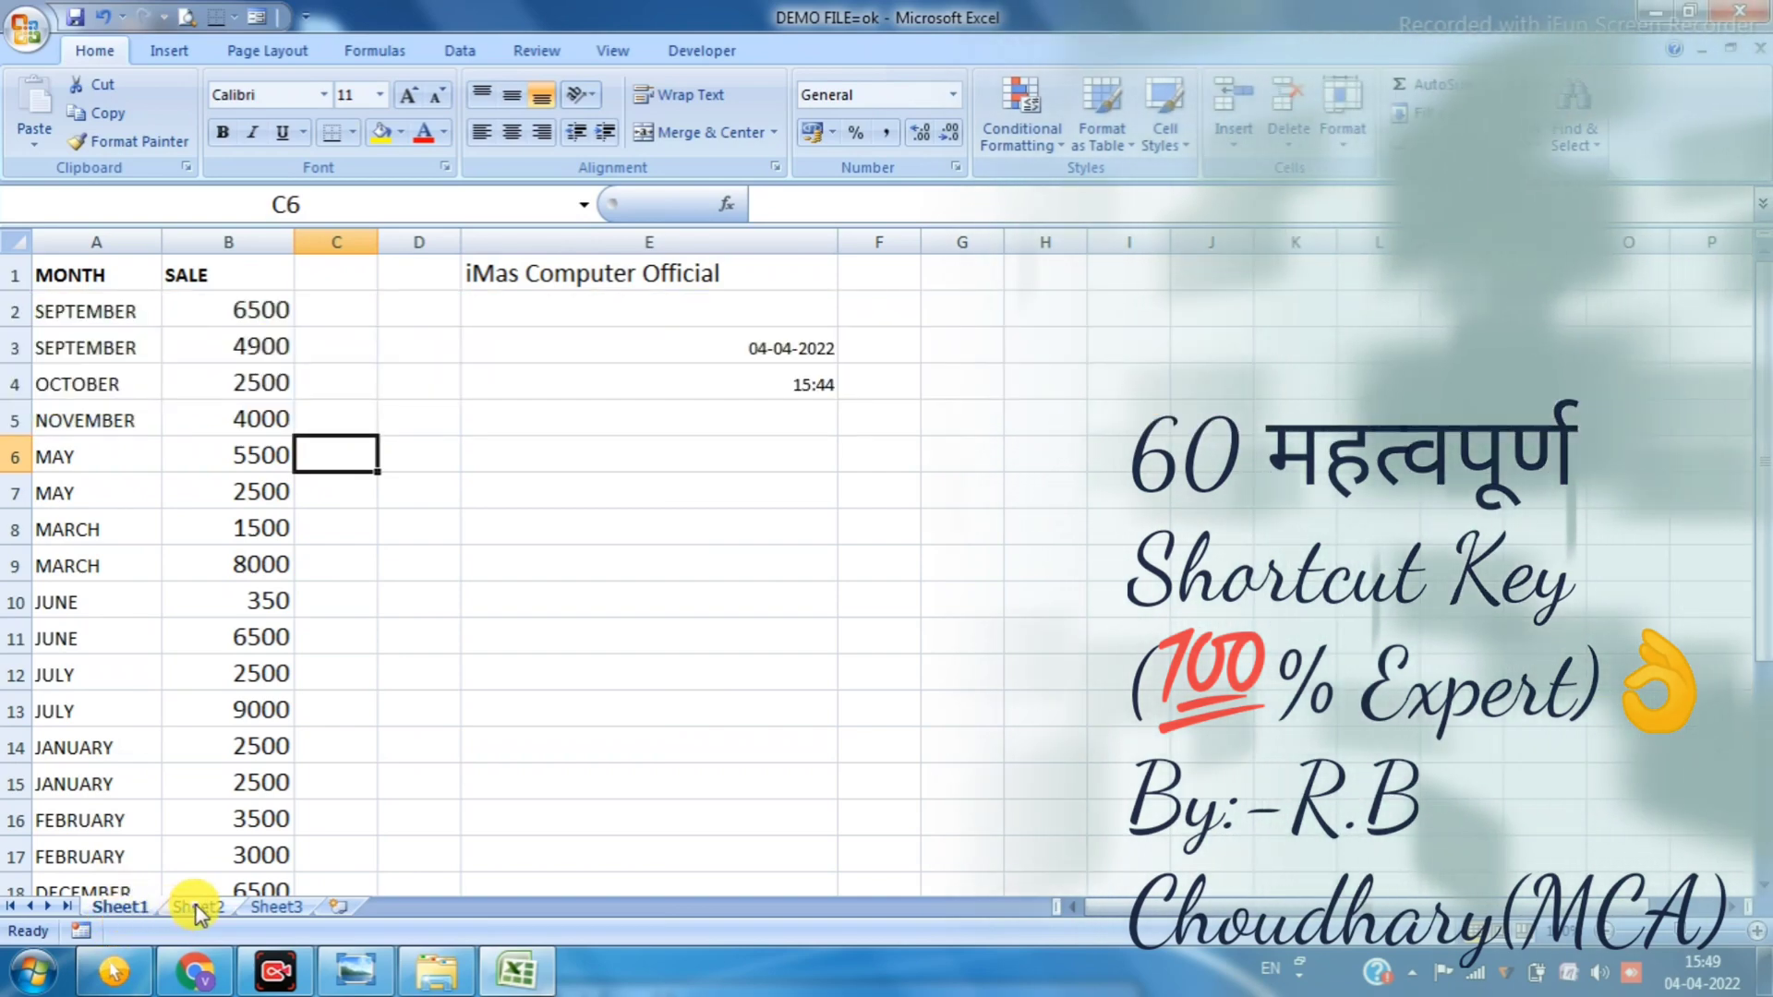
pyautogui.click(119, 417)
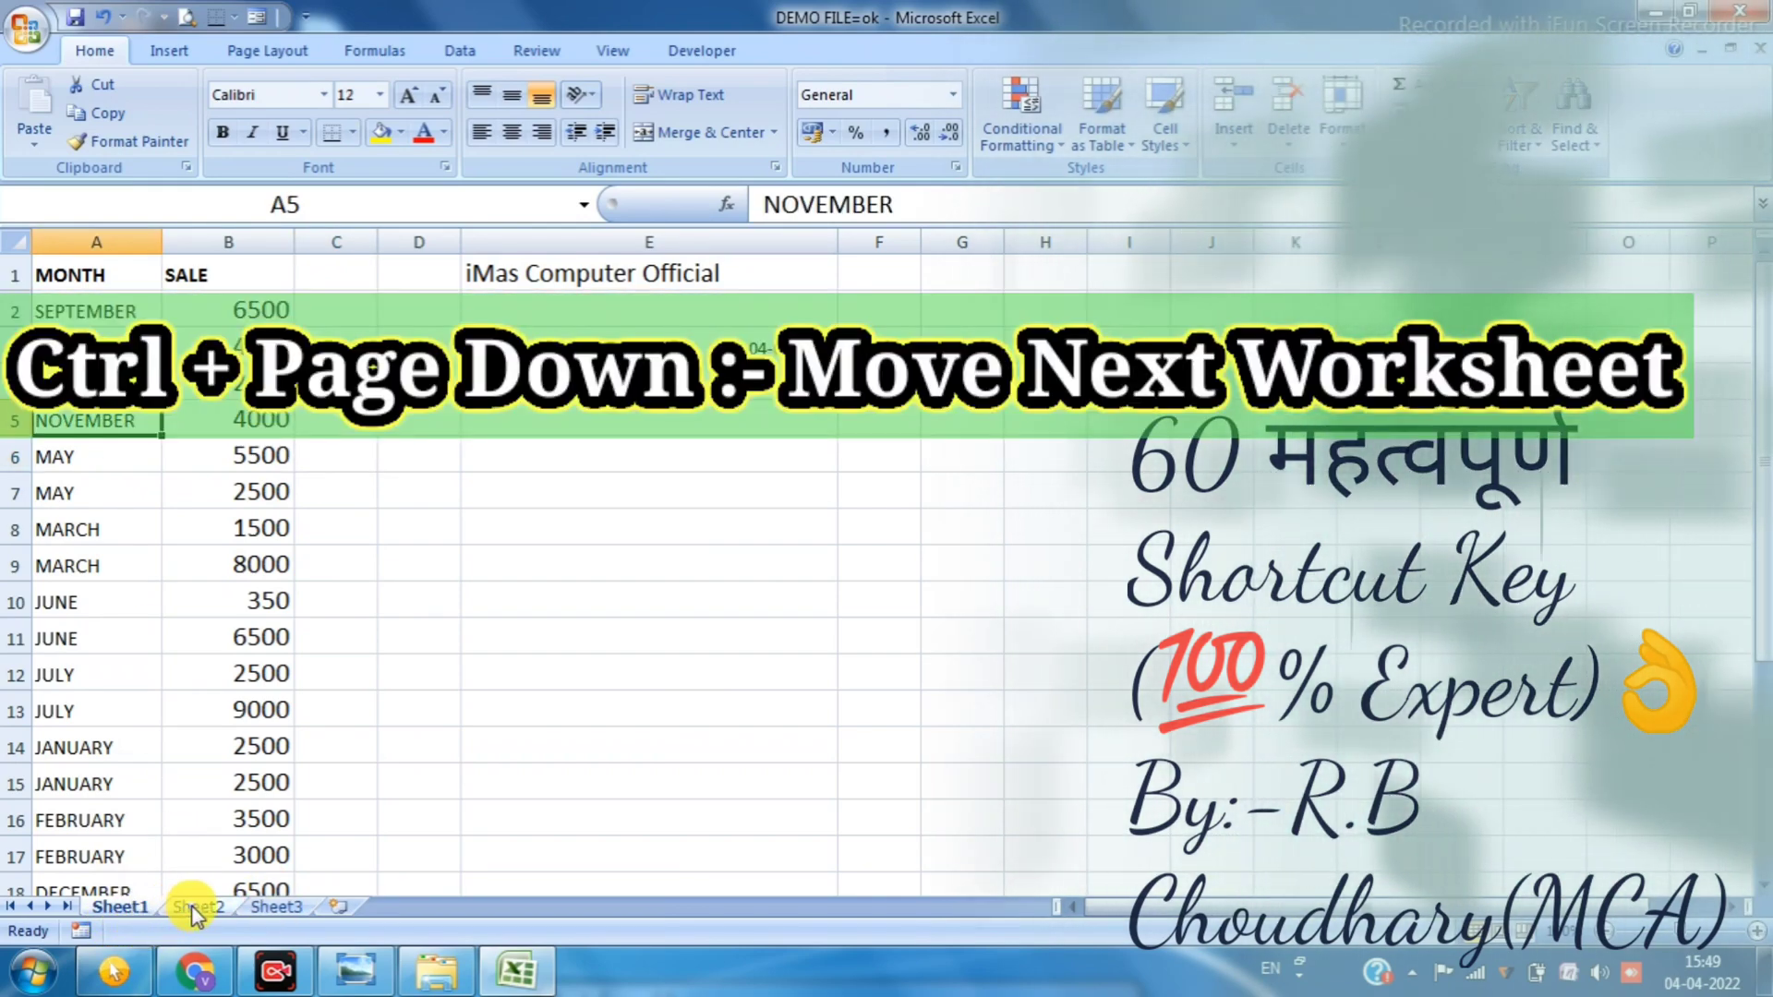
pyautogui.click(113, 351)
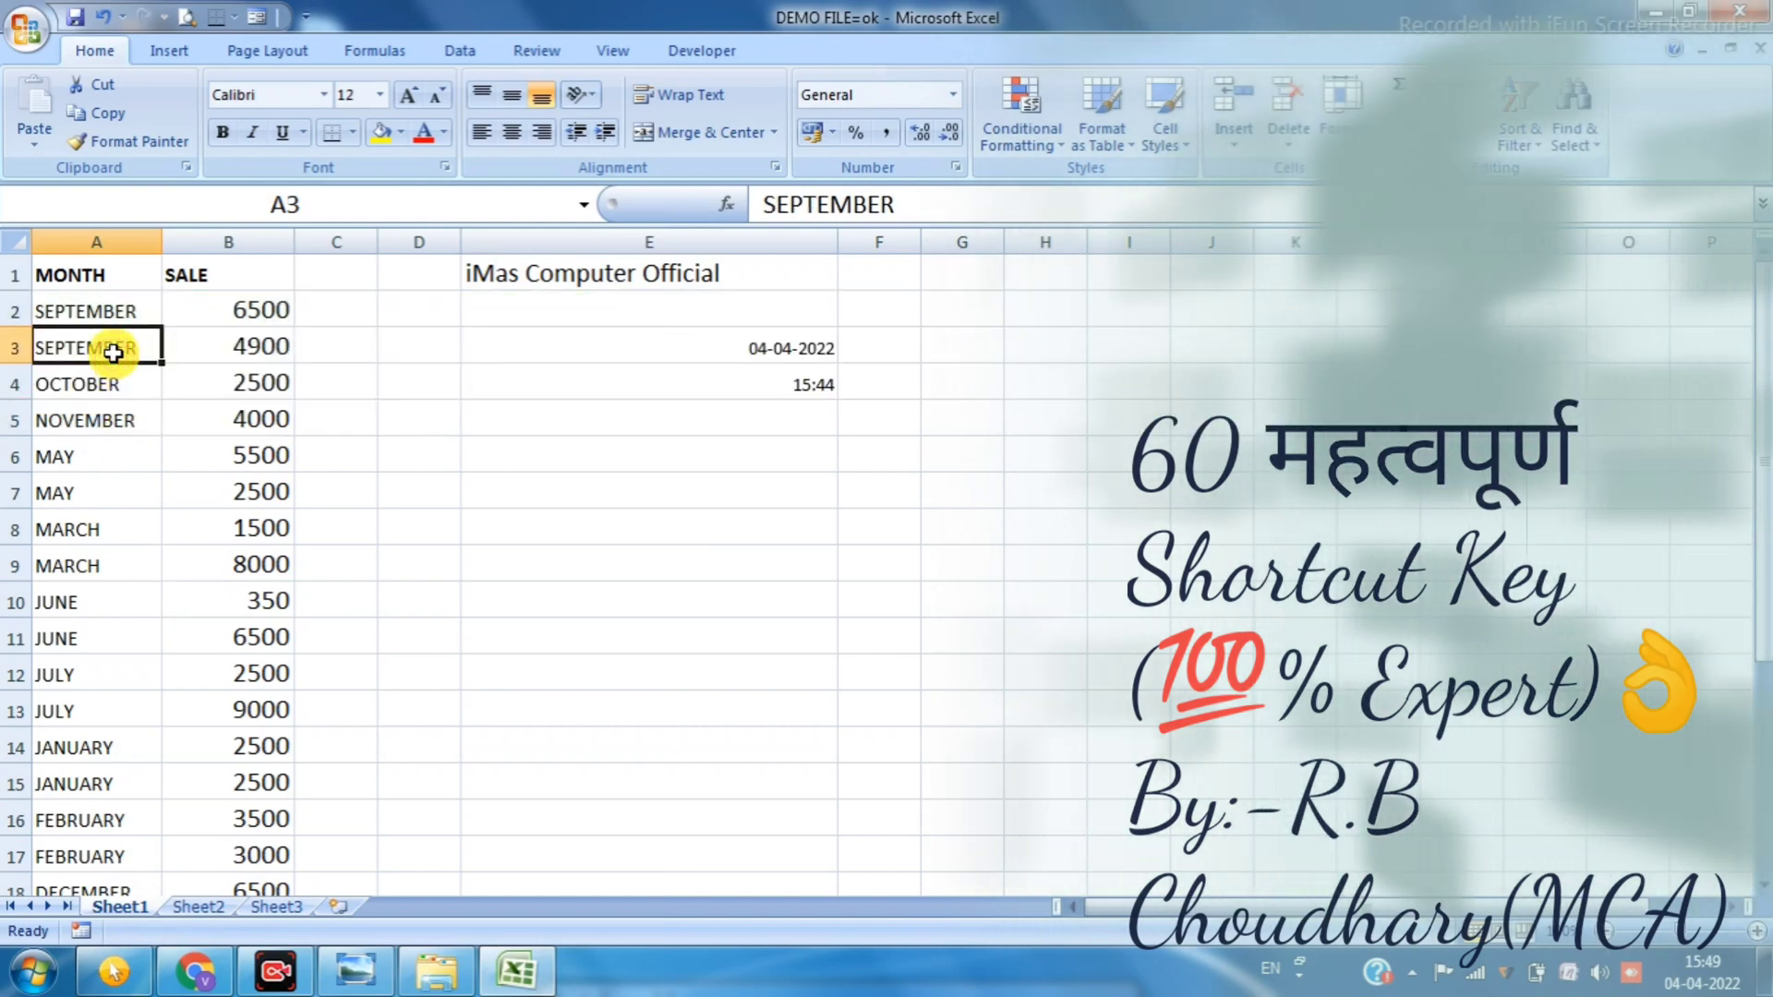
pyautogui.hotkey('ctrl', 'pagedown')
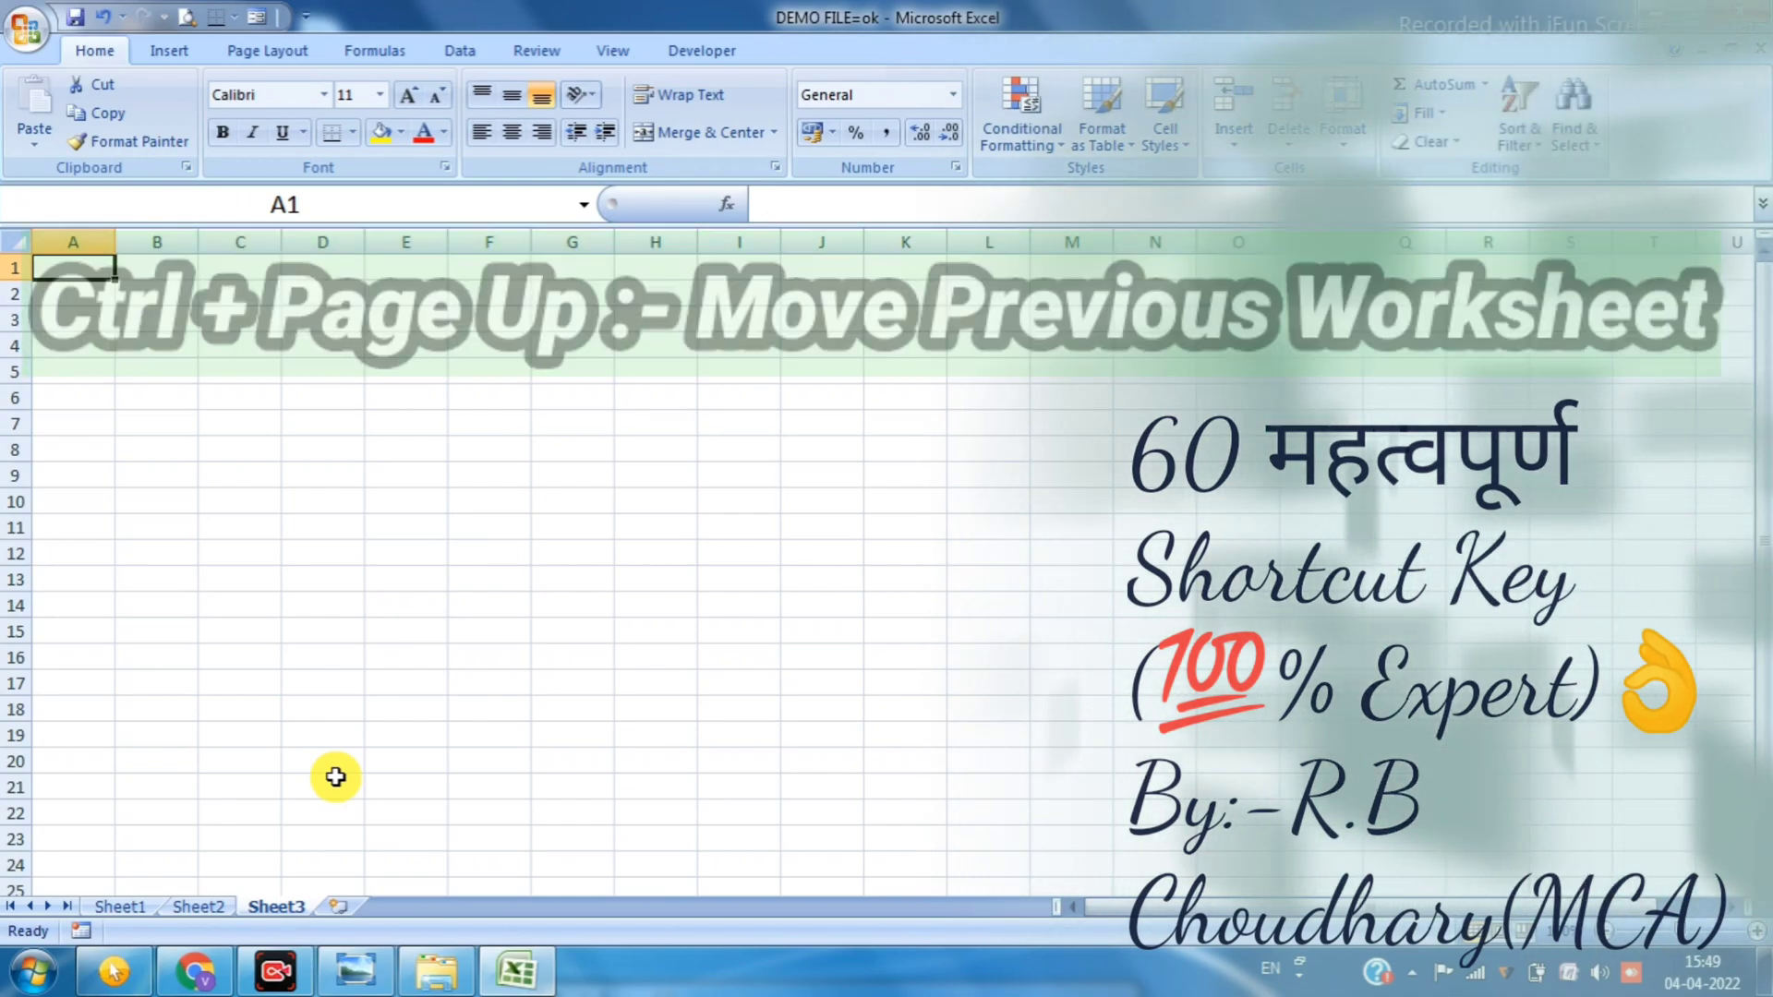
pyautogui.hotkey('ctrl', 'pageup')
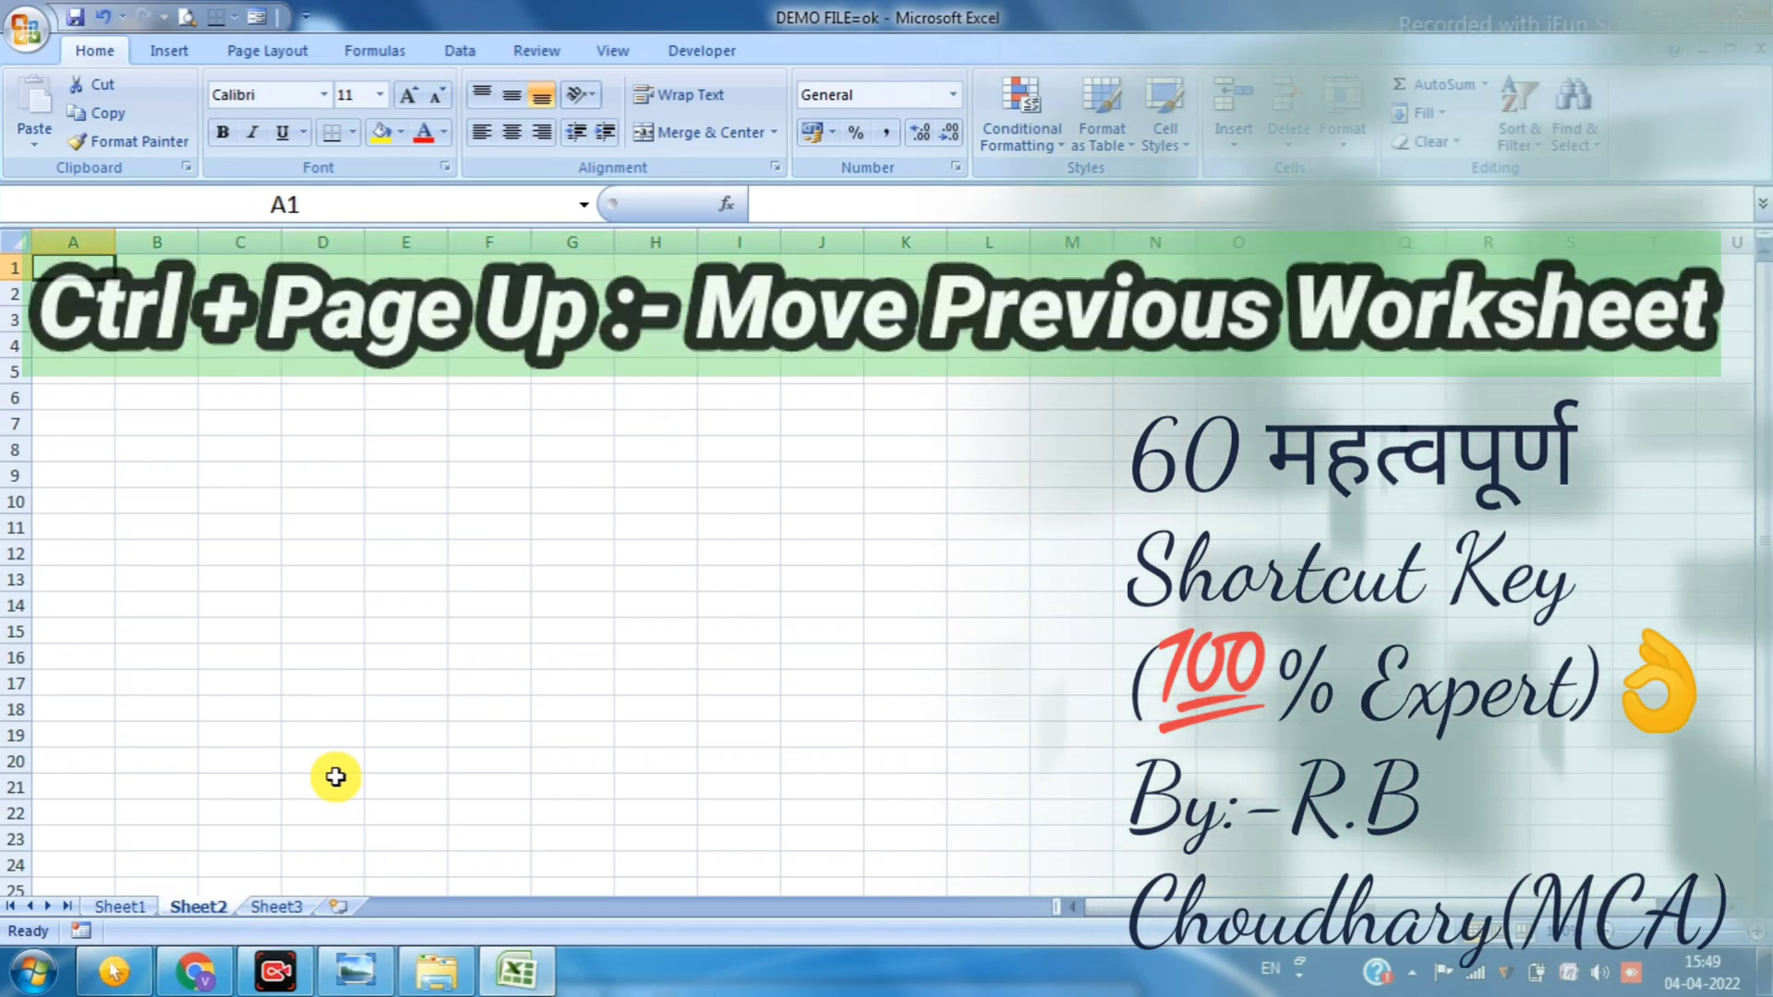
pyautogui.hotkey('ctrl', 'pageup')
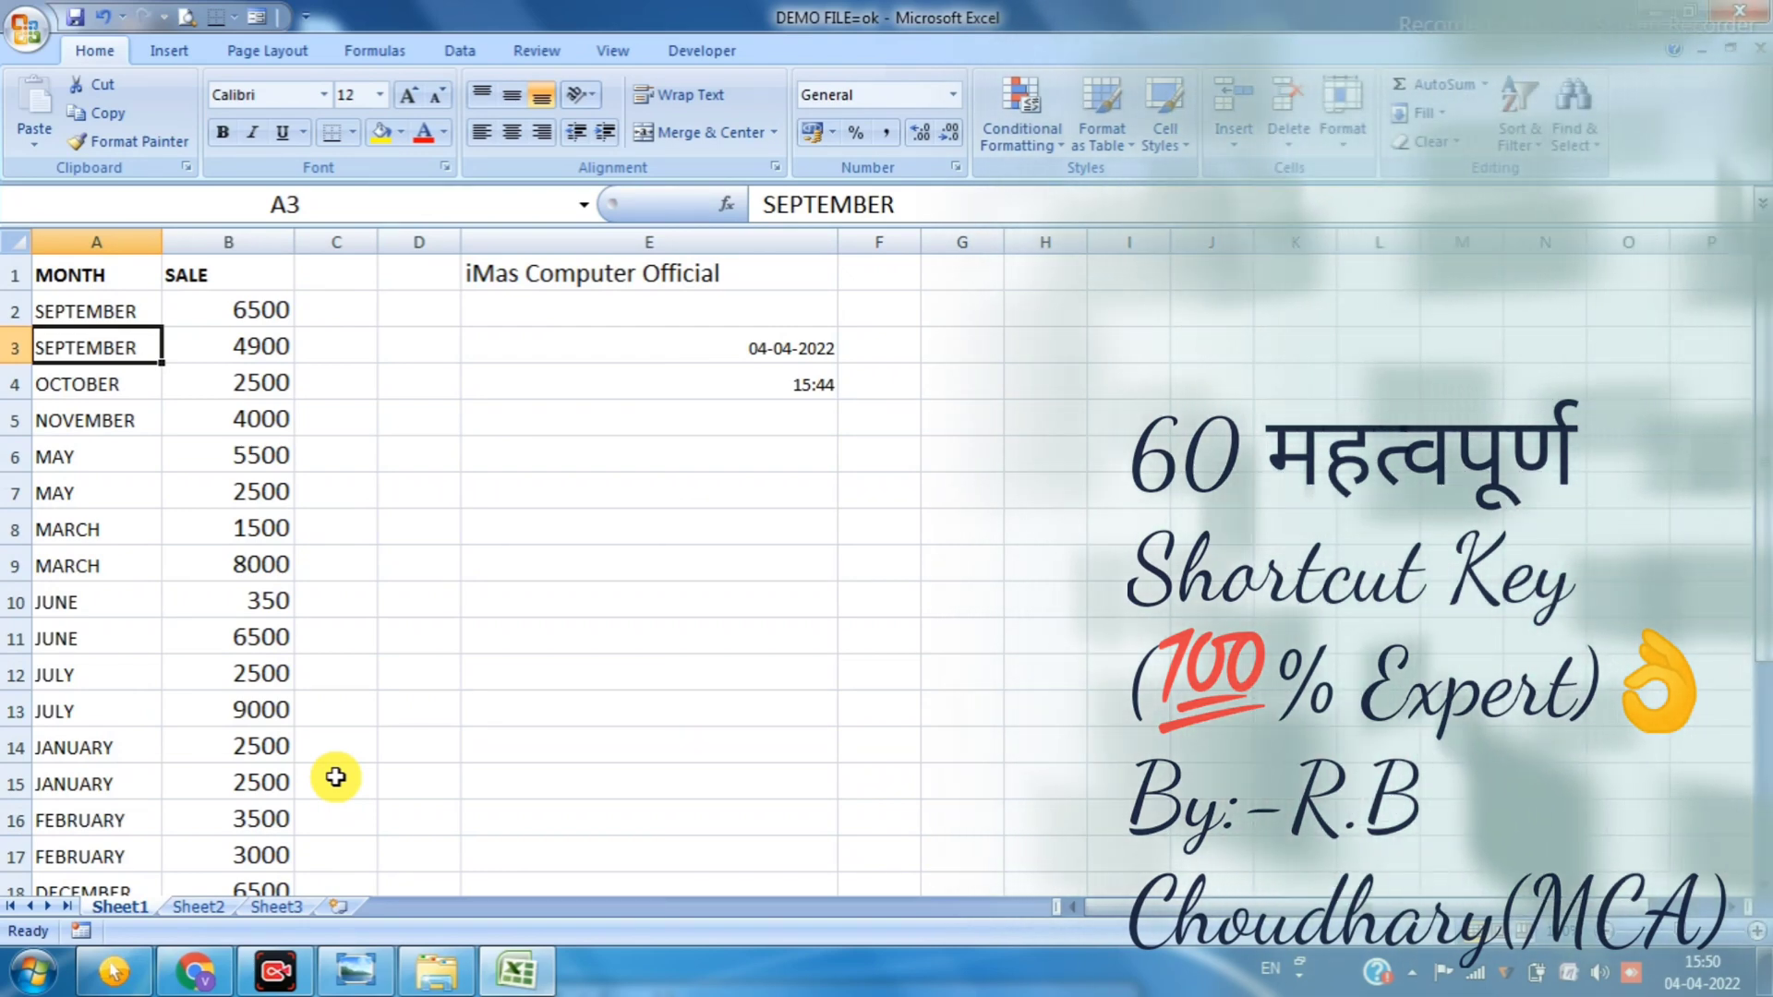
# Examine how the MONTH and SALE heading row behaves while viewing the table down past its last rows and back up
pyautogui.click(545, 622)
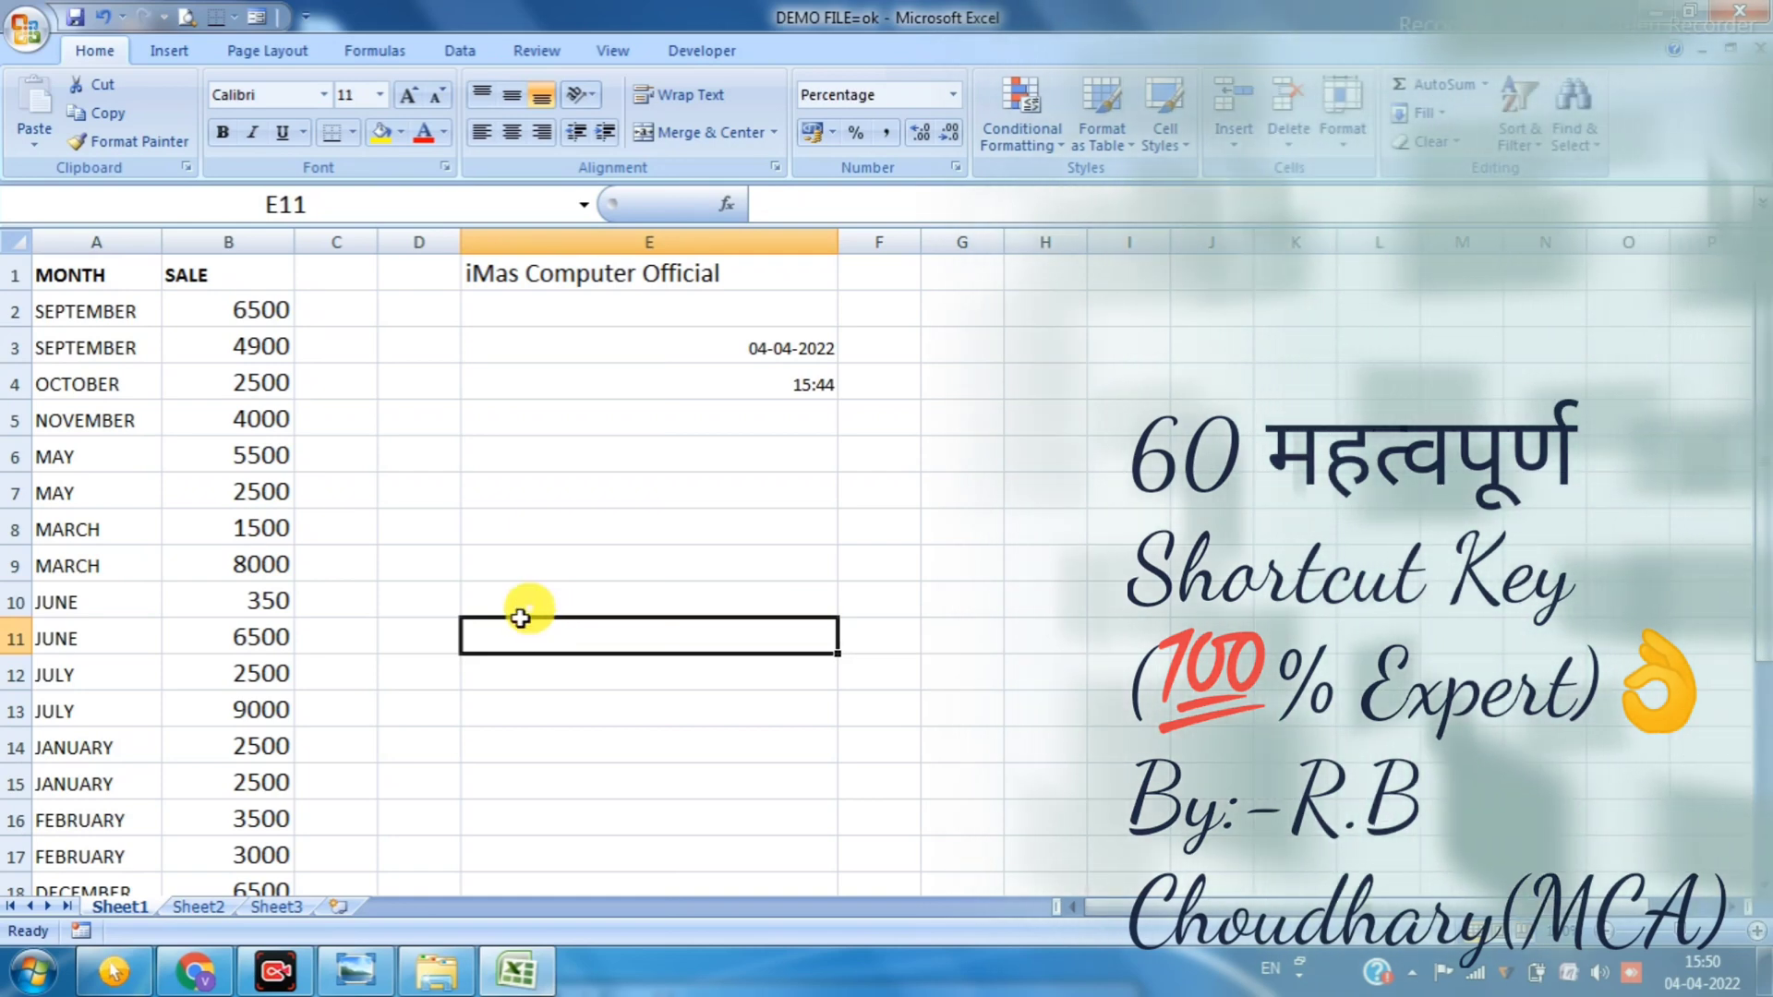
pyautogui.click(232, 406)
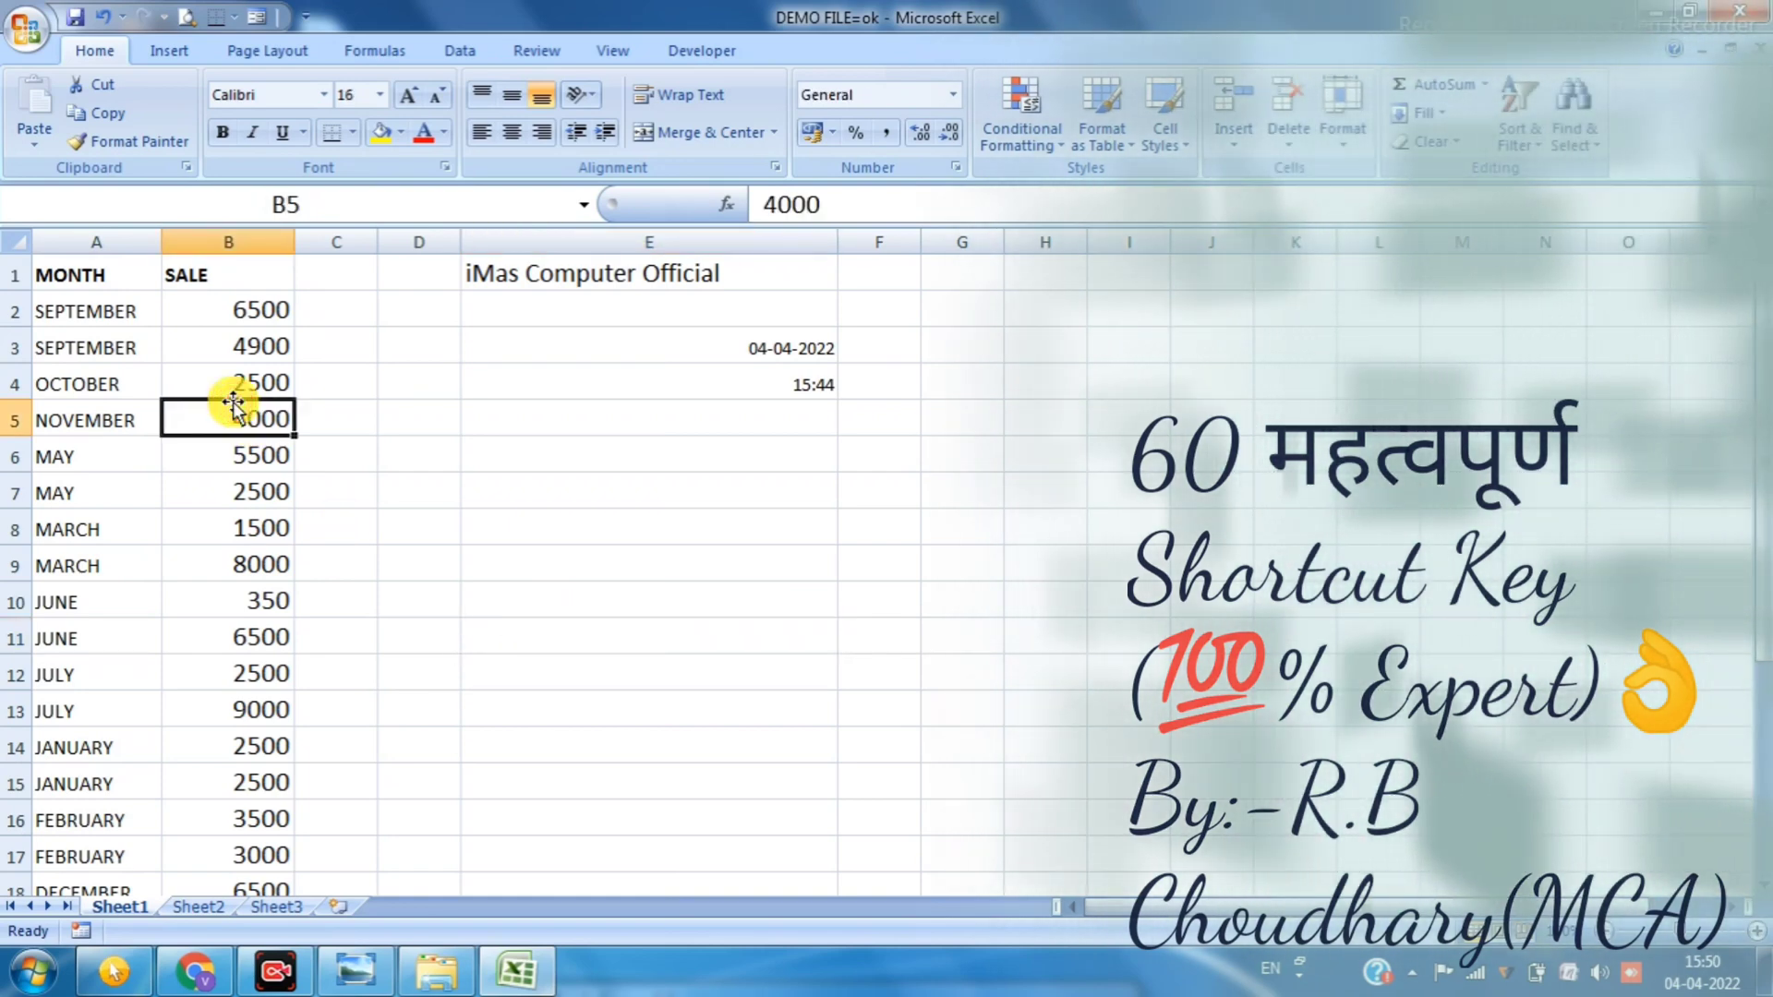
pyautogui.click(334, 422)
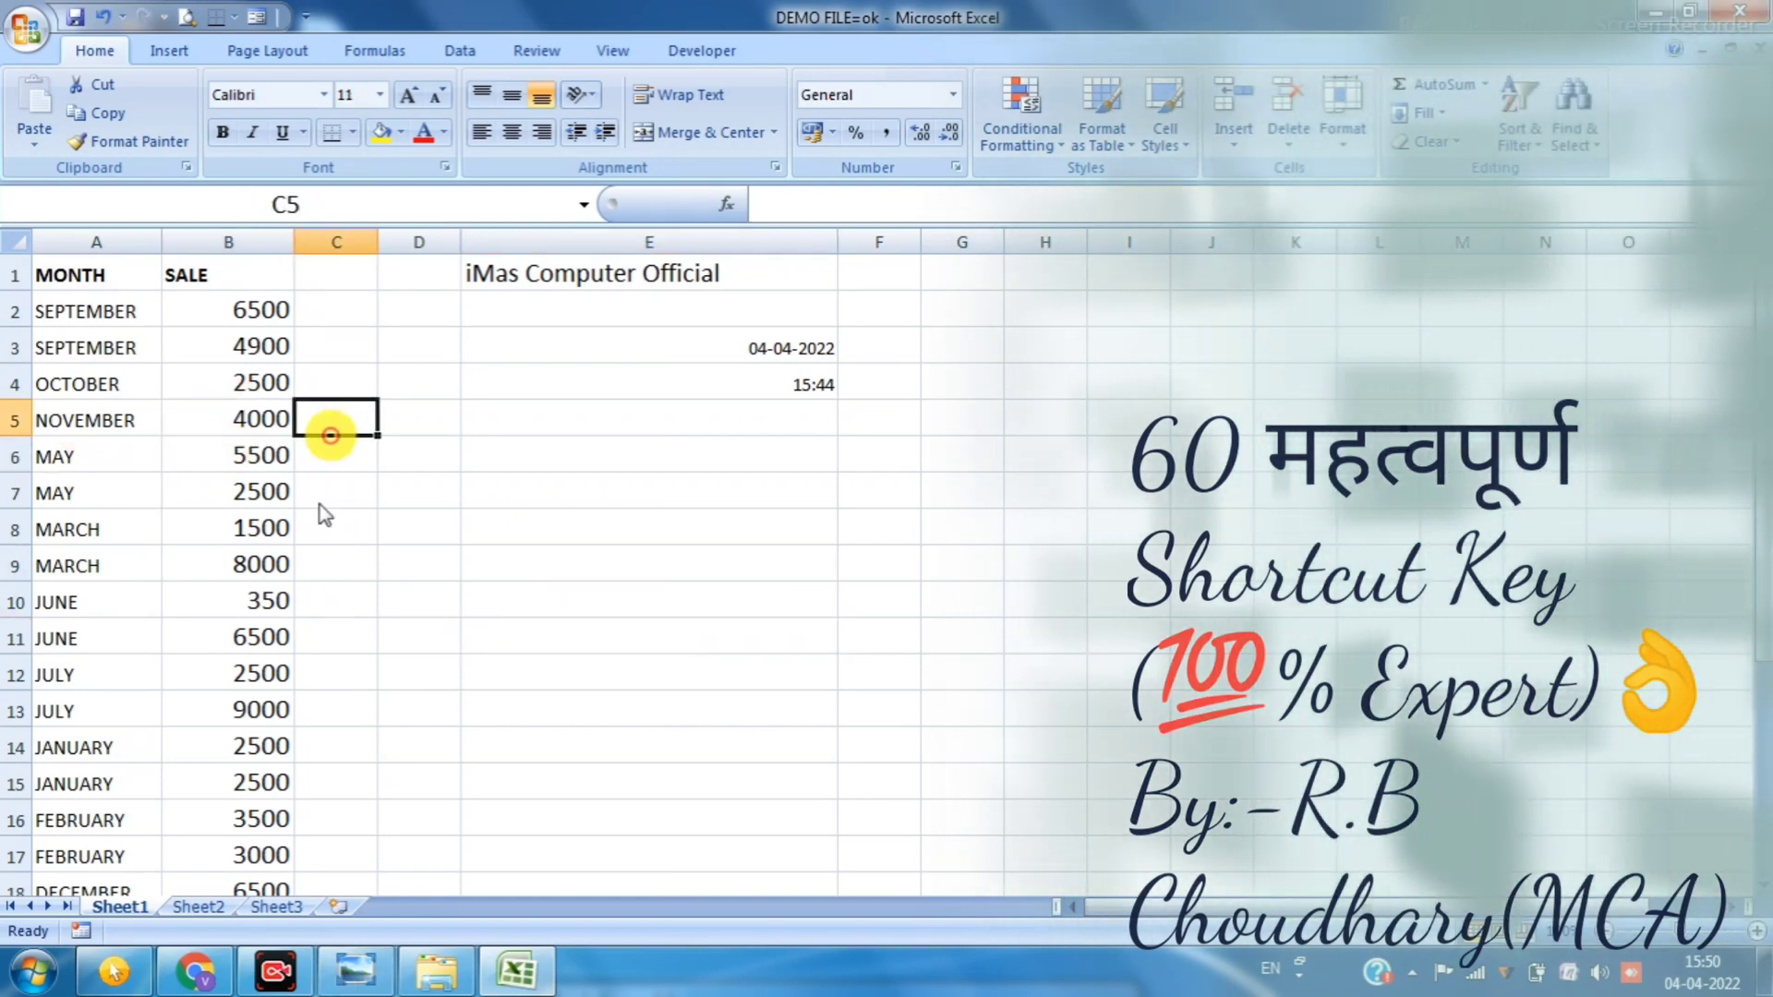
pyautogui.click(225, 406)
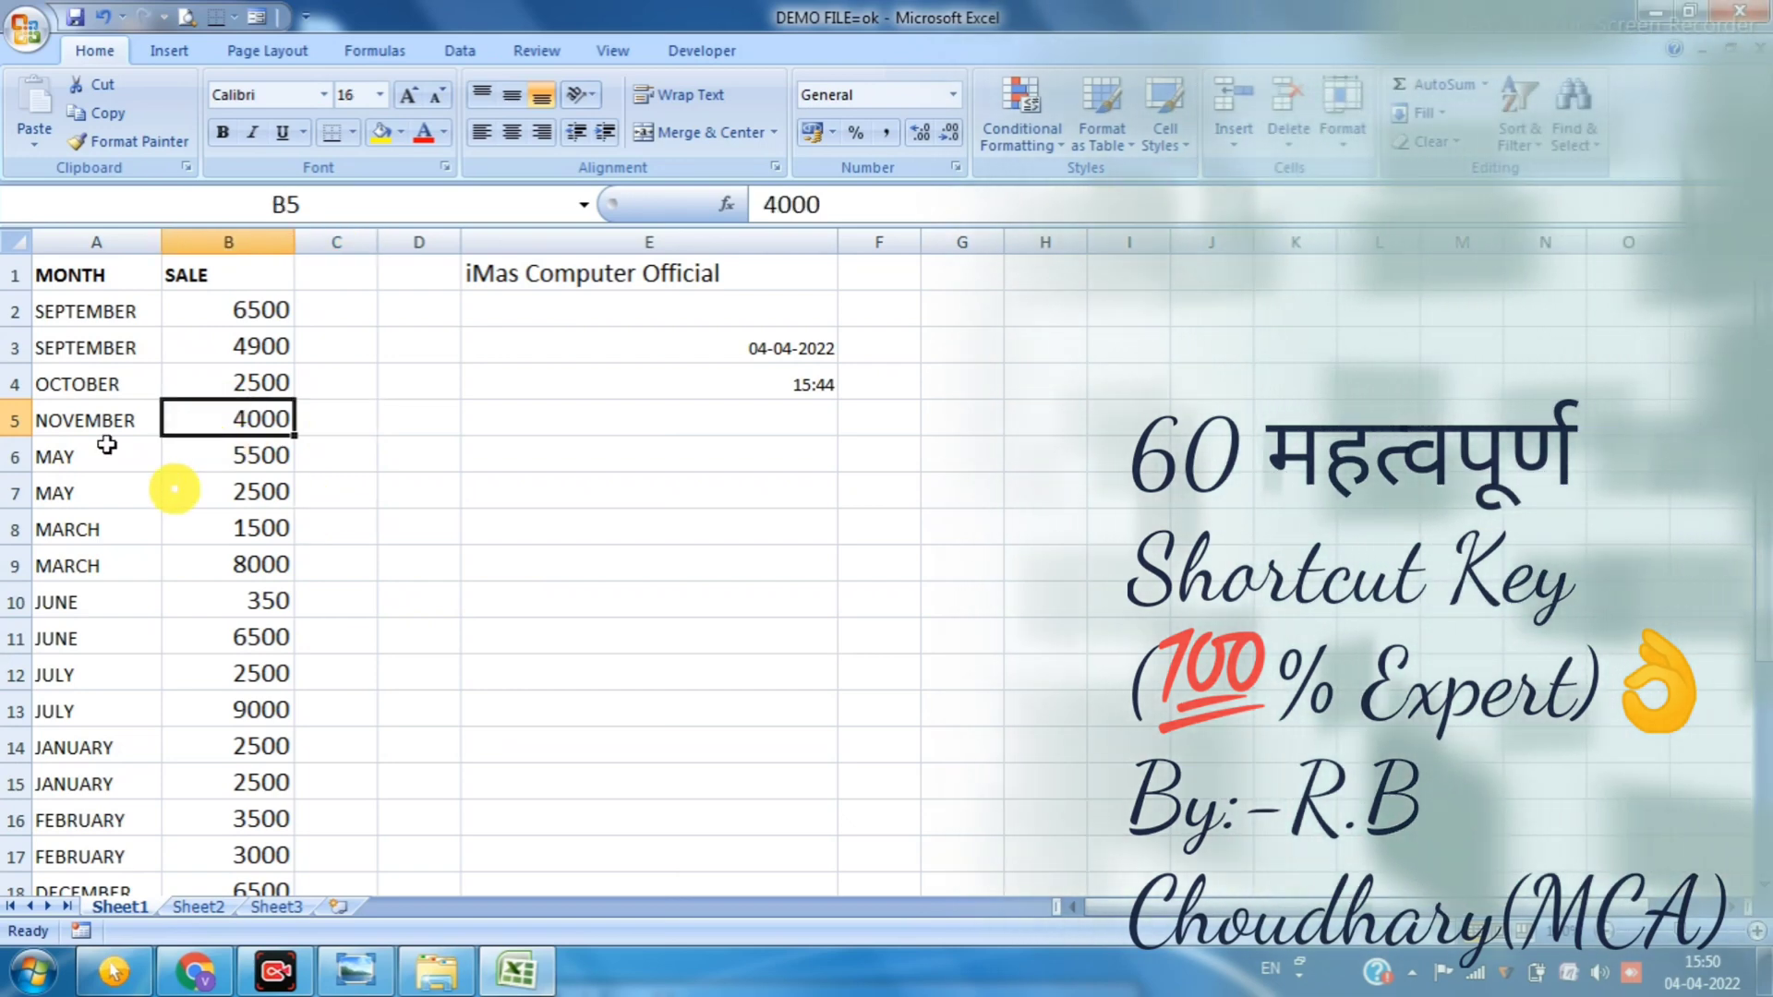
pyautogui.click(107, 451)
pyautogui.scroll(-2, 107, 444)
pyautogui.scroll(-8, 108, 444)
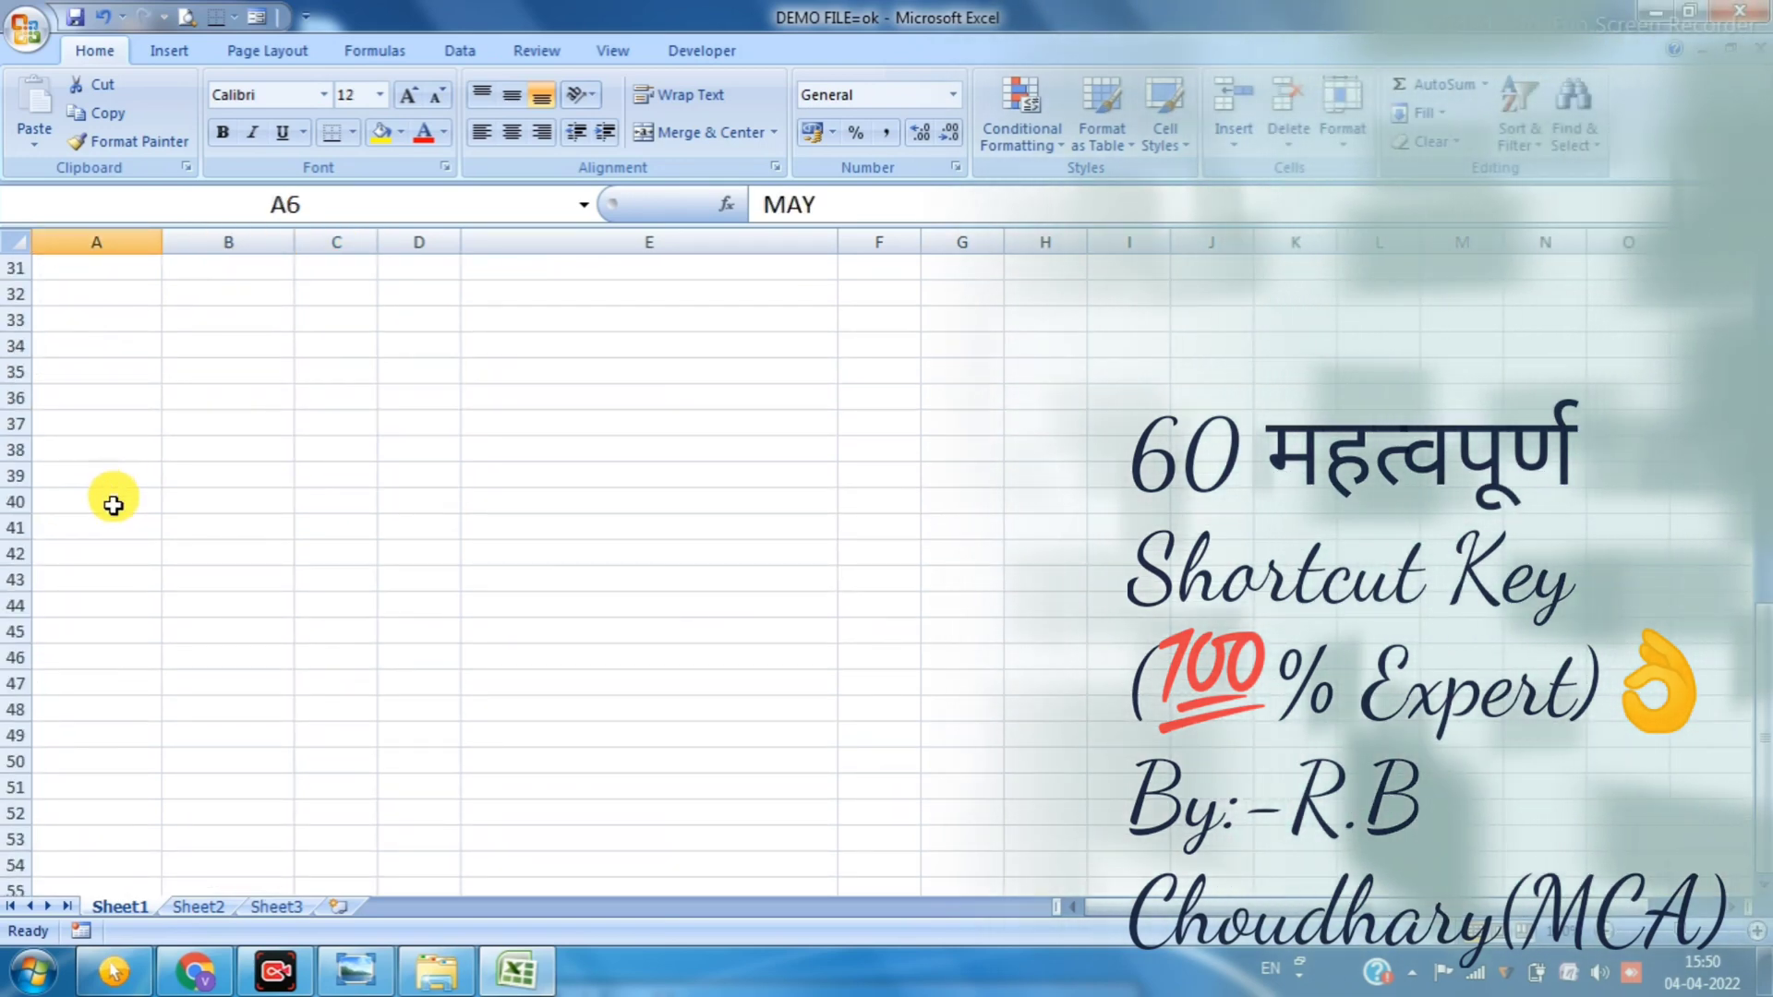
pyautogui.scroll(3, 114, 499)
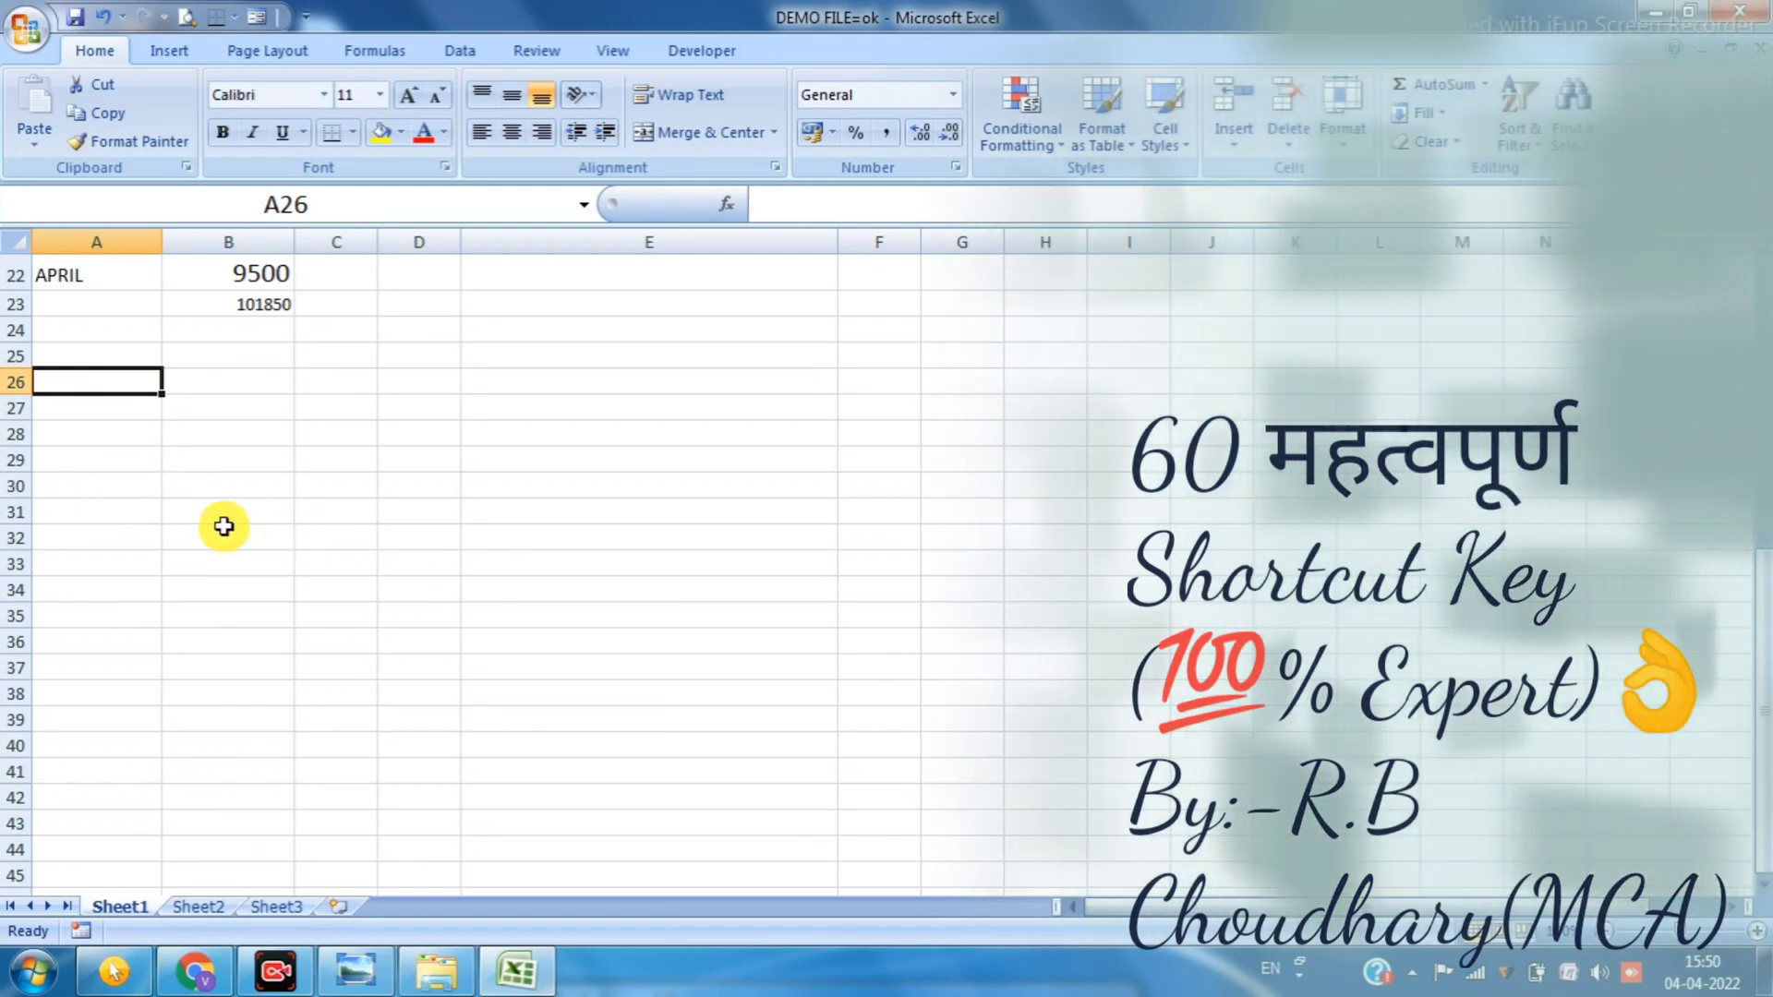
pyautogui.scroll(5, 224, 526)
pyautogui.scroll(-5, 224, 527)
pyautogui.scroll(3, 223, 531)
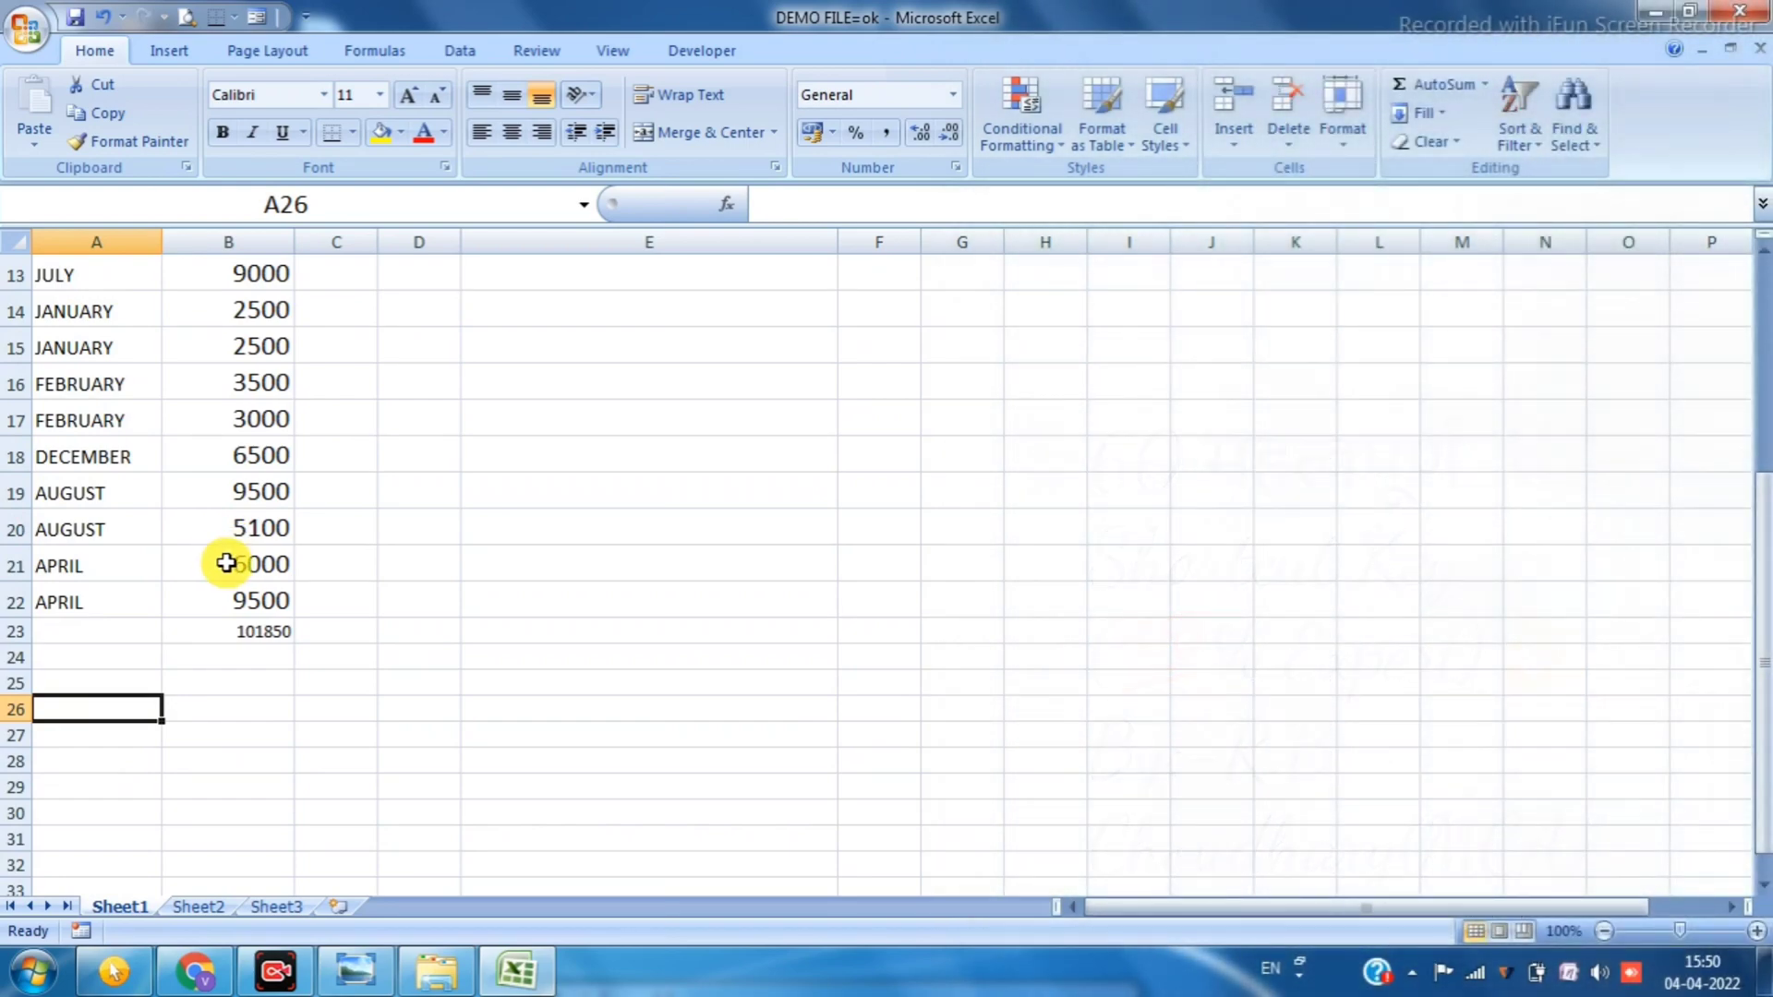
pyautogui.scroll(4, 226, 563)
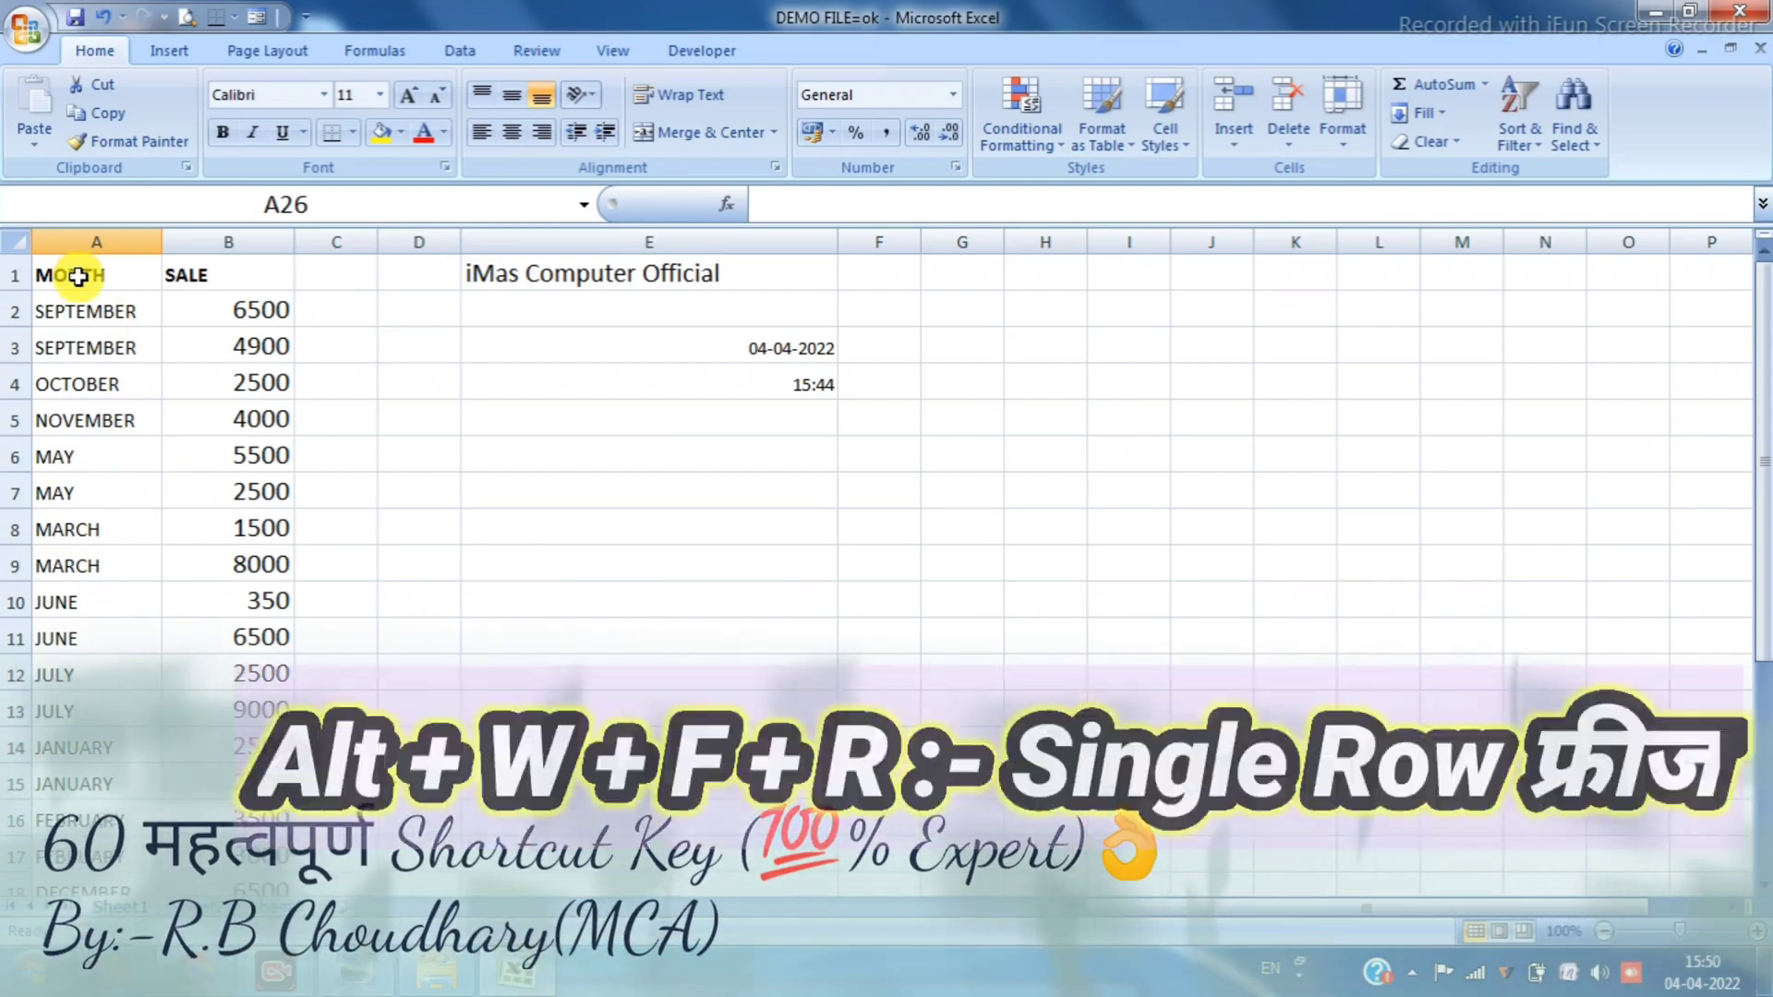
# Freeze the top row containing the MONTH and SALE headings and check it against the lower rows
pyautogui.click(78, 276)
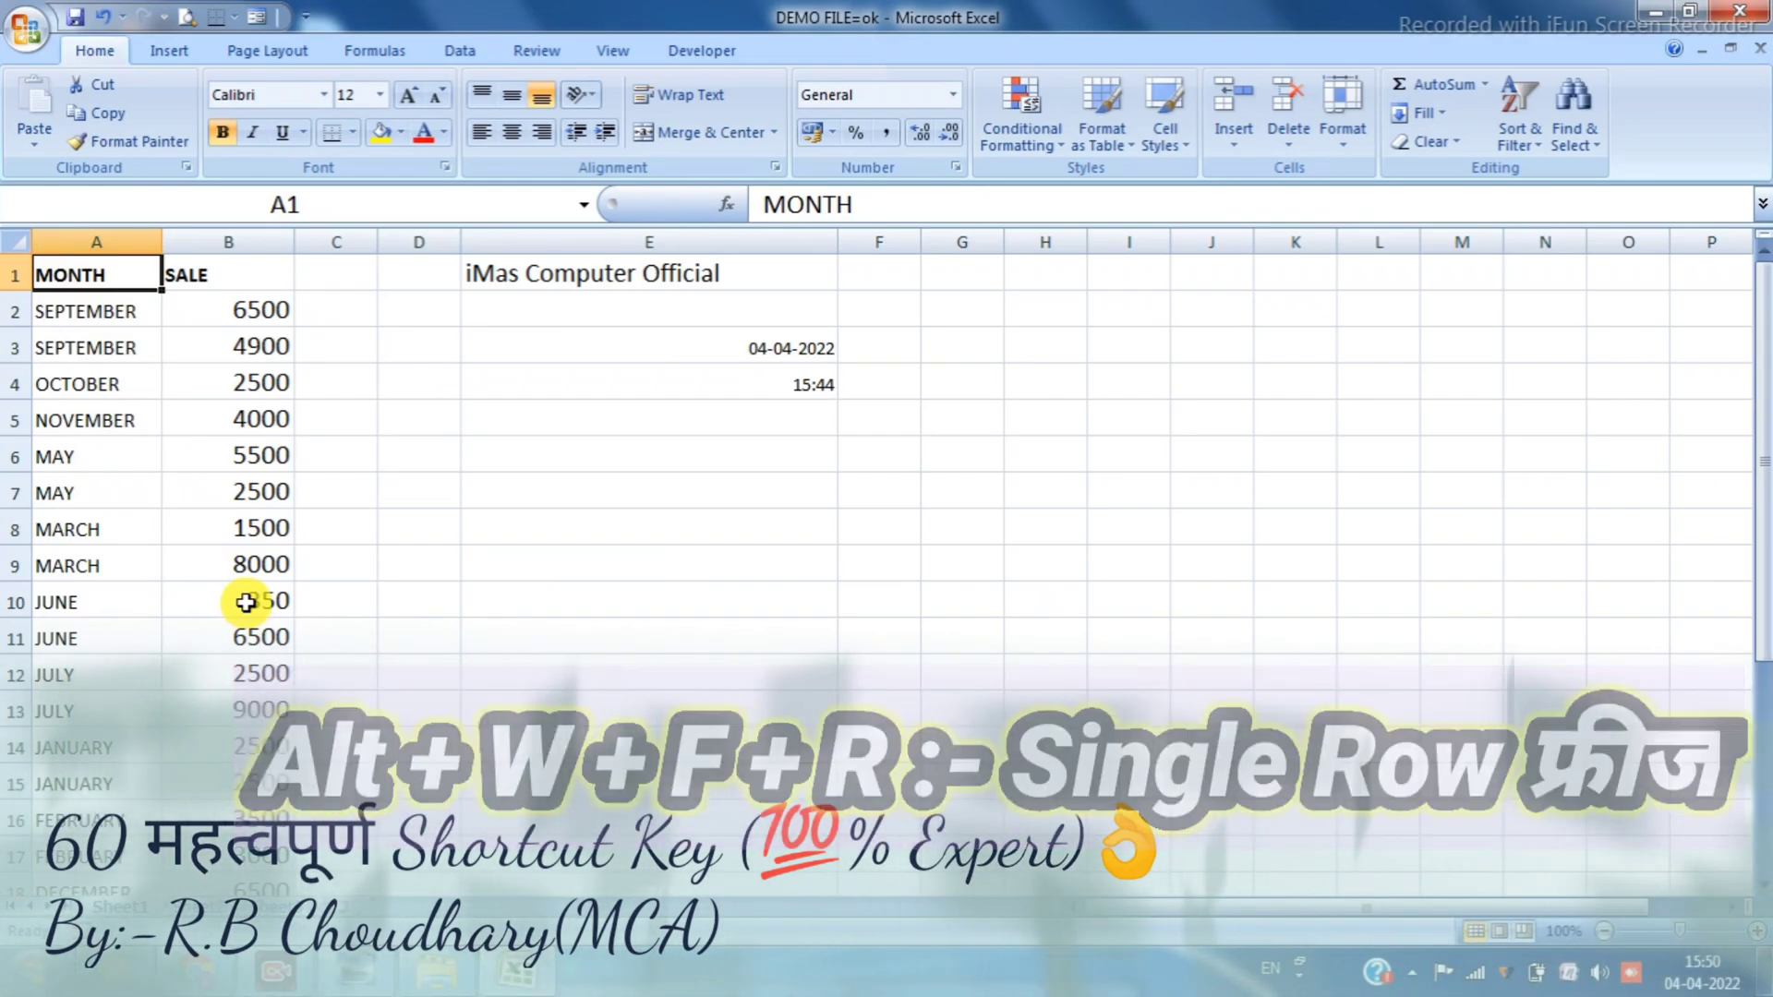
pyautogui.hotkey('alt', 'w')
pyautogui.press('f')
pyautogui.press('r')
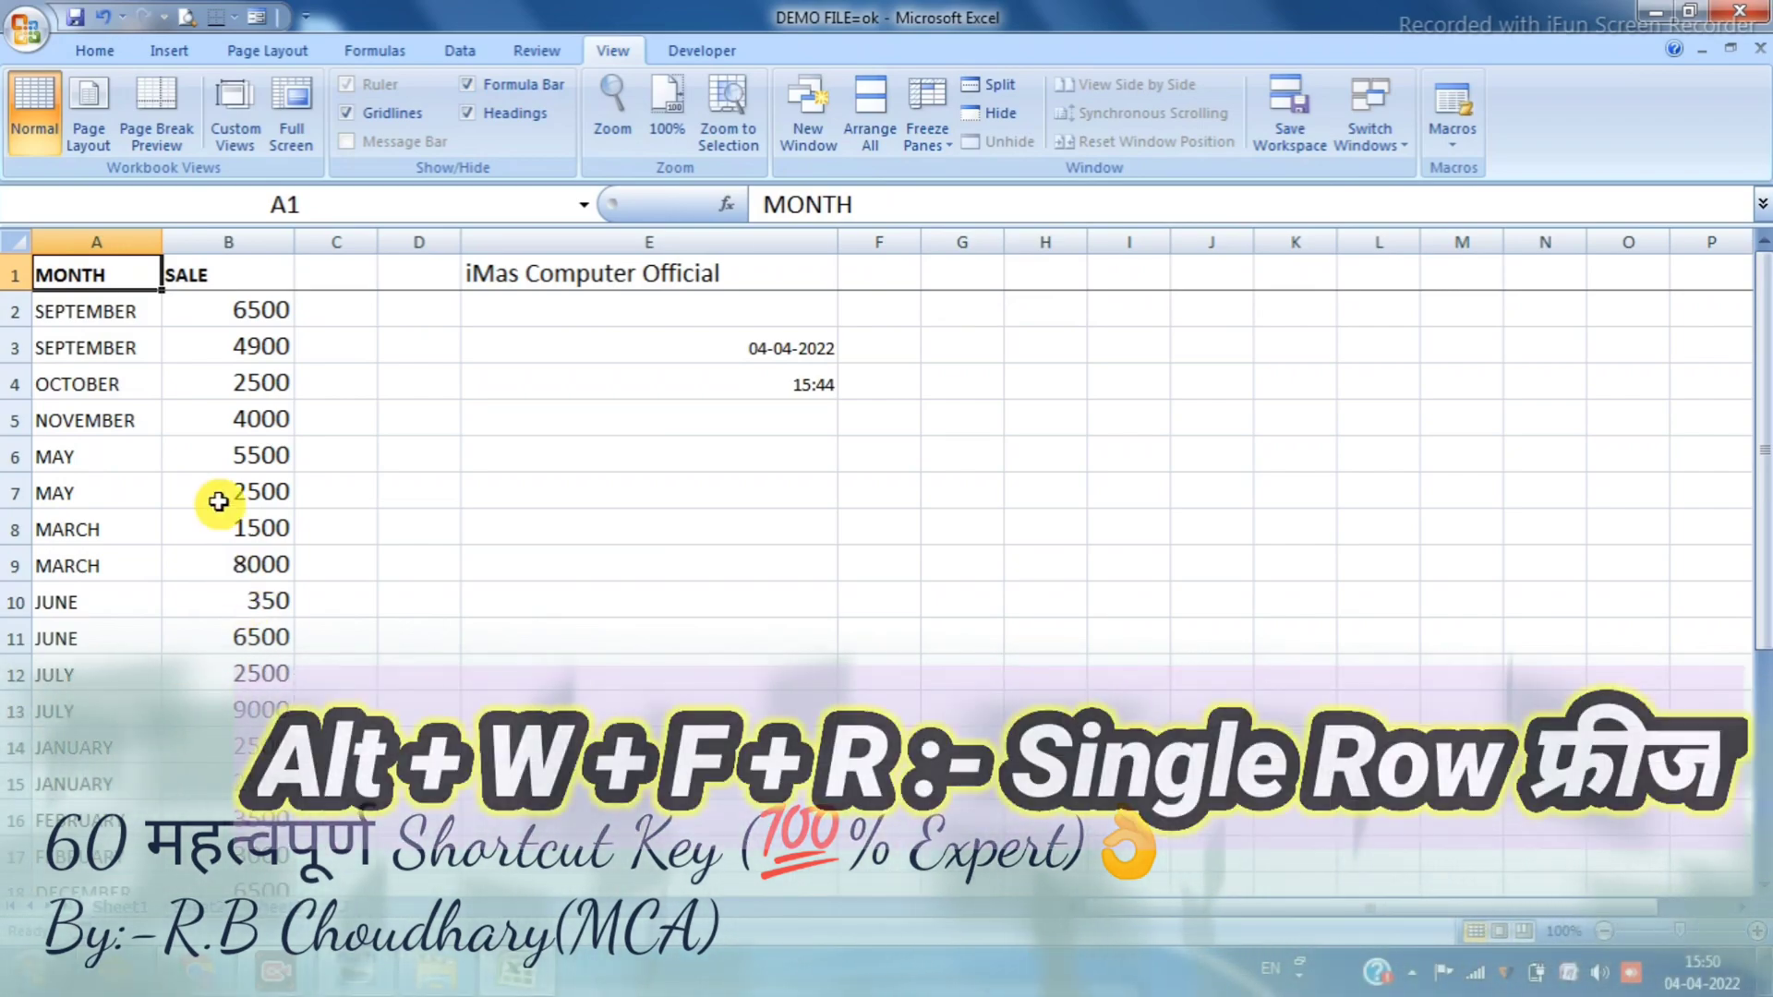
pyautogui.scroll(-5, 173, 496)
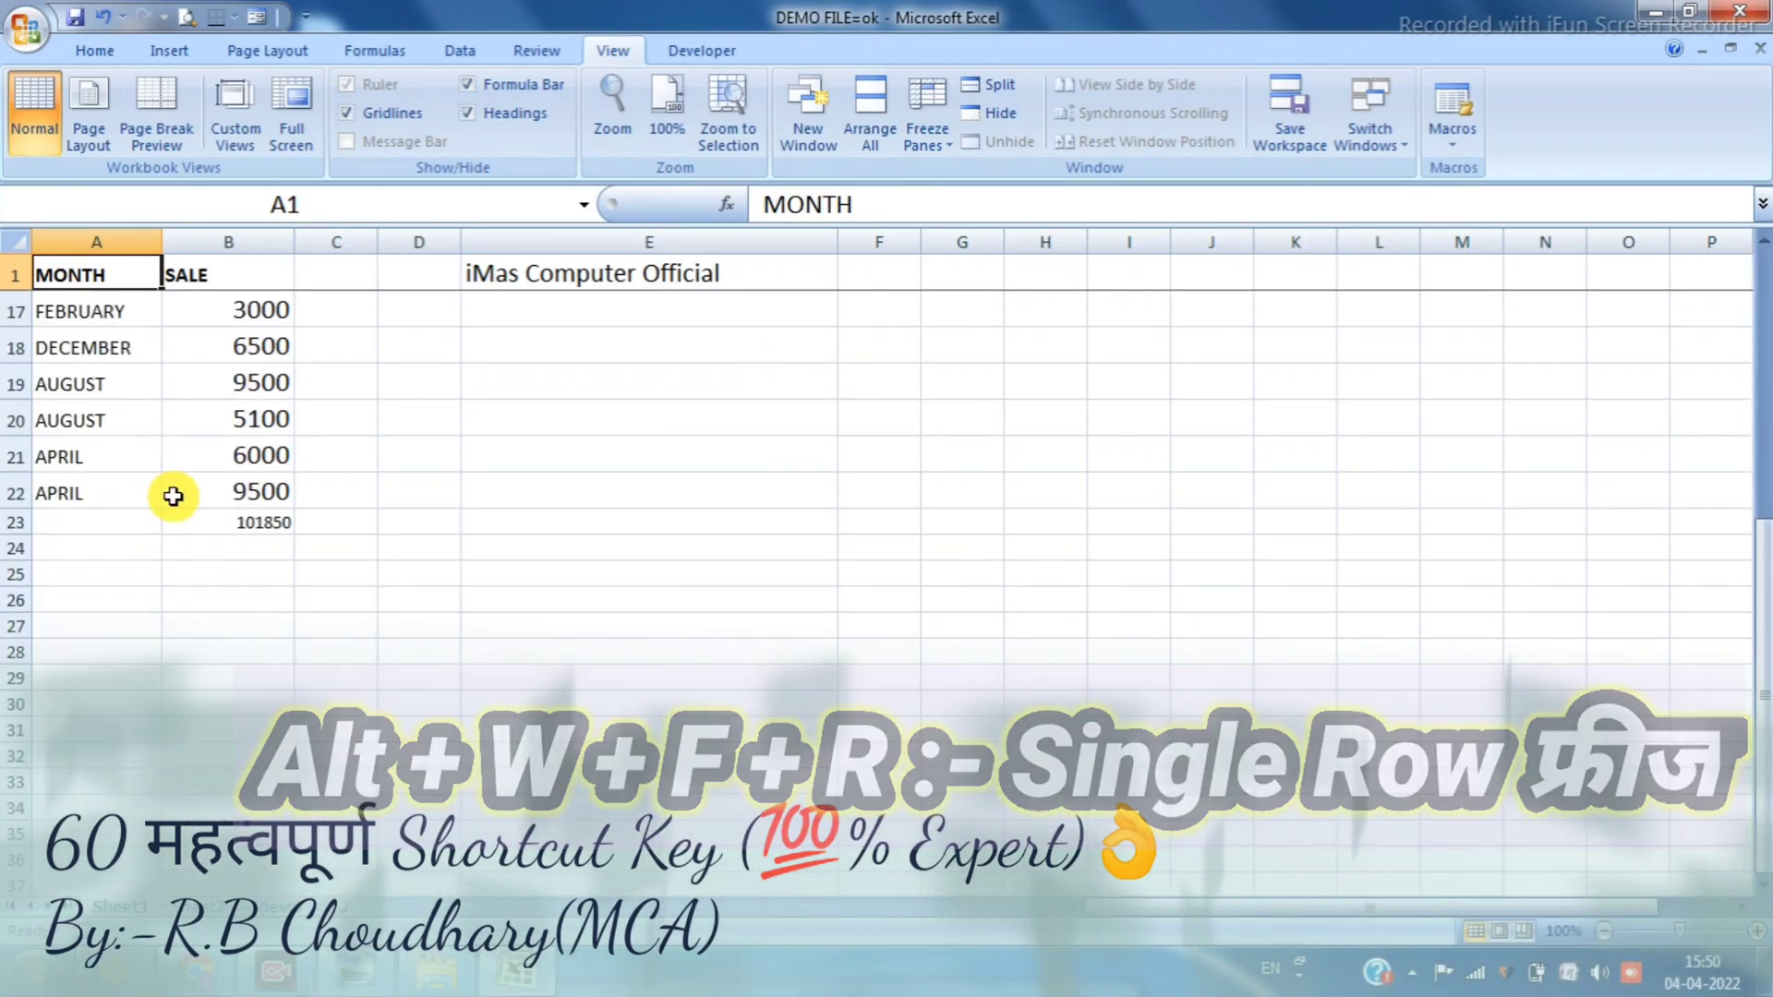
pyautogui.scroll(-12, 174, 496)
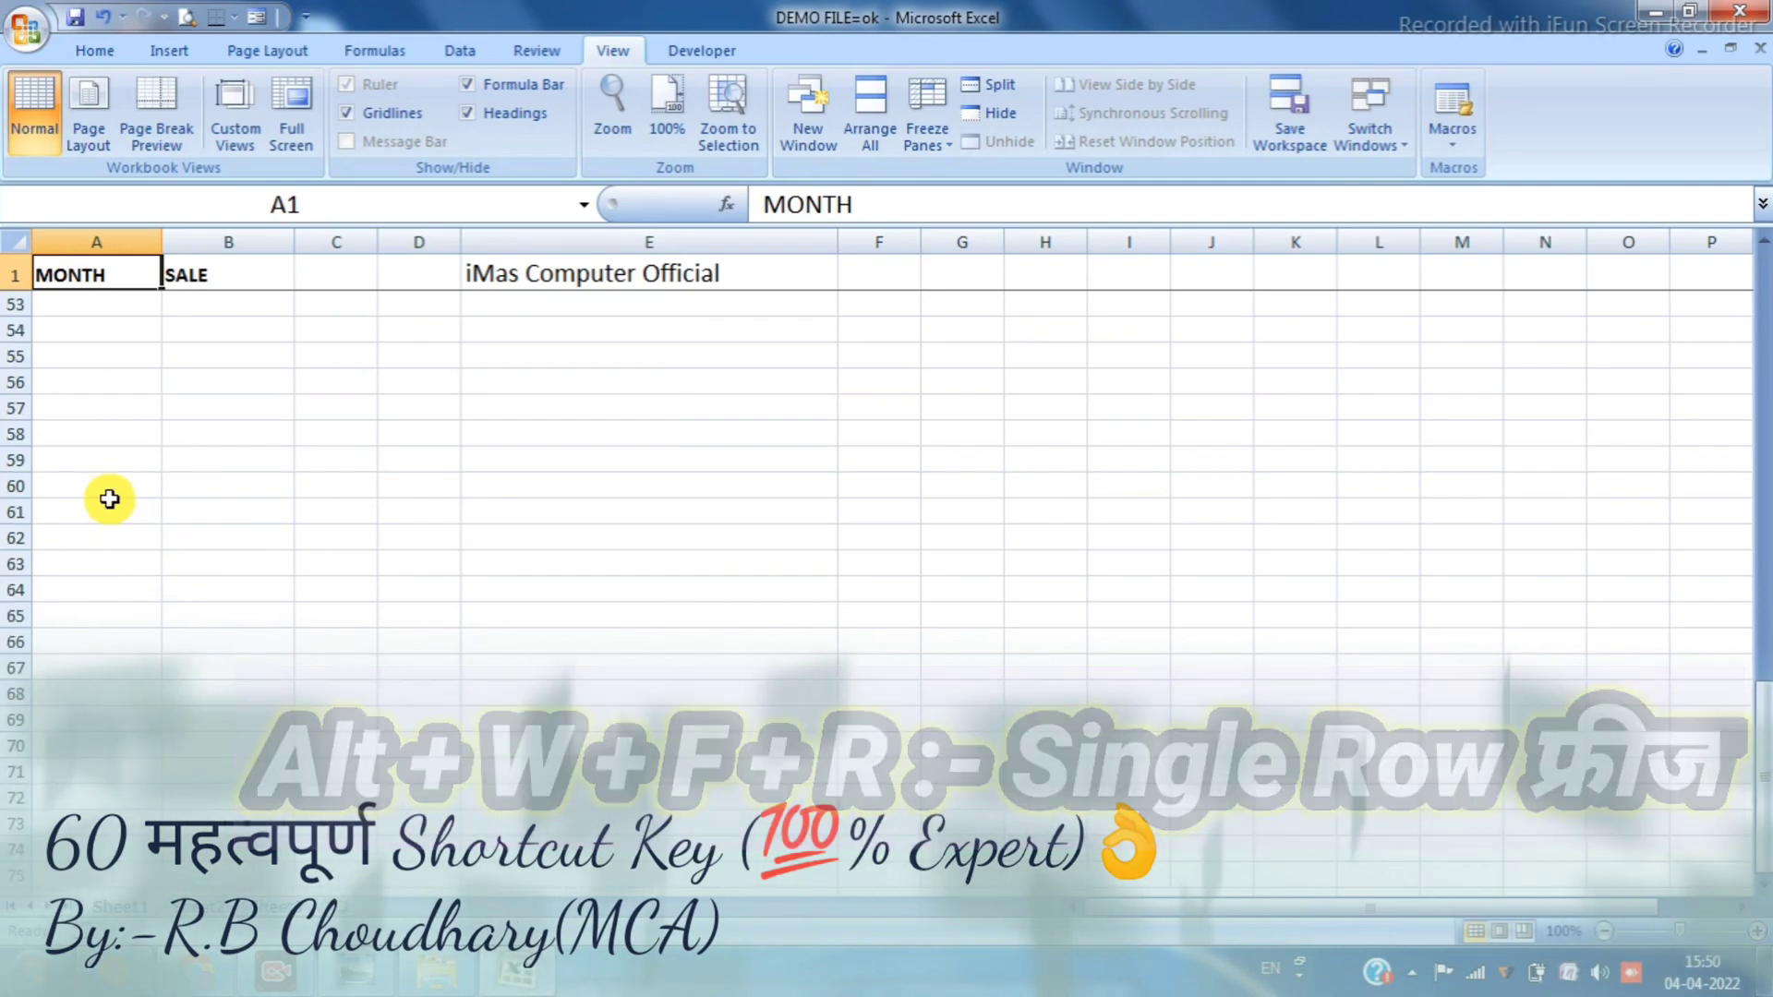
pyautogui.scroll(14, 87, 554)
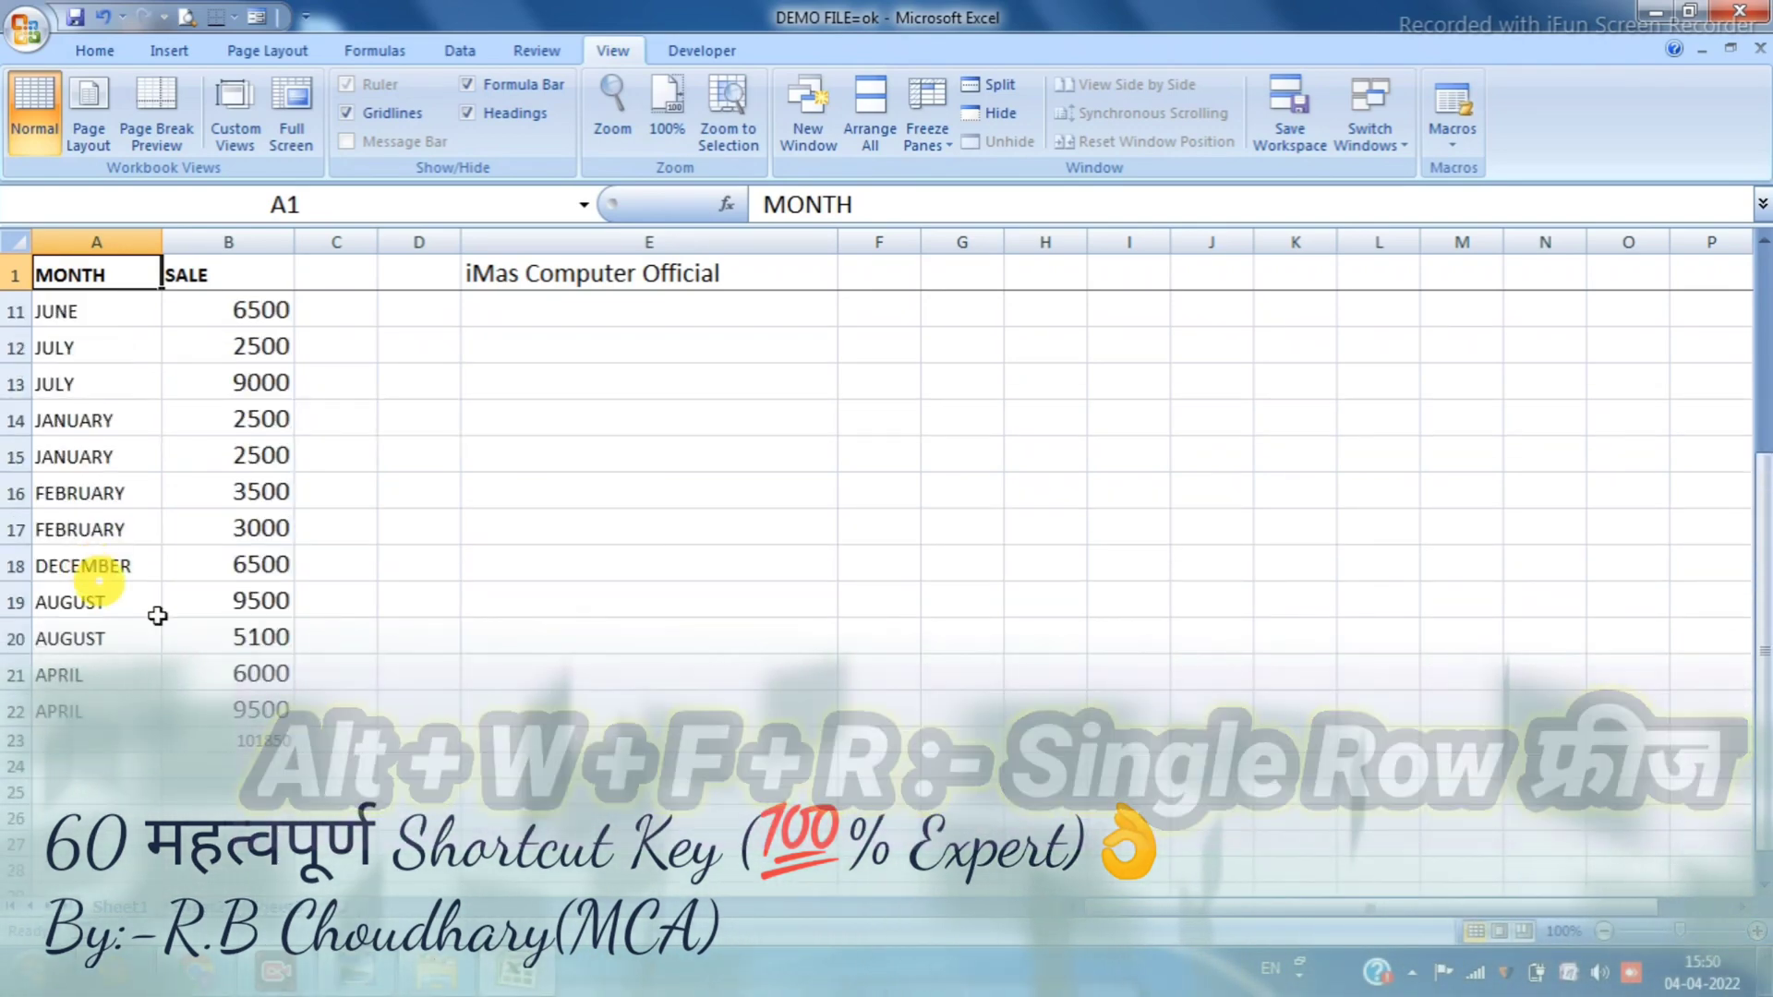
pyautogui.scroll(3, 157, 554)
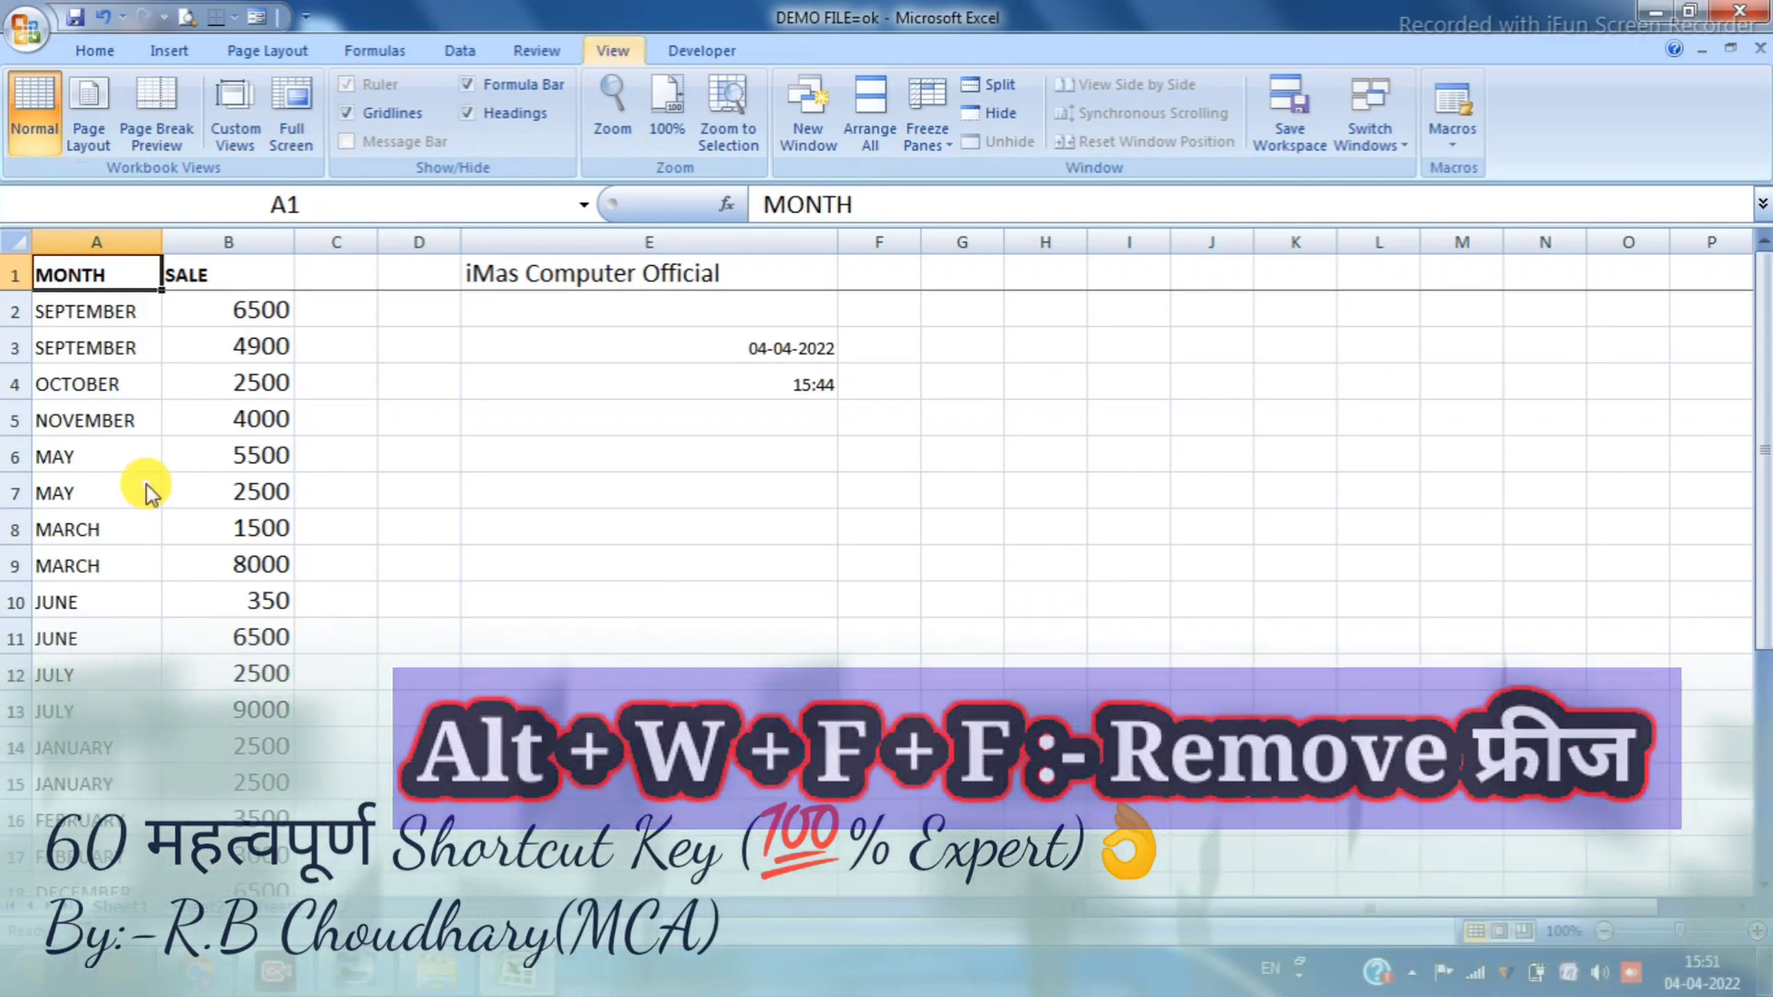
# Unfreeze the top row, check the headings against the lower rows, and go to cell A5
pyautogui.hotkey('alt', 'w')
pyautogui.press('f')
pyautogui.press('f')
pyautogui.press('Down')
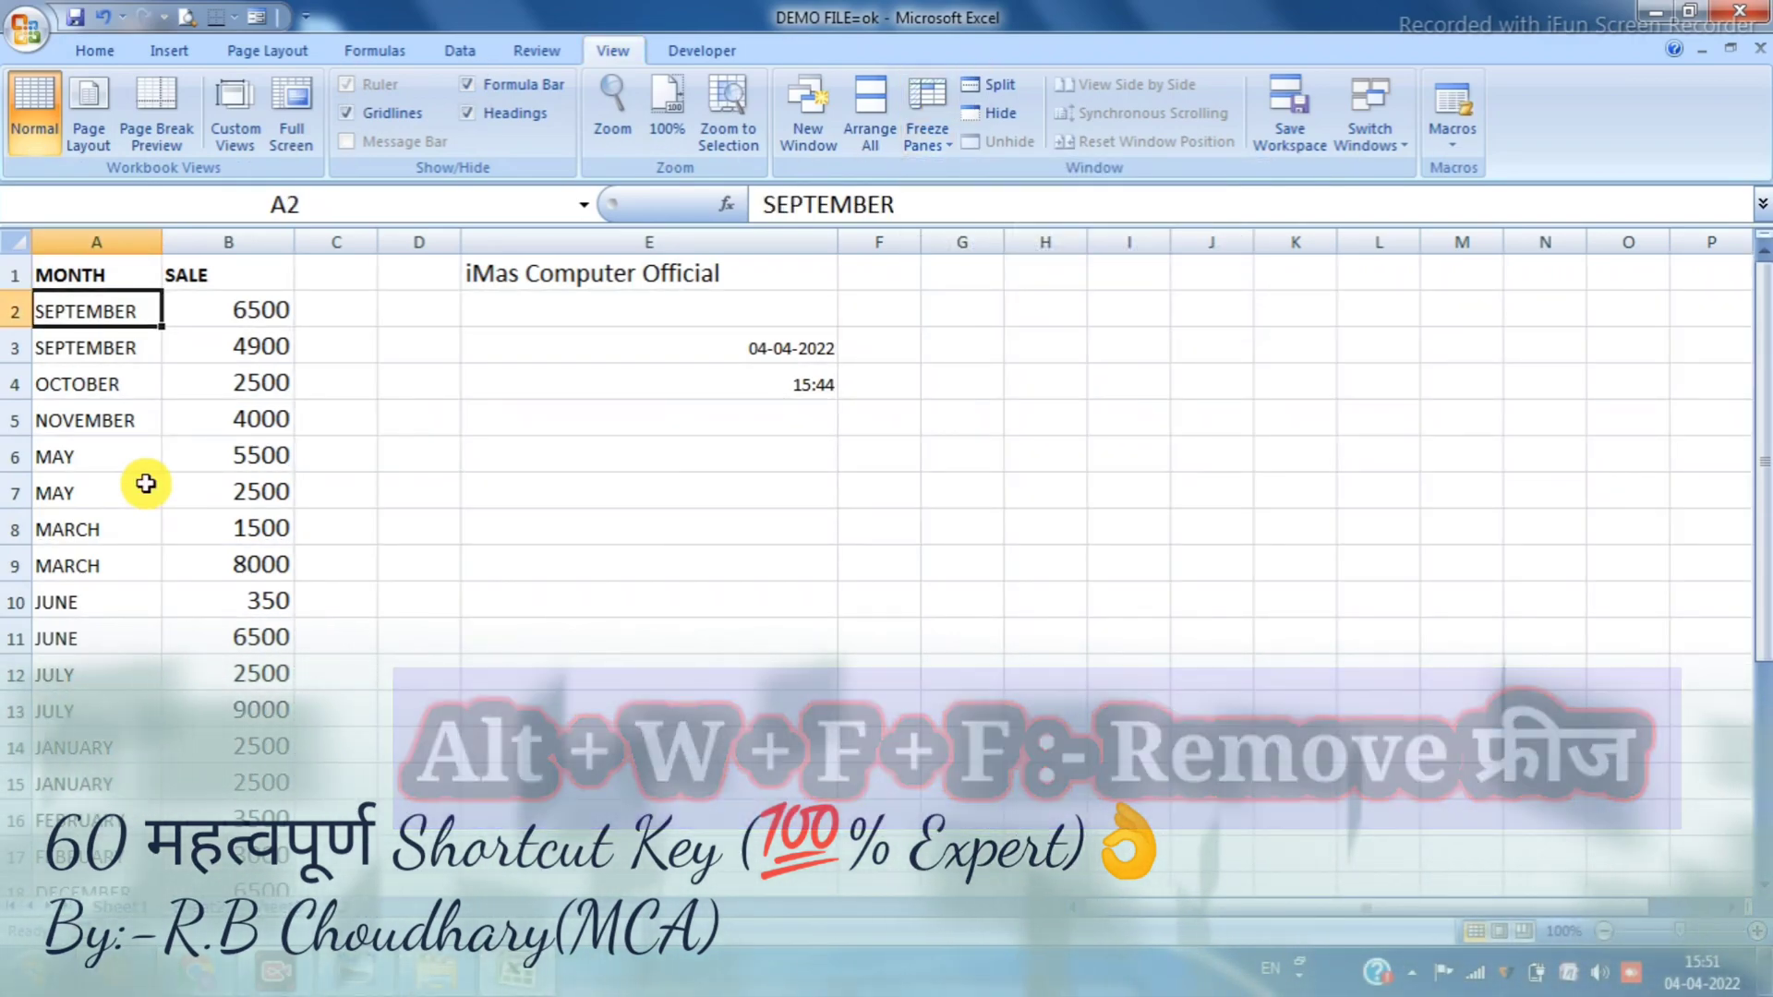
pyautogui.scroll(-10, 146, 483)
pyautogui.scroll(8, 148, 494)
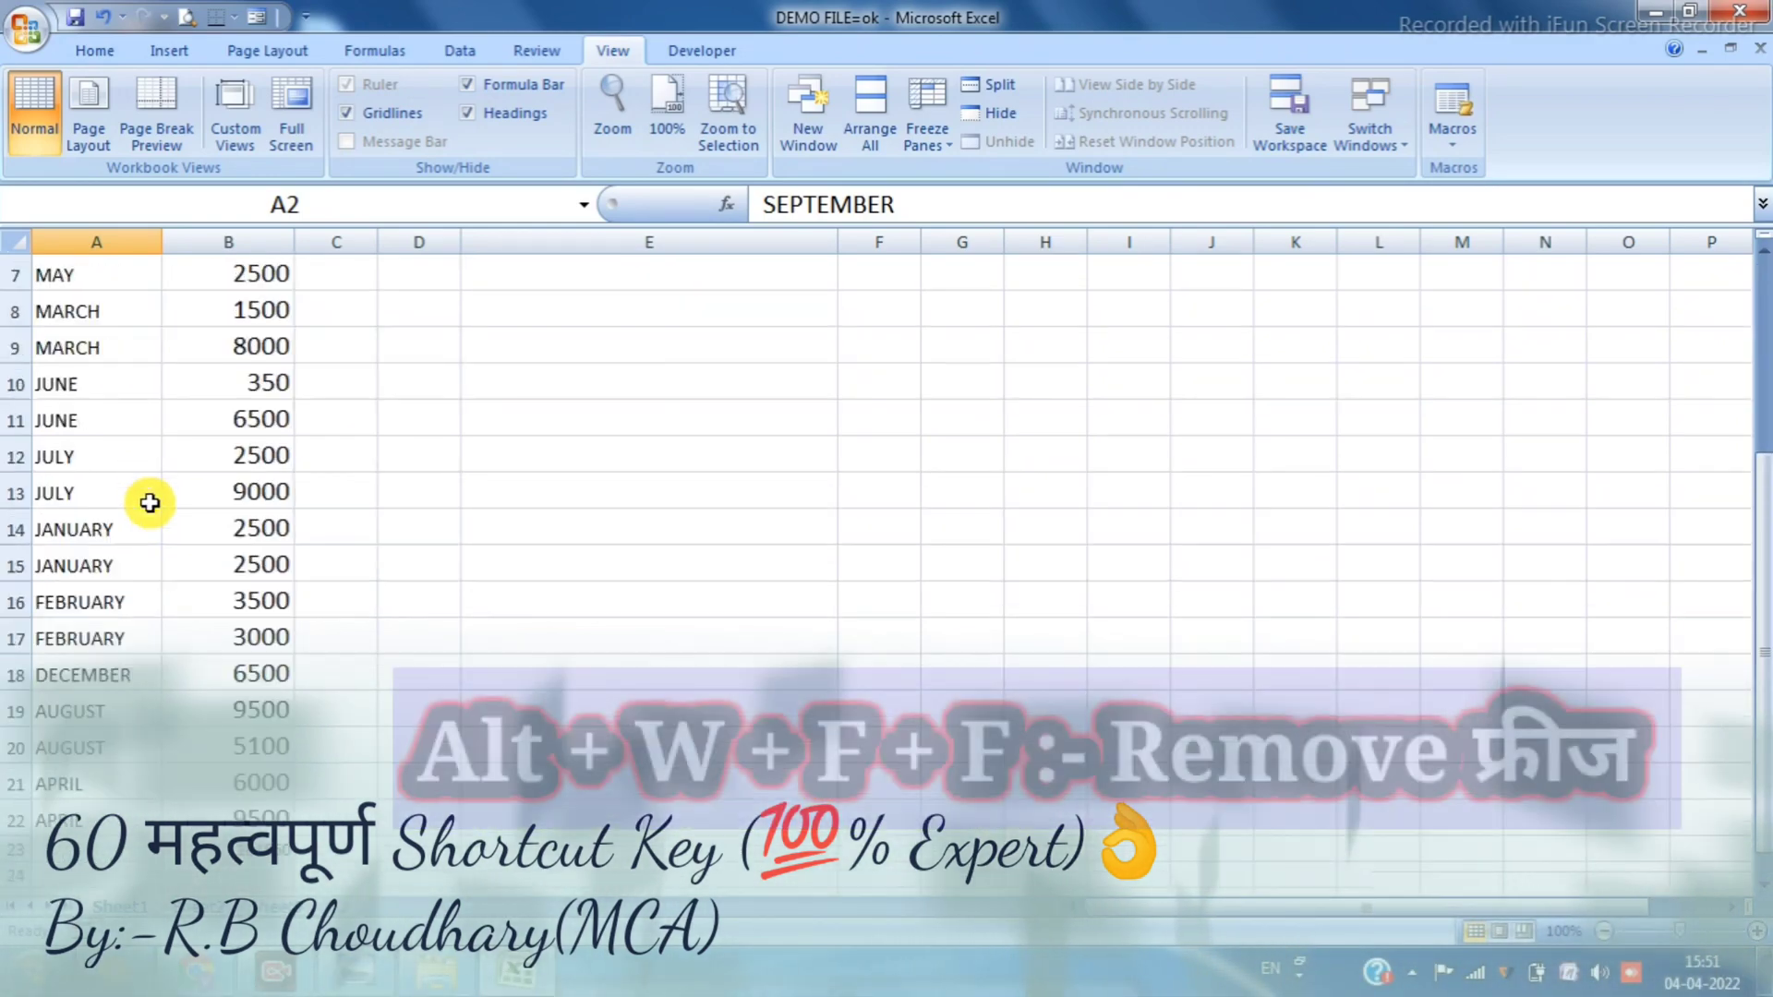
pyautogui.scroll(2, 150, 503)
pyautogui.click(129, 420)
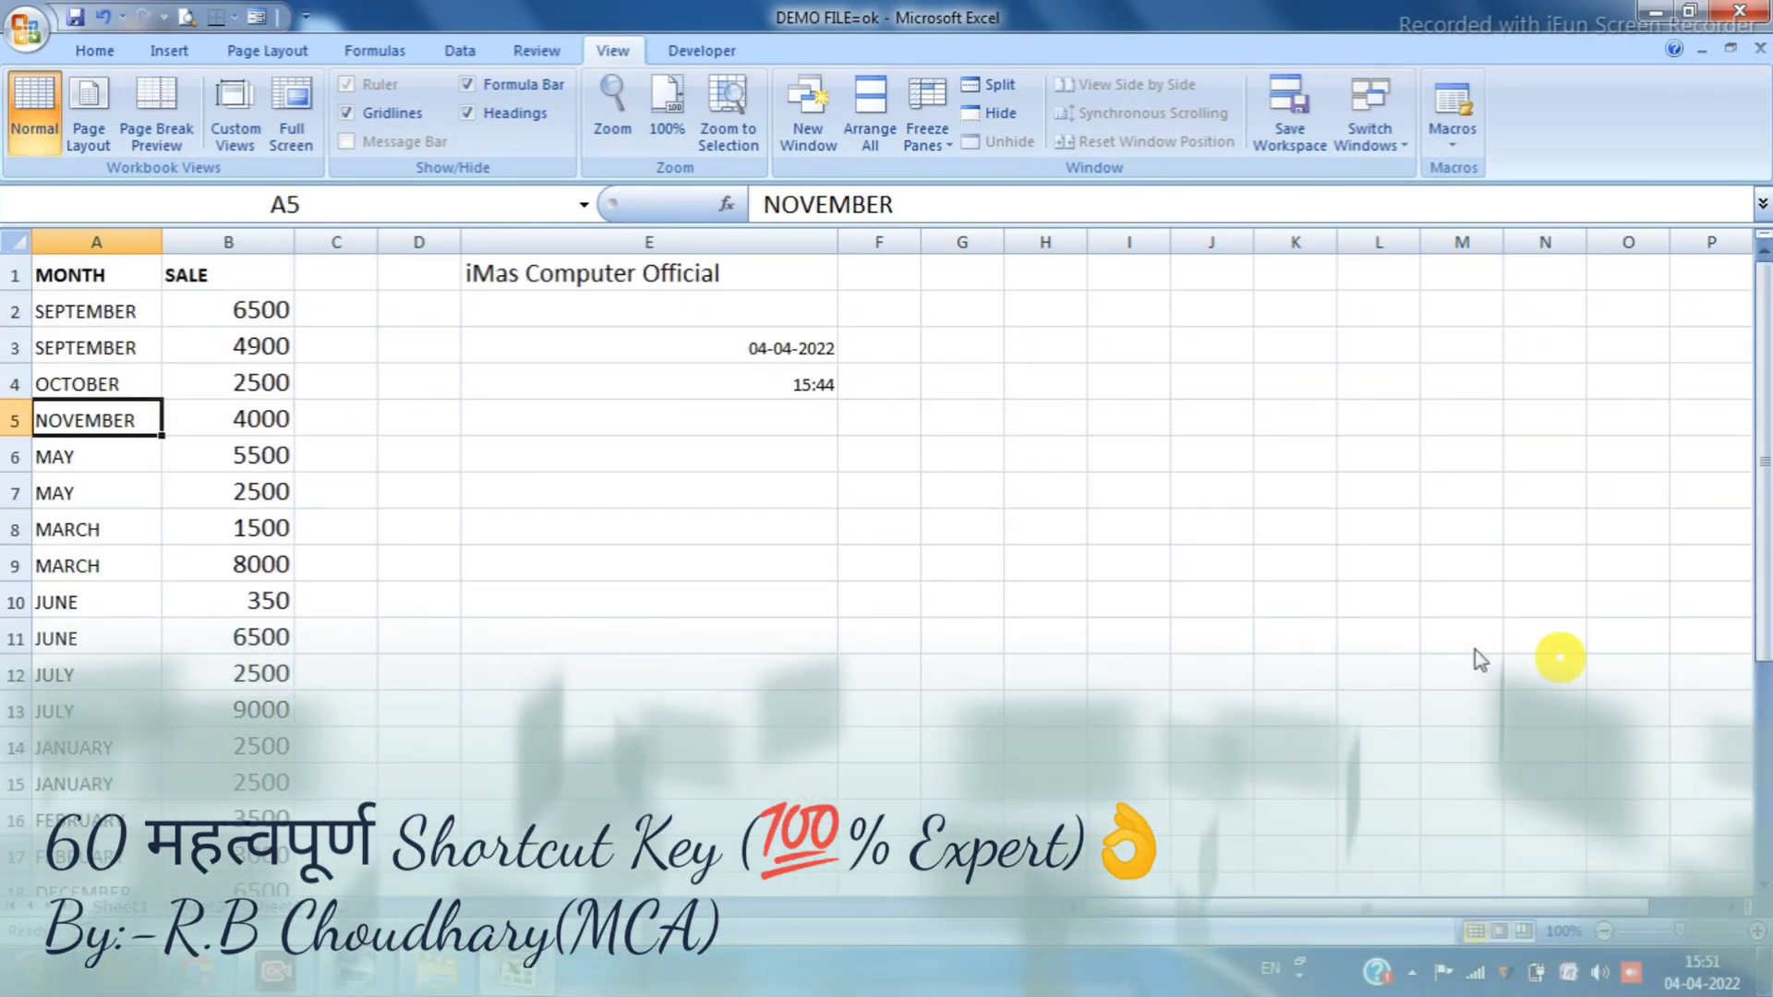
# Freeze the first column containing the months from cell A1 and check it against the columns farther right
pyautogui.moveTo(1228, 902); pyautogui.dragTo(1316, 906)
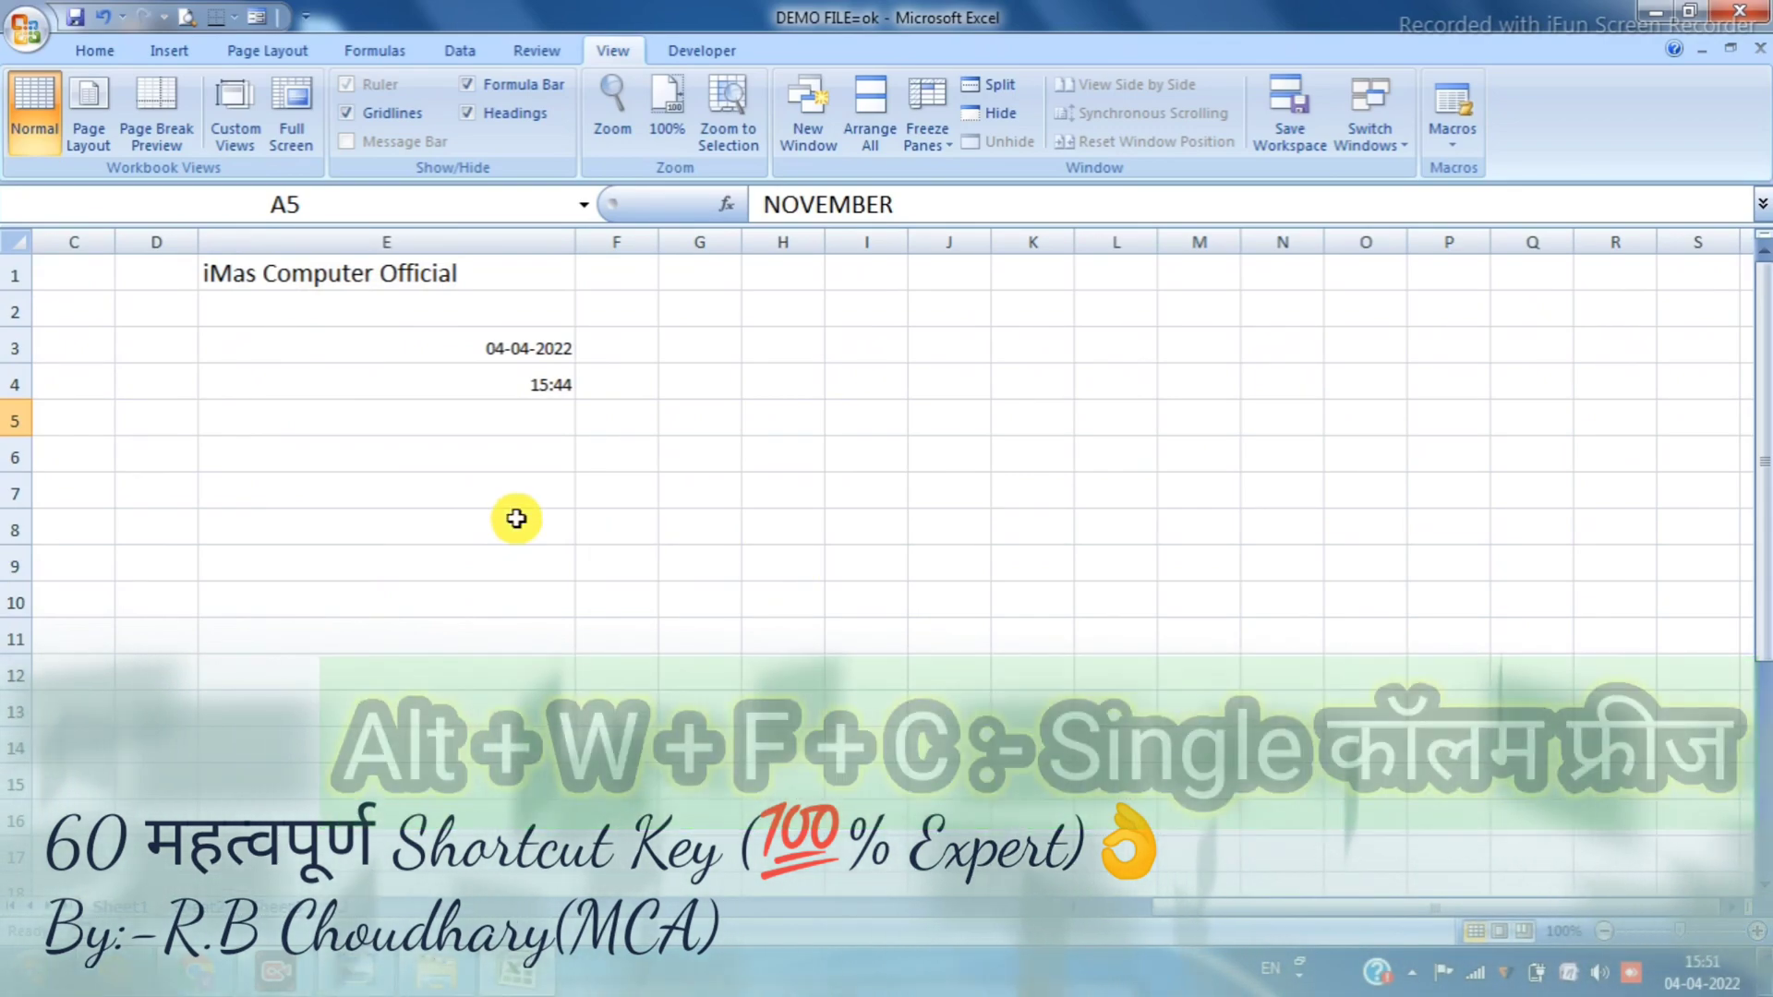
pyautogui.moveTo(1273, 907); pyautogui.dragTo(1200, 904)
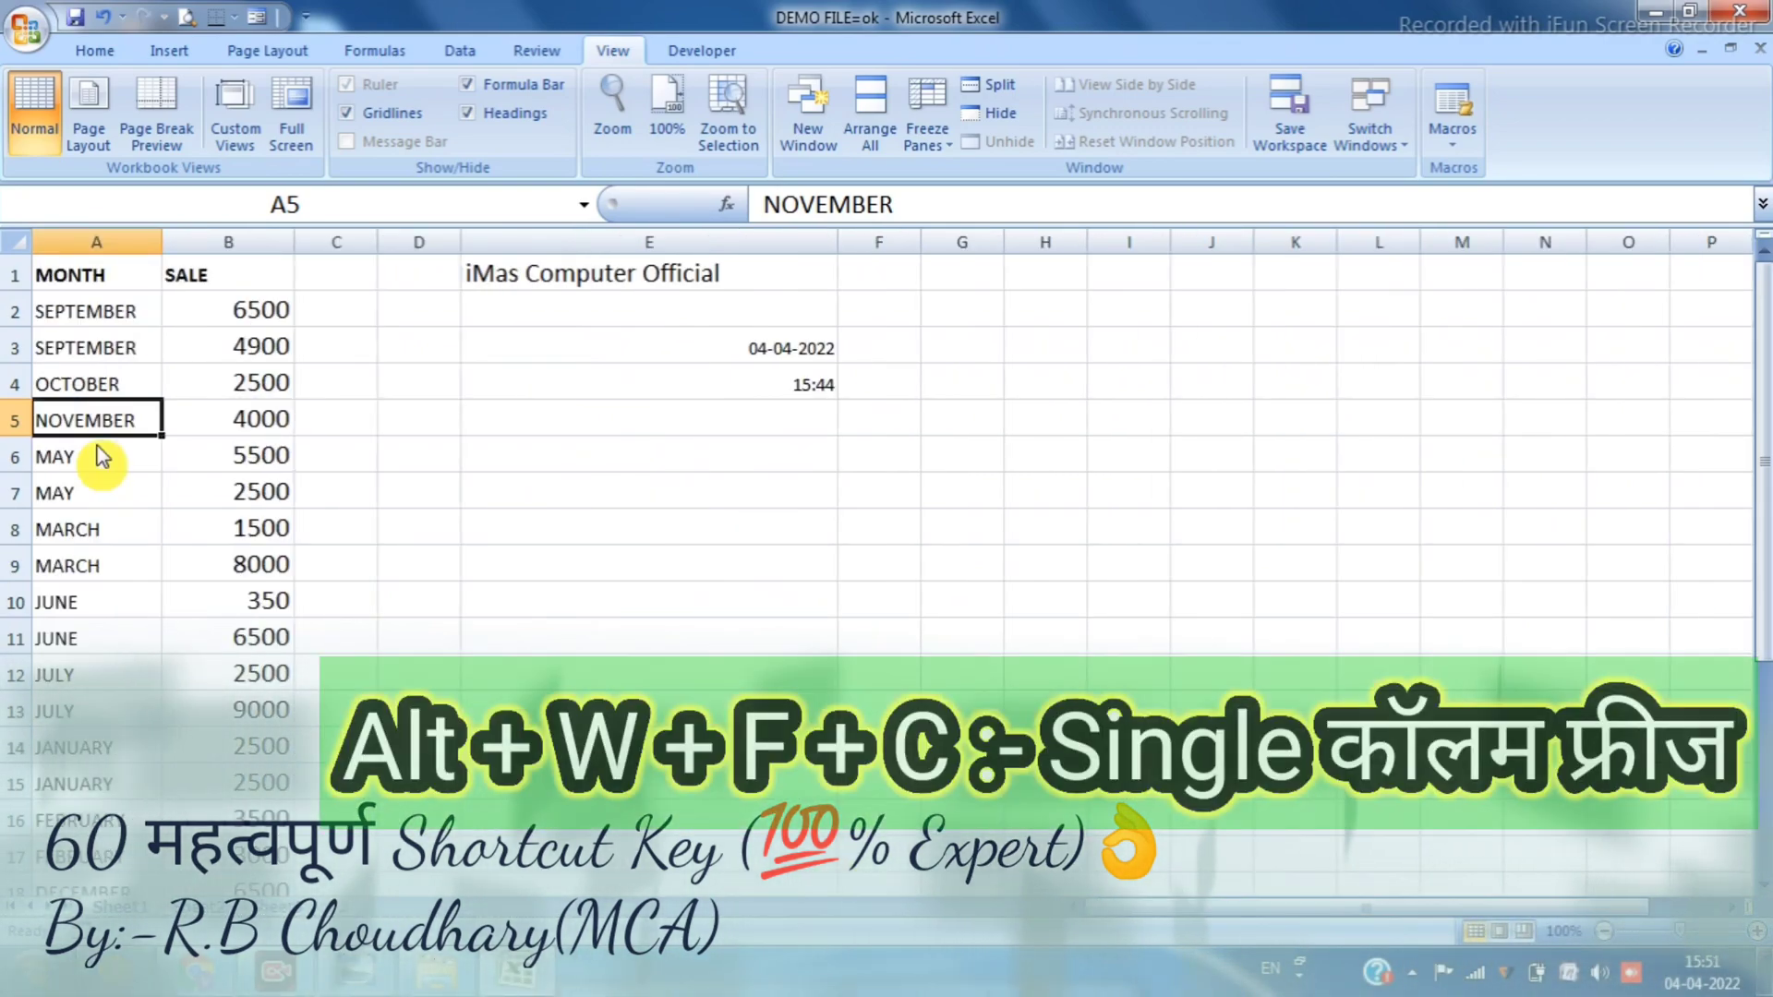
pyautogui.click(74, 284)
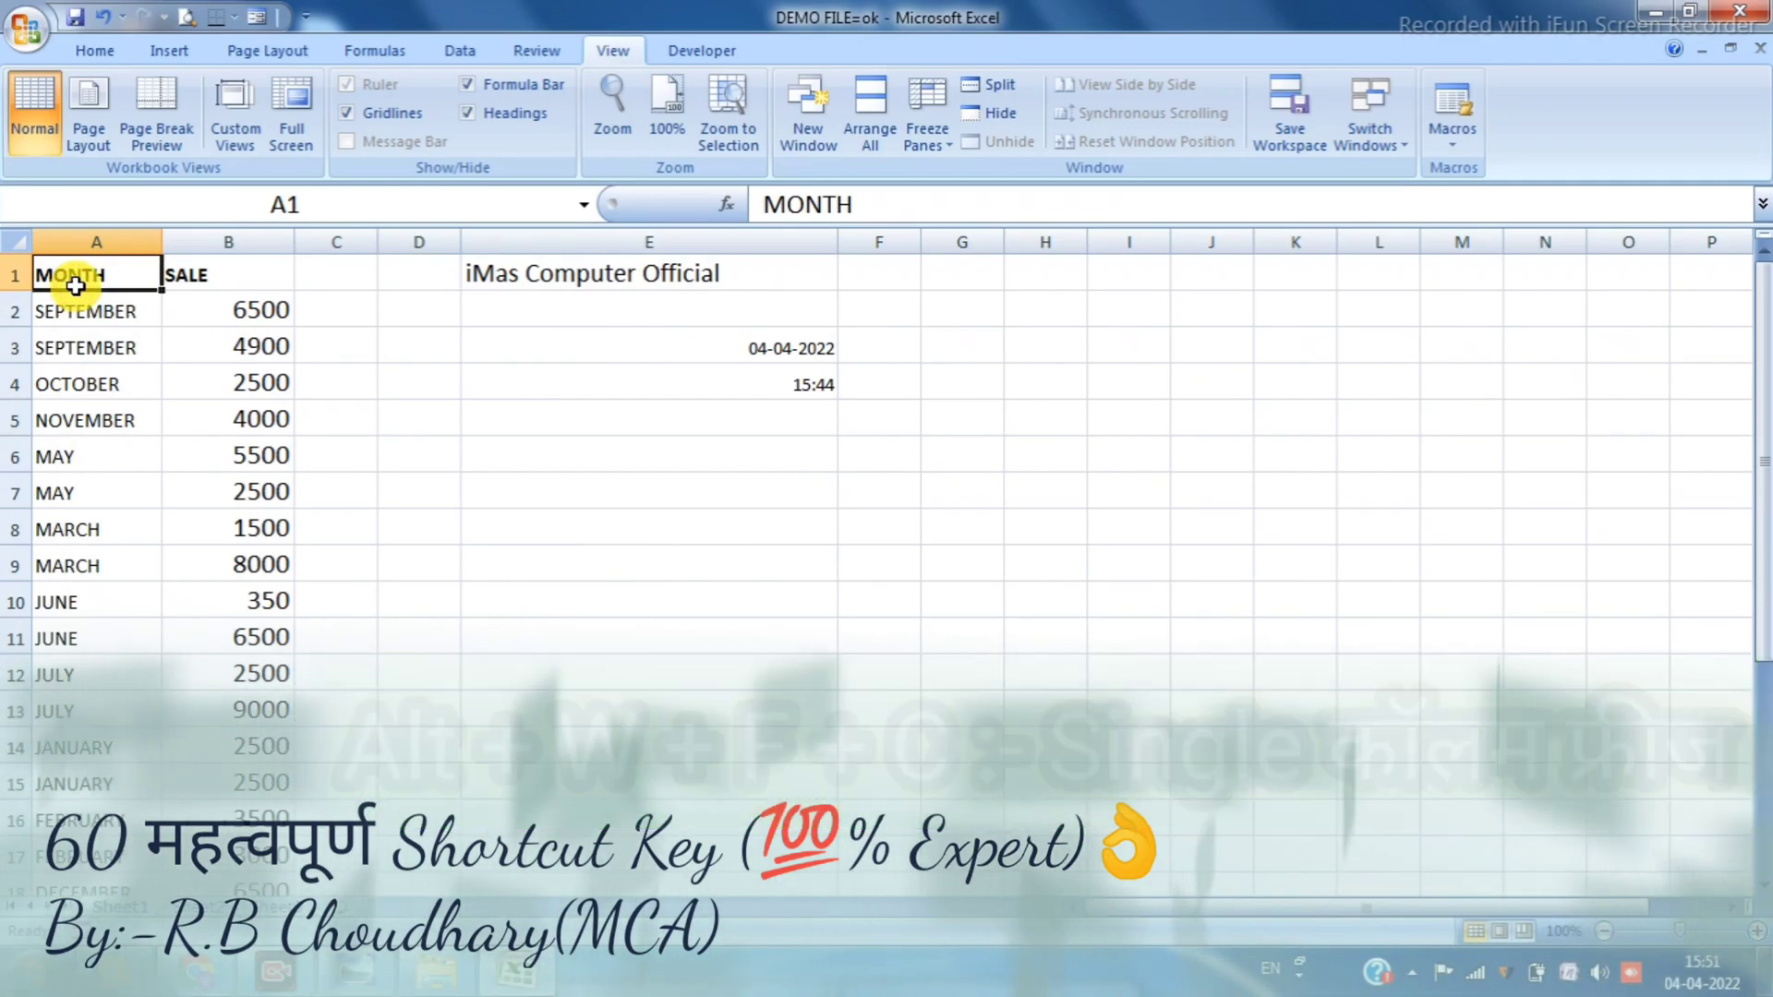
pyautogui.hotkey('alt', 'w')
pyautogui.press('f')
pyautogui.press('c')
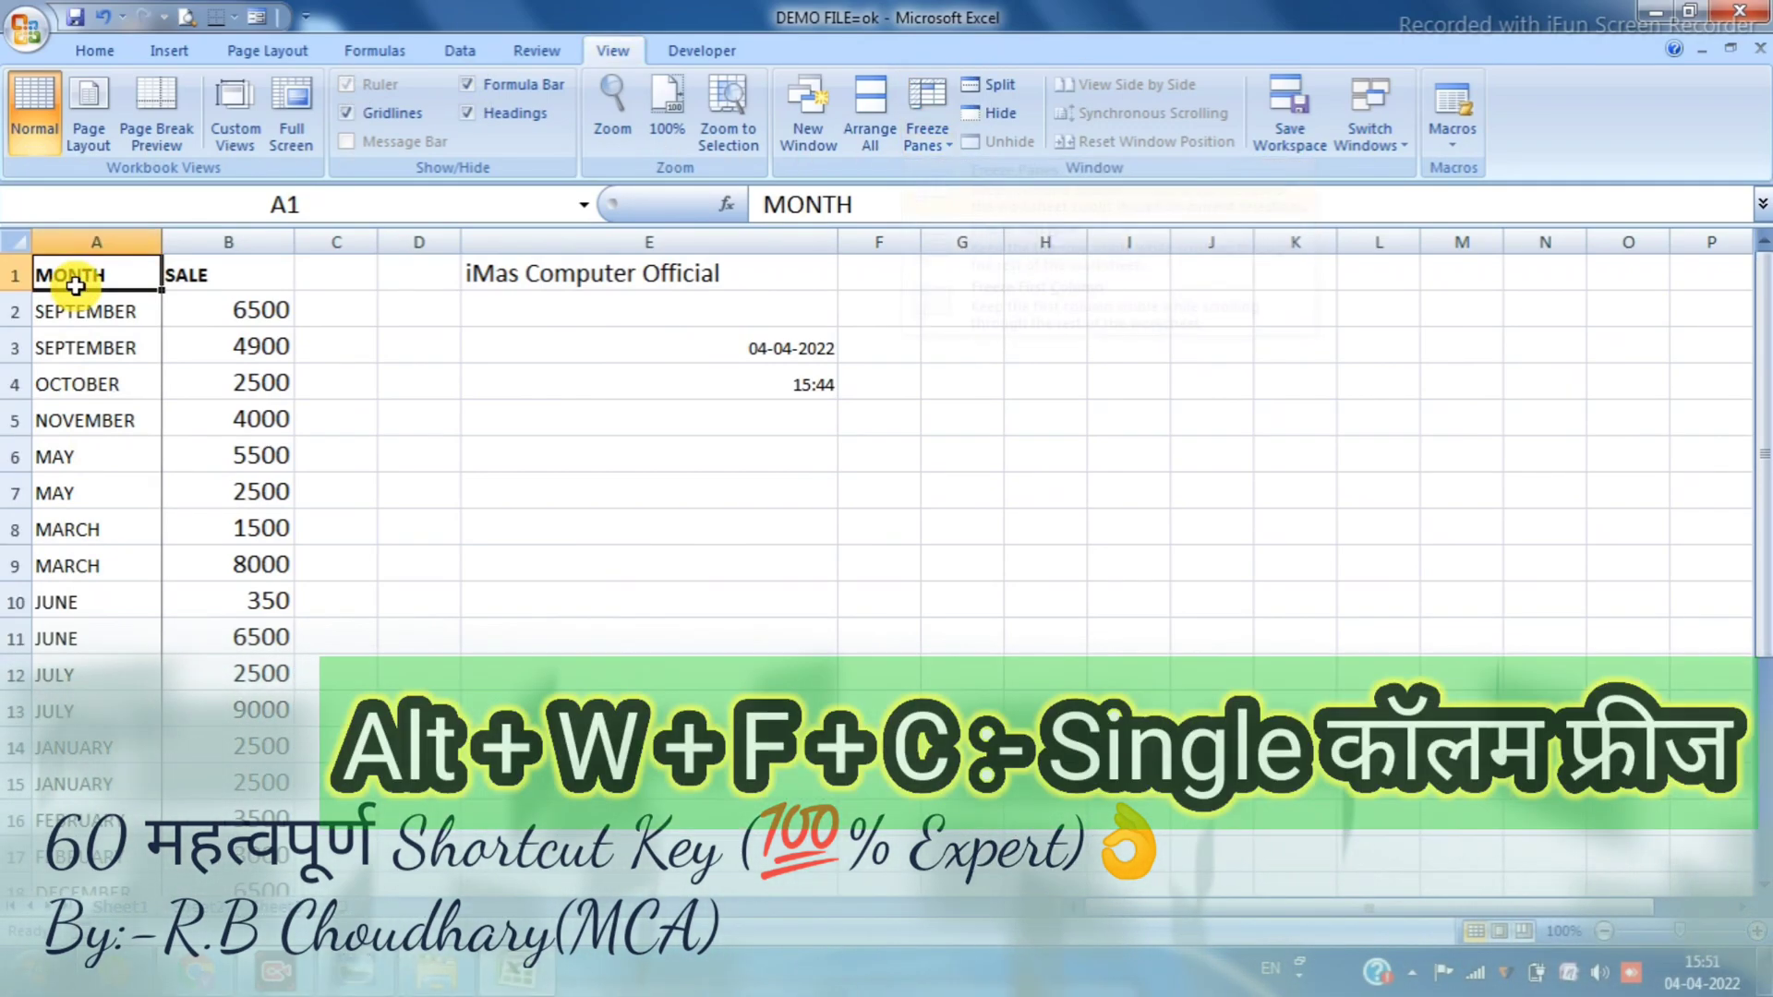
pyautogui.moveTo(1156, 910); pyautogui.dragTo(1191, 914)
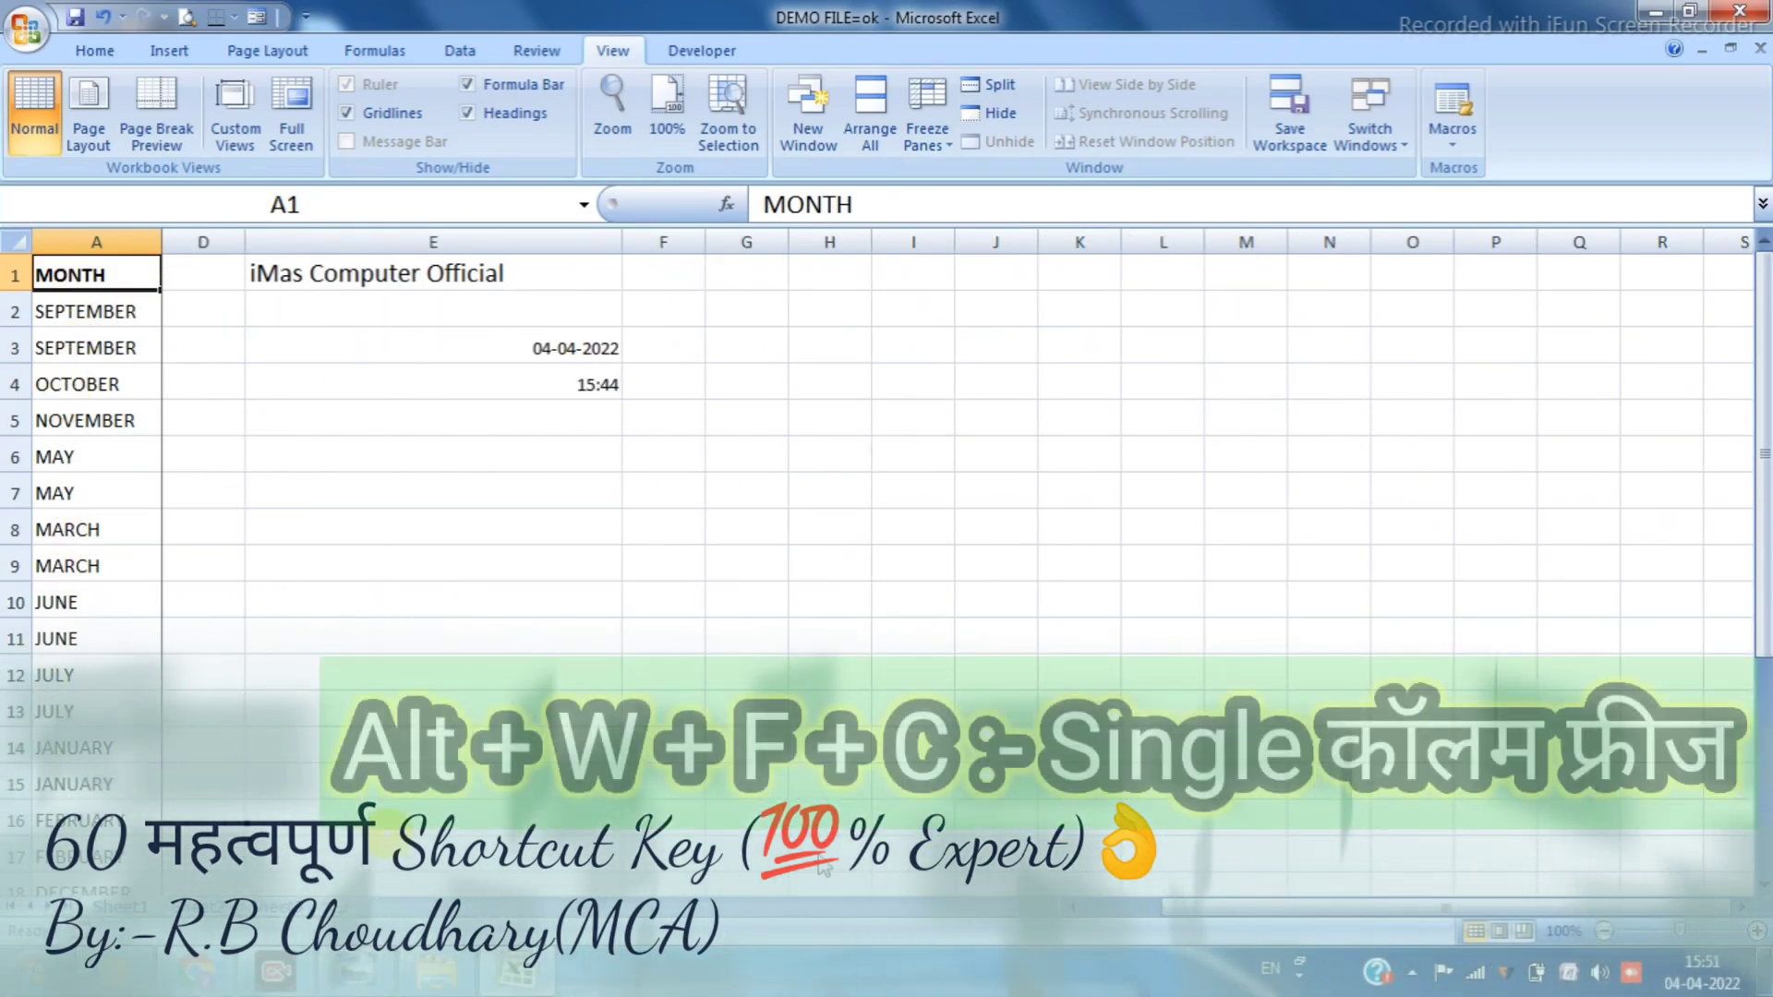
pyautogui.moveTo(1226, 911); pyautogui.dragTo(1061, 914)
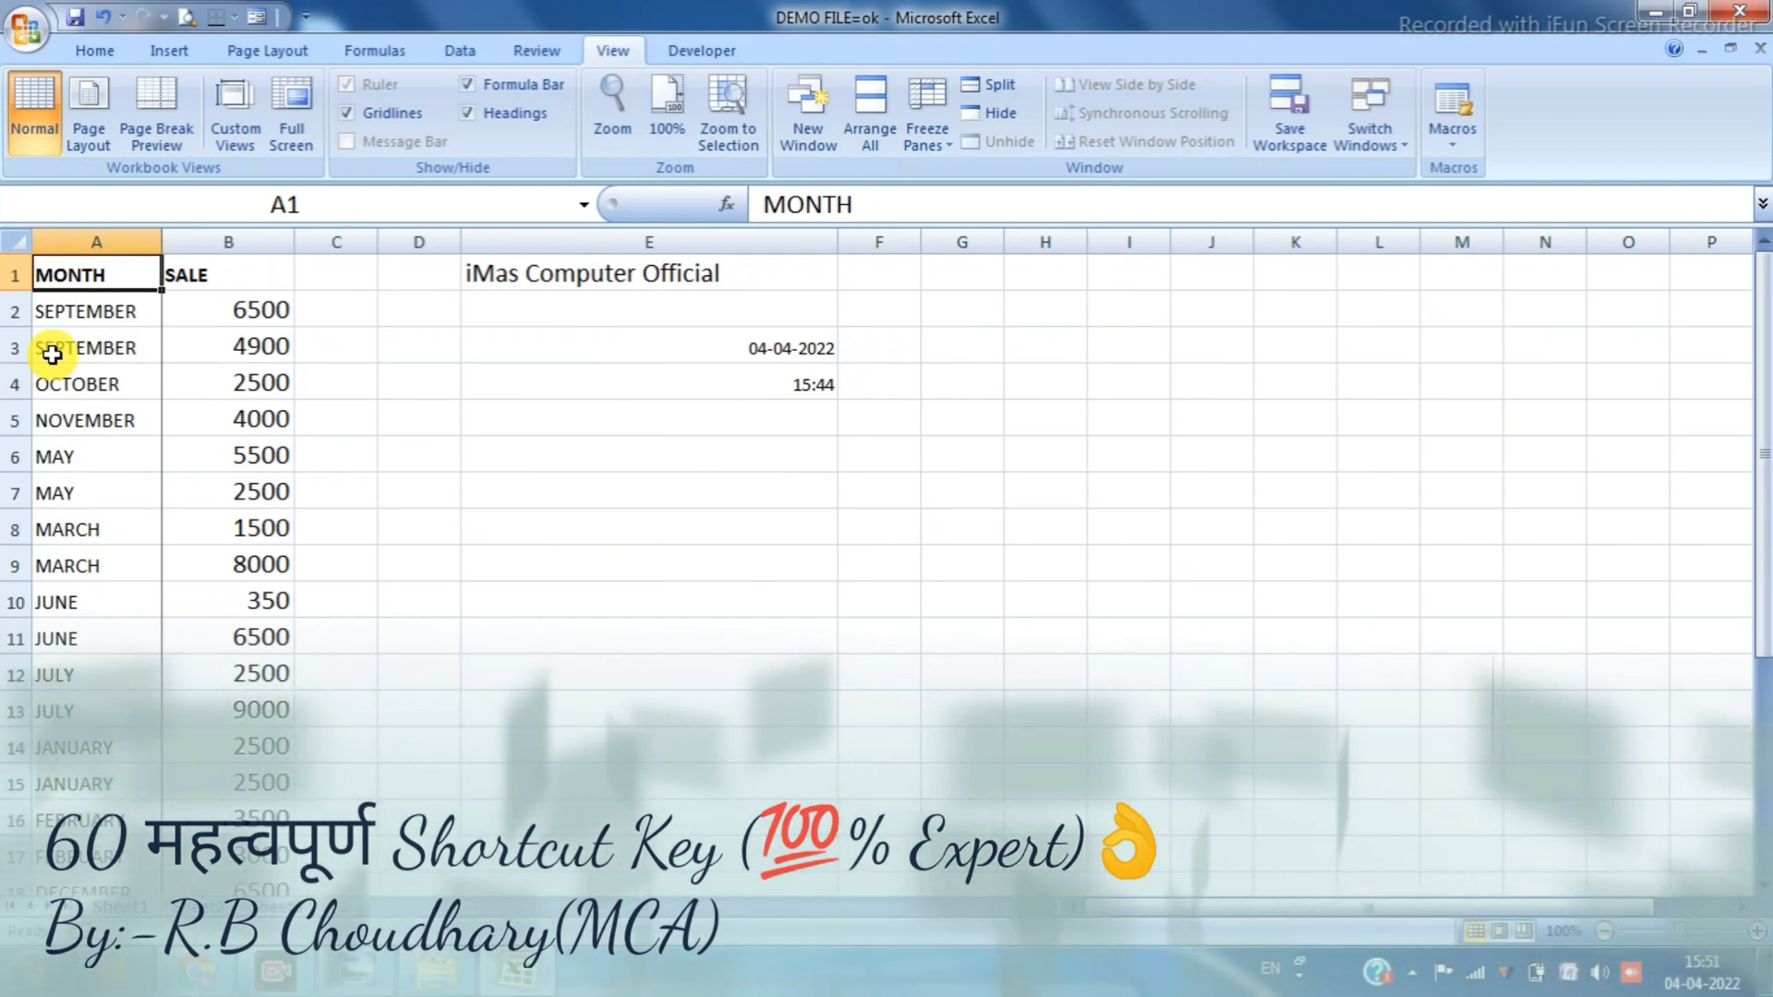
# Unfreeze the first column, check that region of the sheet, and go to cell A3
pyautogui.hotkey('alt', 'w')
pyautogui.press('f')
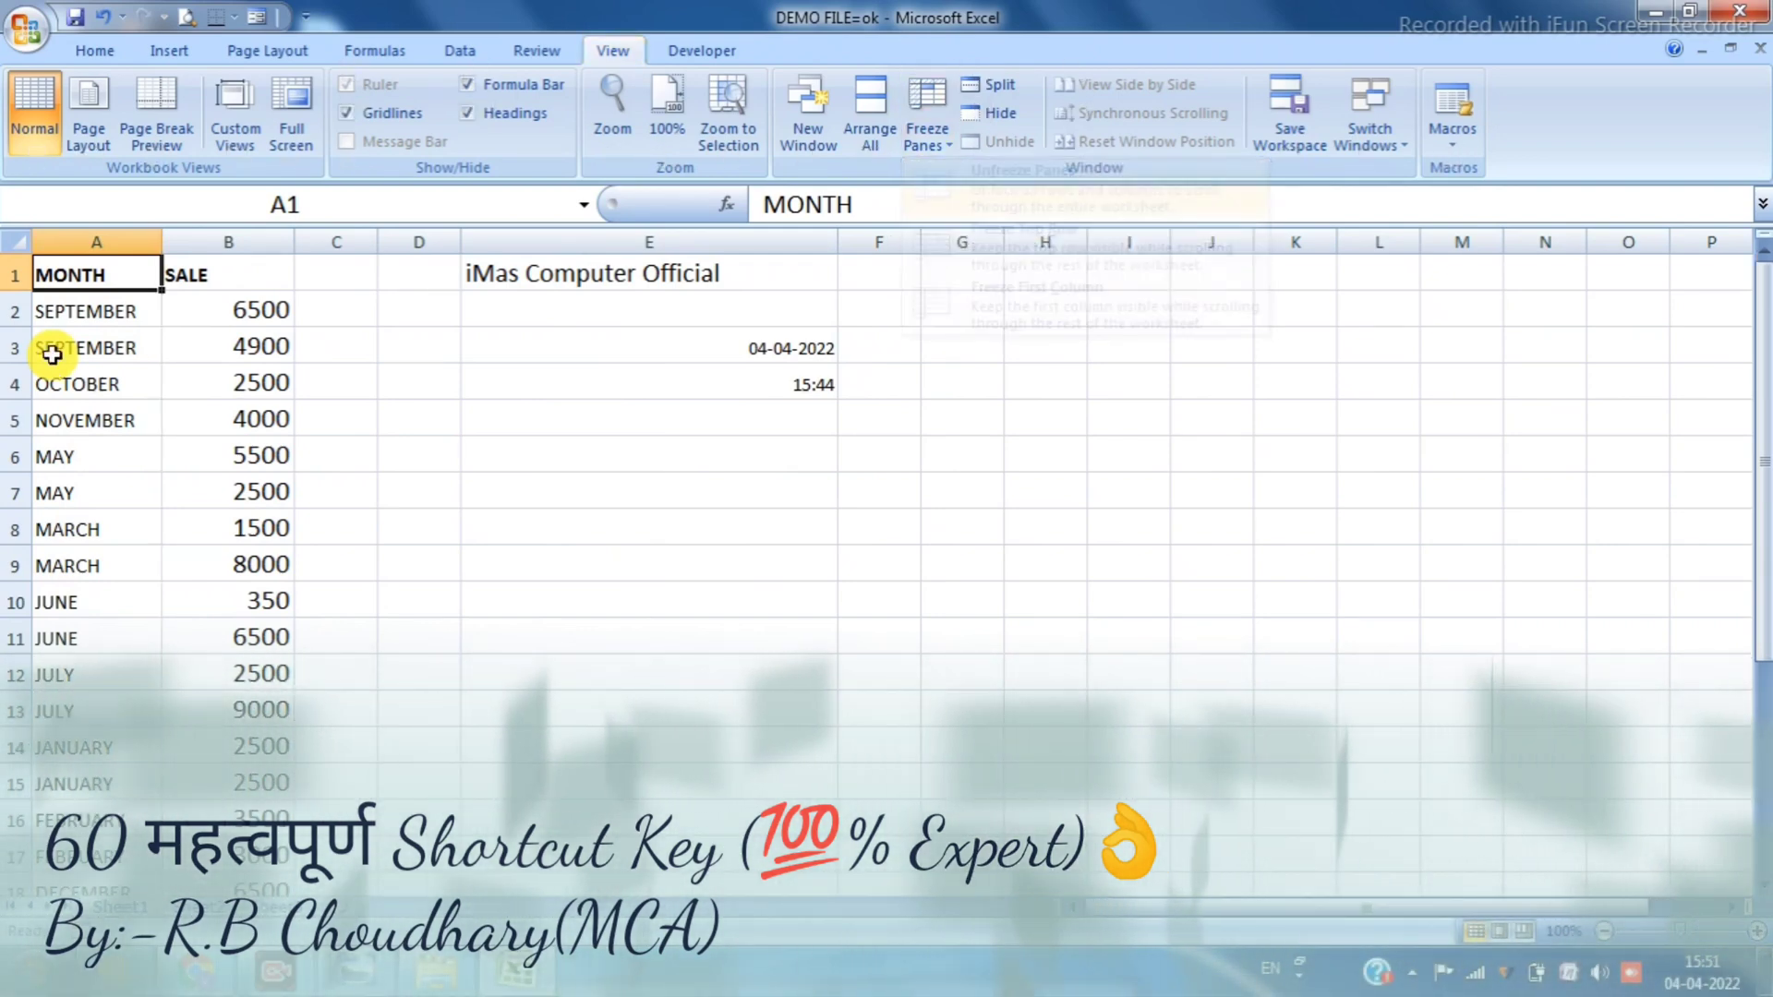
pyautogui.click(1152, 909)
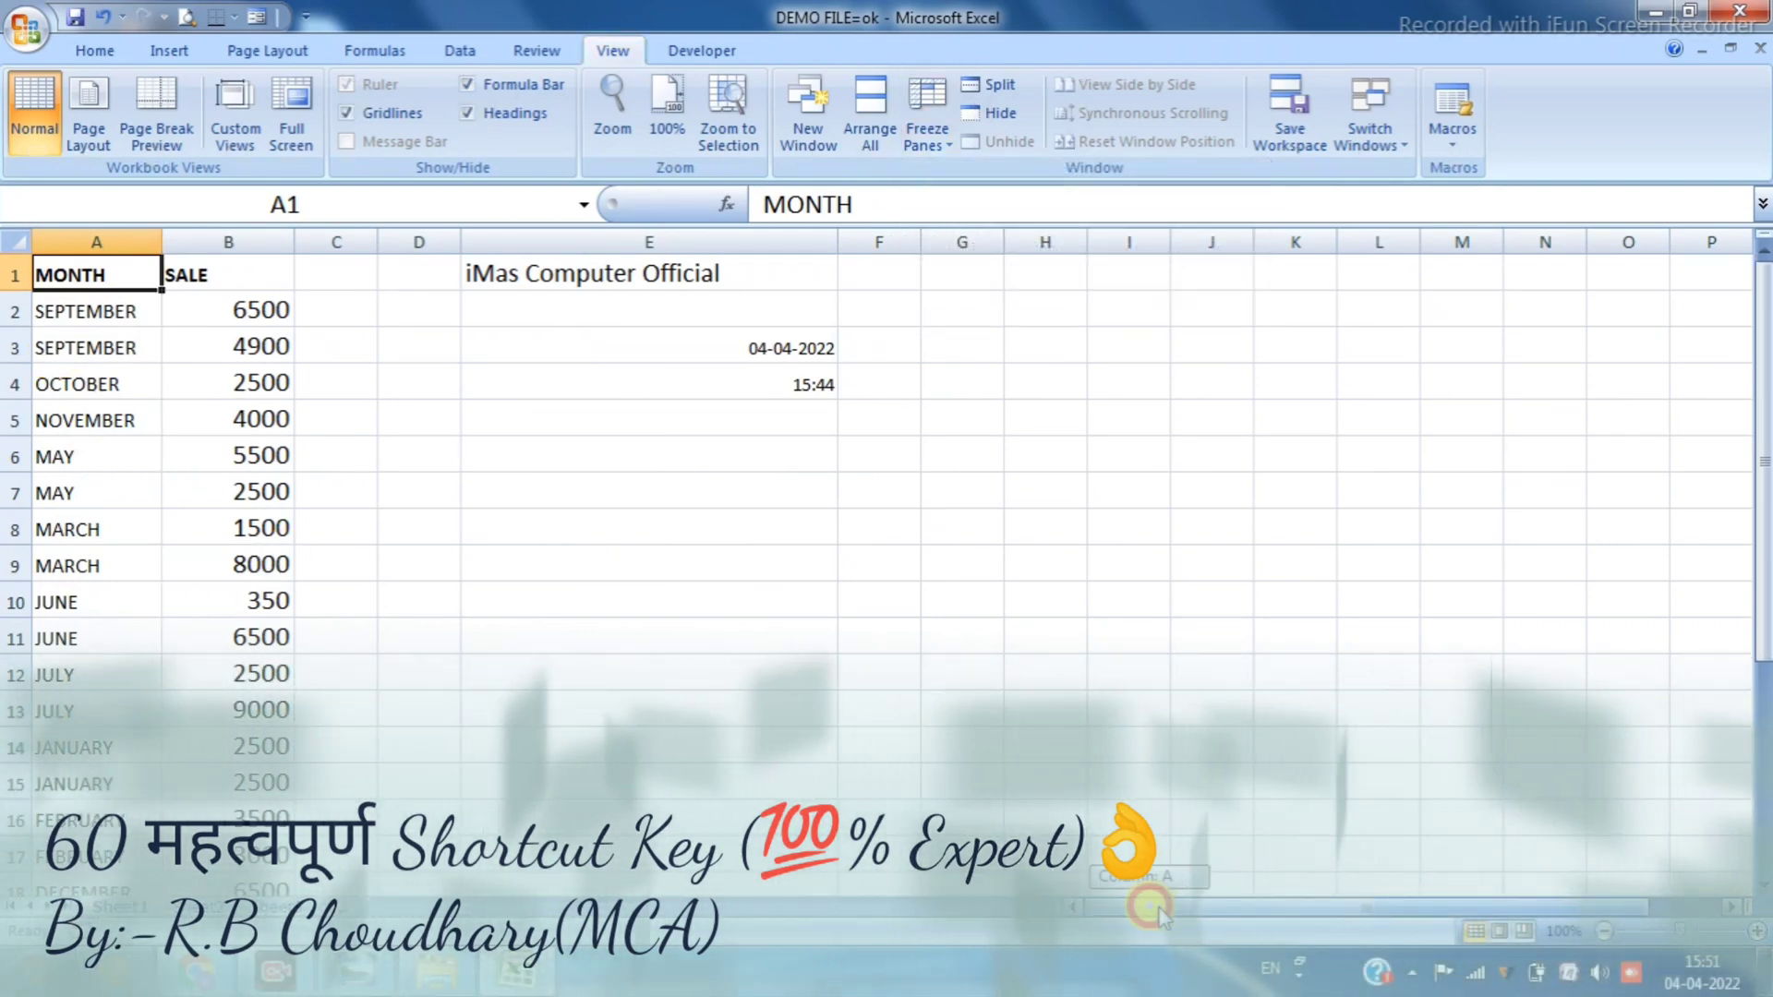
pyautogui.moveTo(1158, 909)
pyautogui.mouseDown()
pyautogui.moveTo(1300, 909)
pyautogui.moveTo(1154, 908)
pyautogui.mouseUp()
pyautogui.click(100, 332)
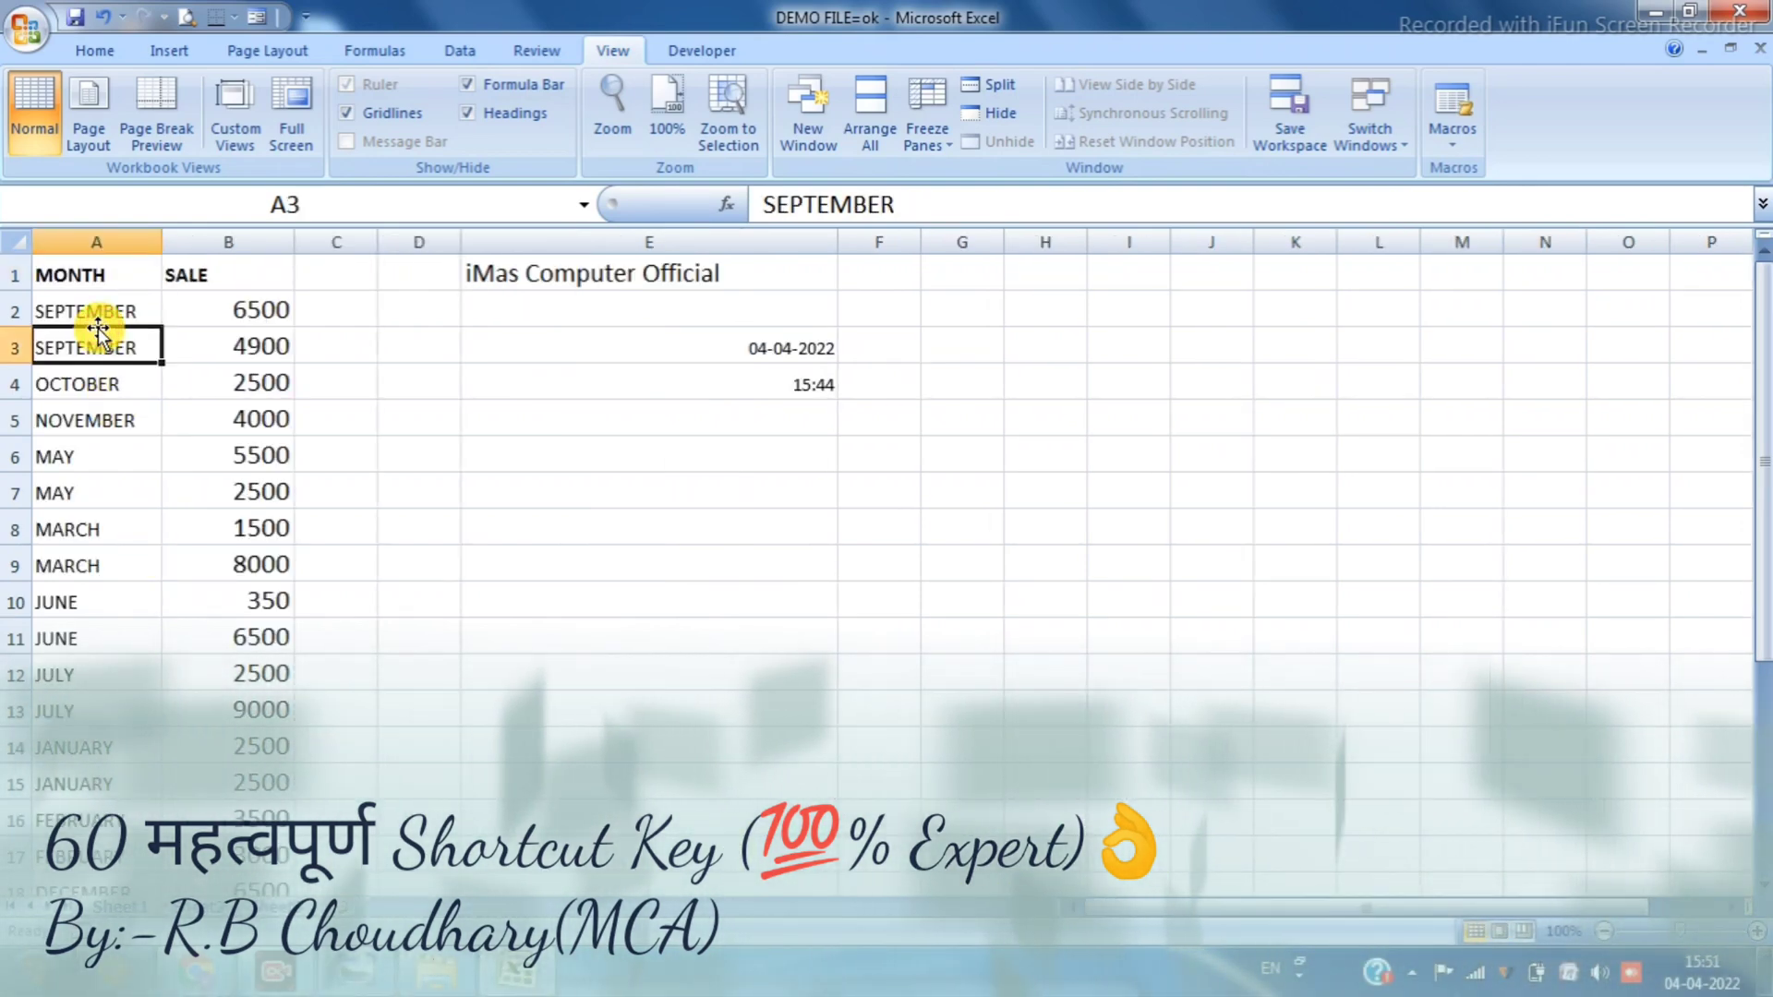
# Freeze both the heading row and the MONTH column by freezing panes at cell B2
pyautogui.click(222, 304)
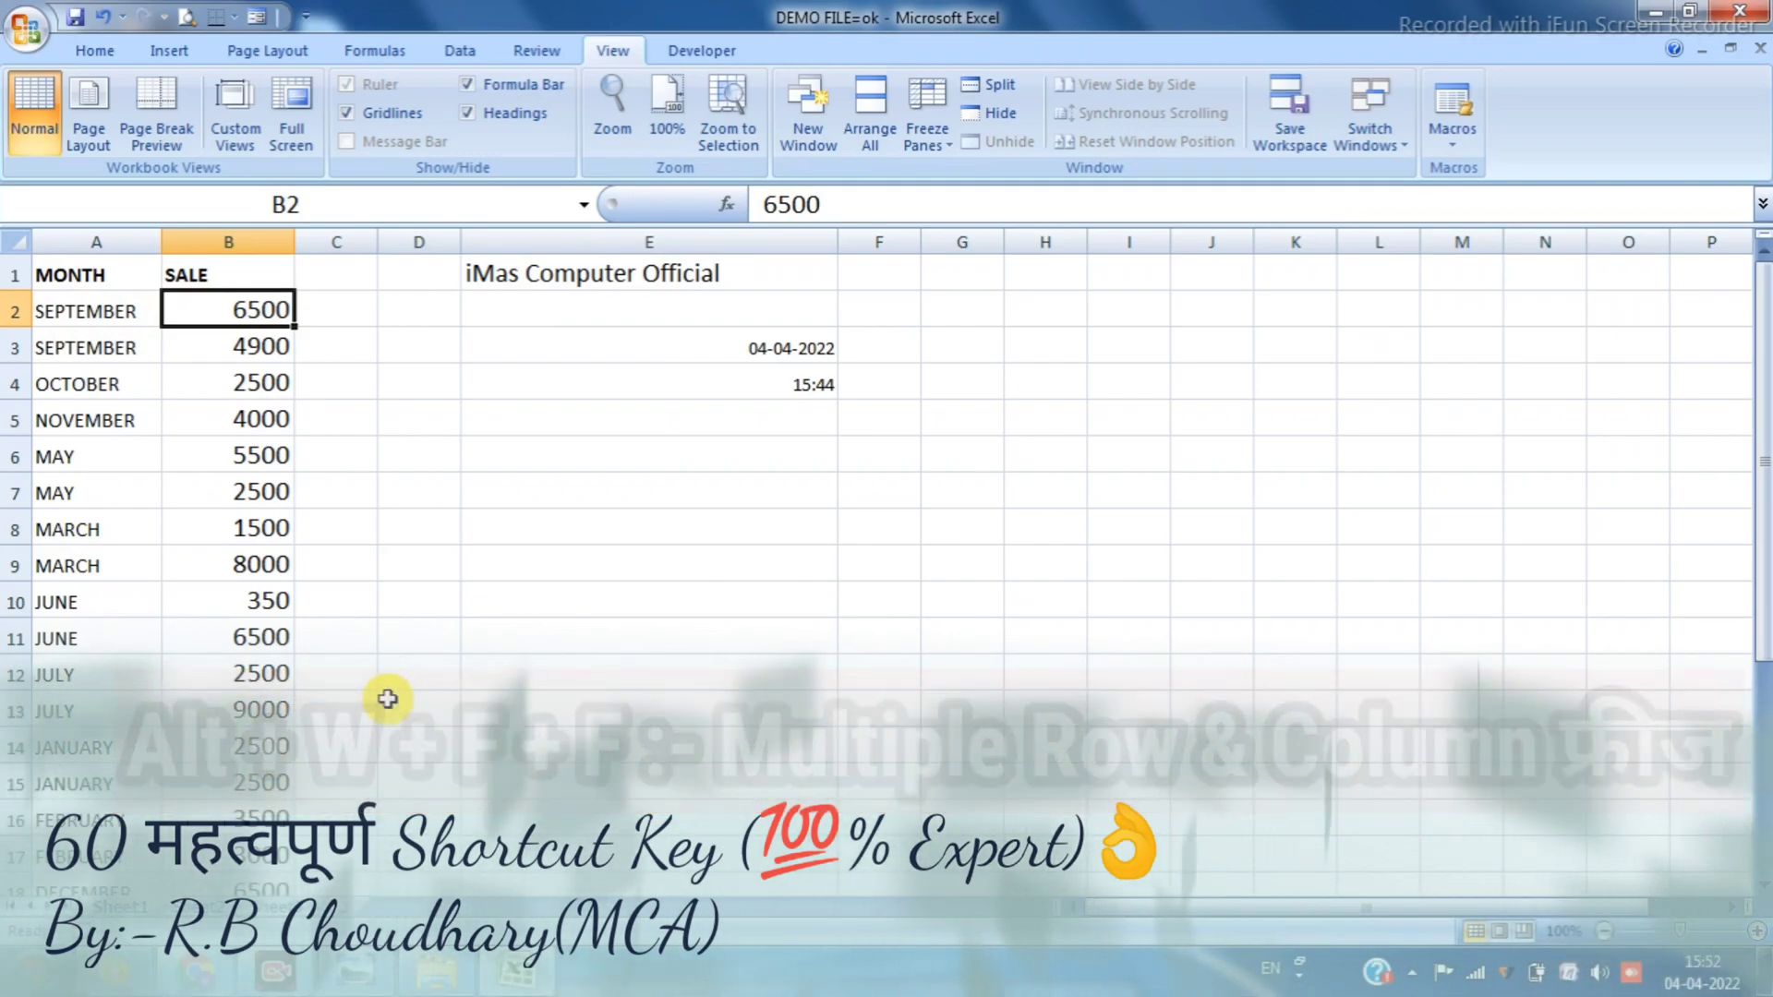
pyautogui.hotkey('alt', 'w')
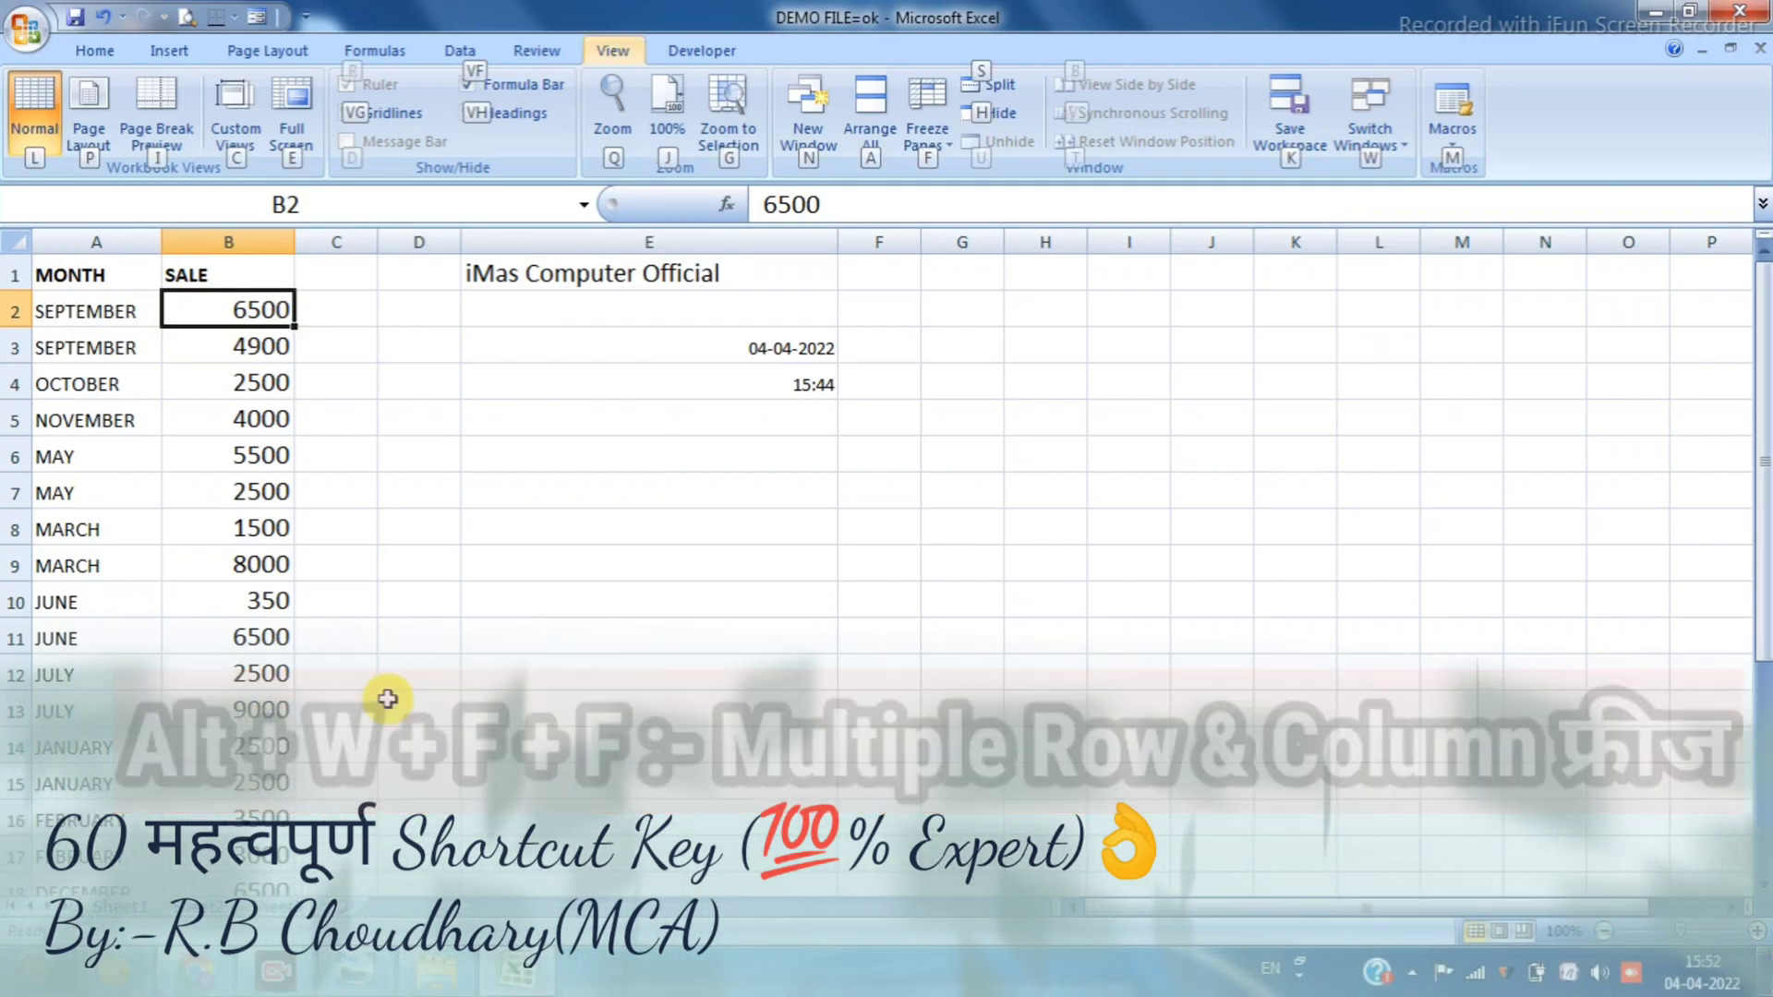
pyautogui.press('f')
pyautogui.press('f')
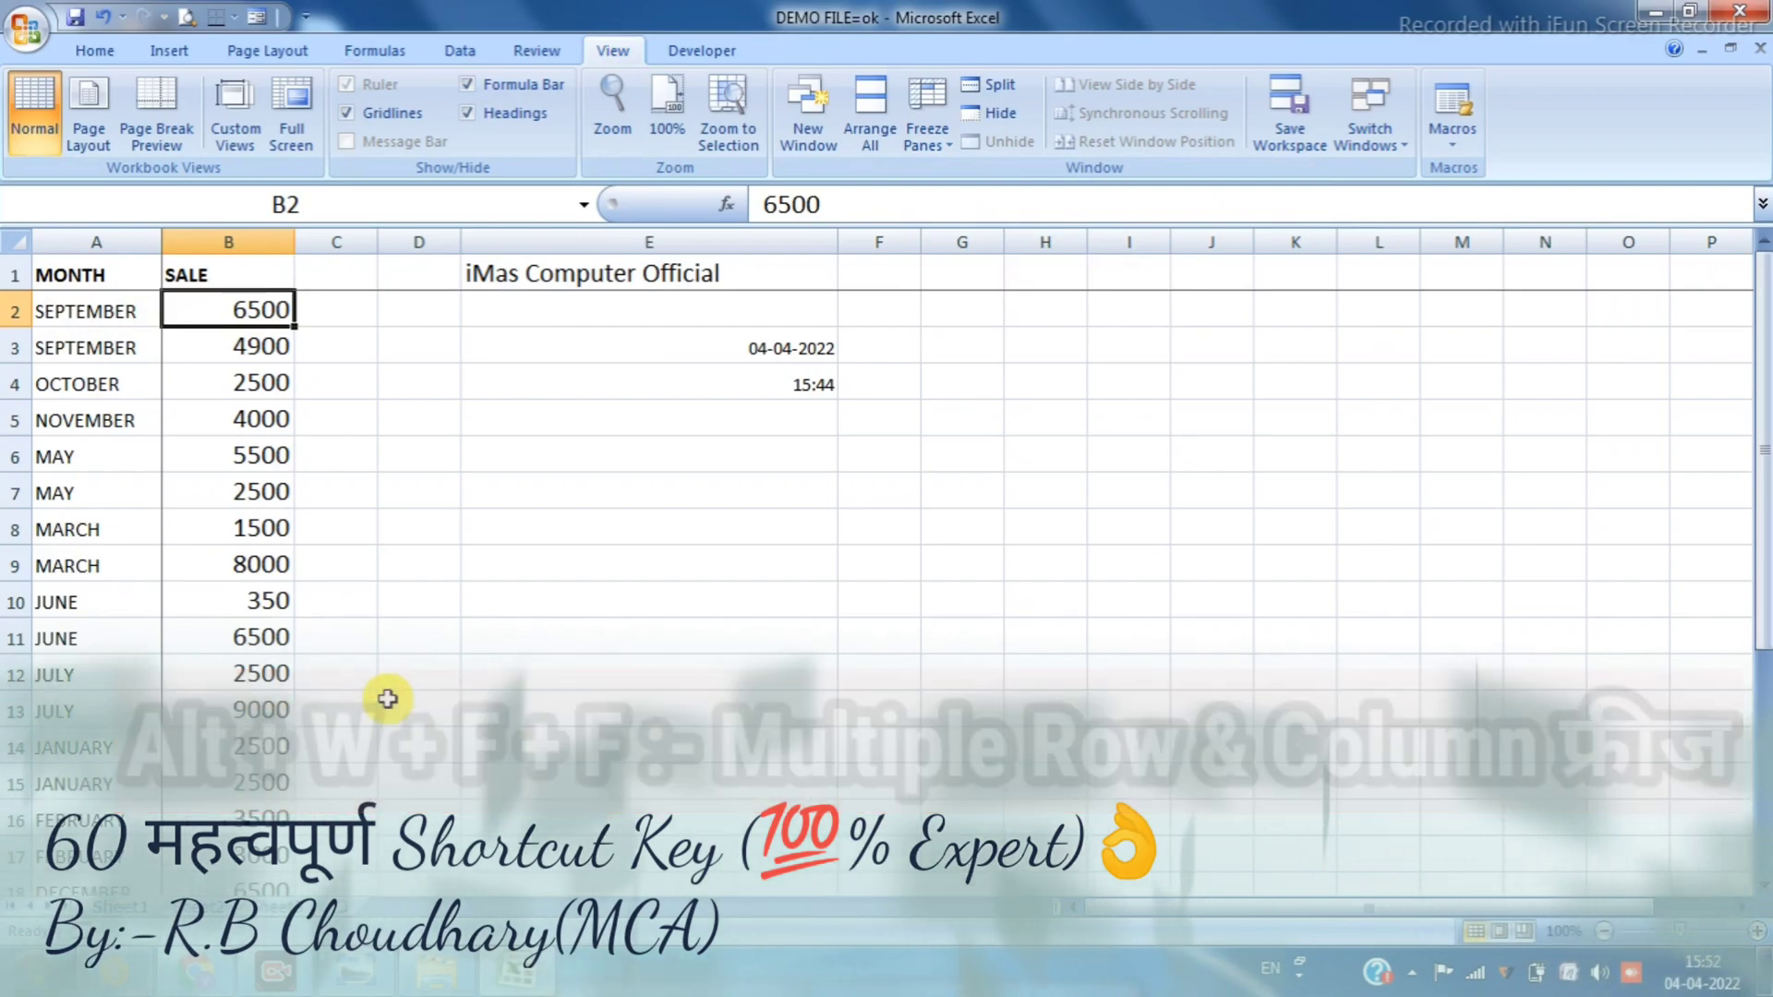
# Examine the frozen heading row and MONTH column while moving down to row 42, across to column AV, and back towards the table
pyautogui.press('Down')
pyautogui.press('Down')
pyautogui.press('Down')
pyautogui.press('Down')
pyautogui.press('Down')
pyautogui.press('Down')
pyautogui.press('Down')
pyautogui.press('Down')
pyautogui.press('Down')
pyautogui.press('Down')
pyautogui.press('Down')
pyautogui.press('Down')
pyautogui.press('Down')
pyautogui.press('Down')
pyautogui.press('Down')
pyautogui.press('Down')
pyautogui.press('Down')
pyautogui.press('Down')
pyautogui.press('Down')
pyautogui.press('Down')
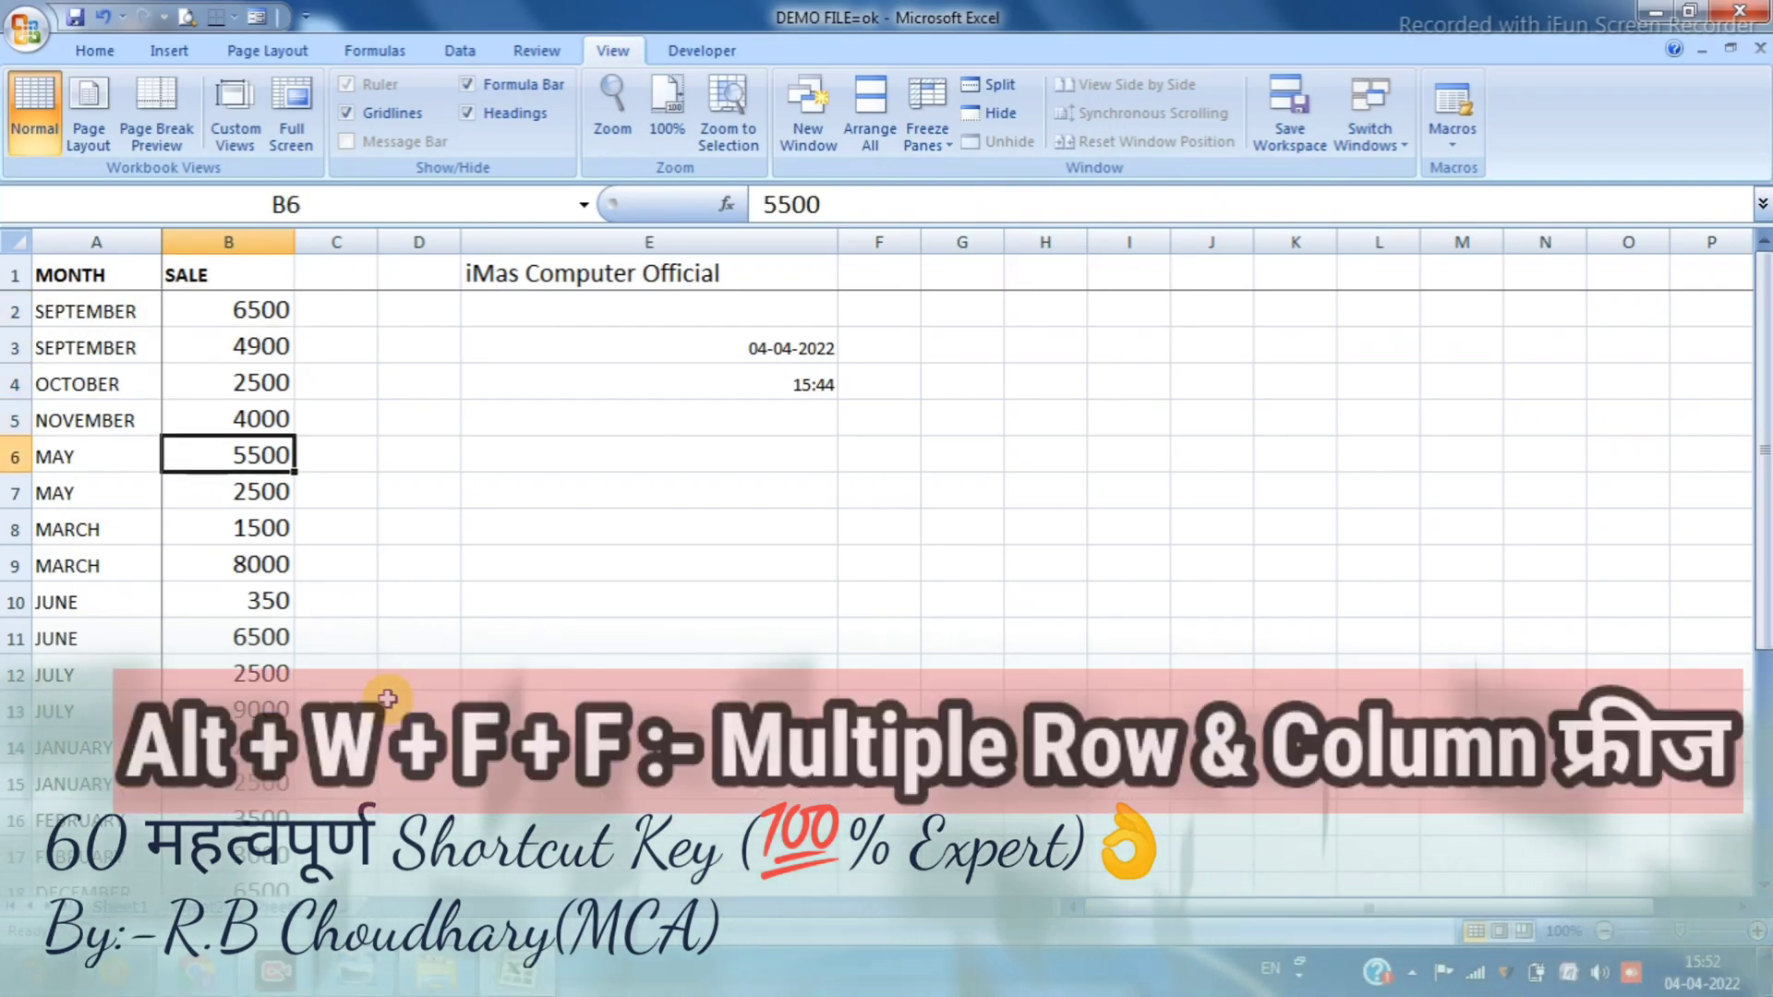
pyautogui.press('Down')
pyautogui.press('Down')
pyautogui.press('Down')
pyautogui.press('Down')
pyautogui.press('Down')
pyautogui.press('Down')
pyautogui.press('Down')
pyautogui.press('Down')
pyautogui.press('Down')
pyautogui.press('Right')
pyautogui.press('Right')
pyautogui.press('Right')
pyautogui.press('Right')
pyautogui.press('Right')
pyautogui.press('Right')
pyautogui.press('Right')
pyautogui.press('Right')
pyautogui.press('Right')
pyautogui.press('Right')
pyautogui.press('Right')
pyautogui.press('Right')
pyautogui.press('Right')
pyautogui.press('Right')
pyautogui.press('Right')
pyautogui.press('Right')
pyautogui.press('Right')
pyautogui.press('Right')
pyautogui.press('Right')
pyautogui.press('Right')
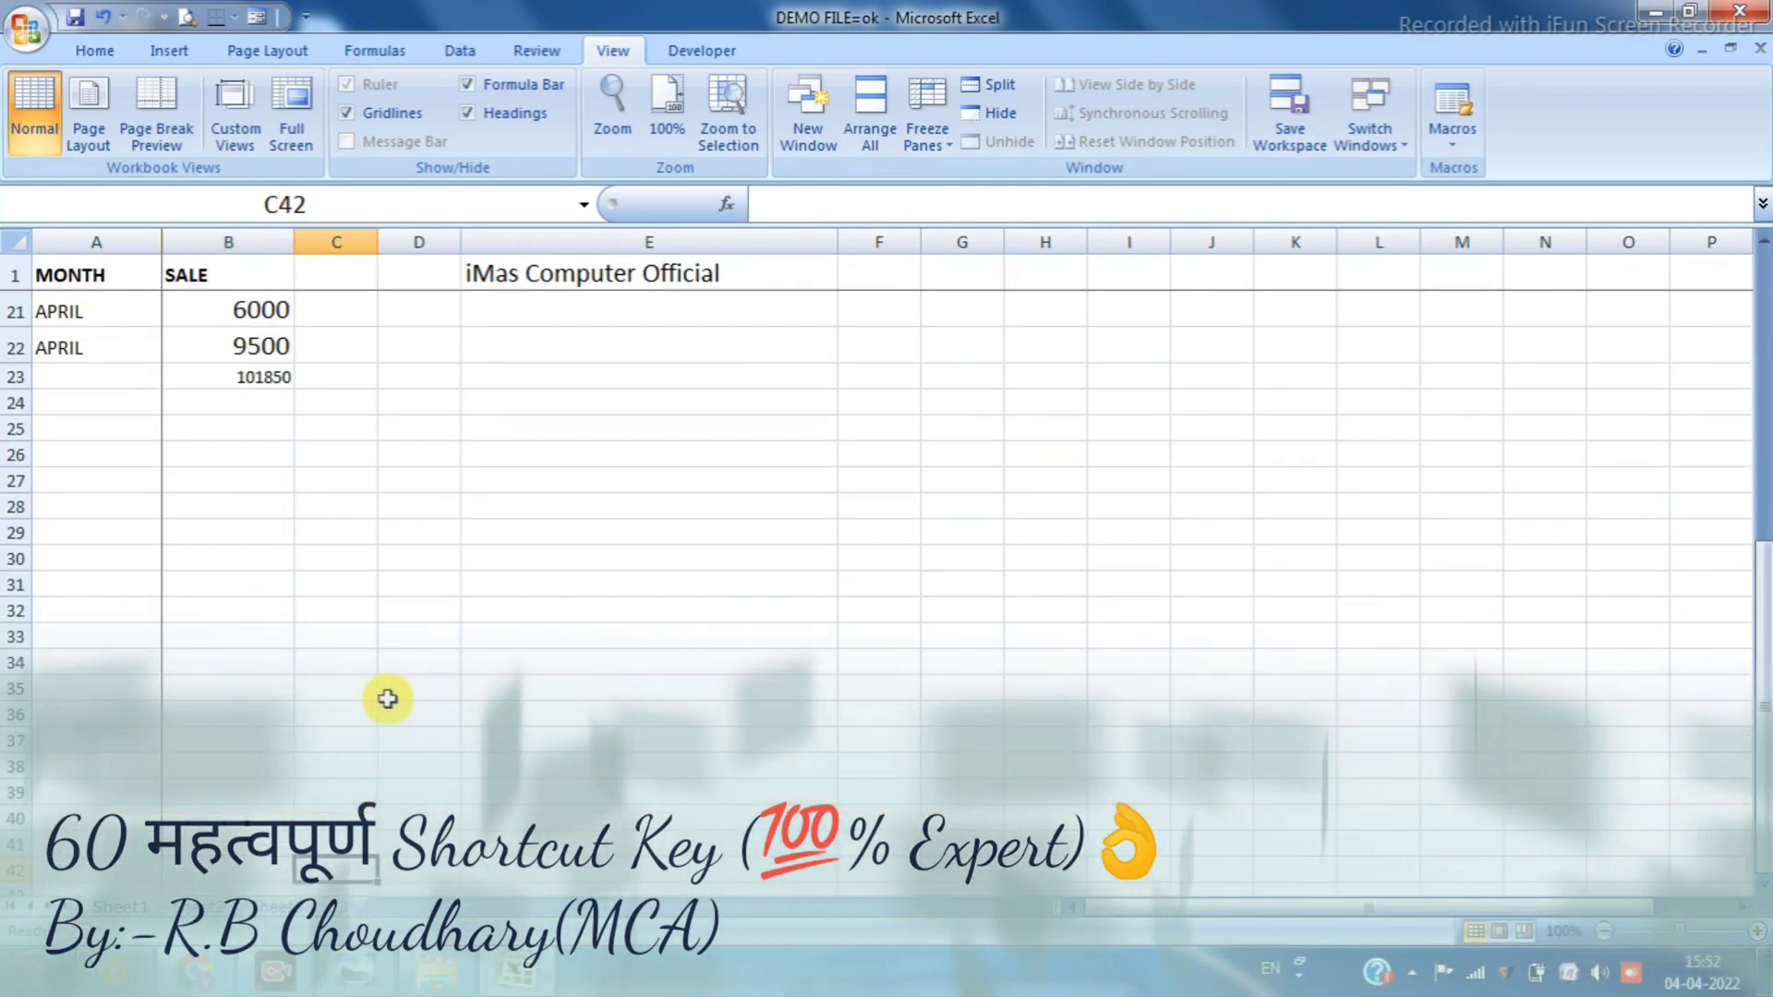
pyautogui.press('Right')
pyautogui.press('Right')
pyautogui.press('Right')
pyautogui.press('Right')
pyautogui.press('Right')
pyautogui.press('Right')
pyautogui.press('Right')
pyautogui.press('Right')
pyautogui.press('Right')
pyautogui.press('Right')
pyautogui.press('Right')
pyautogui.press('Right')
pyautogui.press('Right')
pyautogui.press('Right')
pyautogui.press('Right')
pyautogui.press('Right')
pyautogui.press('Right')
pyautogui.press('Right')
pyautogui.press('Right')
pyautogui.press('Right')
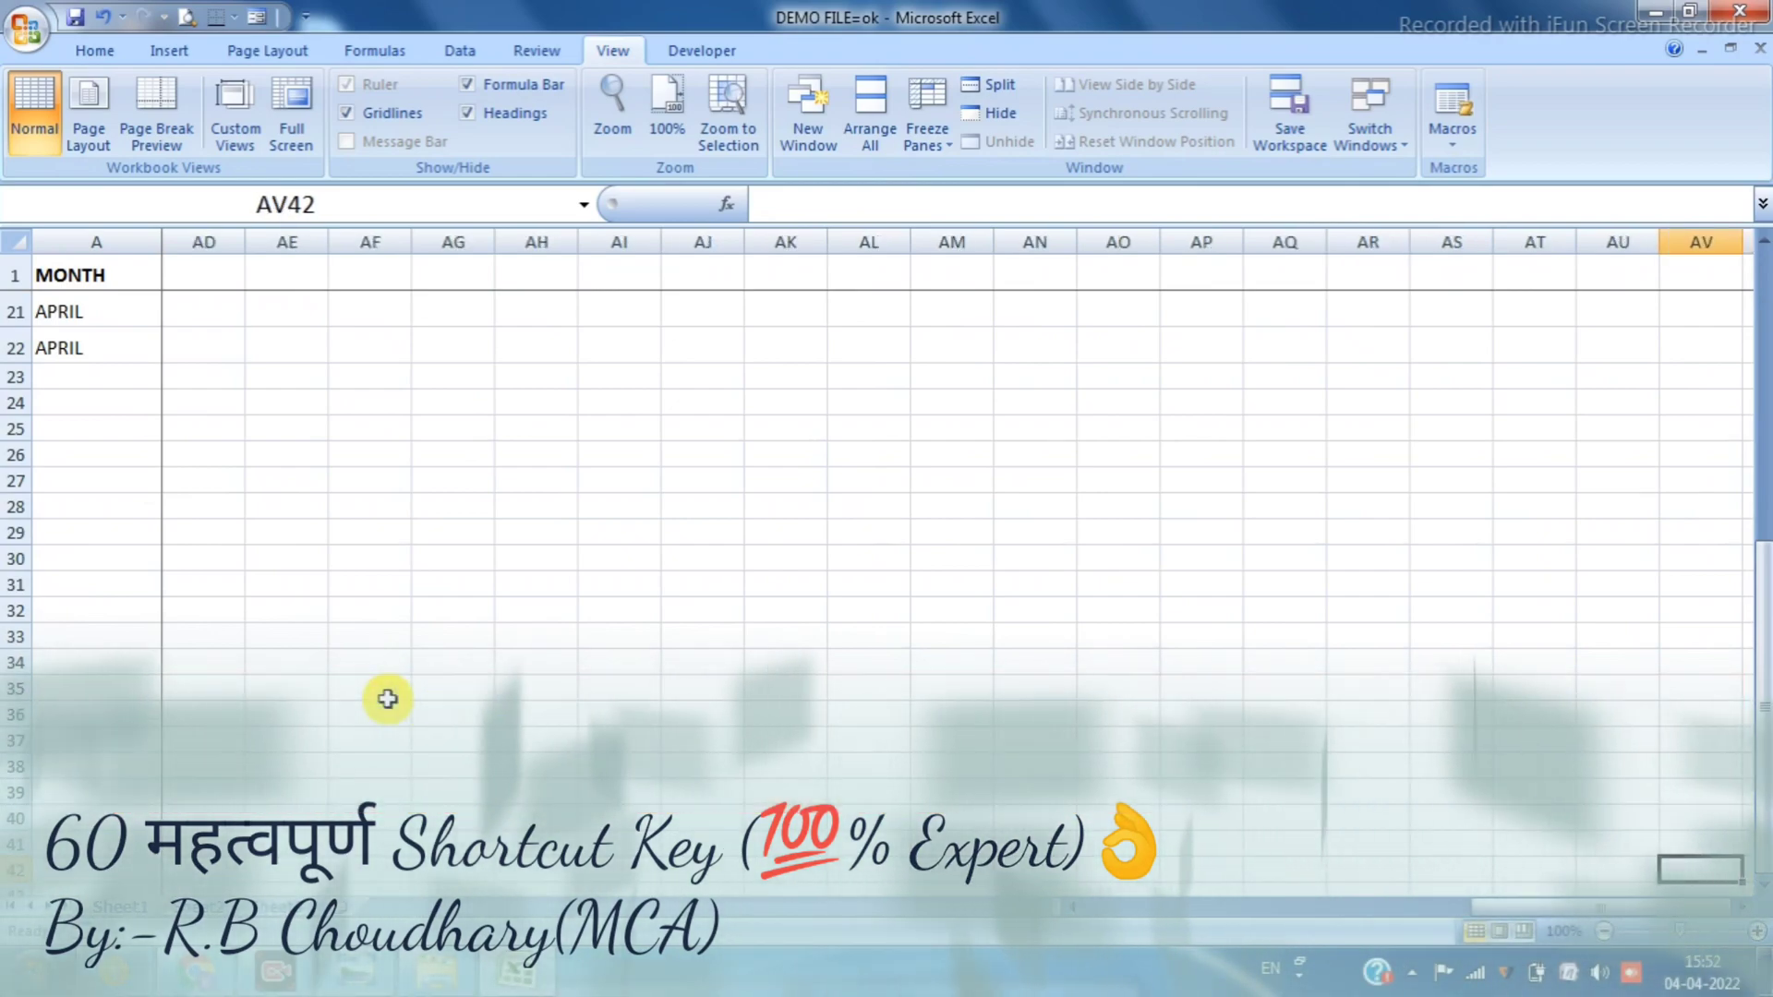
pyautogui.press('Left')
pyautogui.press('Left')
pyautogui.press('Left')
pyautogui.press('Left')
pyautogui.press('Left')
pyautogui.press('Left')
pyautogui.press('Left')
pyautogui.press('Left')
pyautogui.press('Left')
pyautogui.press('Left')
pyautogui.press('Left')
pyautogui.press('Left')
pyautogui.press('Left')
pyautogui.press('Left')
pyautogui.press('Left')
pyautogui.press('Left')
pyautogui.press('Left')
pyautogui.press('Left')
pyautogui.press('Left')
pyautogui.press('Left')
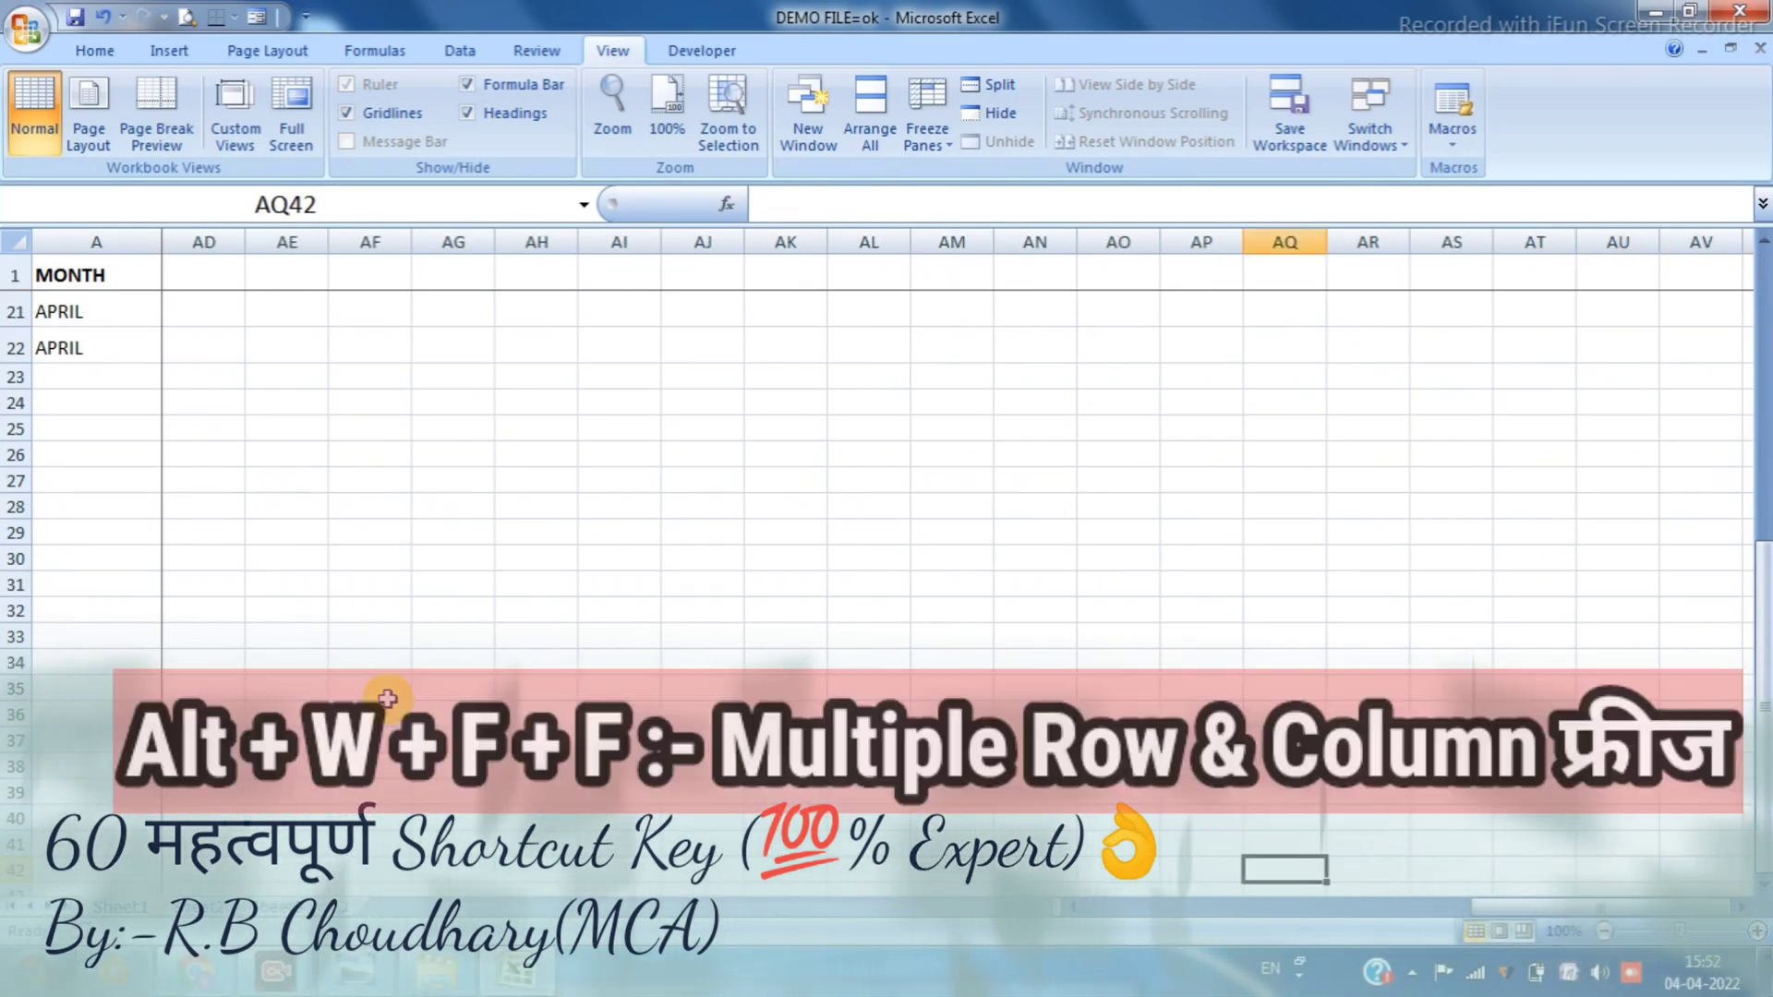
pyautogui.press('Left')
pyautogui.press('Left')
pyautogui.press('Left')
pyautogui.press('Up')
pyautogui.press('Up')
pyautogui.press('Up')
pyautogui.press('Up')
pyautogui.press('Up')
pyautogui.press('Up')
pyautogui.press('Up')
pyautogui.press('Up')
pyautogui.press('Up')
pyautogui.press('Up')
pyautogui.press('Up')
pyautogui.press('Up')
pyautogui.press('Up')
pyautogui.press('Up')
pyautogui.press('Up')
pyautogui.press('Up')
pyautogui.press('Up')
pyautogui.press('Up')
pyautogui.press('Up')
pyautogui.press('Up')
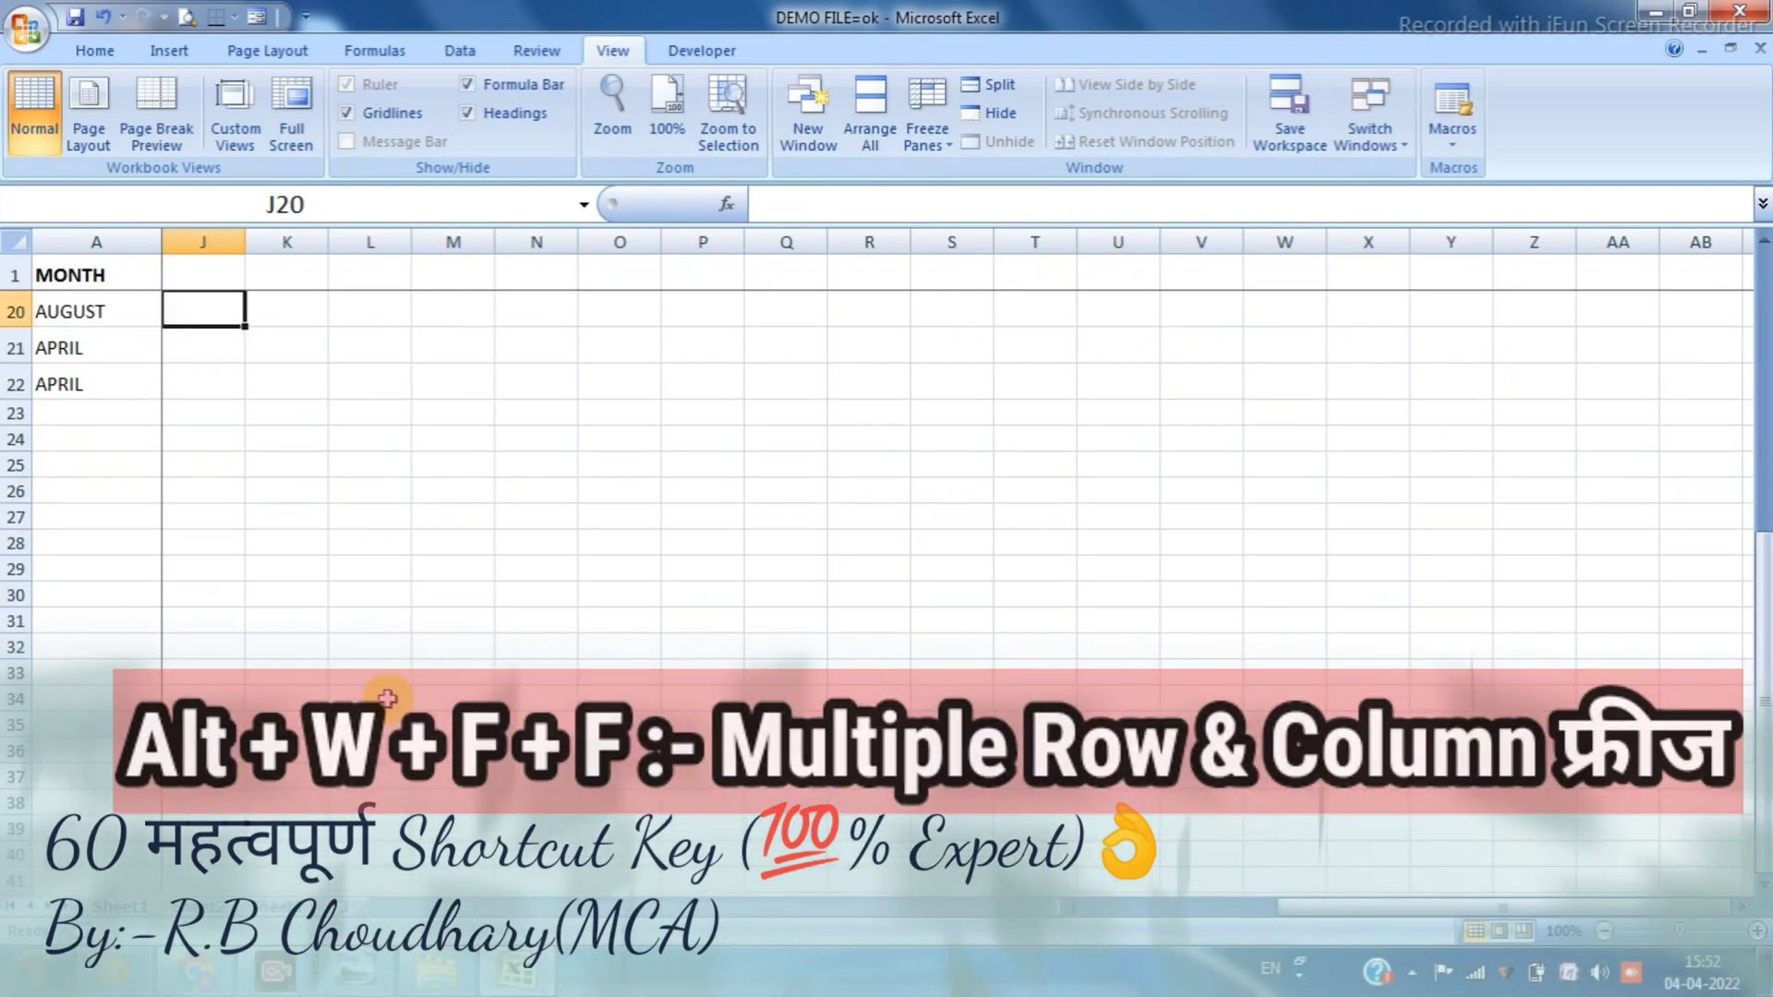
pyautogui.press('Up')
pyautogui.press('Up')
pyautogui.press('Up')
pyautogui.press('Up')
pyautogui.press('Up')
pyautogui.press('Up')
pyautogui.press('Up')
pyautogui.press('Up')
pyautogui.press('Up')
pyautogui.press('Up')
pyautogui.press('Up')
pyautogui.press('Up')
pyautogui.press('Up')
pyautogui.press('Up')
pyautogui.press('Up')
pyautogui.press('Up')
pyautogui.press('Up')
pyautogui.press('Up')
pyautogui.press('Up')
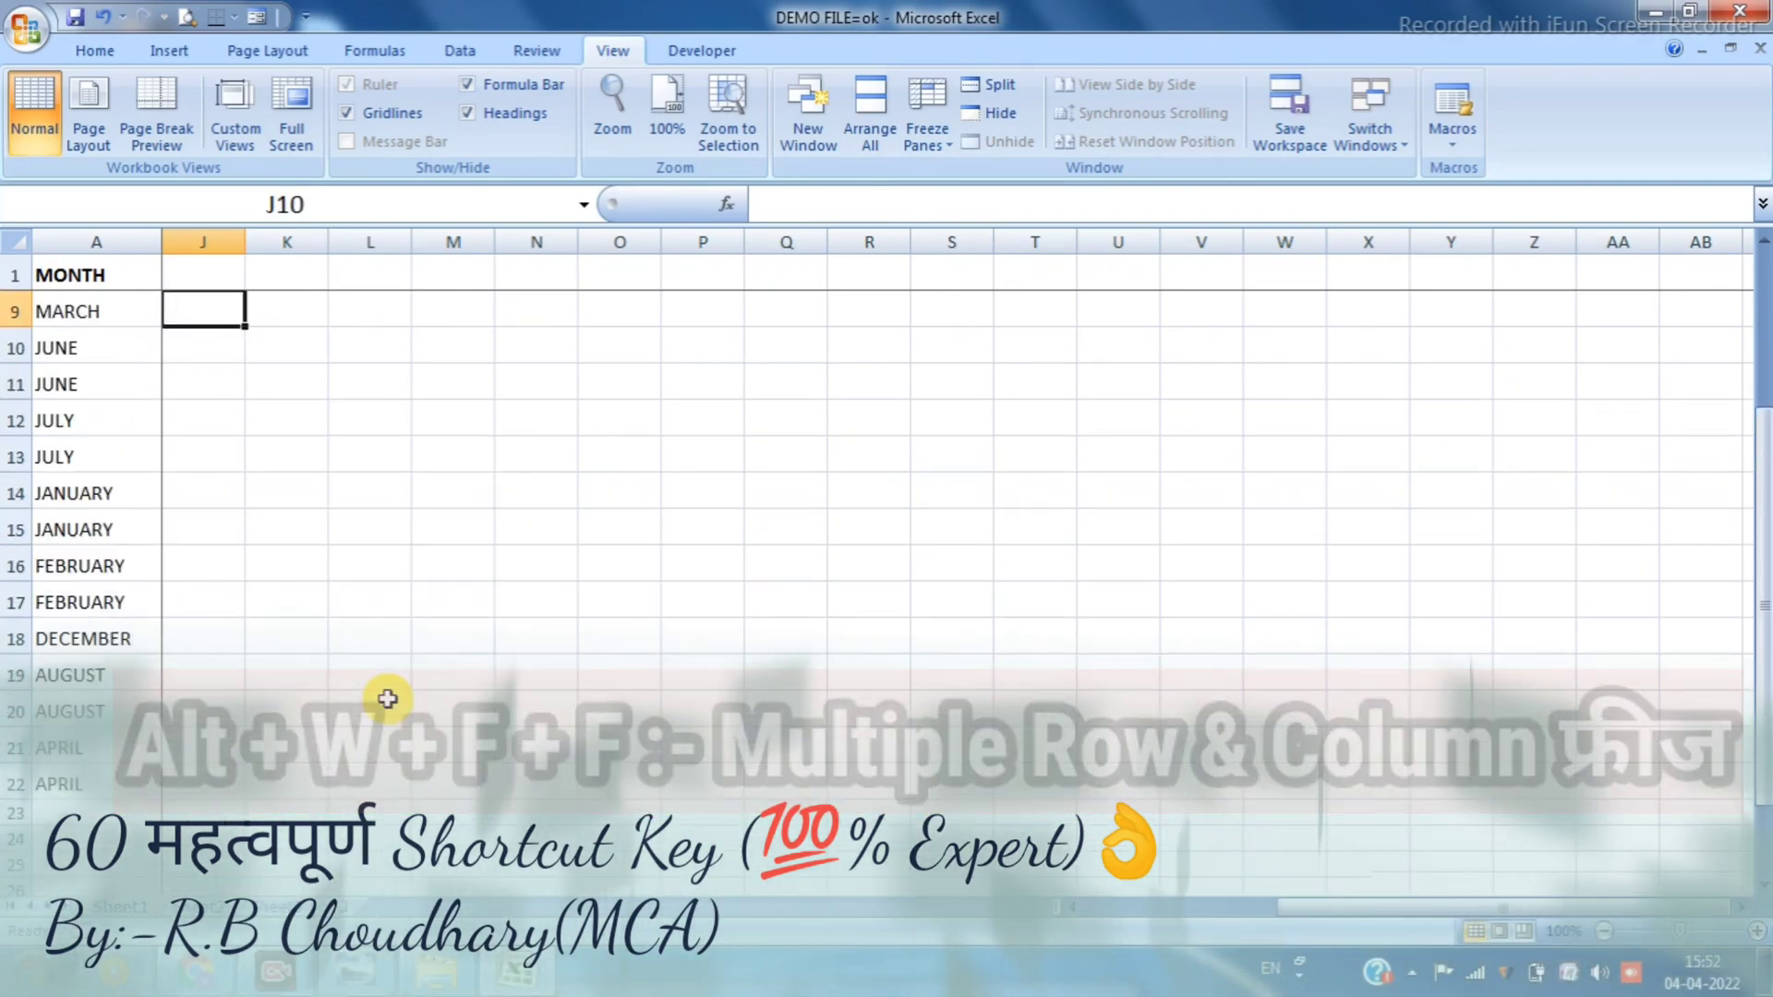
# Return to cell A1 and unfreeze the heading row and MONTH column
pyautogui.hotkey('alt', 'w')
pyautogui.press('f')
pyautogui.press('f')
pyautogui.hotkey('ctrl', 'Home')
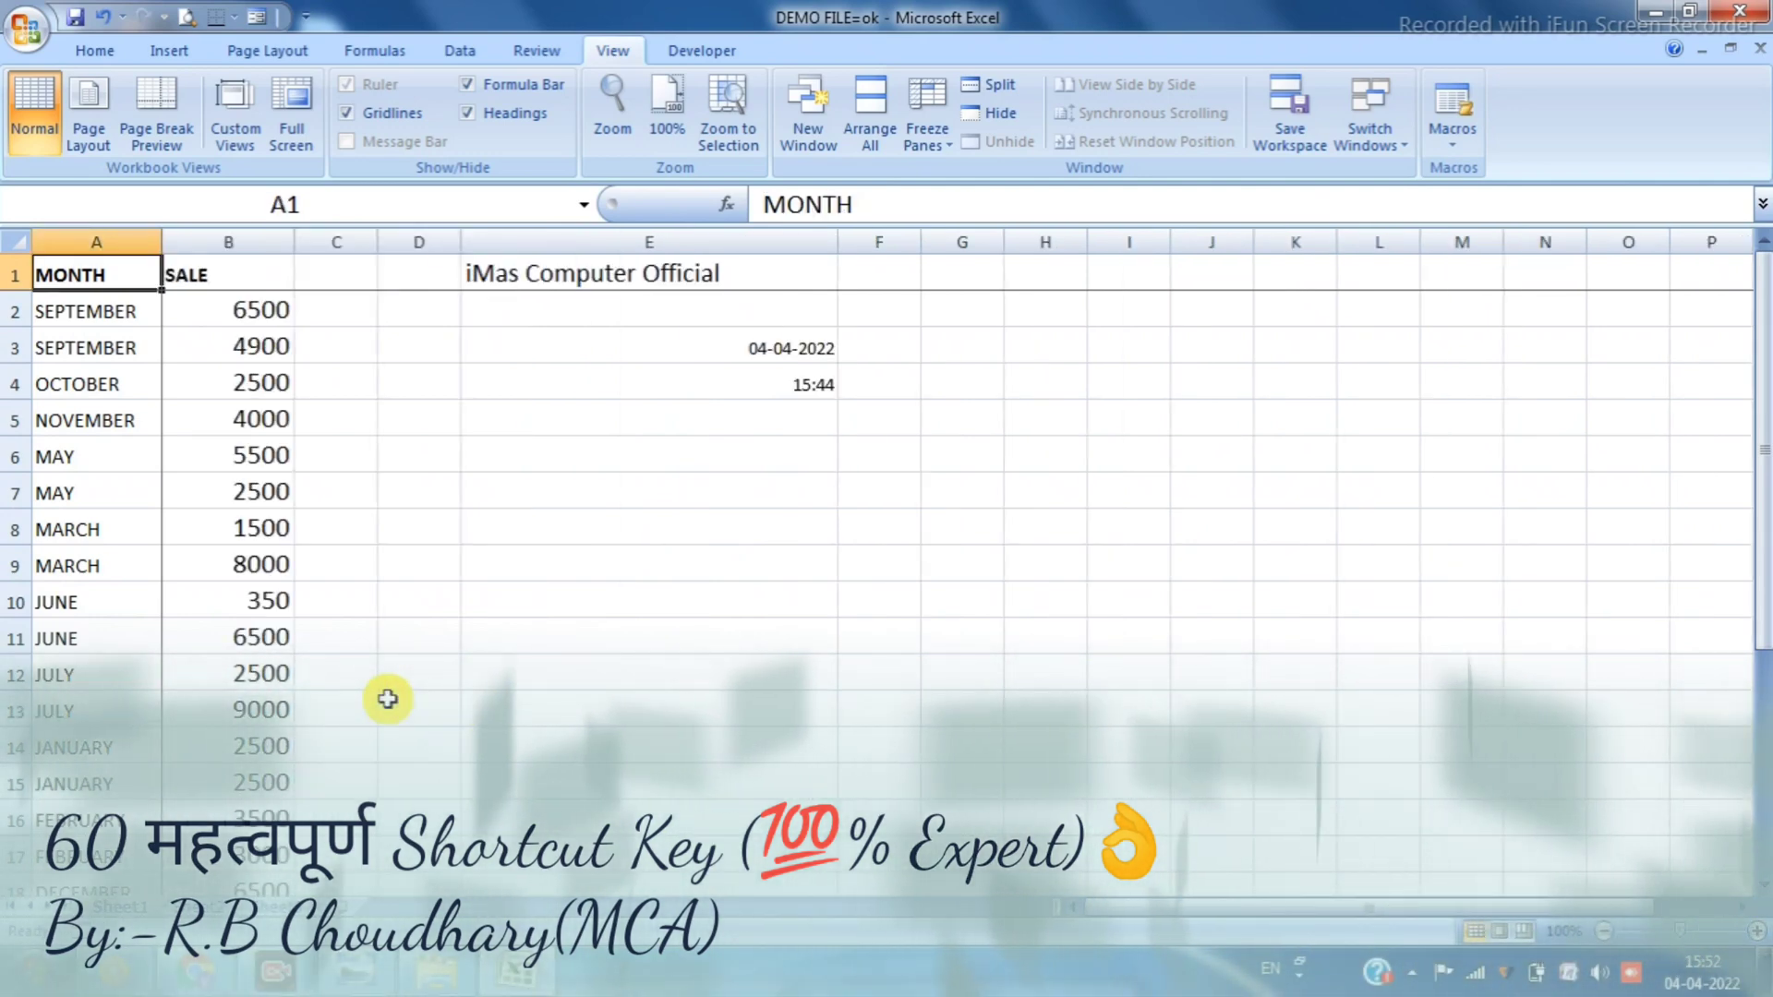
pyautogui.hotkey('alt', 'w')
pyautogui.press('f')
pyautogui.press('f')
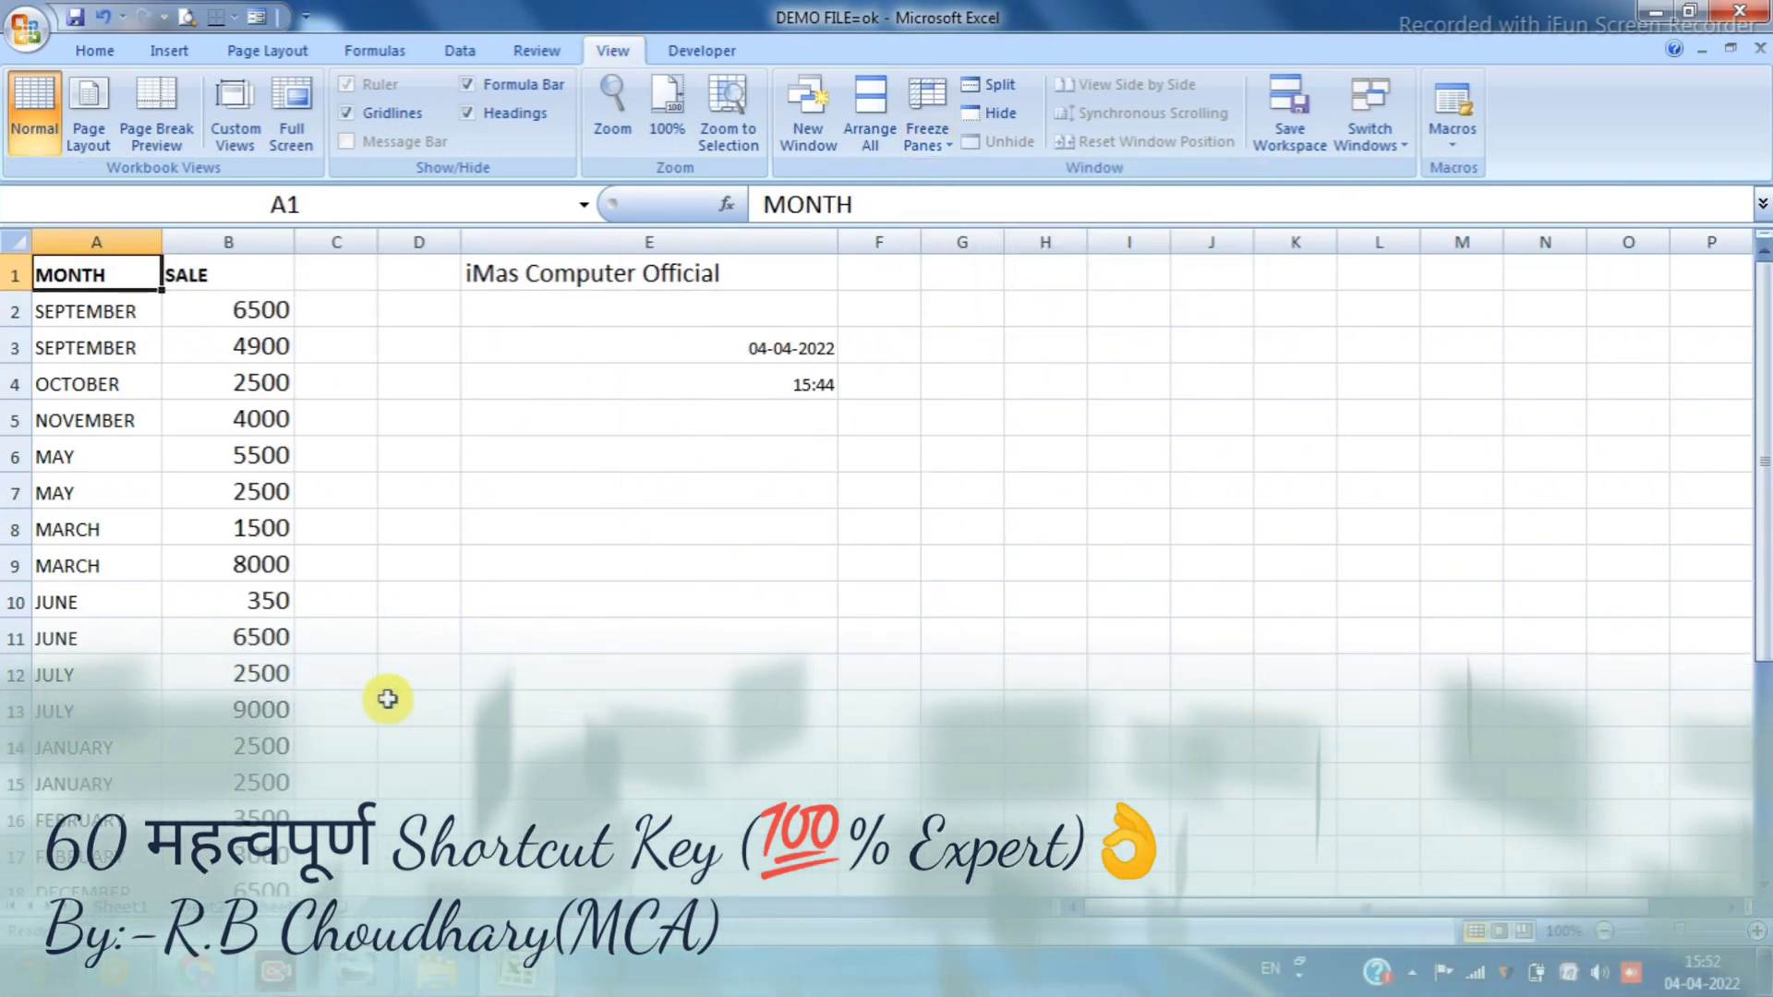
# Examine the sheet with the panes unfrozen by moving far across row 2 and back to cell A2
pyautogui.press('Down')
pyautogui.press('Right')
pyautogui.press('Right')
pyautogui.press('Right')
pyautogui.press('Right')
pyautogui.press('Right')
pyautogui.press('Right')
pyautogui.press('Right')
pyautogui.press('Right')
pyautogui.press('Right')
pyautogui.press('Right')
pyautogui.press('Right')
pyautogui.press('Right')
pyautogui.press('Right')
pyautogui.press('Right')
pyautogui.press('Right')
pyautogui.press('Right')
pyautogui.press('Right')
pyautogui.press('Right')
pyautogui.press('Right')
pyautogui.press('Right')
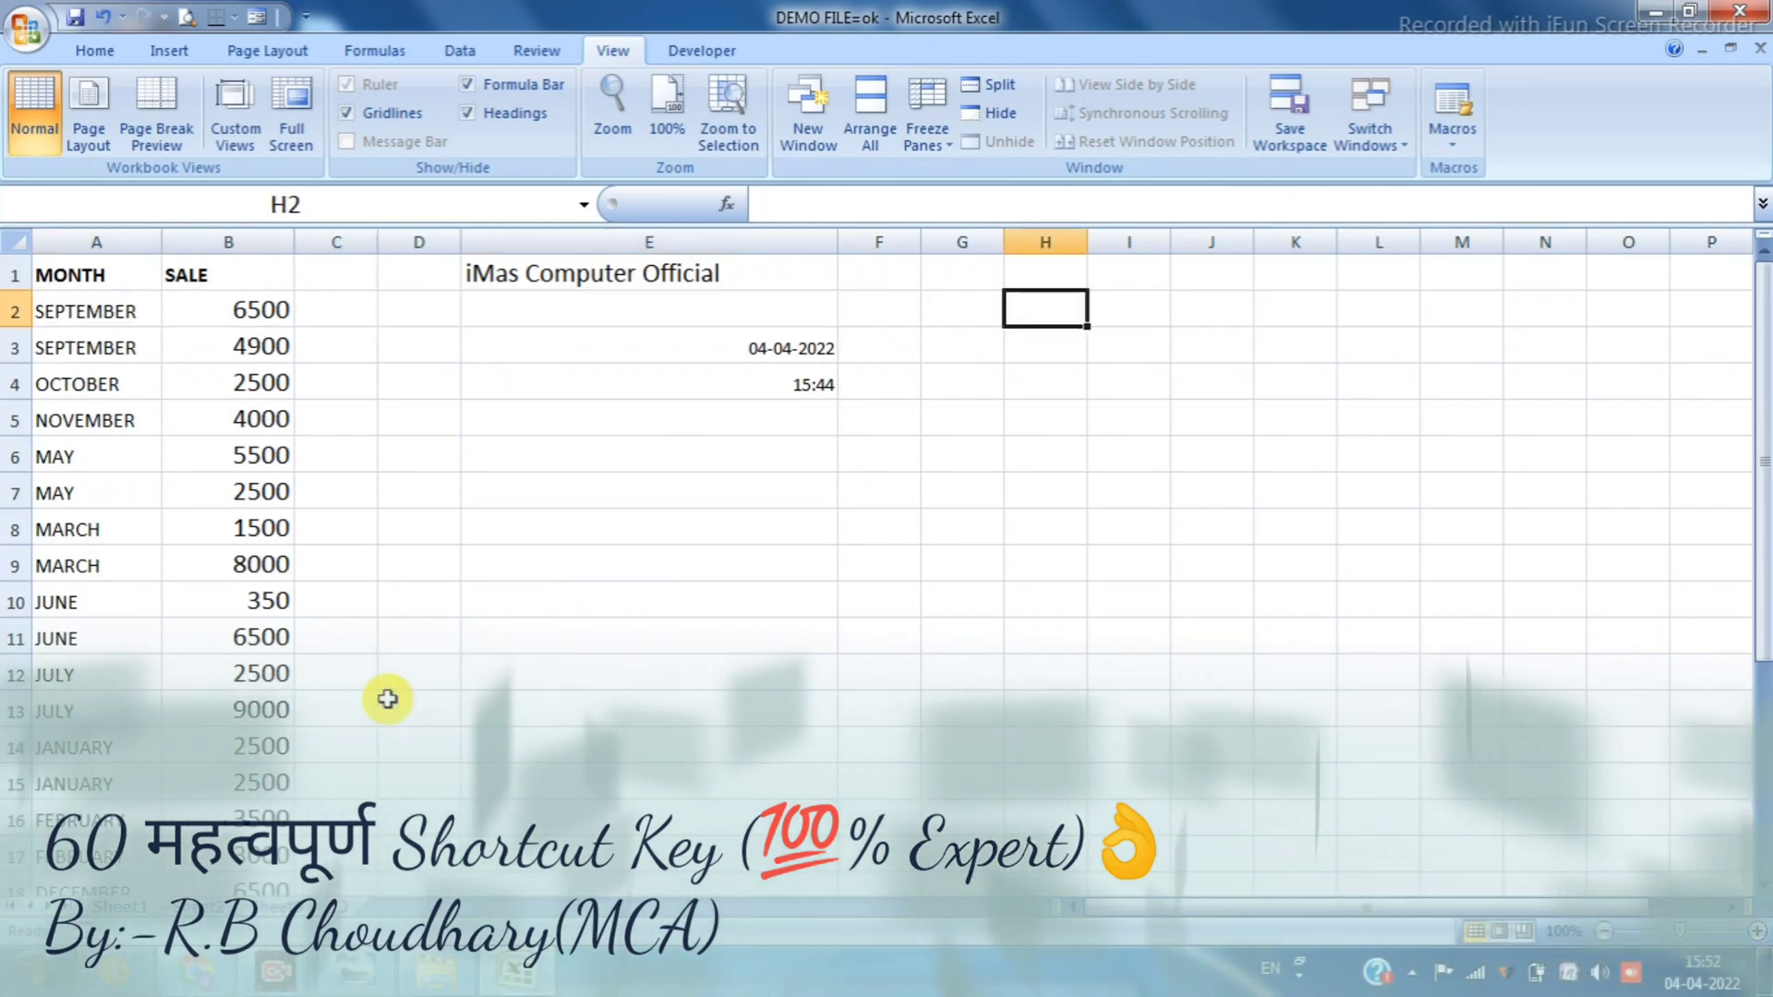
pyautogui.press('Right')
pyautogui.press('Right')
pyautogui.press('Right')
pyautogui.press('Right')
pyautogui.press('Right')
pyautogui.press('Right')
pyautogui.press('Right')
pyautogui.press('Left')
pyautogui.press('Left')
pyautogui.press('Left')
pyautogui.press('Left')
pyautogui.press('Left')
pyautogui.press('Left')
pyautogui.press('Left')
pyautogui.press('Left')
pyautogui.press('Left')
pyautogui.press('Left')
pyautogui.press('Left')
pyautogui.press('Left')
pyautogui.press('Left')
pyautogui.press('Left')
pyautogui.press('Left')
pyautogui.press('Left')
pyautogui.press('Left')
pyautogui.press('Left')
pyautogui.press('Left')
pyautogui.press('Left')
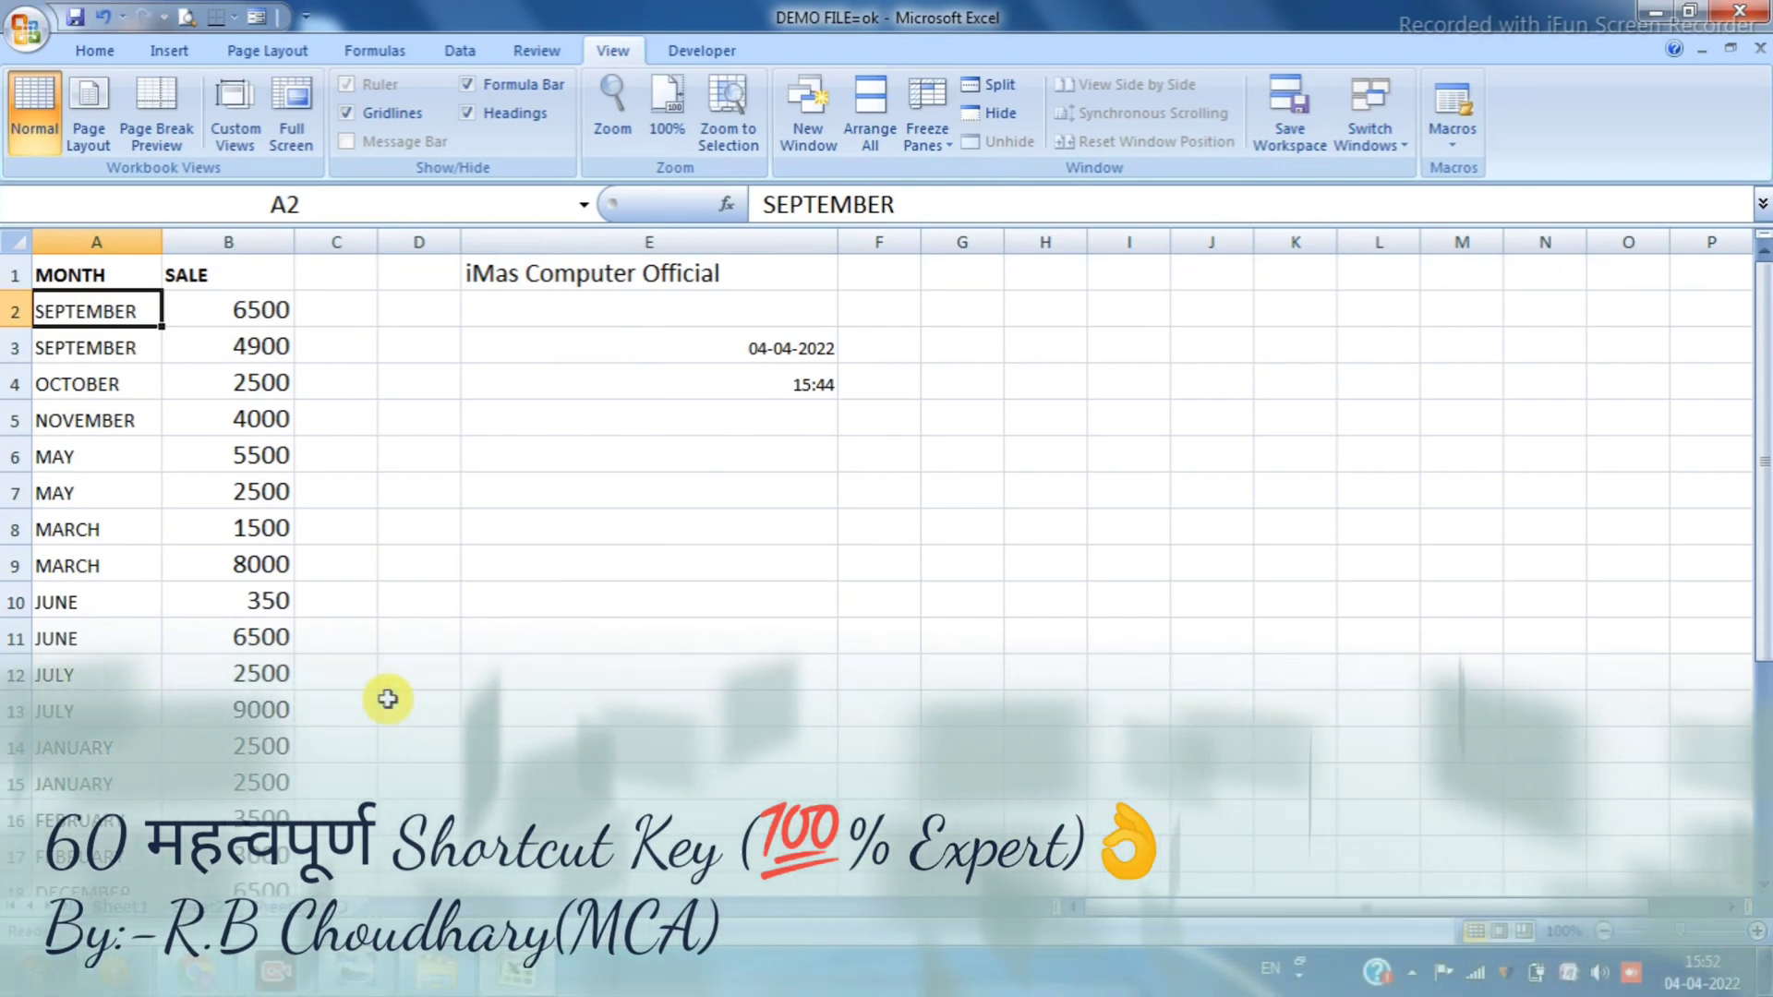
# With cell B4 selected, show the ribbon's access keys, view those of the Data commands, and dismiss them
pyautogui.click(180, 381)
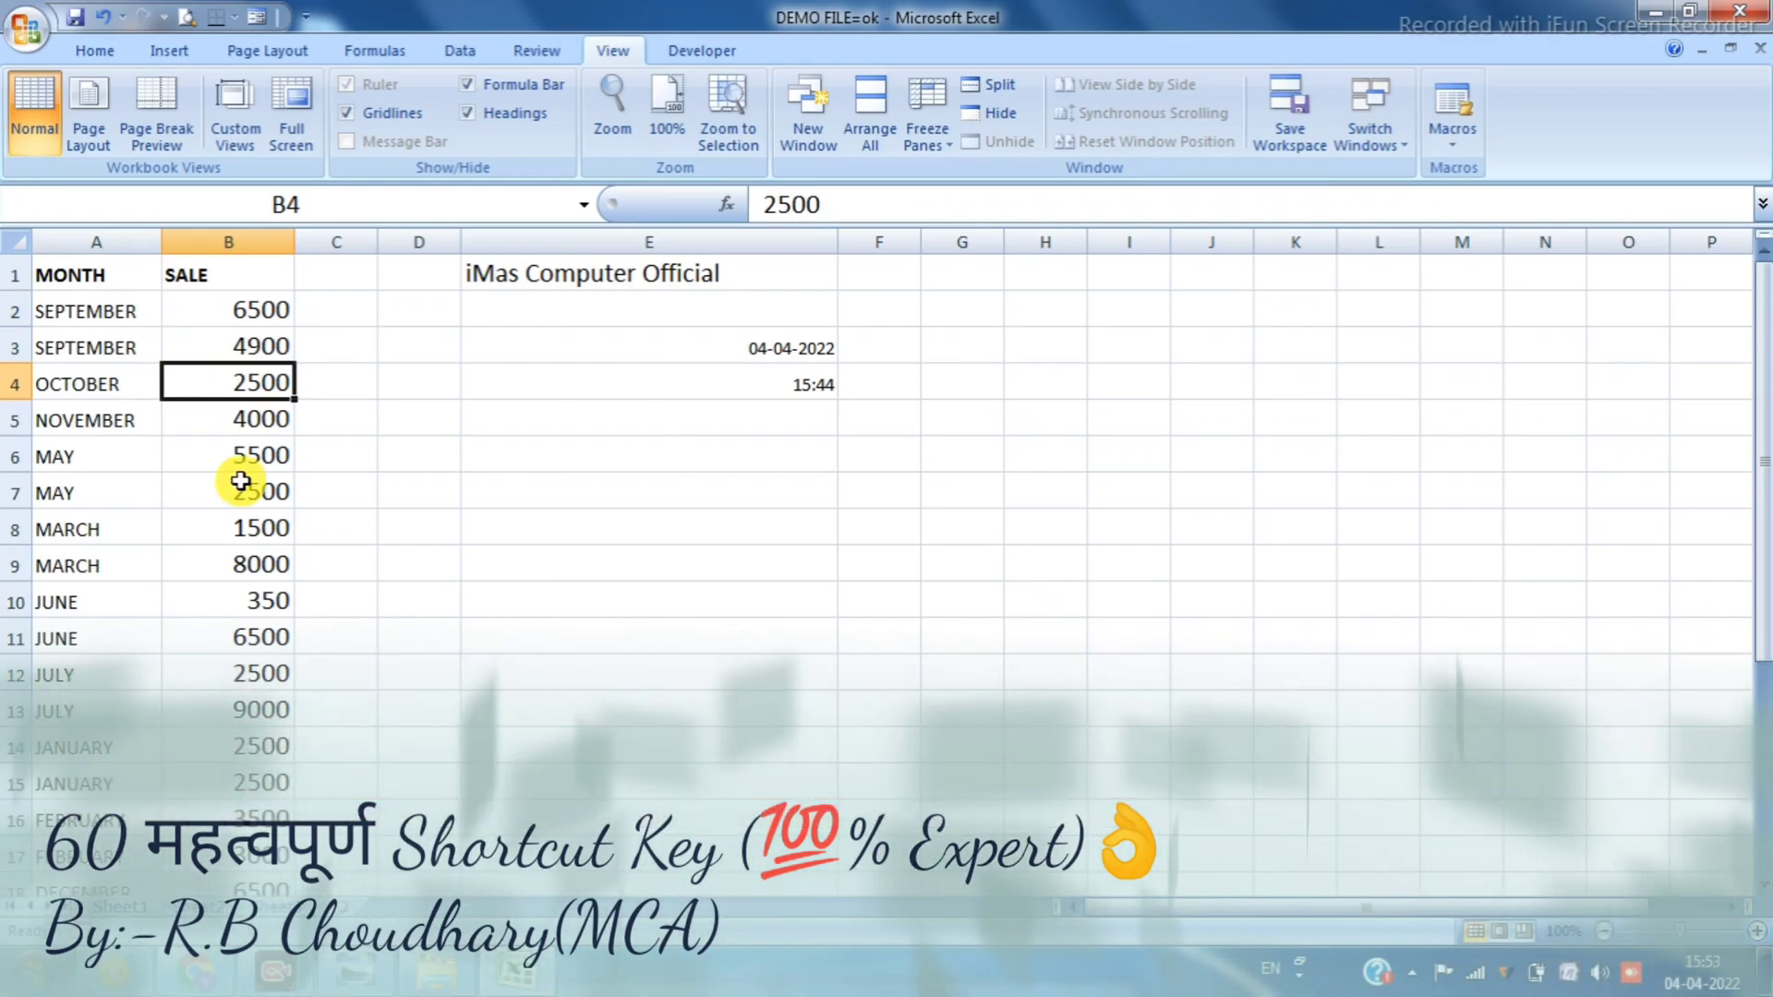
pyautogui.press('alt')
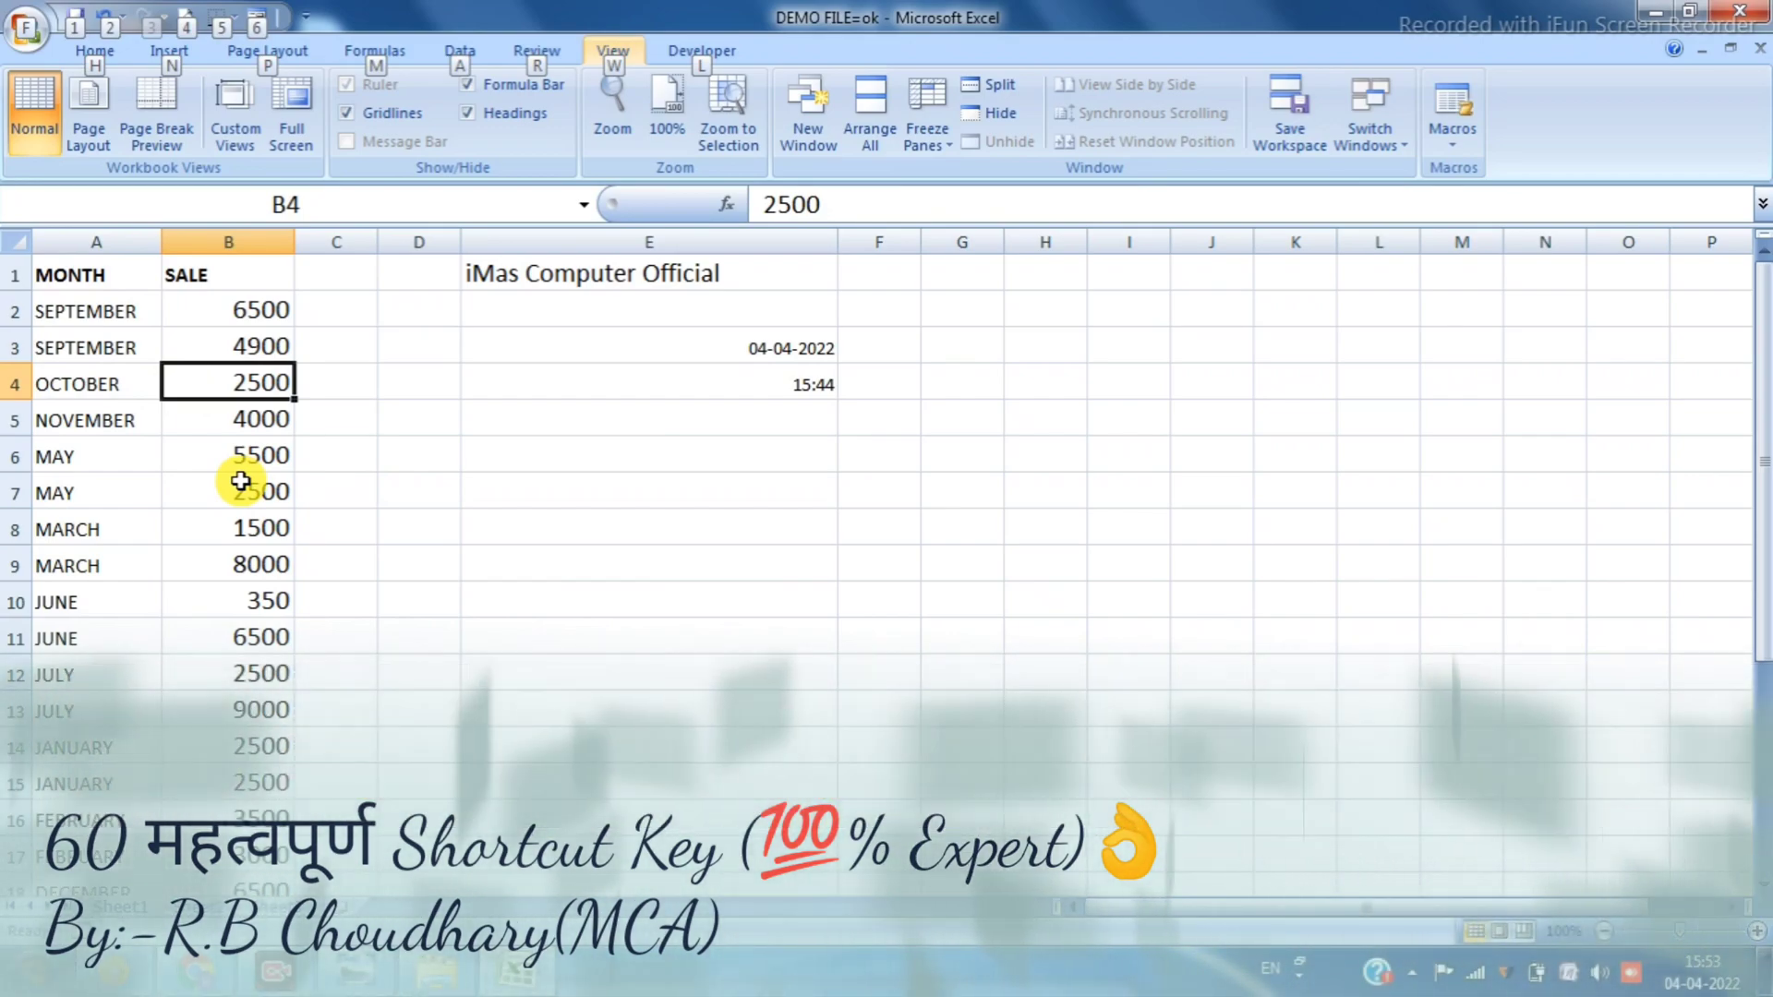
pyautogui.press('alt')
pyautogui.press('alt')
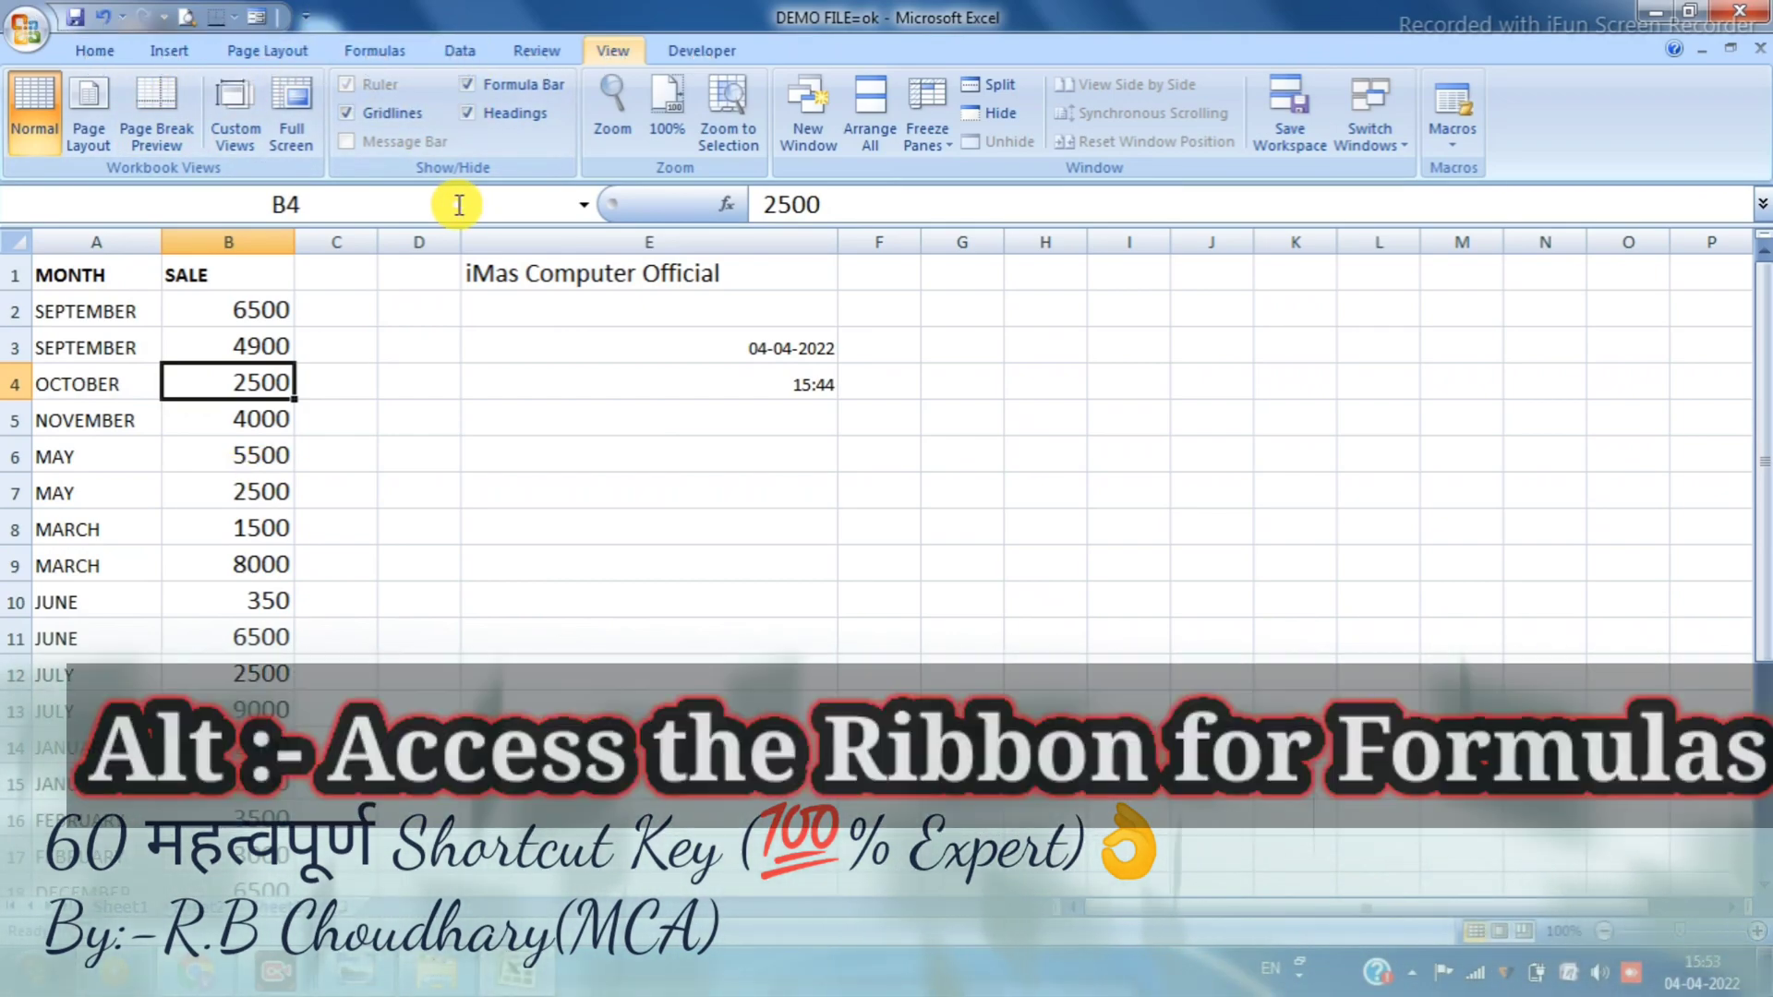
pyautogui.press('a')
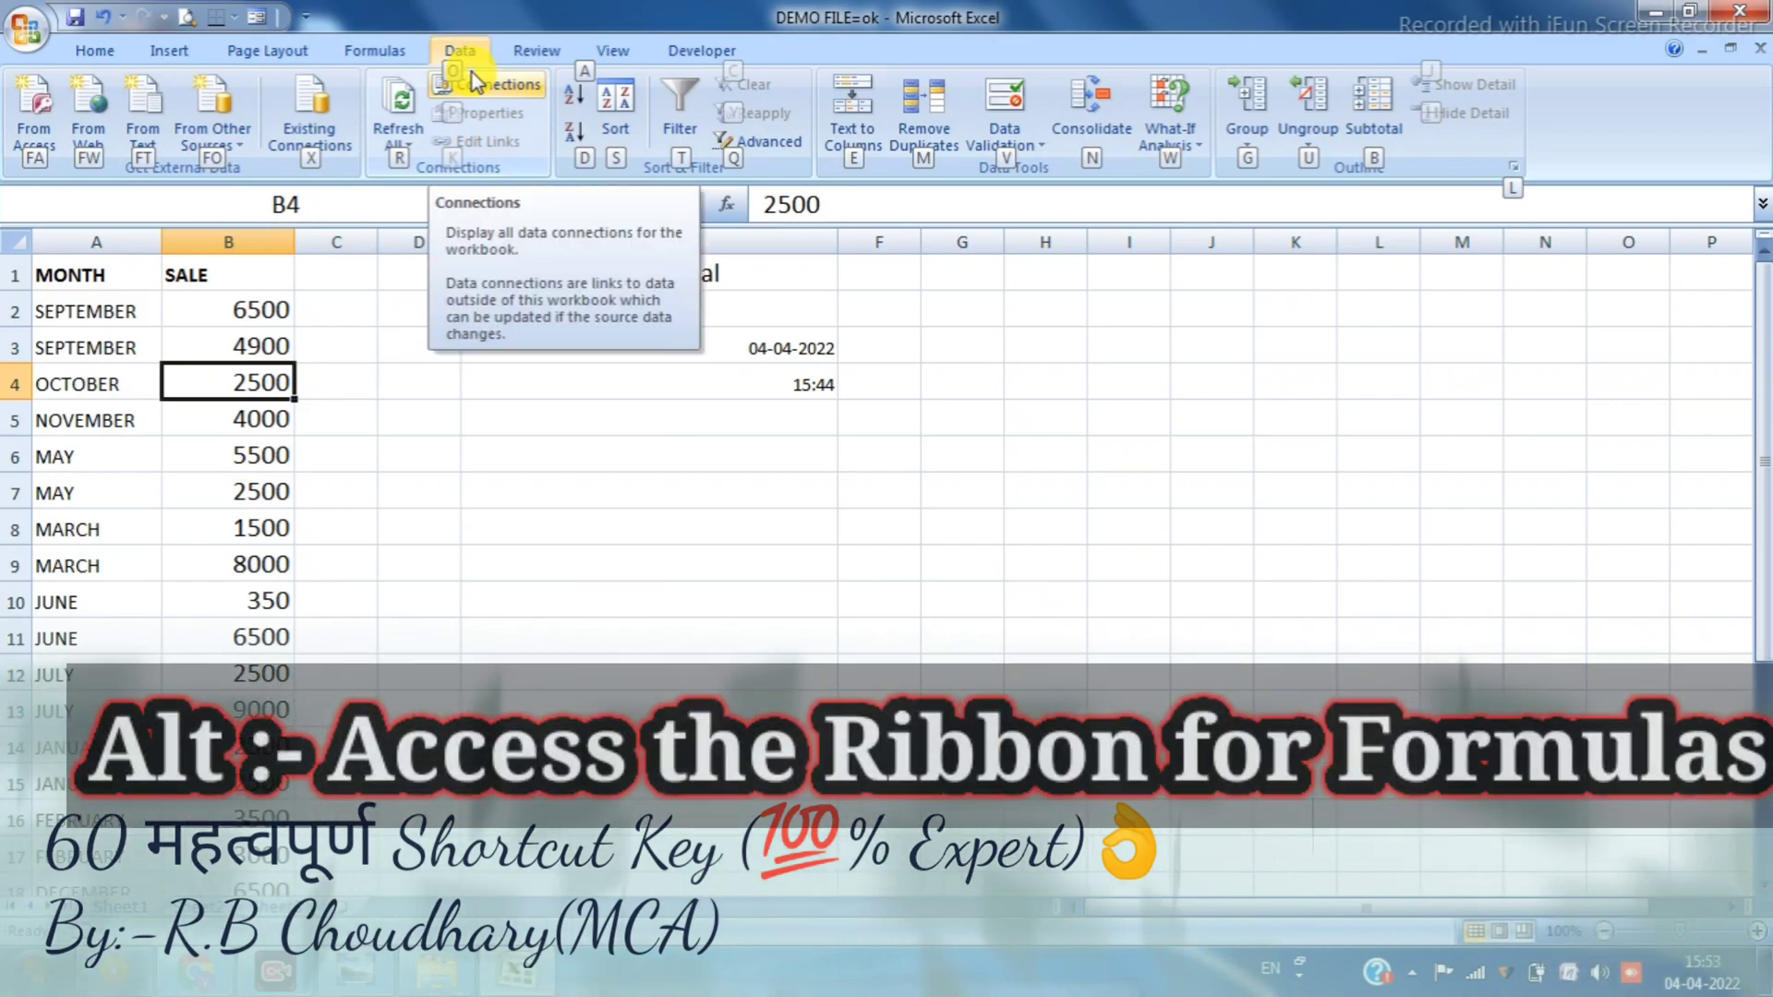
pyautogui.press('Escape')
pyautogui.press('Escape')
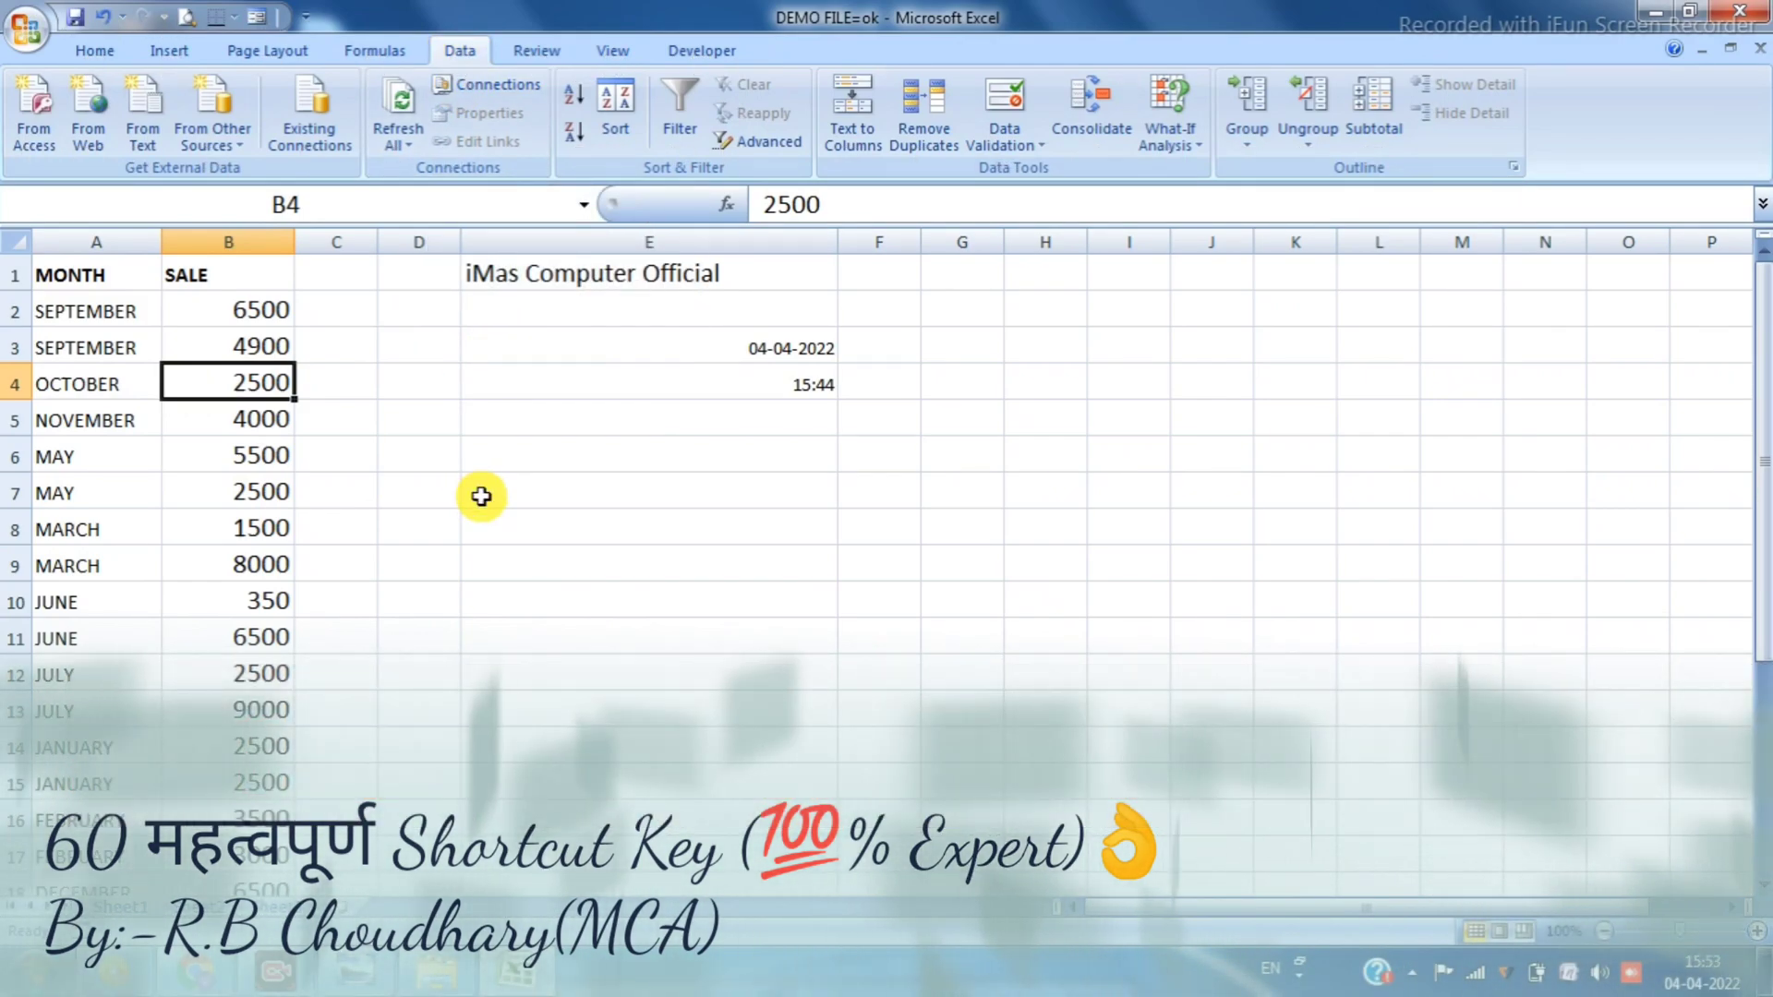
# Show the ribbon's access keys again, view those of the View commands, and dismiss them
pyautogui.press('alt')
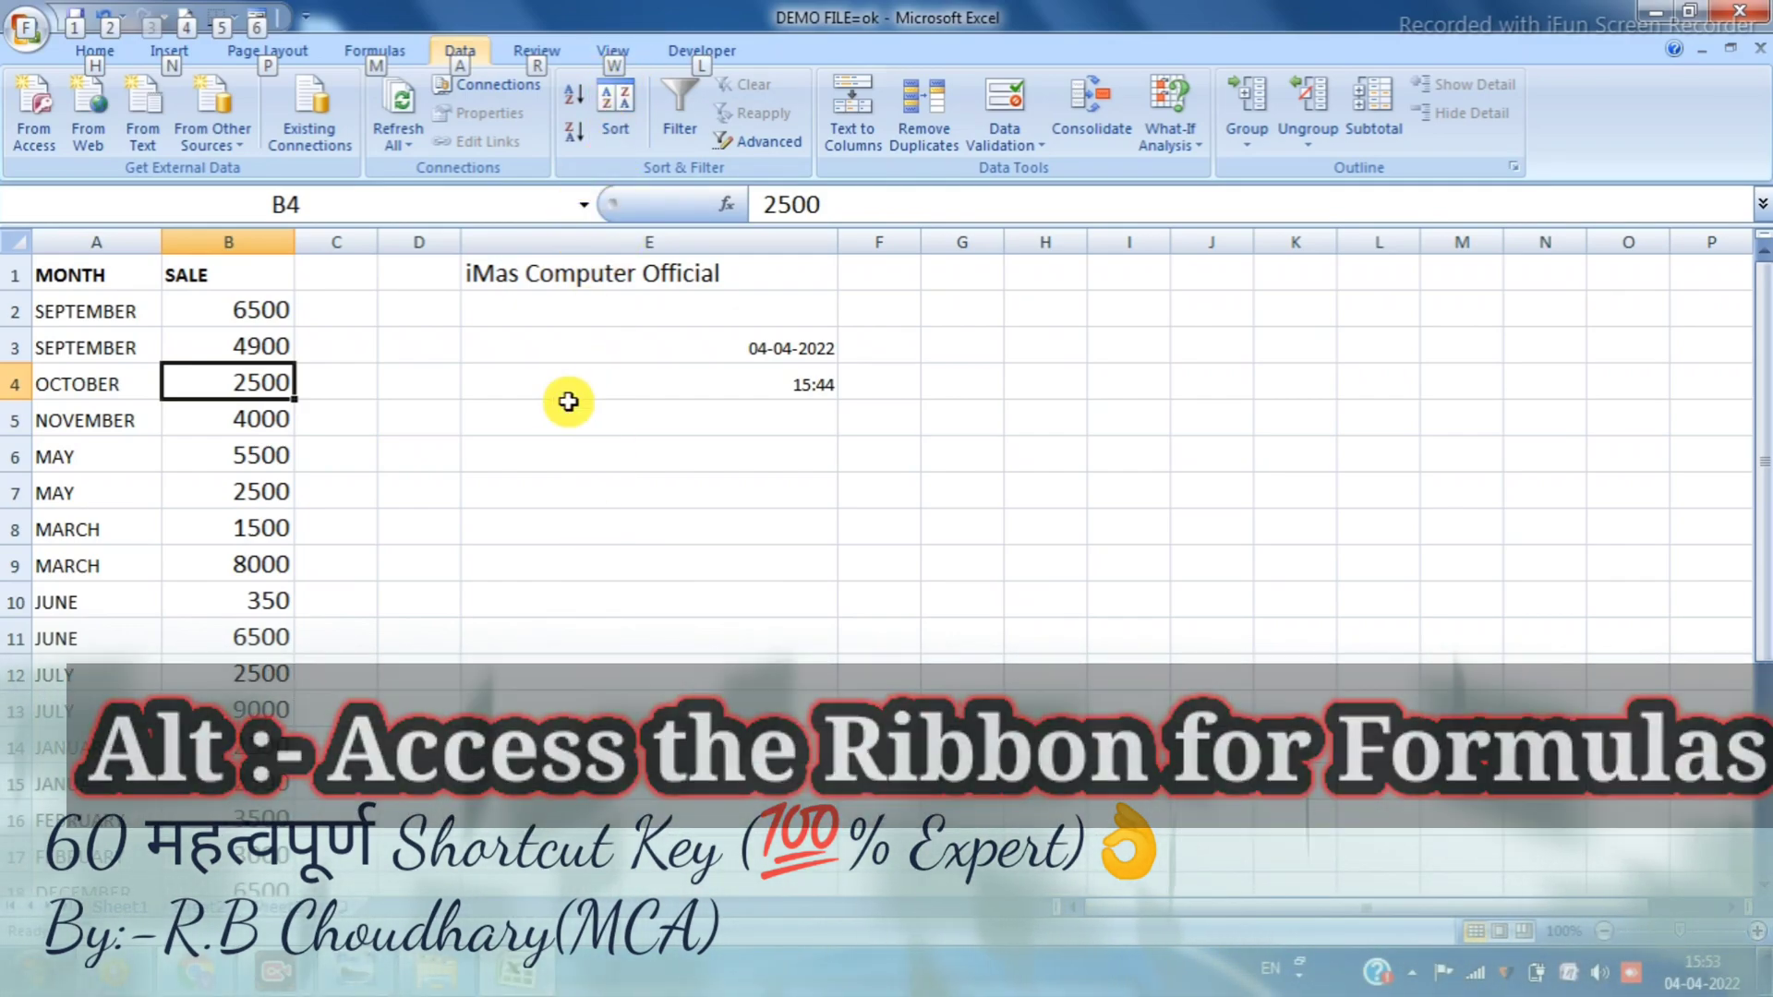
pyautogui.press('w')
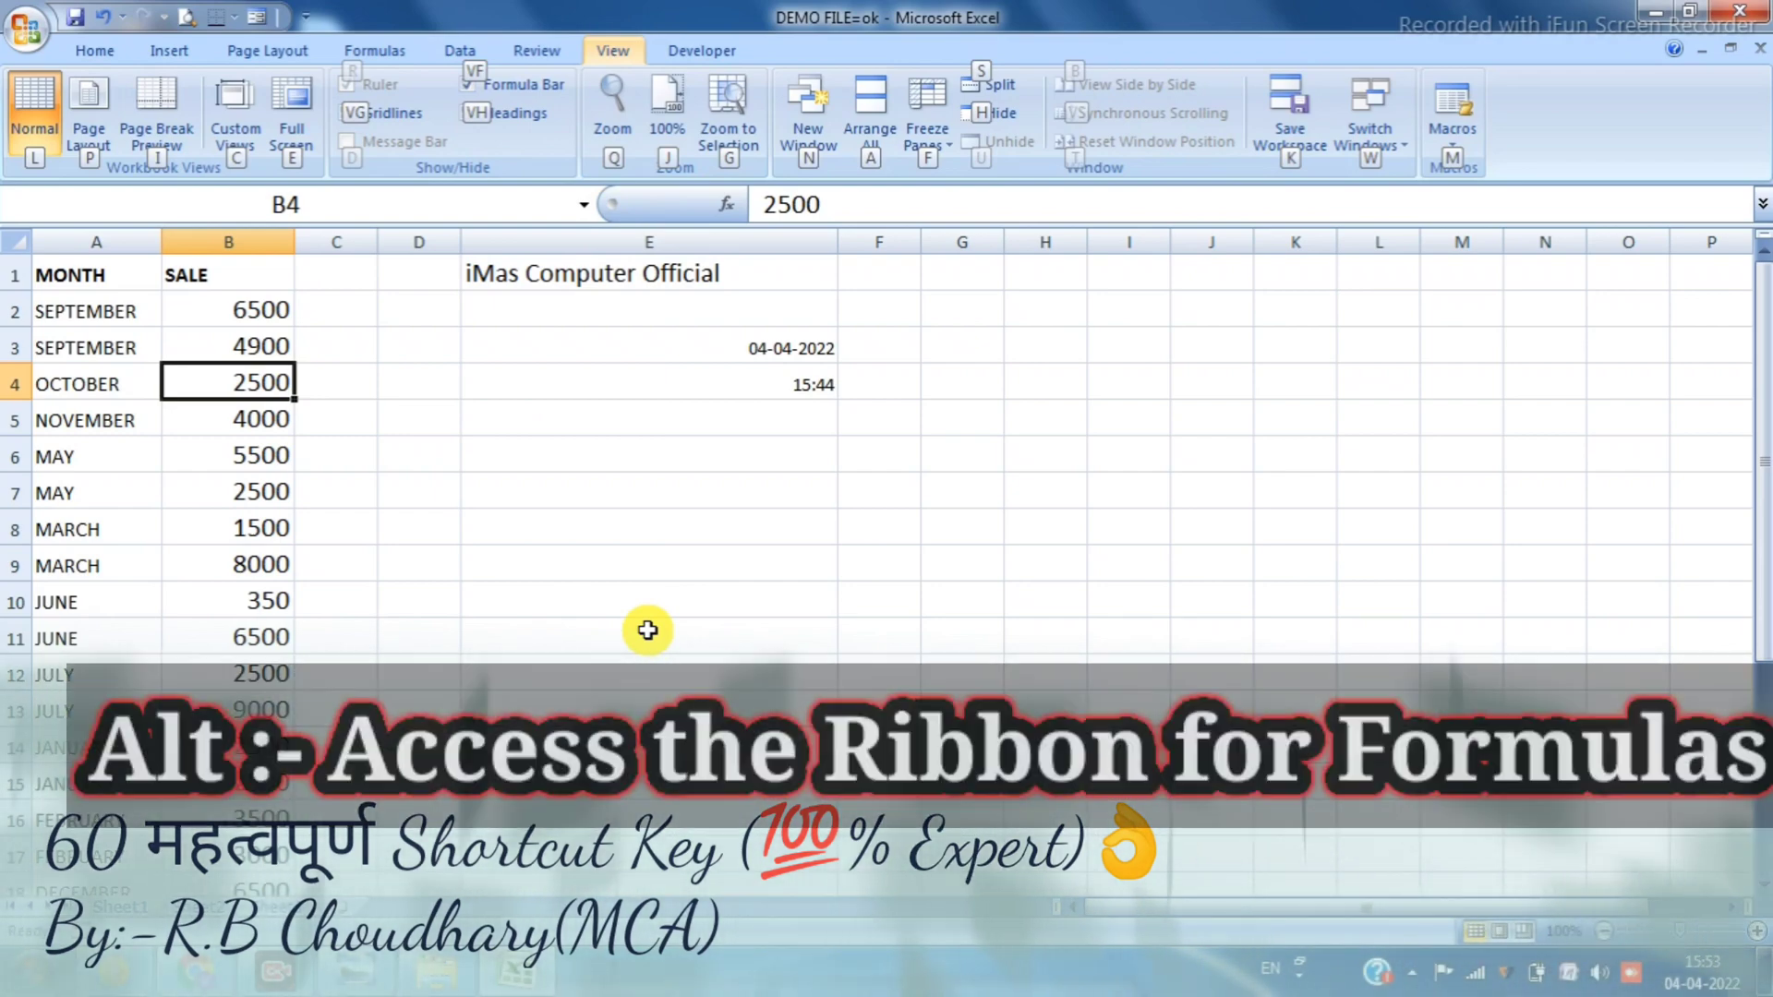
pyautogui.press('Escape')
pyautogui.press('Escape')
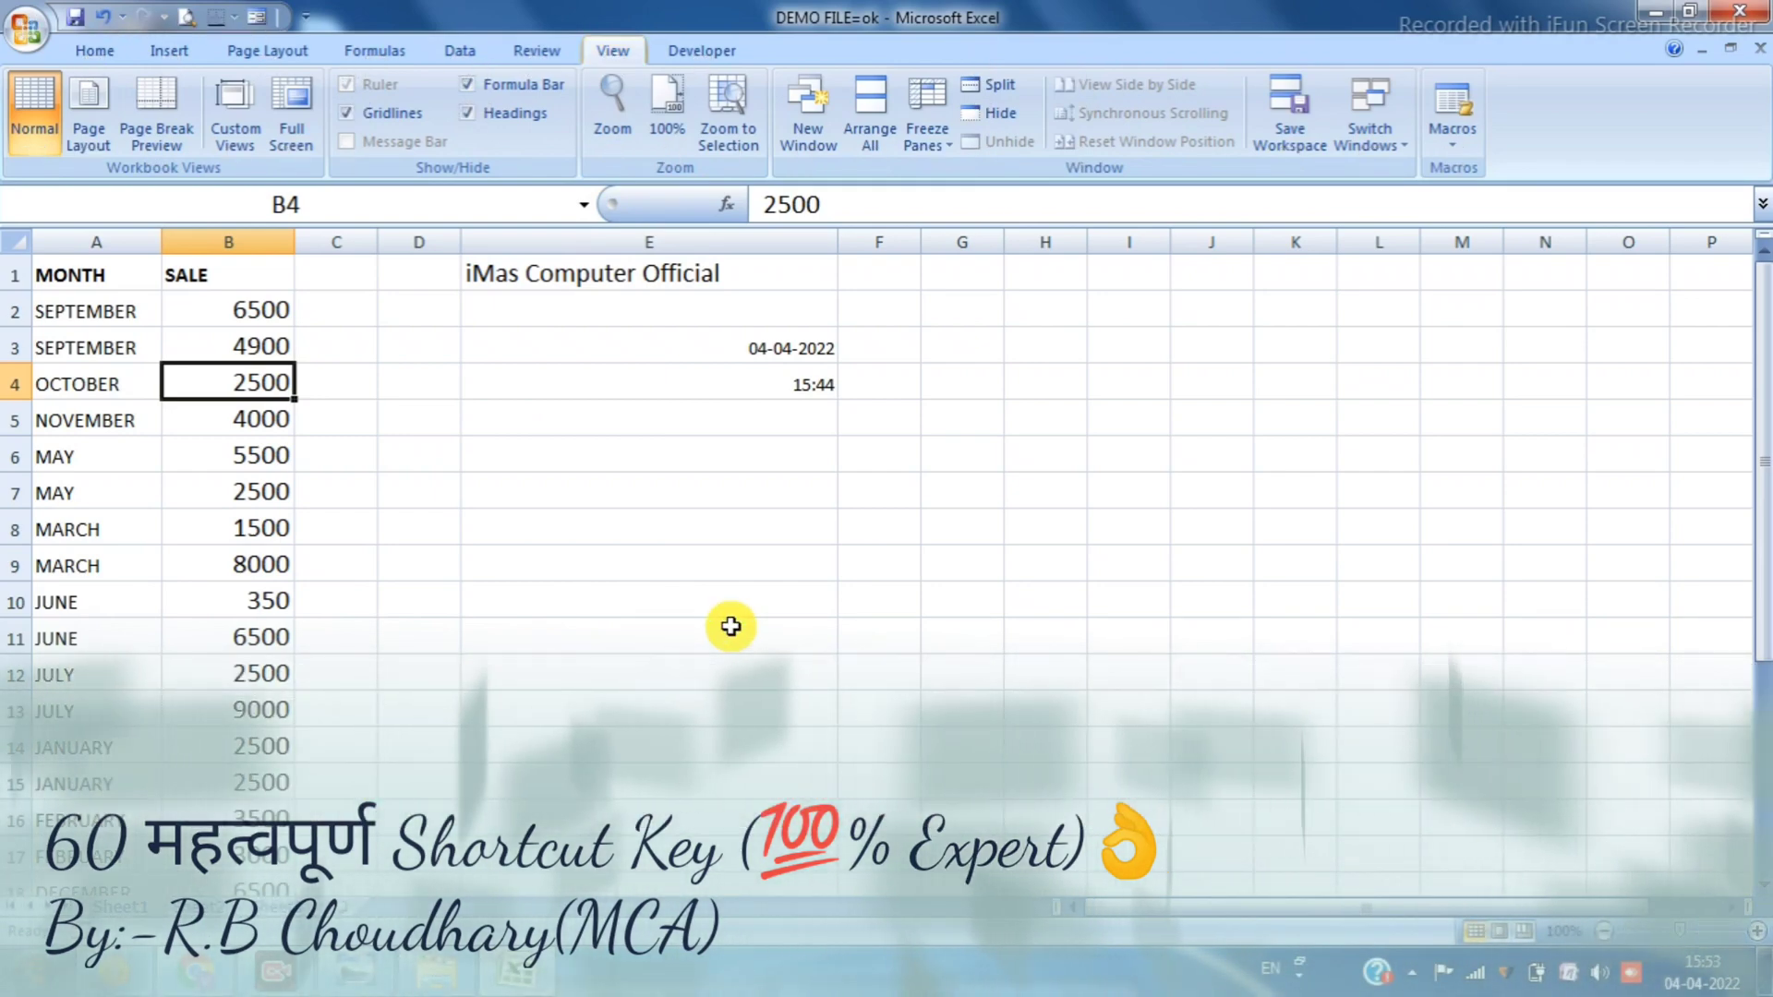
# Narrow column E to less than the width of the iMas Computer Official text, and select cell E1
pyautogui.click(159, 413)
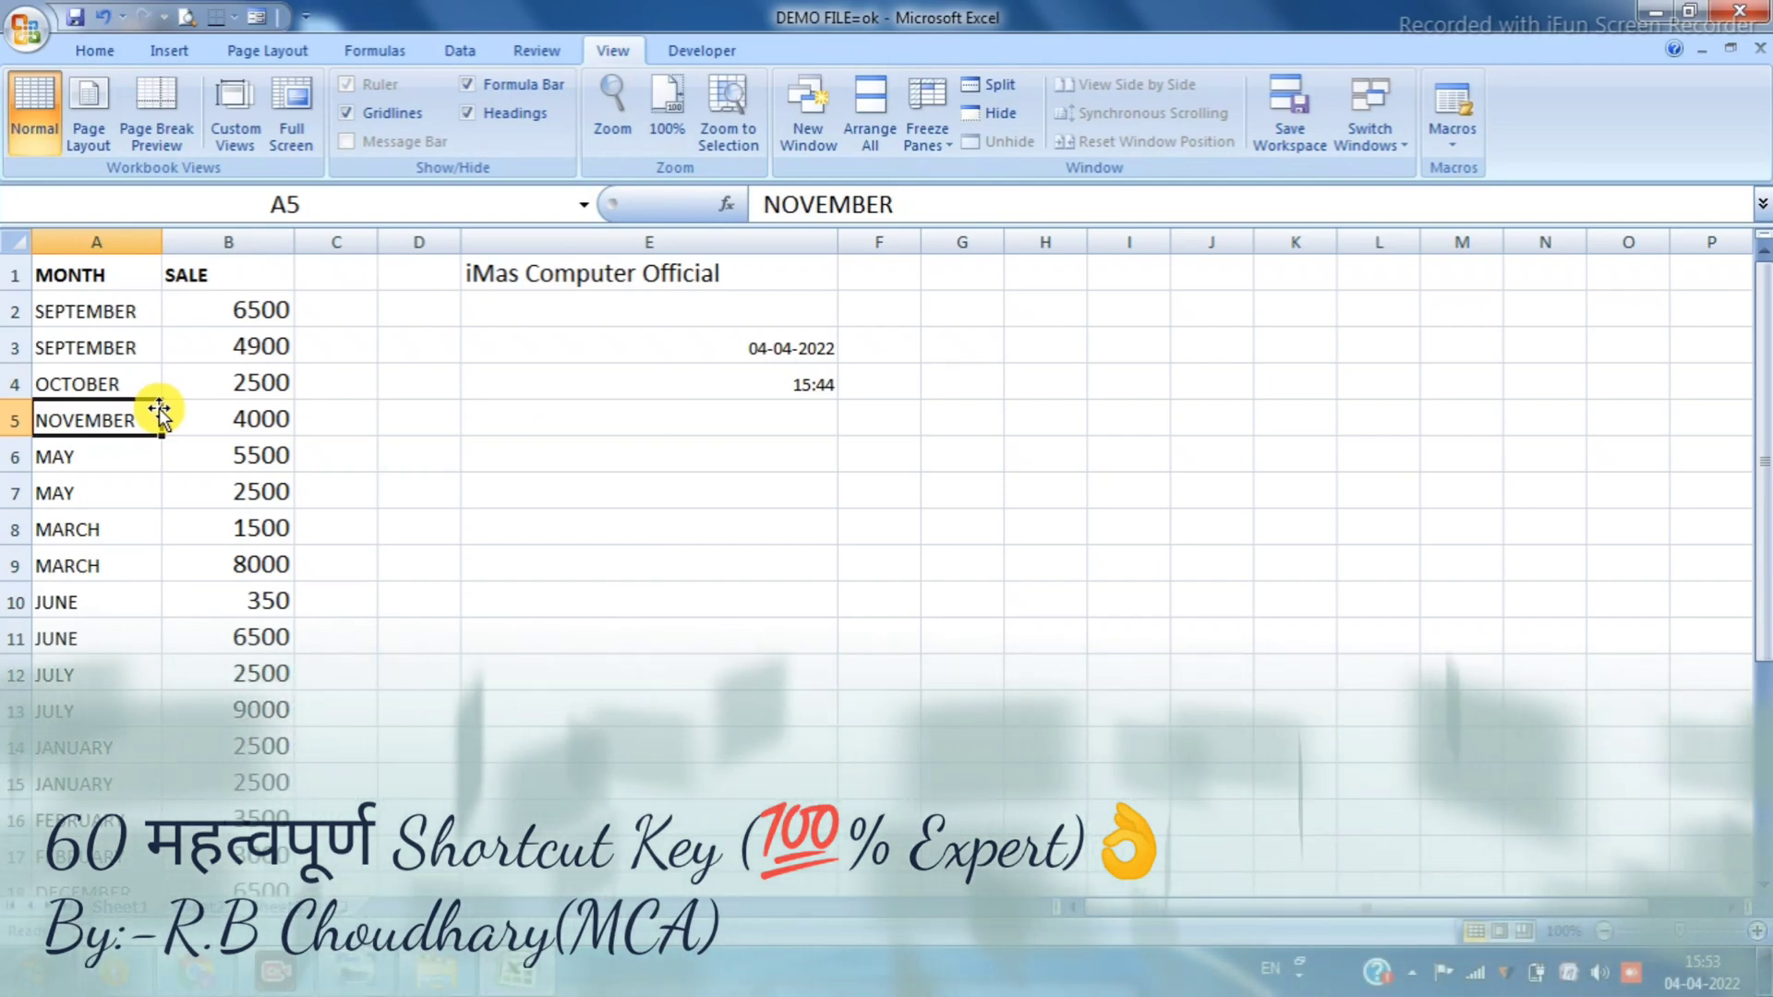
pyautogui.click(693, 427)
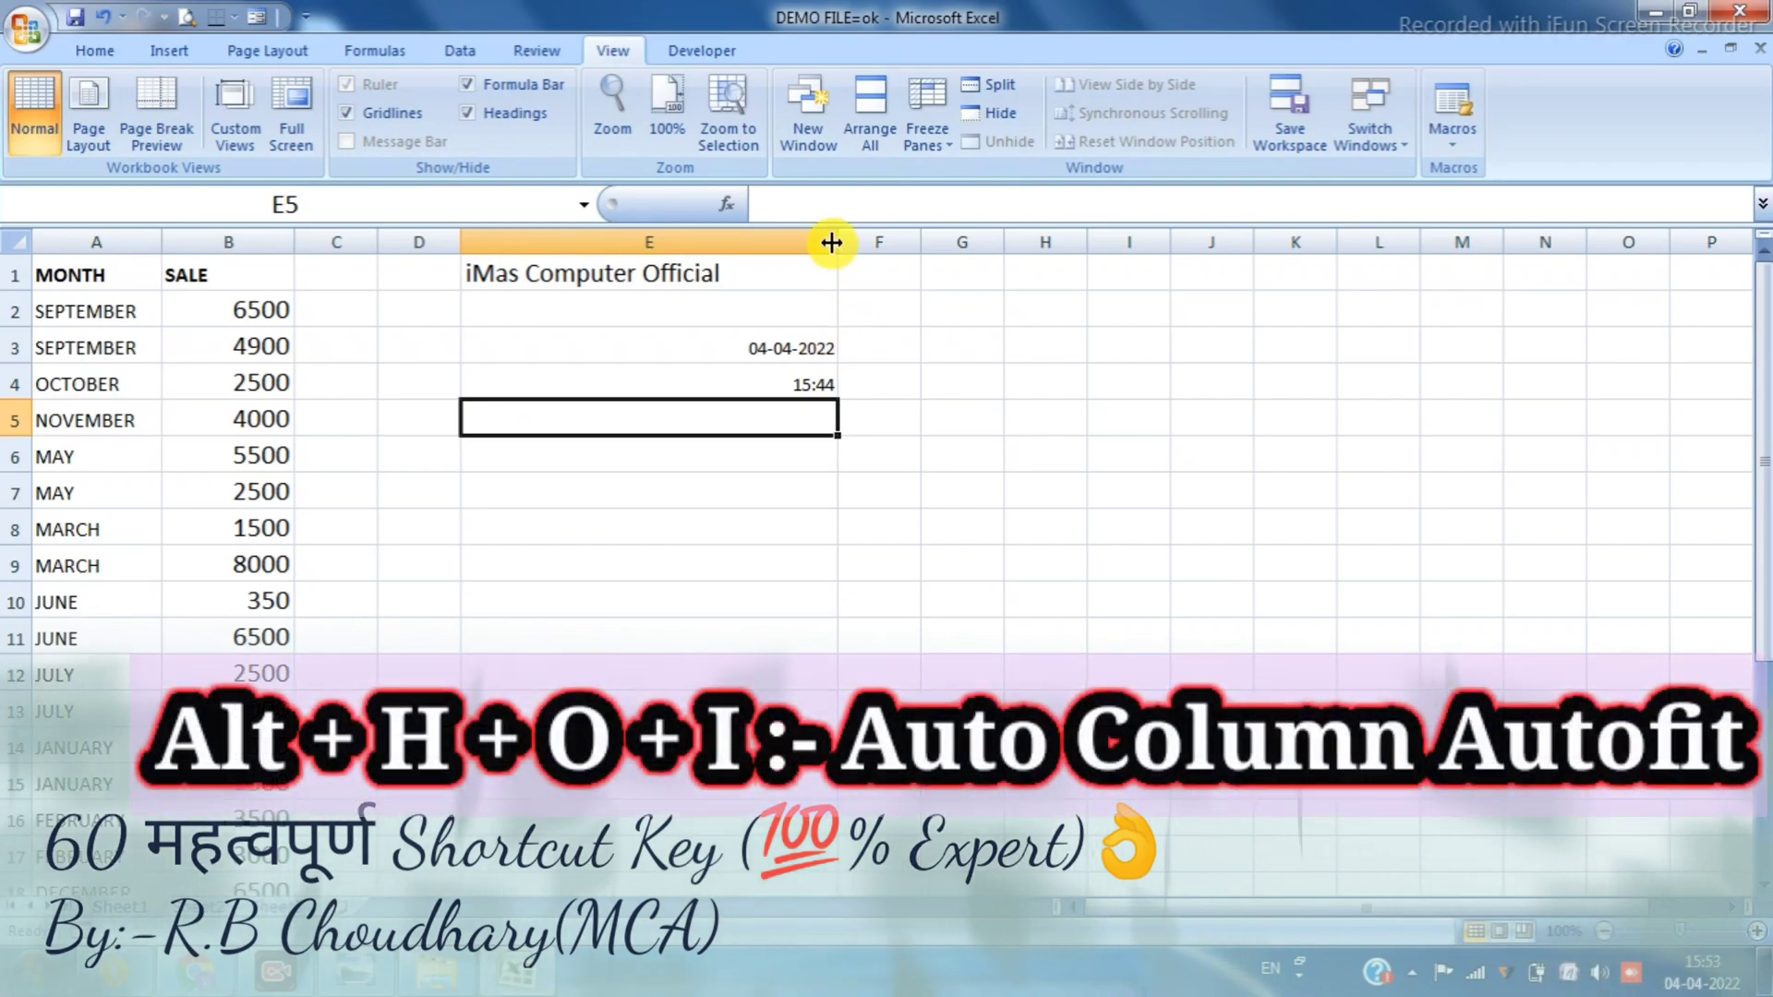
pyautogui.moveTo(831, 242); pyautogui.dragTo(597, 282)
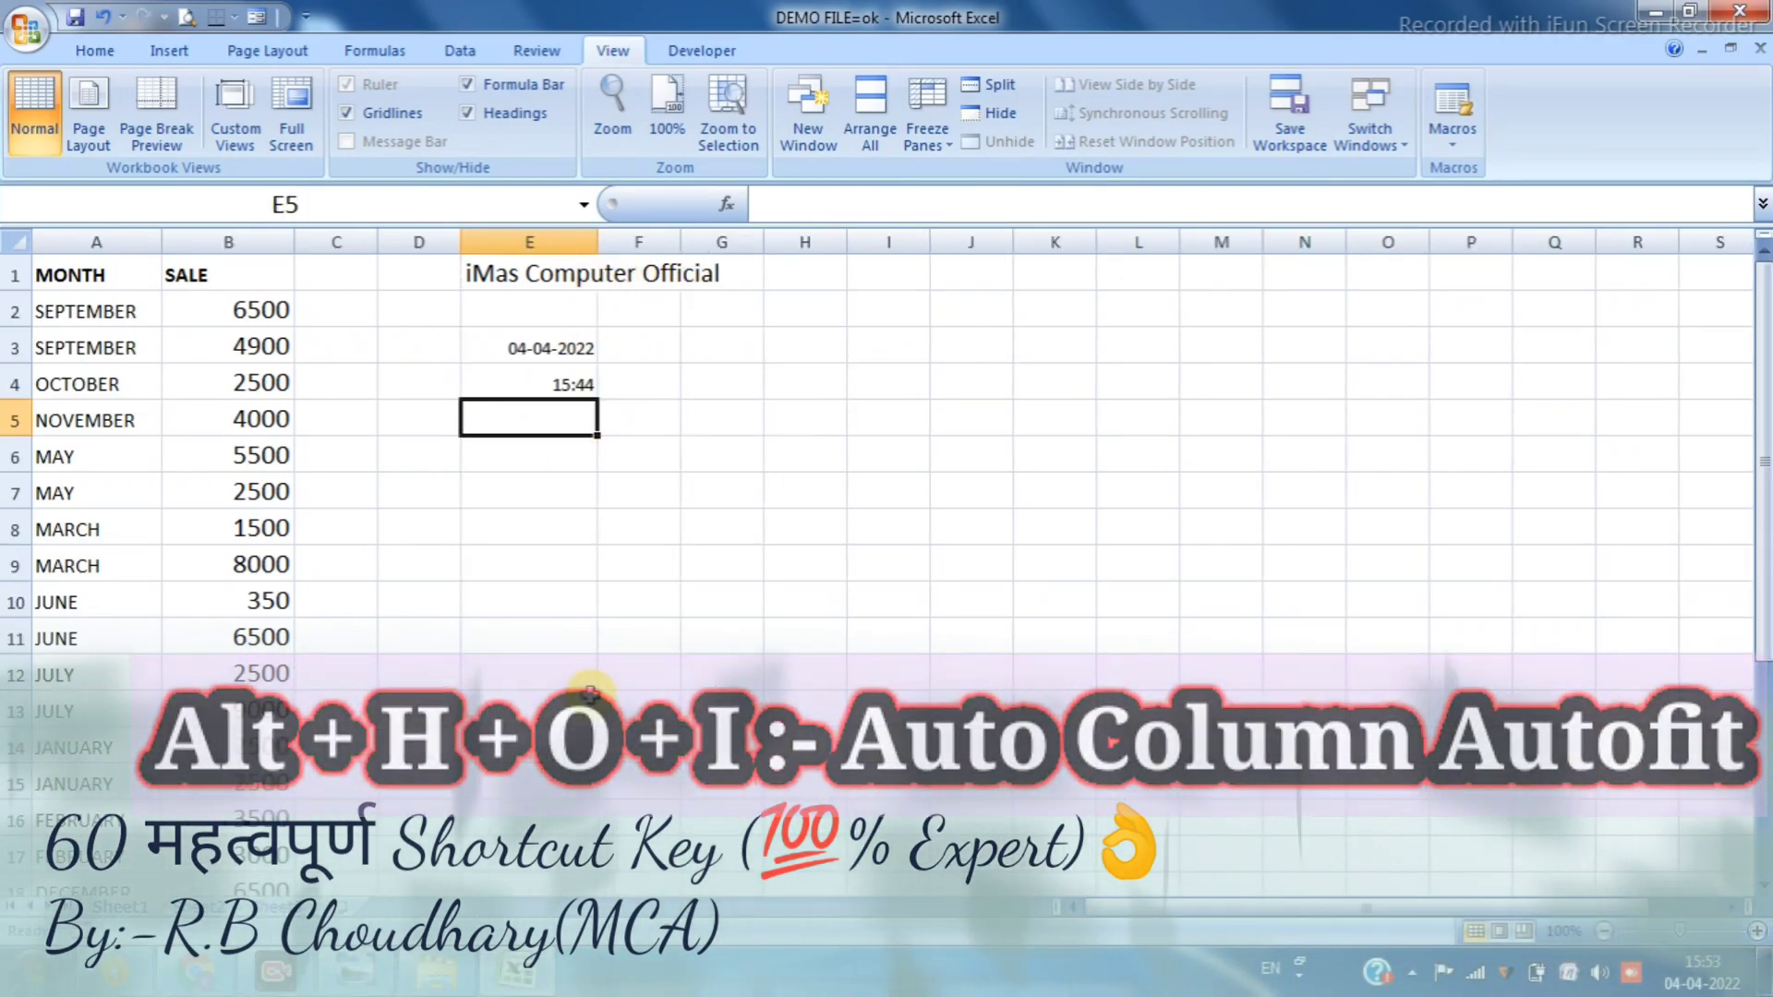
pyautogui.click(504, 314)
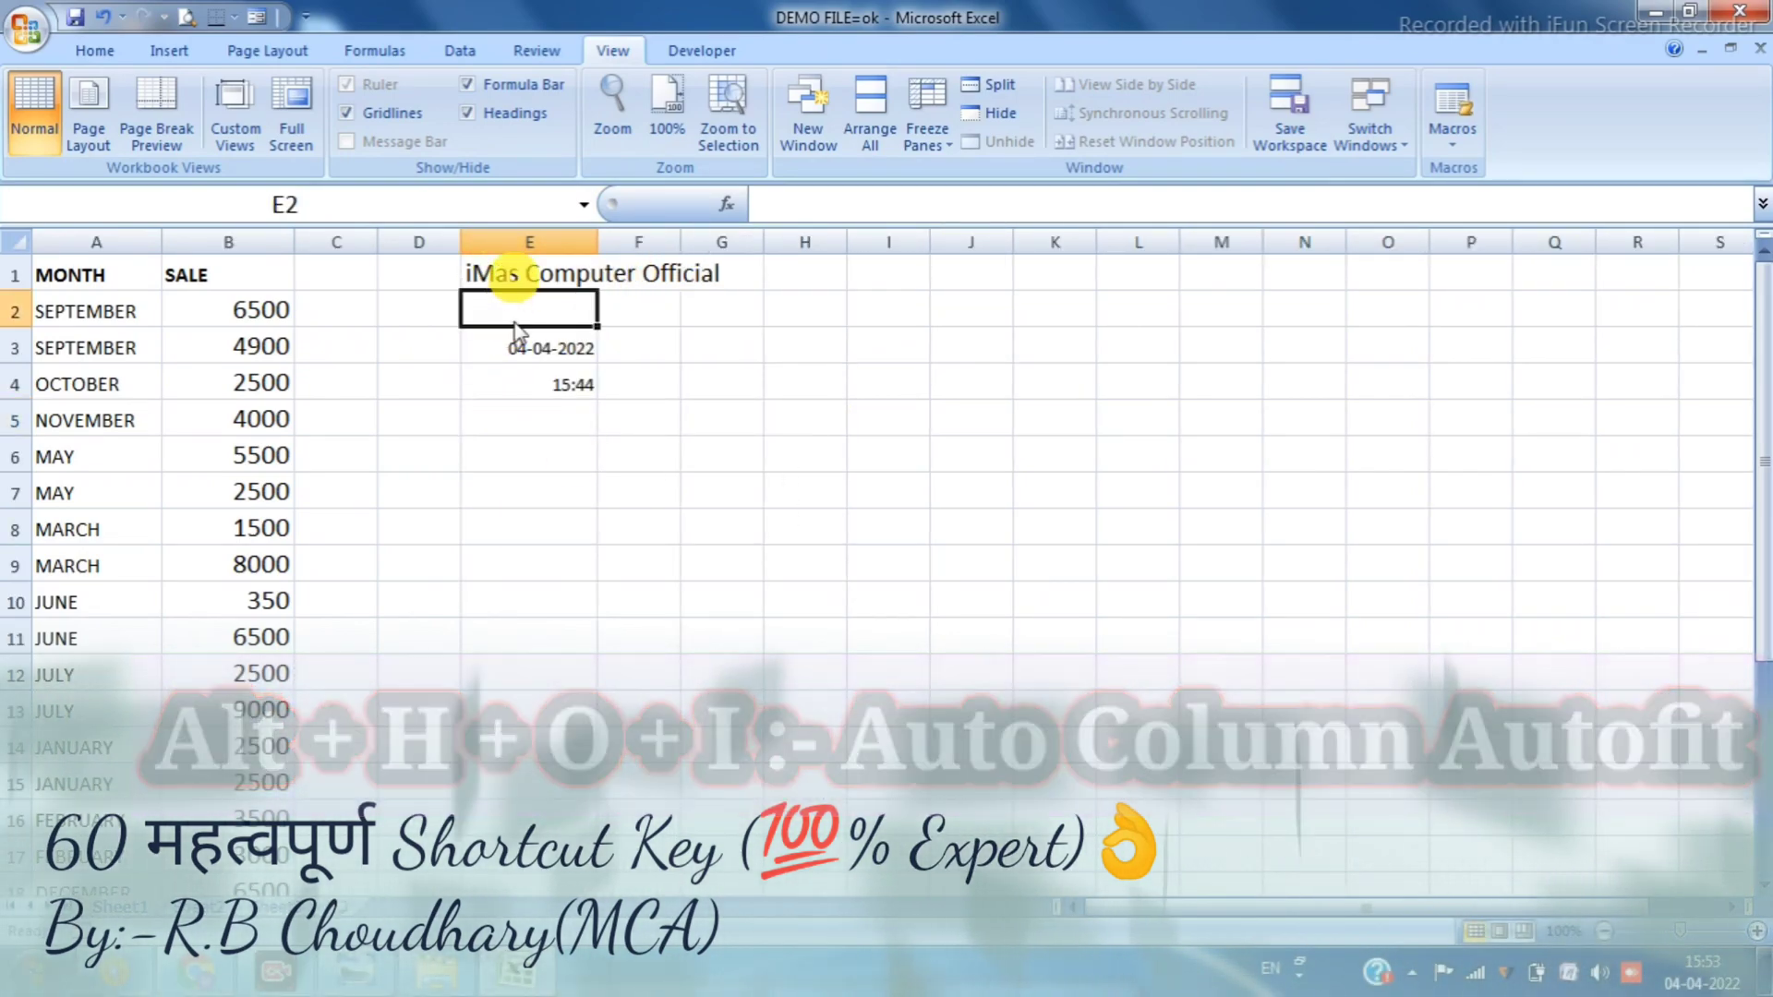
pyautogui.click(533, 270)
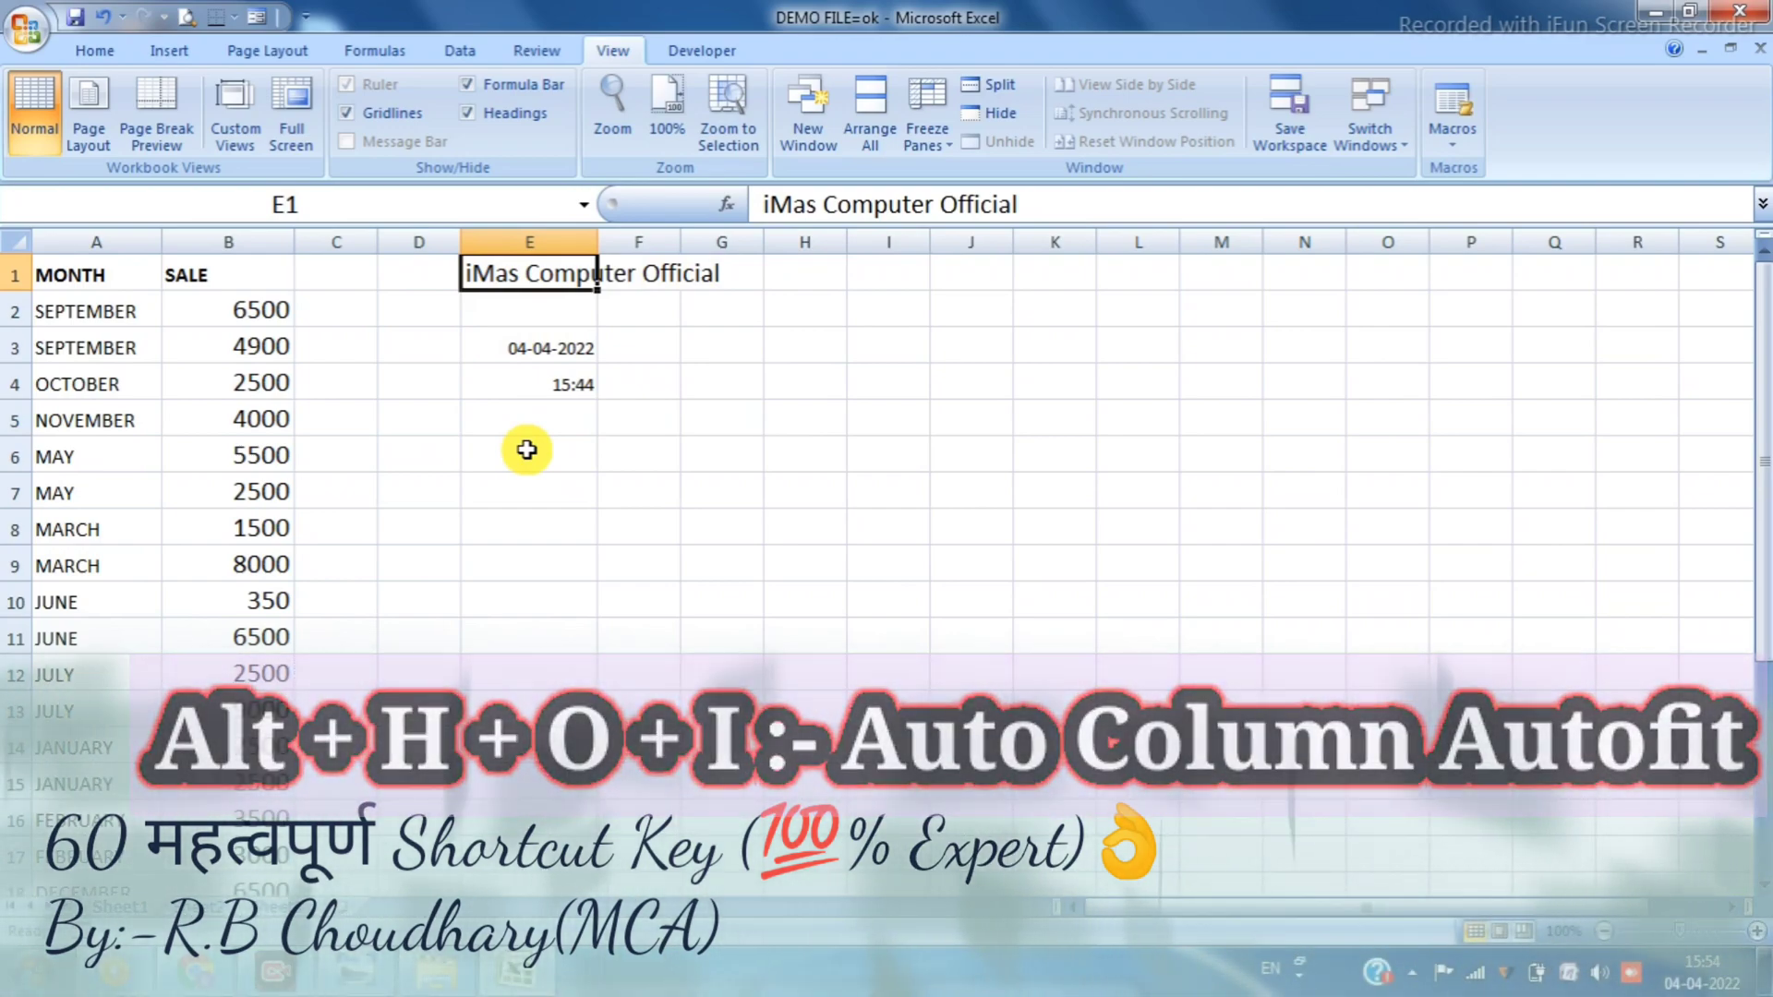
# Autofit column E to the text in cell E1, and undo the width change
pyautogui.hotkey('alt', 'h')
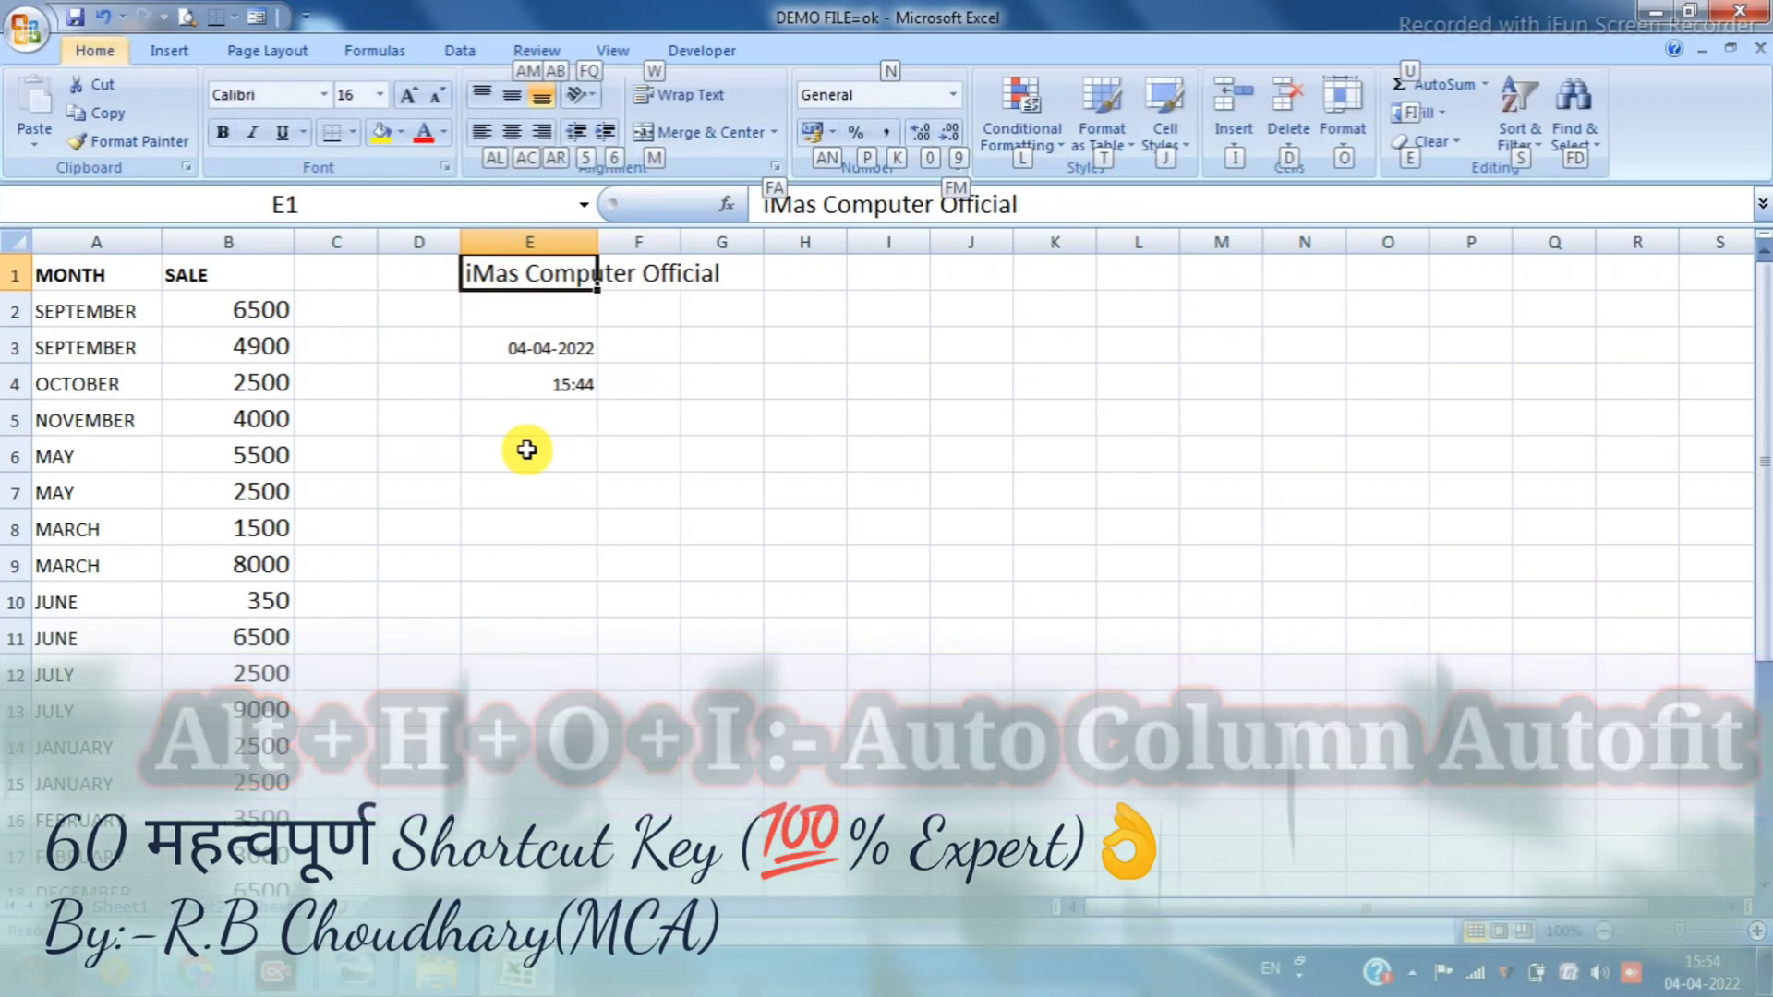
pyautogui.press('o')
pyautogui.press('i')
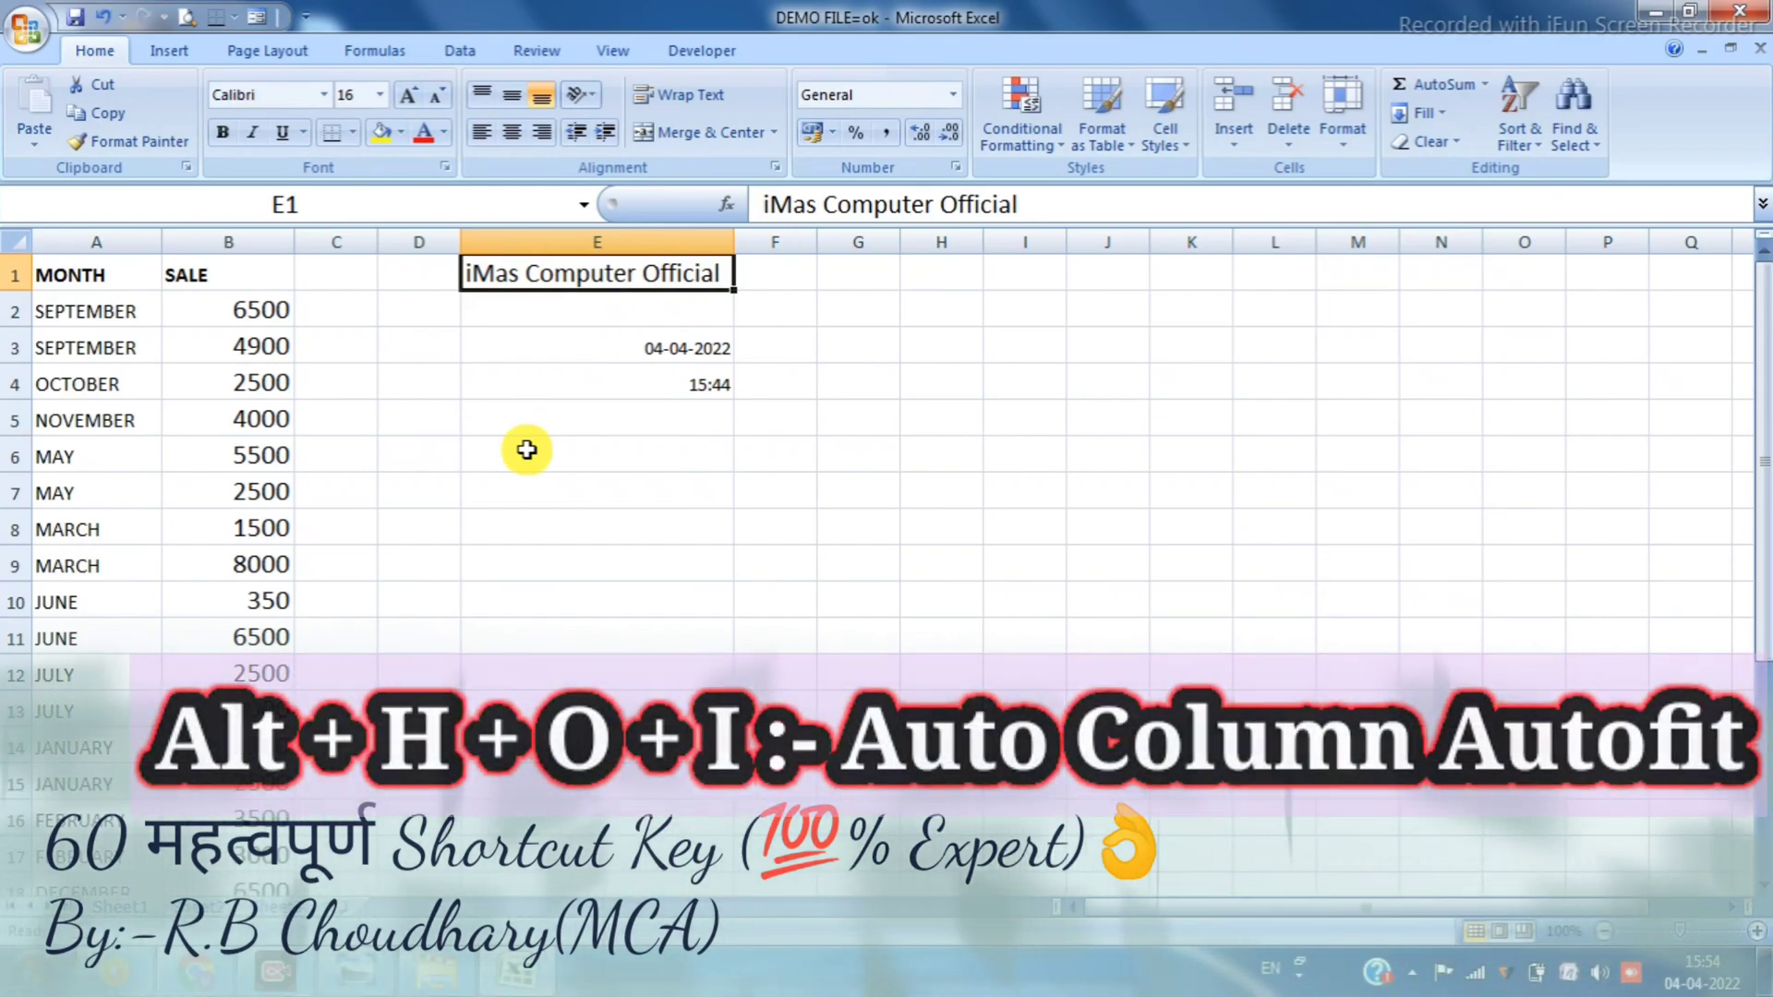
pyautogui.hotkey('ctrl', 'z')
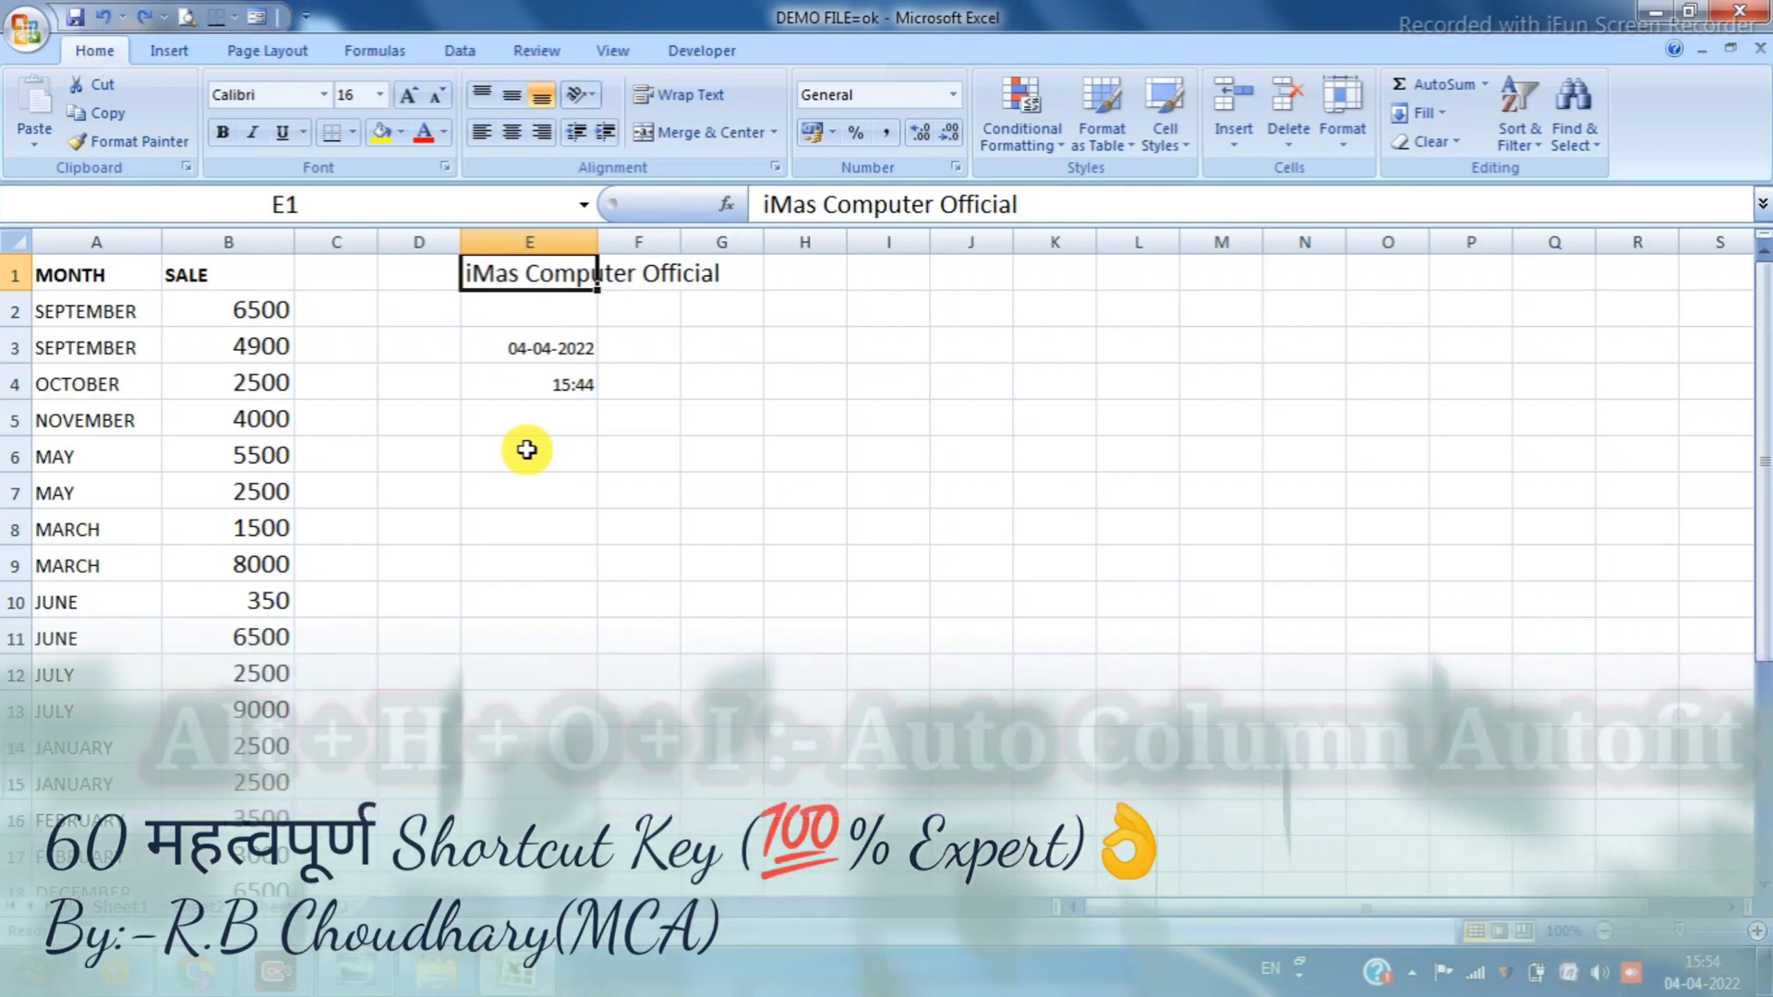
# Autofit the width of column E to the text in cell E1 once more, and select cells C6:D6
pyautogui.hotkey('alt', 'h')
pyautogui.press('o')
pyautogui.press('i')
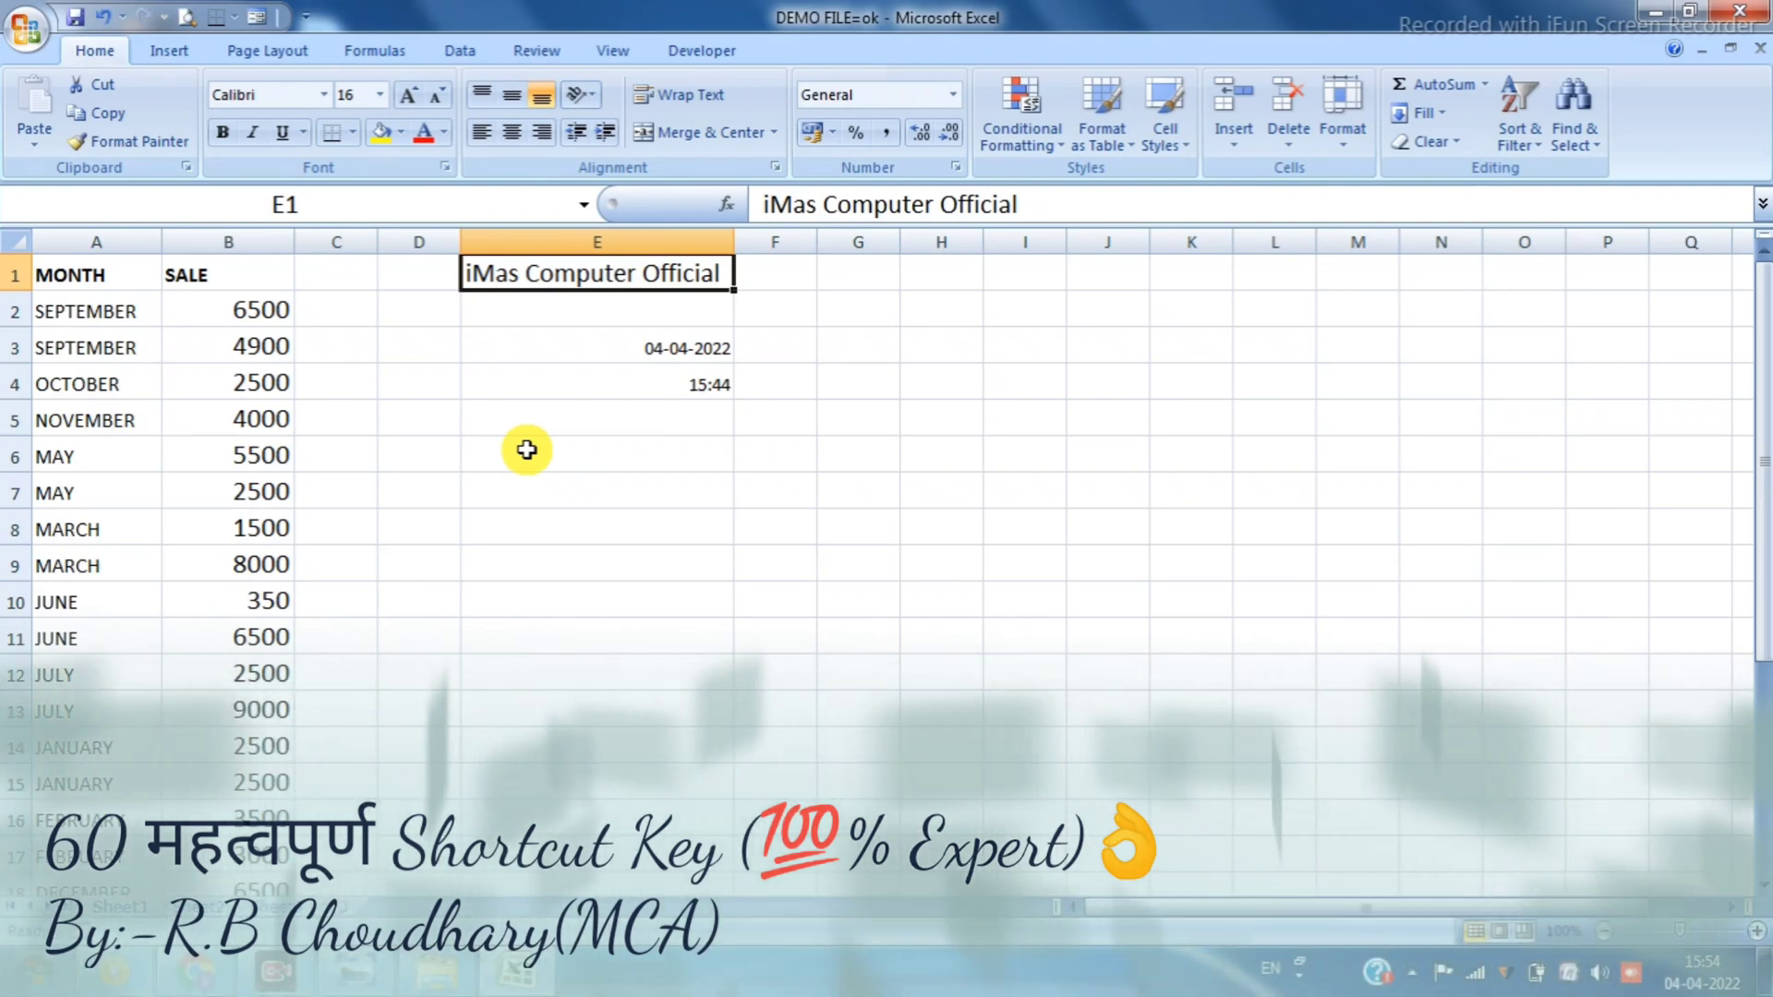
pyautogui.click(531, 544)
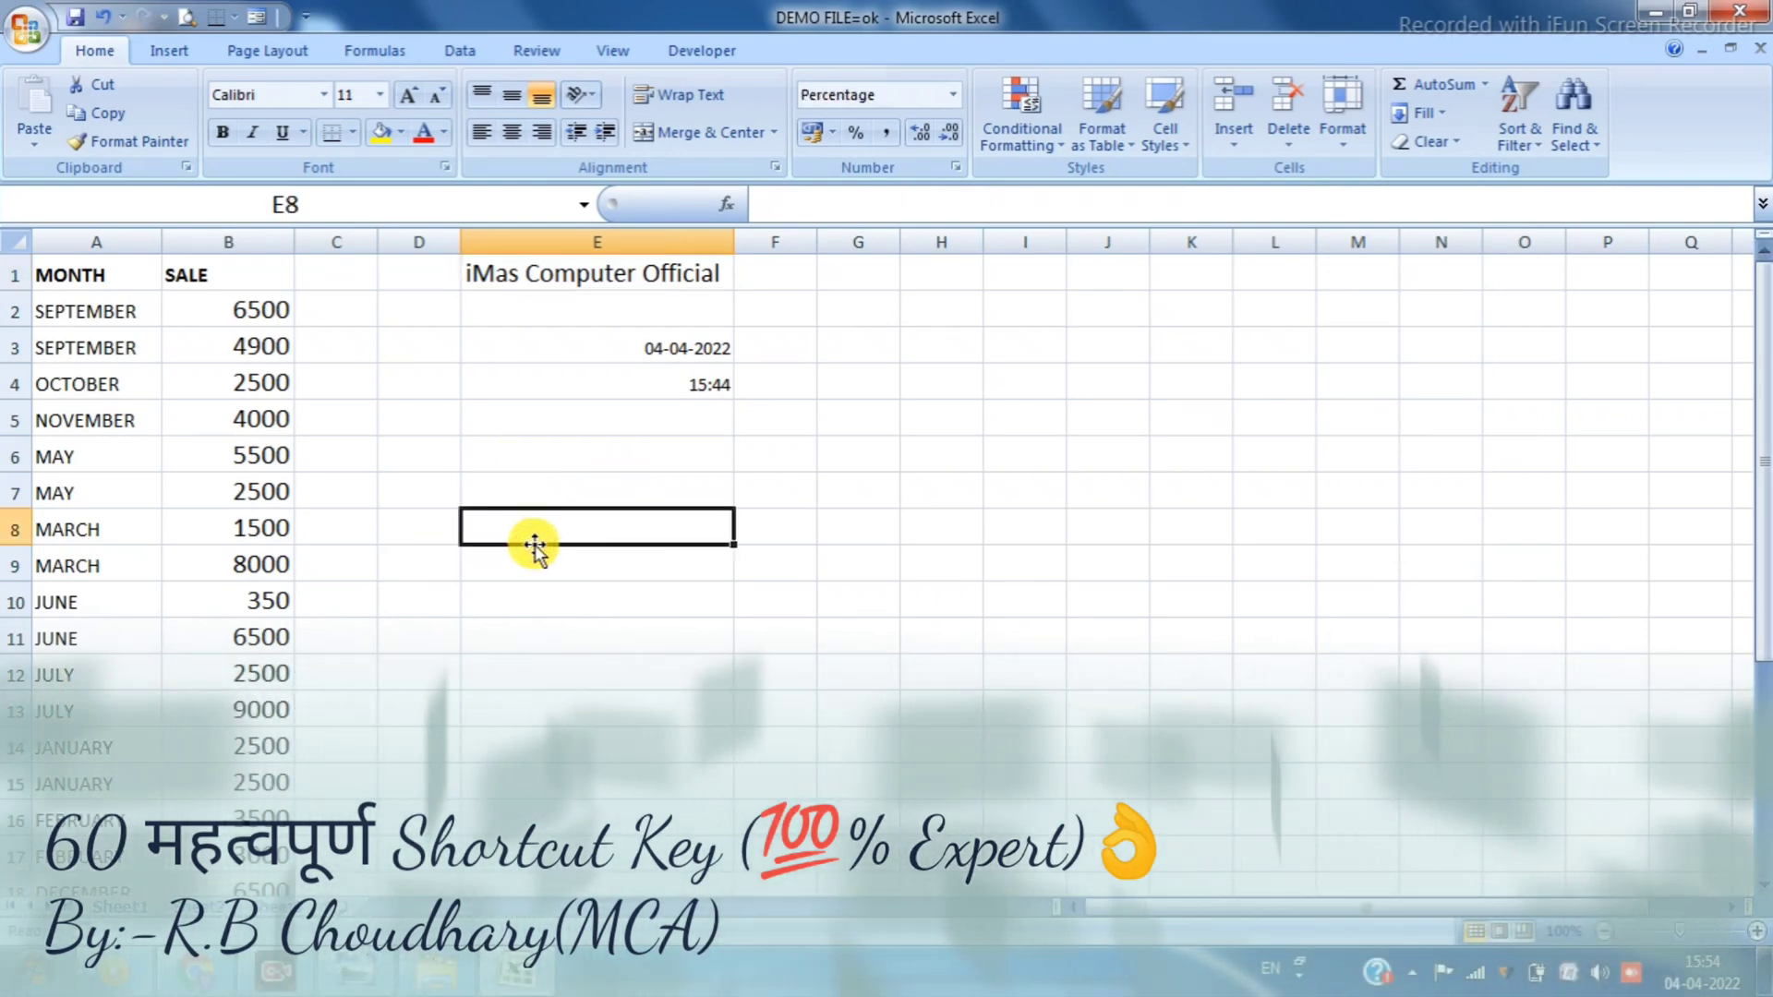
pyautogui.moveTo(343, 455); pyautogui.dragTo(379, 447)
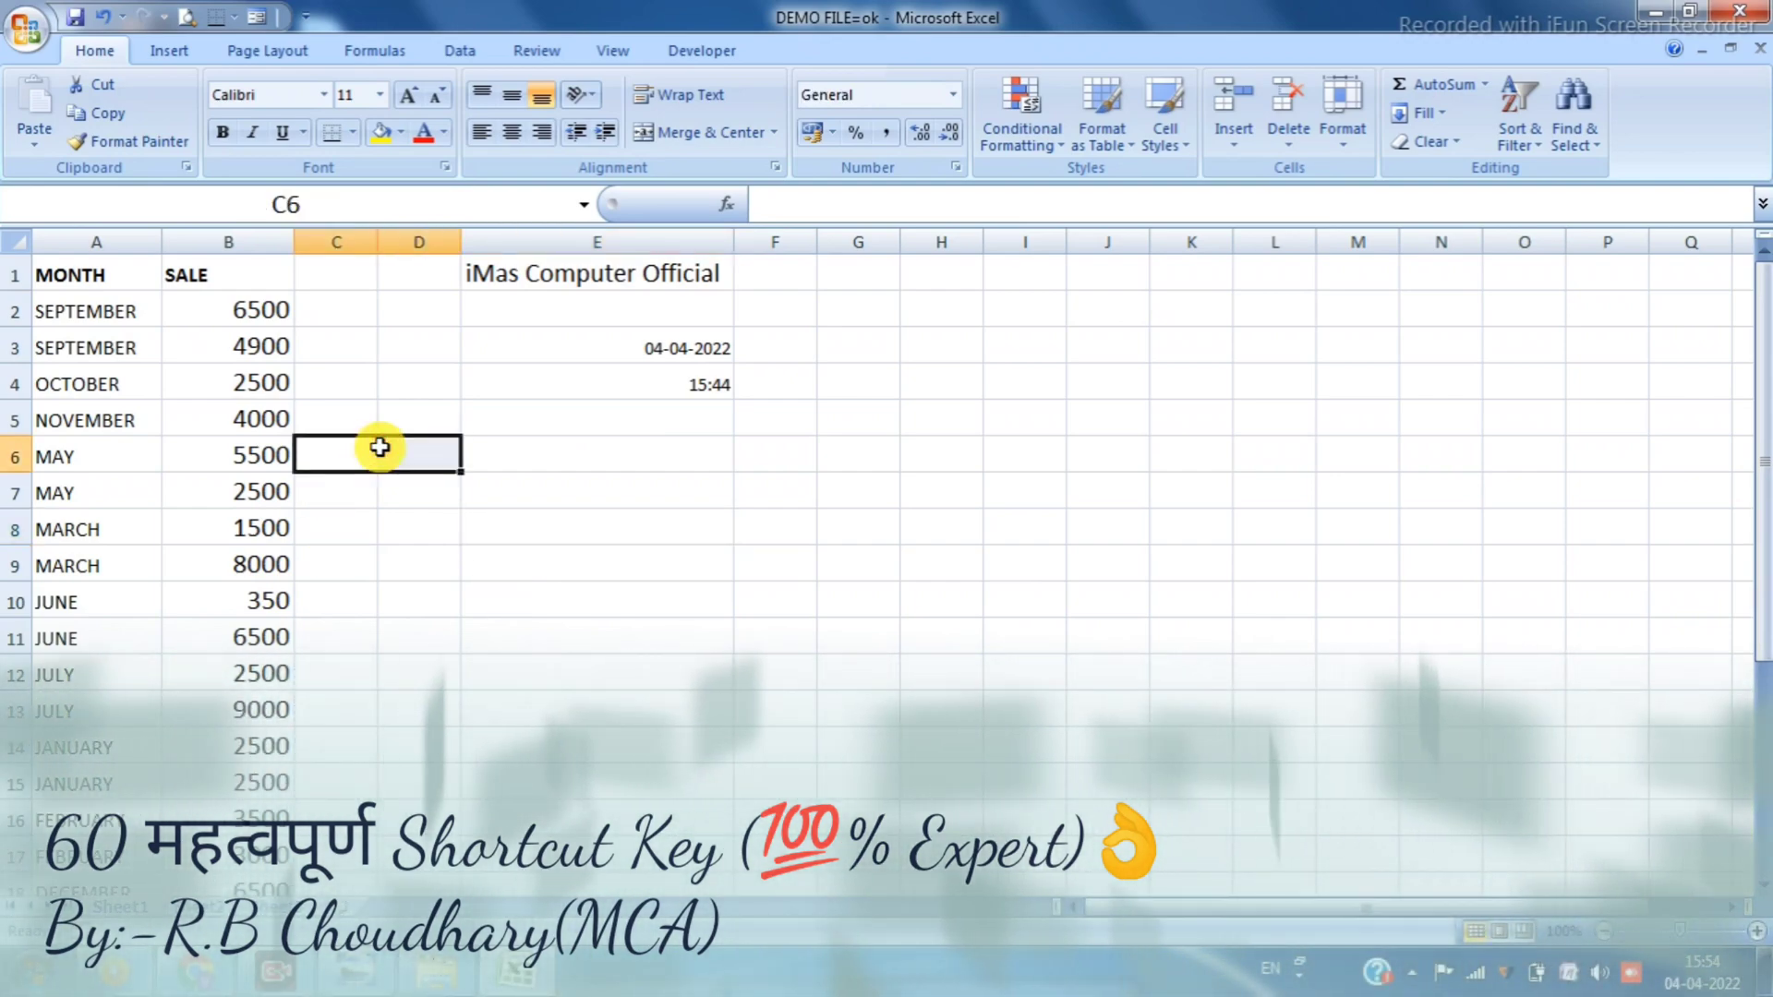
# Move the active cell from B2 down through the SALE figures and back up to the start of the column
pyautogui.click(233, 316)
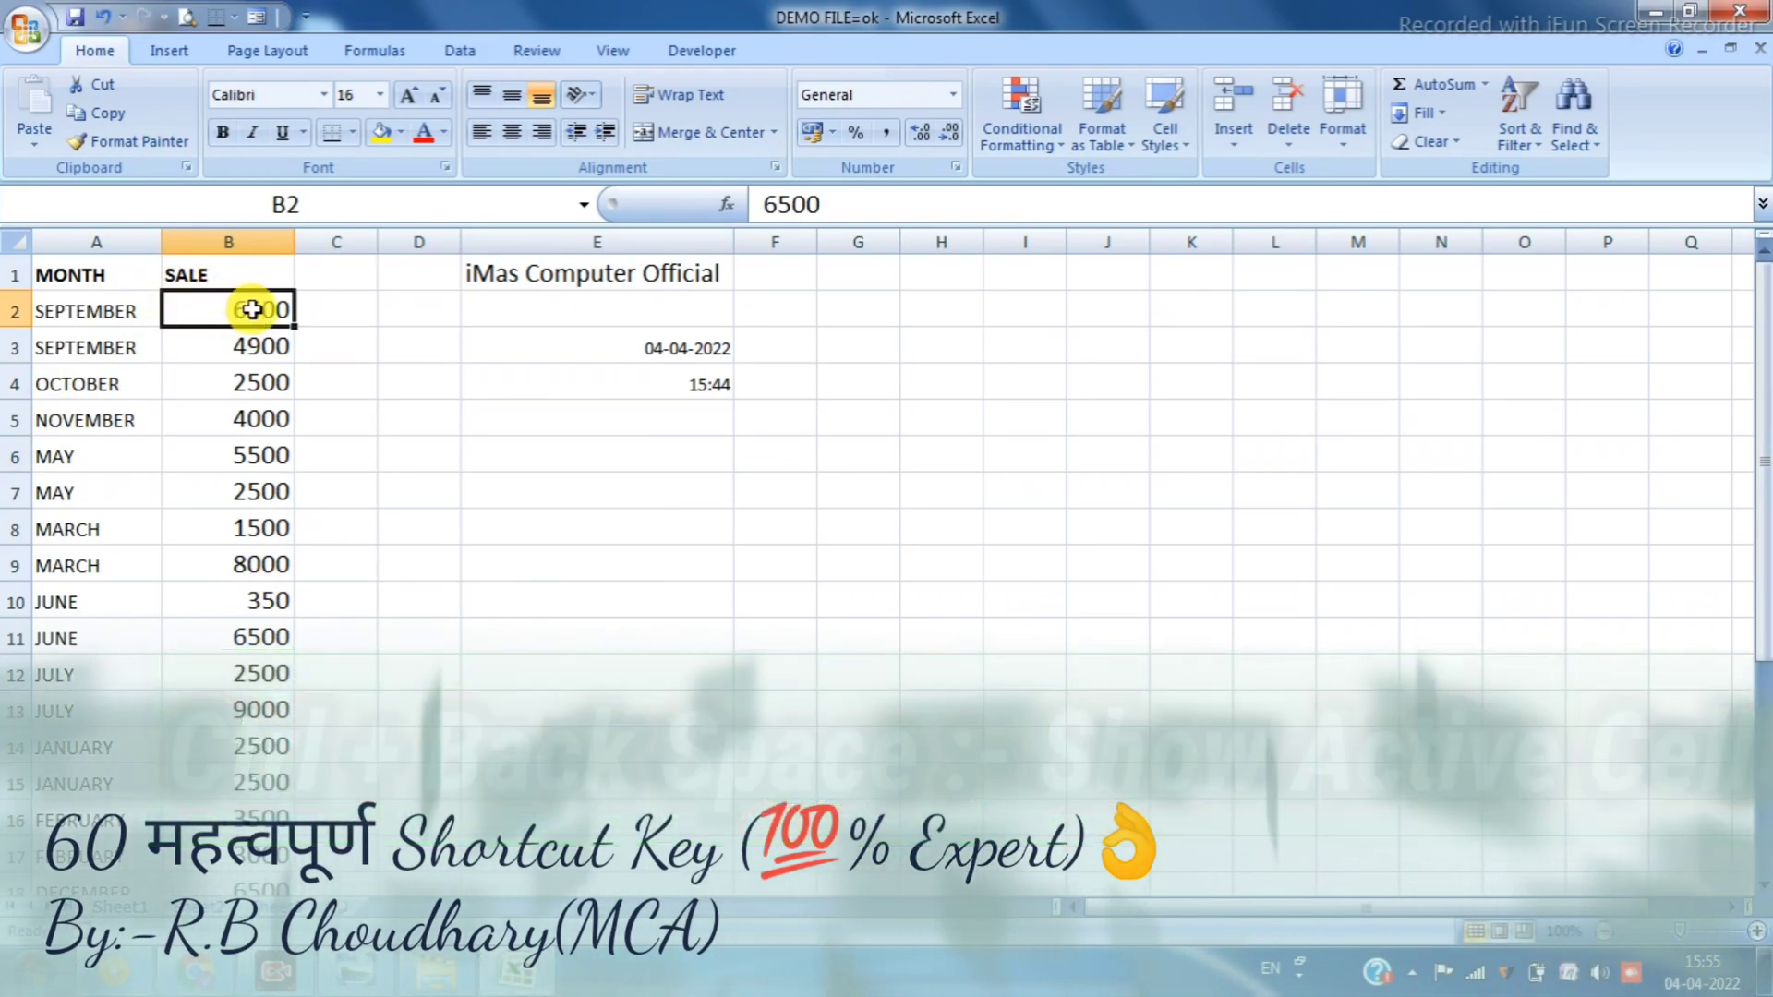
pyautogui.press('Down')
pyautogui.press('Down')
pyautogui.press('Down')
pyautogui.press('Down')
pyautogui.press('Down')
pyautogui.press('Down')
pyautogui.press('Down')
pyautogui.press('Down')
pyautogui.press('Down')
pyautogui.press('Down')
pyautogui.press('Down')
pyautogui.press('Down')
pyautogui.press('Down')
pyautogui.press('Down')
pyautogui.press('Down')
pyautogui.press('Down')
pyautogui.press('Down')
pyautogui.press('Down')
pyautogui.press('Down')
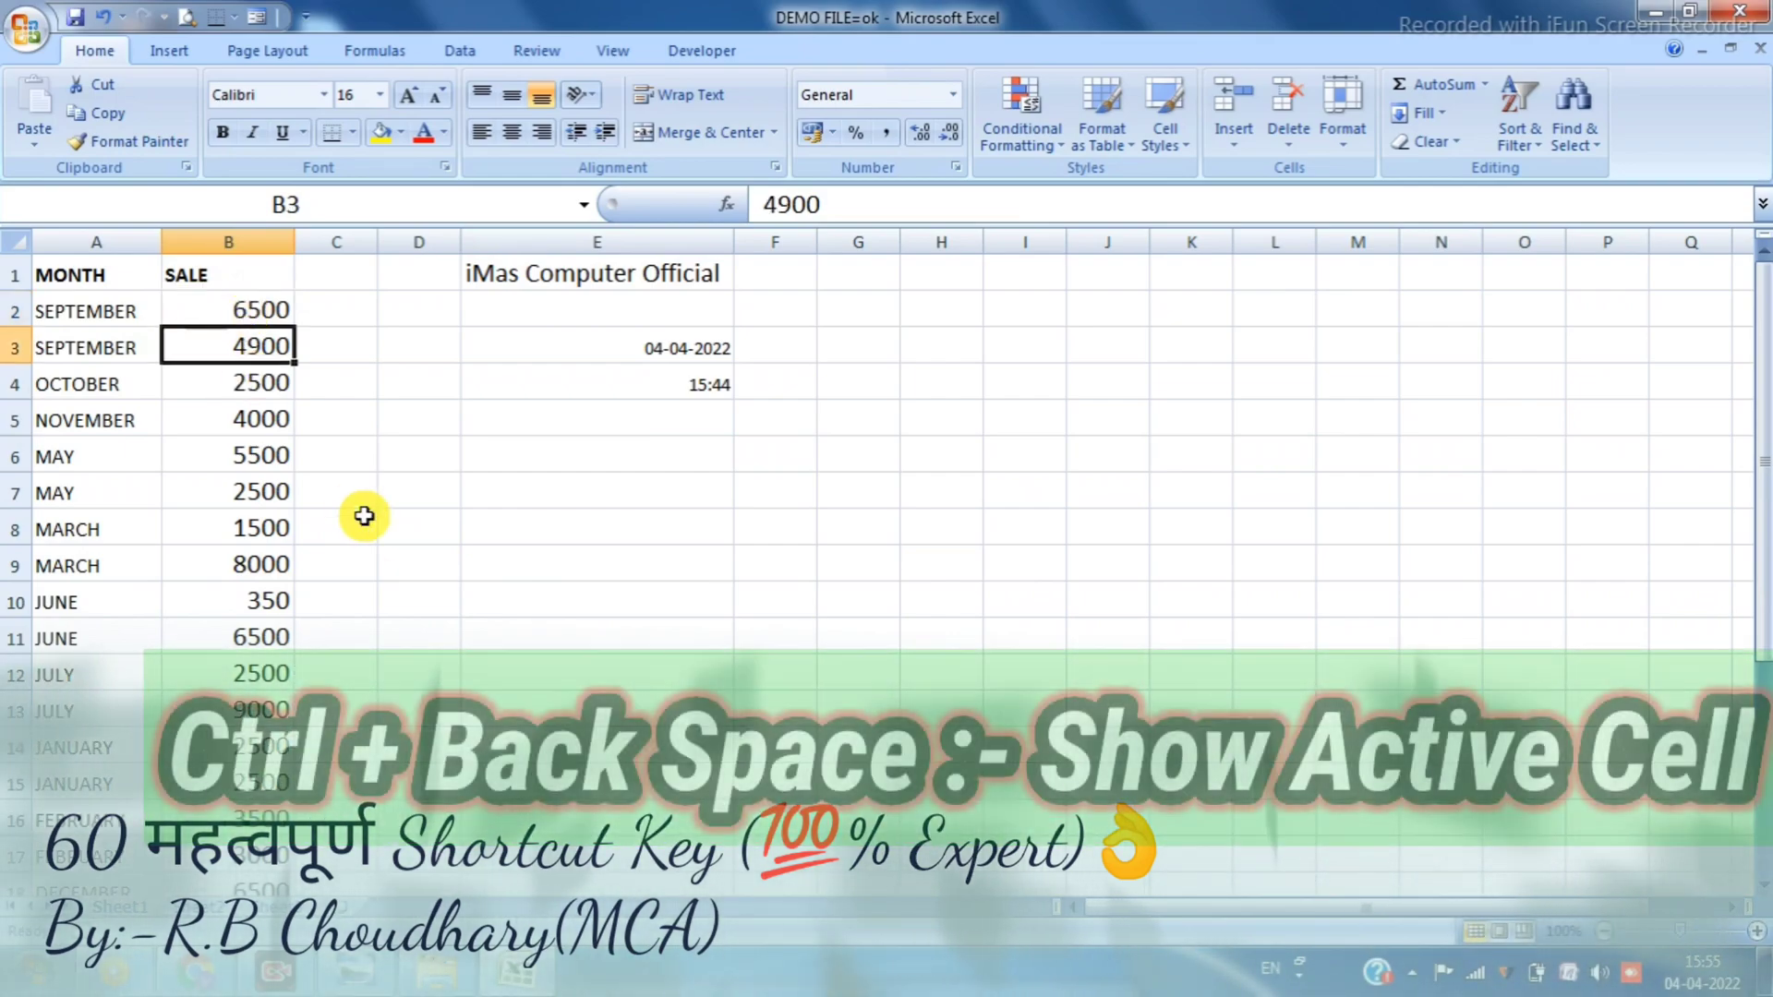
pyautogui.press('Up')
pyautogui.press('Up')
pyautogui.press('Up')
pyautogui.press('Up')
pyautogui.press('Up')
pyautogui.press('Up')
pyautogui.press('Up')
pyautogui.press('Up')
pyautogui.press('Up')
pyautogui.press('Up')
pyautogui.press('Up')
pyautogui.press('Up')
pyautogui.press('Up')
pyautogui.press('Up')
pyautogui.press('Up')
pyautogui.press('Up')
pyautogui.press('Up')
pyautogui.press('Up')
pyautogui.press('Up')
pyautogui.press('Up')
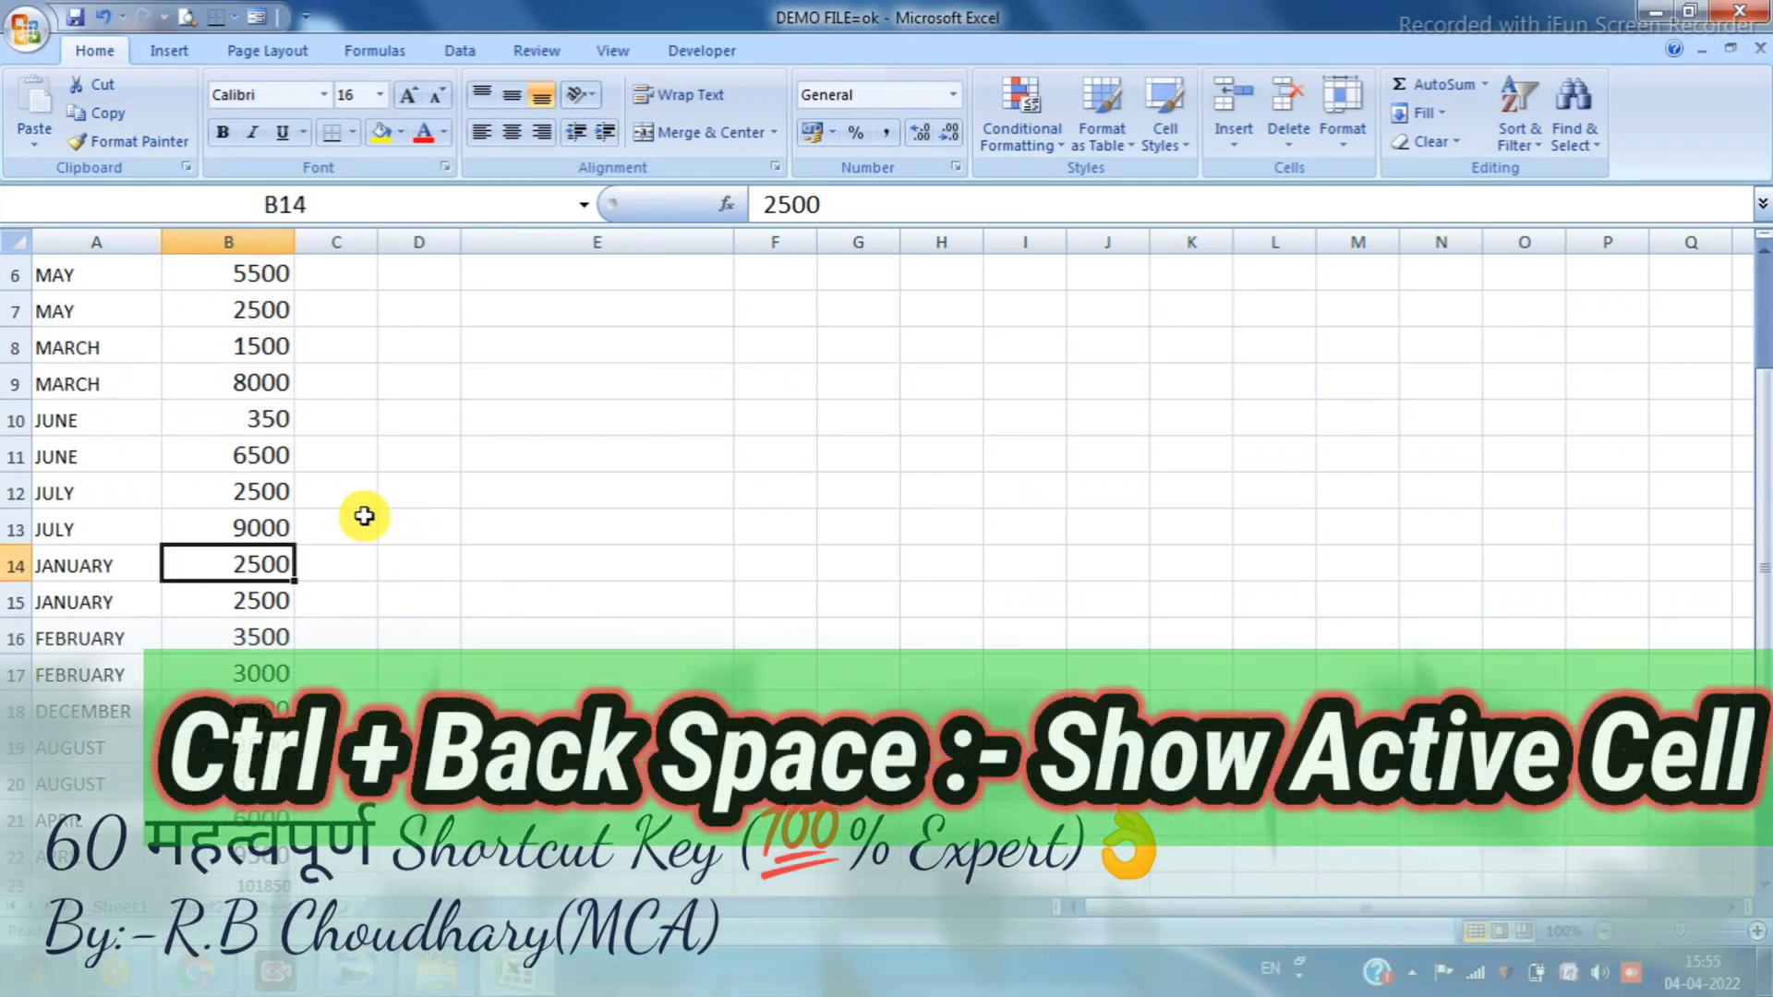
# Select cell B2, view the empty rows past row 115, and bring the view back to the active cell
pyautogui.click(265, 308)
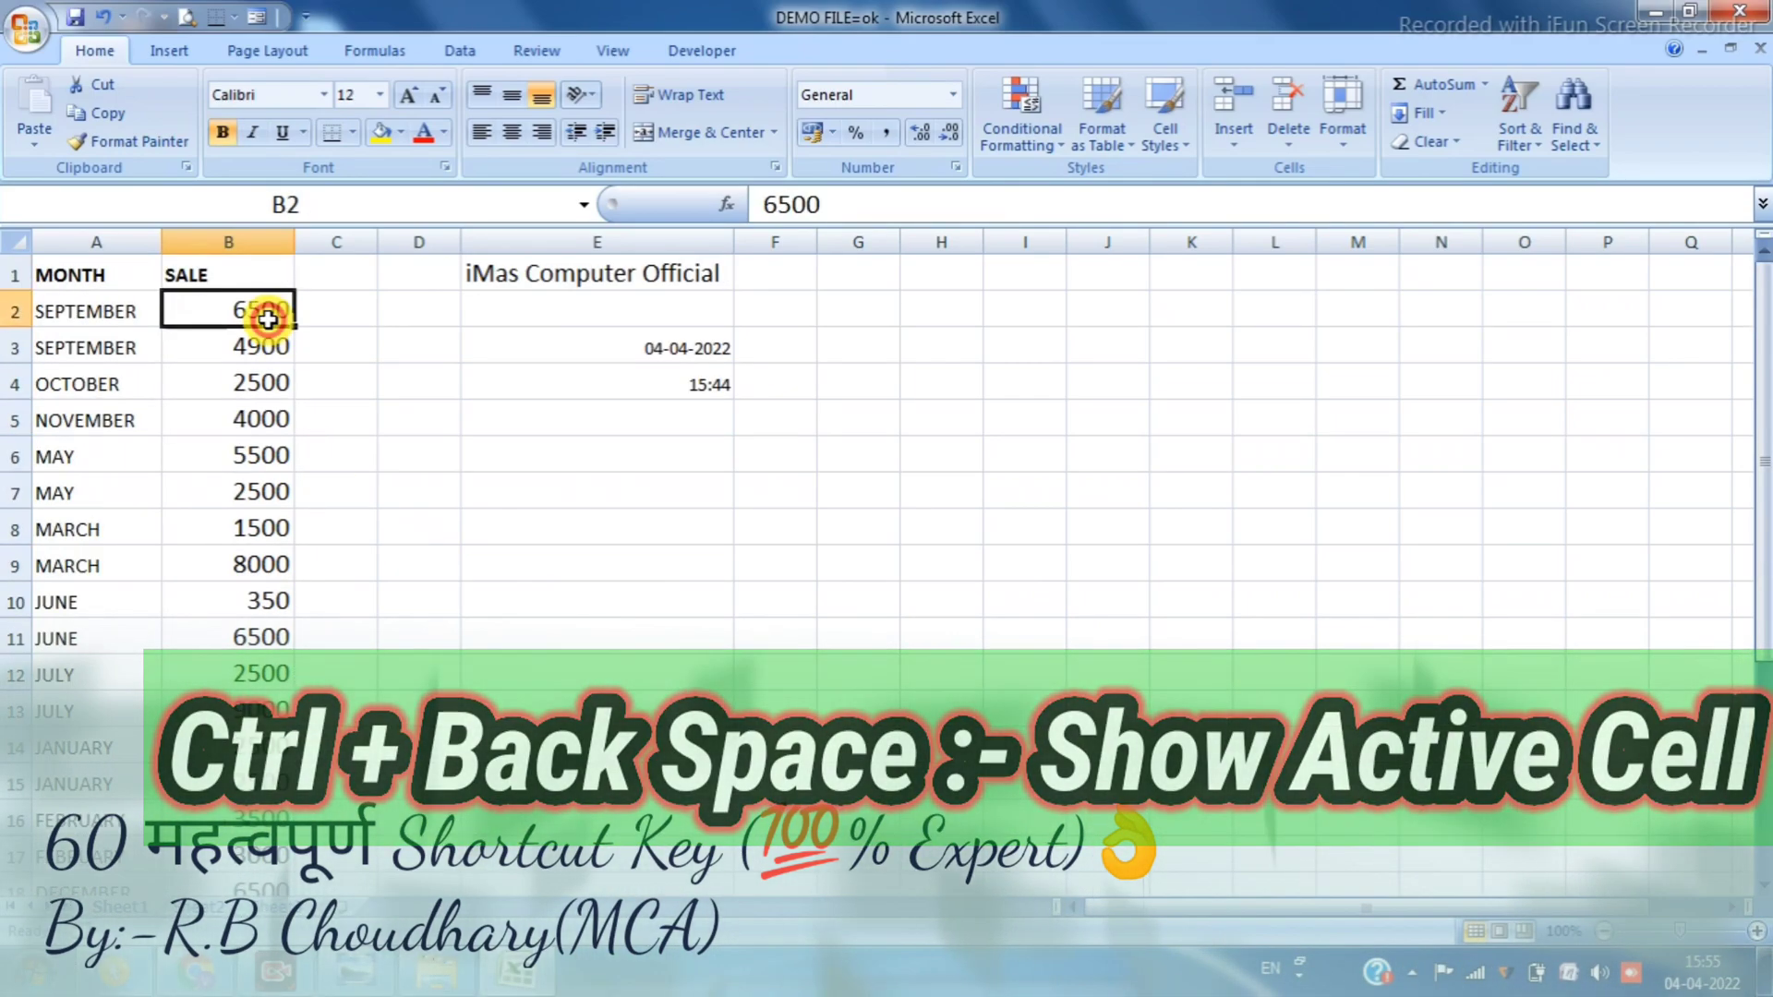
pyautogui.scroll(-5, 462, 572)
pyautogui.scroll(-20, 473, 586)
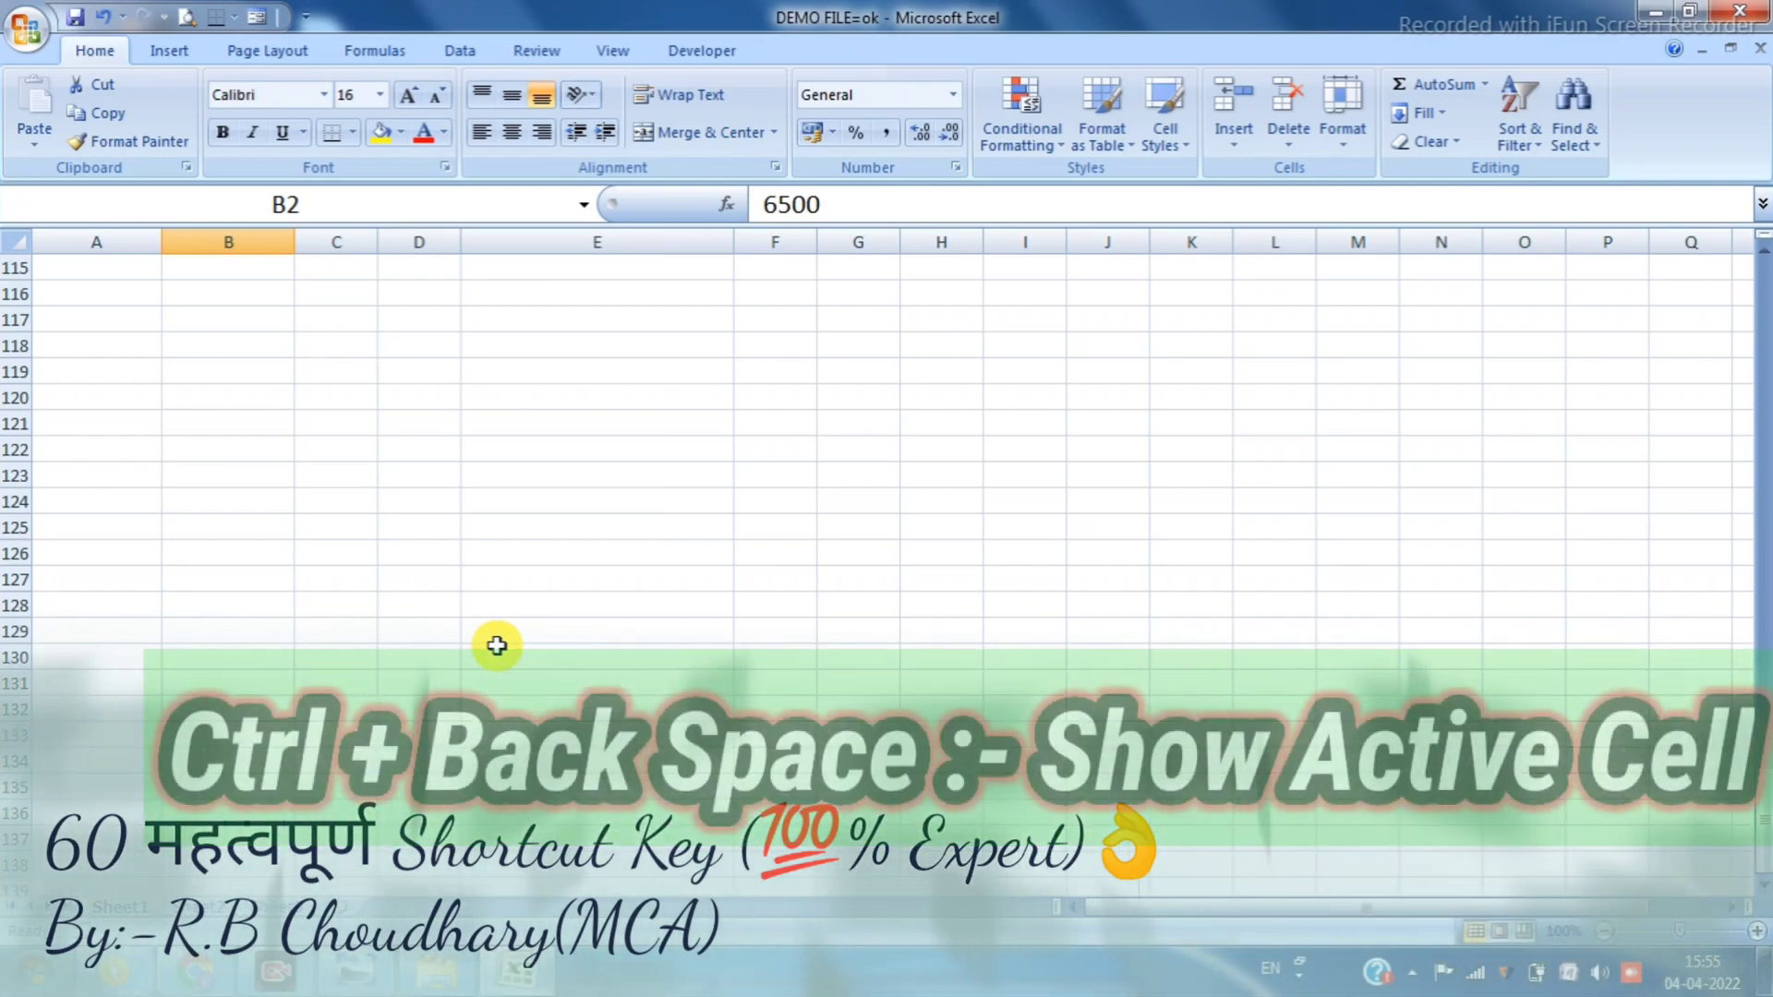
pyautogui.hotkey('ctrl', 'BackSpace')
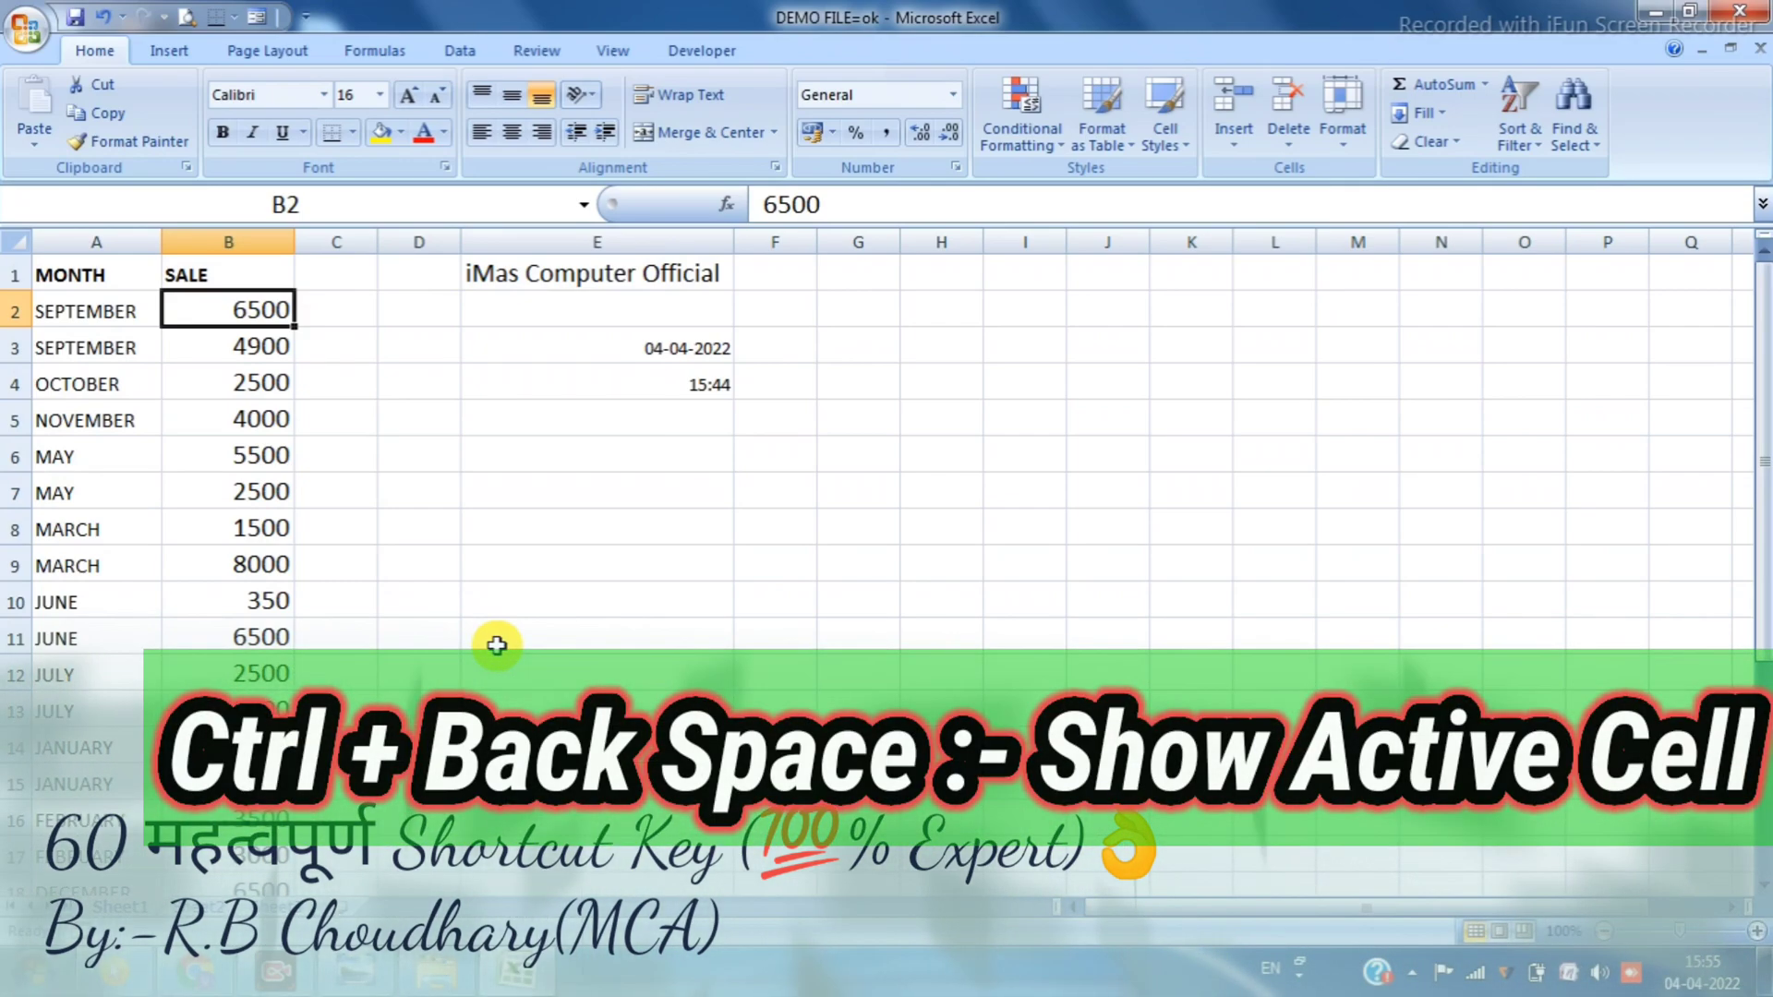
# Close the DEMO FILE=ok workbook without saving its changes and open the DEMO FILE workbook
pyautogui.click(408, 492)
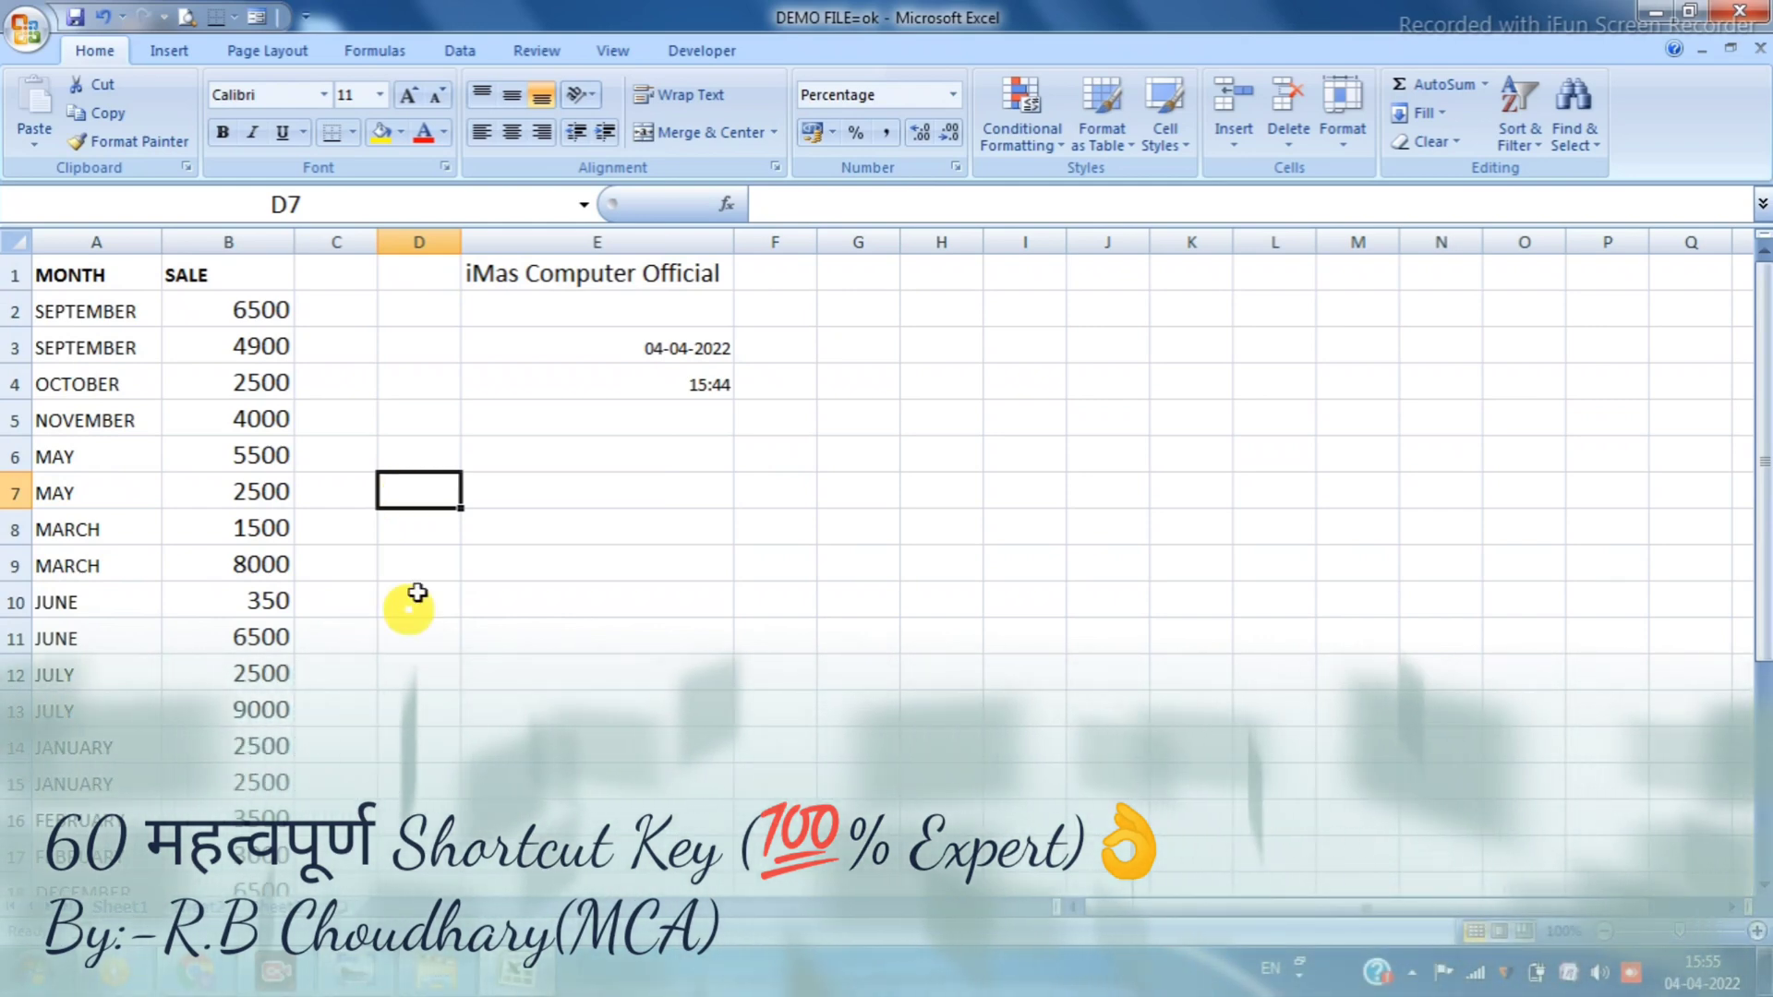
pyautogui.click(520, 552)
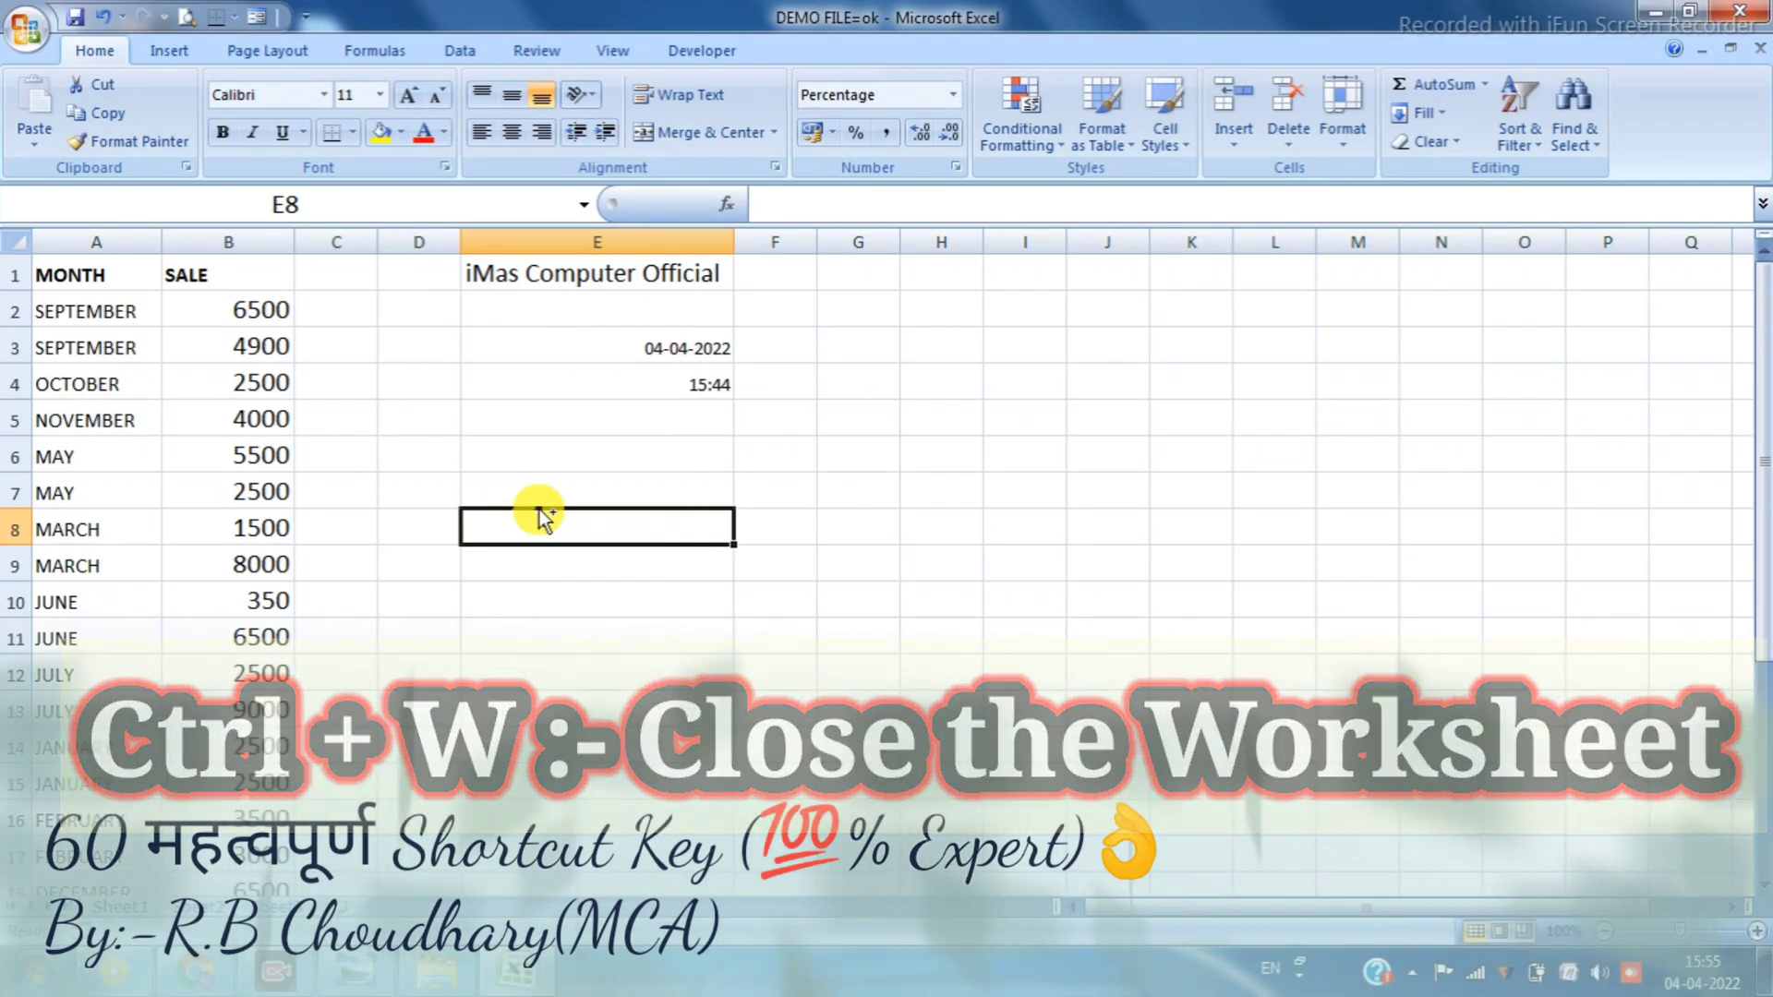
pyautogui.hotkey('ctrl', 'w')
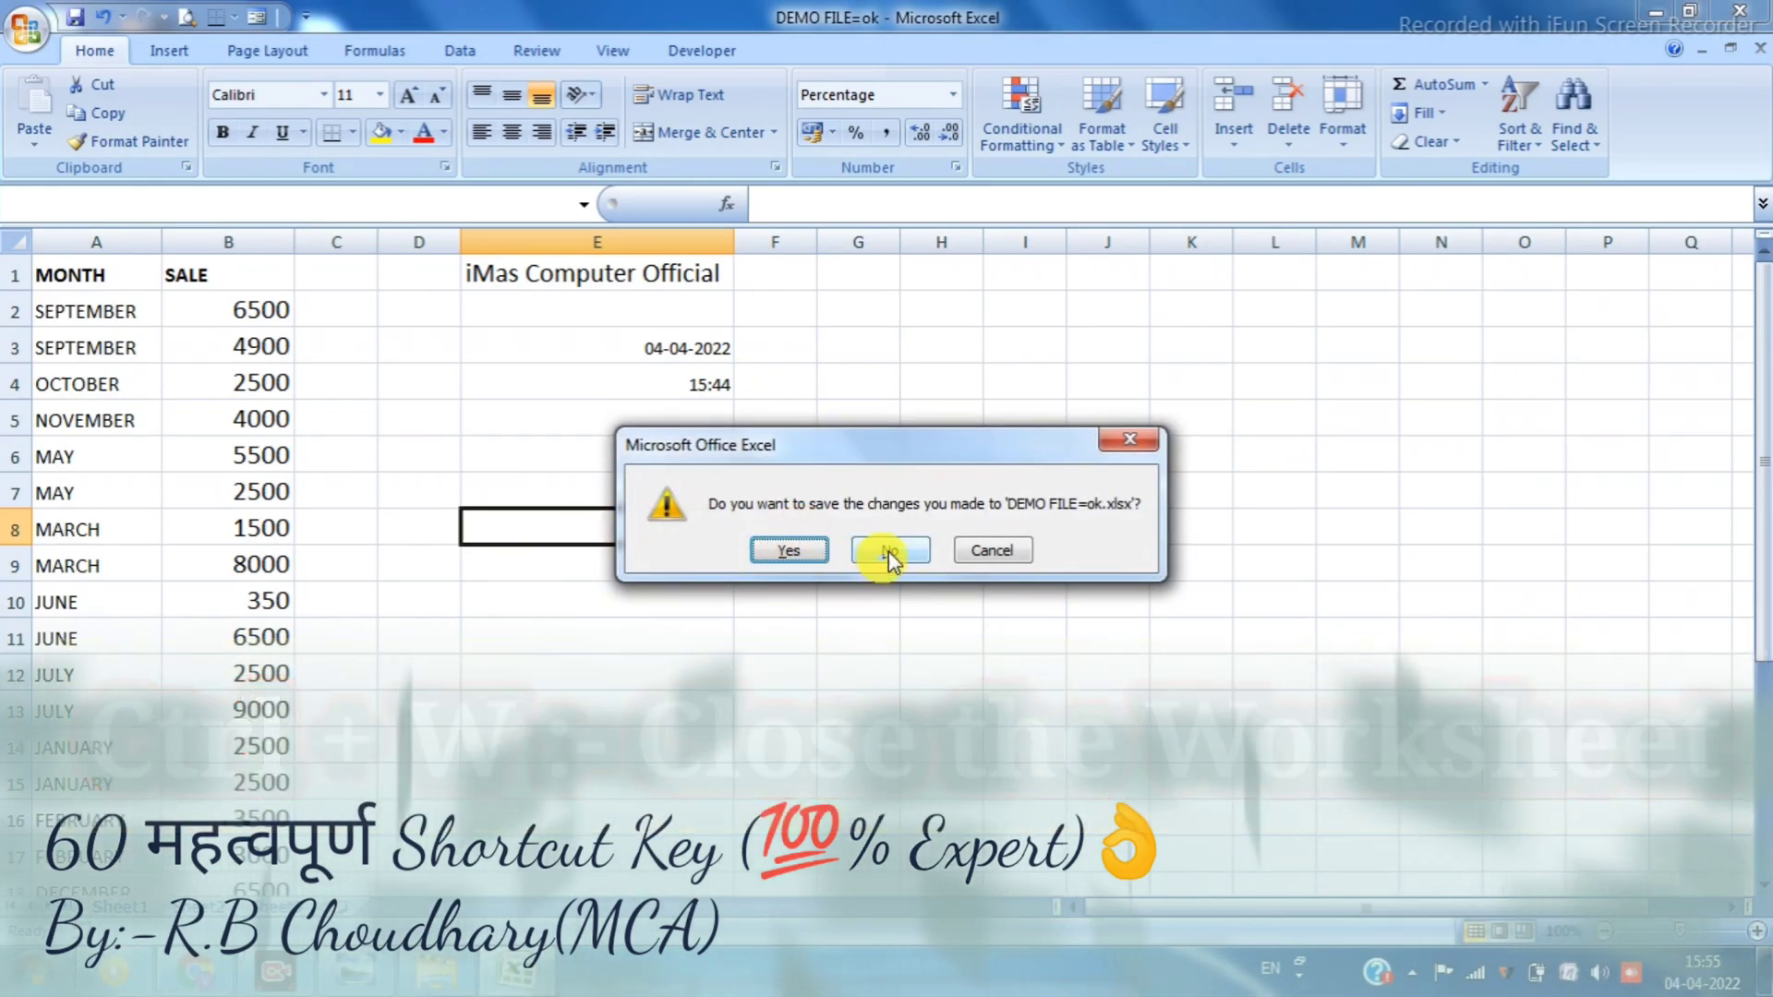
pyautogui.click(888, 551)
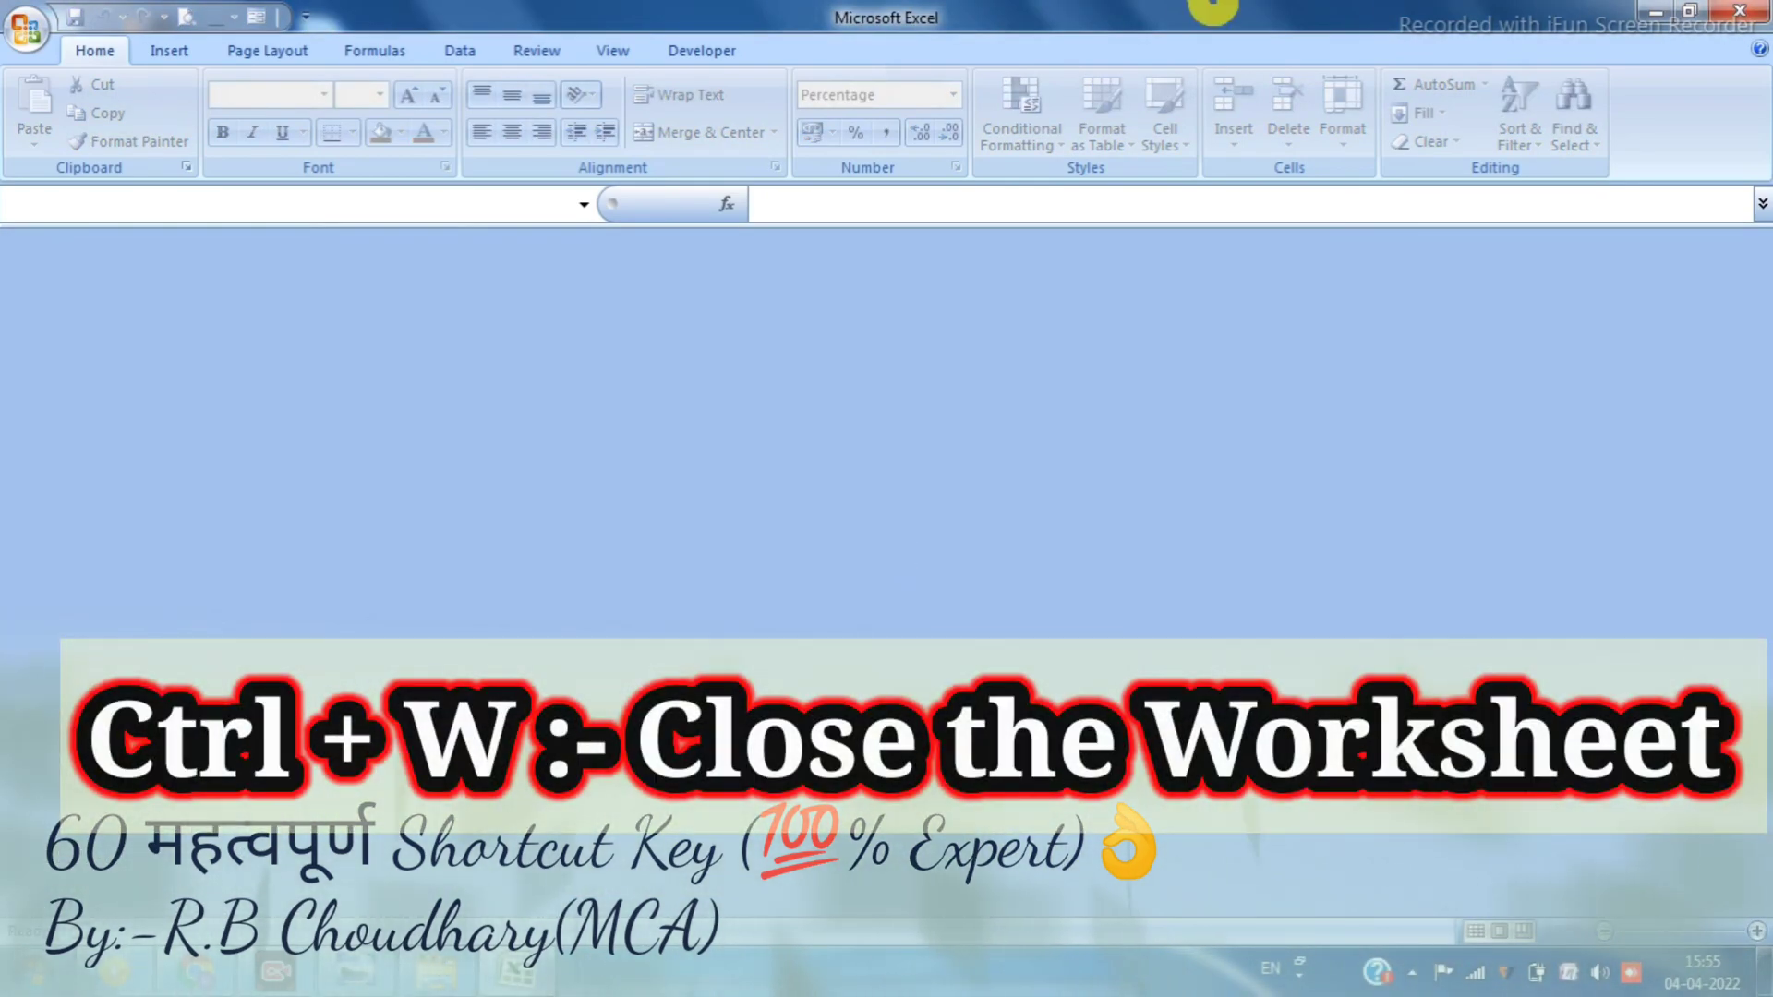
pyautogui.click(1740, 11)
pyautogui.click(620, 540)
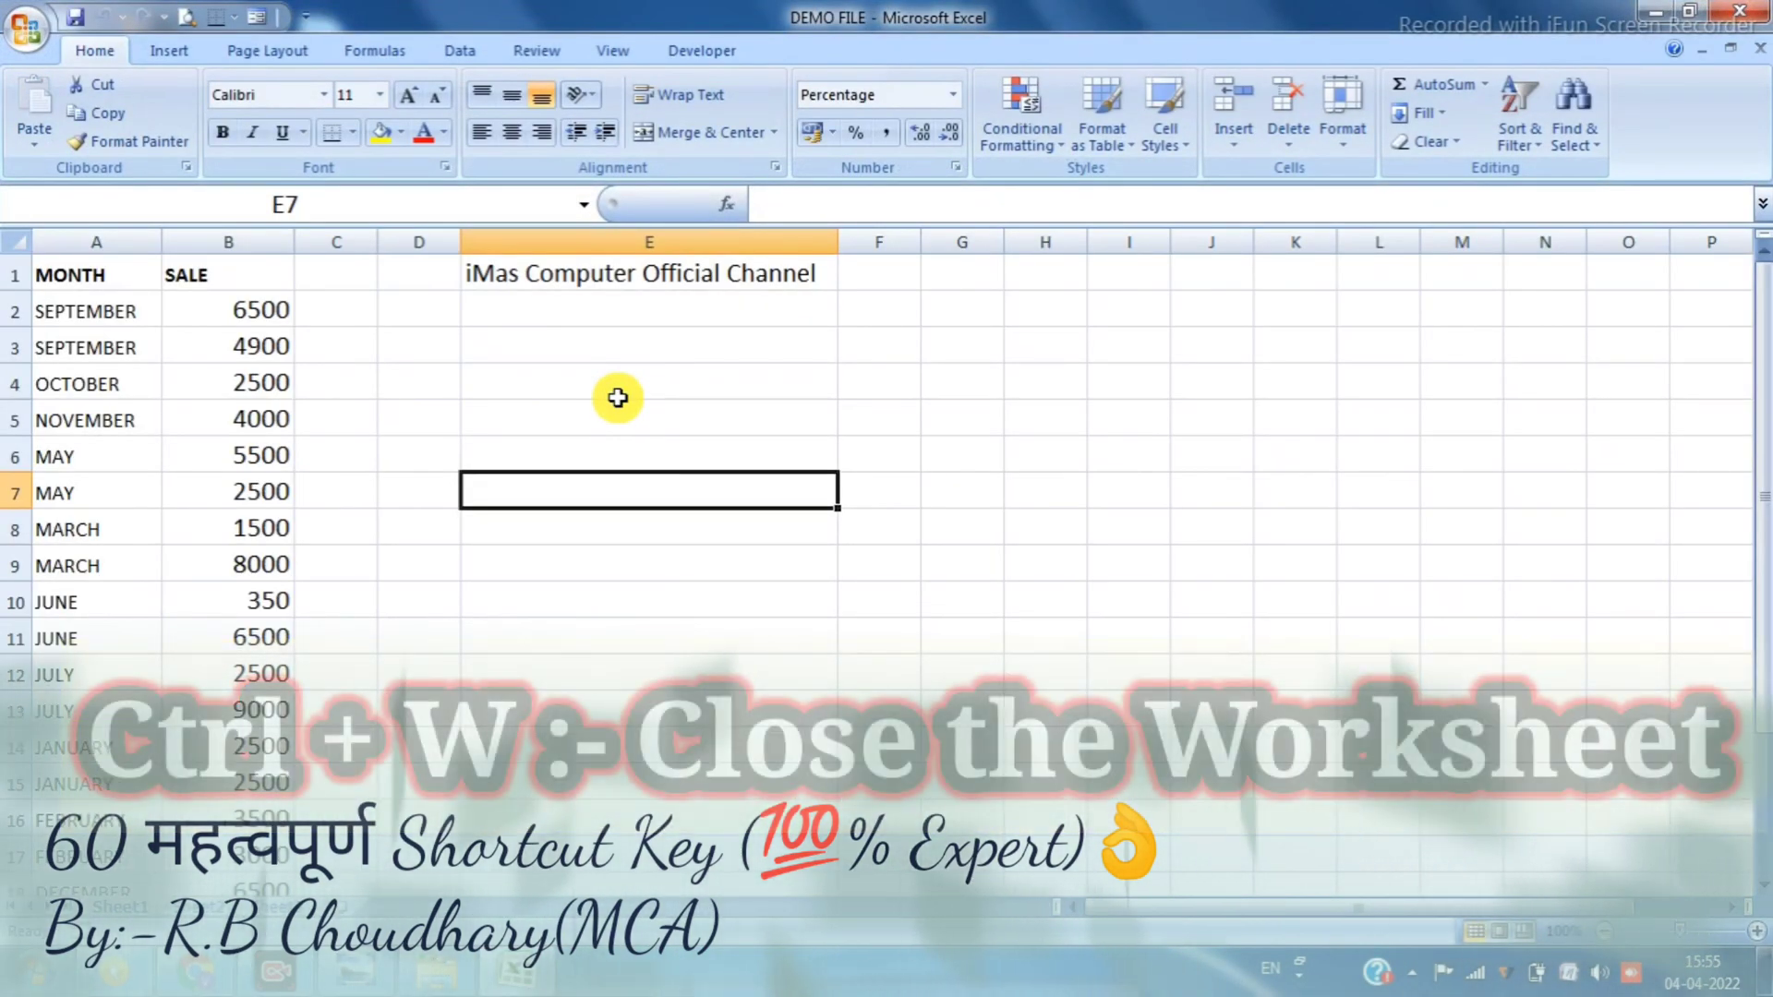
pyautogui.click(574, 417)
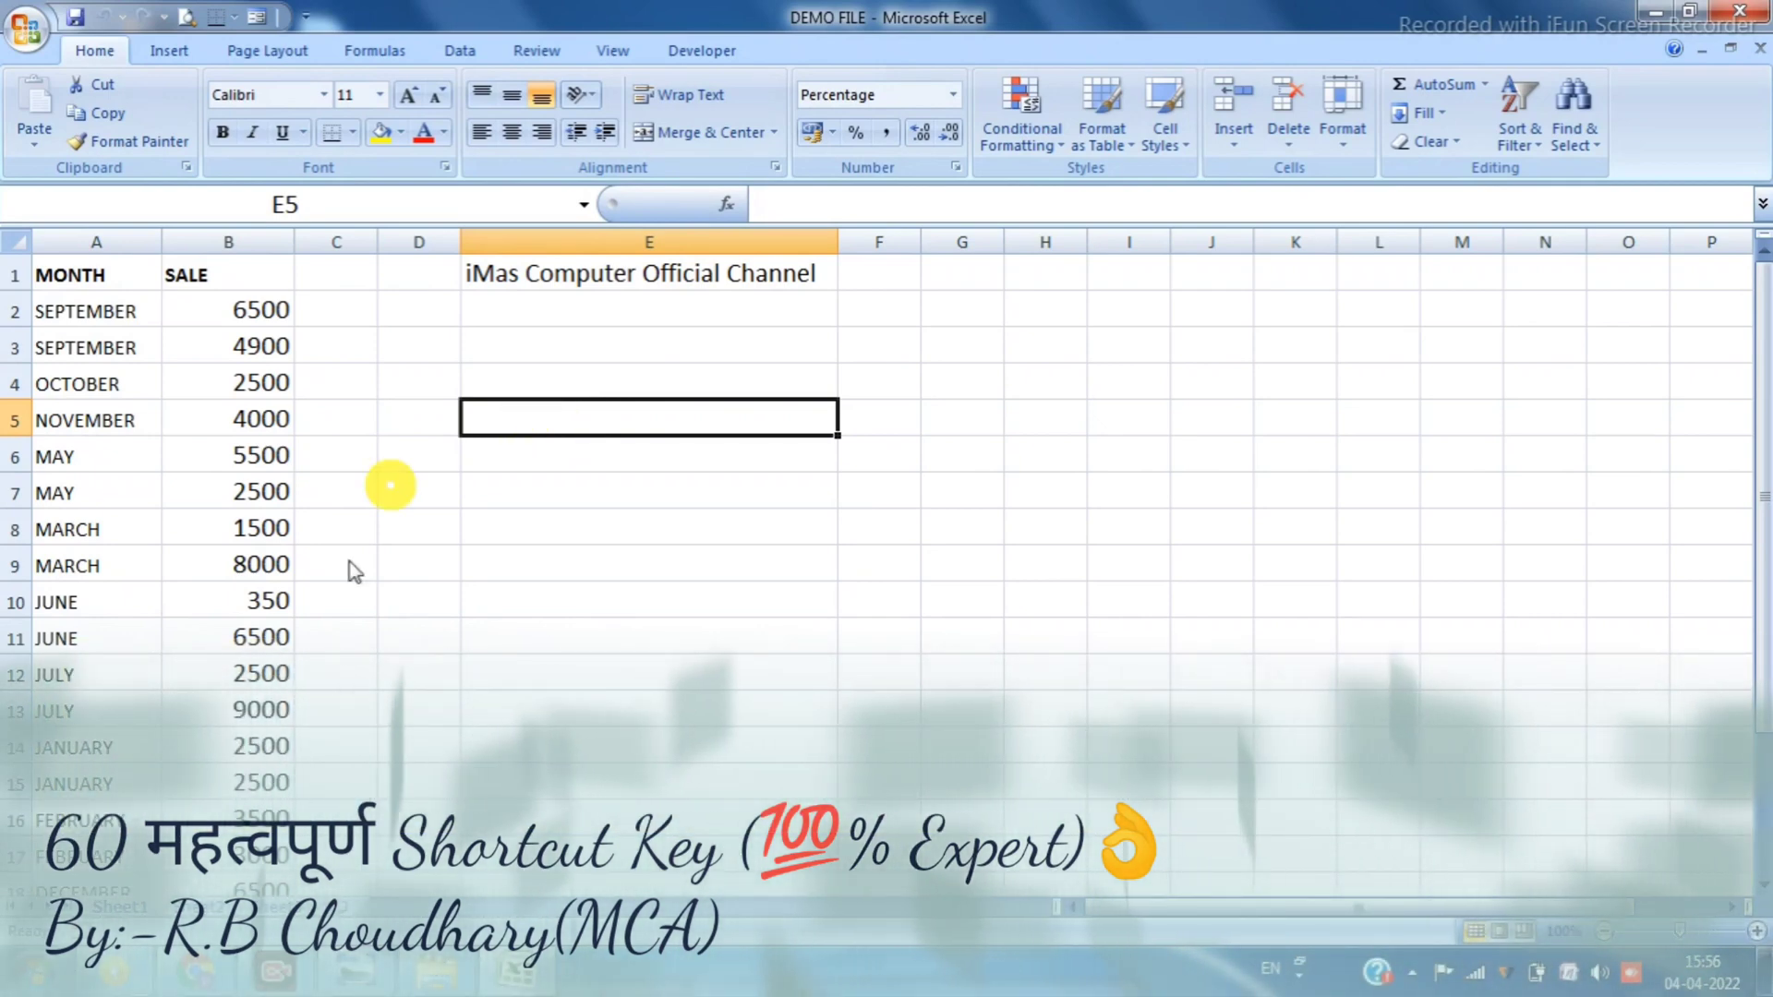
pyautogui.click(576, 492)
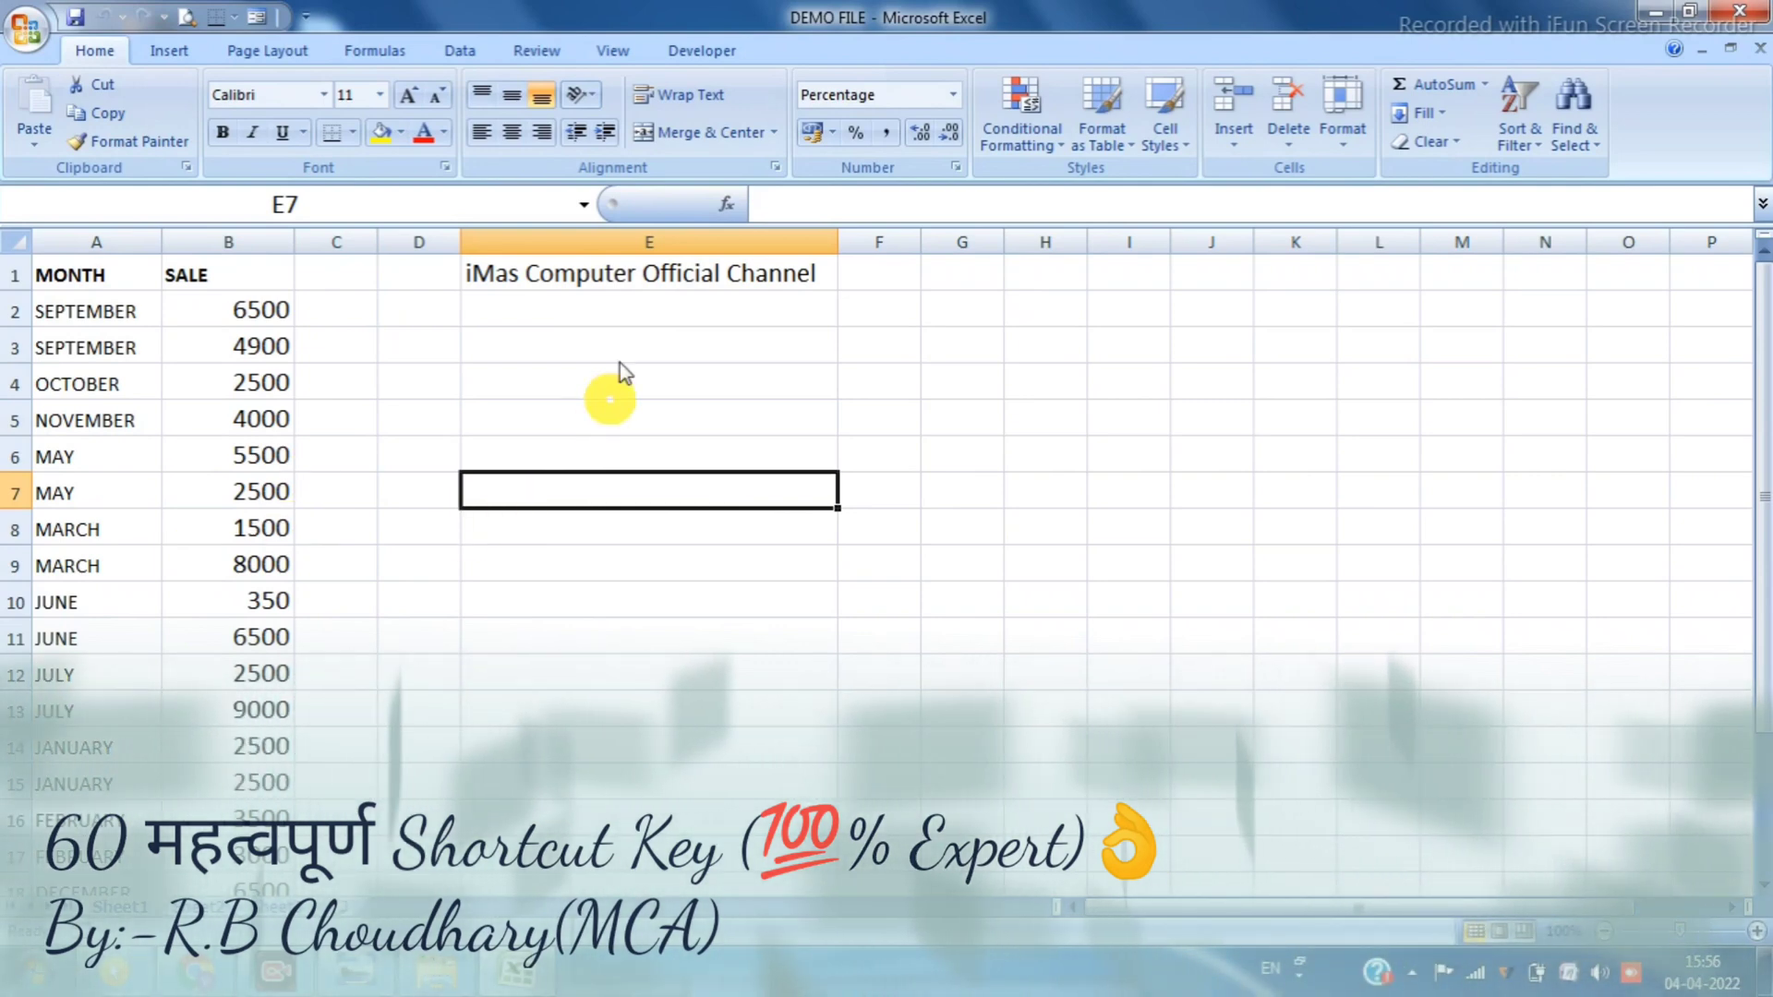
pyautogui.click(594, 277)
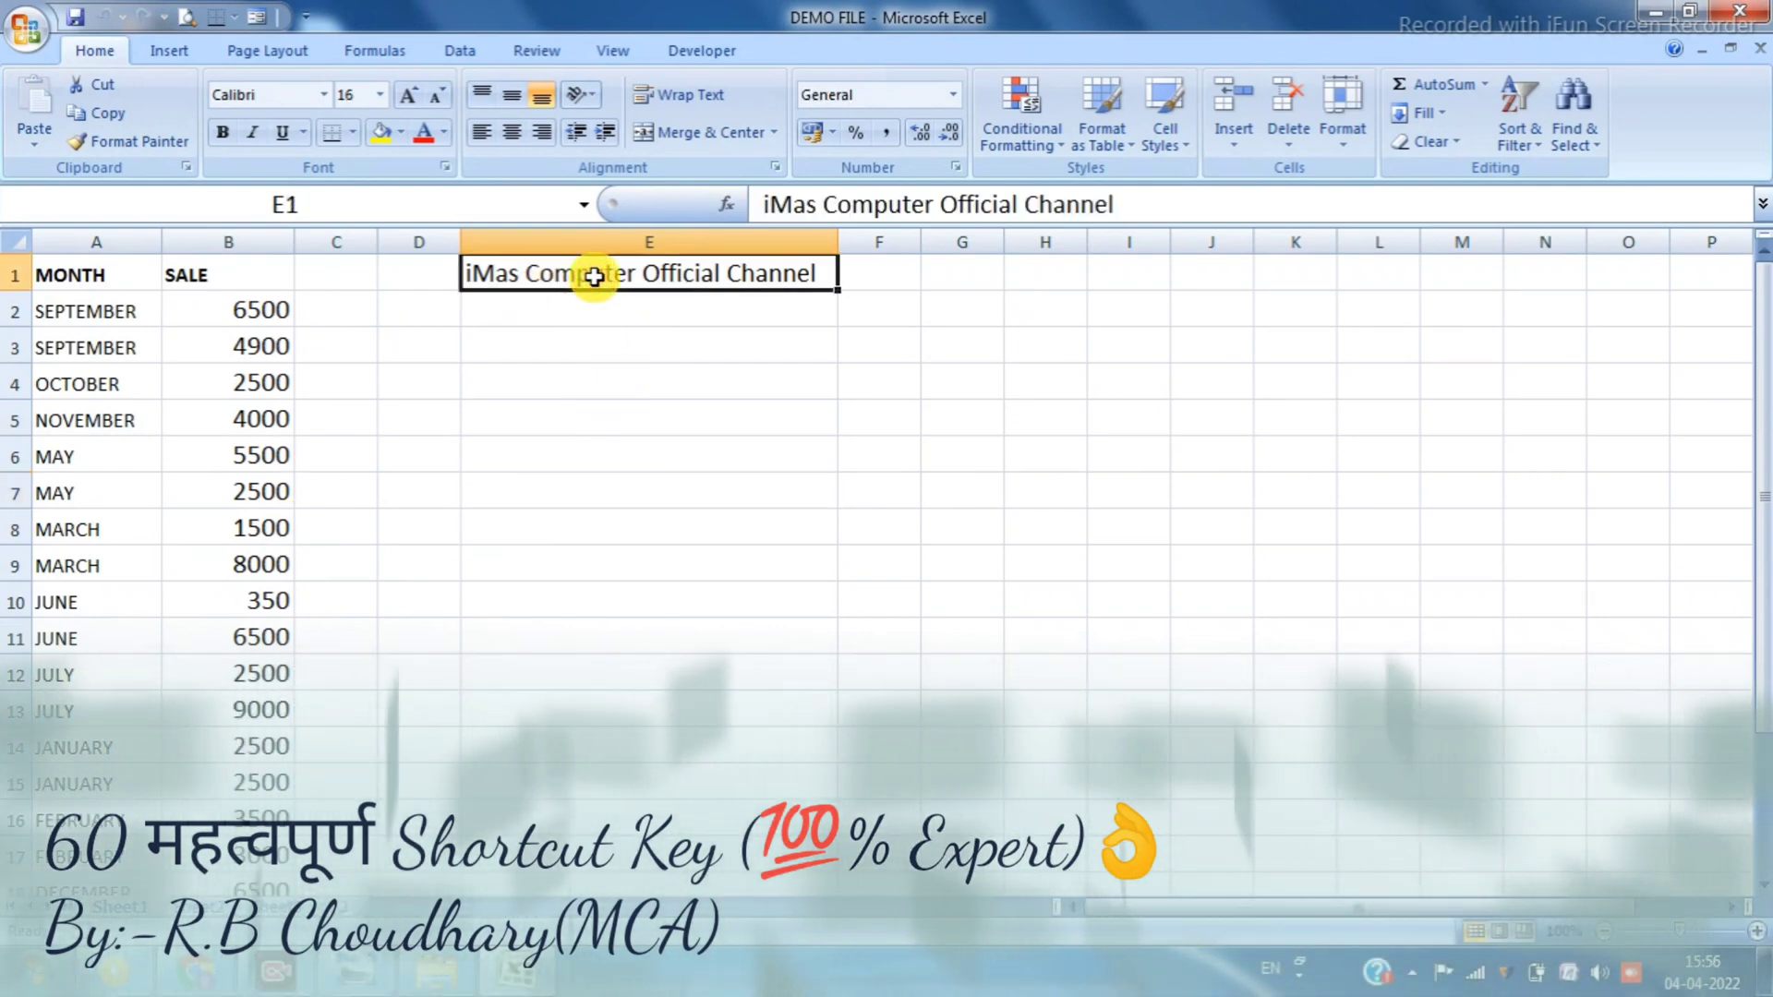
pyautogui.click(606, 445)
pyautogui.hotkey('ctrl', 'shift', '5')
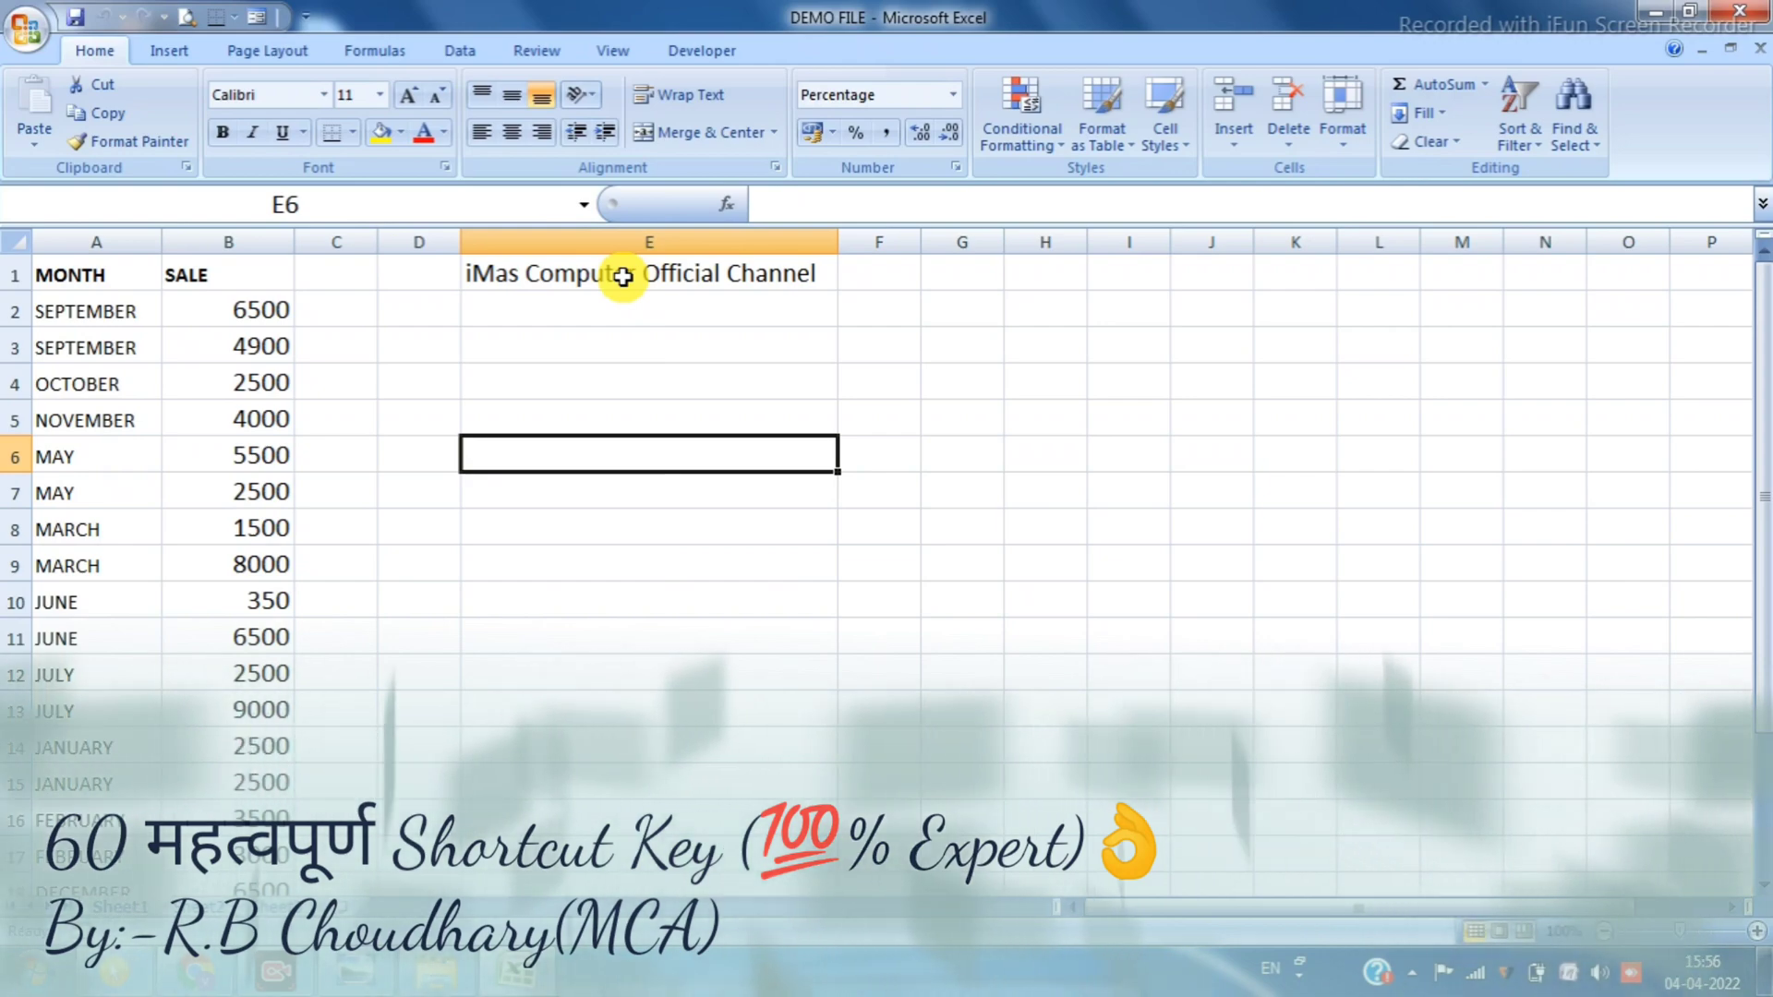
# Select cell E1, switch to Chrome, and copy the web address of the iMas Computer Official YouTube channel
pyautogui.click(624, 278)
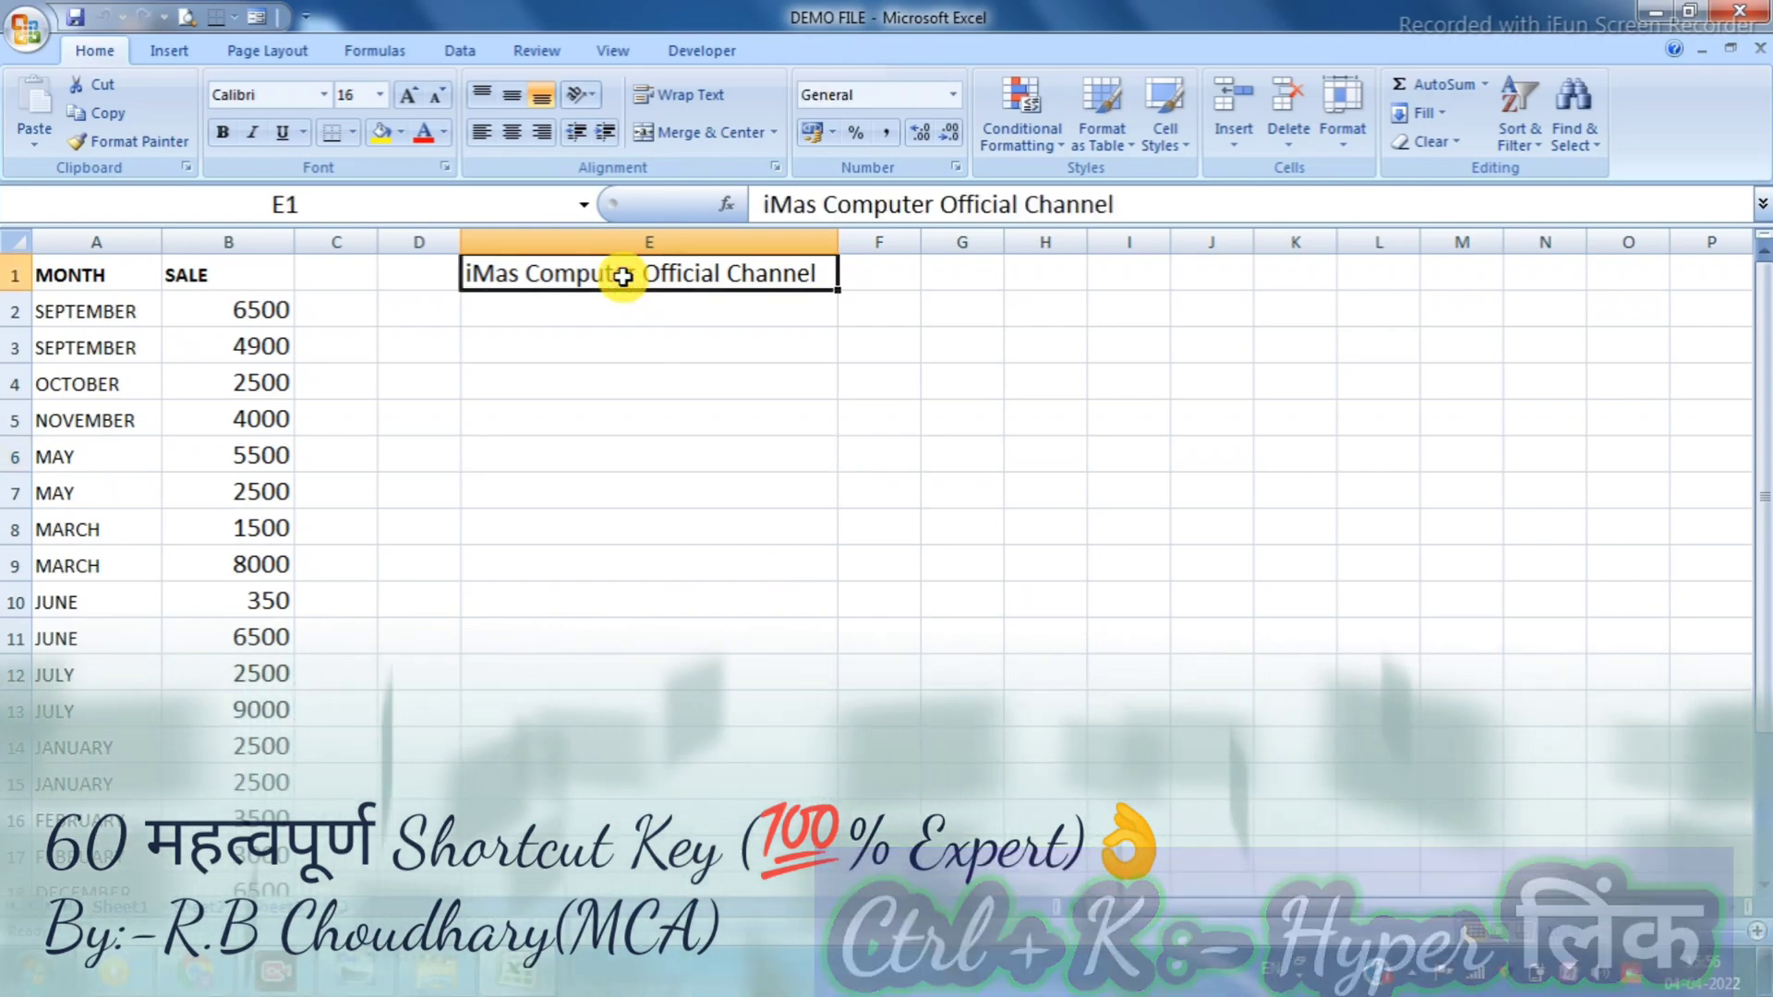
pyautogui.hotkey('ctrl', 'k')
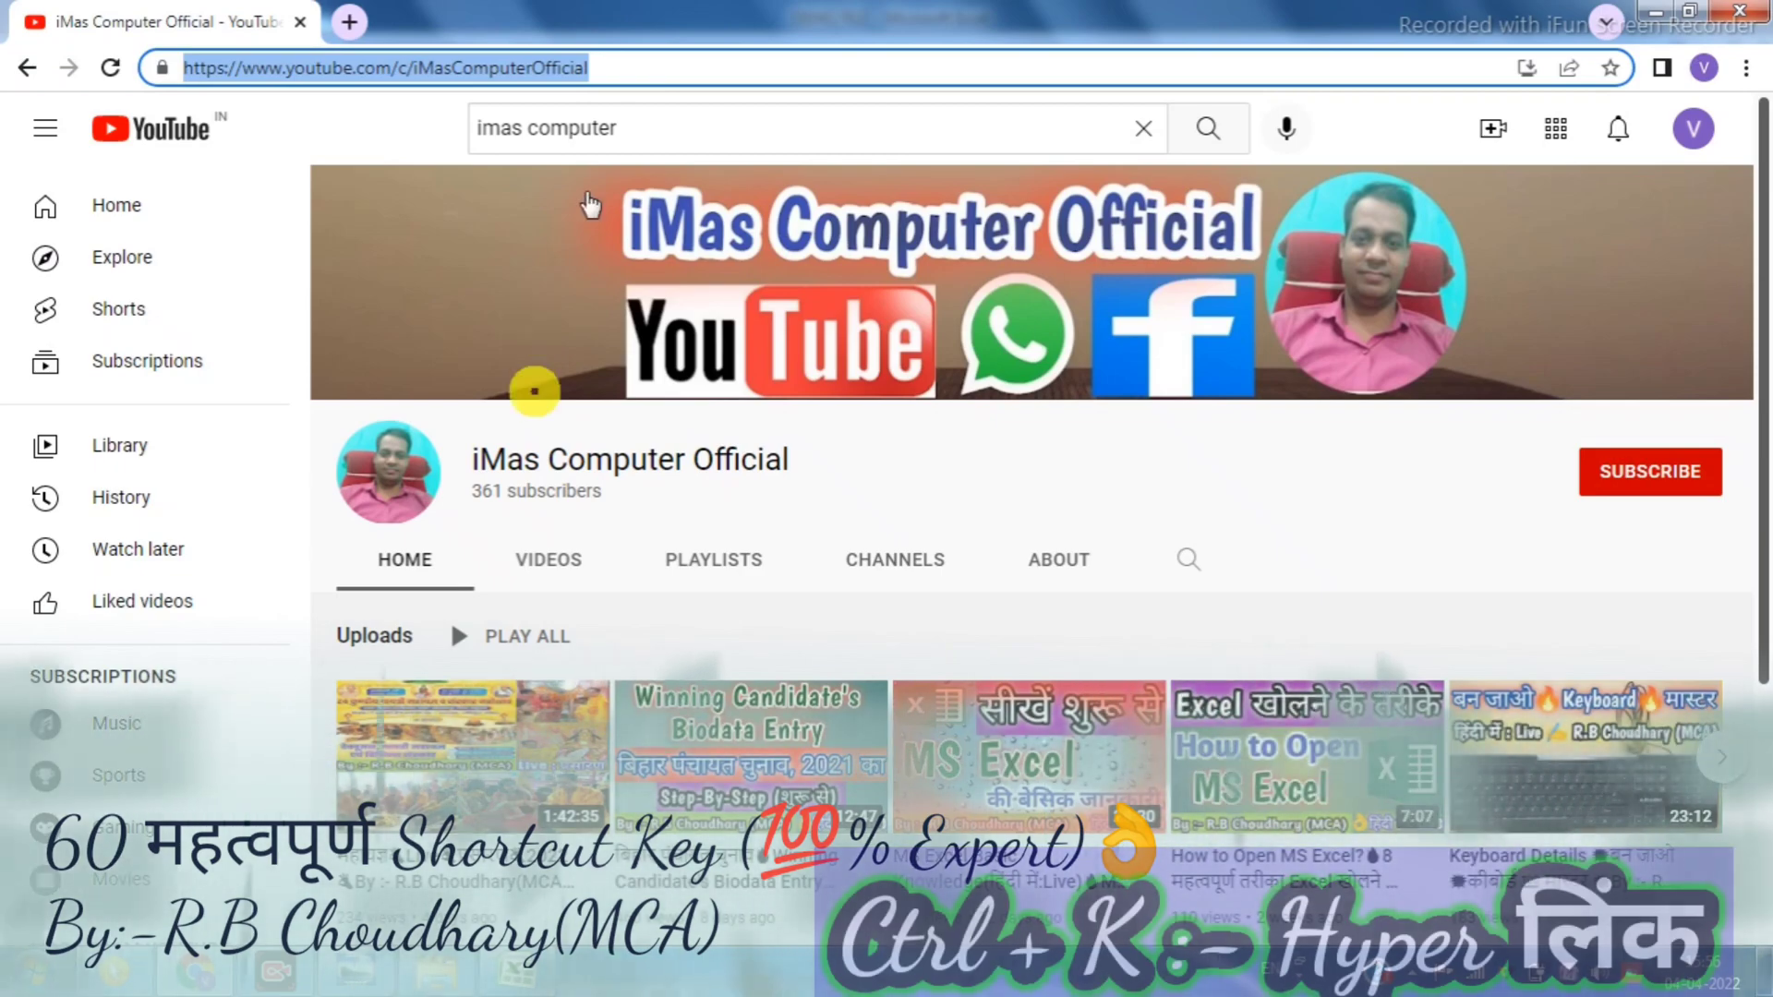
pyautogui.click(767, 64)
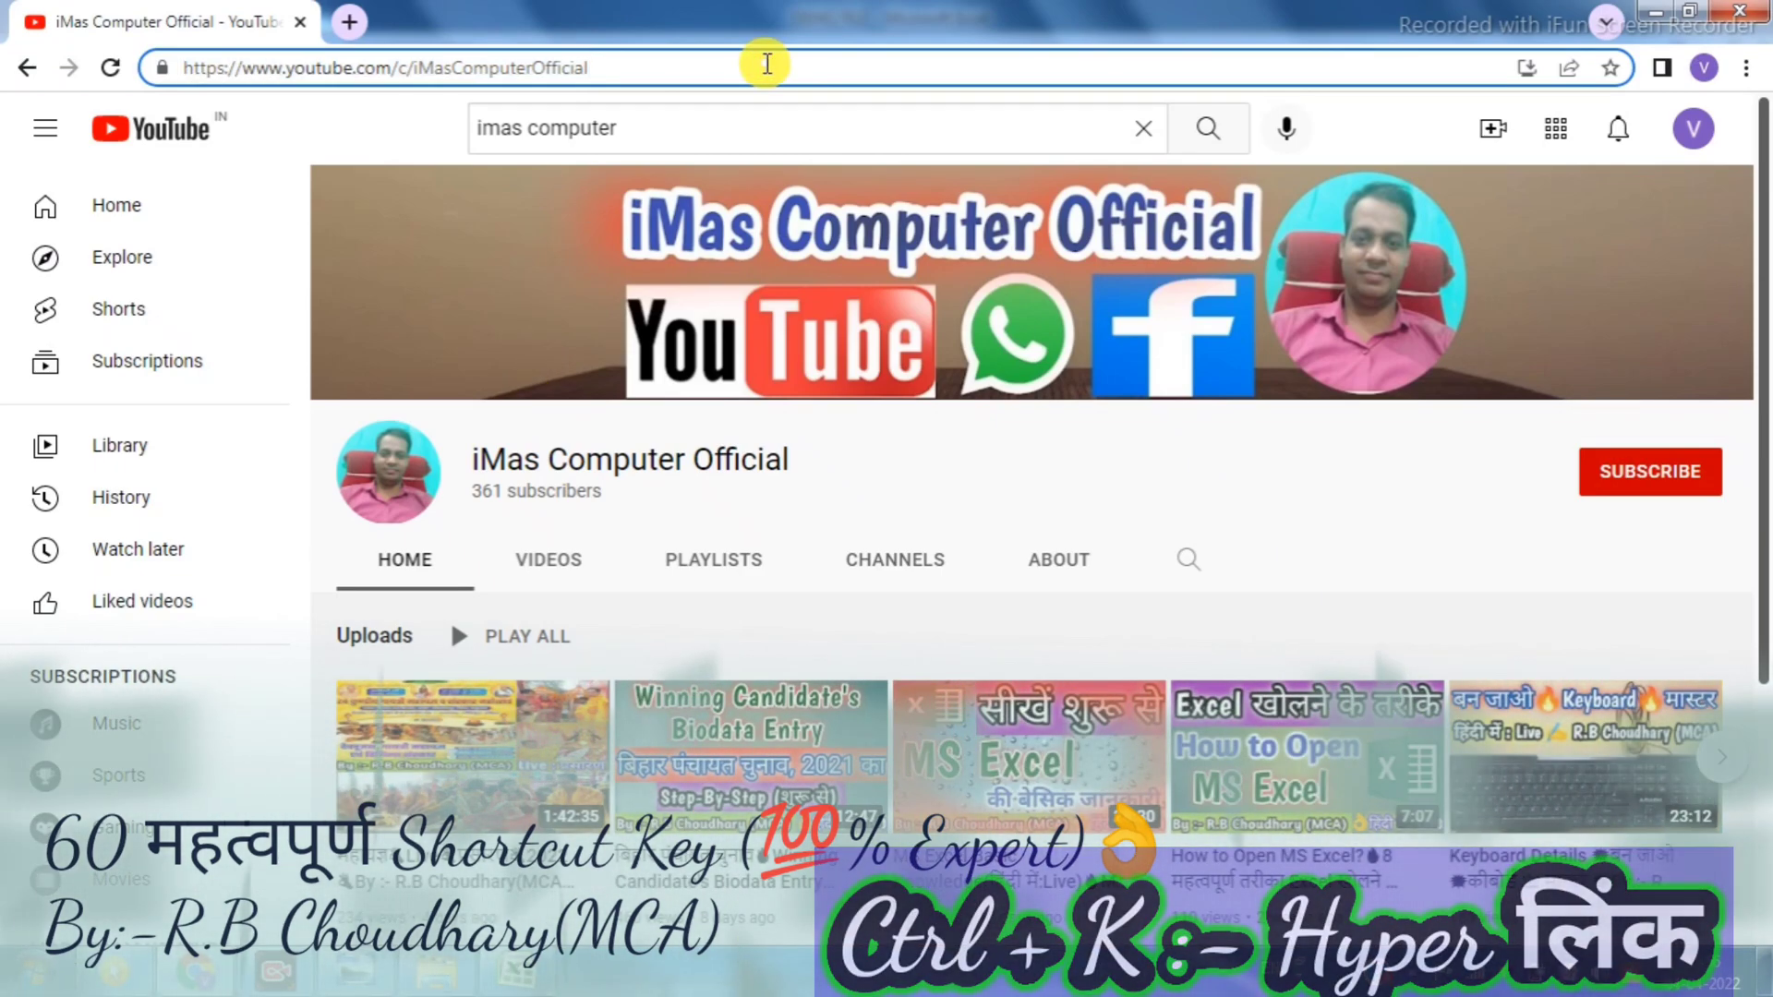
pyautogui.press('Return')
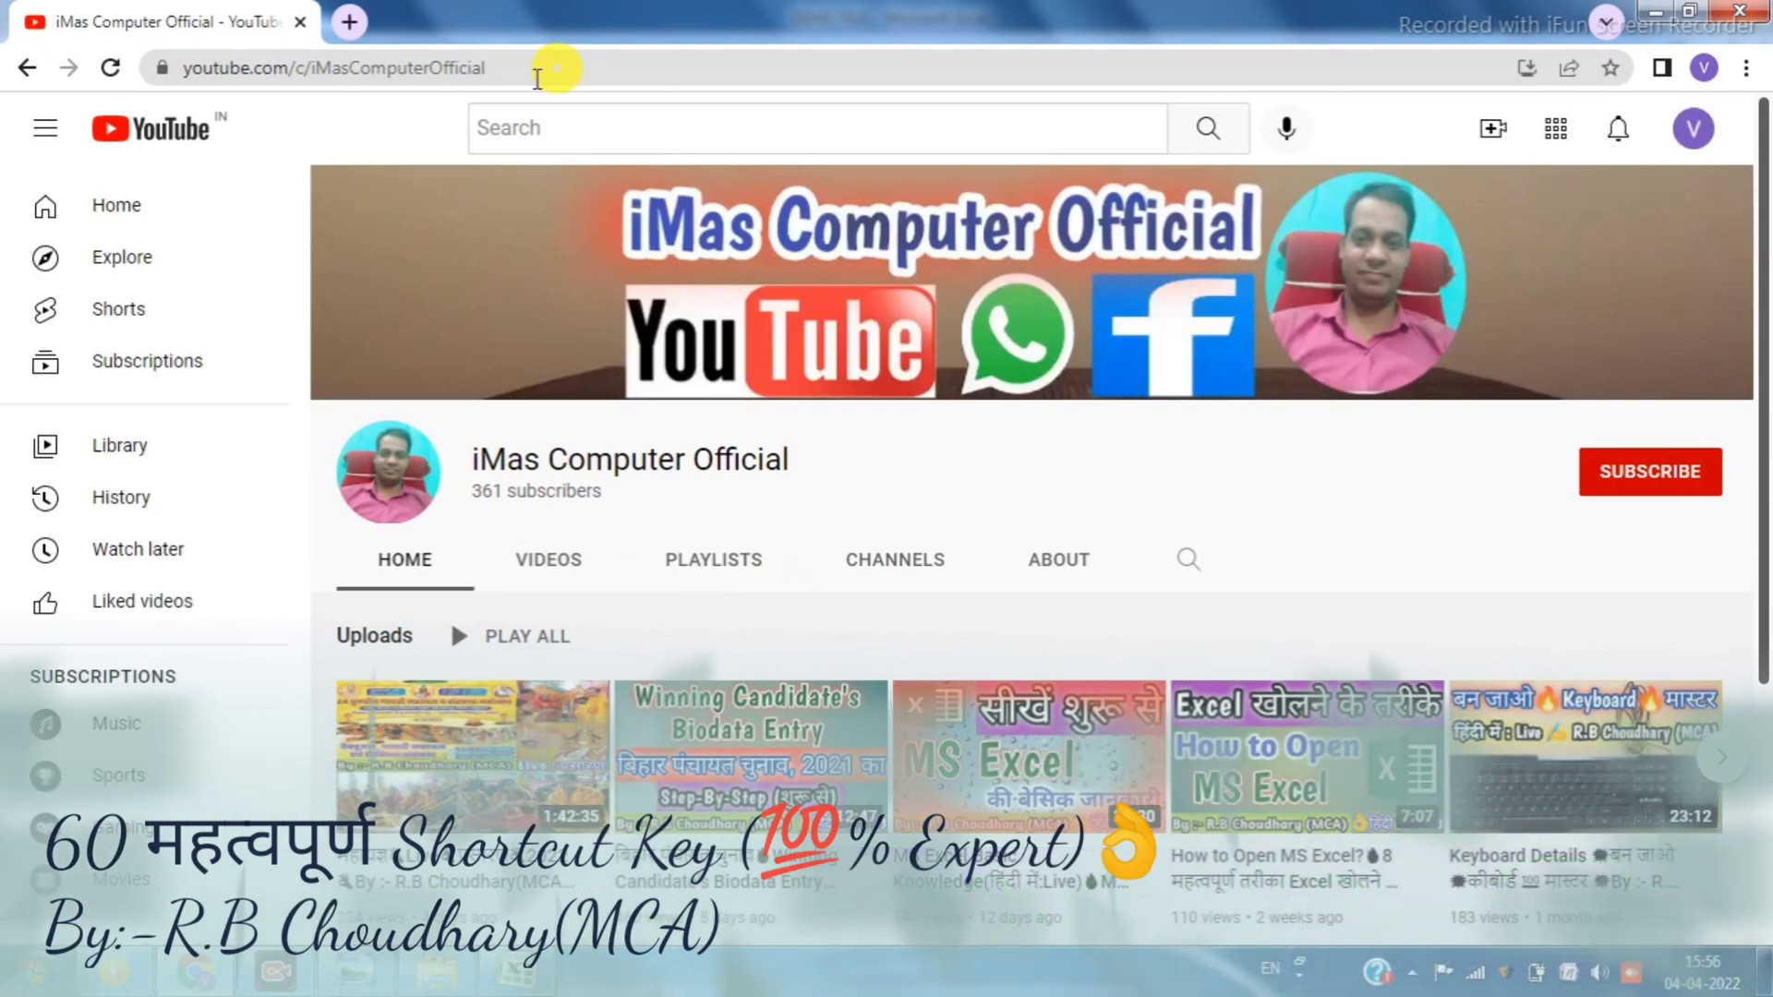
pyautogui.click(532, 69)
pyautogui.hotkey('ctrl', 'c')
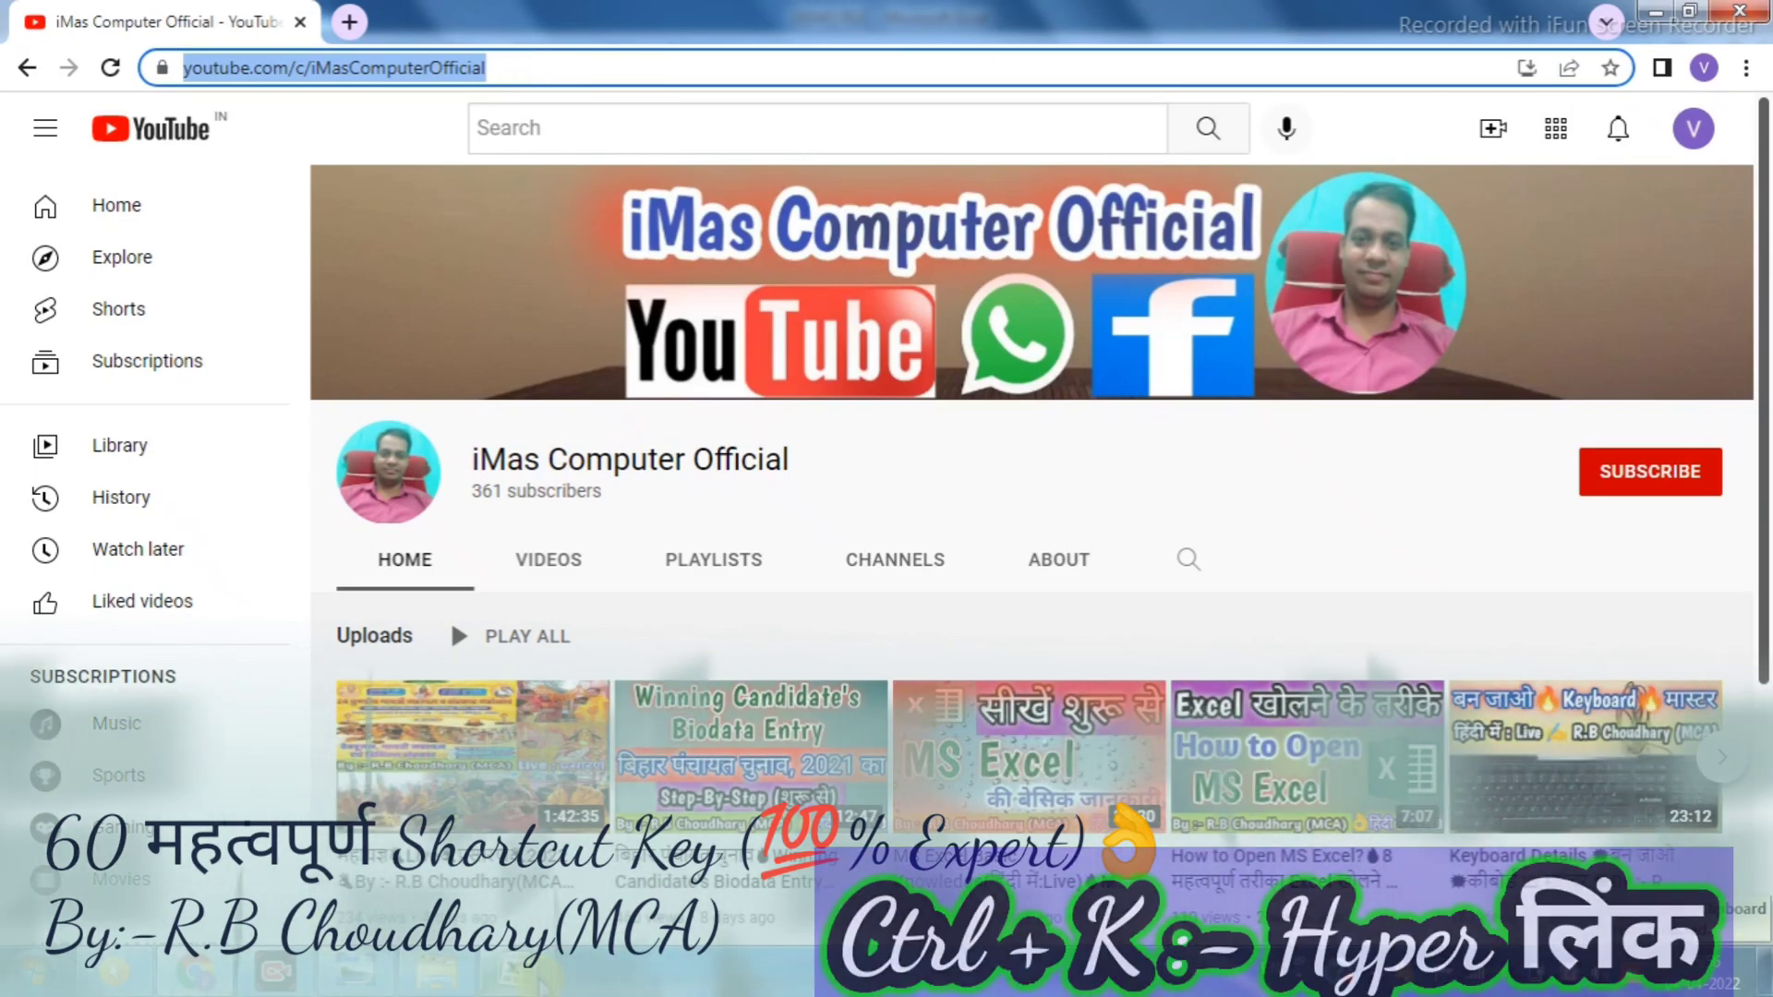
pyautogui.hotkey('alt', 'Tab')
pyautogui.hotkey('ctrl', 'k')
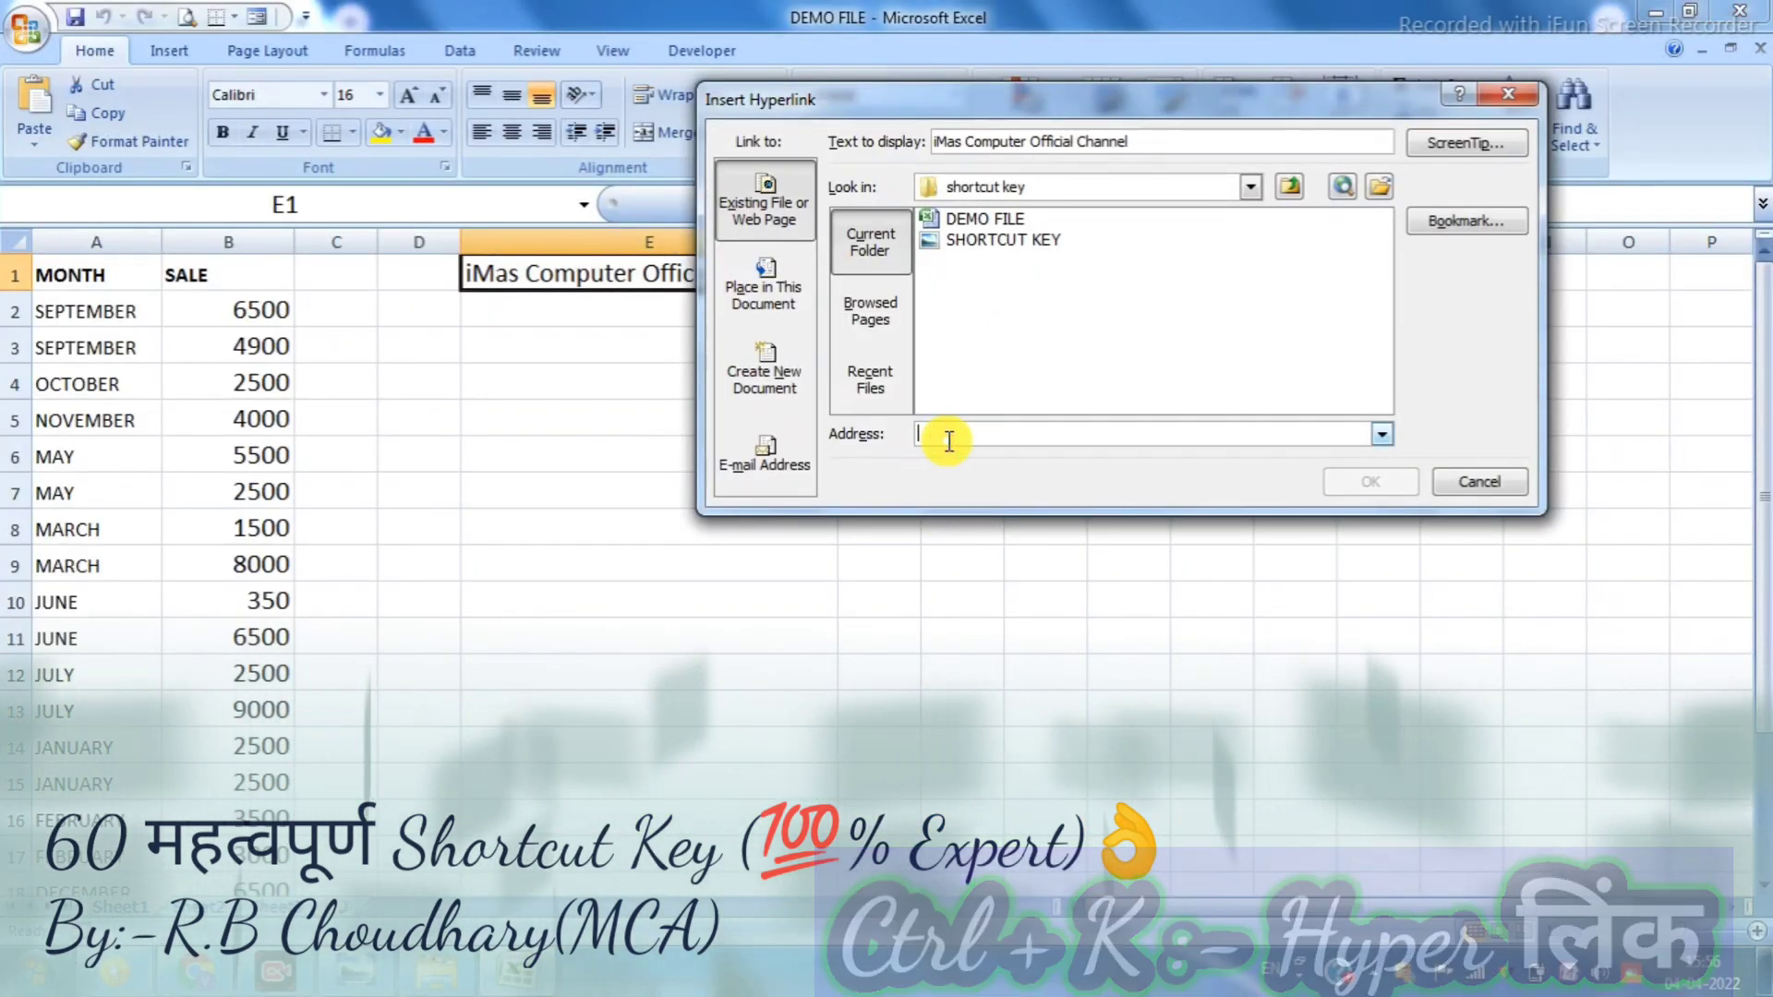
pyautogui.hotkey('ctrl', 'v')
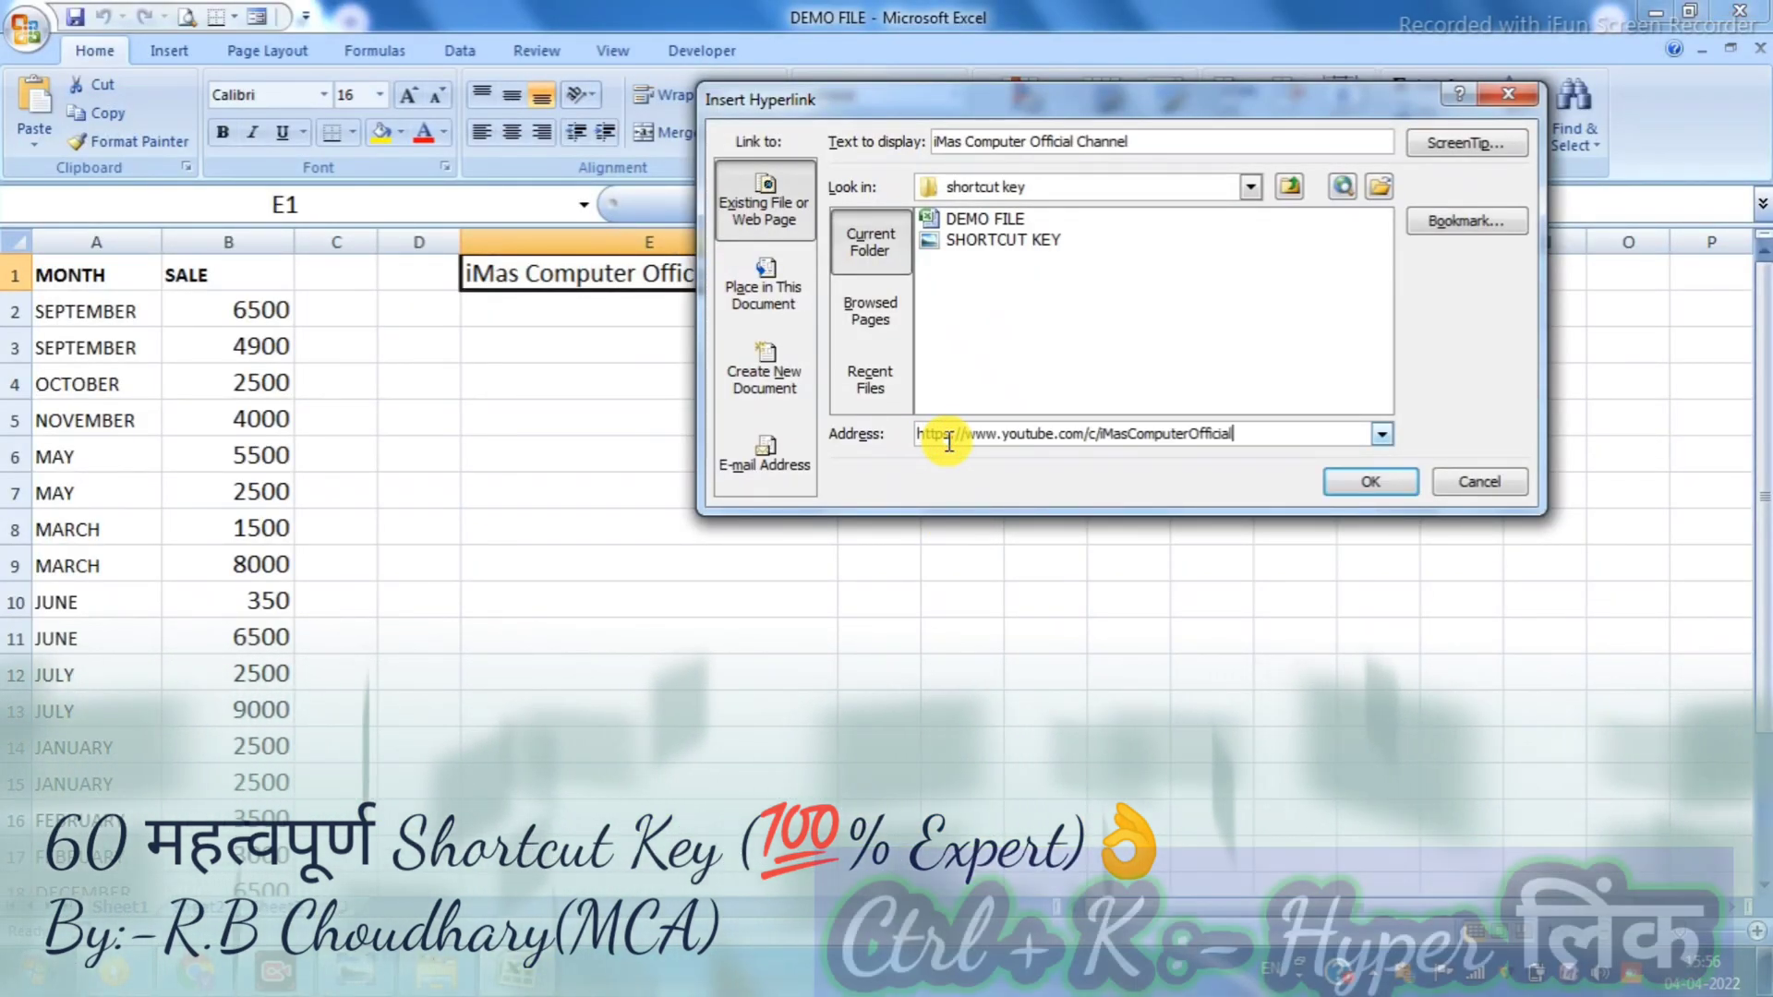
pyautogui.click(1369, 482)
# Close the Chrome window showing the YouTube channel and return to the DEMO FILE worksheet in Excel
pyautogui.click(683, 510)
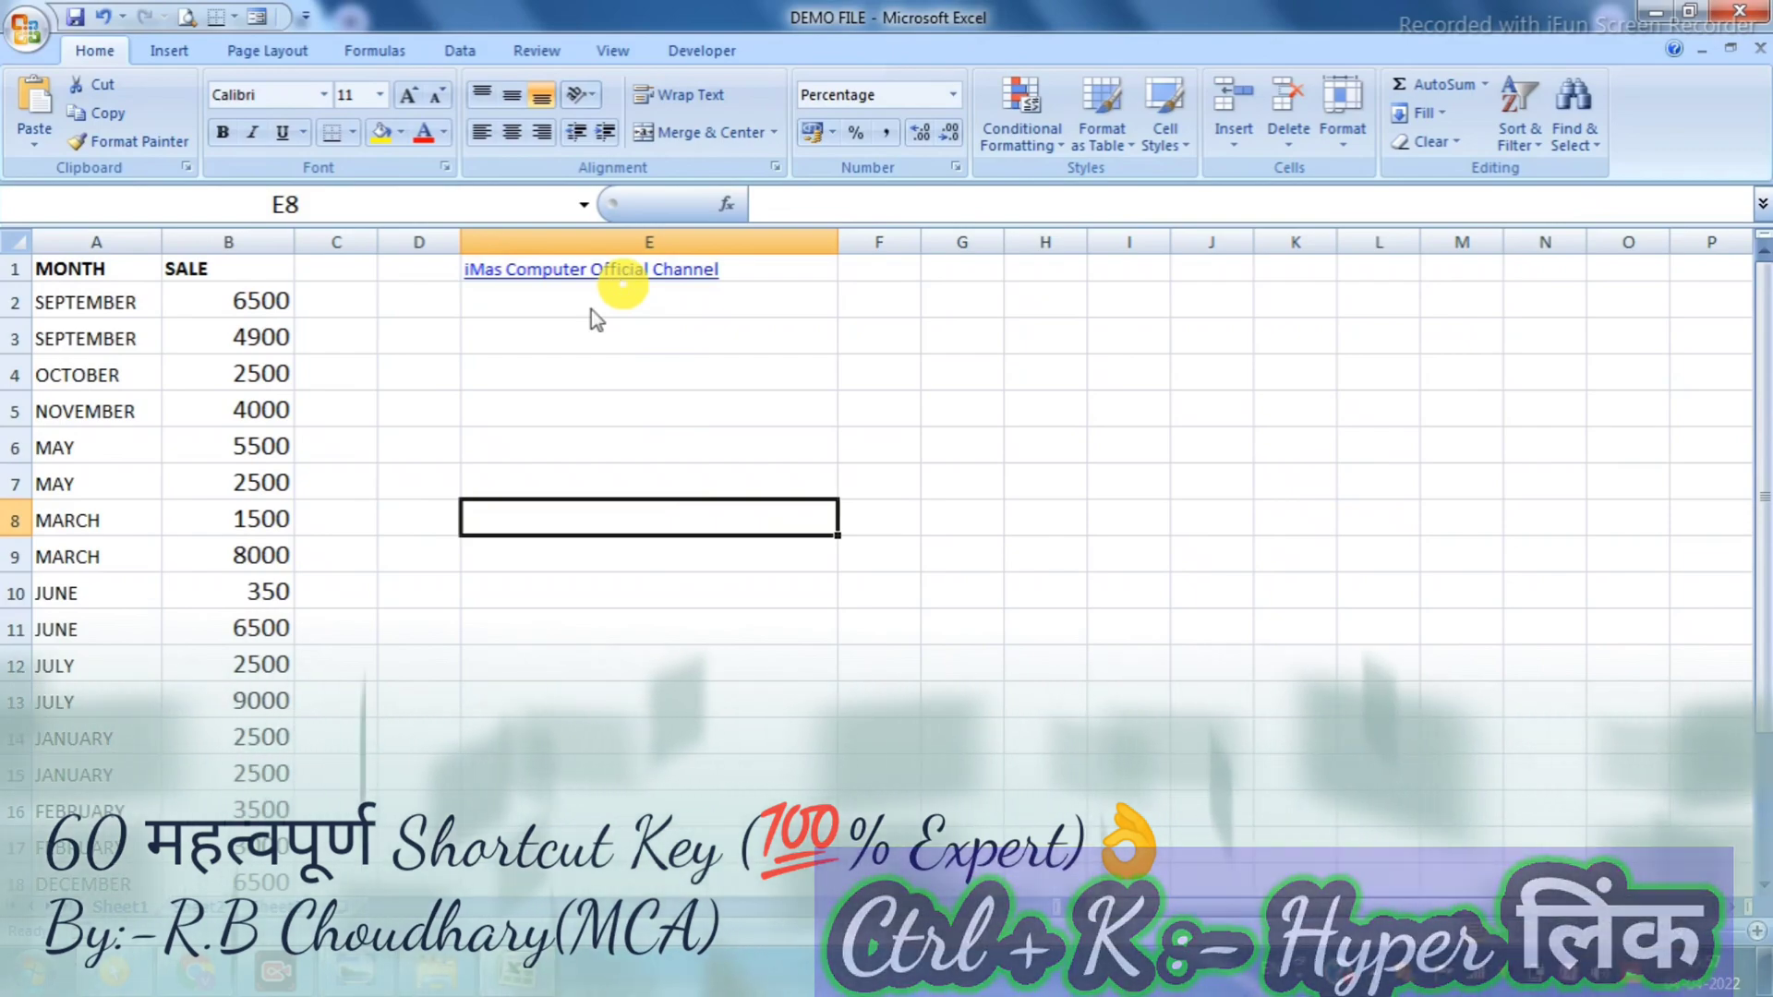
pyautogui.rightClick(196, 972)
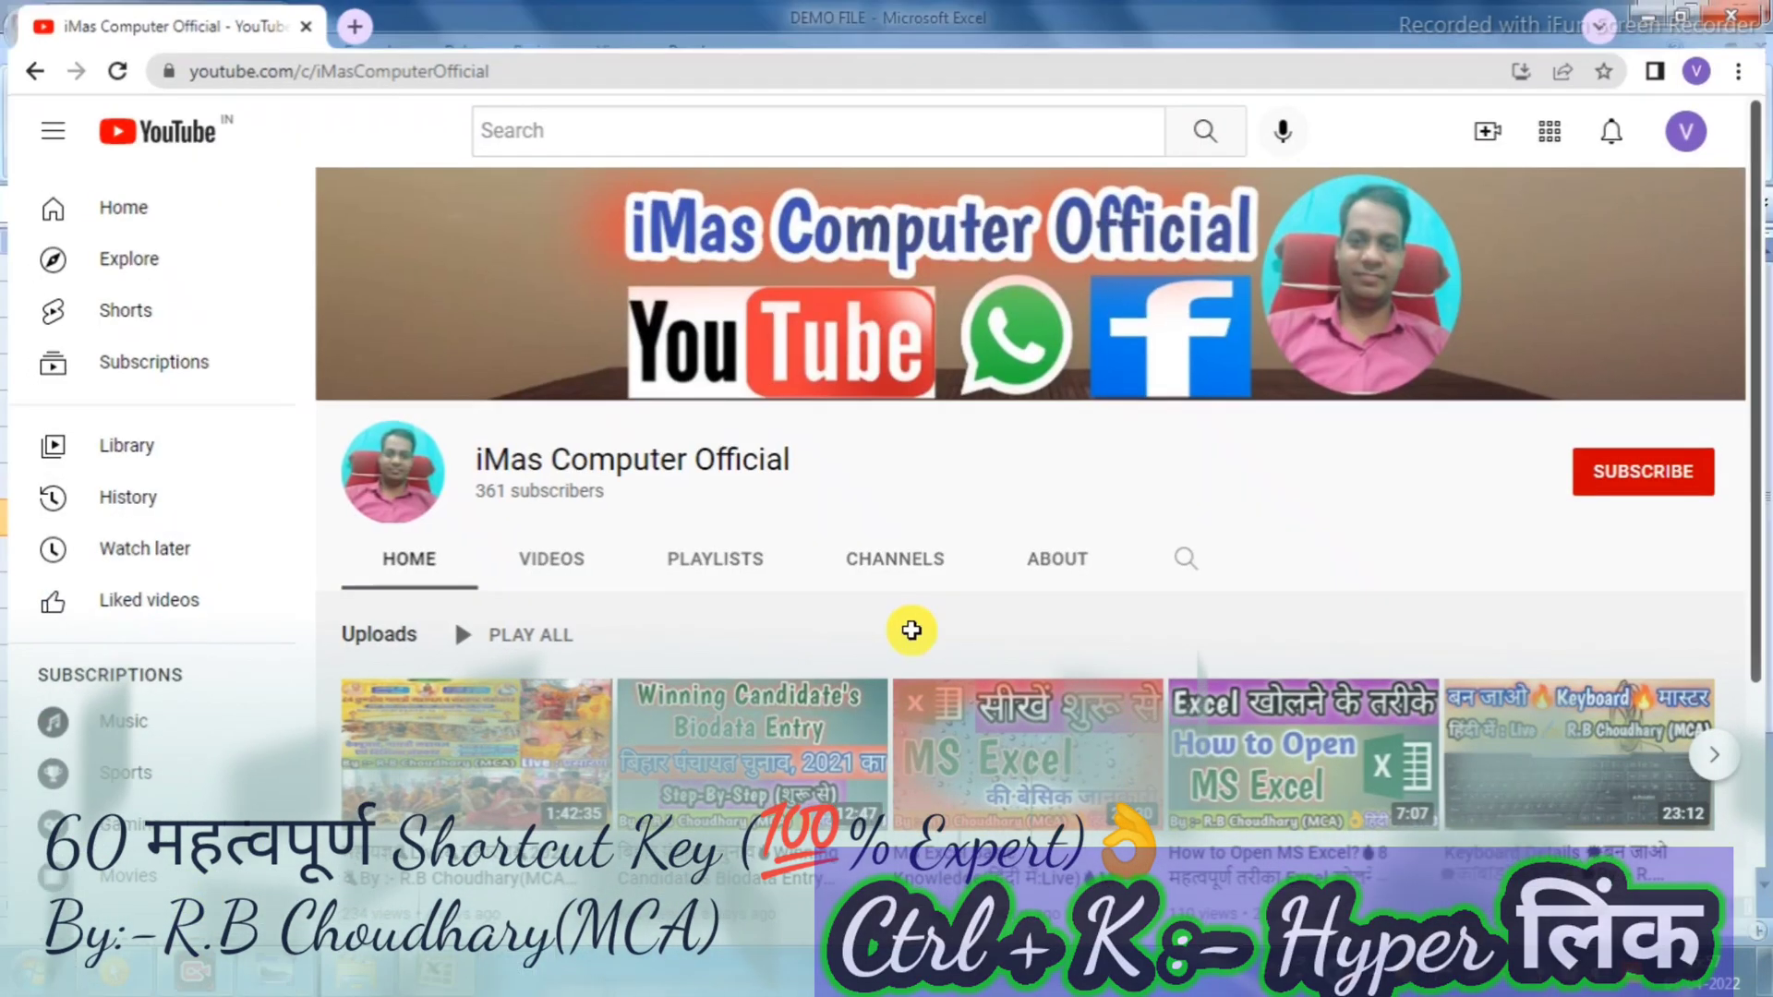
pyautogui.hotkey('alt', 'Tab')
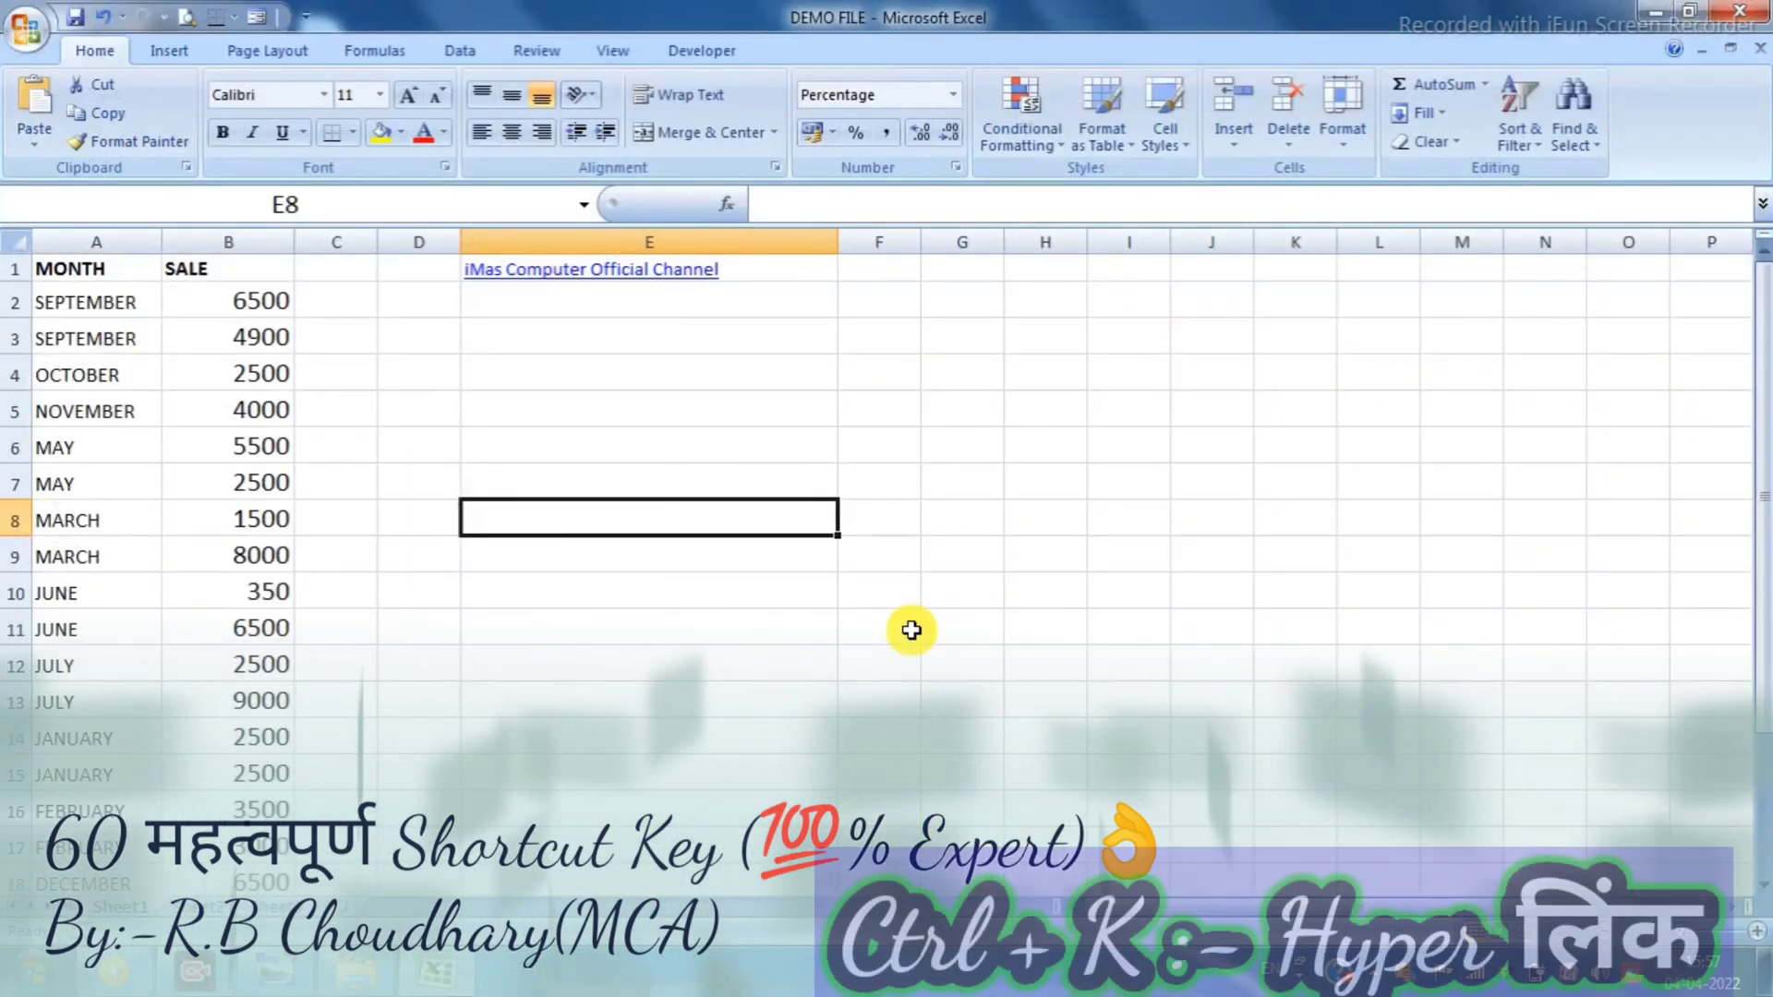
pyautogui.moveTo(675, 448); pyautogui.dragTo(674, 426)
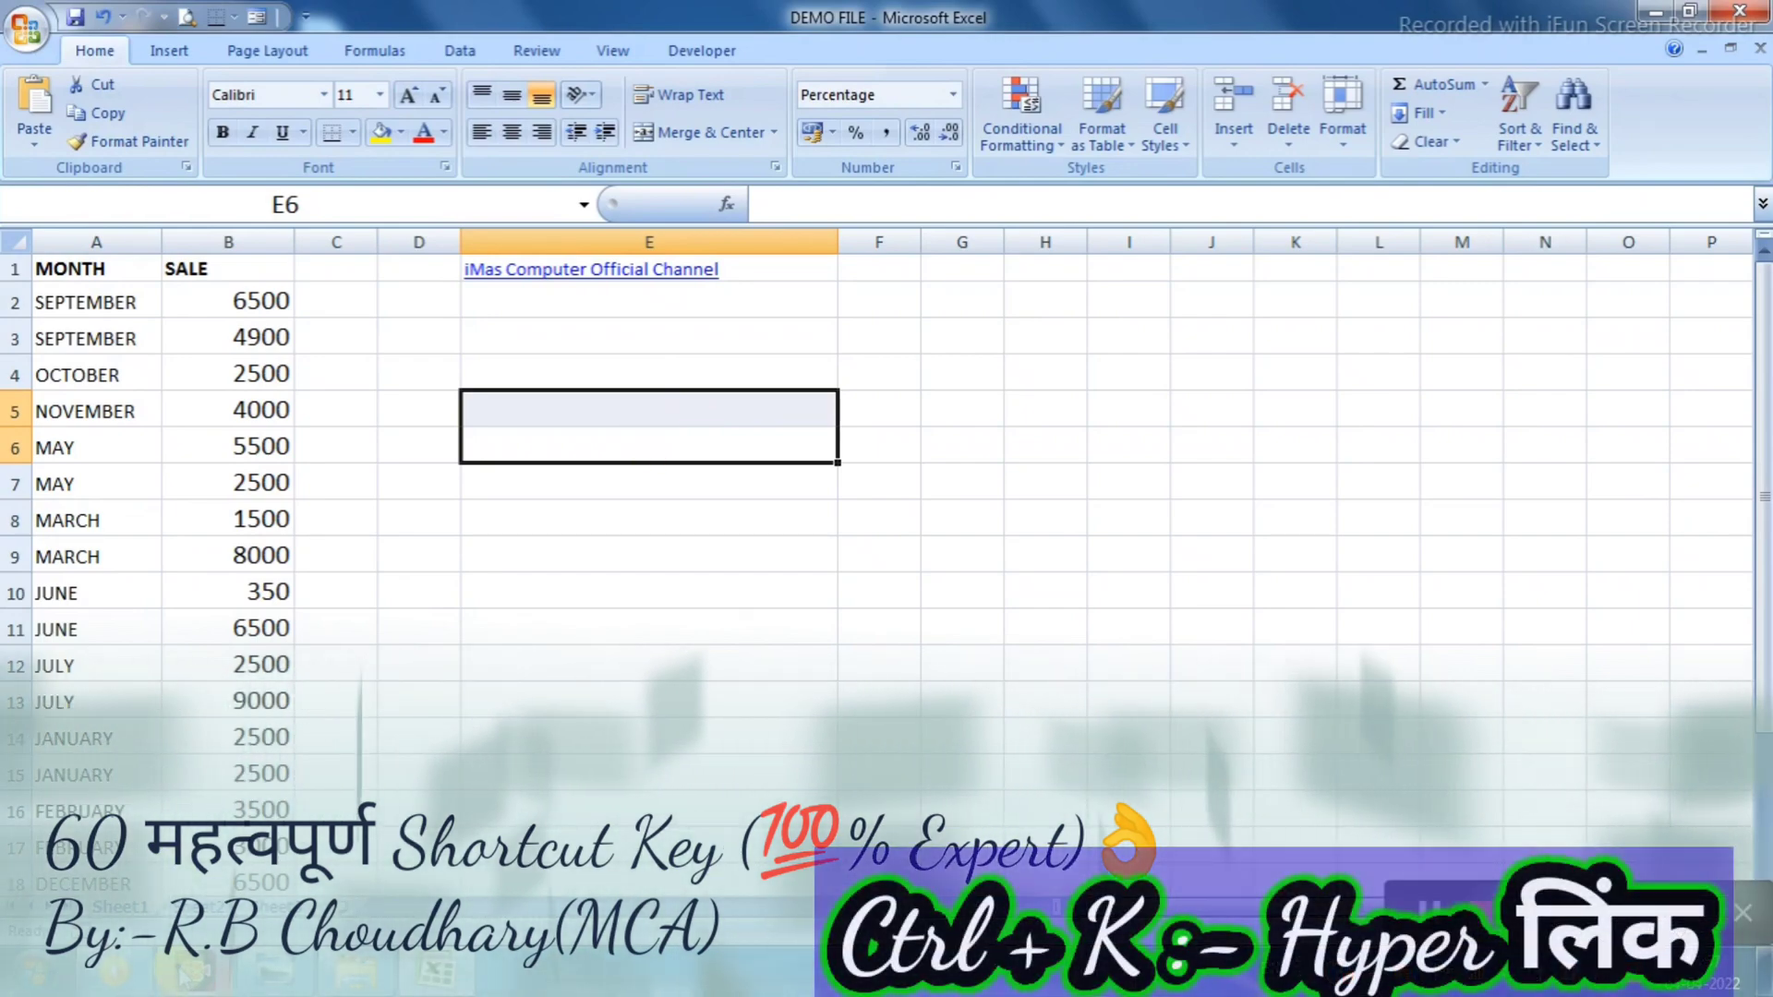
pyautogui.click(662, 667)
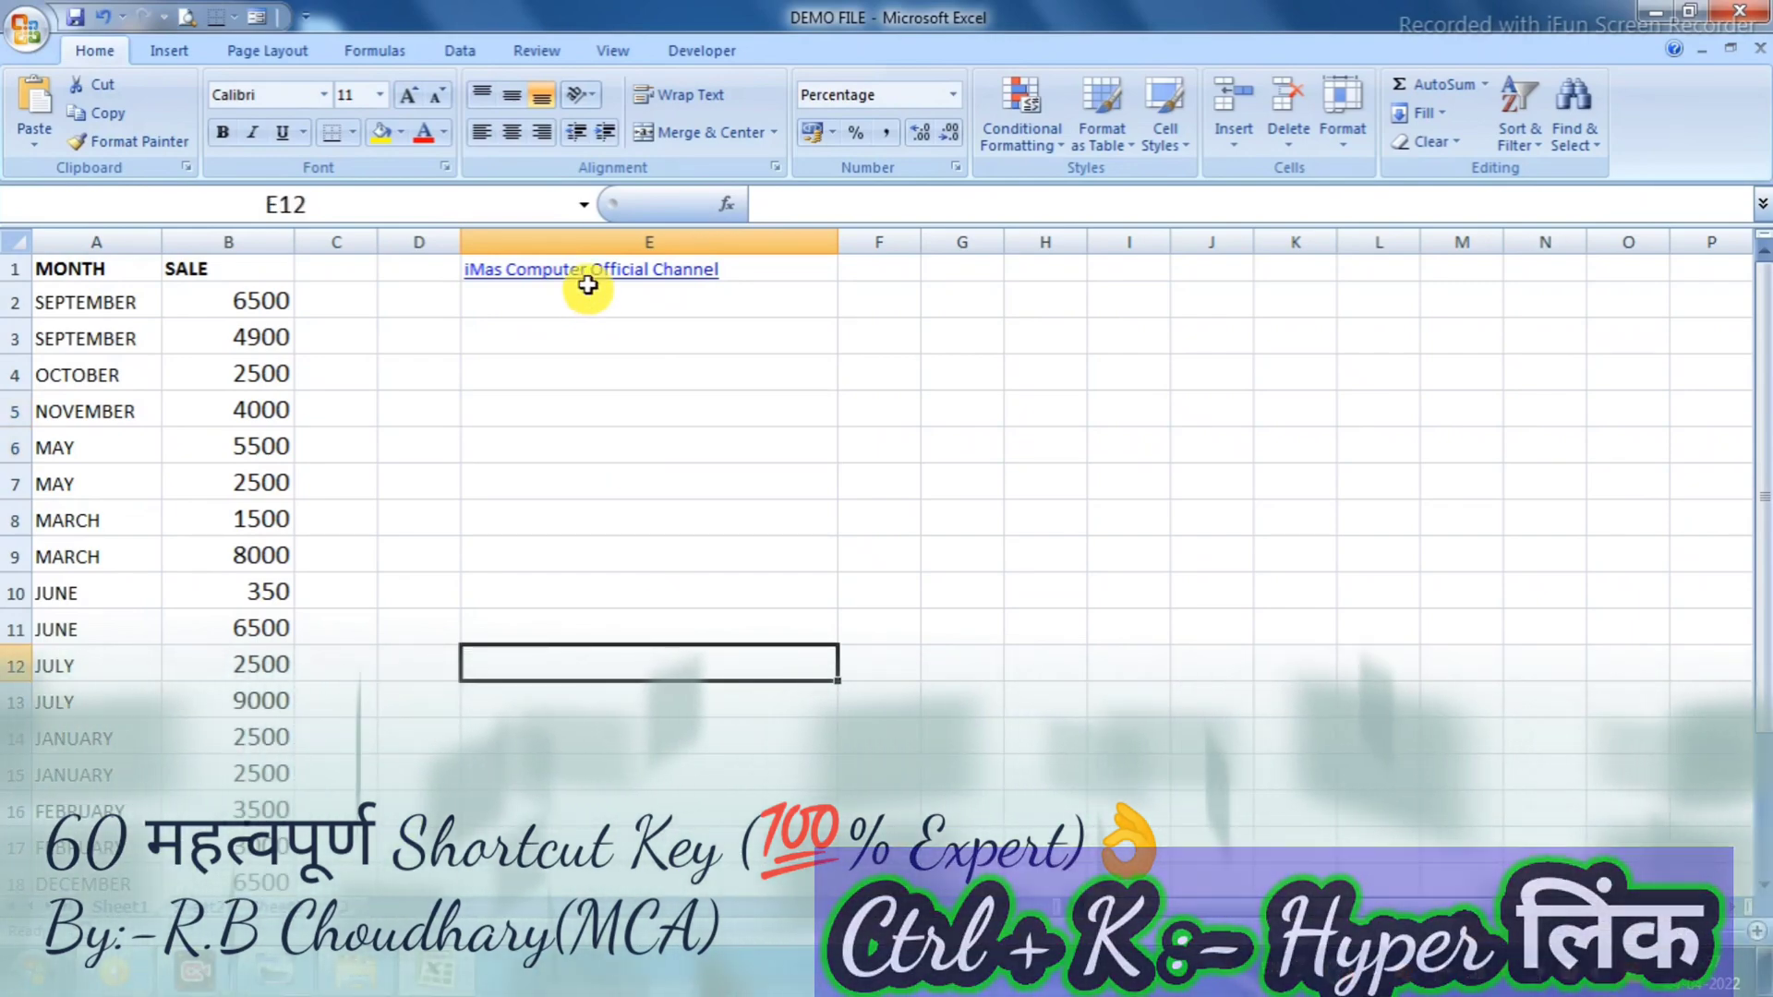
# Follow the hyperlink in cell E1 to open the iMas Computer Official channel in Chrome
pyautogui.moveTo(593, 286)
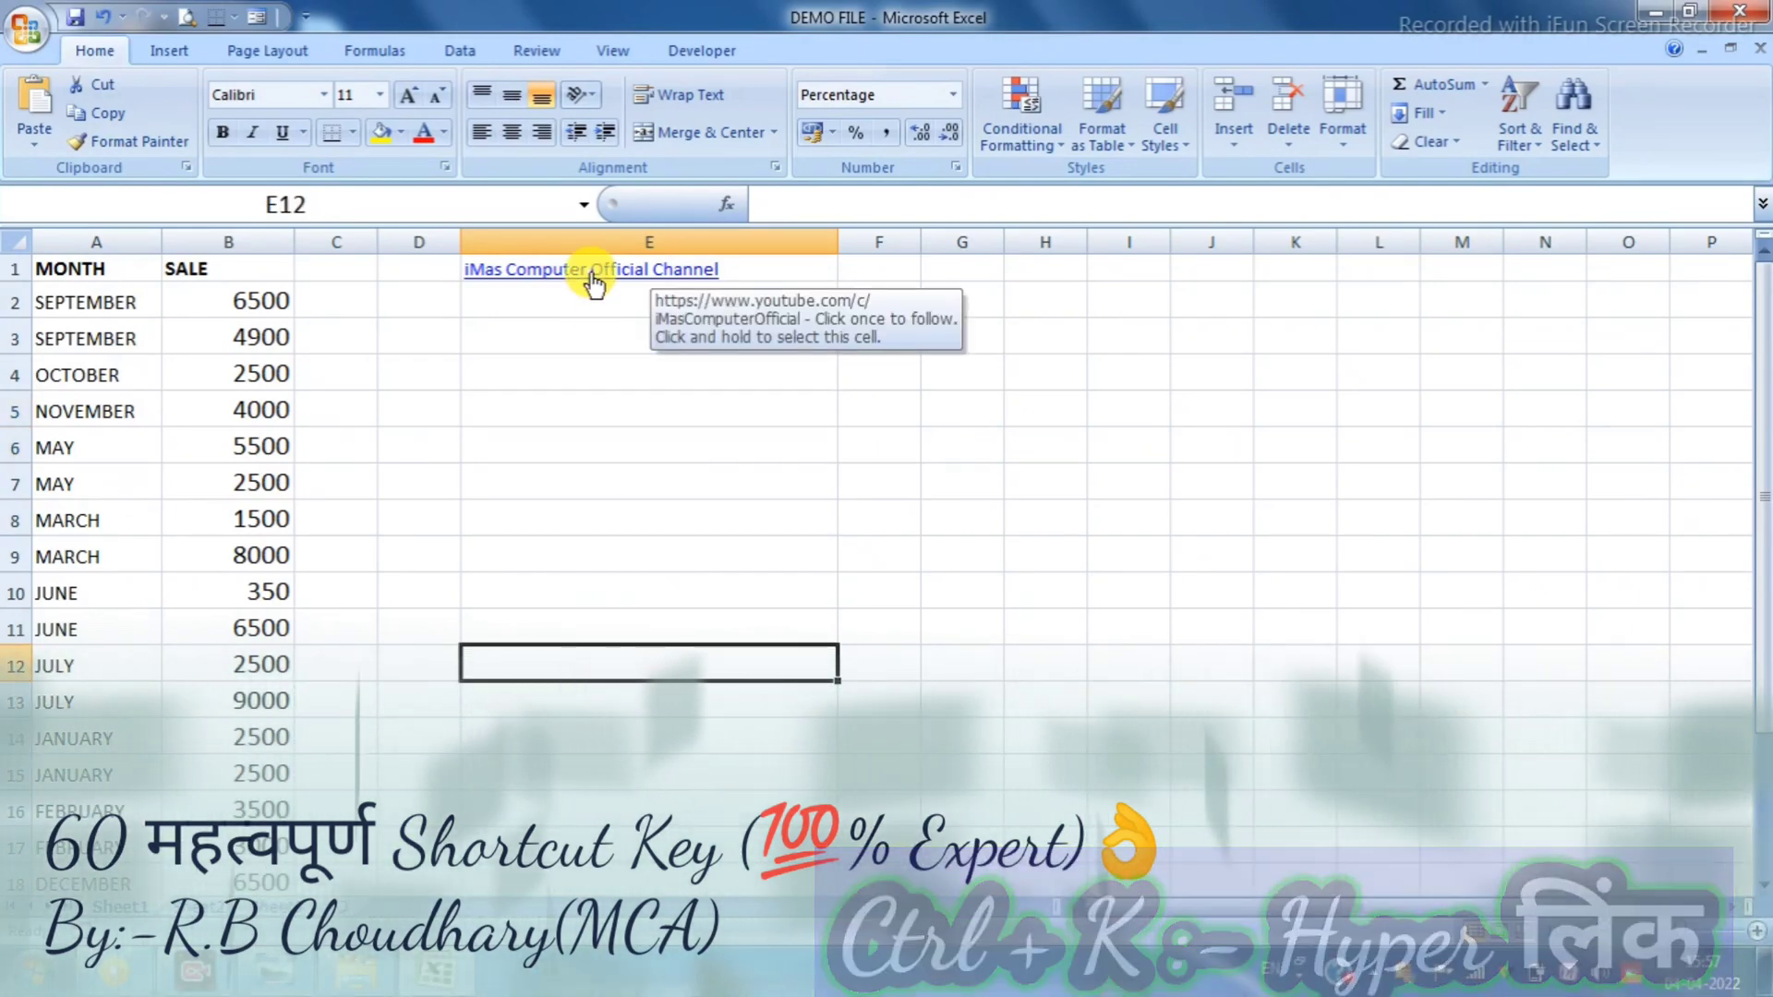
pyautogui.click(593, 285)
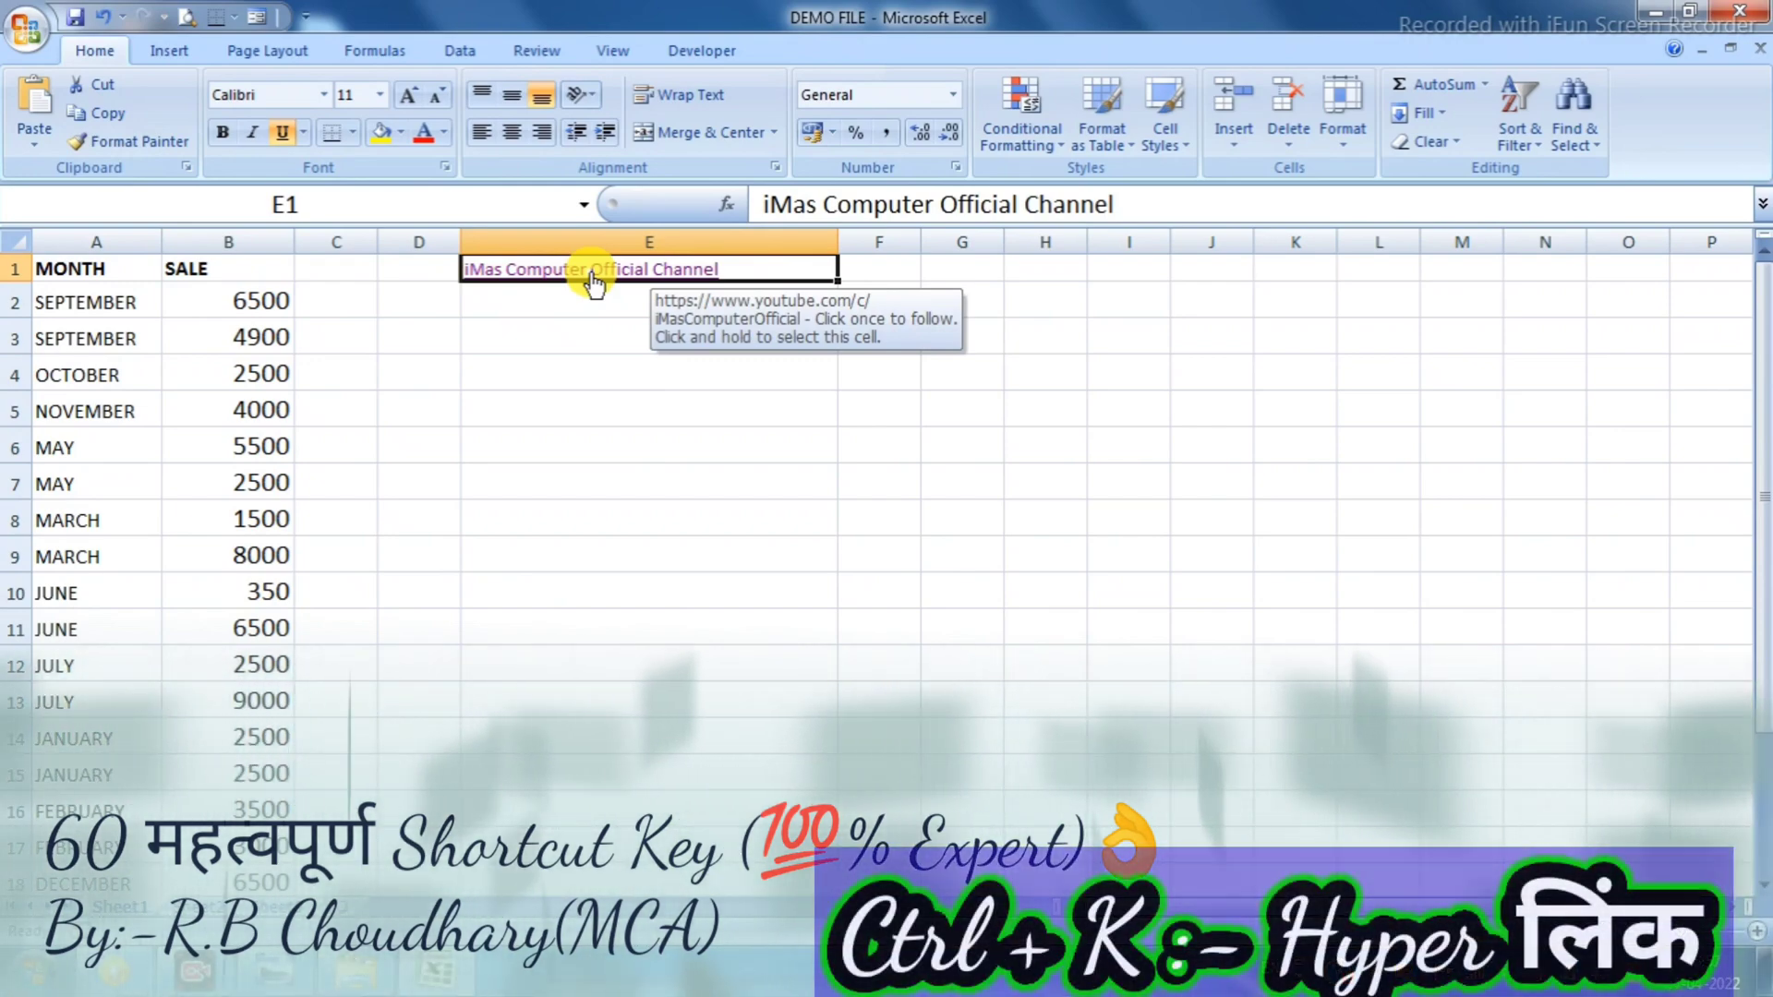
pyautogui.click(593, 281)
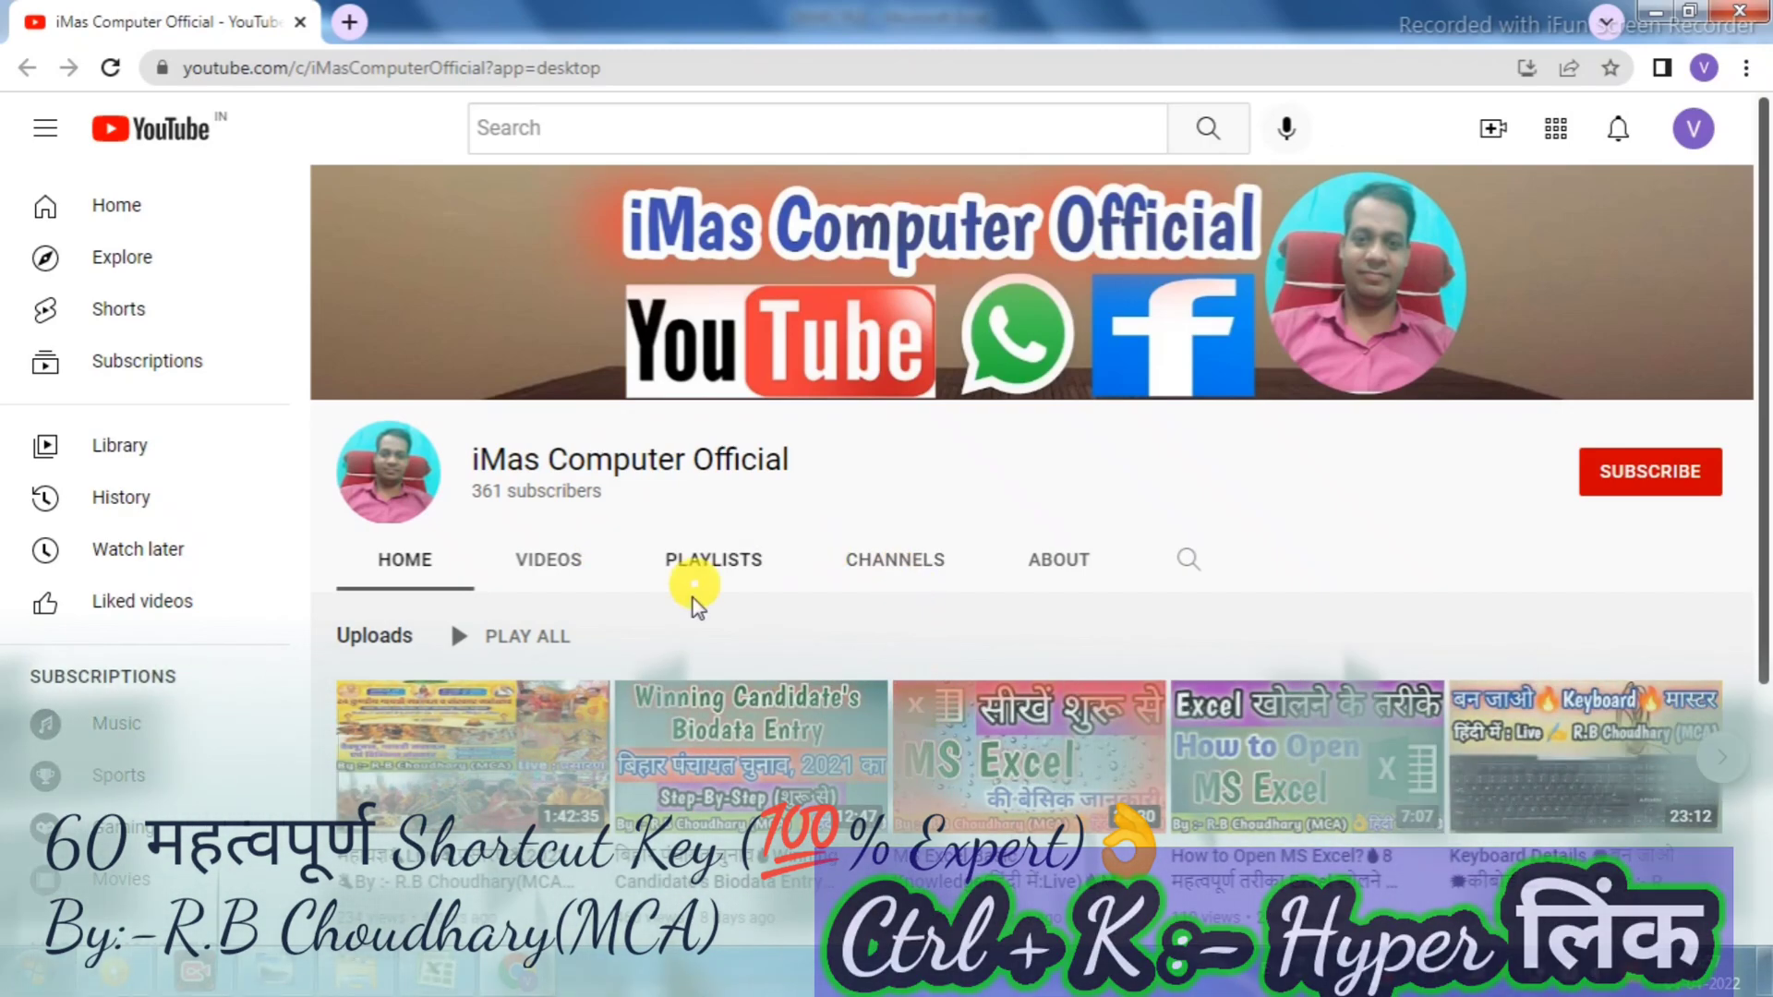
# Open the channel's list of videos and look through its uploads
pyautogui.click(554, 568)
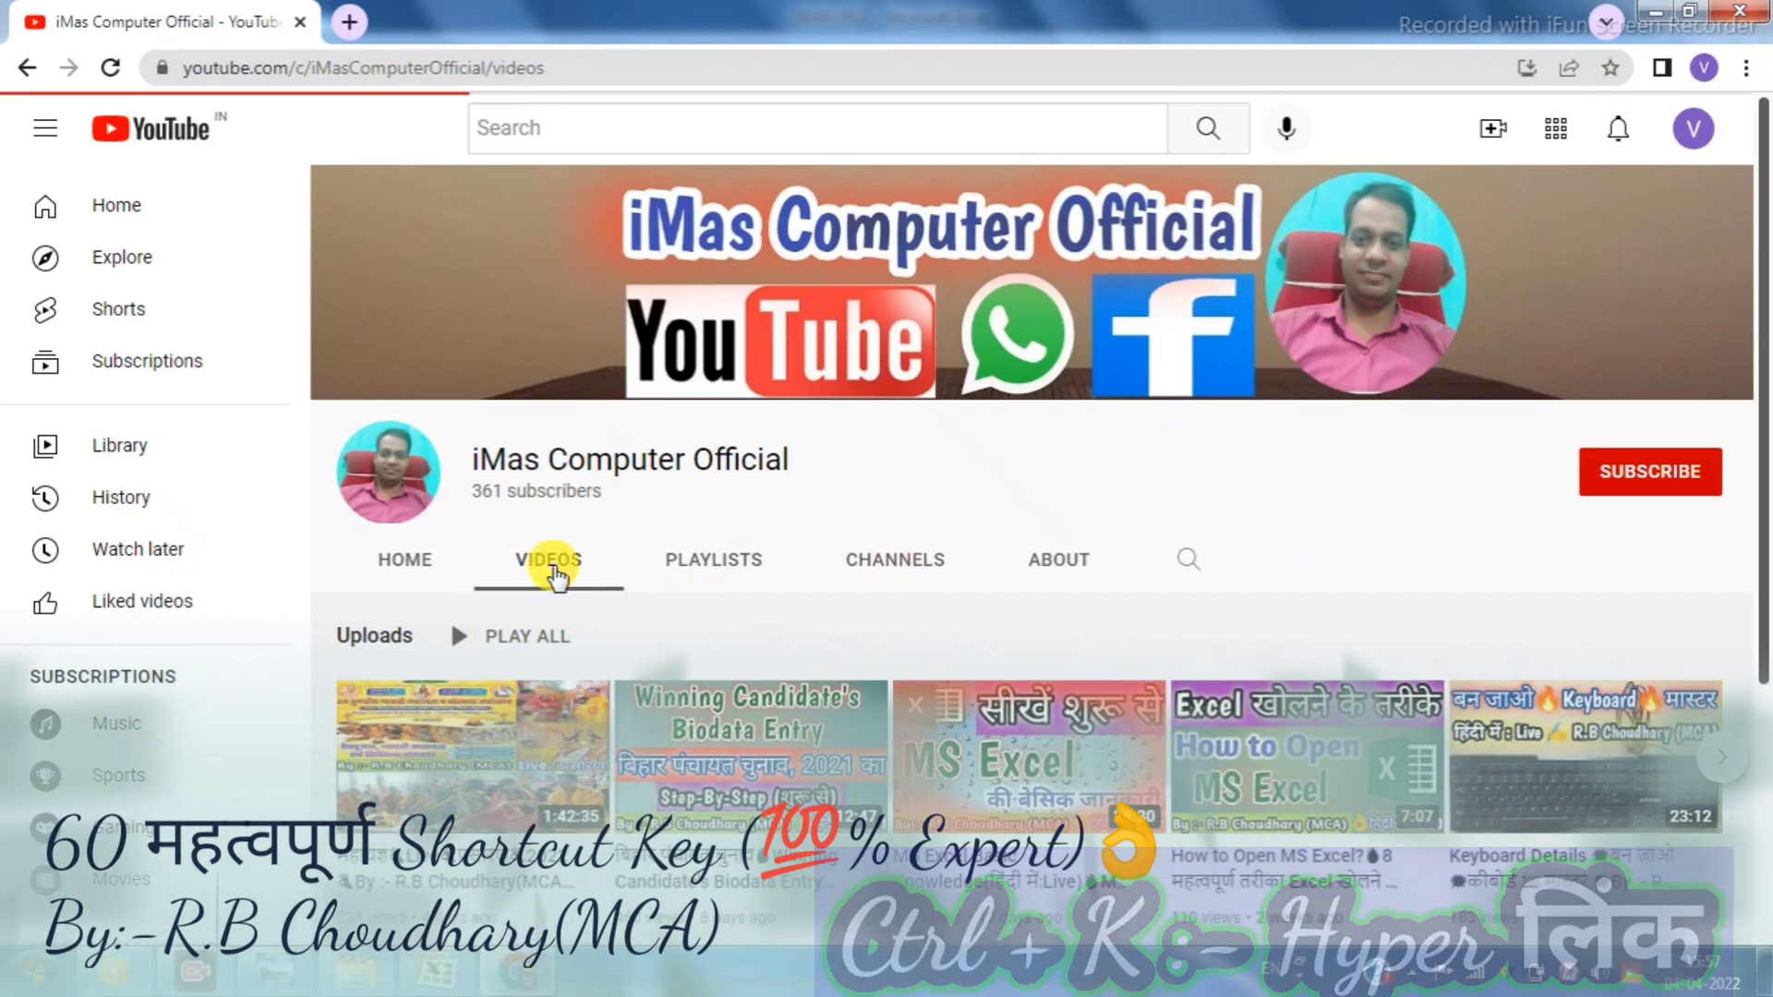
pyautogui.scroll(-4, 745, 625)
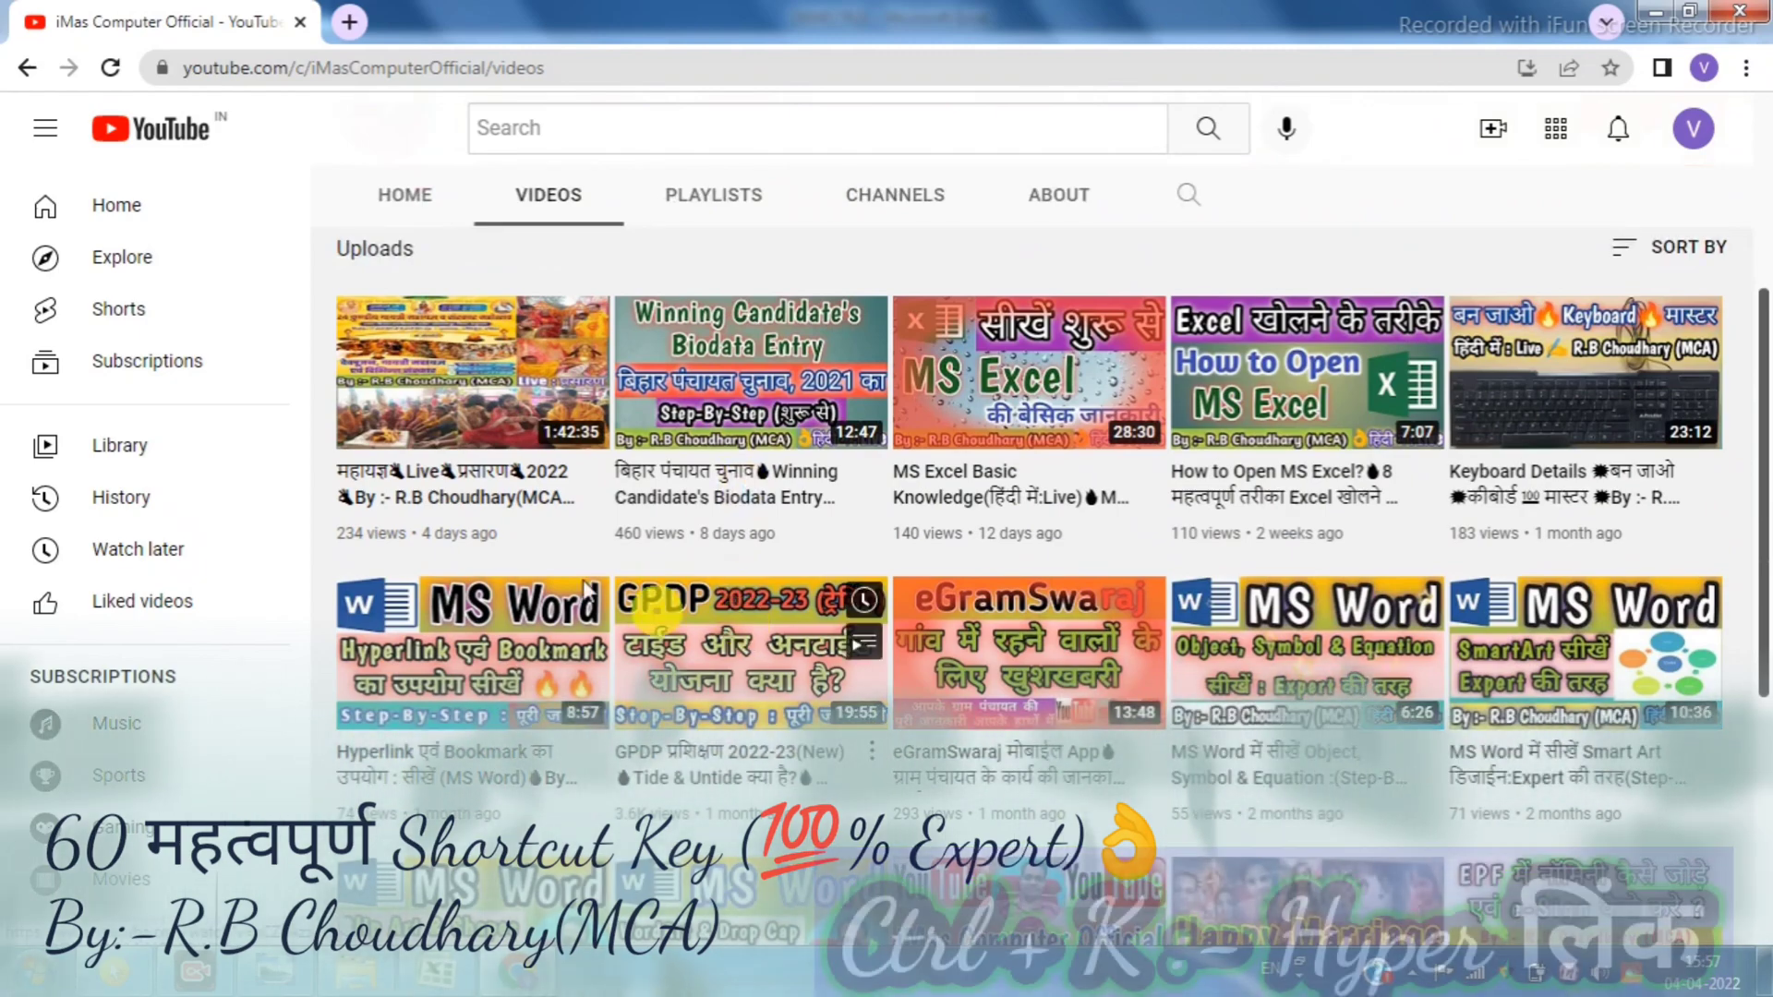
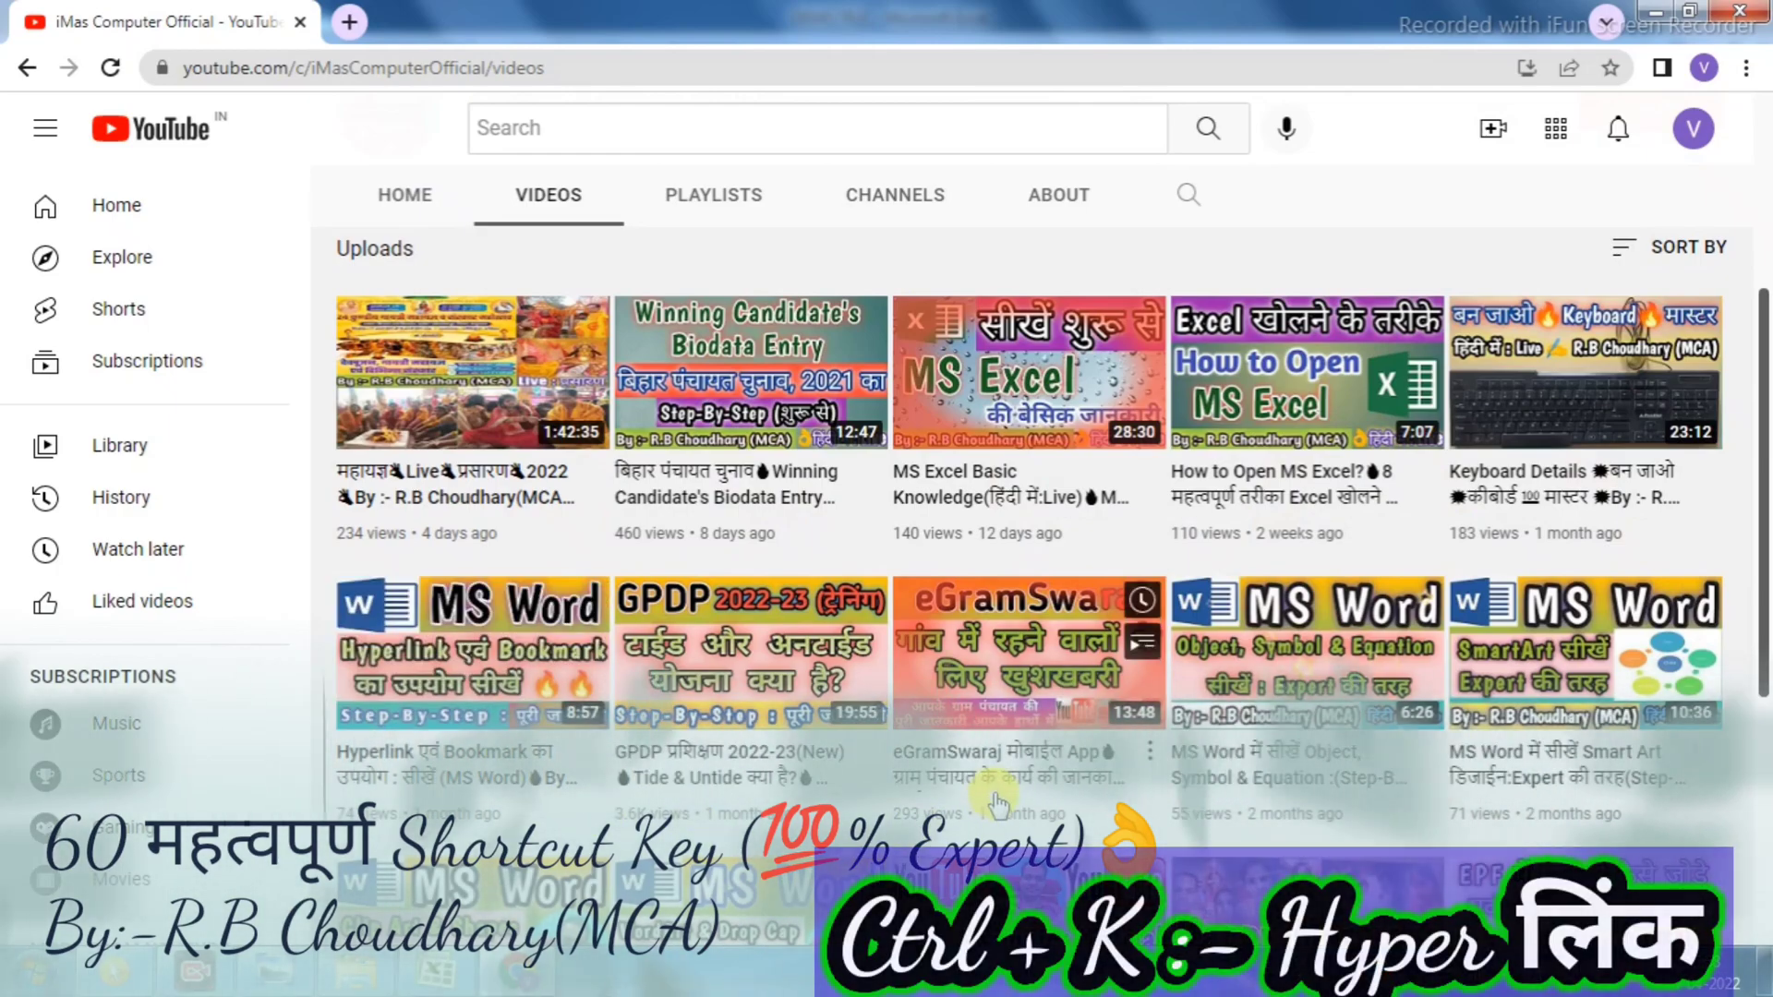
pyautogui.scroll(-3, 923, 757)
pyautogui.scroll(-2, 998, 752)
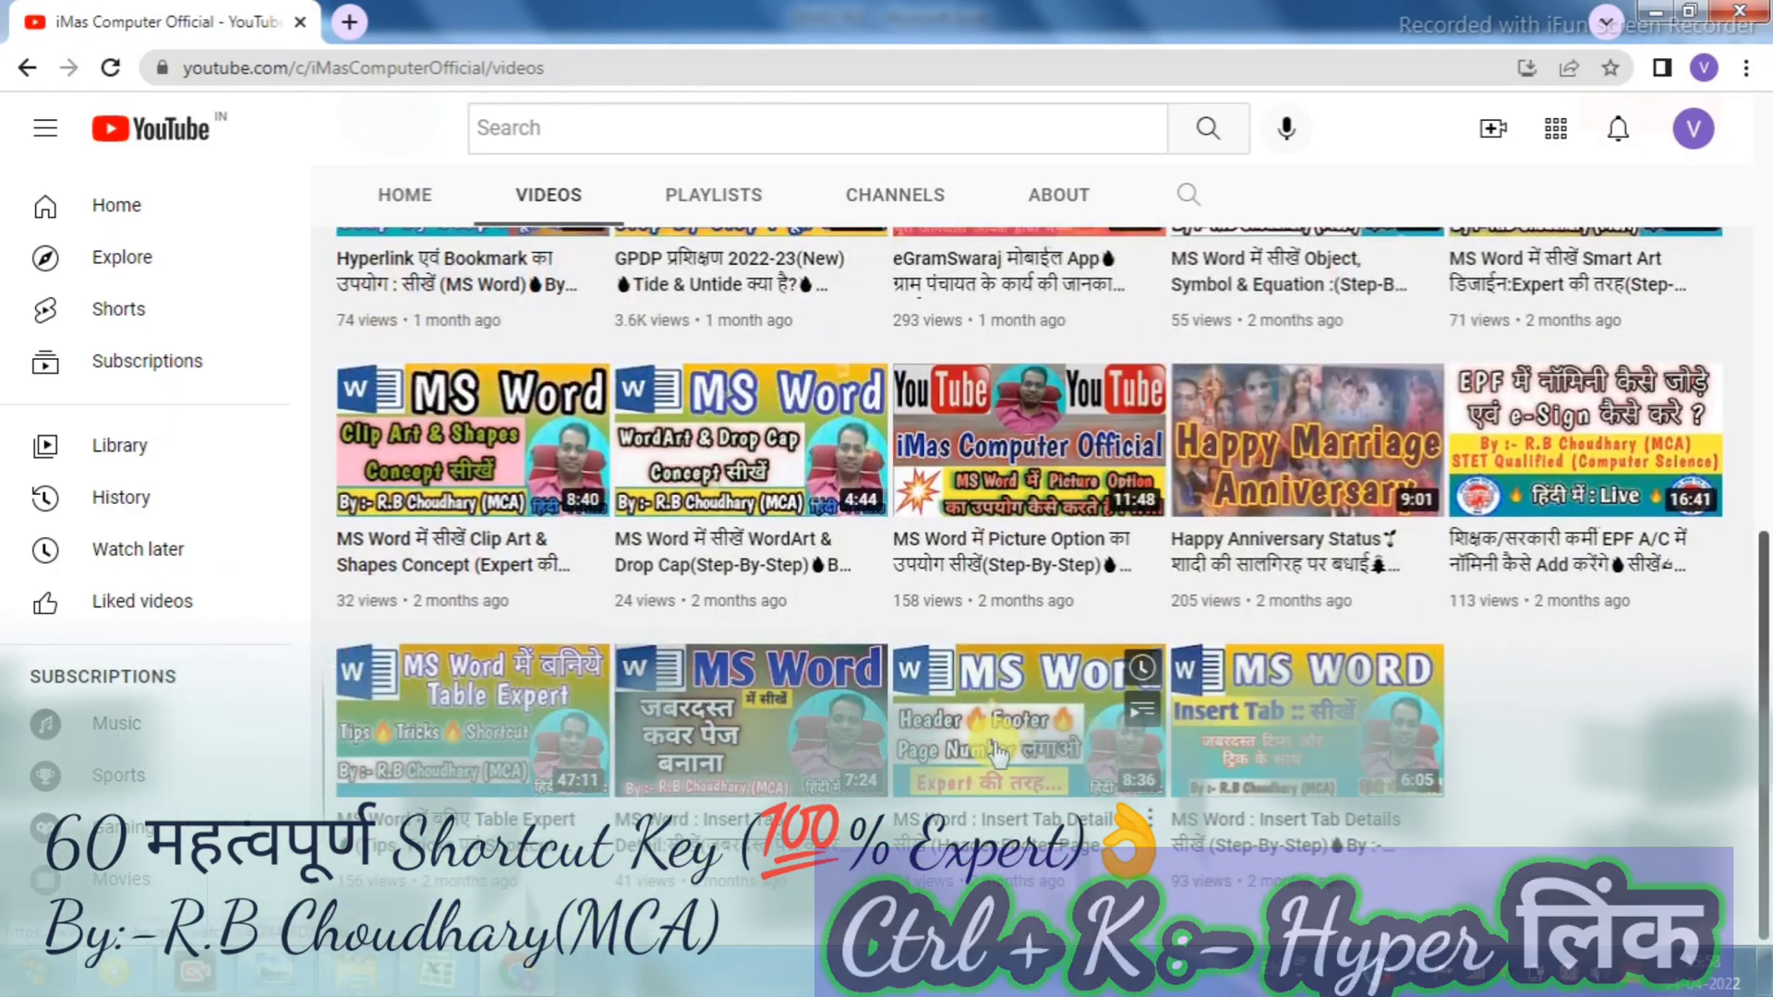
pyautogui.scroll(9, 995, 755)
pyautogui.scroll(3, 992, 762)
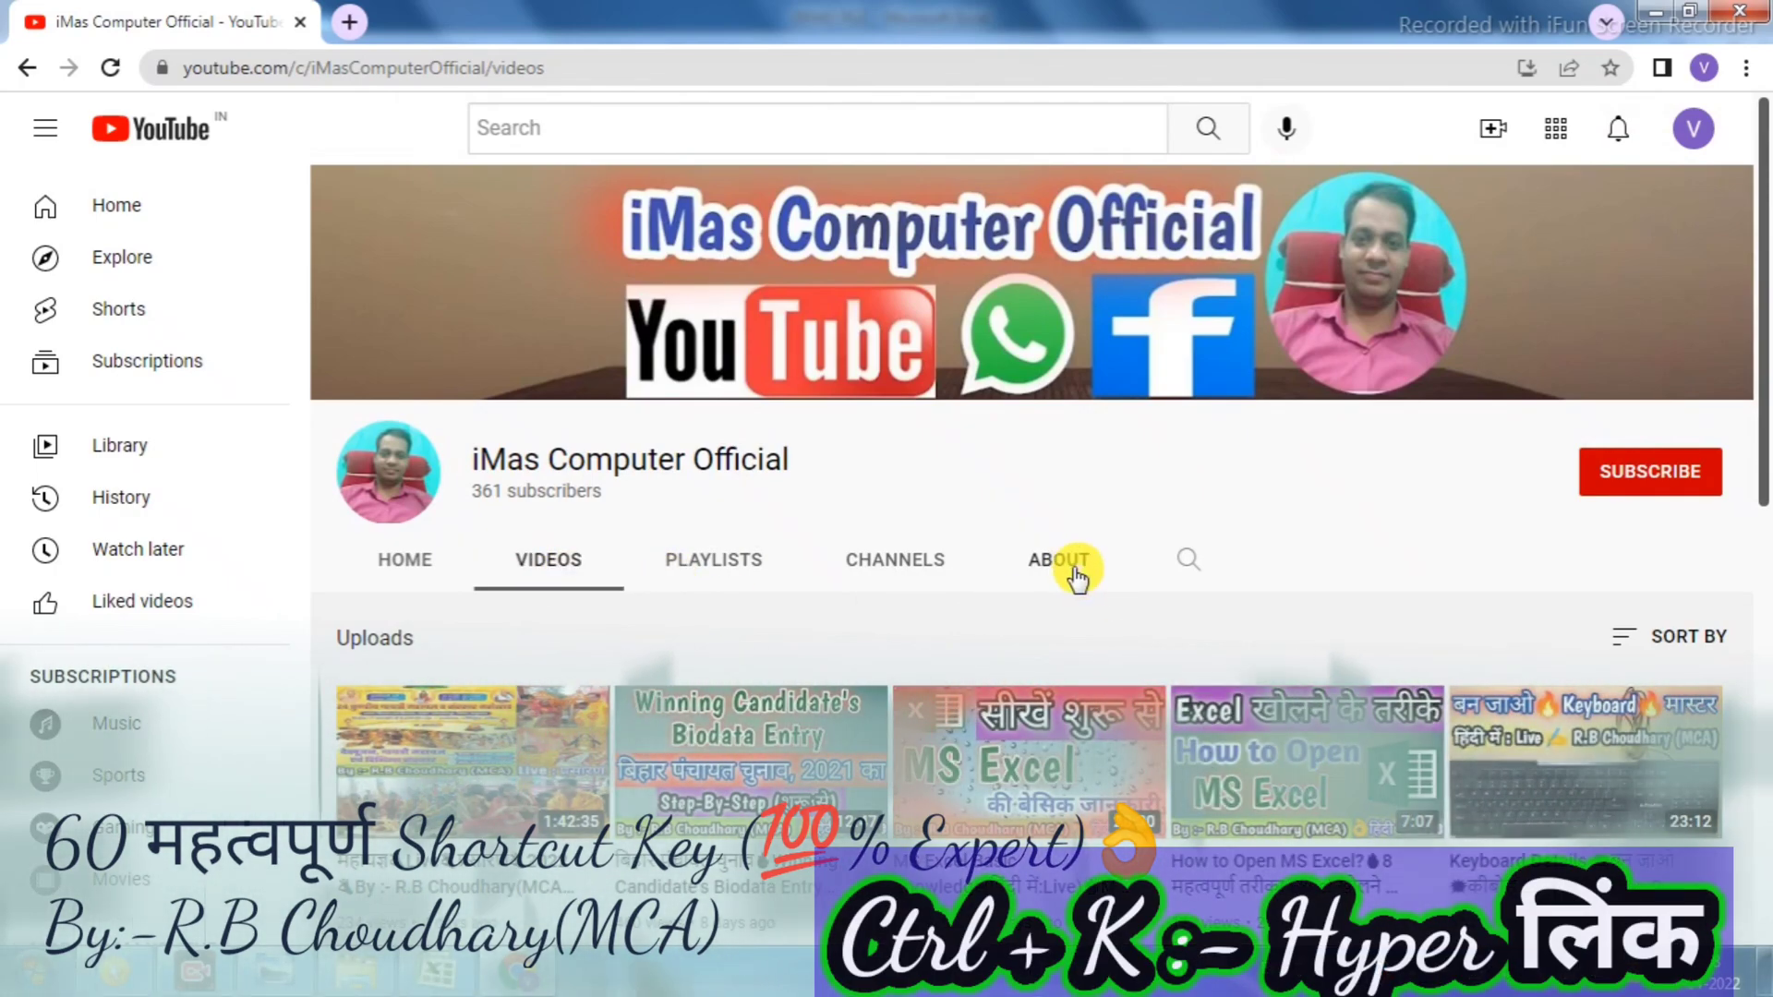
# Look through the channel's About page and the uploads on its Home page
pyautogui.click(1071, 571)
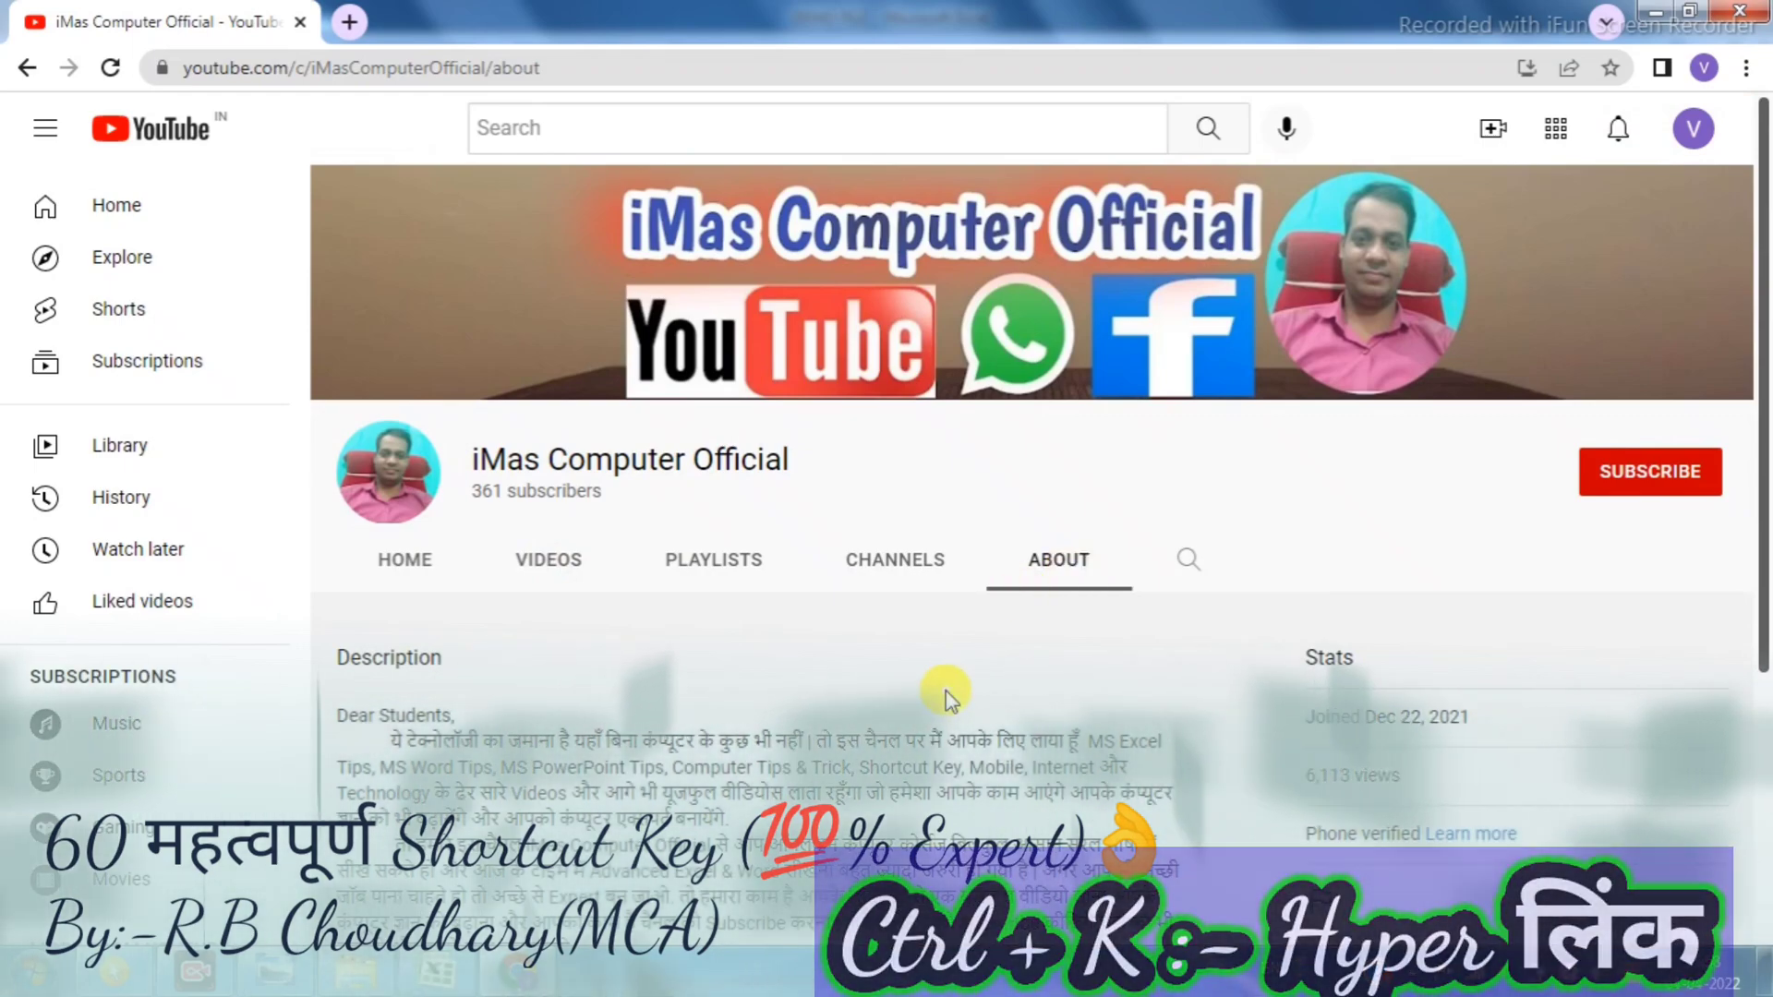
pyautogui.click(406, 577)
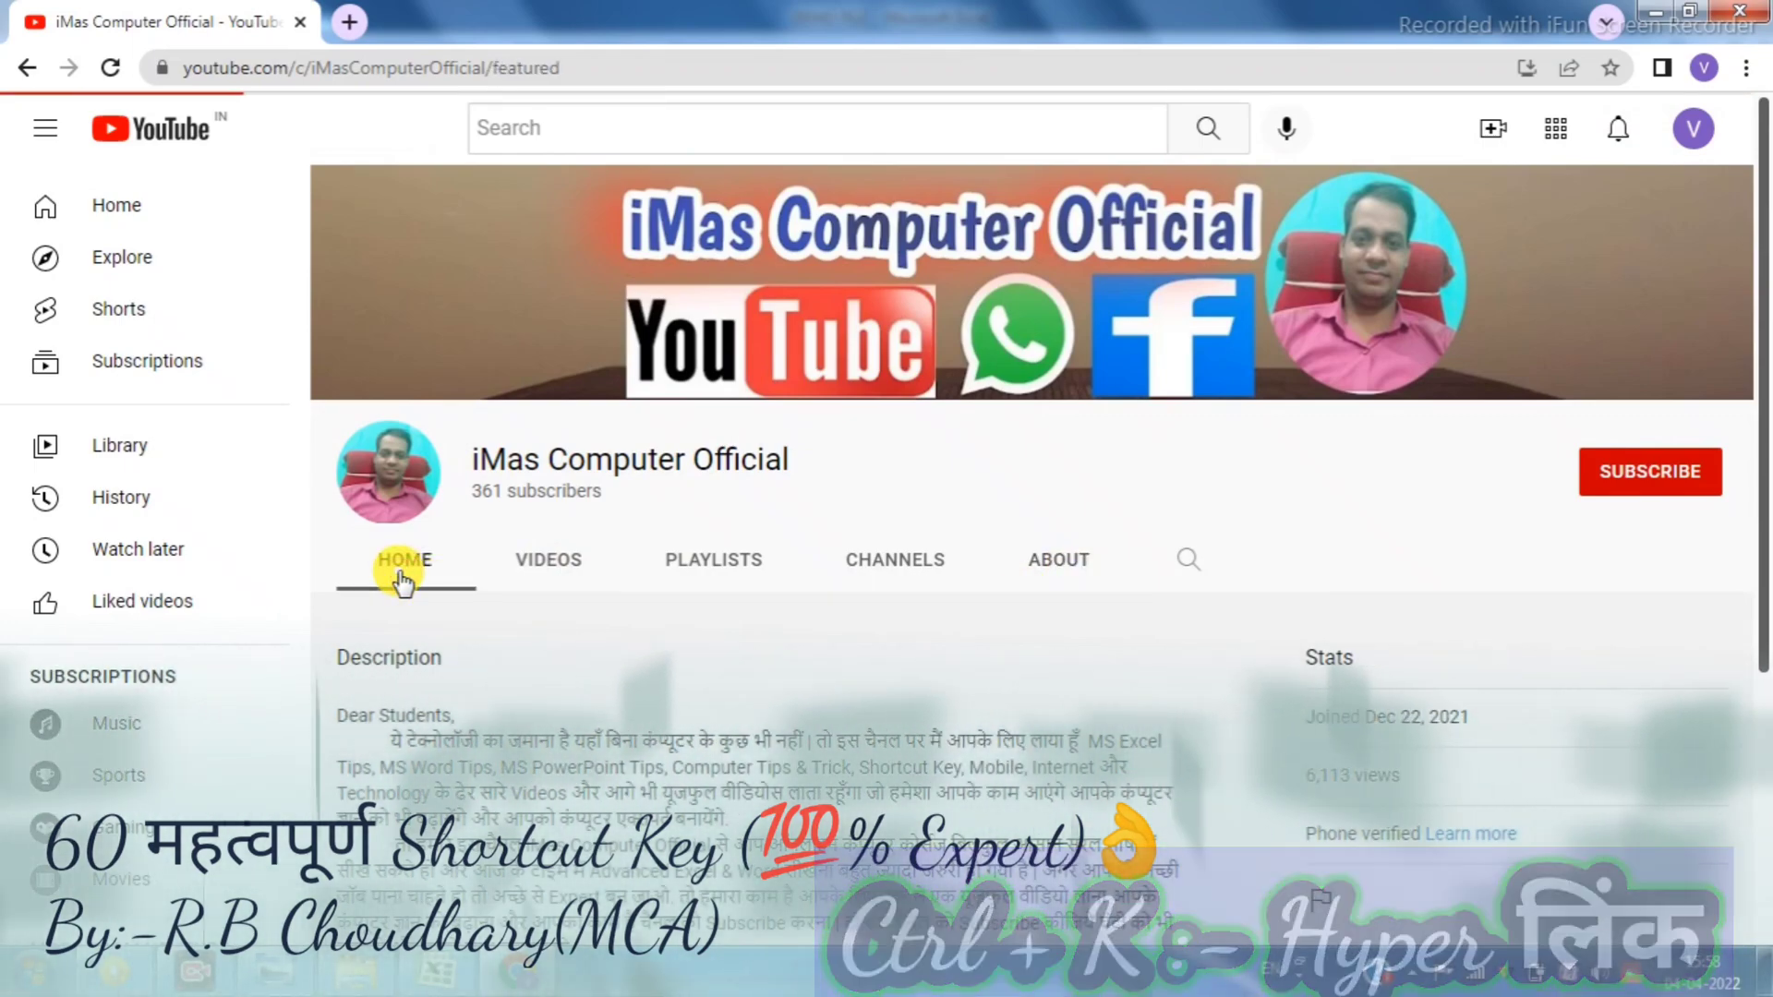
pyautogui.scroll(-4, 892, 718)
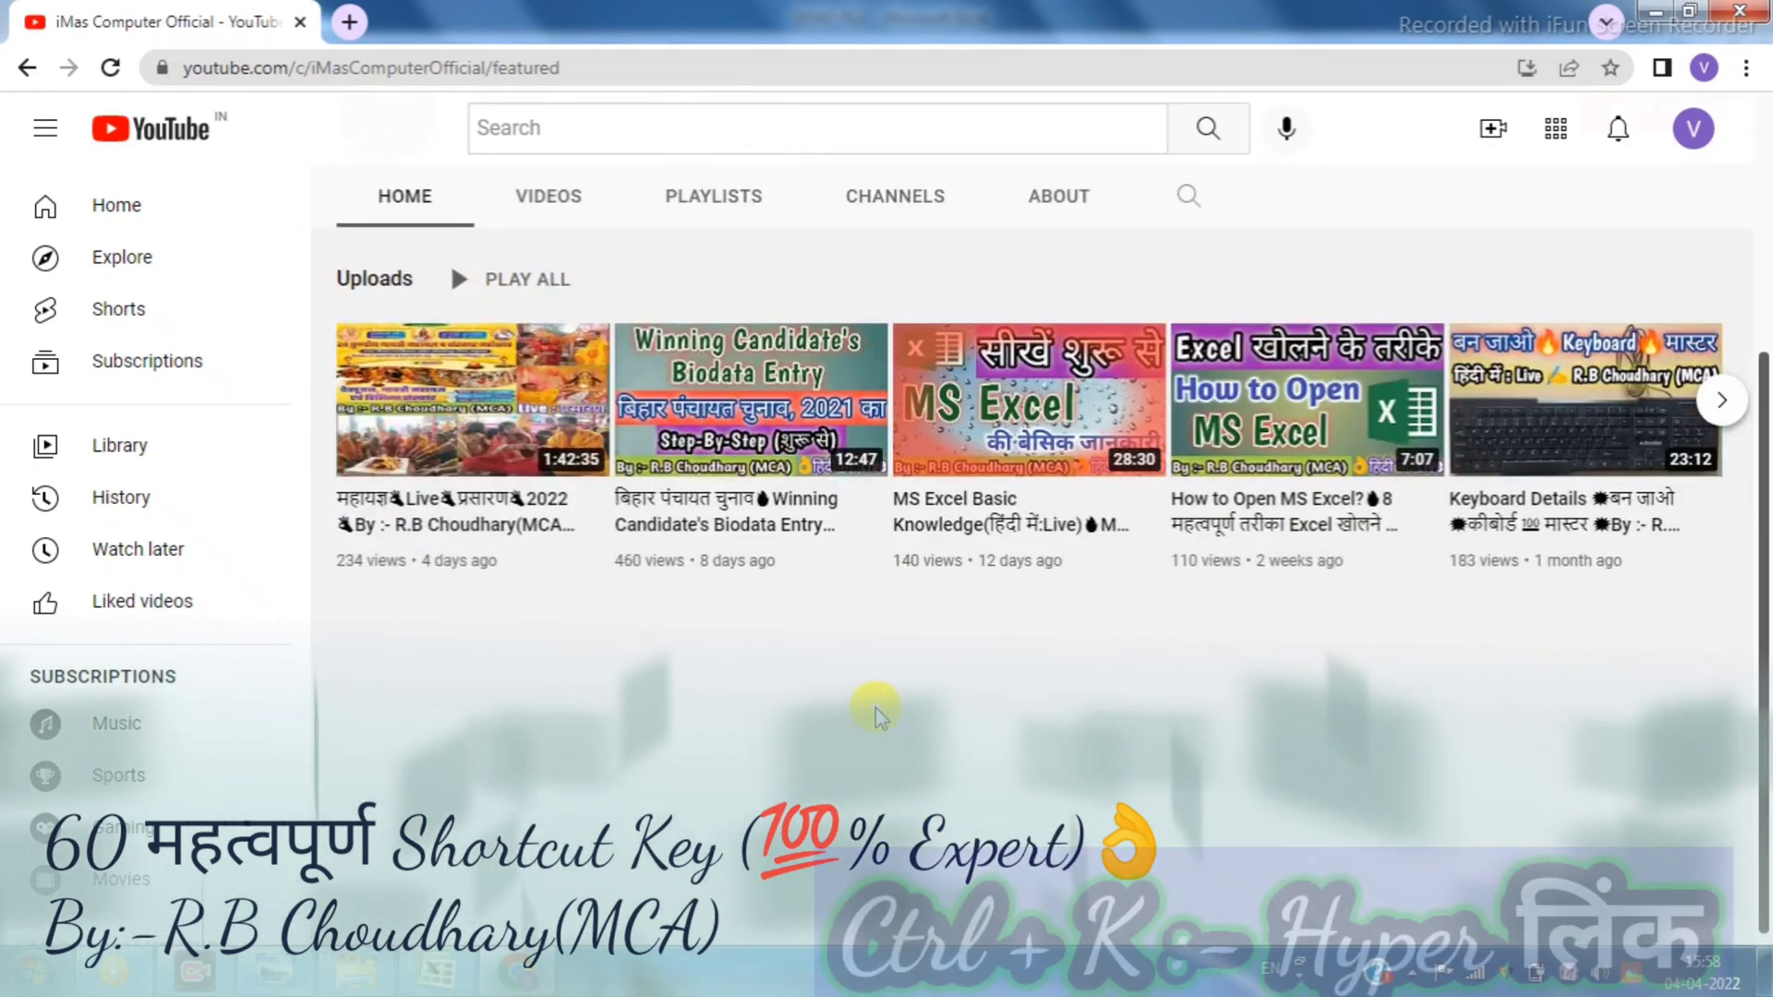
pyautogui.scroll(4, 876, 707)
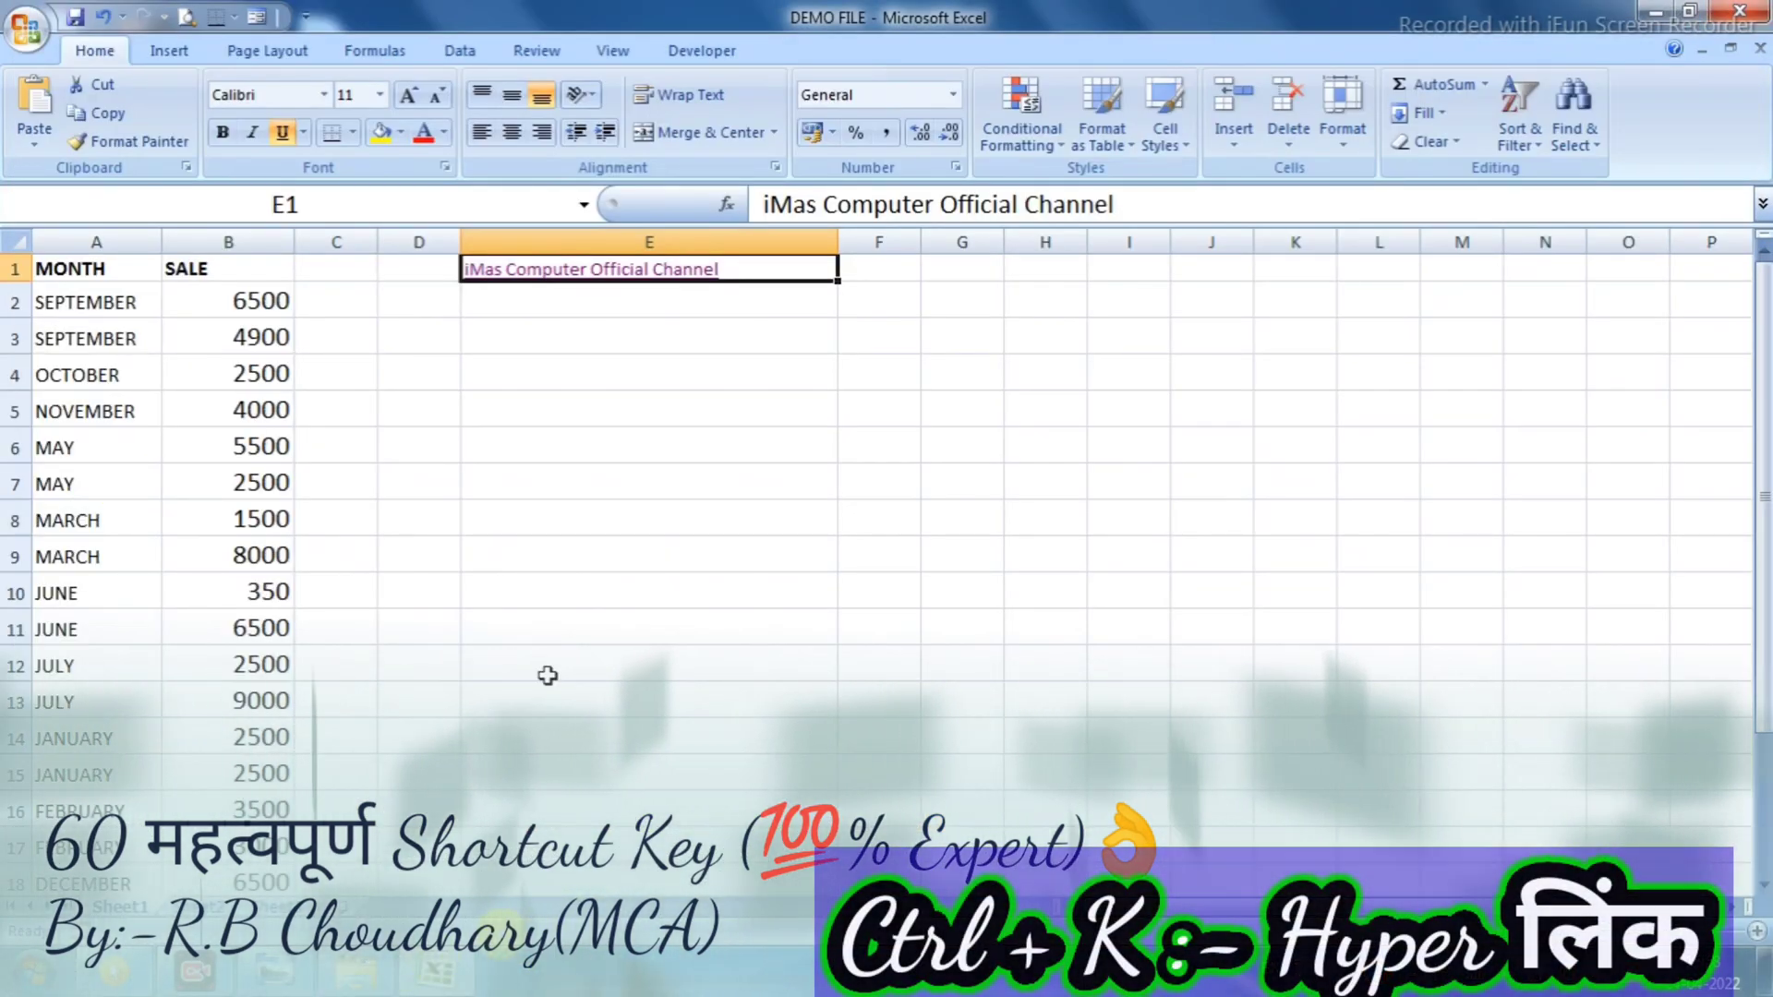
# Apply the Currency format to the SALE values in B2:B22 and undo it
pyautogui.click(578, 504)
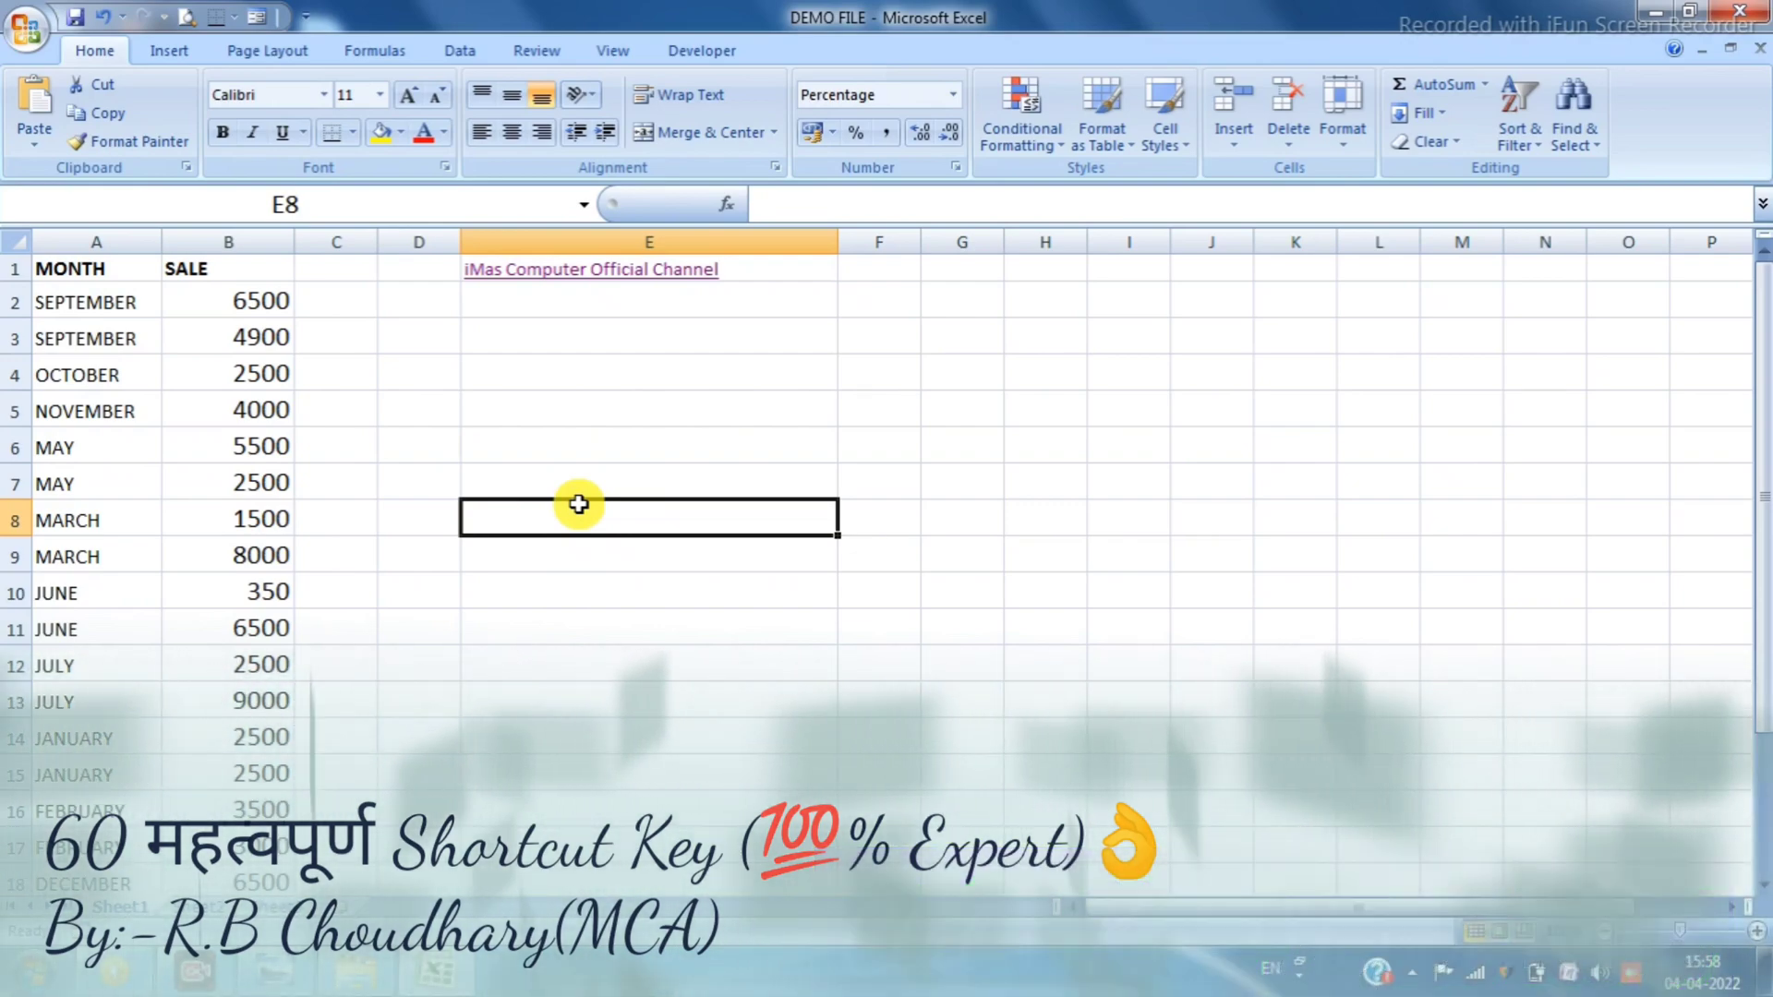
pyautogui.click(495, 438)
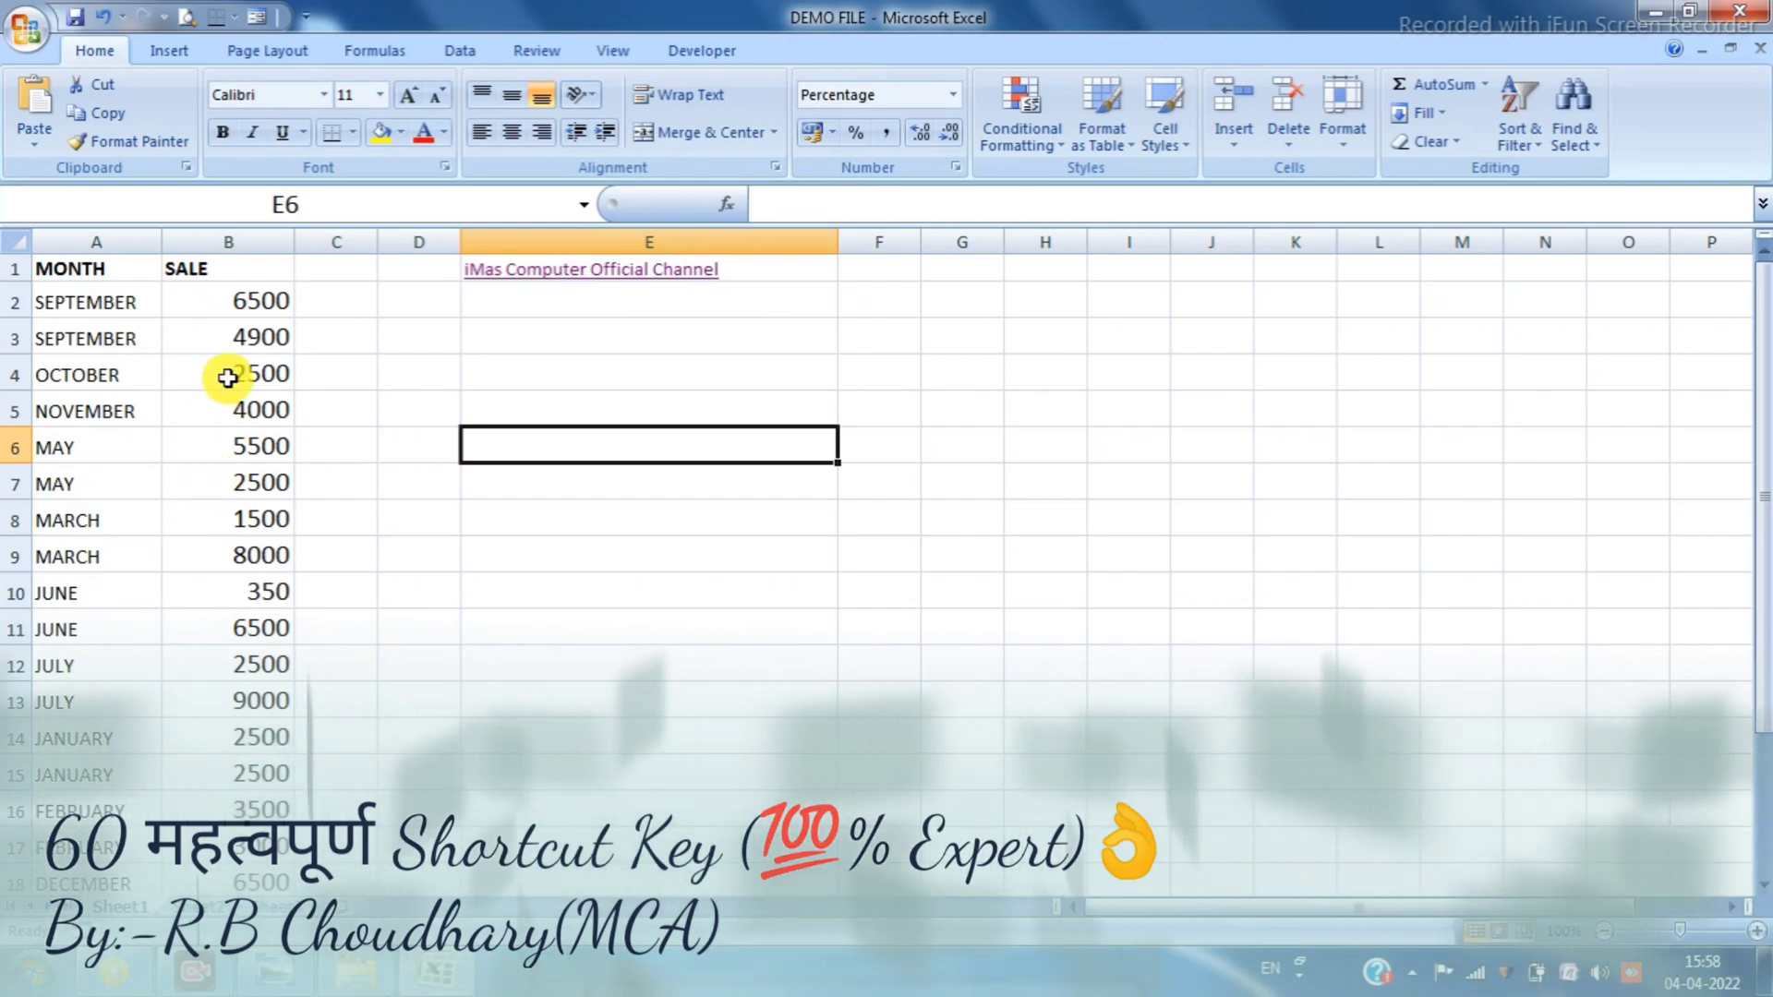
pyautogui.moveTo(245, 317); pyautogui.dragTo(247, 854)
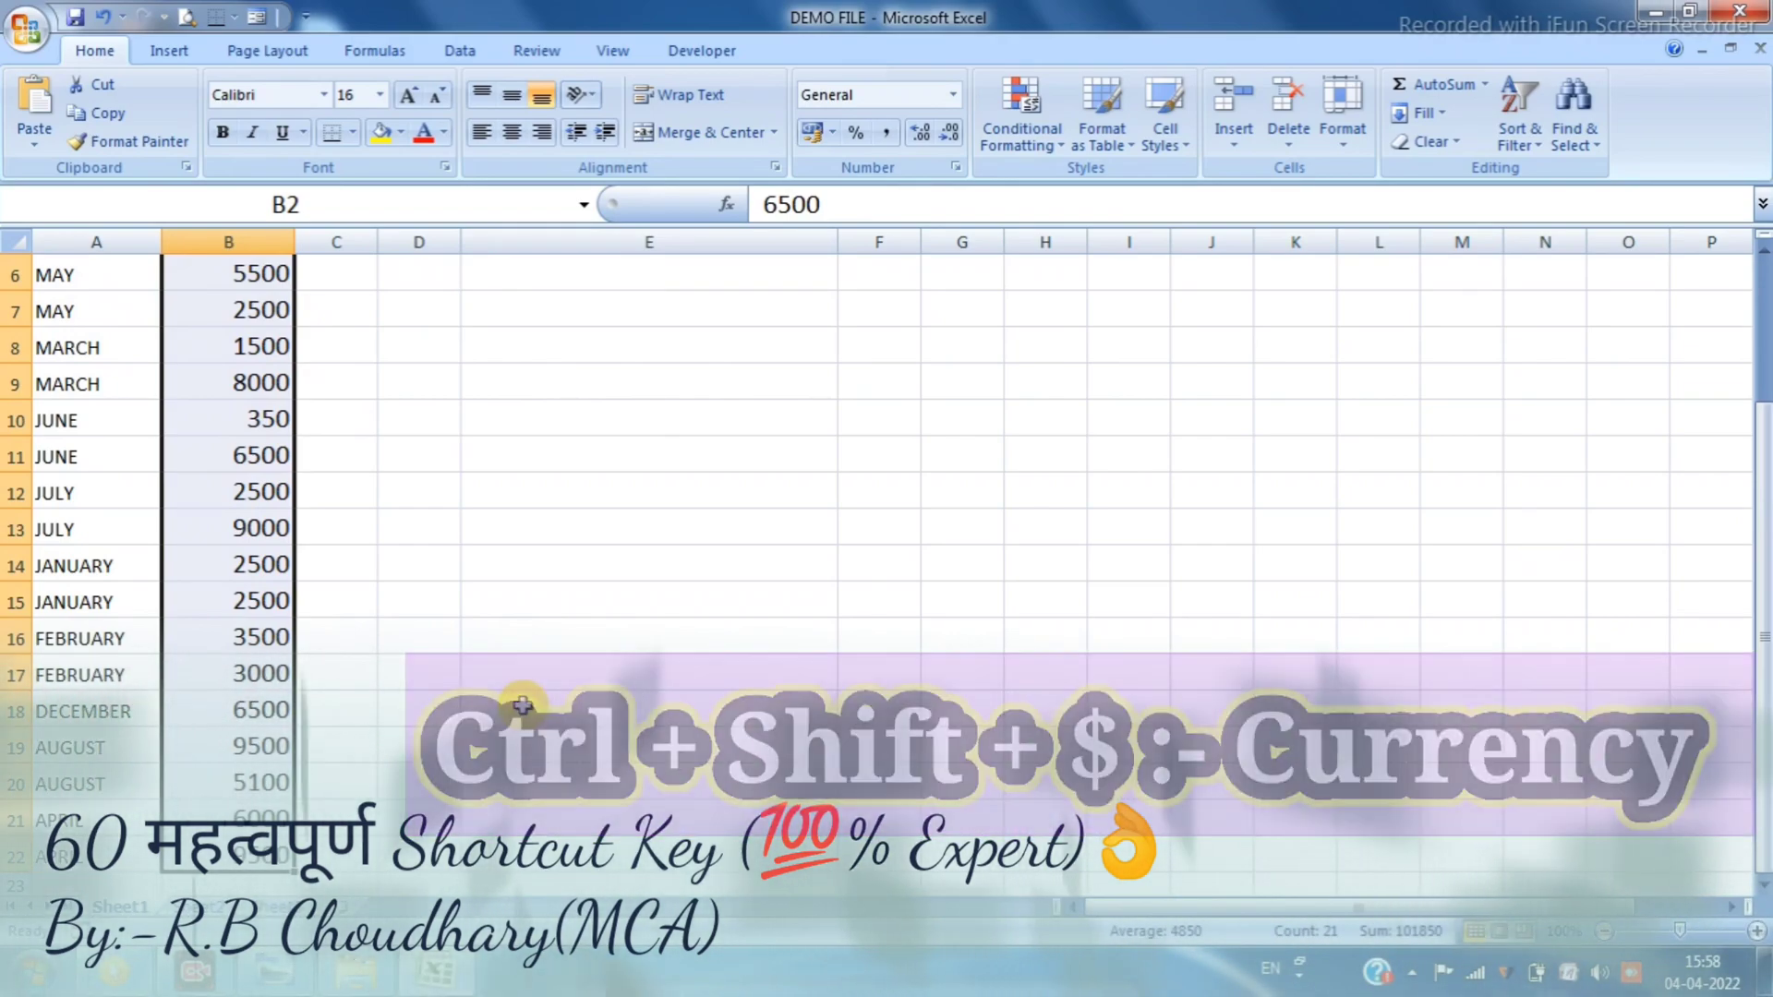
pyautogui.hotkey('ctrl', 'shift', '4')
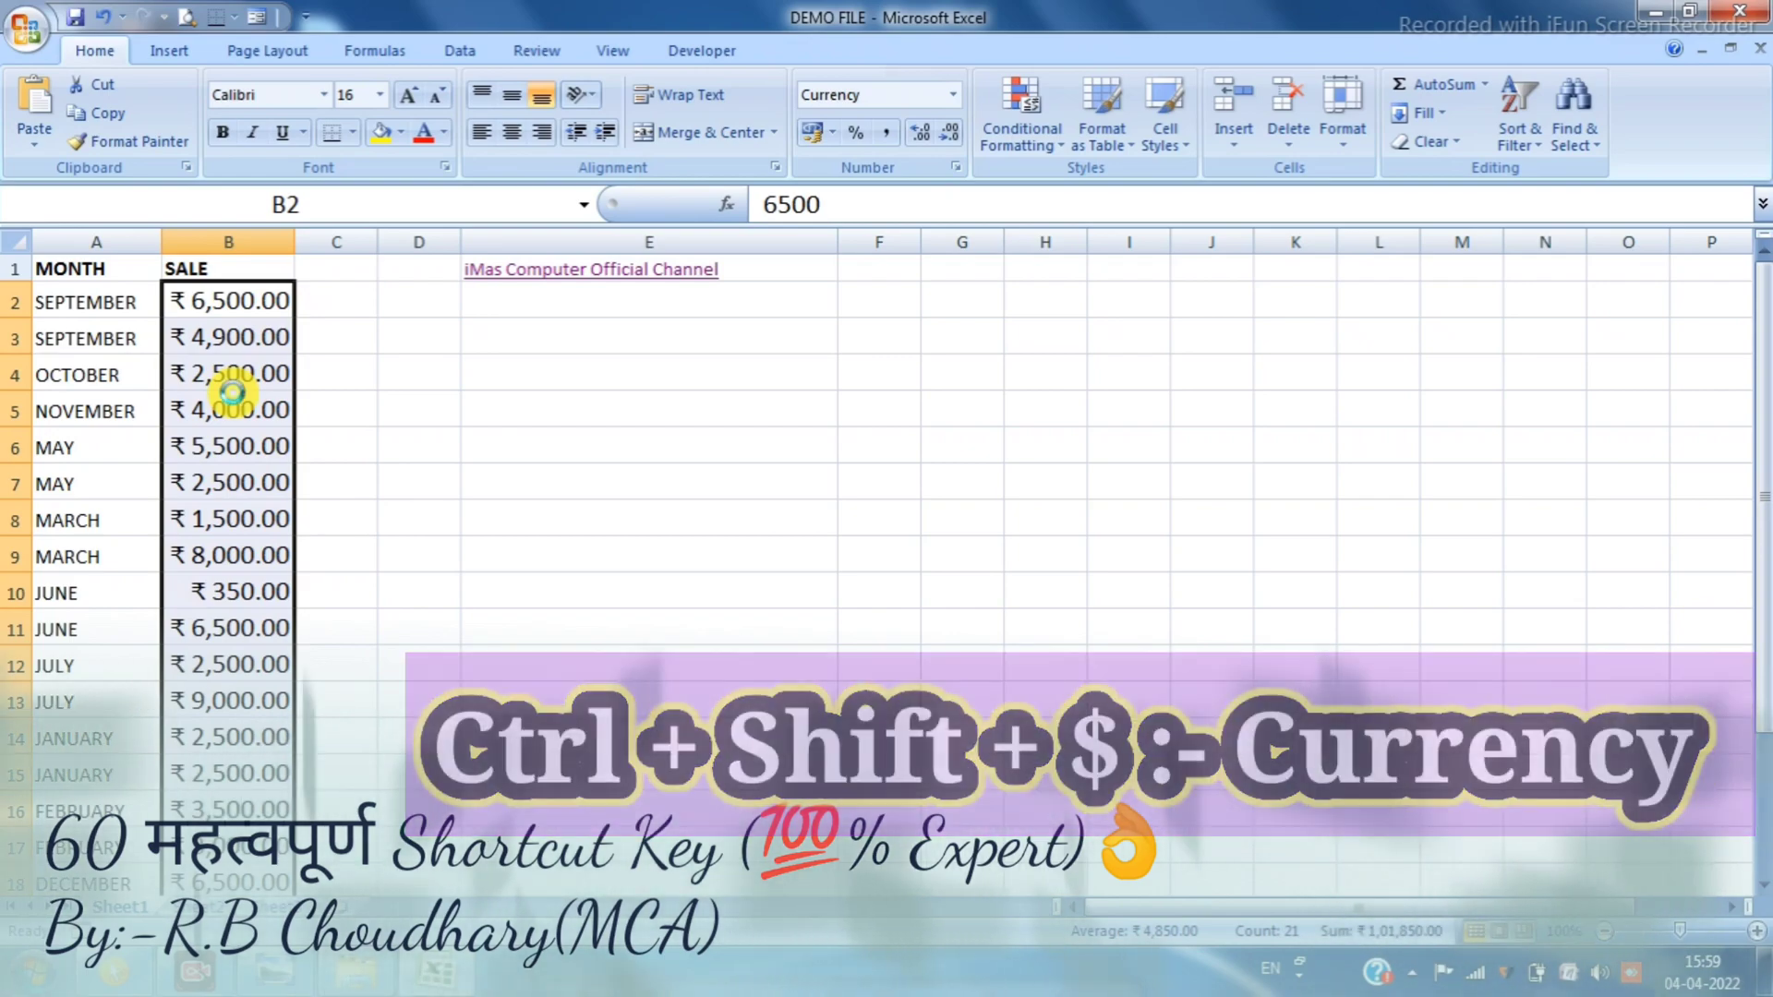
pyautogui.hotkey('ctrl', 'z')
pyautogui.click(331, 450)
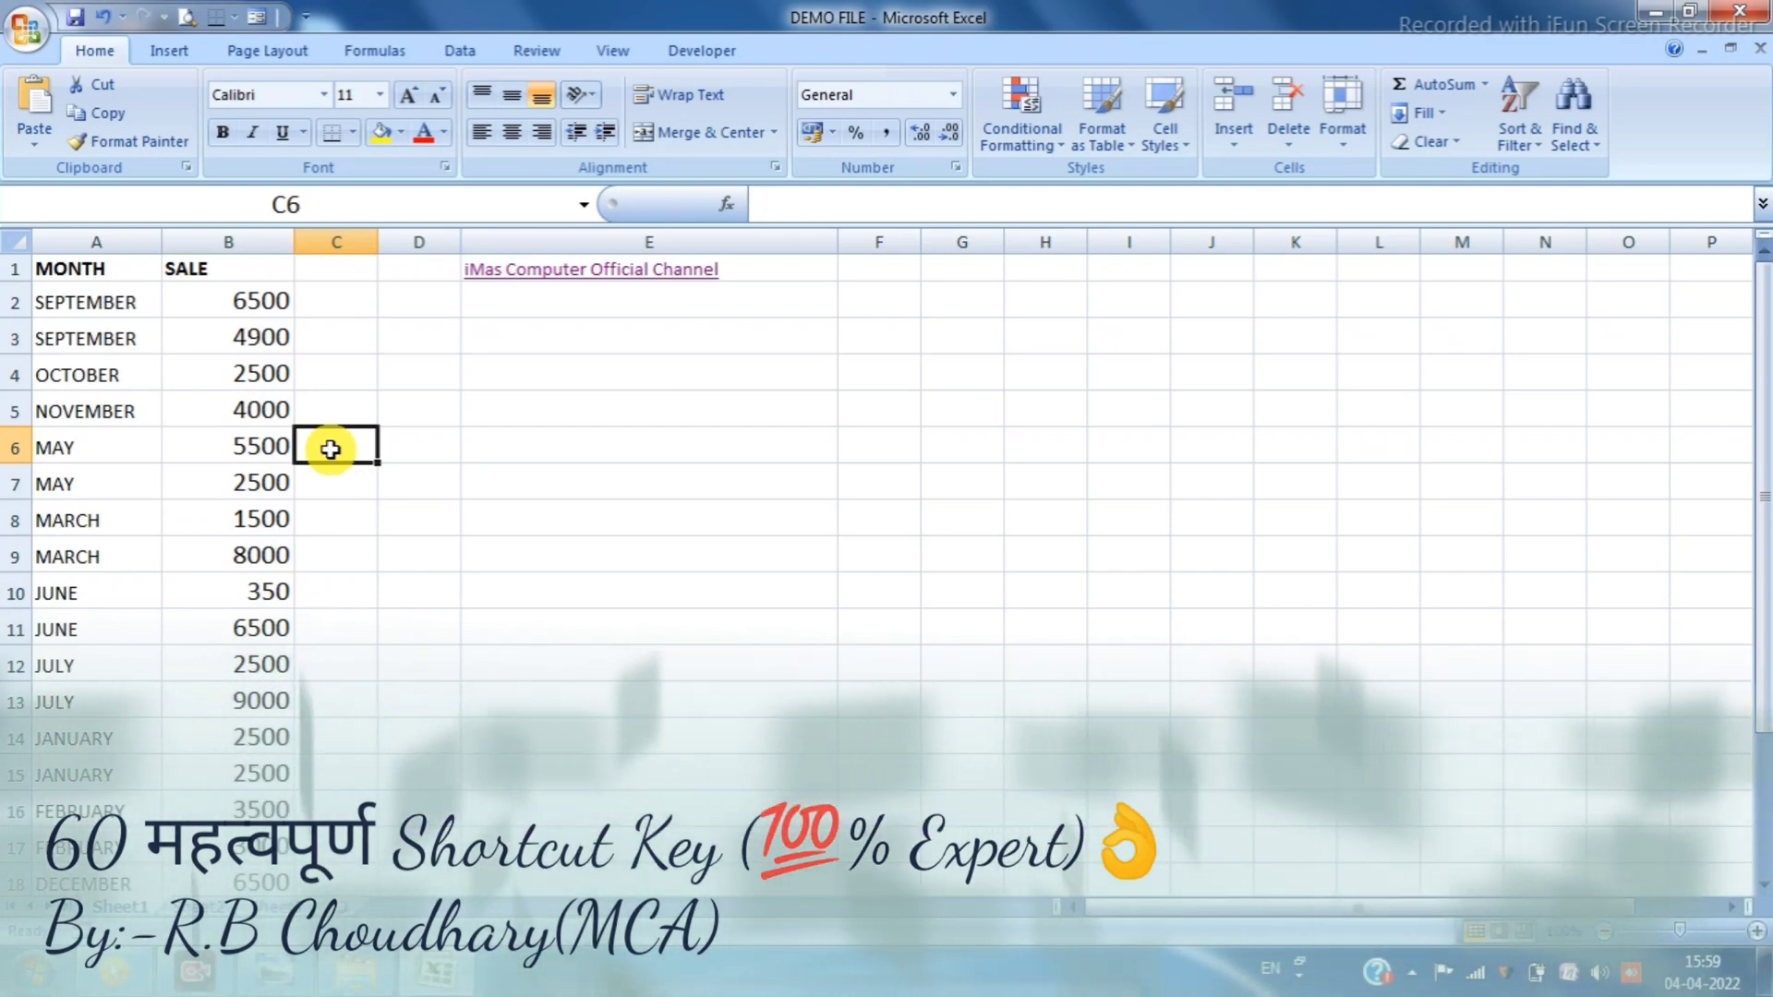
# Apply strikethrough to the MONTH heading in cell A1
pyautogui.click(689, 502)
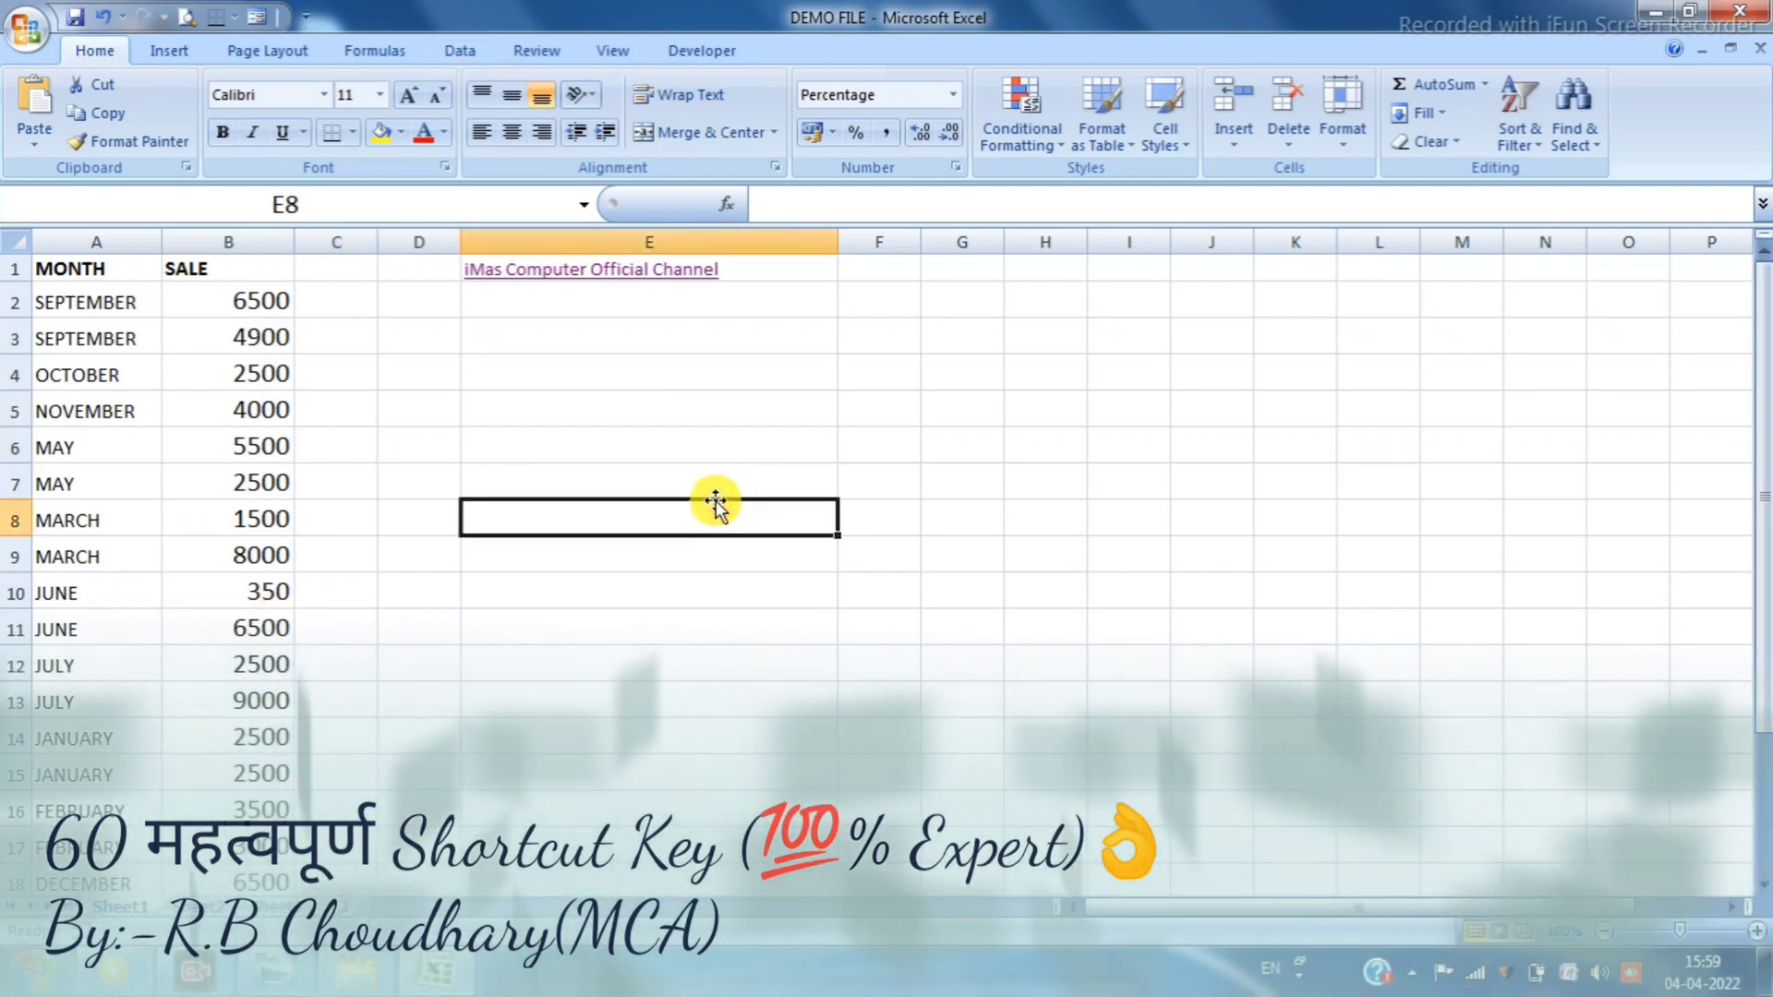
pyautogui.click(79, 269)
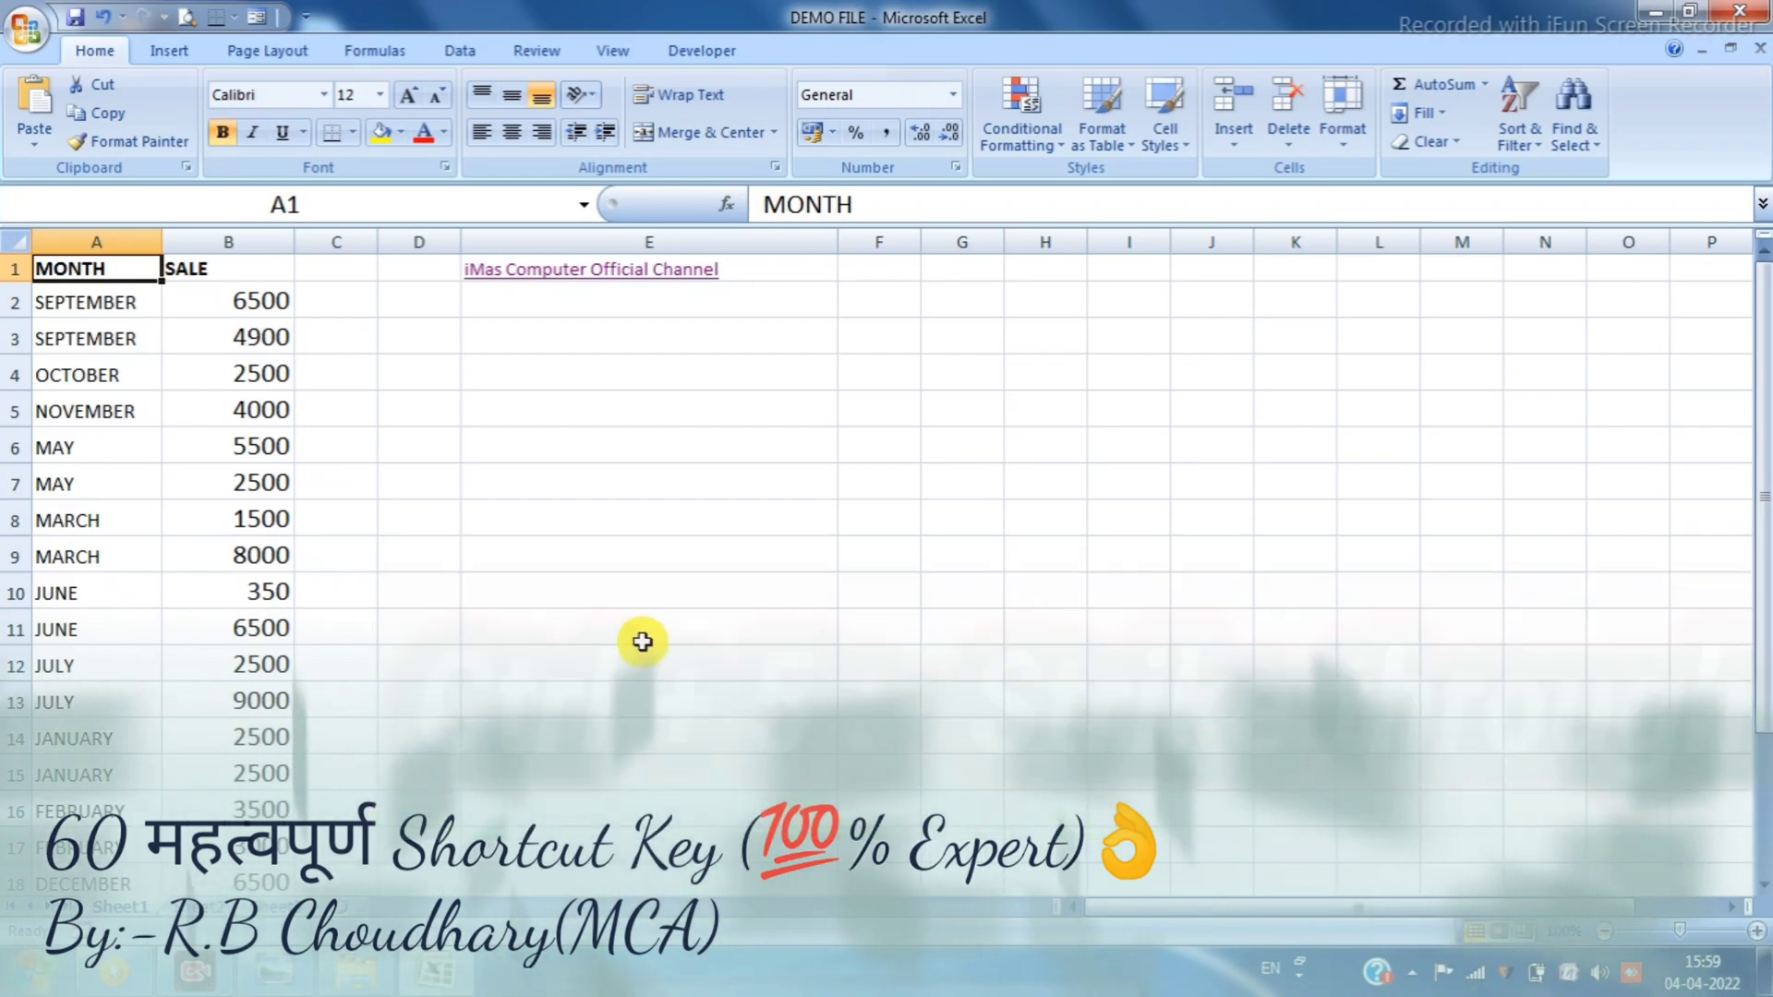
pyautogui.hotkey('ctrl', '5')
pyautogui.click(80, 480)
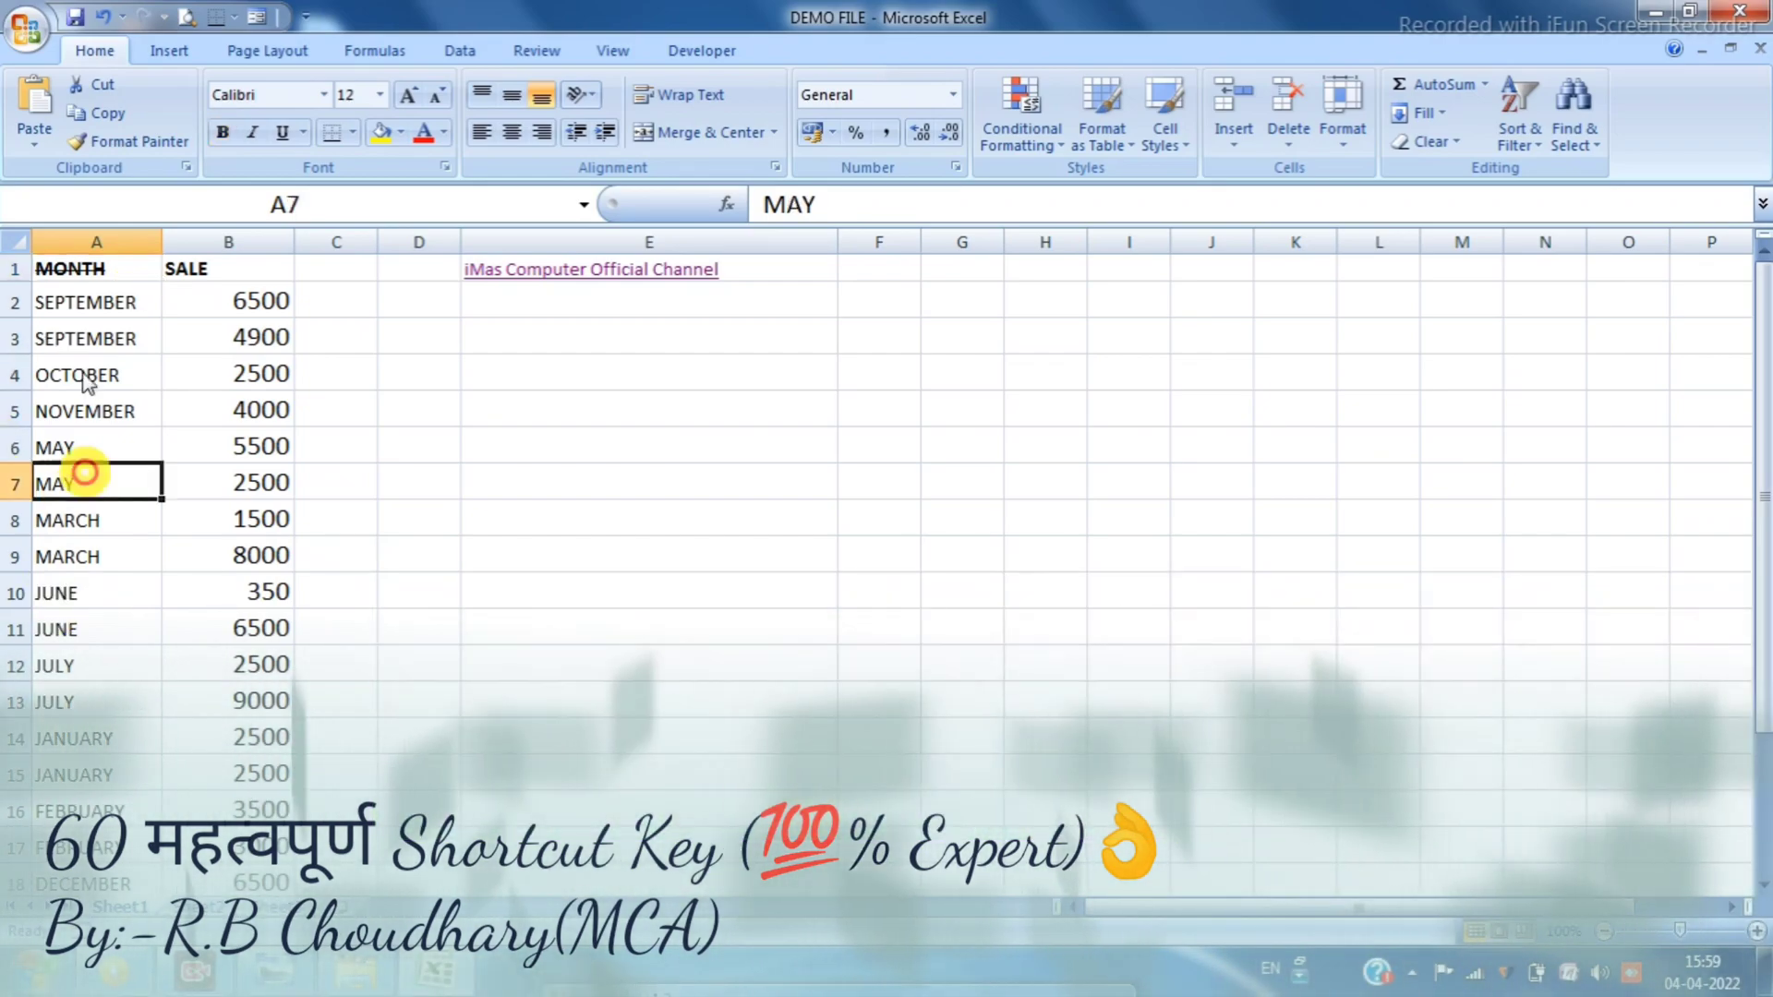
# Enlarge the MONTH heading in A1 to font size 36 and widen column A to fit it
pyautogui.click(104, 267)
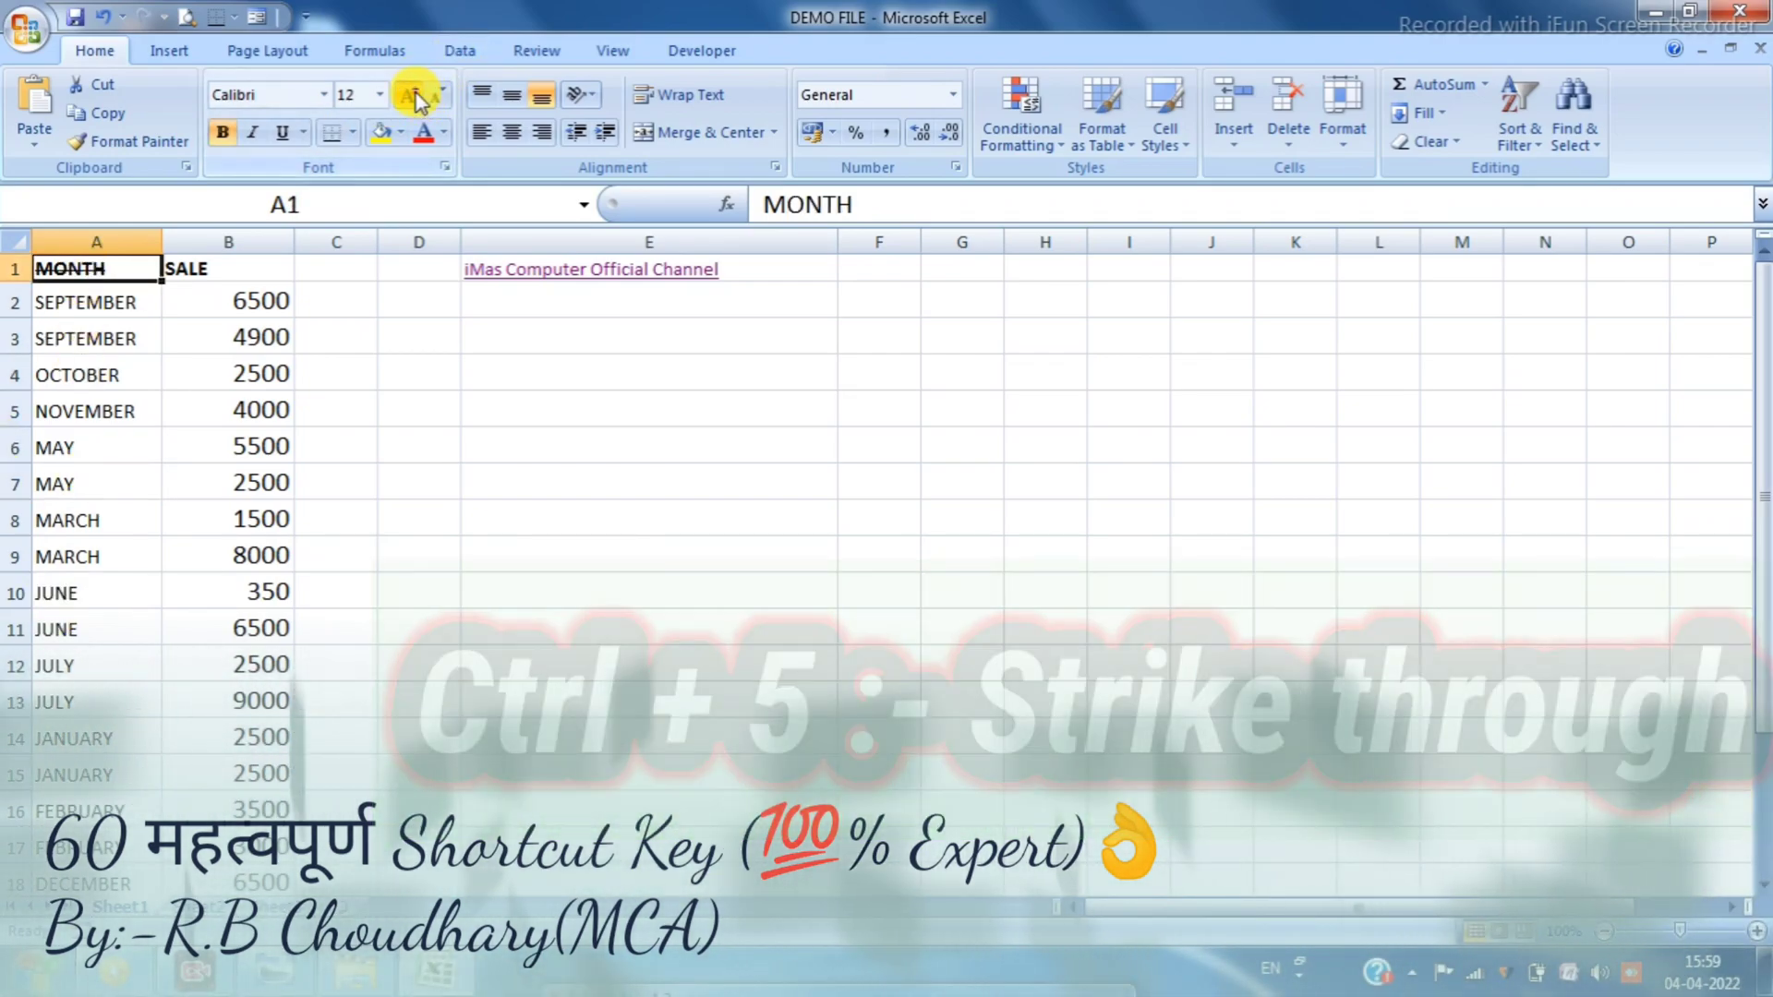
pyautogui.click(410, 95)
pyautogui.click(410, 95)
pyautogui.click(410, 95)
pyautogui.click(410, 96)
pyautogui.click(410, 95)
pyautogui.click(410, 95)
pyautogui.click(411, 95)
pyautogui.click(412, 95)
pyautogui.click(412, 95)
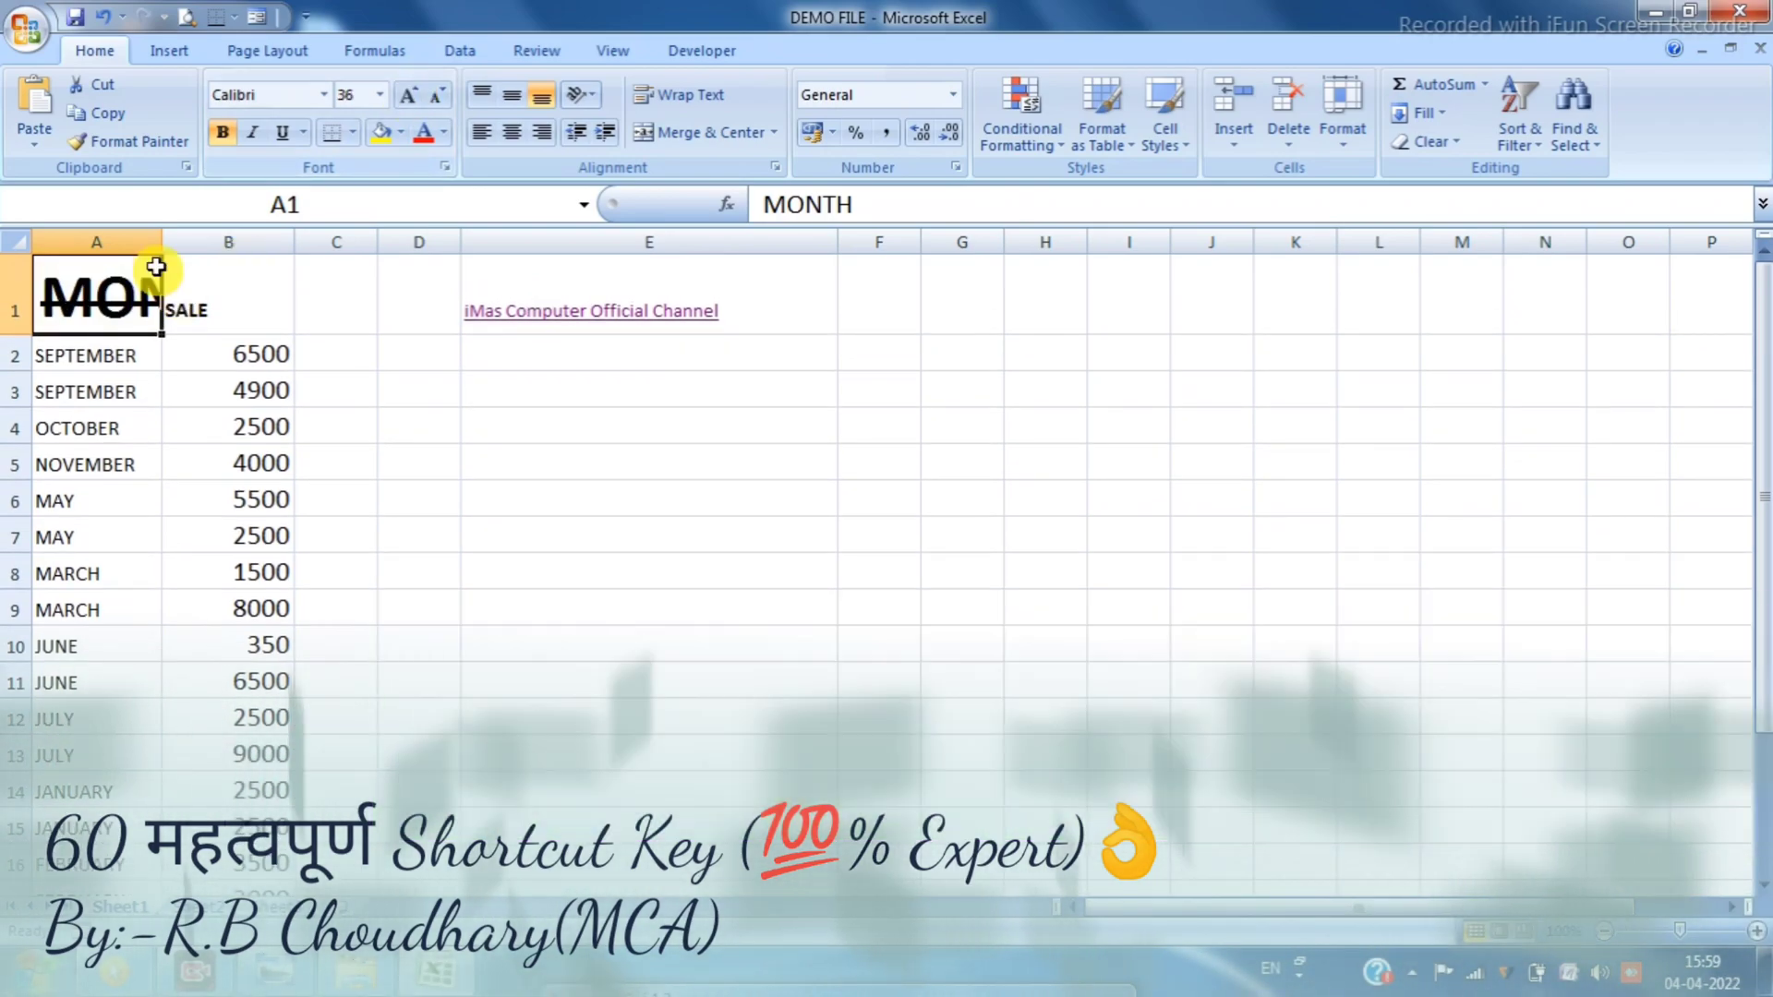
pyautogui.moveTo(162, 241); pyautogui.dragTo(287, 258)
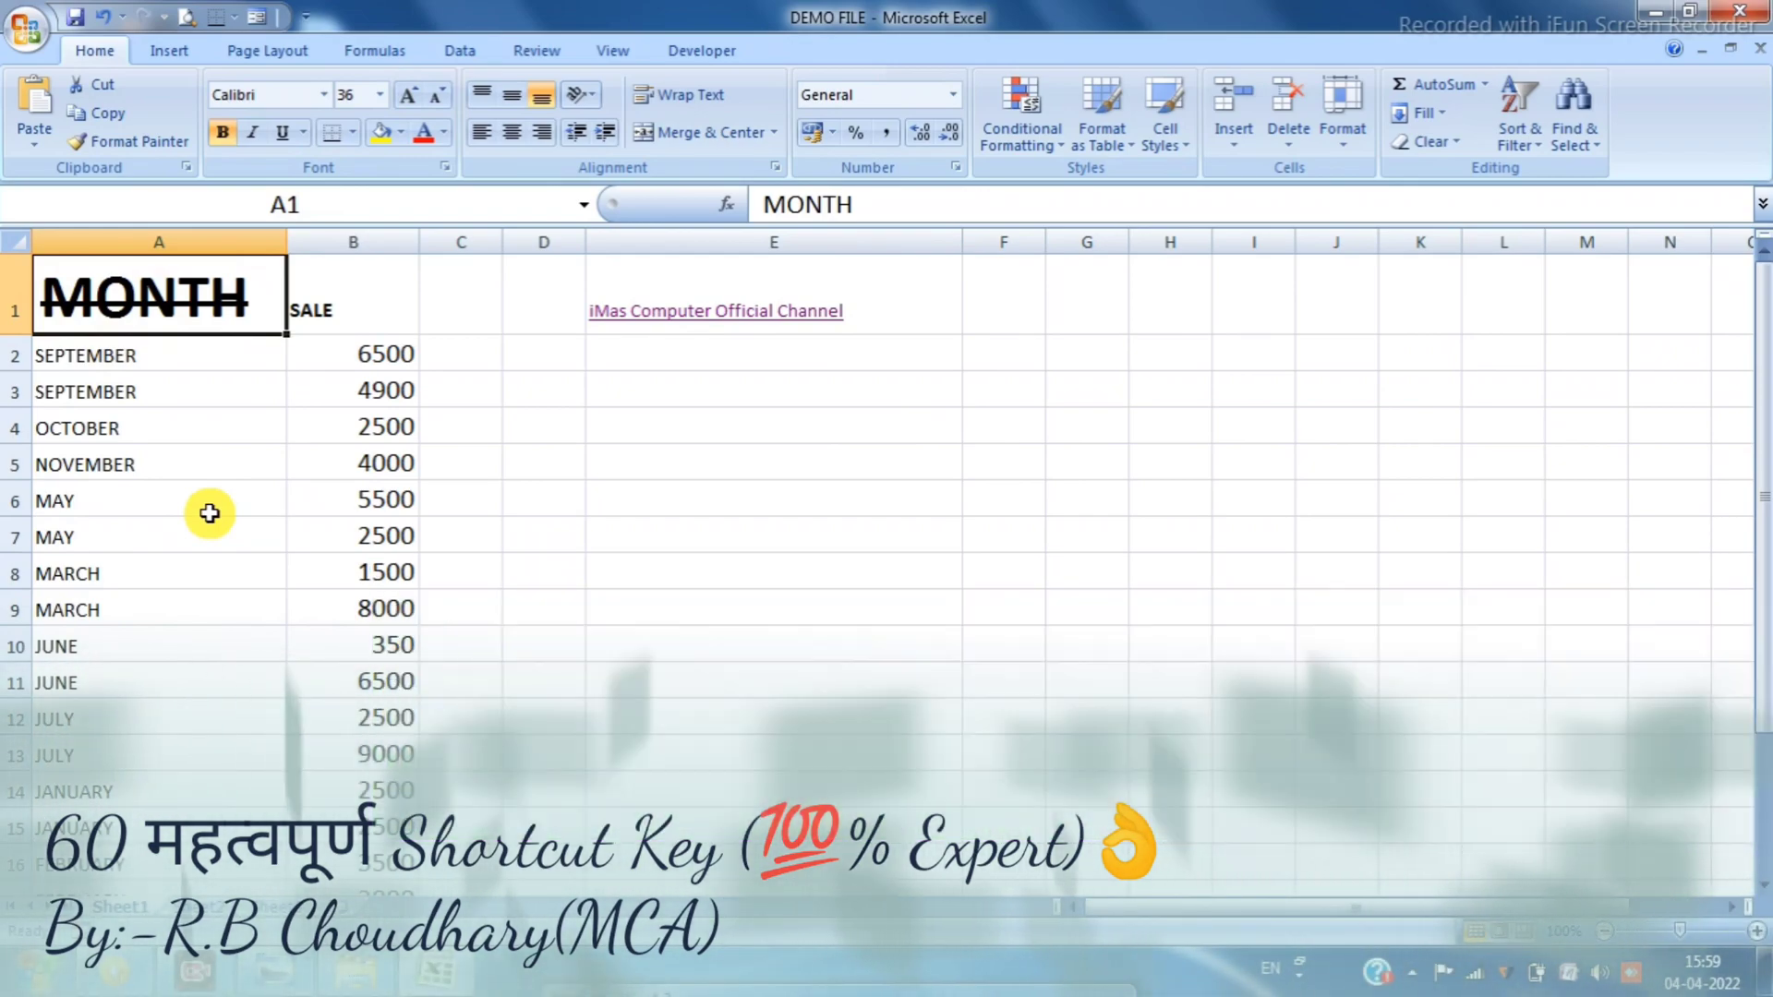
# Switch the strikethrough on the enlarged MONTH heading off and back on
pyautogui.hotkey('ctrl', '5')
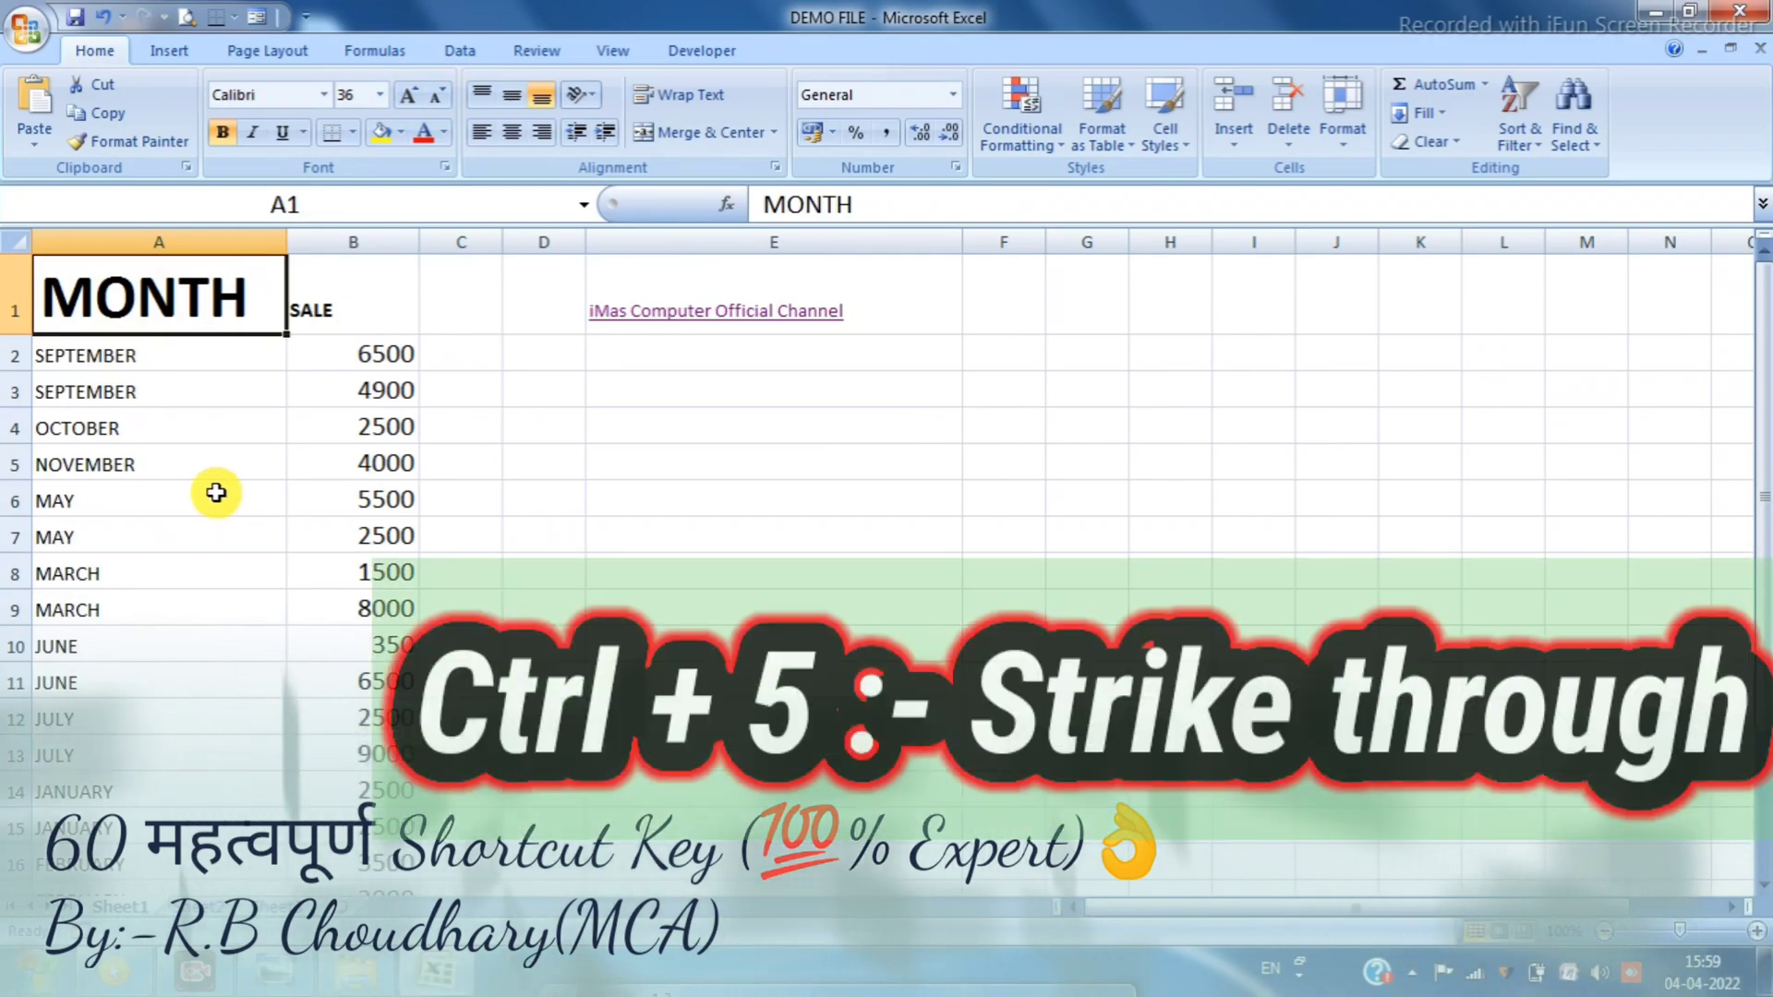
pyautogui.hotkey('ctrl', '5')
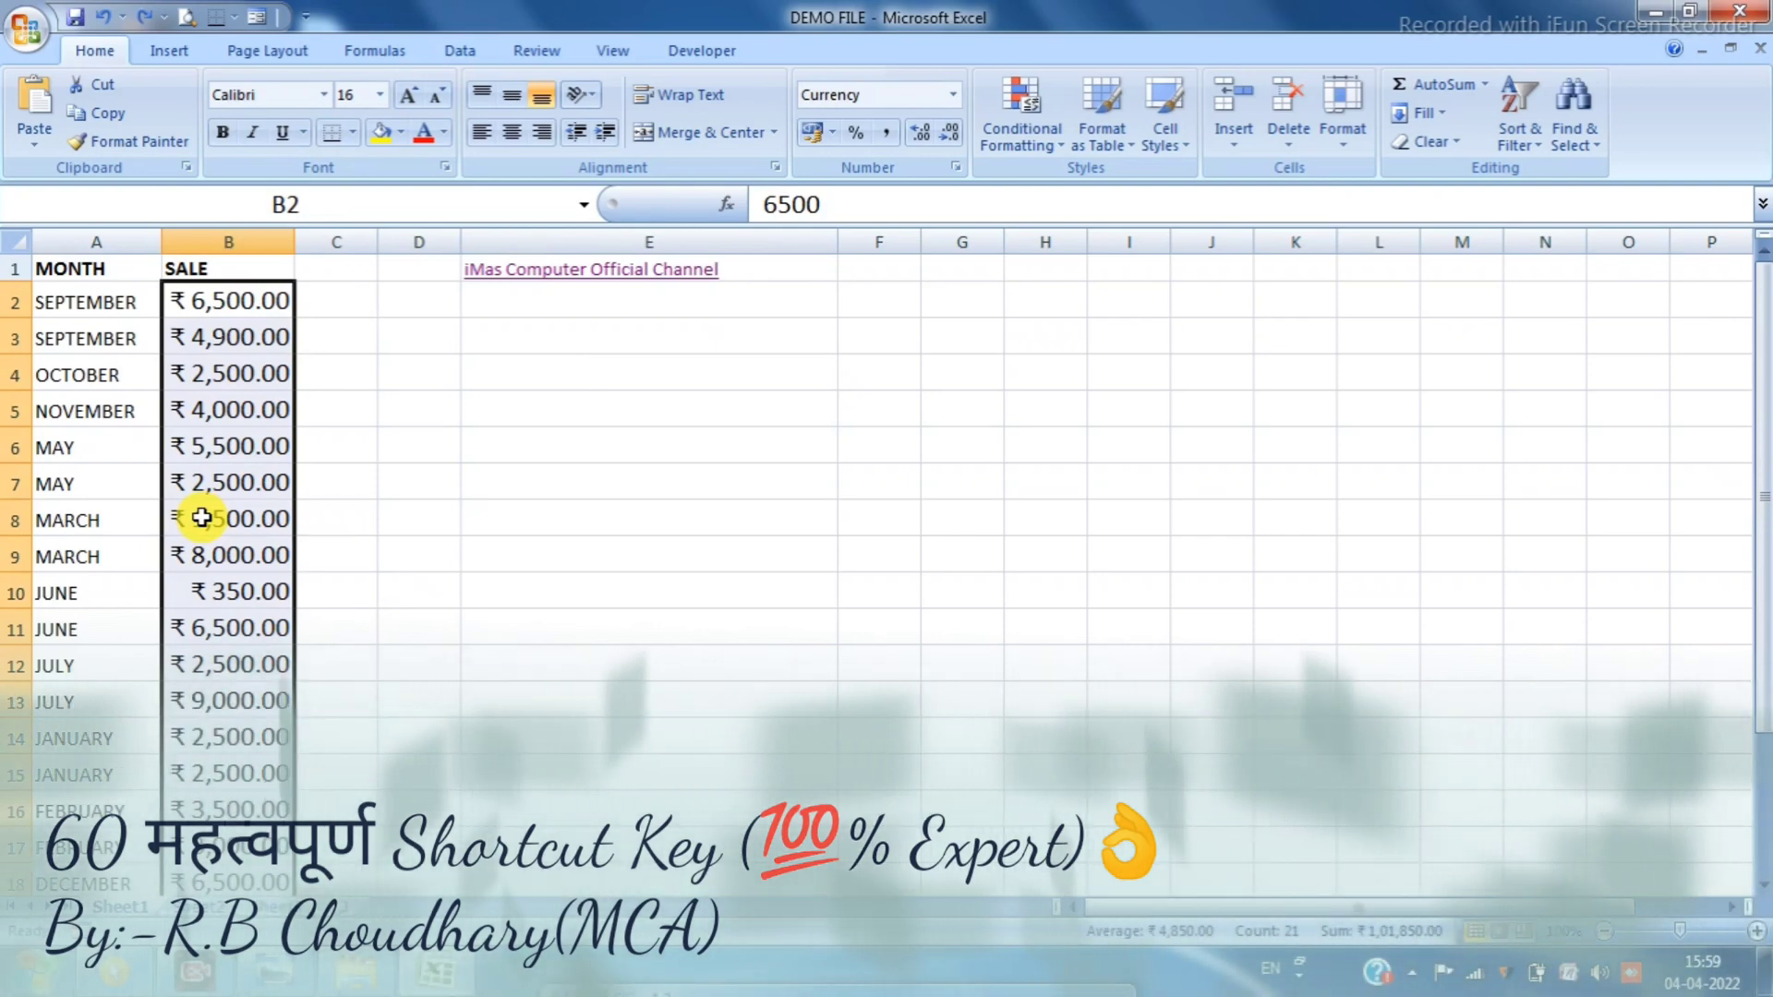
# Return the SALE values in B2:B22 to the General number format
pyautogui.hotkey('ctrl', 'shift', '~')
pyautogui.click(357, 481)
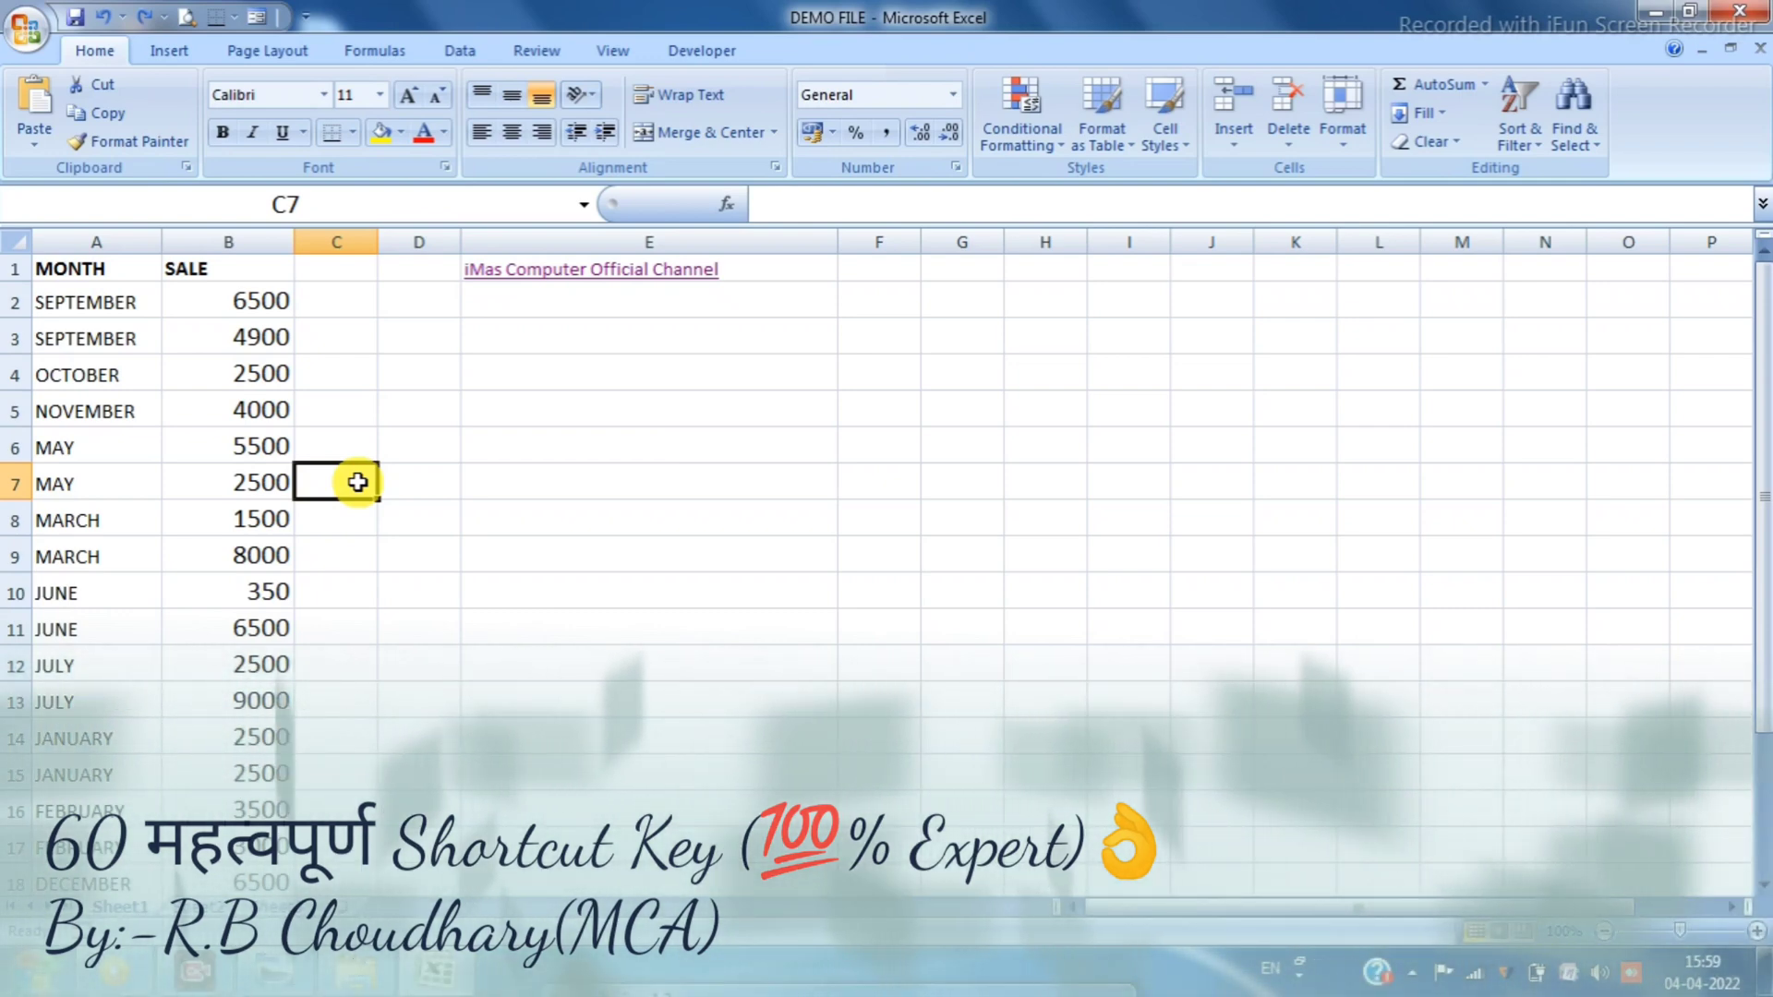
# Make SEPTEMBER in cell A2 bold and remove the bold again
pyautogui.click(88, 309)
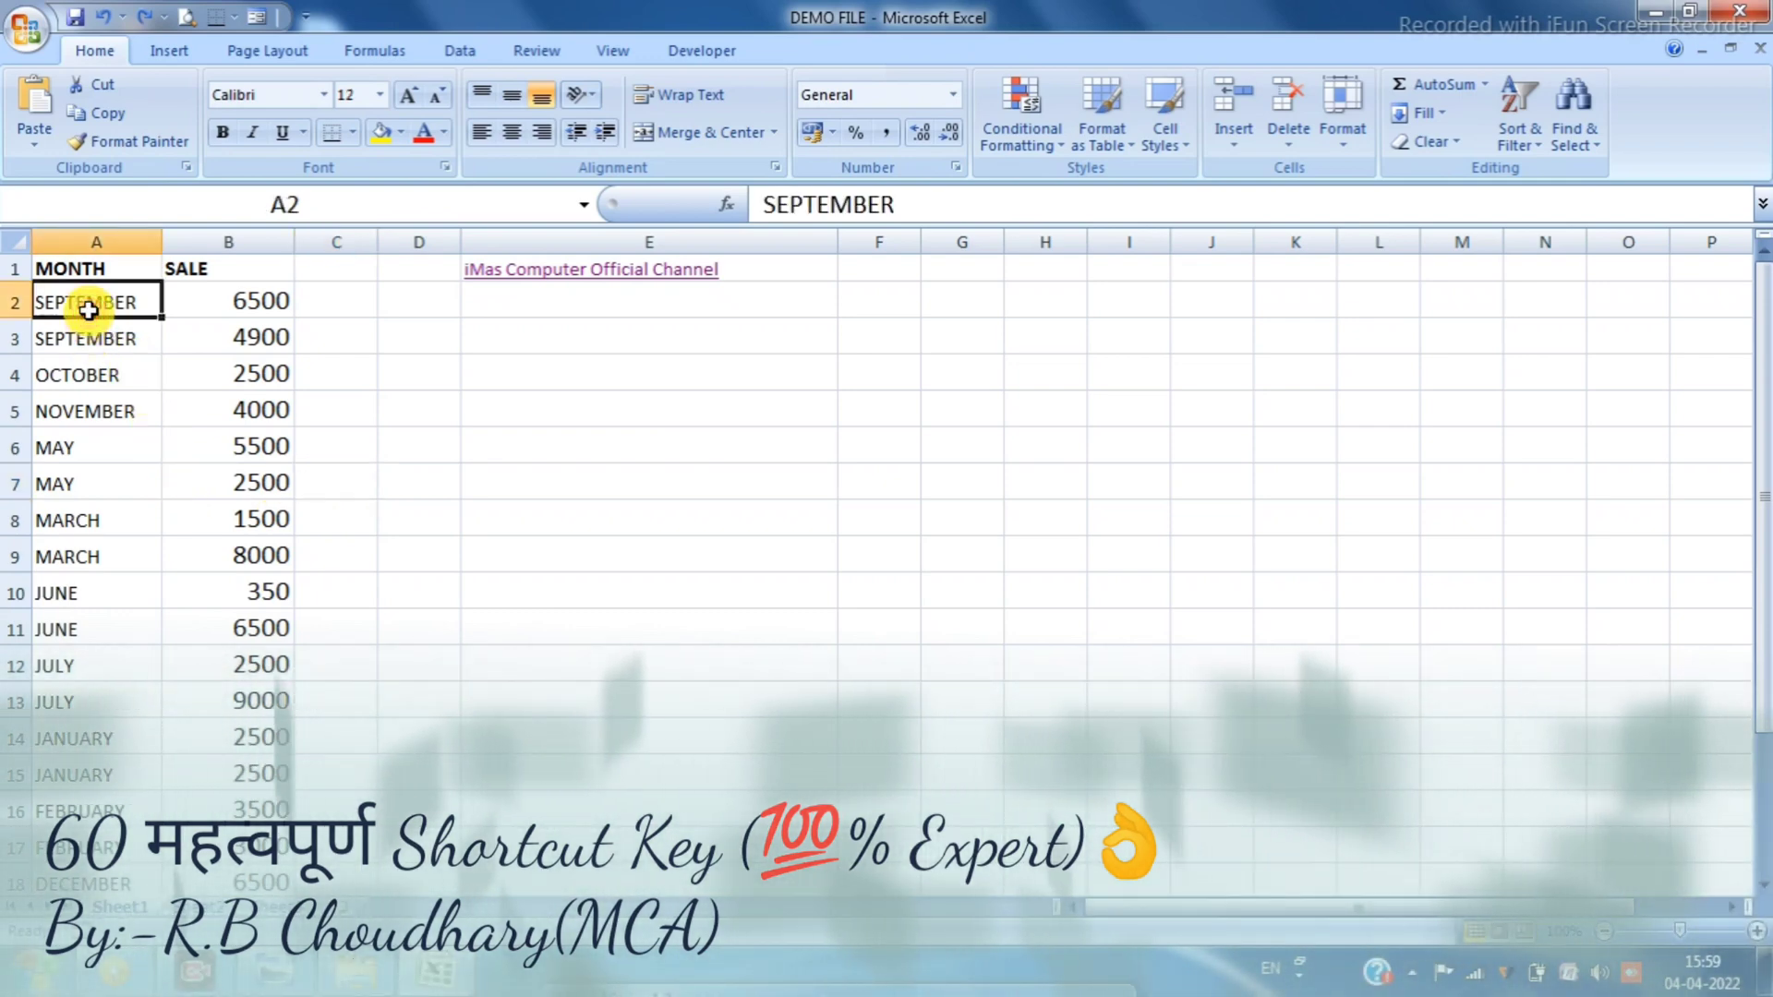
pyautogui.hotkey('ctrl', 'b')
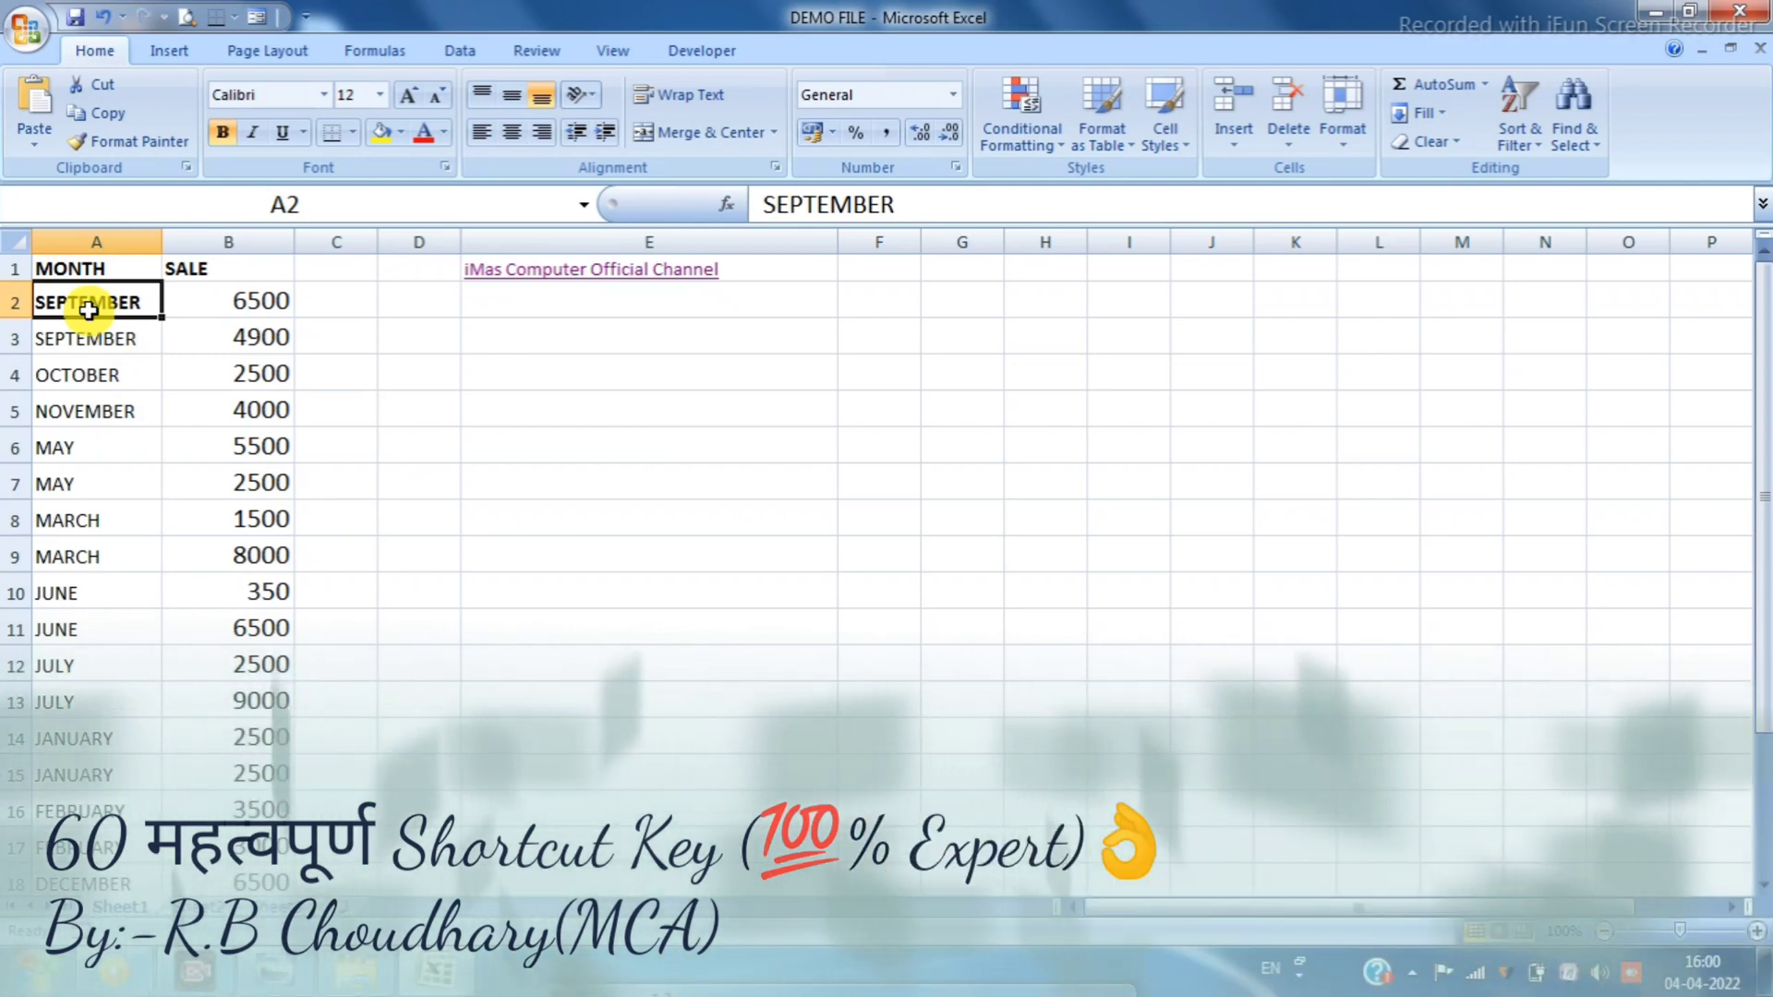
pyautogui.hotkey('ctrl', 'b')
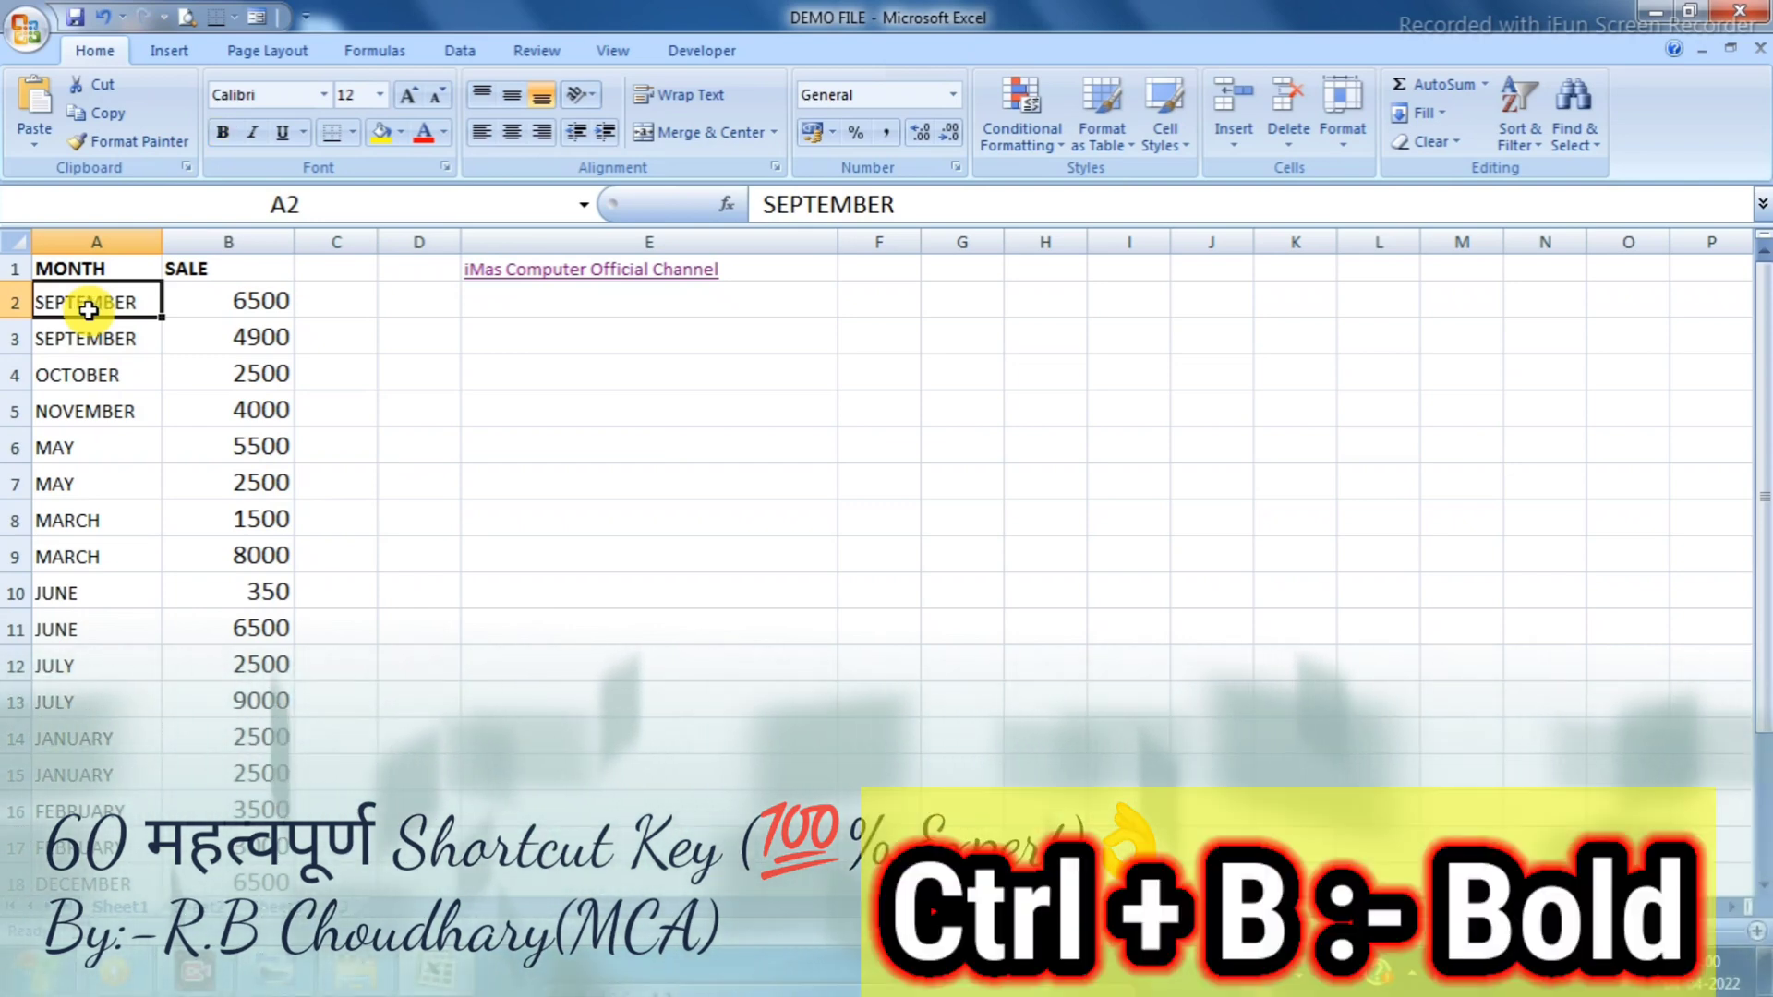
# Apply and remove italic on SEPTEMBER in cell A3, and do the same with underline
pyautogui.click(97, 372)
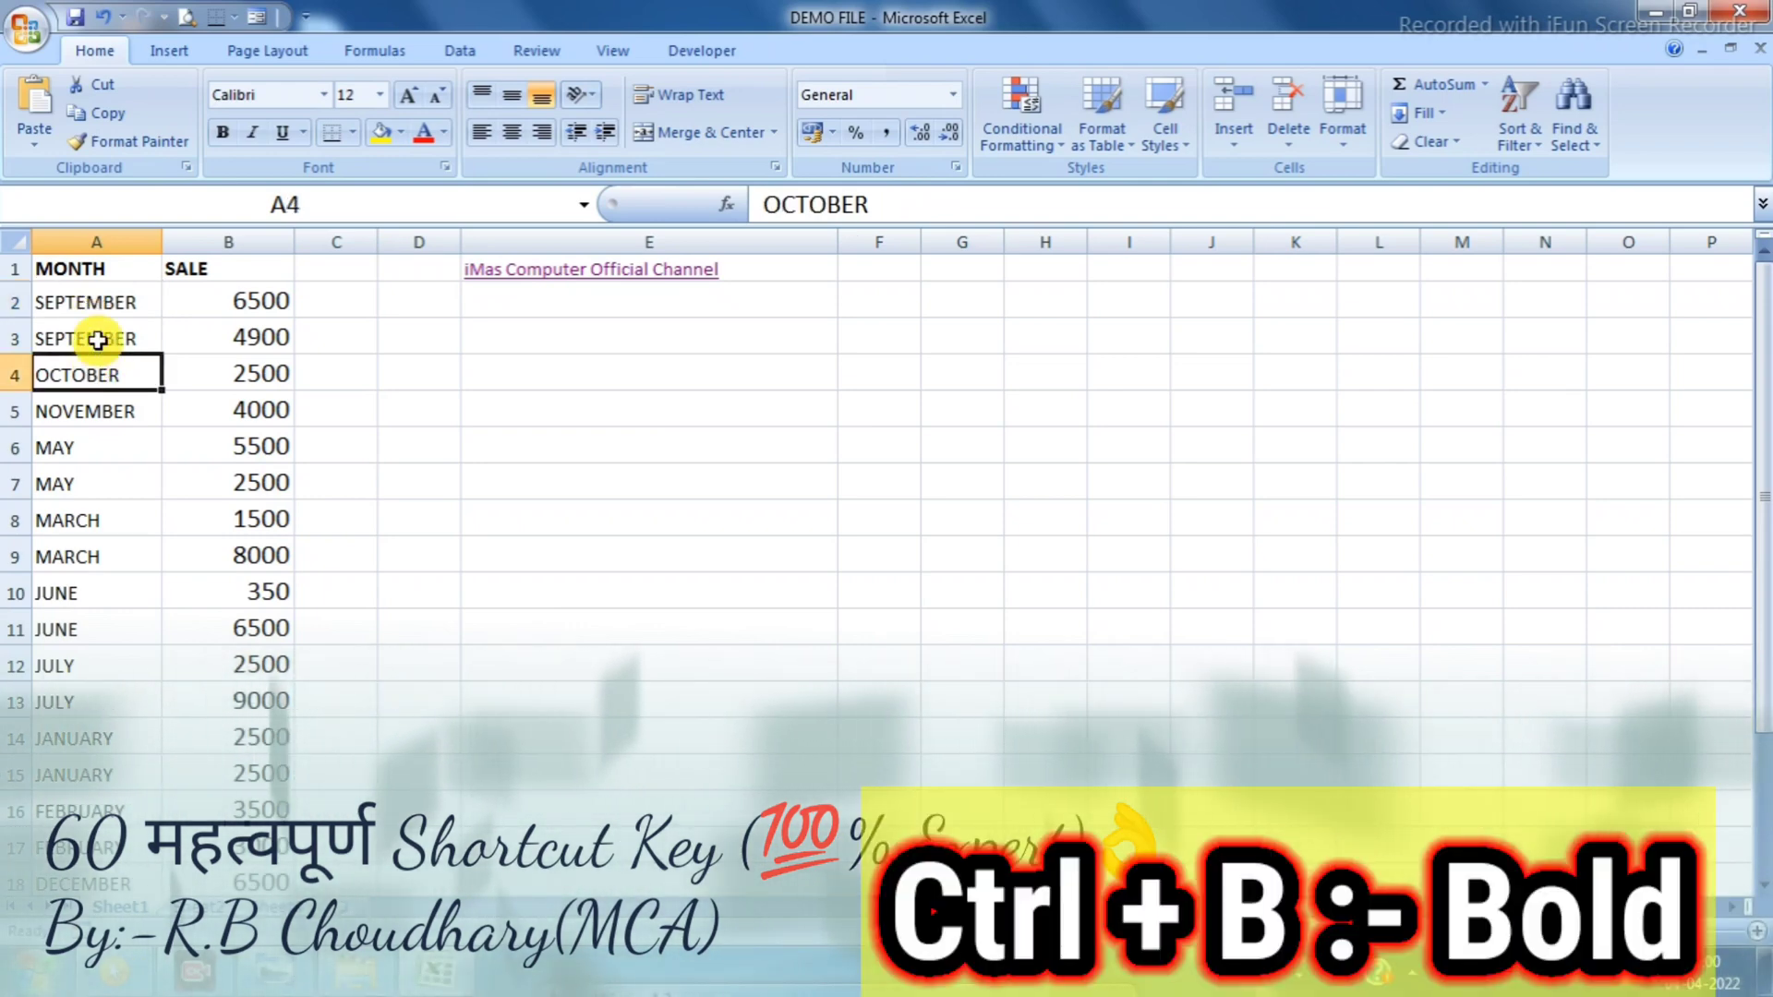
pyautogui.click(98, 340)
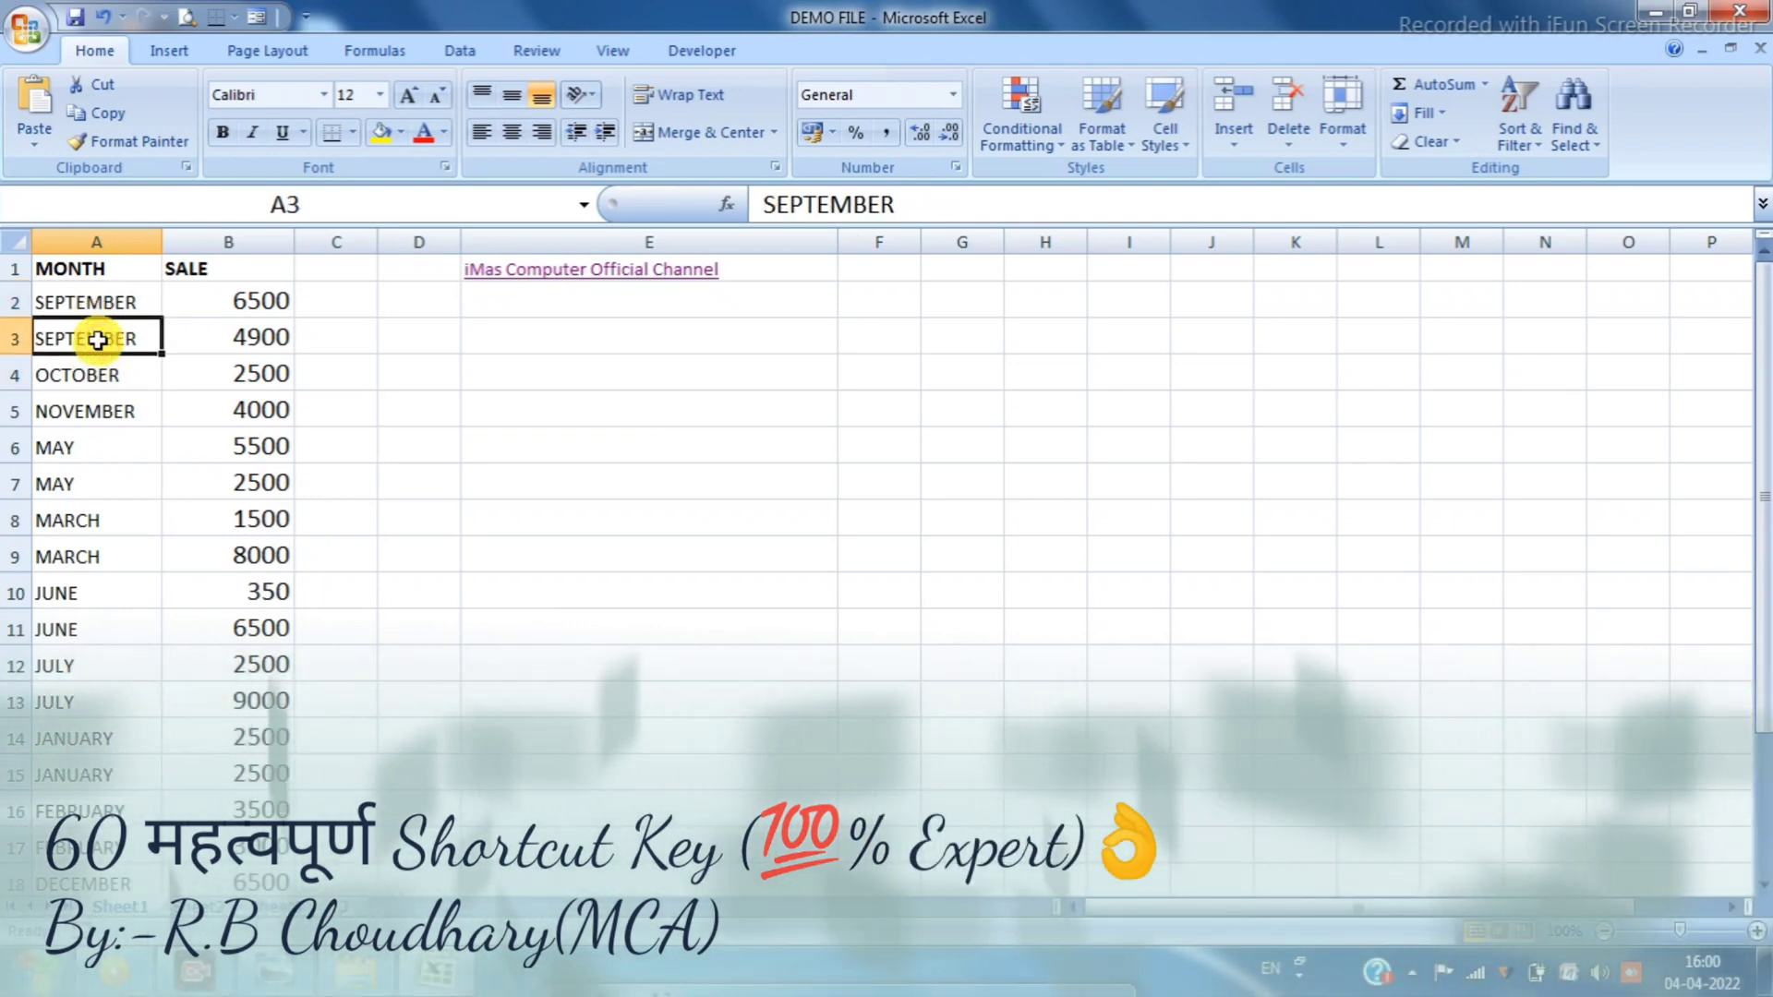
pyautogui.hotkey('ctrl', 'i')
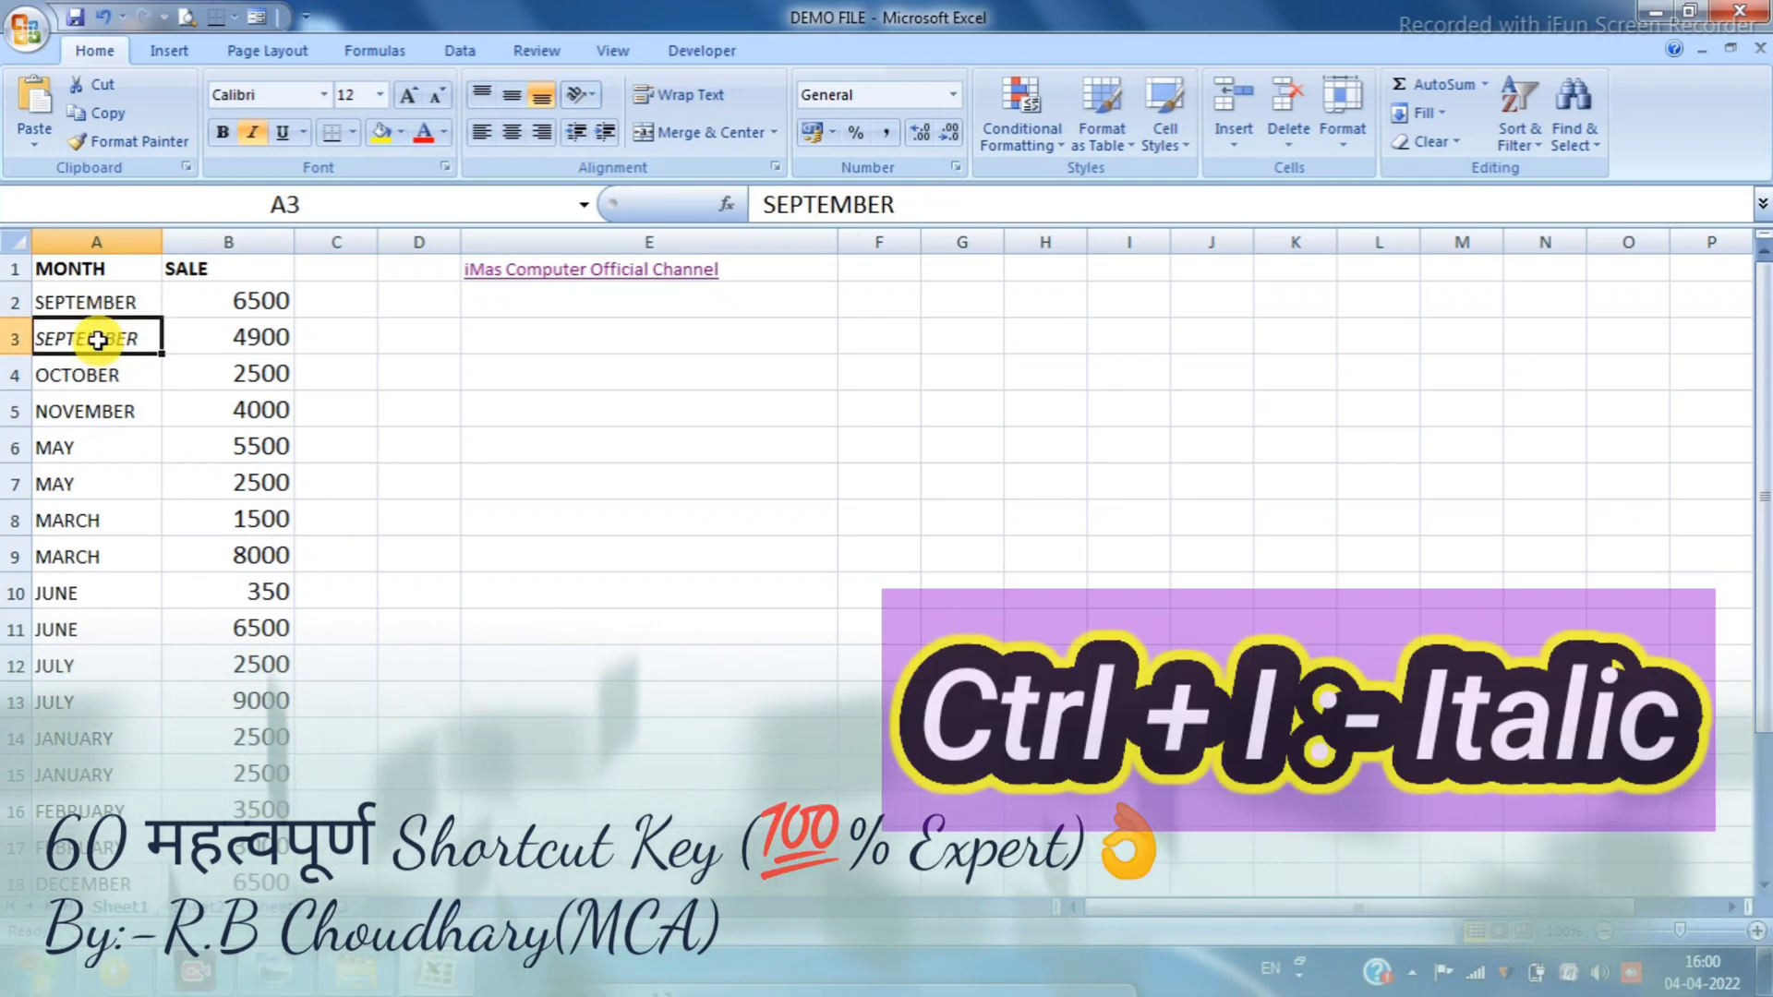
pyautogui.hotkey('ctrl', 'i')
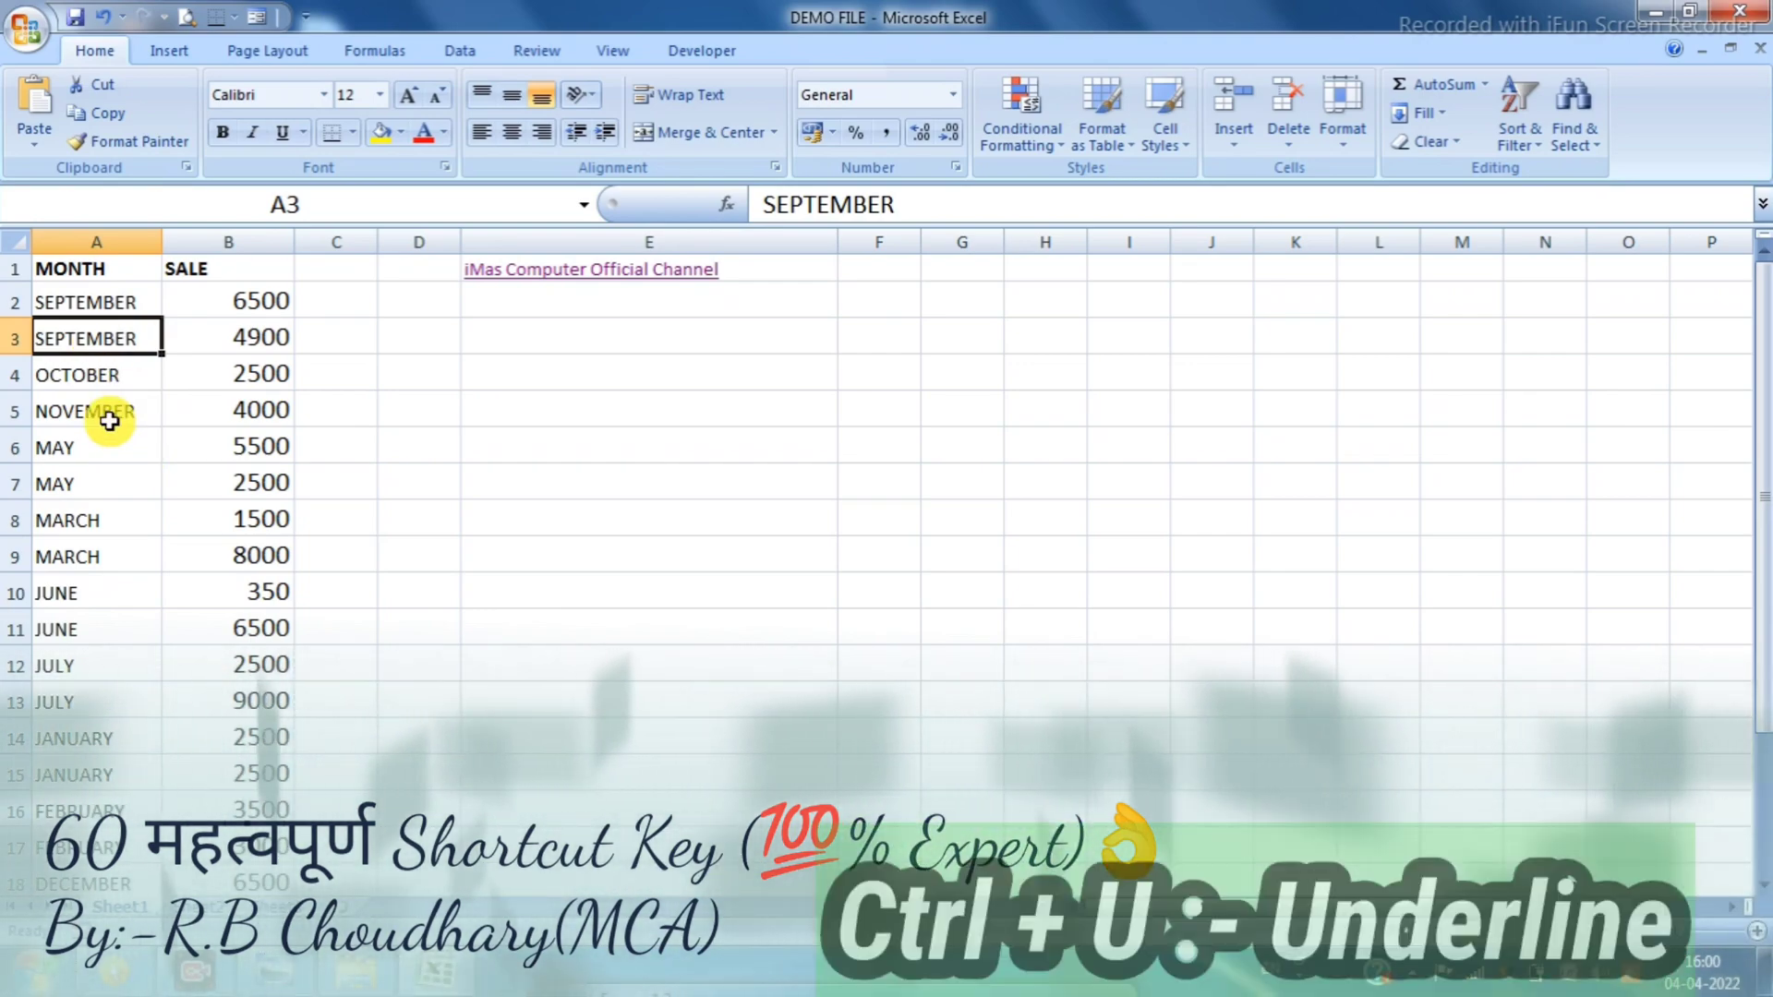
pyautogui.hotkey('ctrl', 'u')
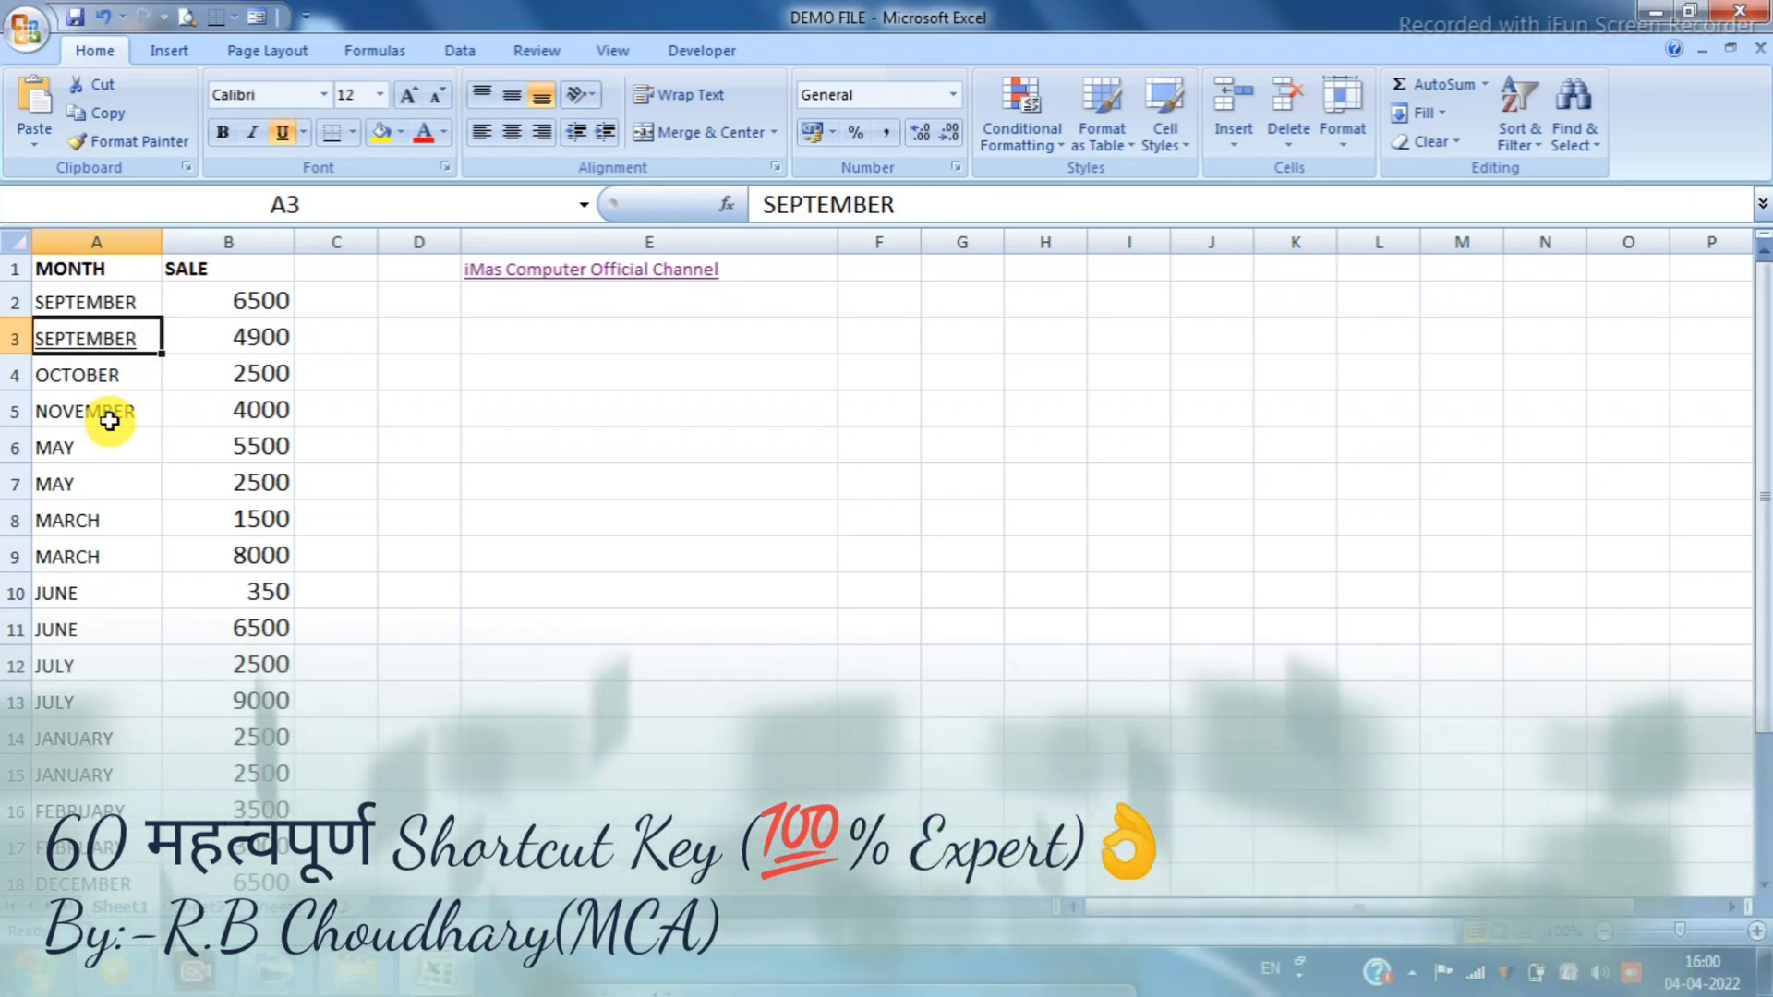
pyautogui.hotkey('ctrl', 'u')
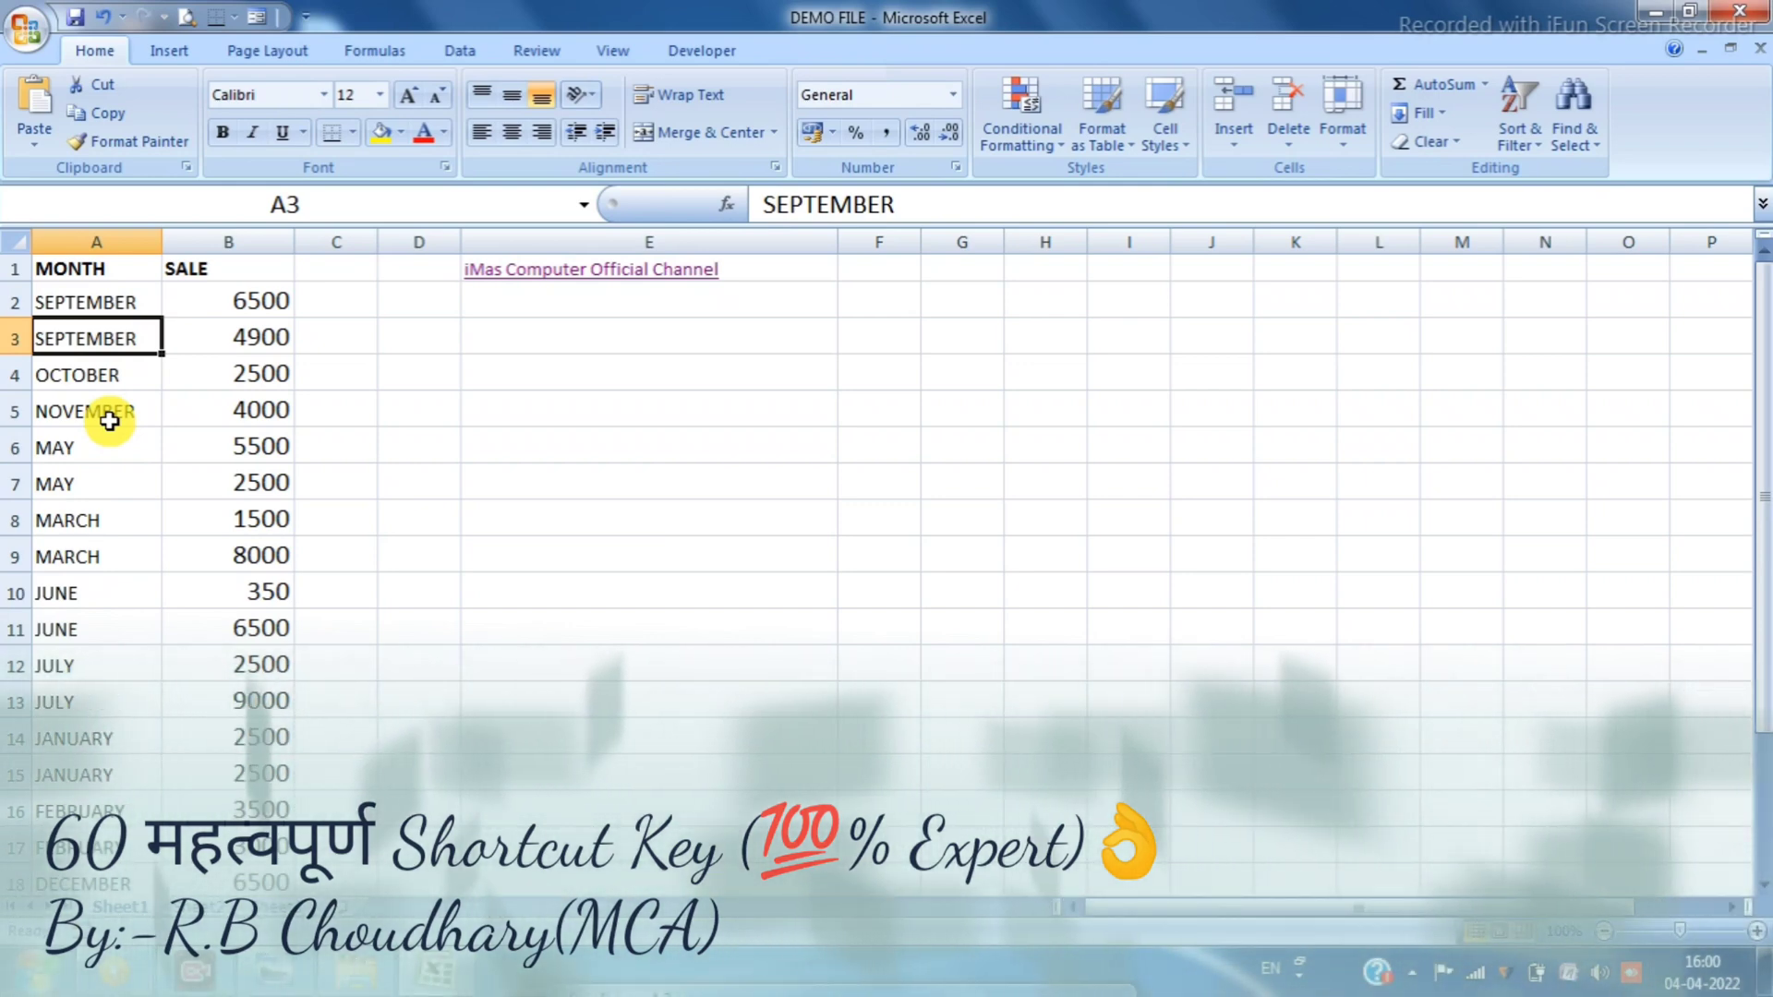
# Format the SALE values in B2:B22 as Currency and reset them to the General format
pyautogui.click(238, 302)
pyautogui.hotkey('ctrl', 'shift', 'Down')
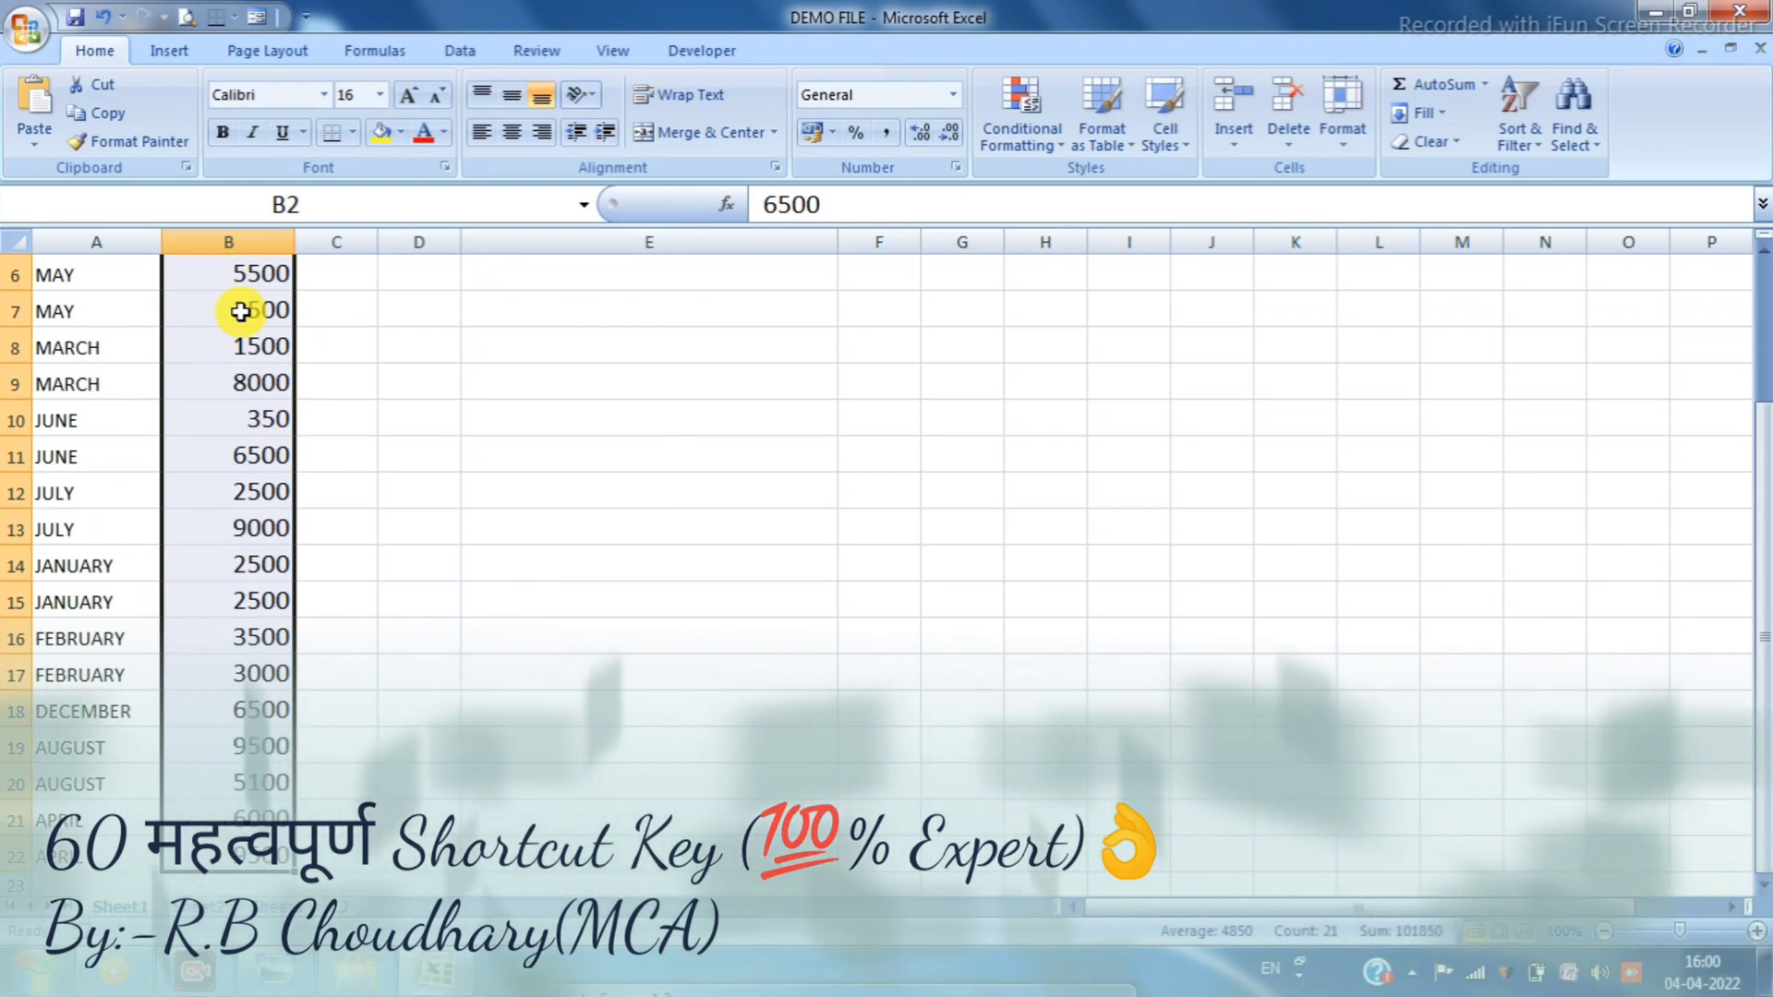
pyautogui.hotkey('ctrl', 'shift', '4')
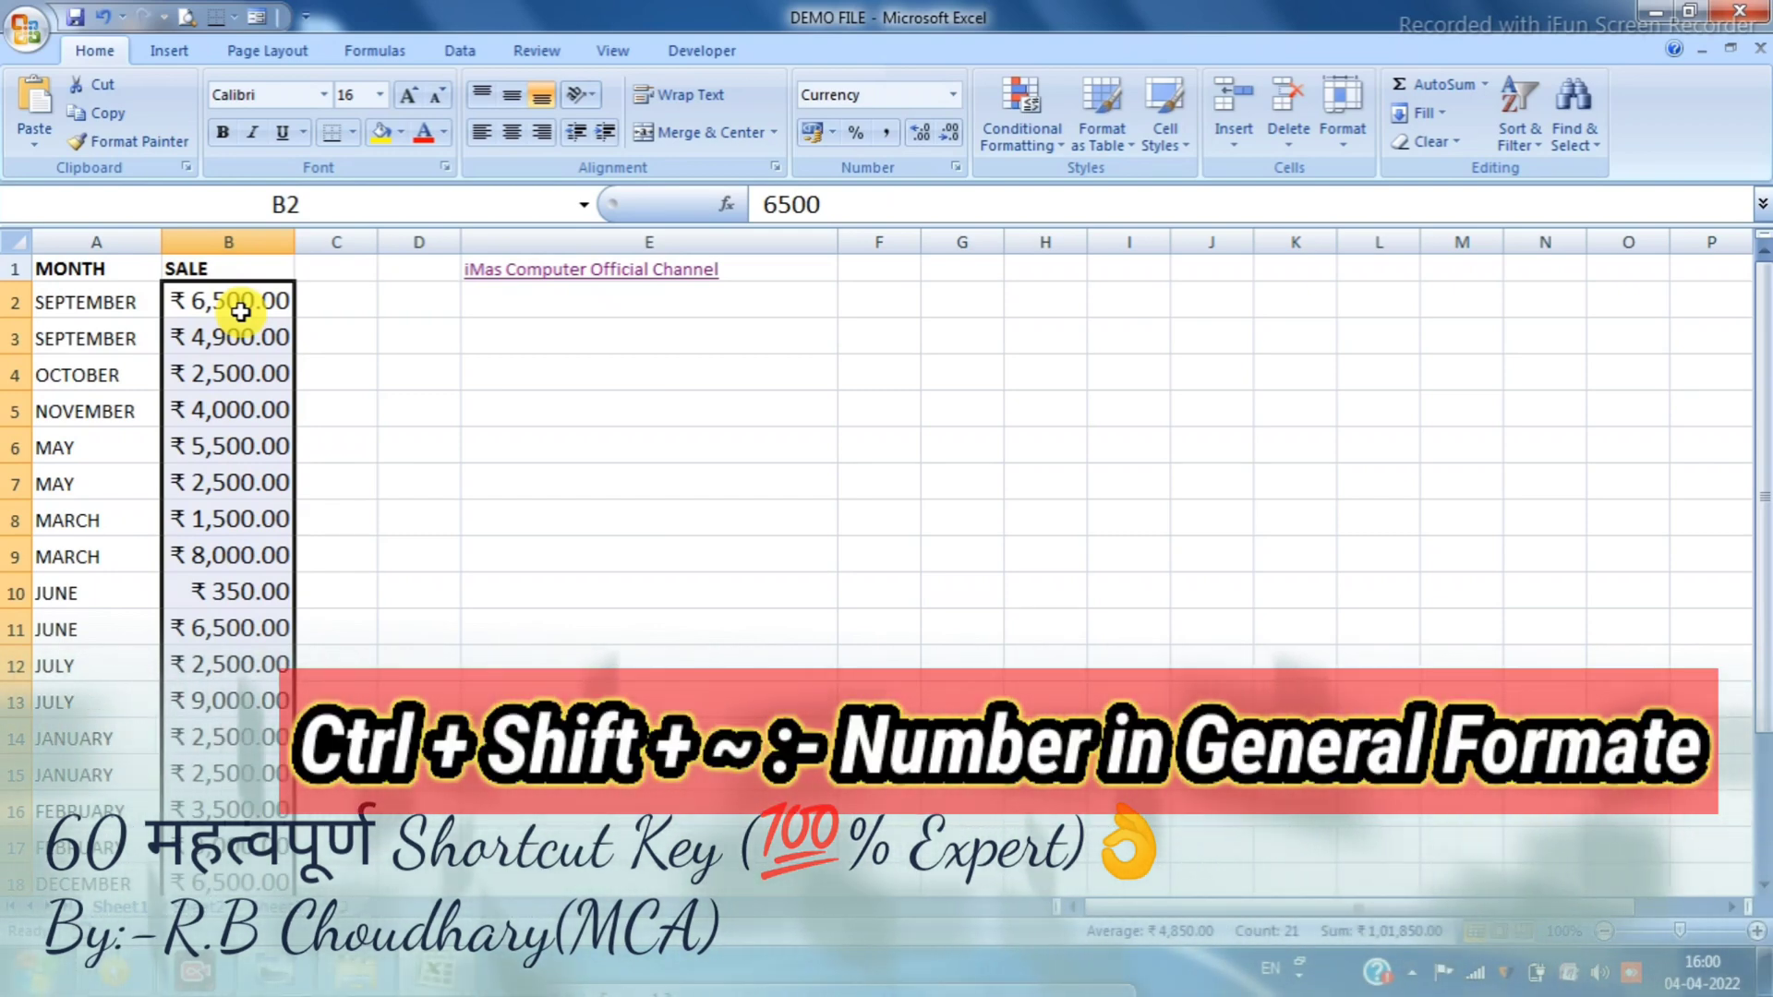
pyautogui.hotkey('ctrl', 'shift', '~')
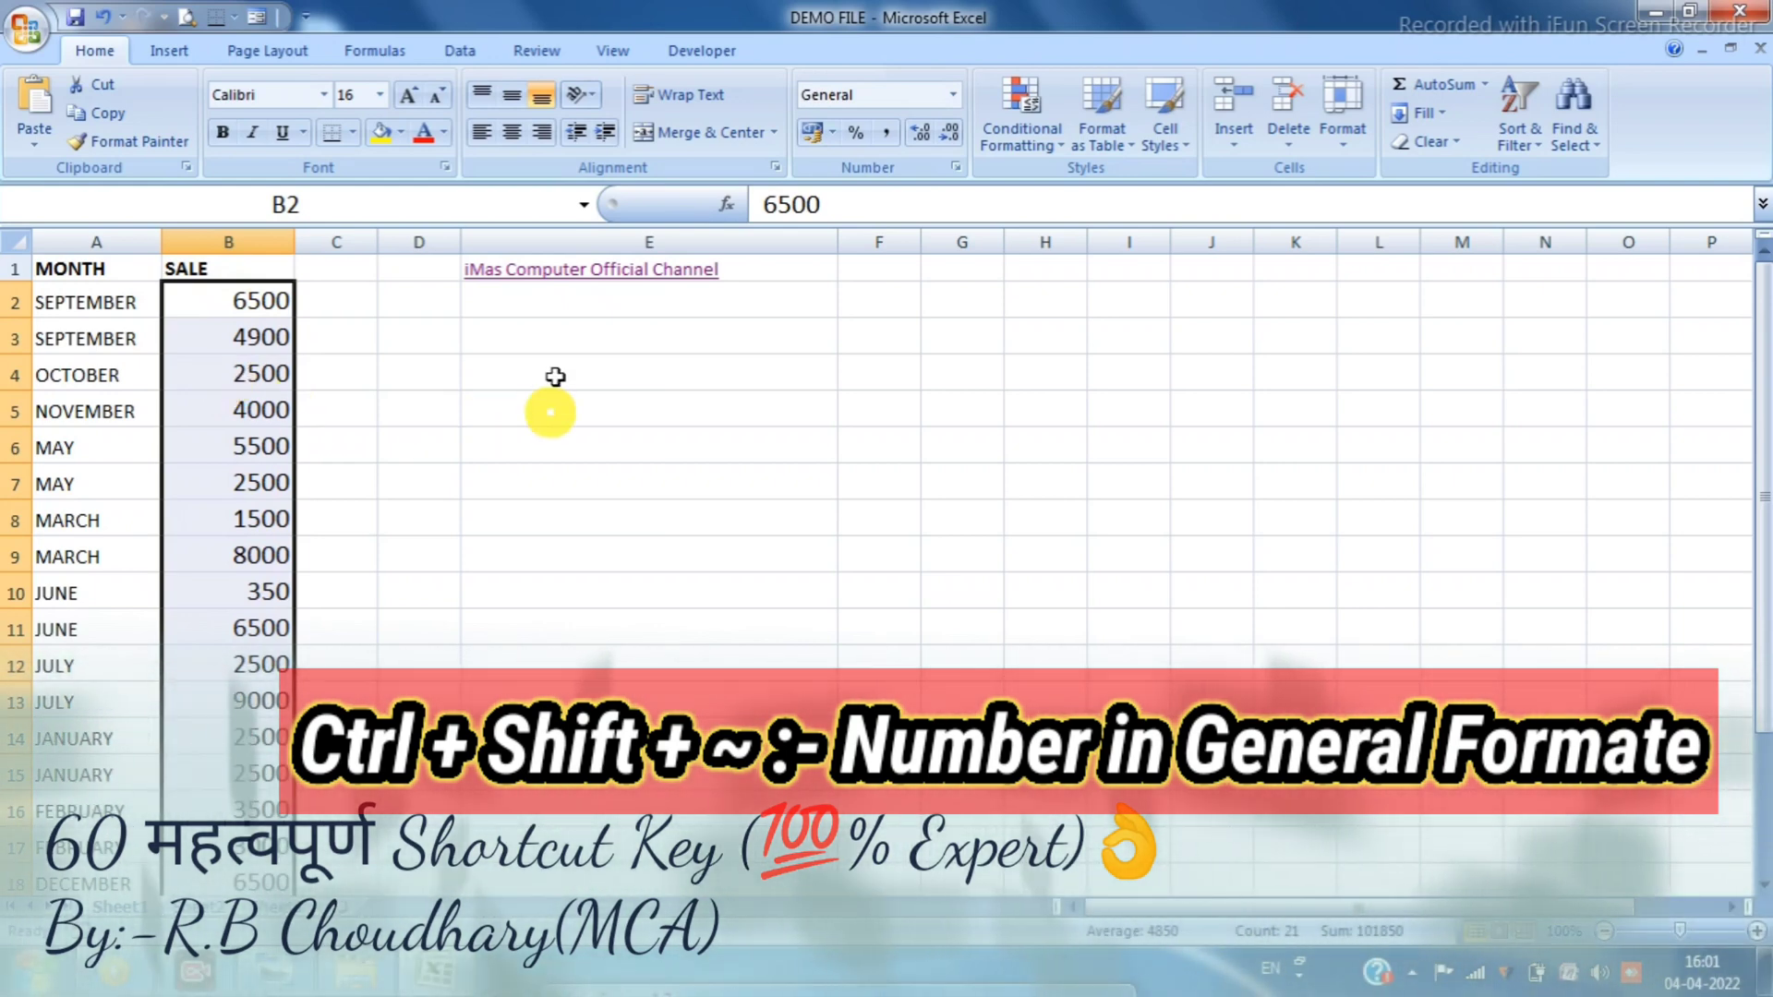
# Enter the values 5, 6 and 2 in cells C2 to C4 beside the SALE column
pyautogui.click(409, 342)
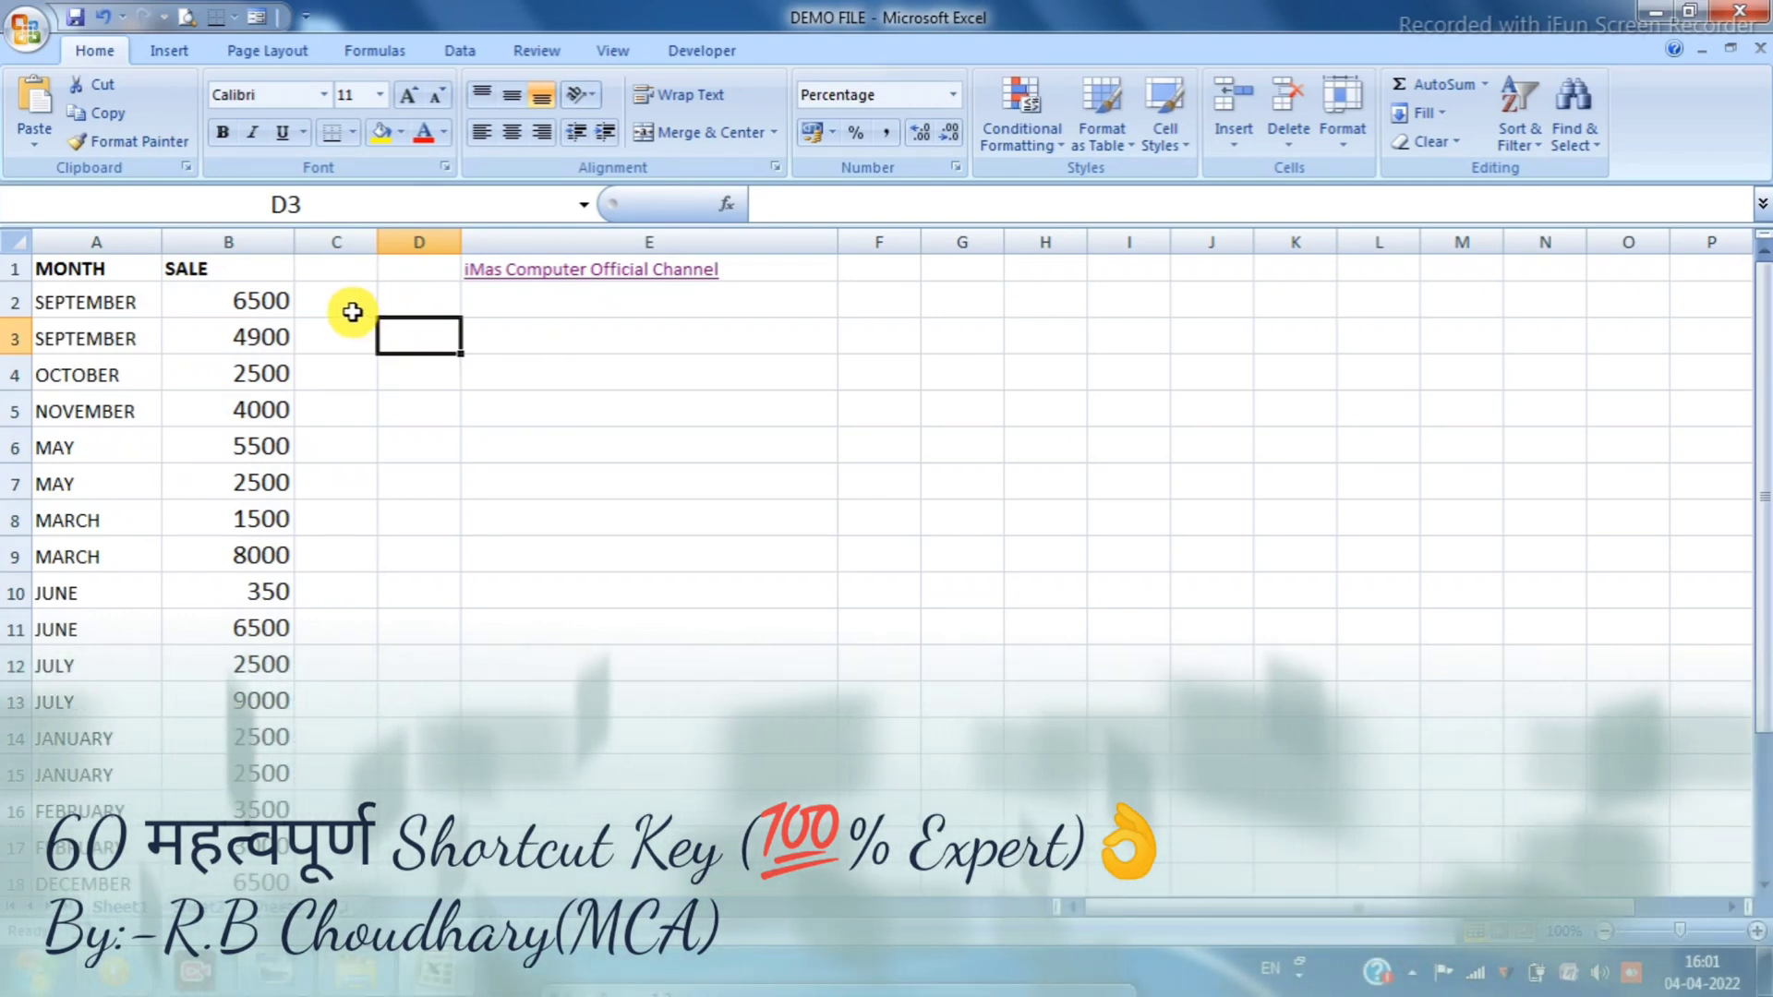
pyautogui.moveTo(352, 312); pyautogui.dragTo(352, 574)
pyautogui.click(394, 480)
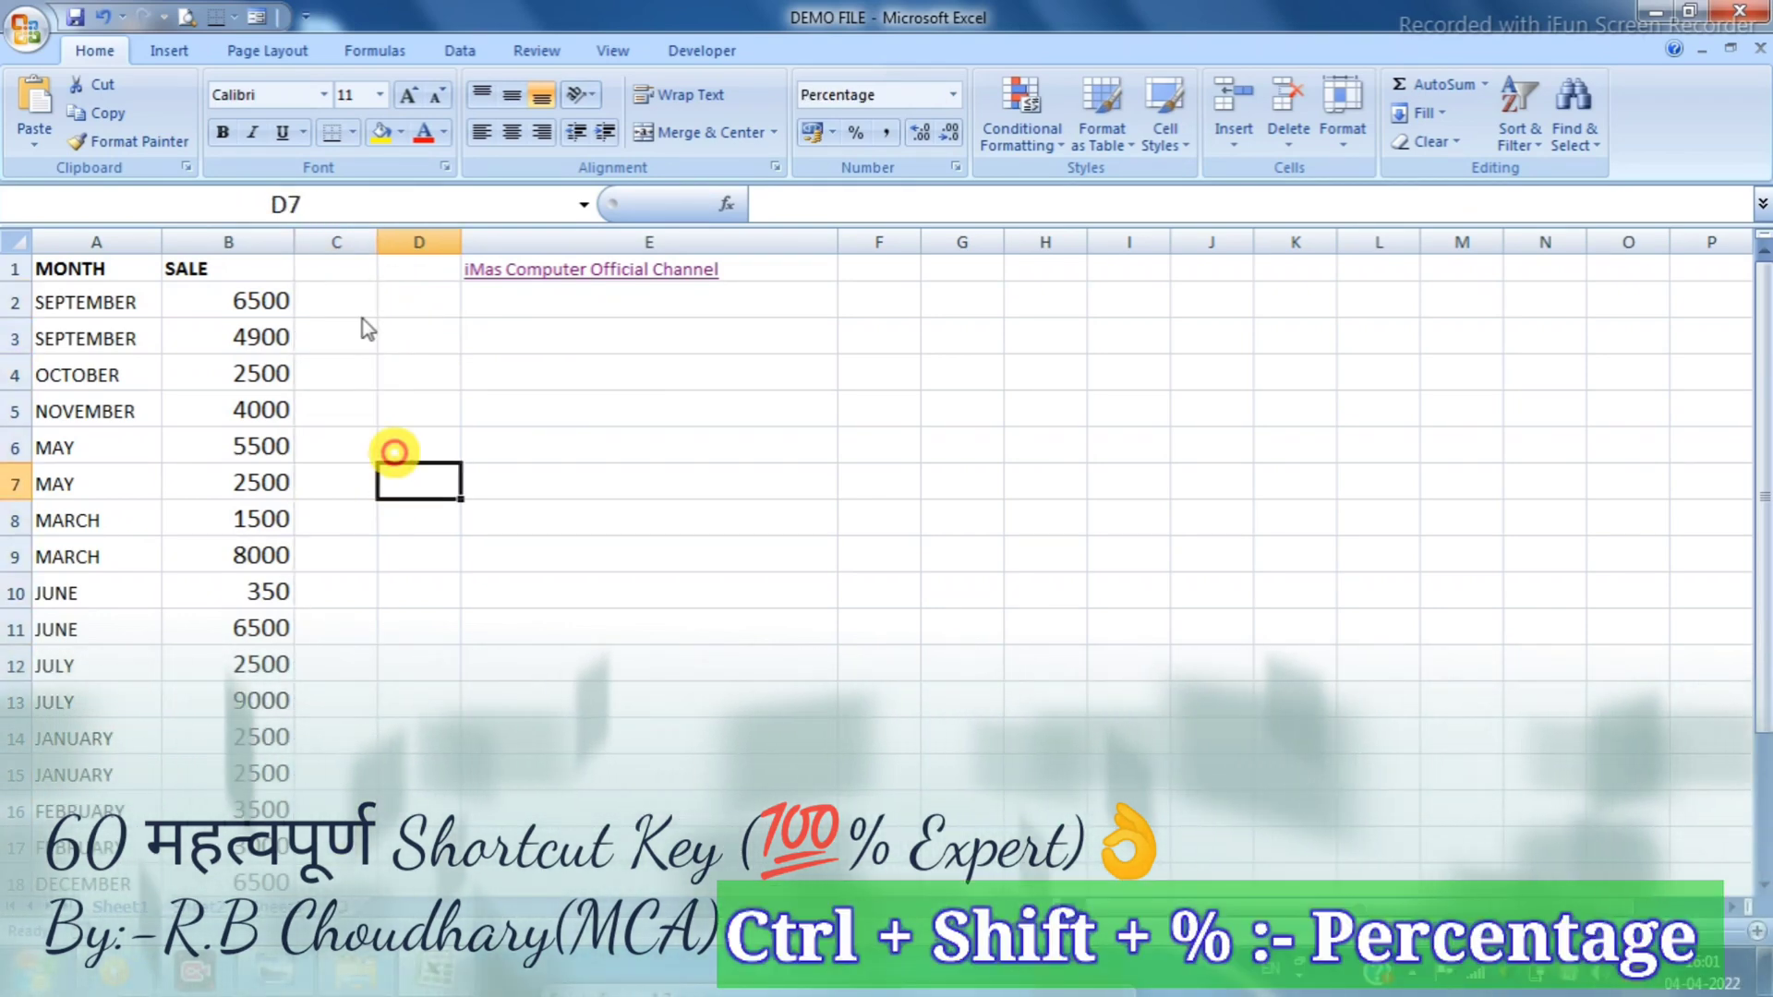
pyautogui.click(338, 275)
pyautogui.click(339, 298)
pyautogui.write('5')
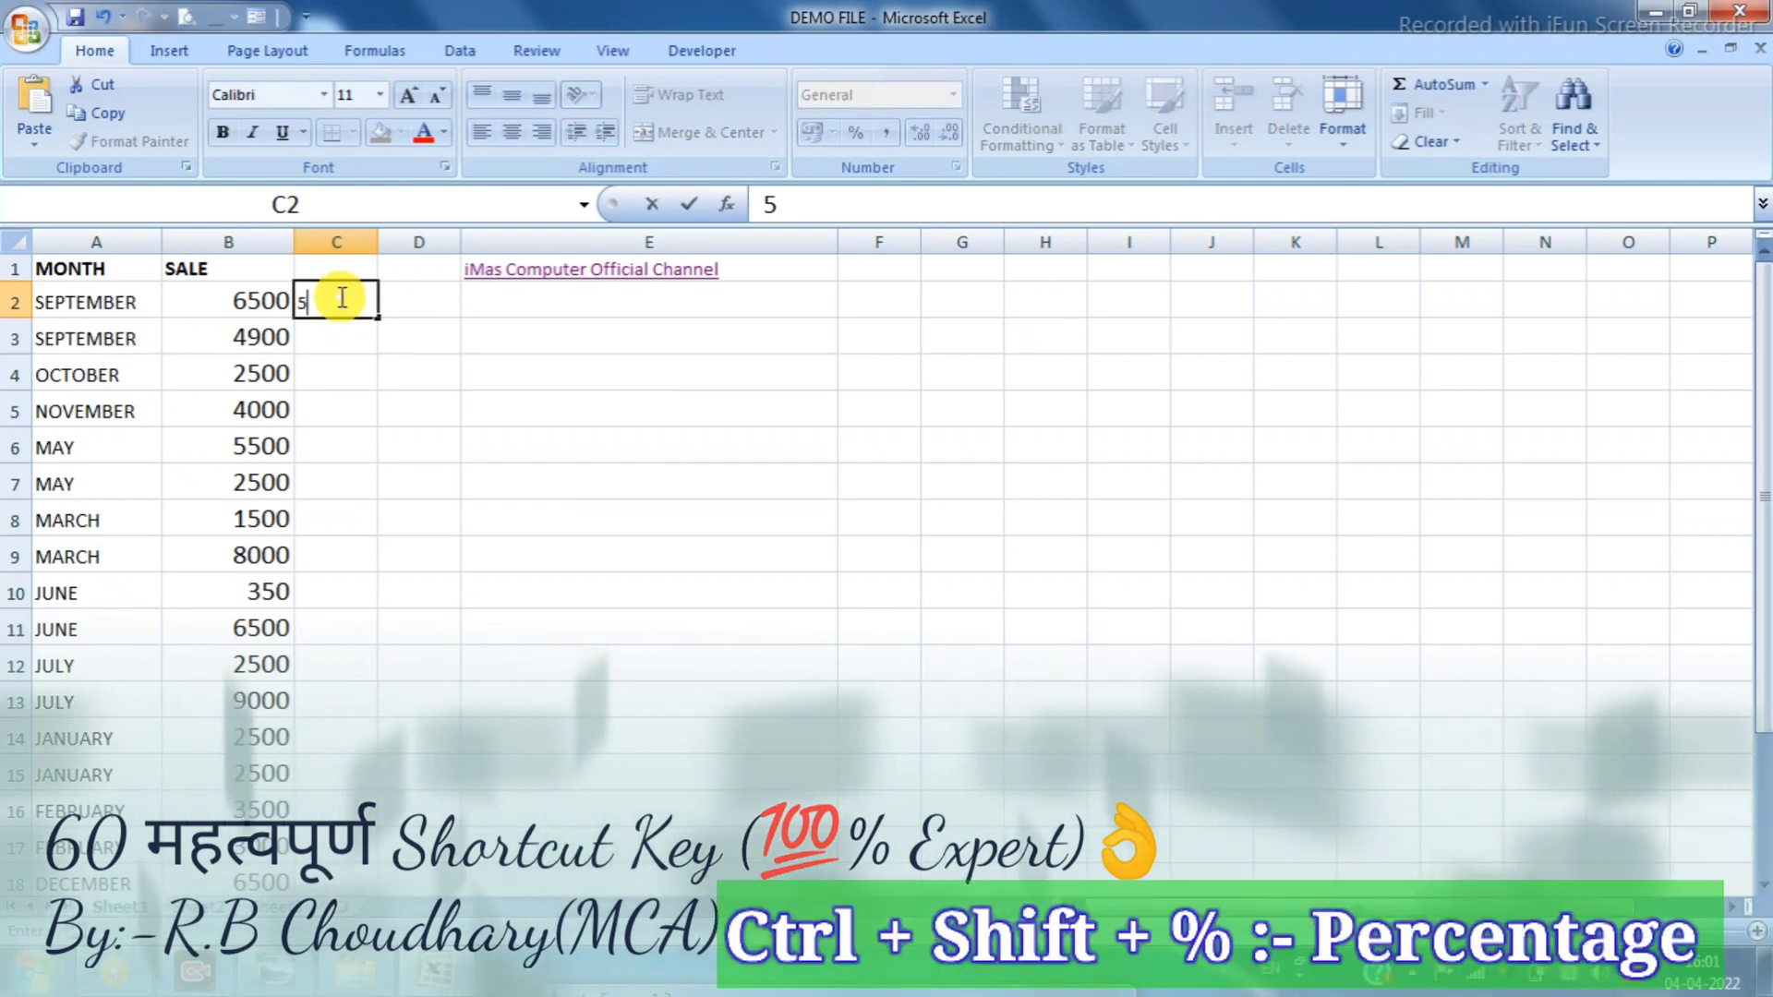
pyautogui.press('Return')
pyautogui.write('6')
pyautogui.press('Return')
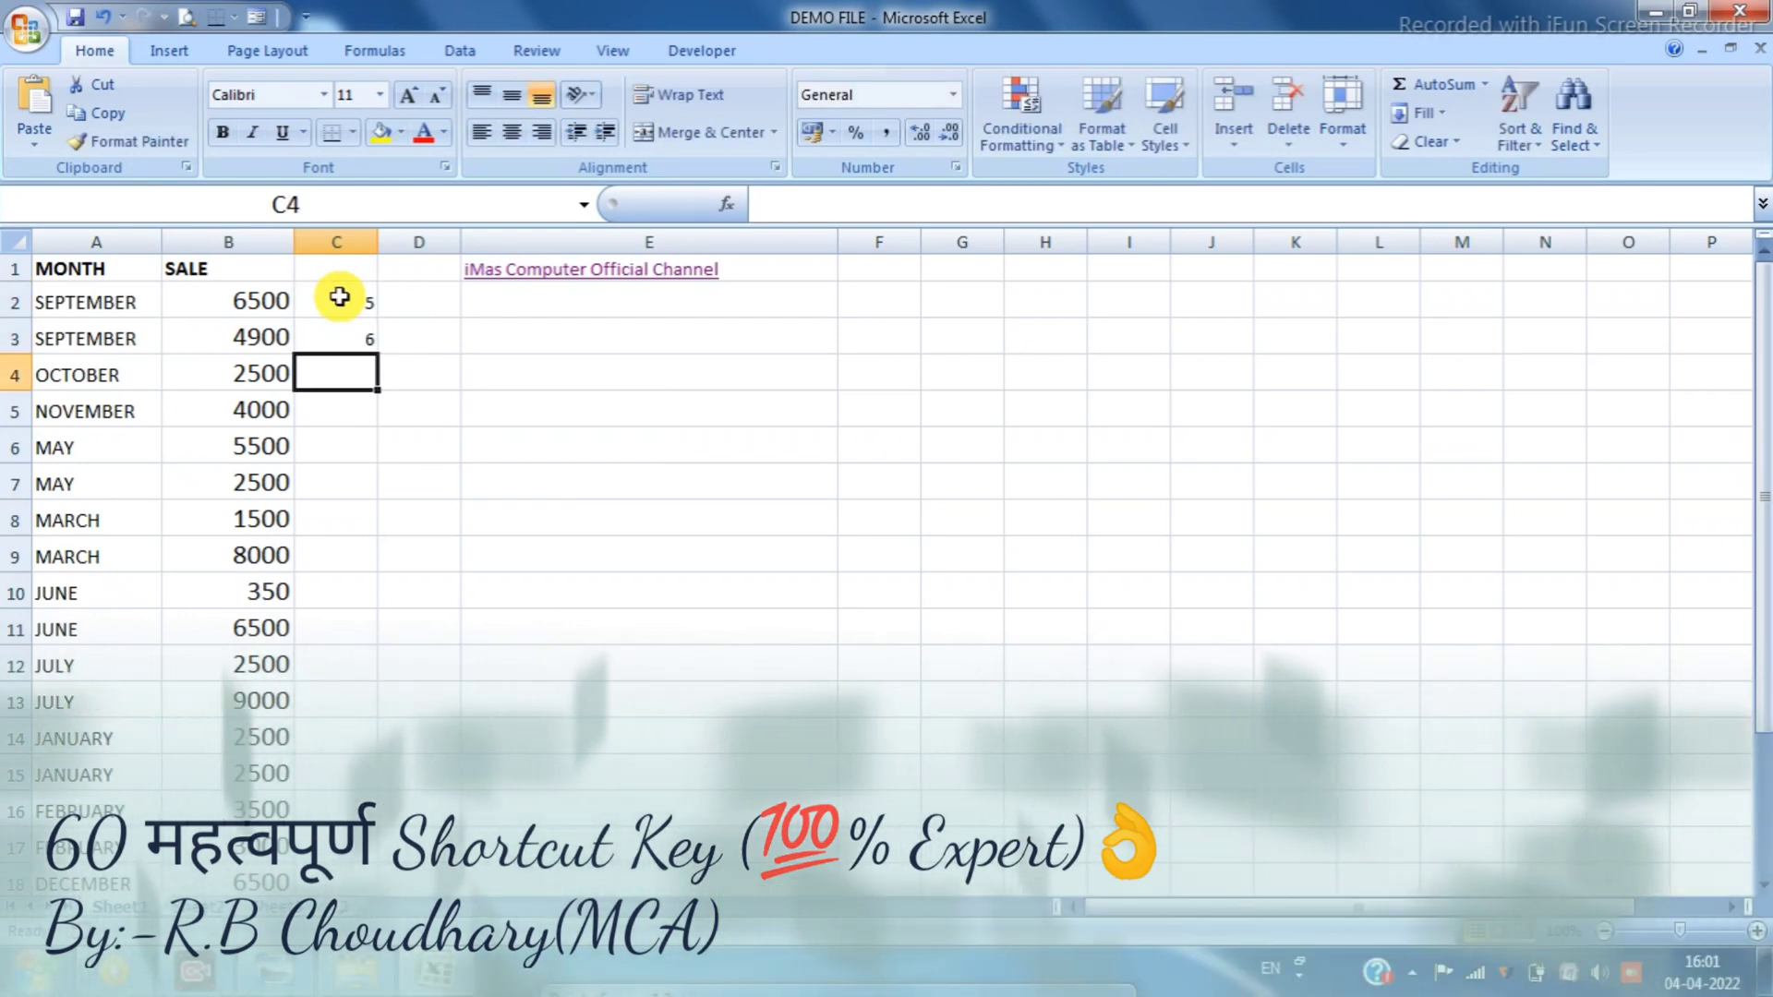
pyautogui.write('2')
pyautogui.press('Return')
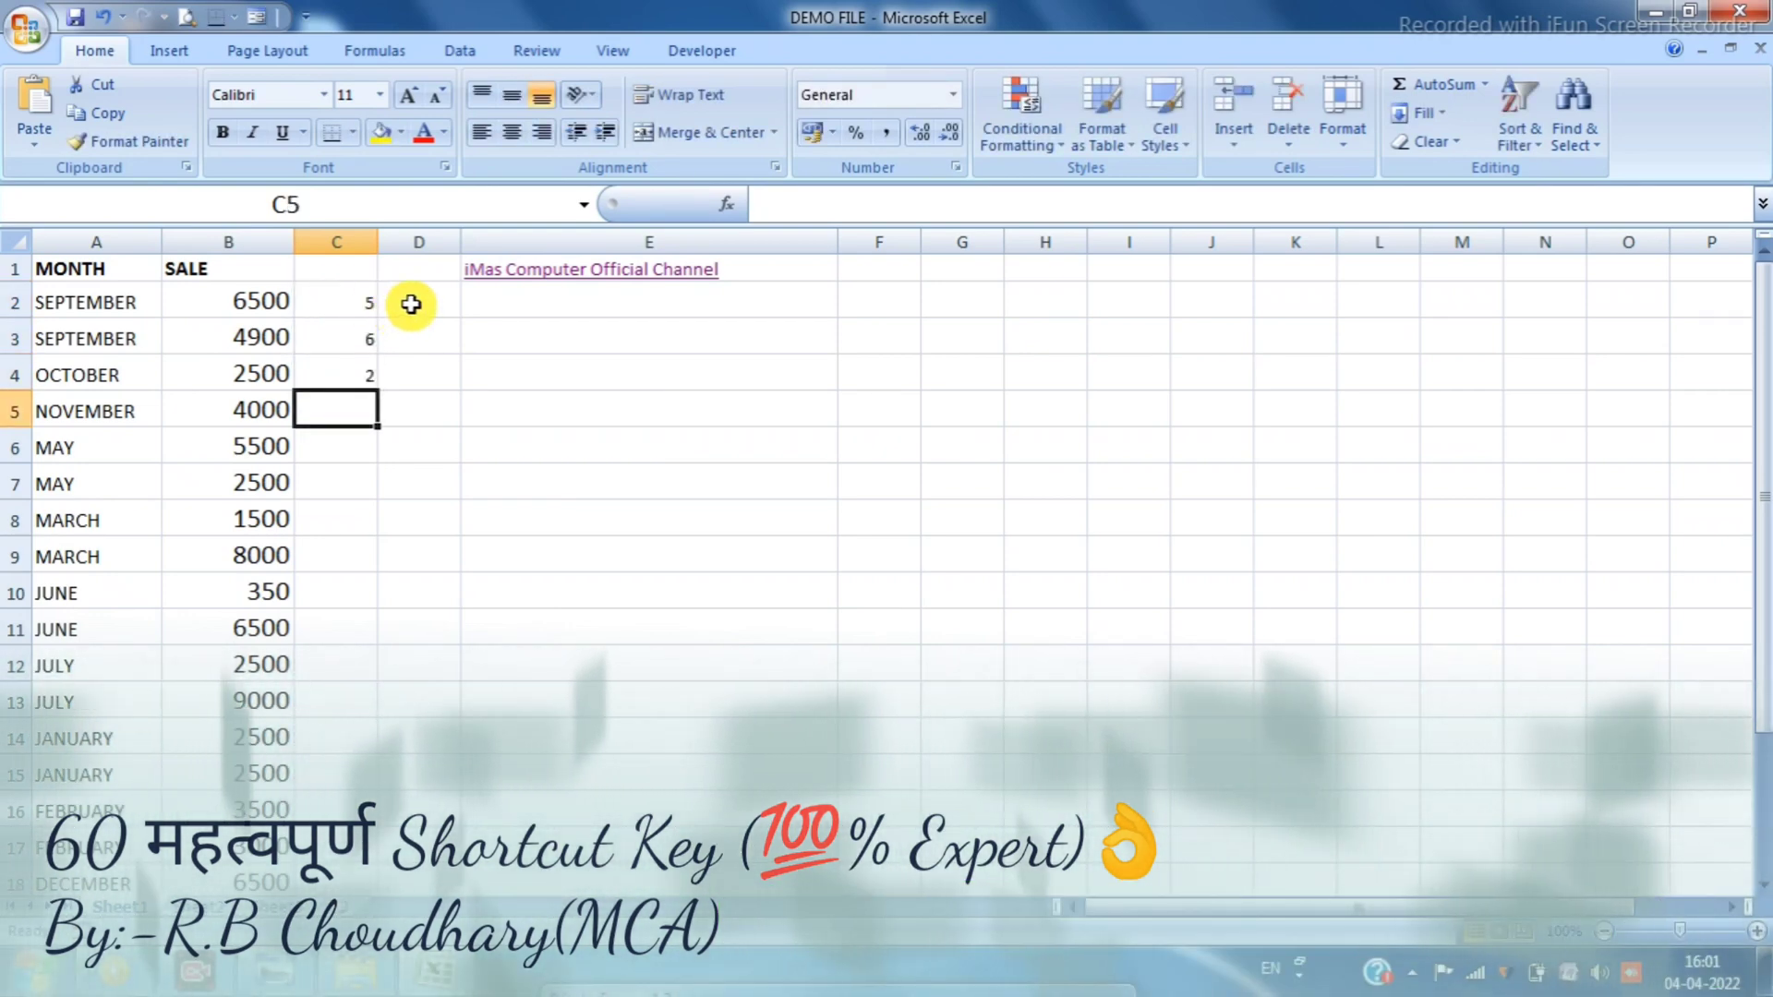
# Apply the Percentage format to cell D9 and enter 5% in D2 and 6% in D3
pyautogui.click(409, 303)
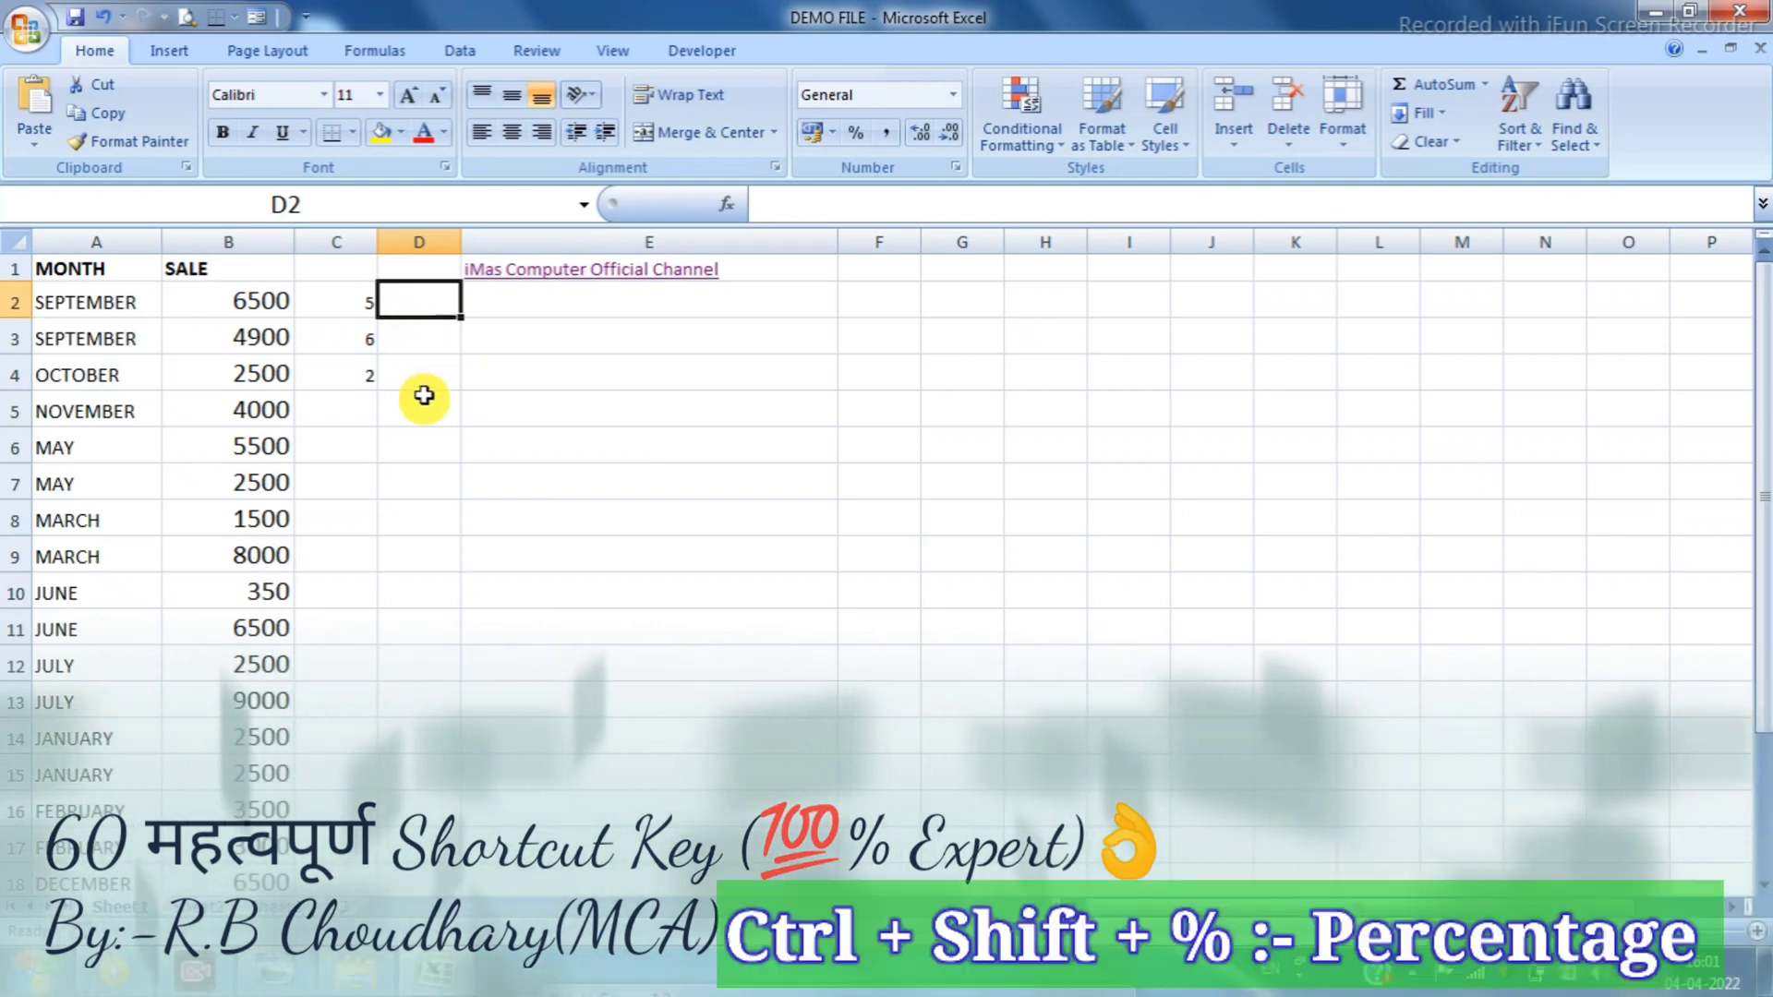
pyautogui.click(410, 552)
pyautogui.hotkey('ctrl', 'shift', '5')
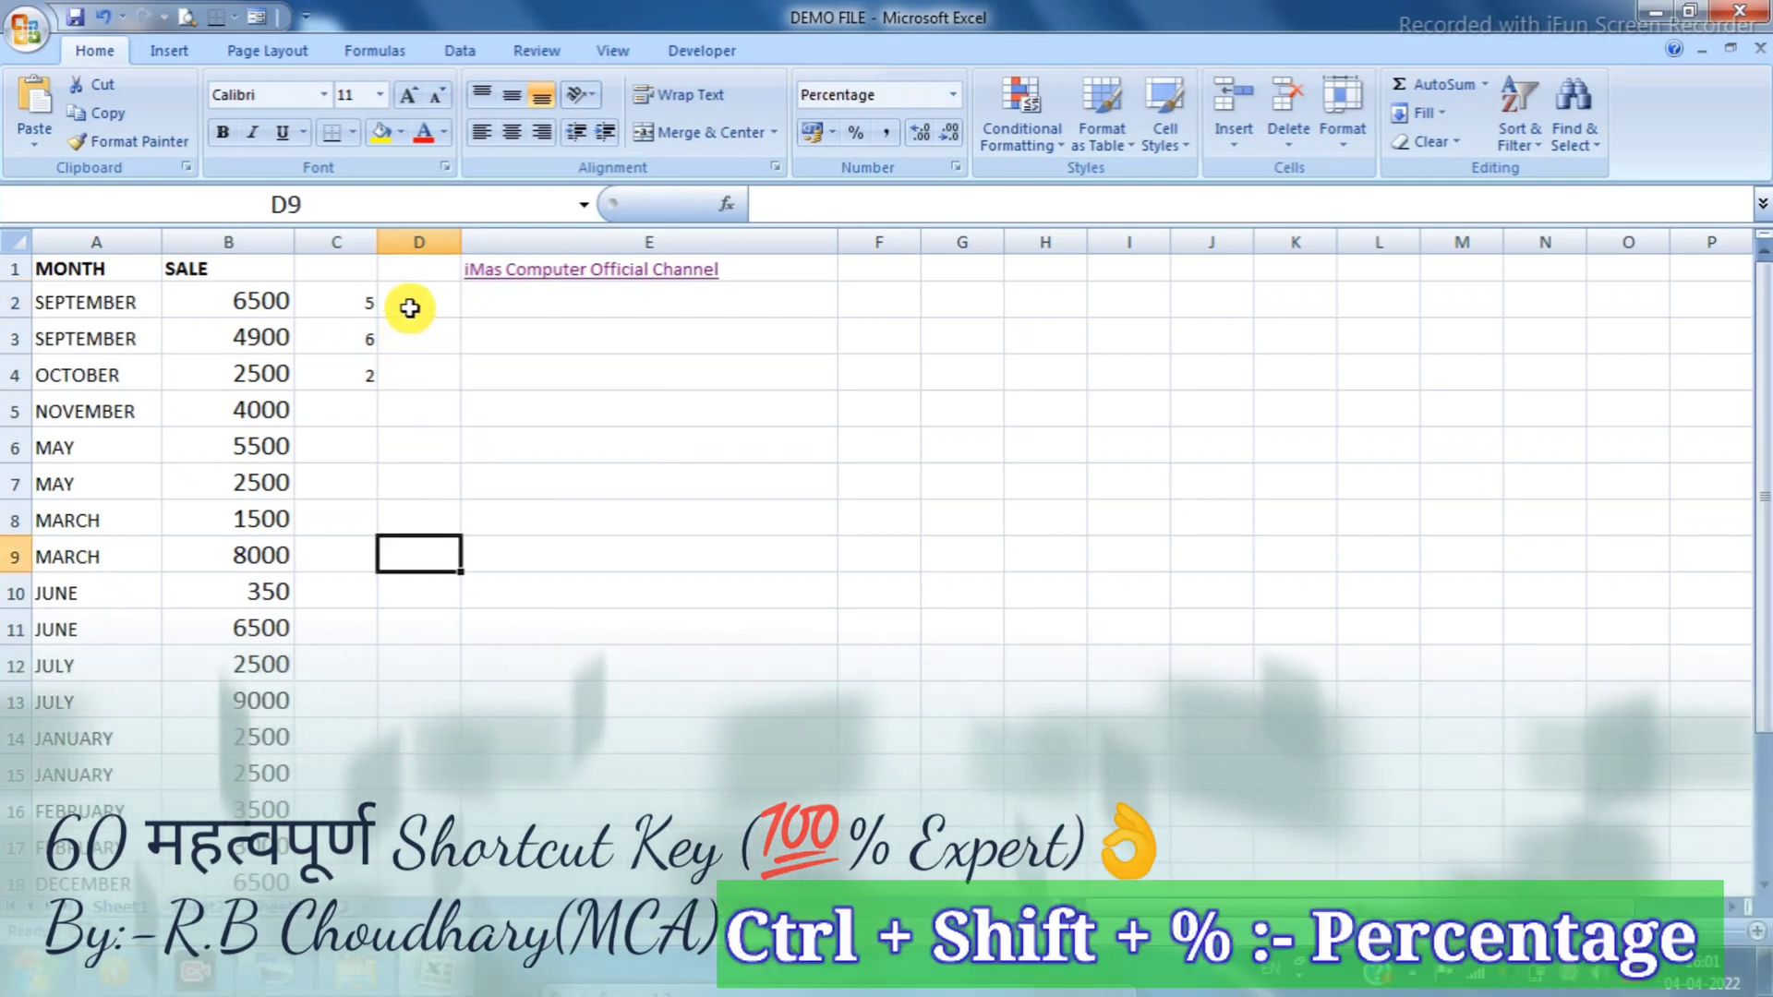
pyautogui.click(410, 301)
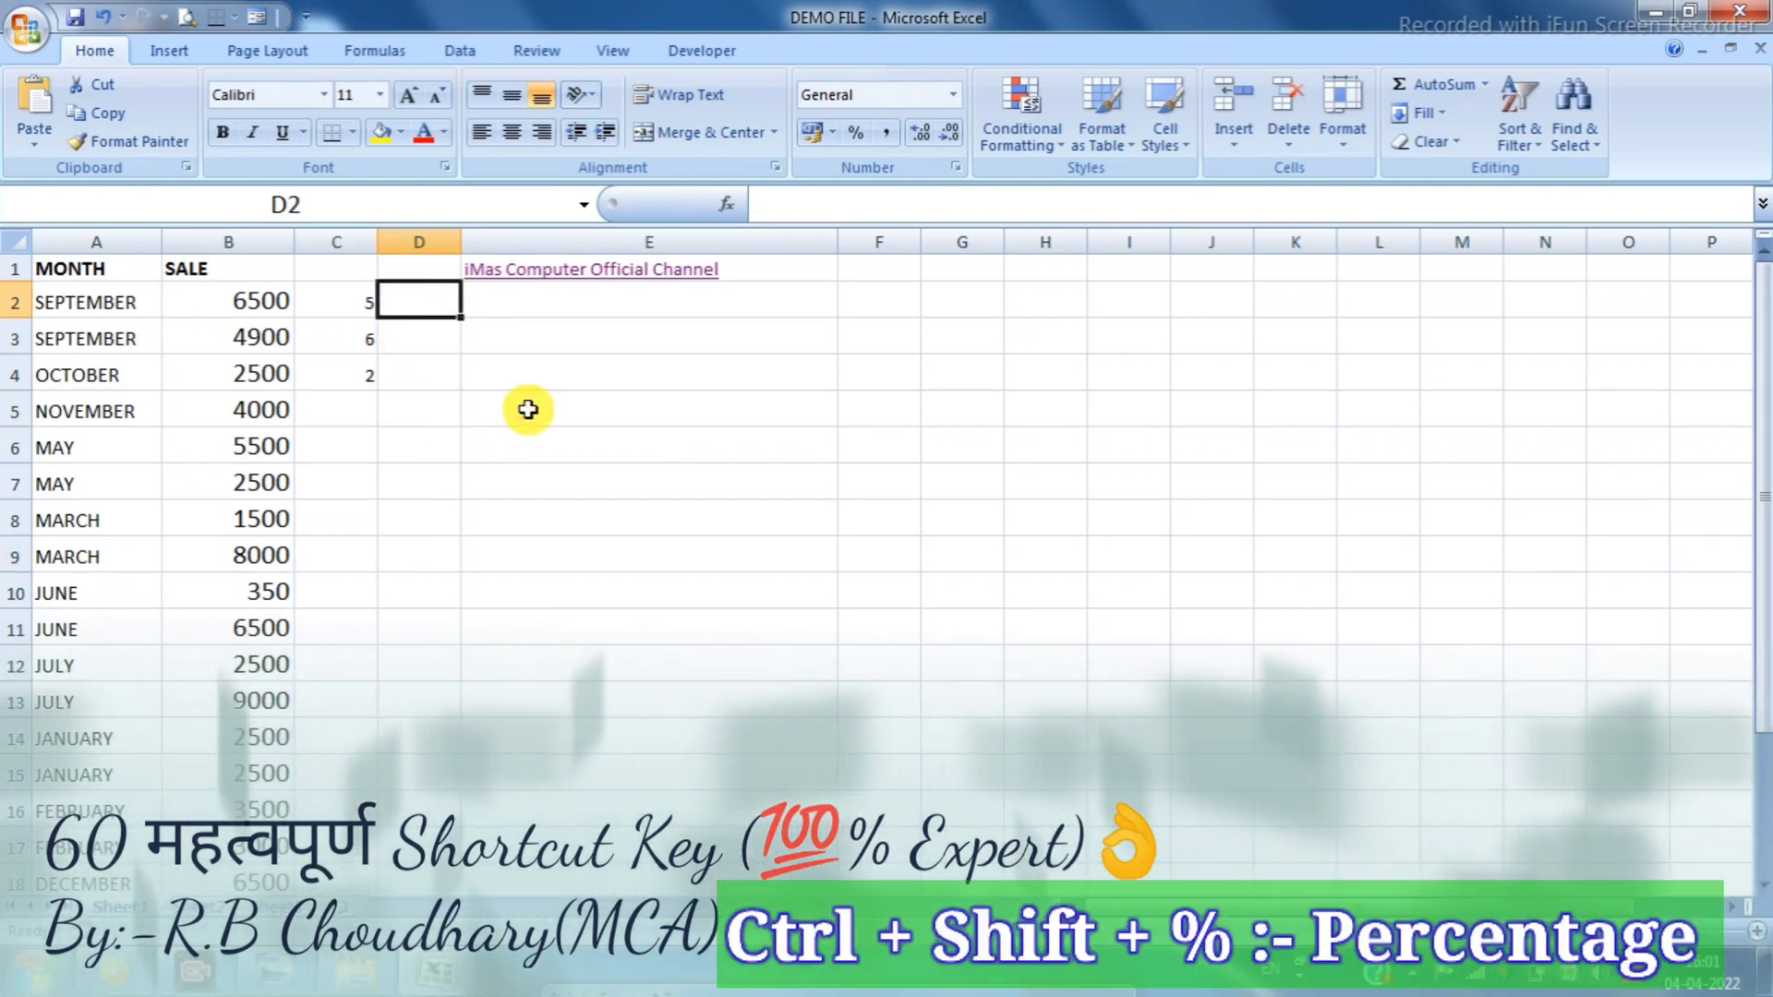
pyautogui.write('5%')
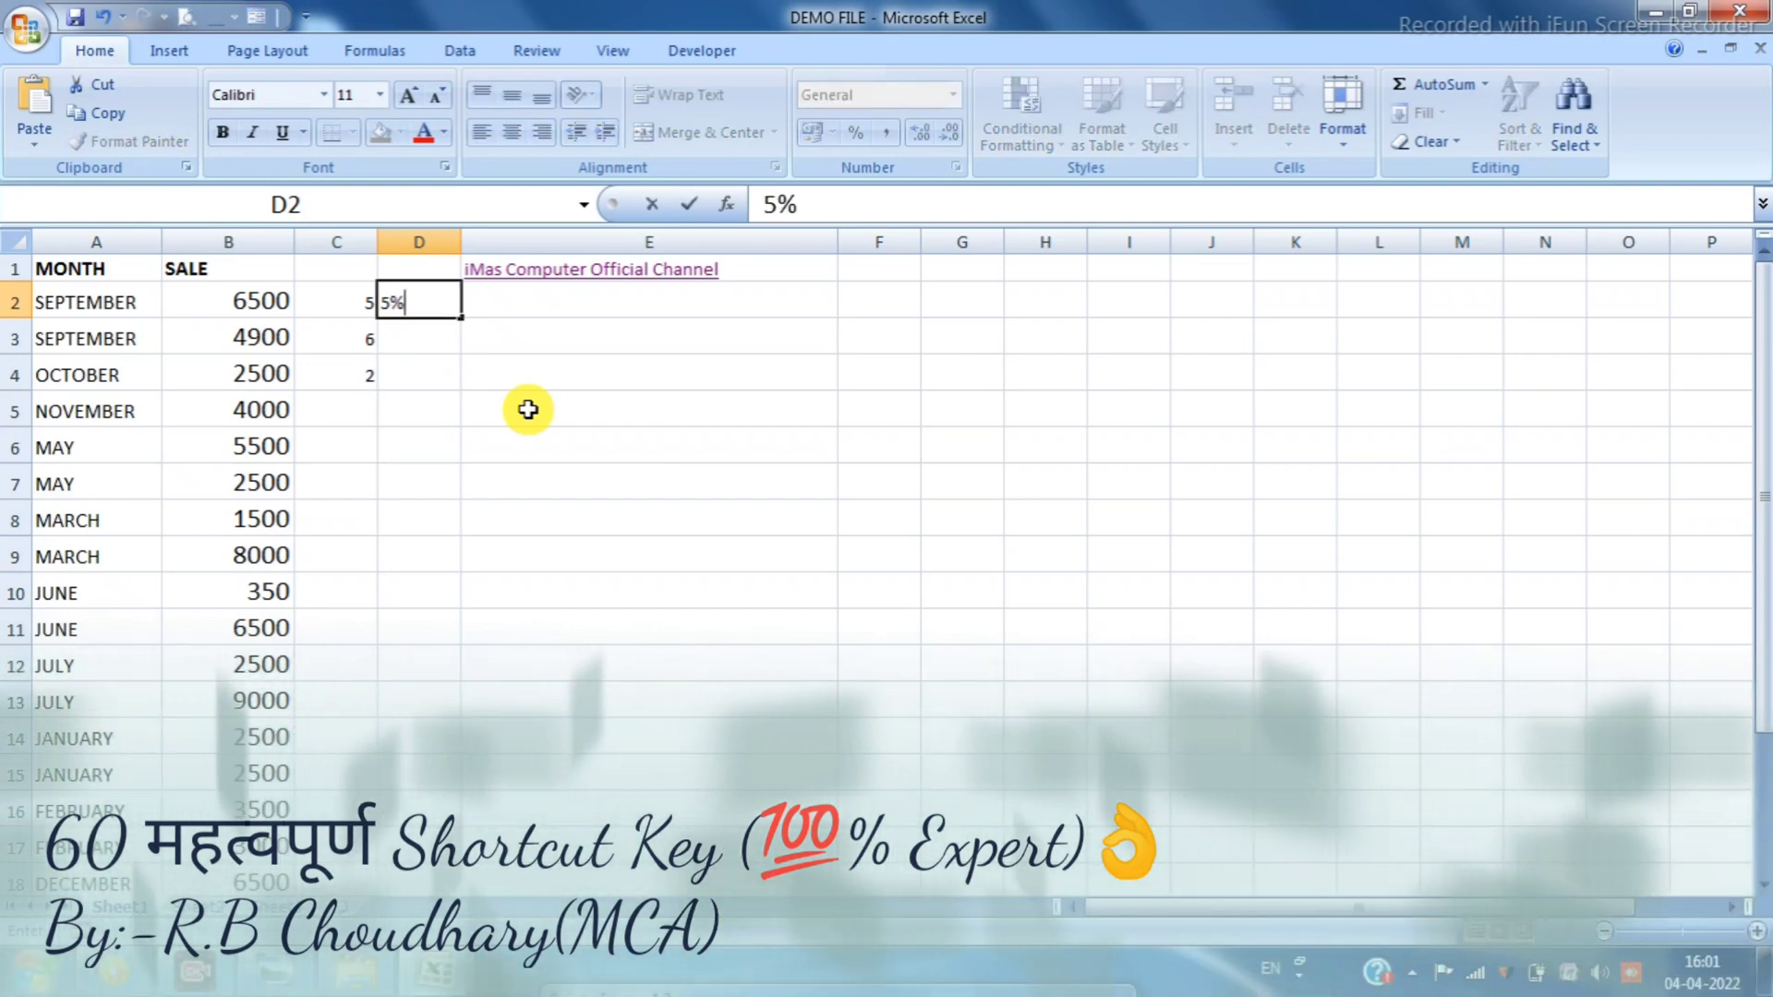
pyautogui.press('Return')
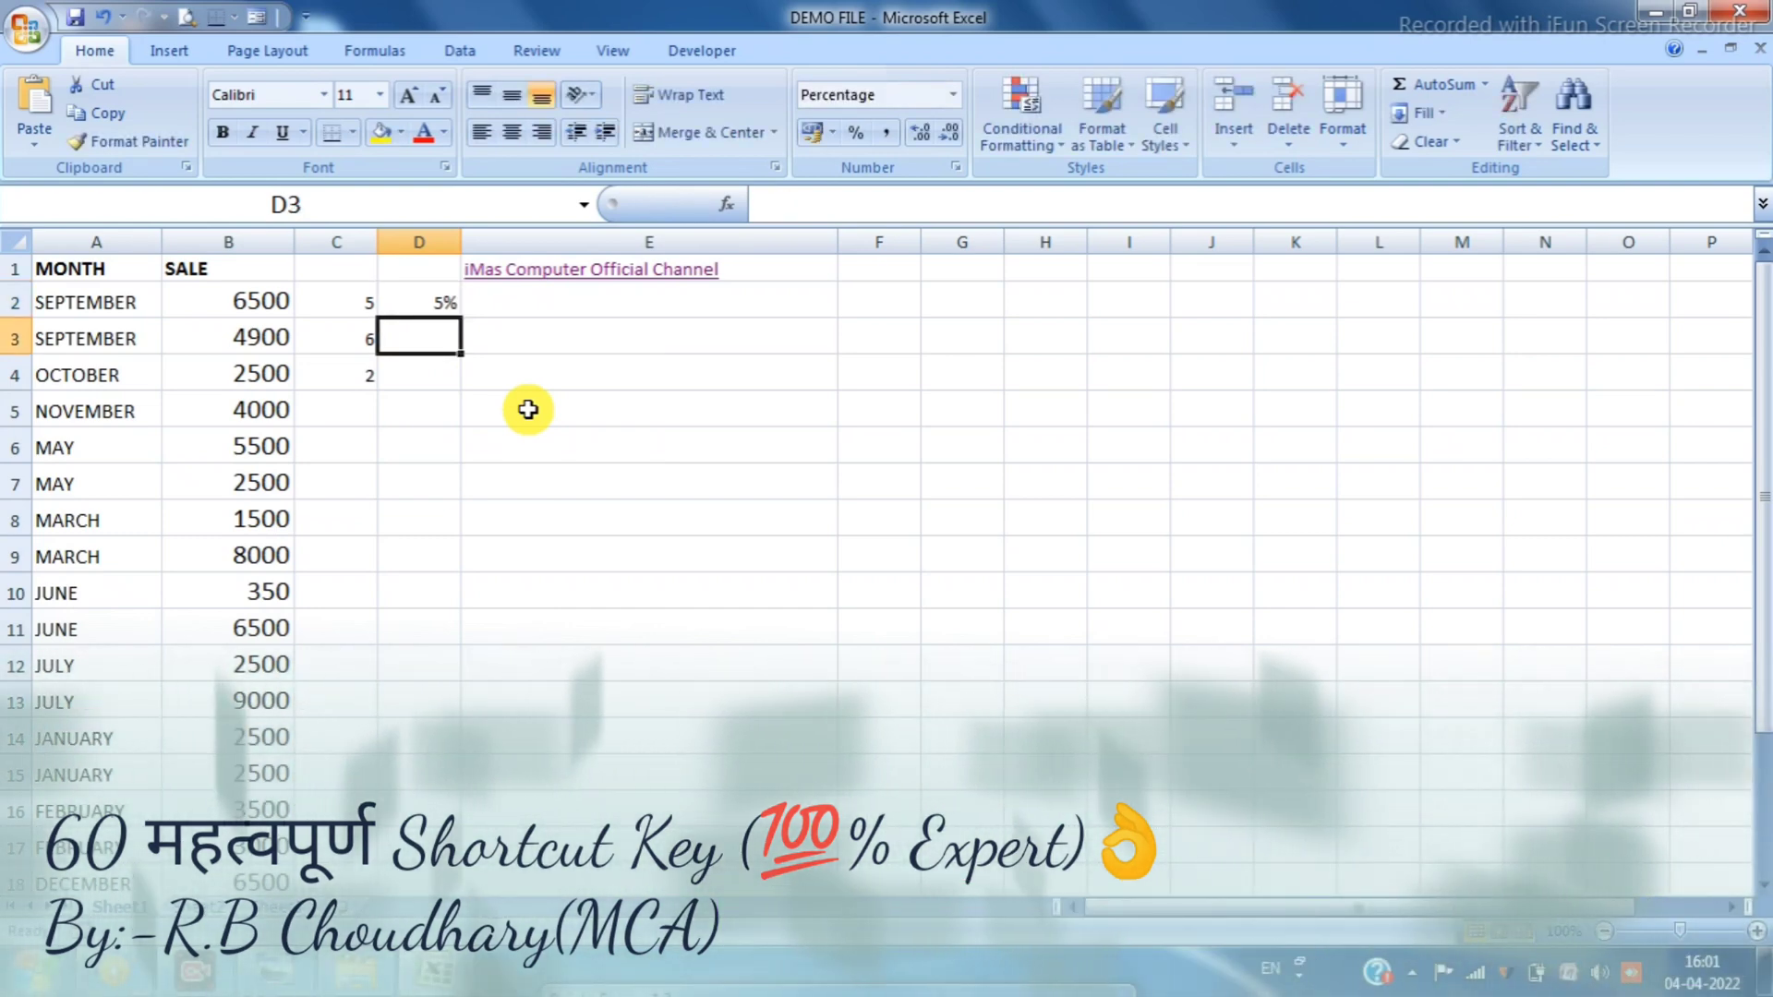
pyautogui.write('6%')
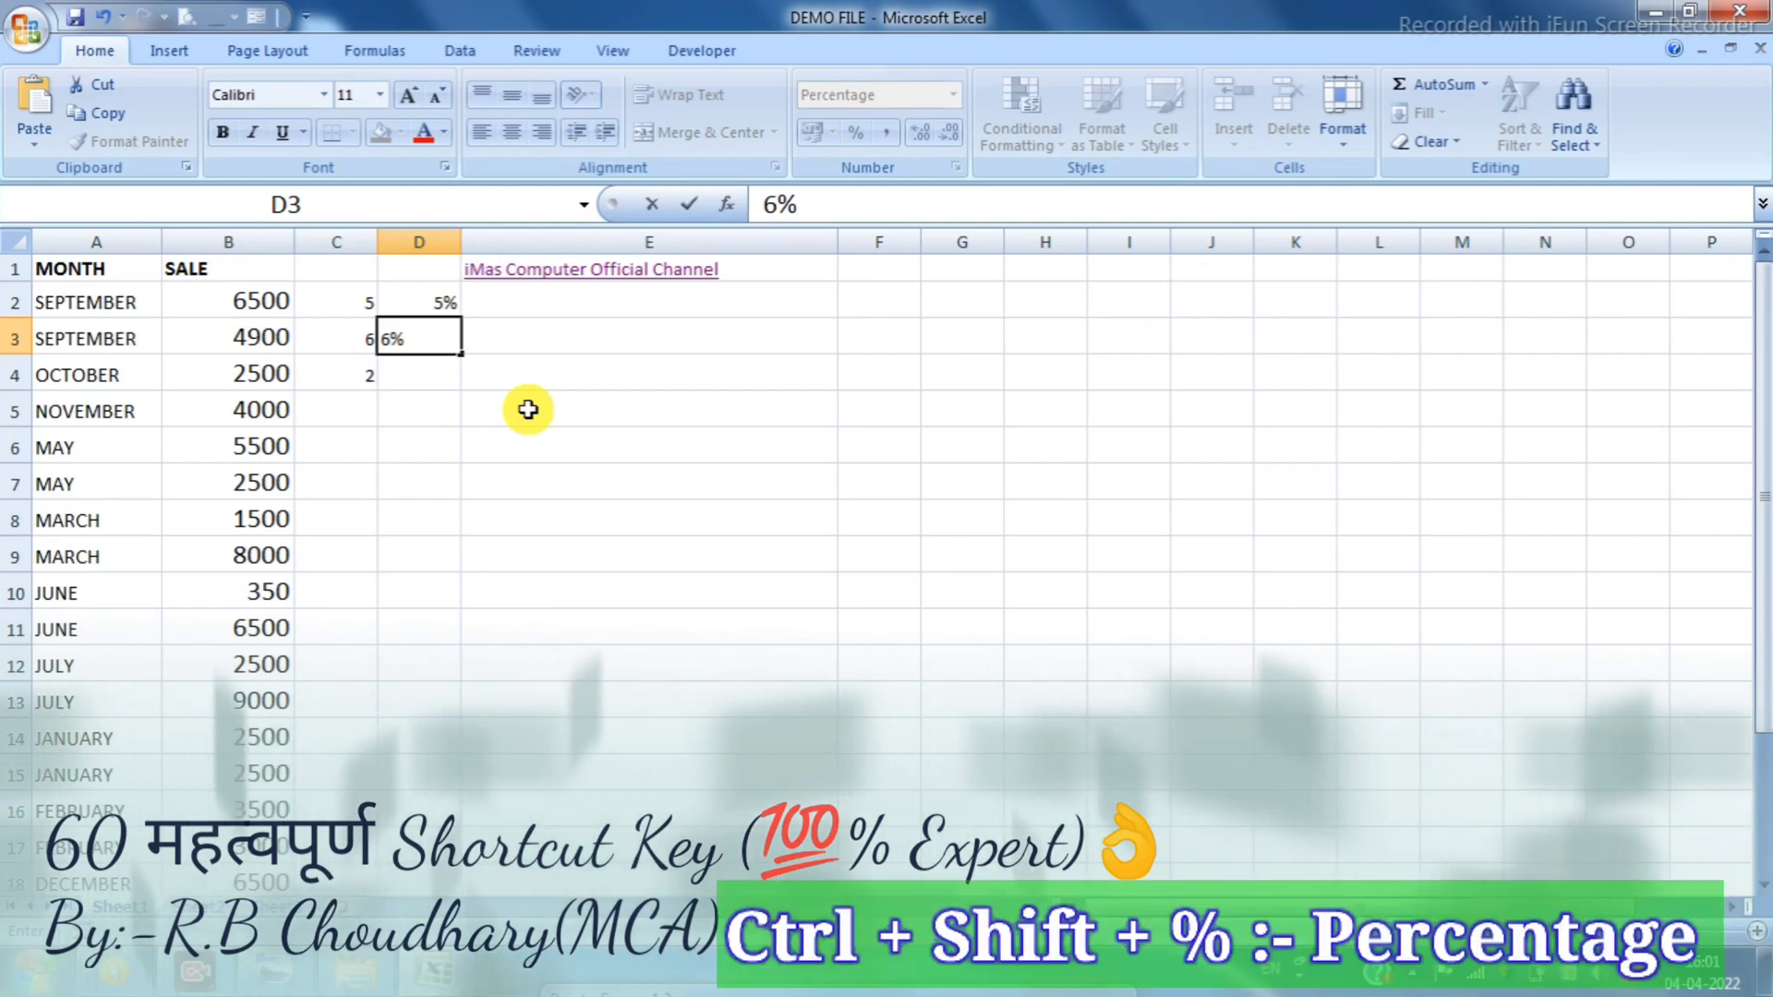
pyautogui.press('Return')
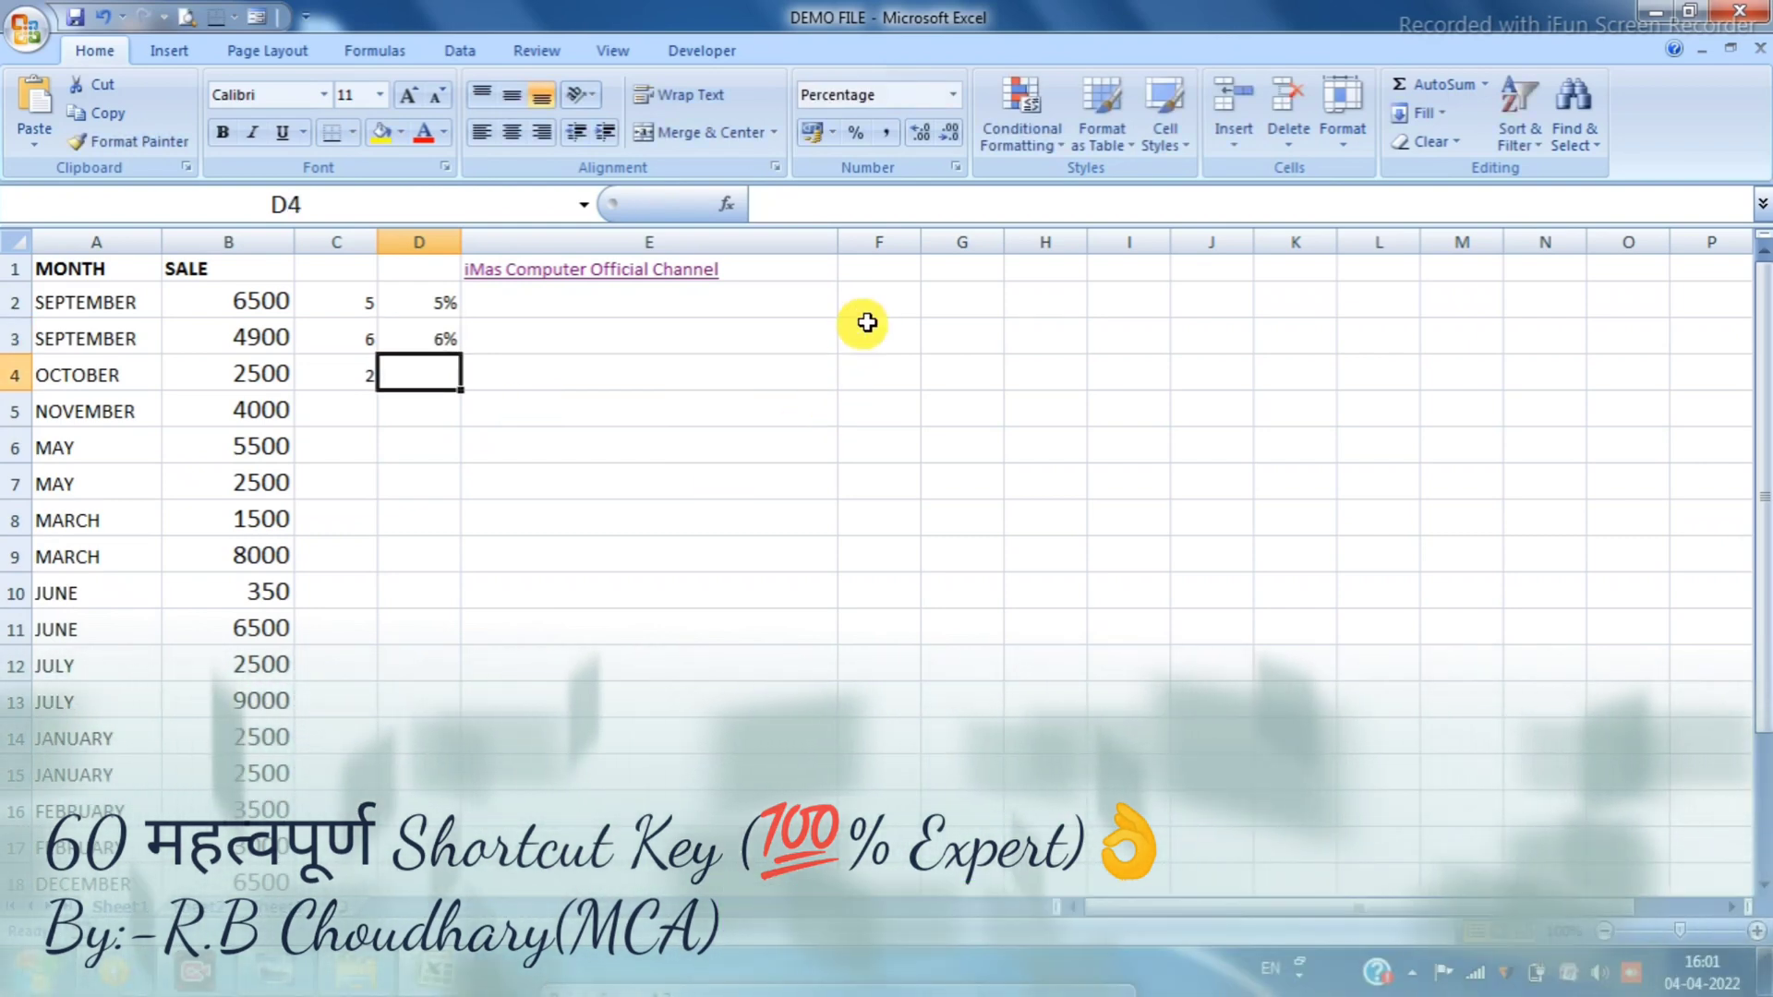
# Format the empty cells F2:F15 as Percentage and enter 2%, 54%, 26%, 10% and 30% in F2 to F6
pyautogui.moveTo(870, 319); pyautogui.dragTo(882, 766)
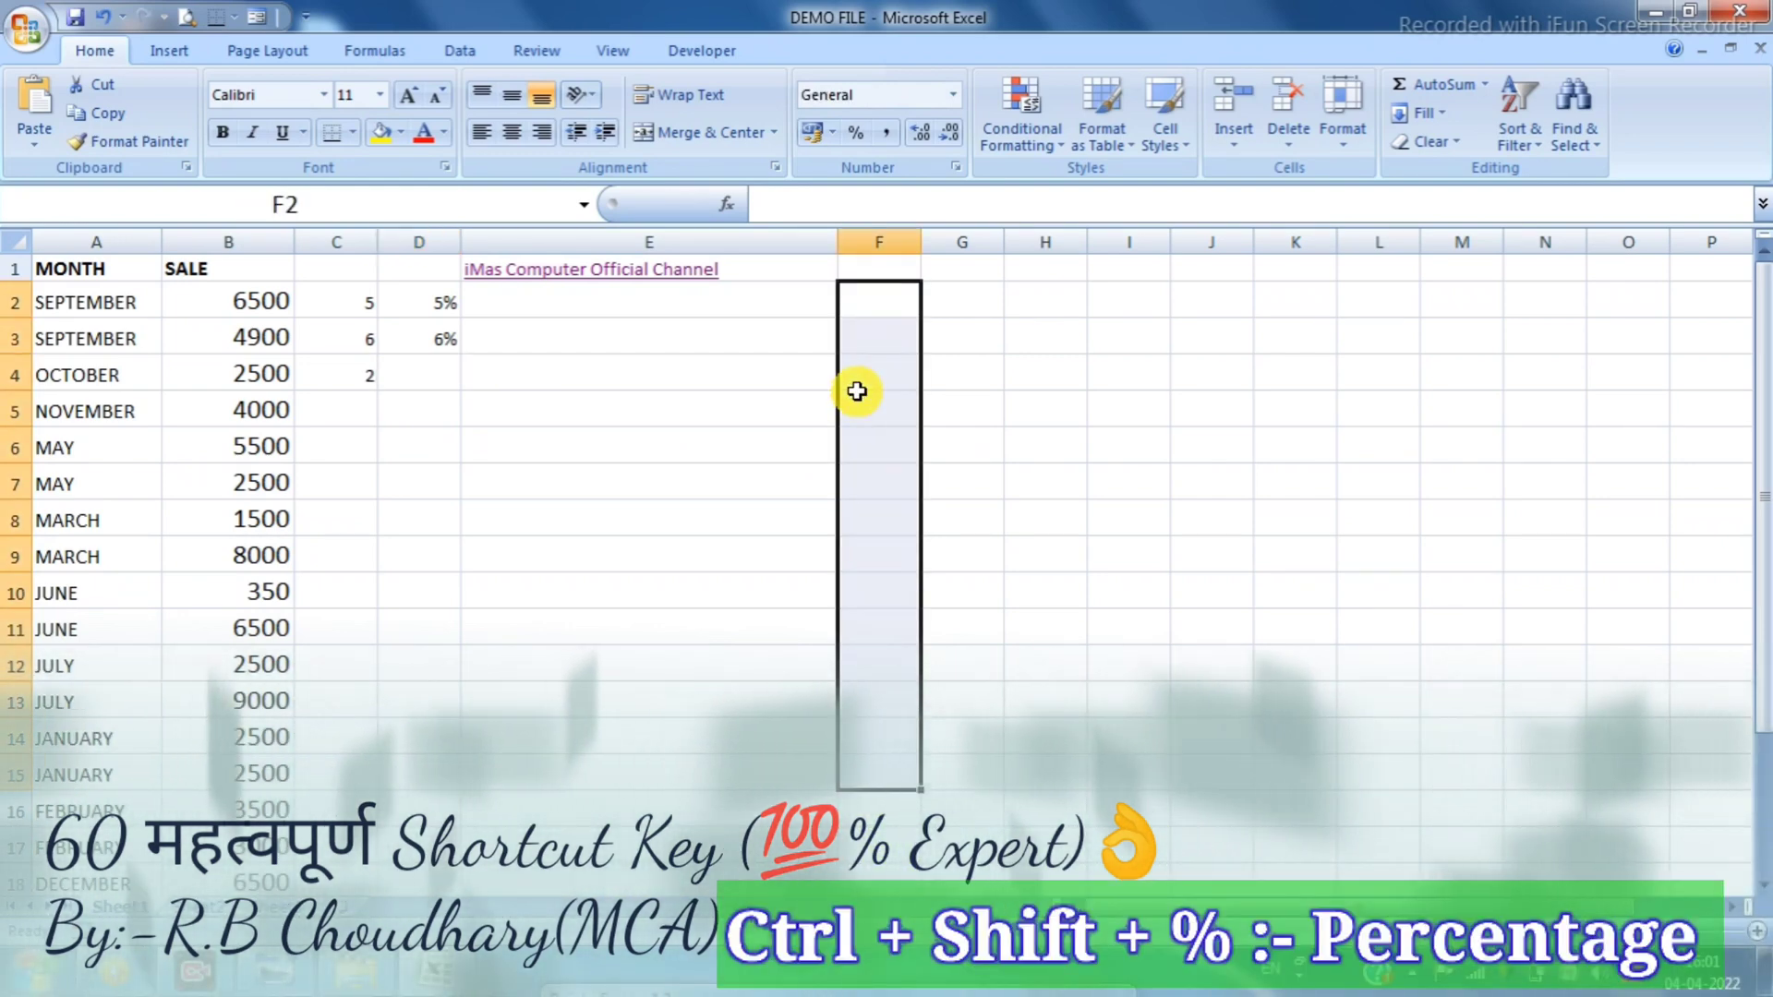
pyautogui.hotkey('ctrl', 'shift', '5')
pyautogui.click(877, 310)
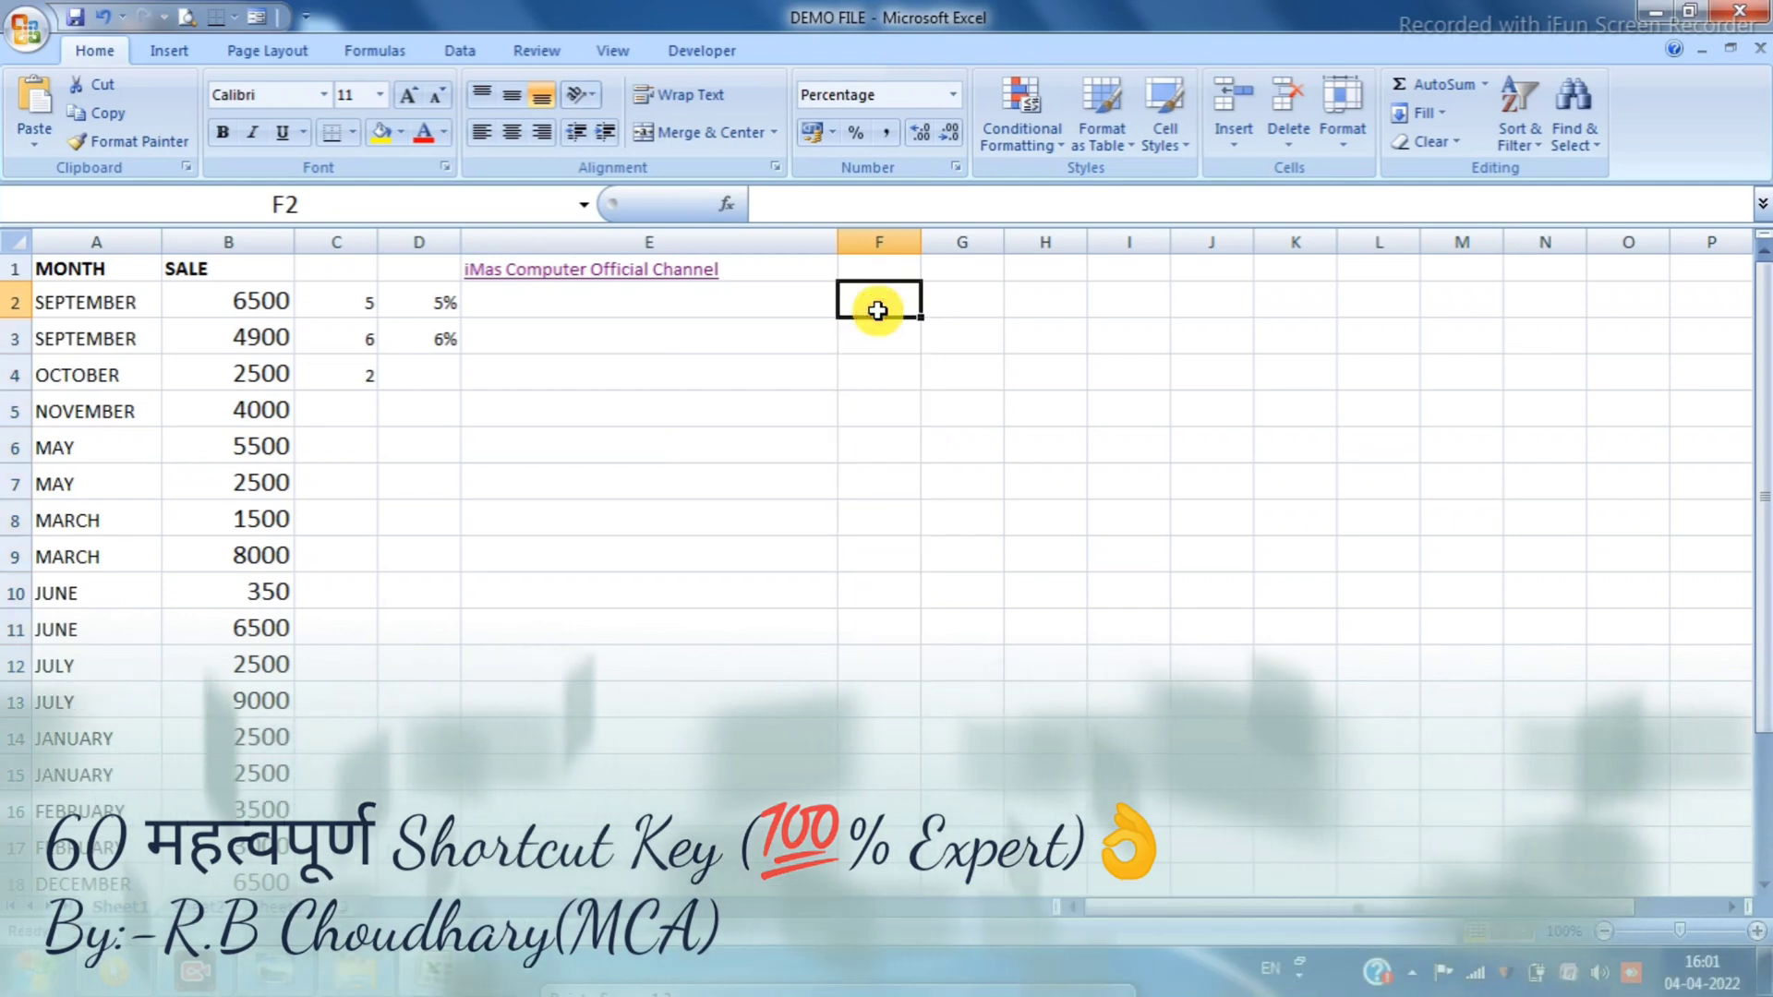
pyautogui.press('Return')
pyautogui.write('54')
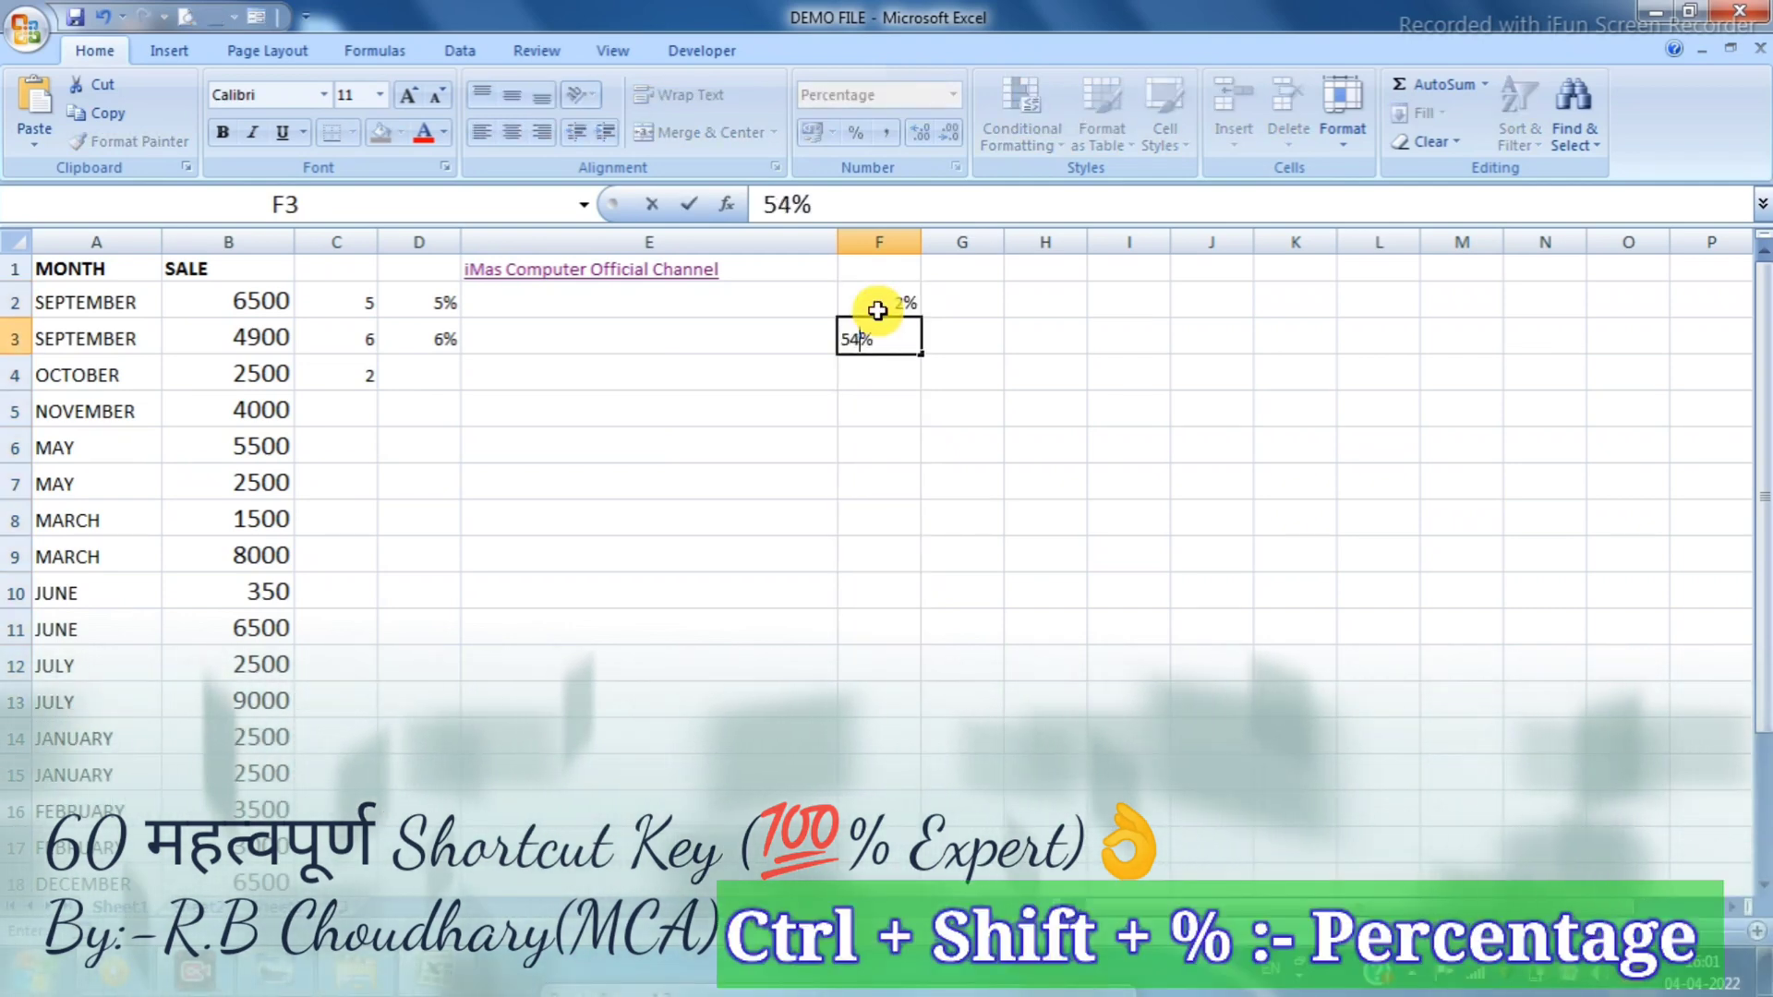
pyautogui.press('Return')
pyautogui.write('26')
pyautogui.press('Return')
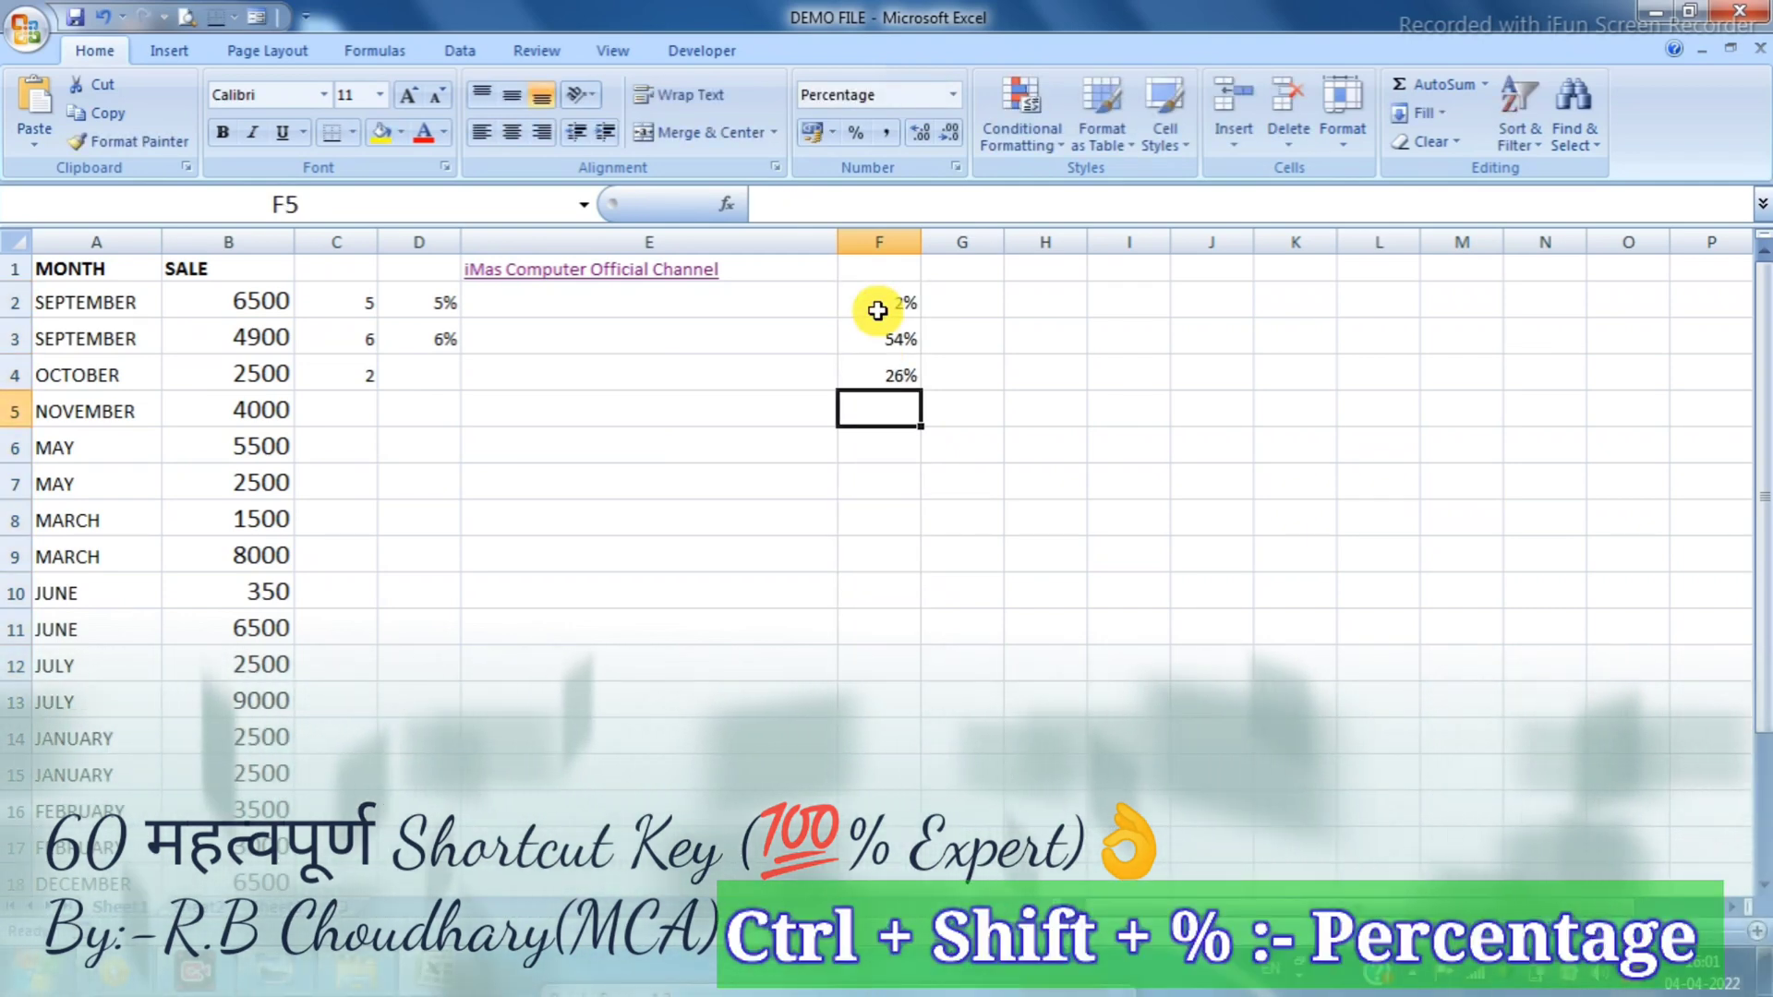
pyautogui.write('10')
pyautogui.press('Return')
pyautogui.write('30')
pyautogui.press('Return')
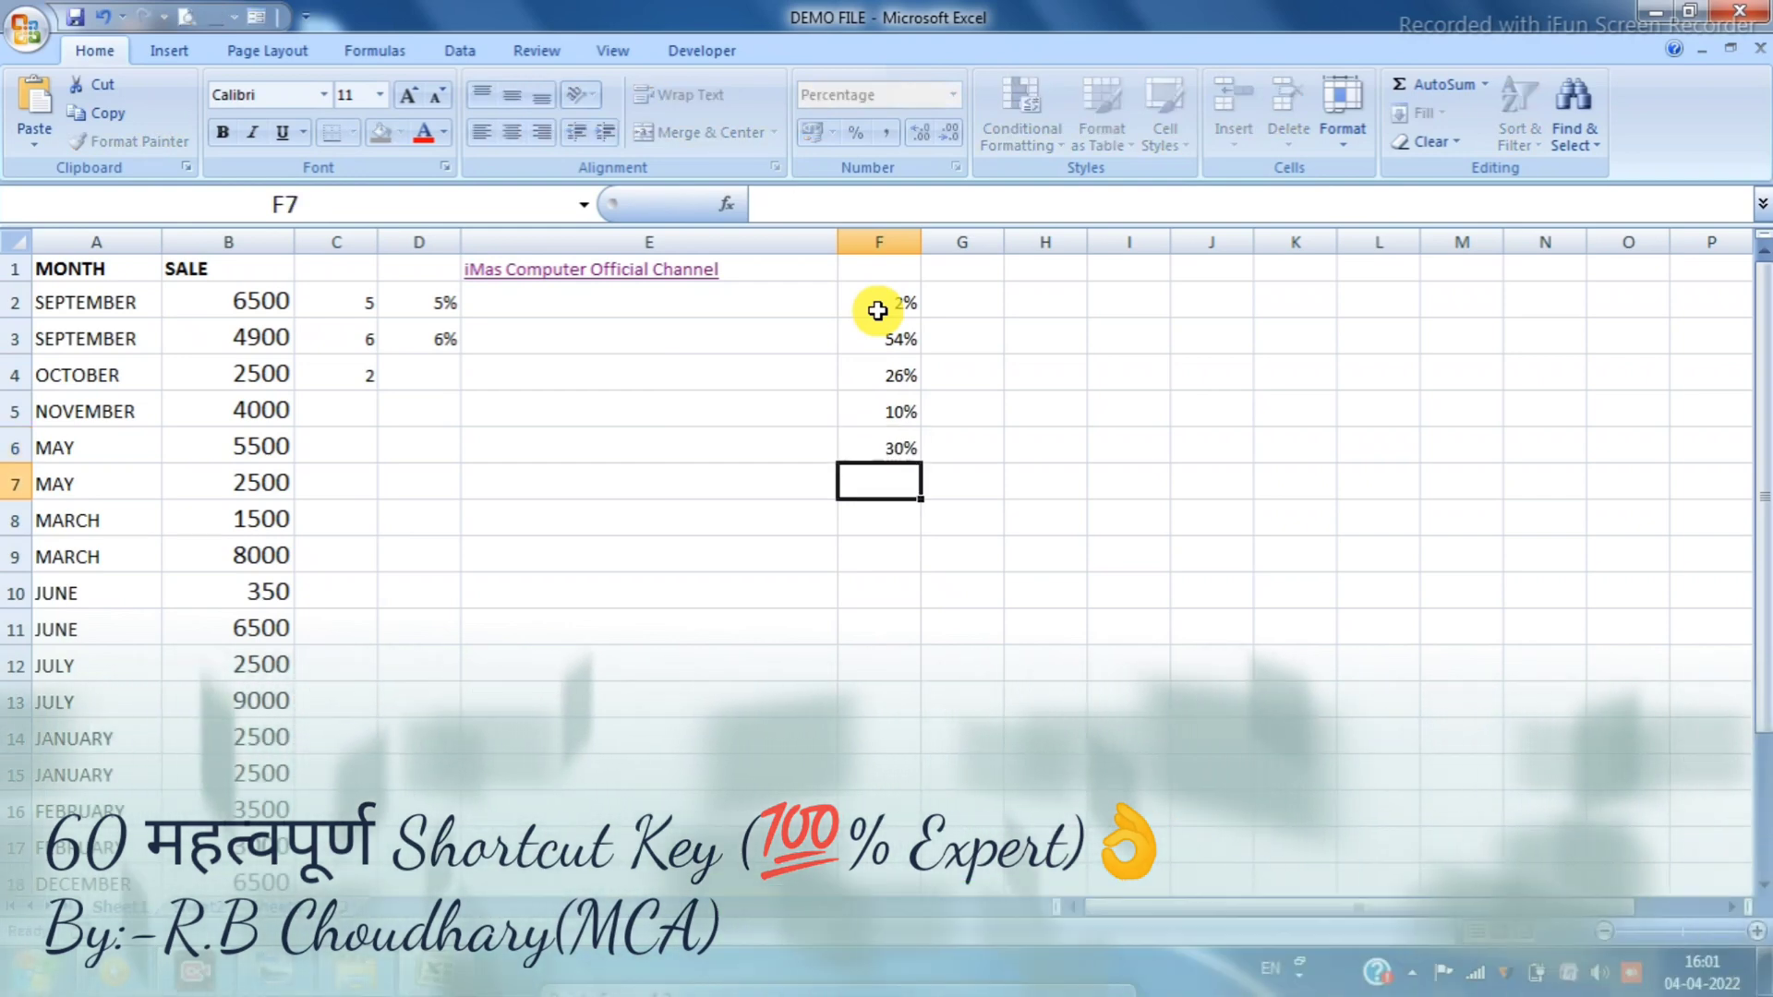
# Enter 5%, 65%, 554%, 2% and 1% in cells F7 to F11
pyautogui.write('5')
pyautogui.press('Return')
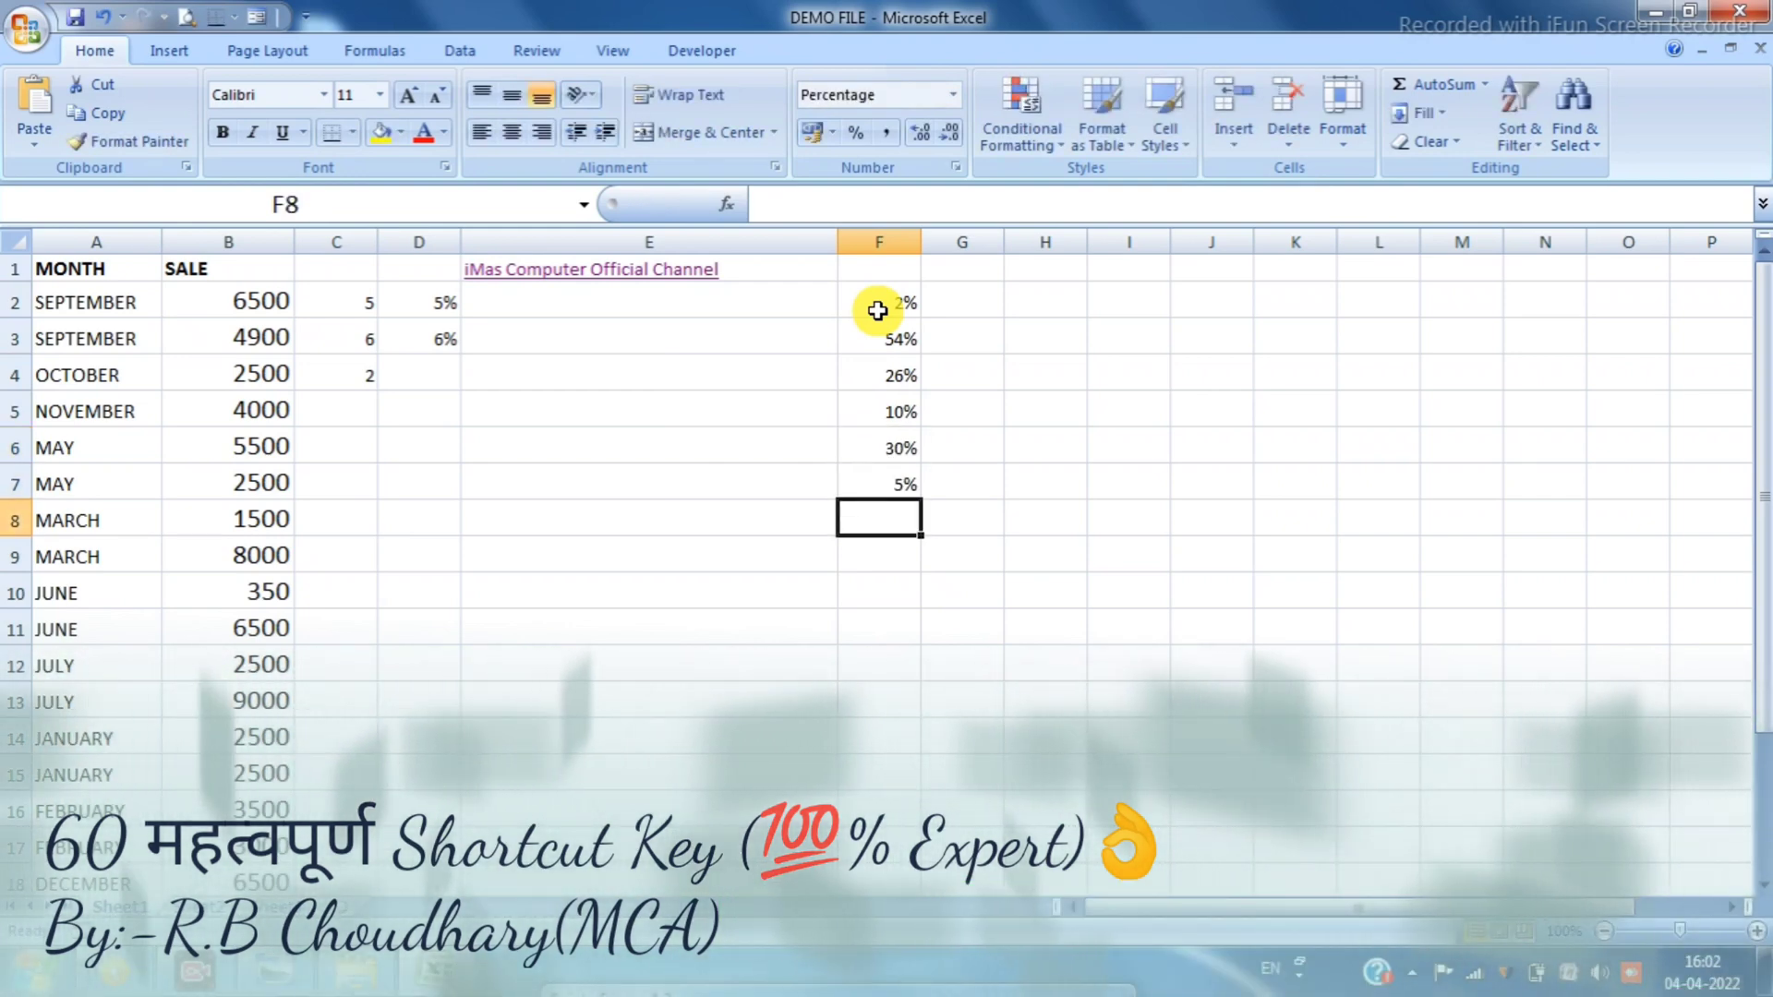
pyautogui.write('65')
pyautogui.press('Return')
pyautogui.write('554')
pyautogui.press('Return')
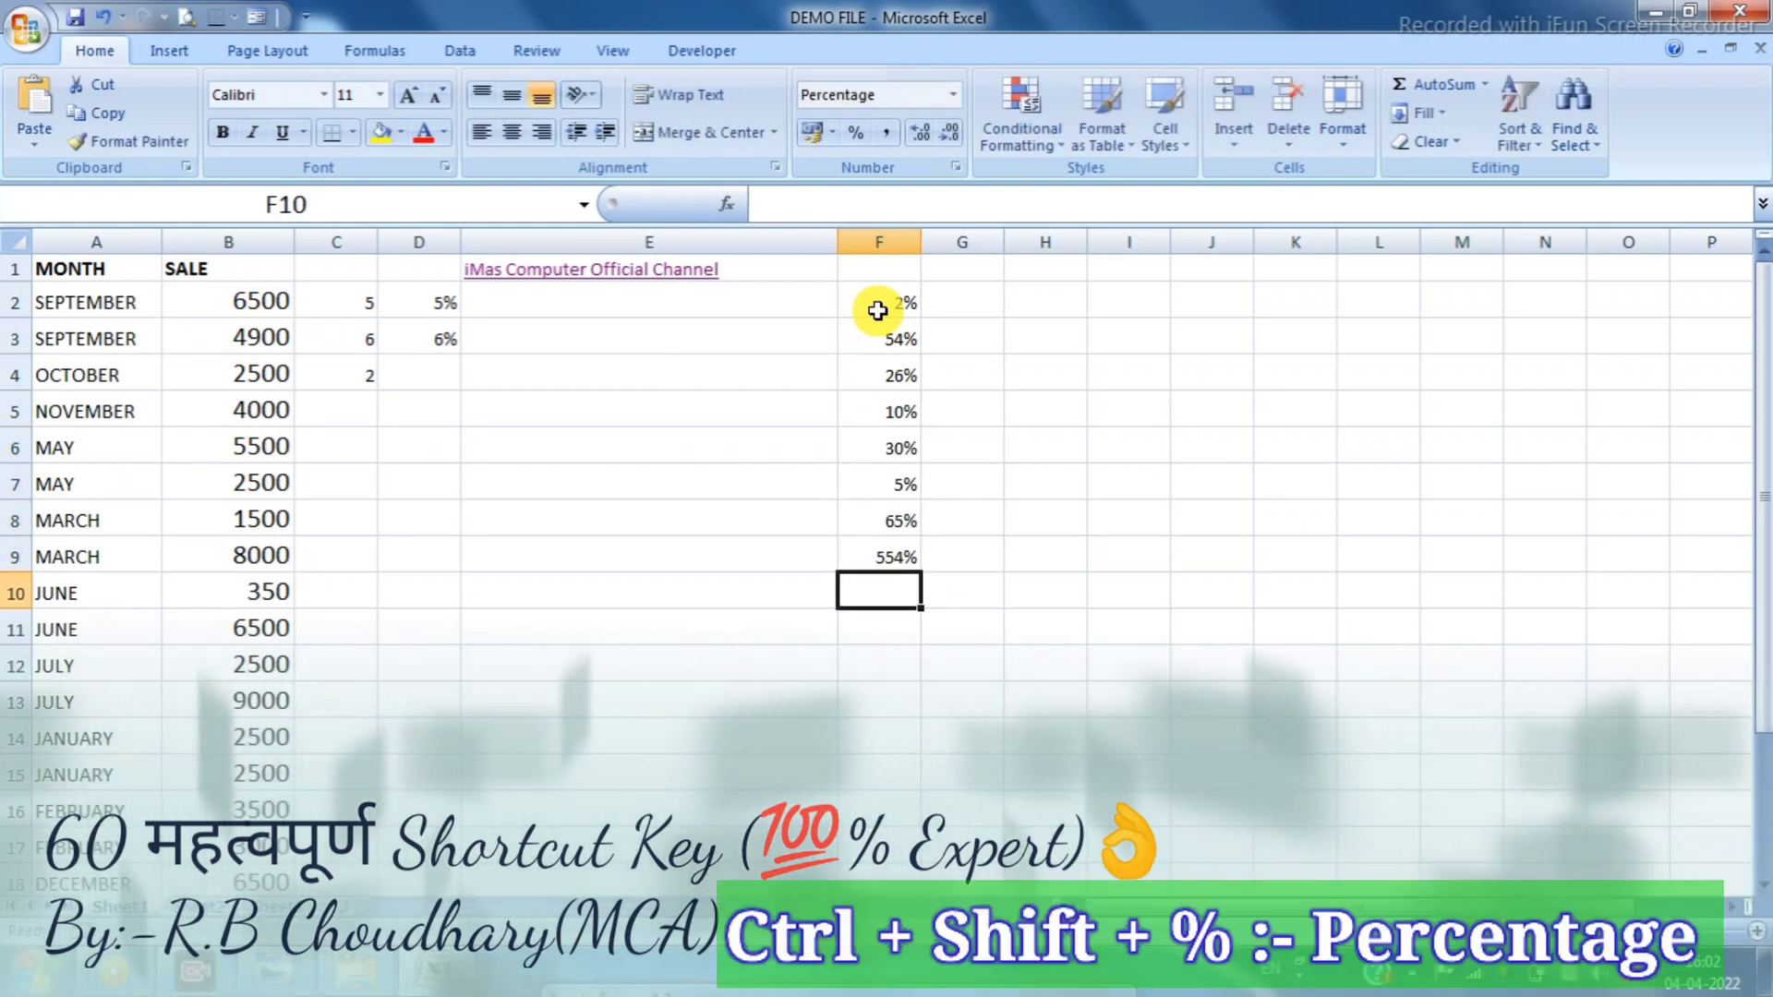
pyautogui.write('2')
pyautogui.press('Return')
pyautogui.write('1')
pyautogui.press('Return')
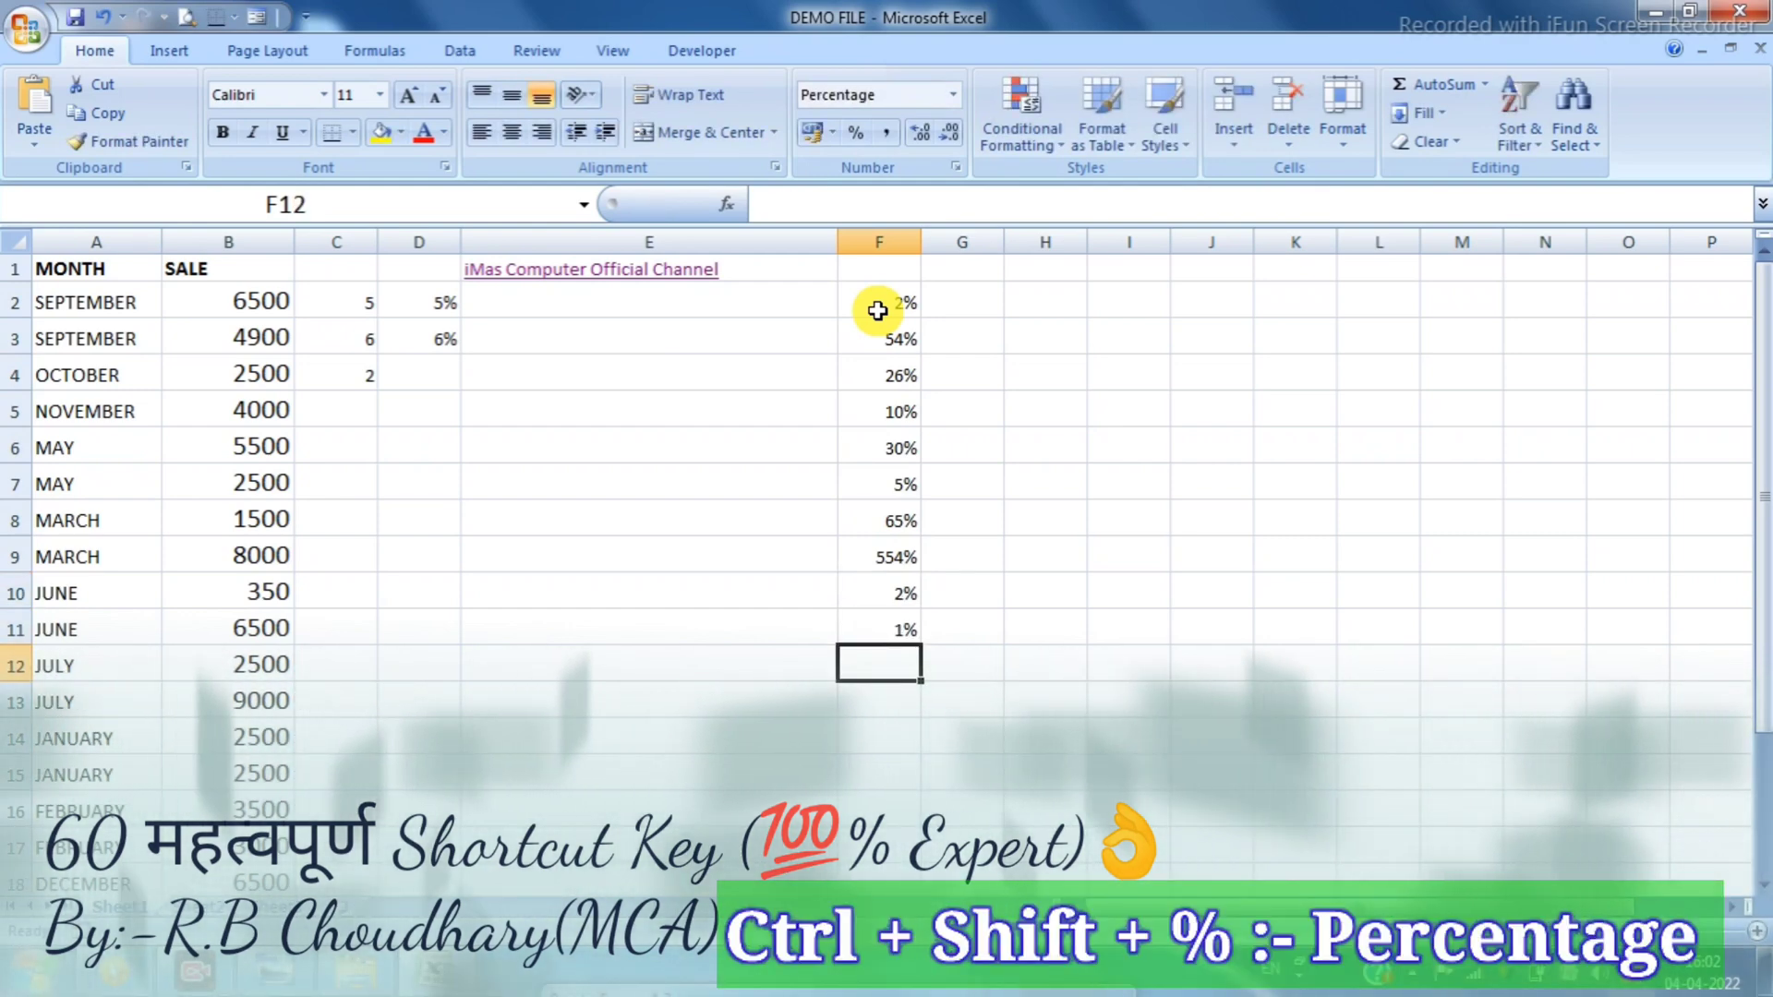
pyautogui.click(720, 439)
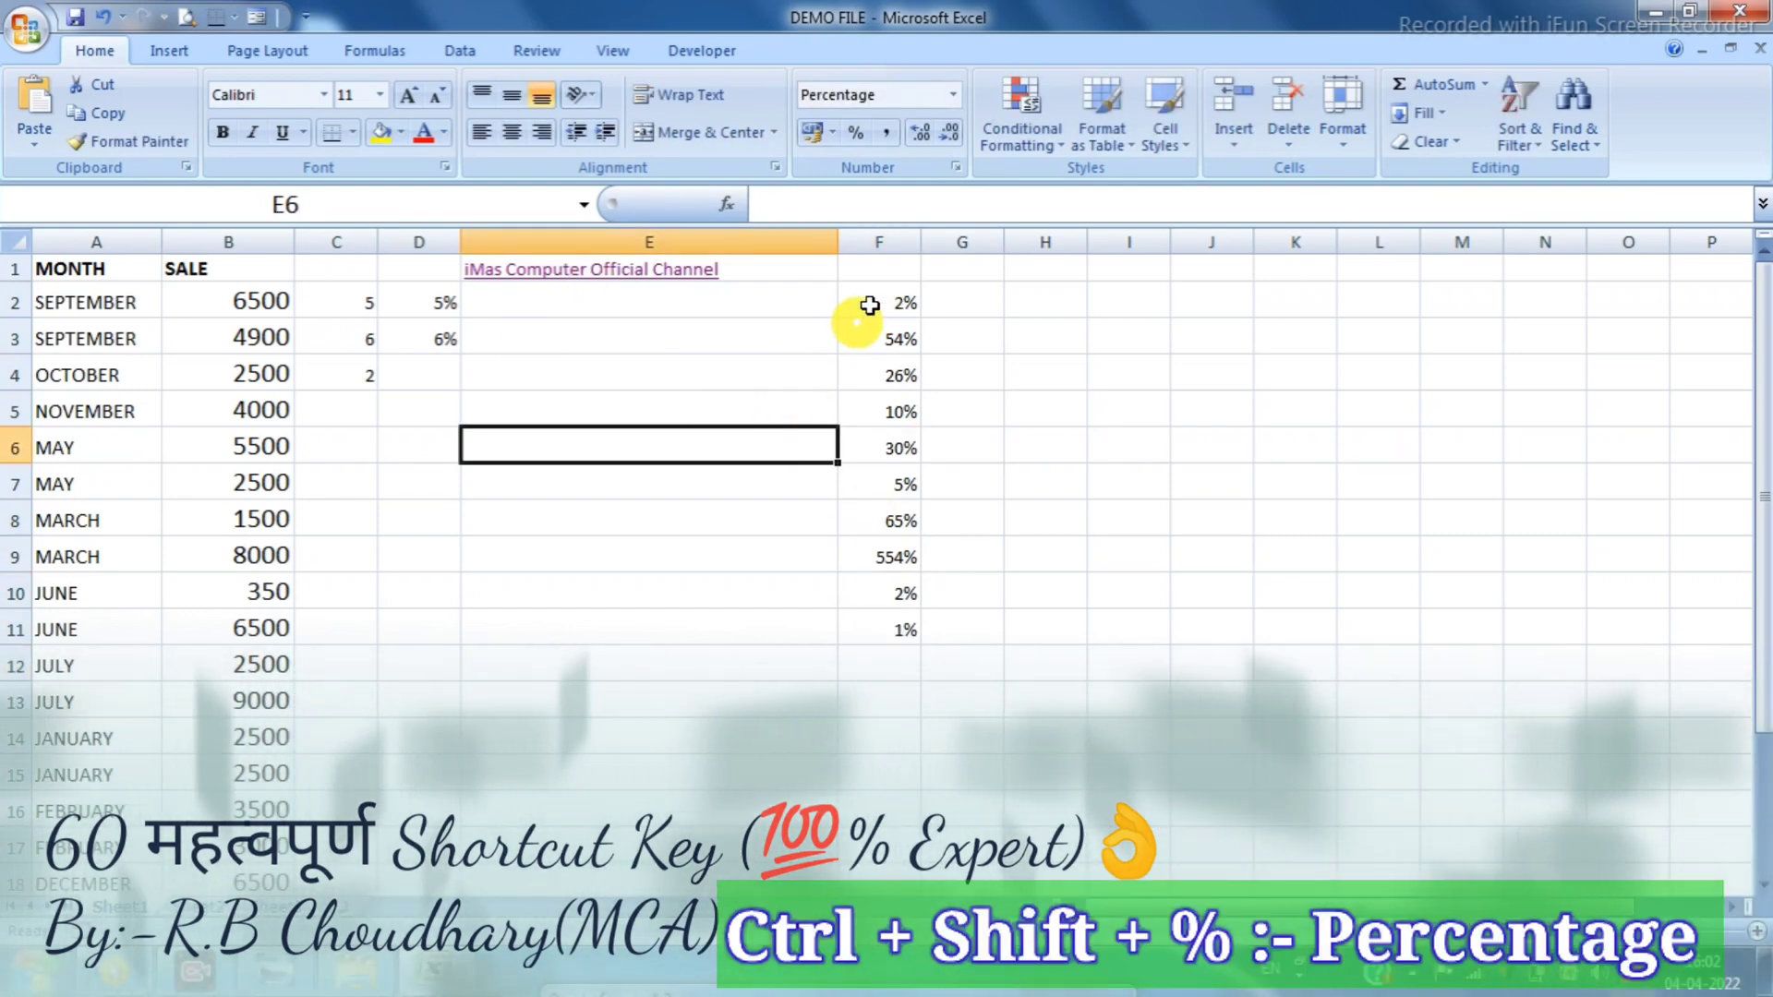
# Reset the percentages in F2:F11 to the General format and increase and decrease their decimals, ending at three decimal places
pyautogui.moveTo(863, 301); pyautogui.dragTo(884, 654)
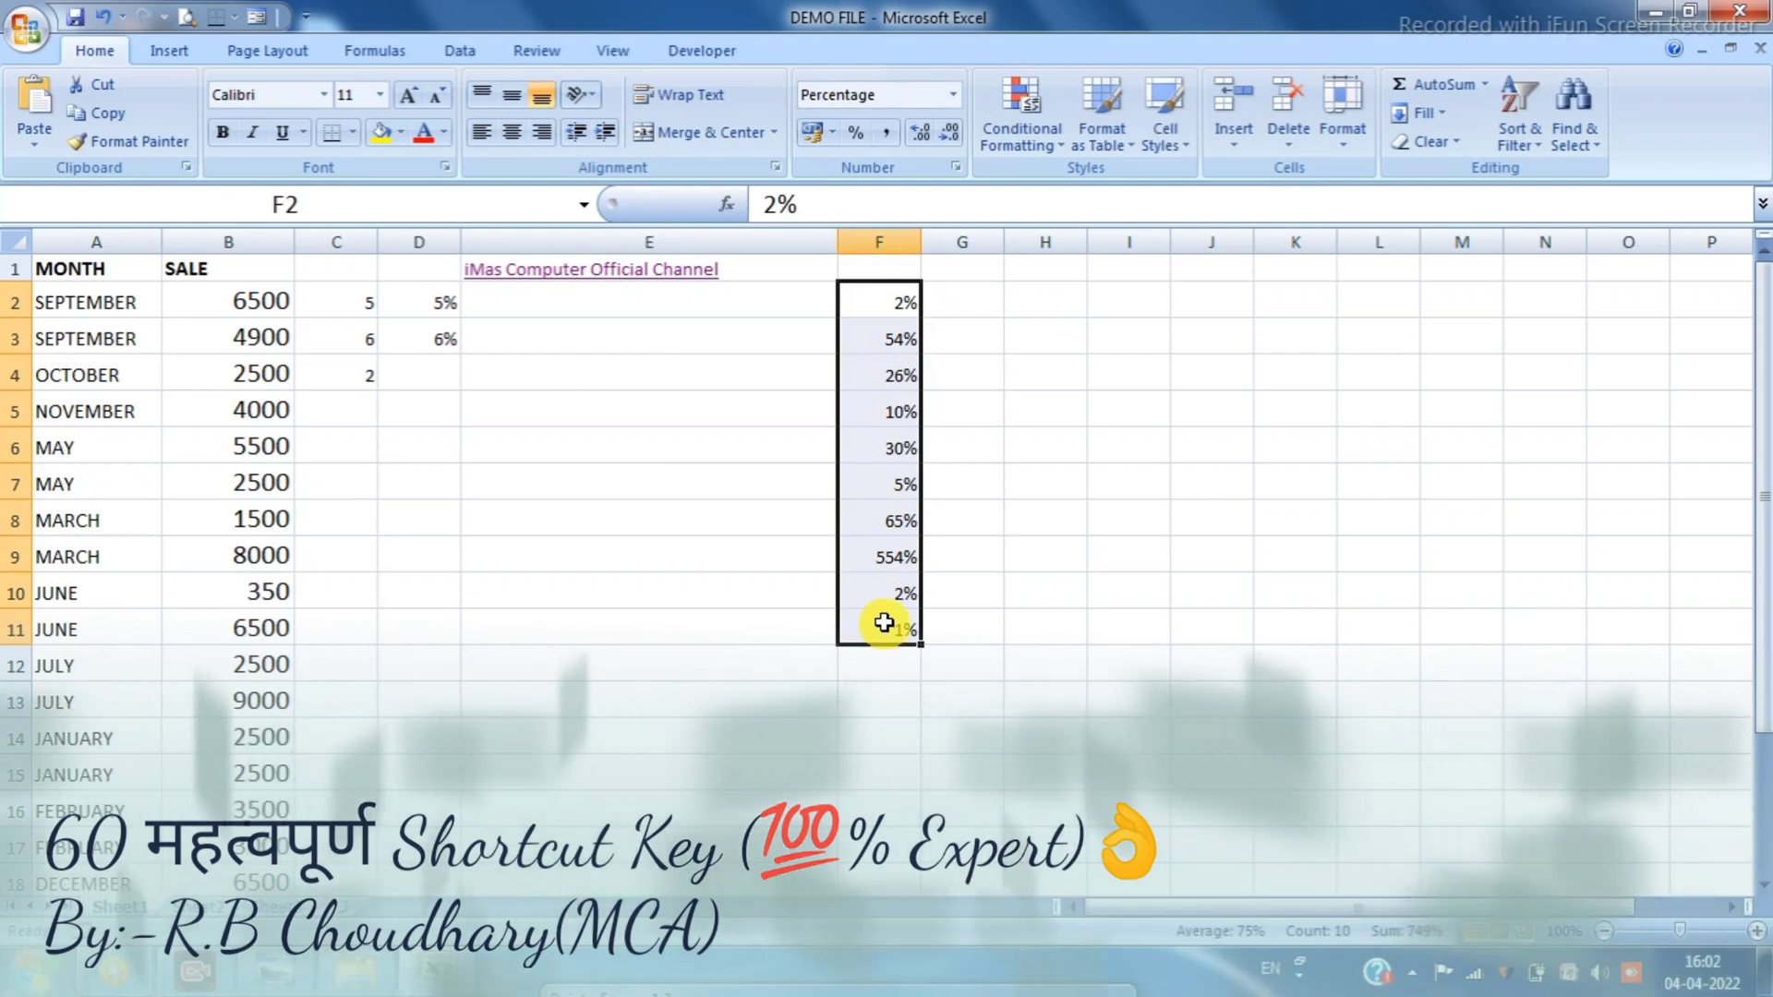
pyautogui.hotkey('ctrl', 'shift', '~')
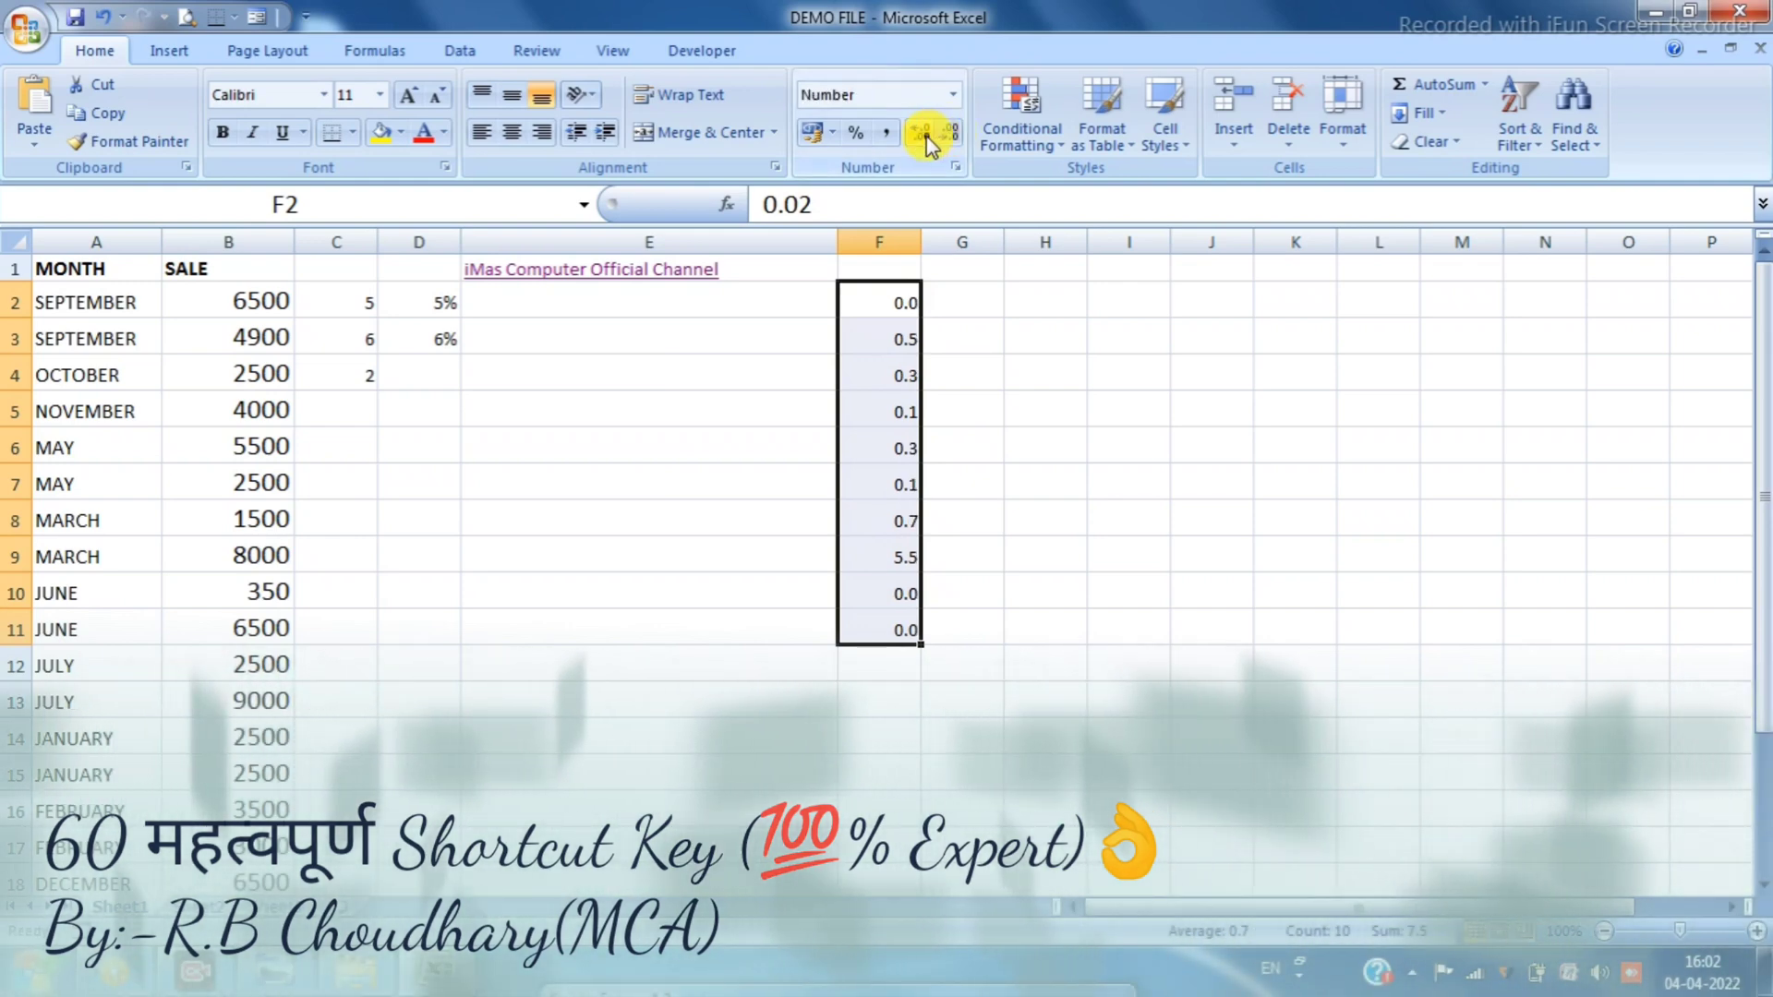
pyautogui.click(923, 135)
pyautogui.click(923, 134)
pyautogui.click(947, 136)
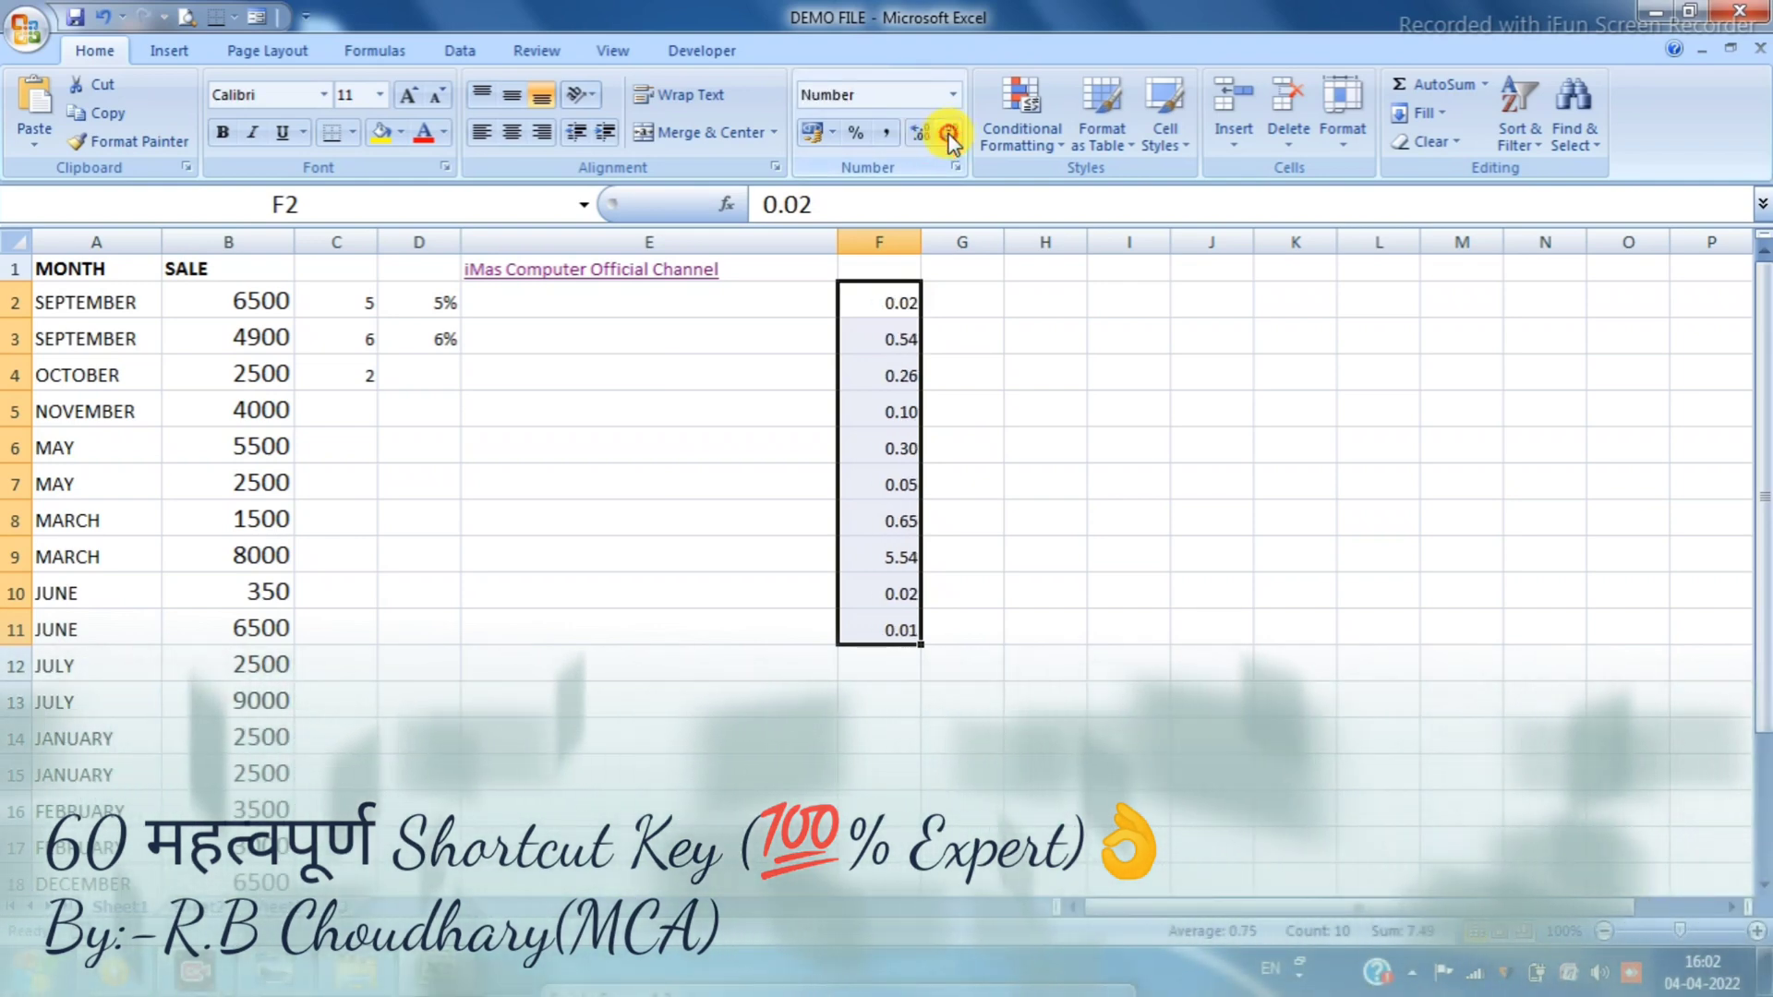
pyautogui.click(946, 137)
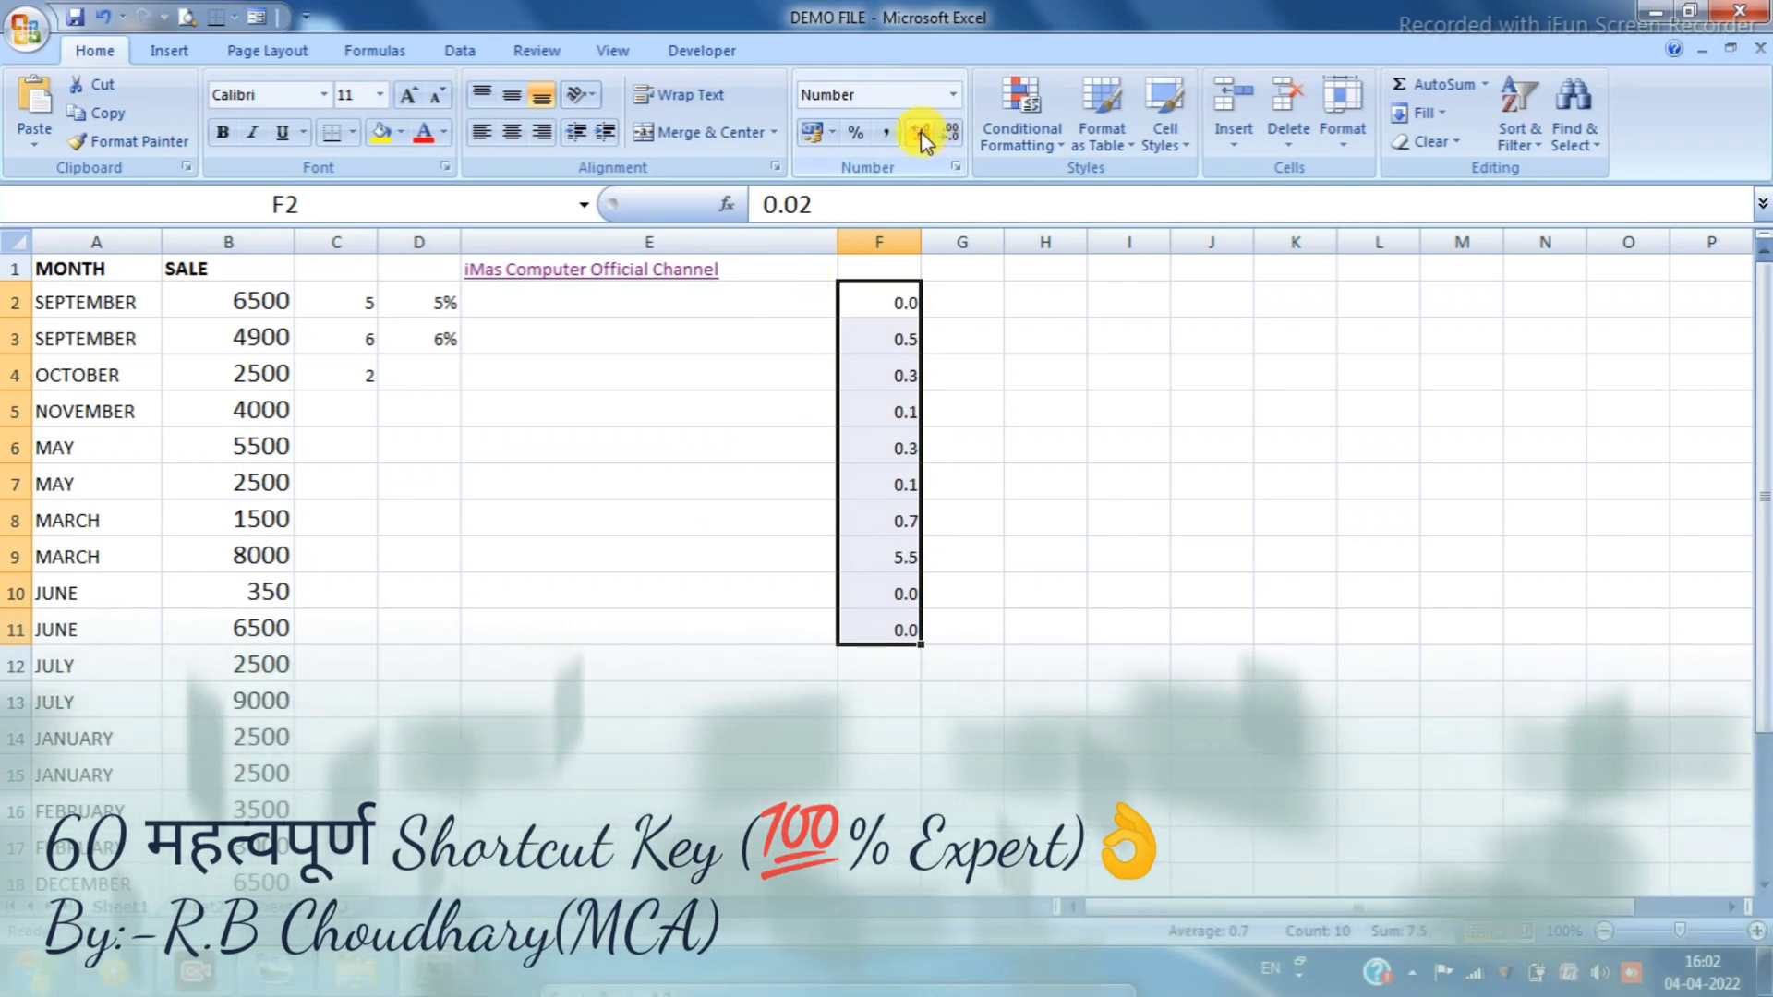
pyautogui.click(921, 134)
pyautogui.click(922, 137)
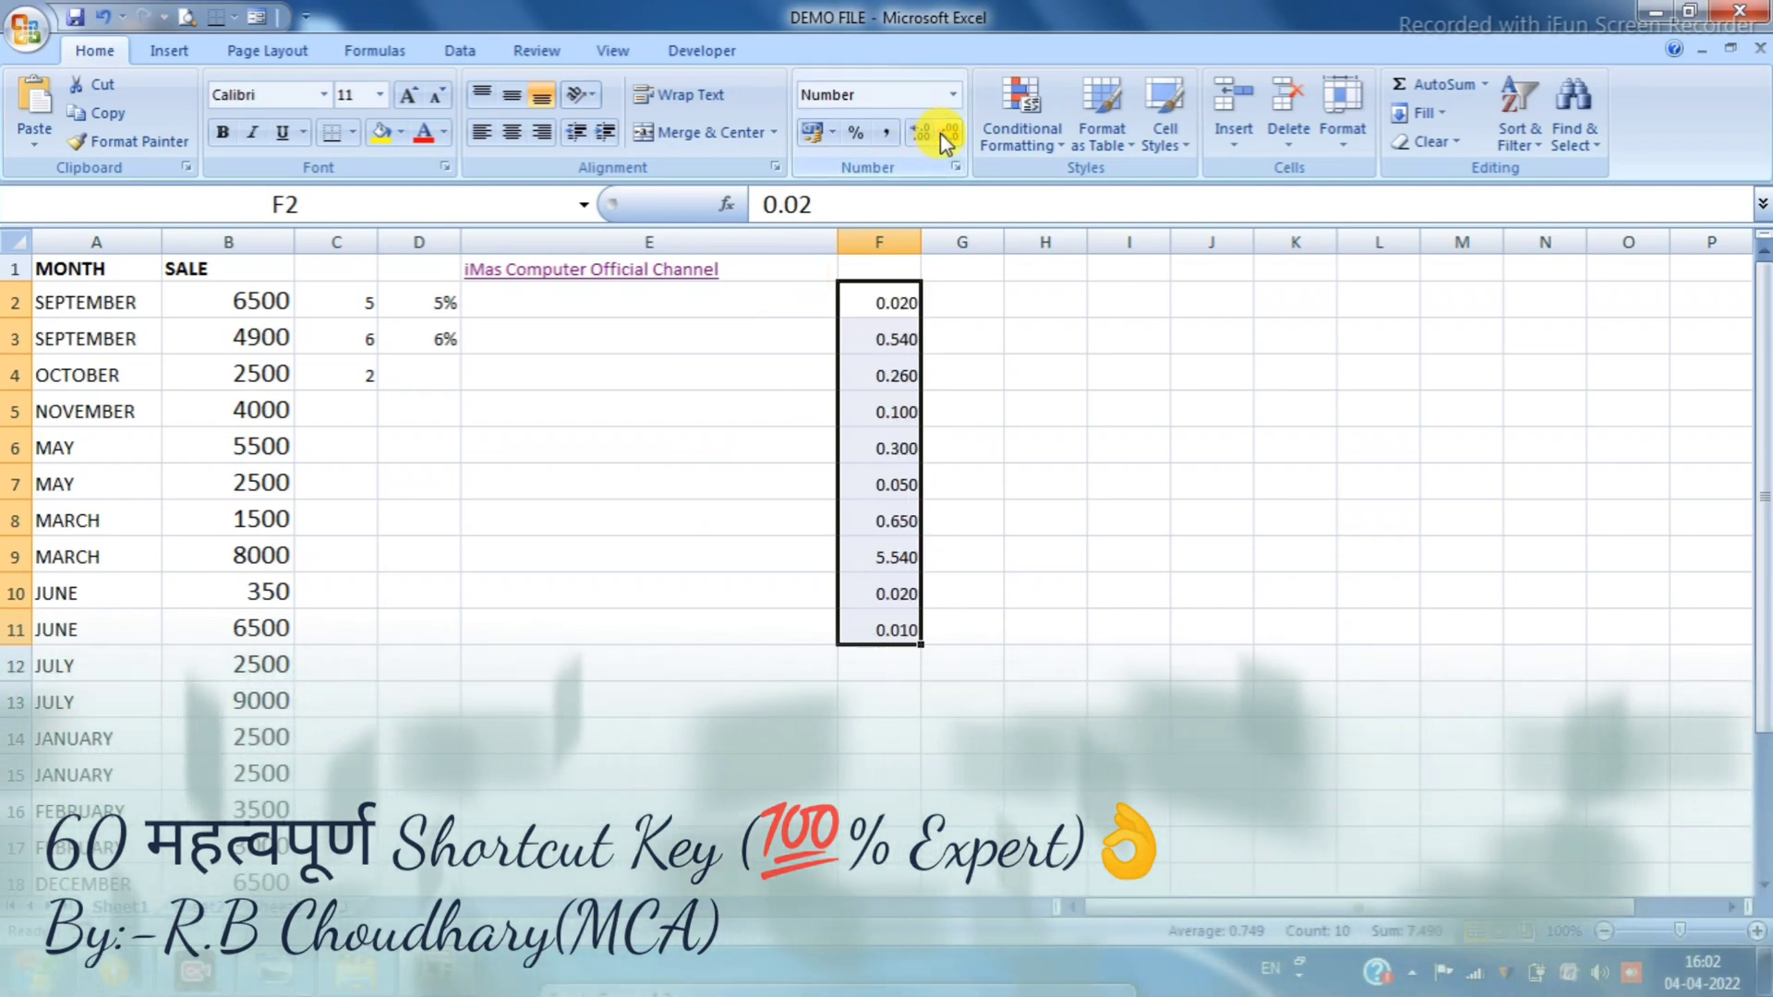
# Decrease the decimals of the values in F2:F11 to zero decimal places
pyautogui.click(945, 135)
pyautogui.click(948, 135)
pyautogui.click(949, 136)
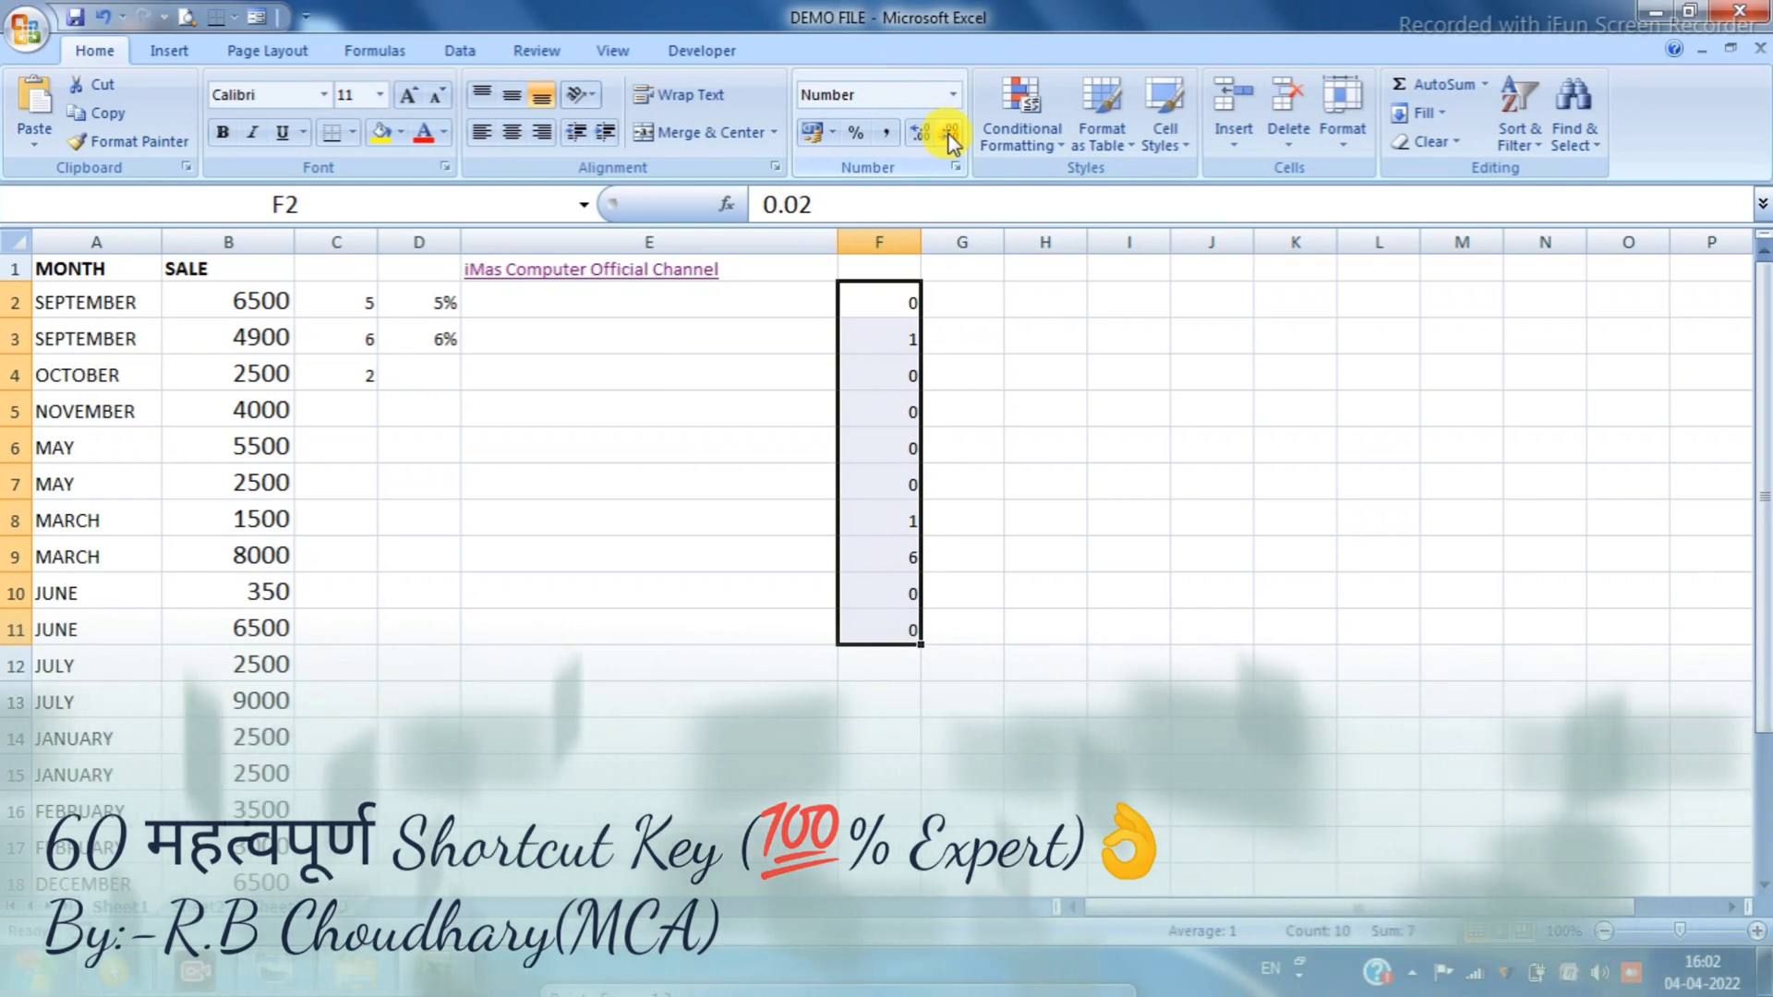
pyautogui.click(670, 480)
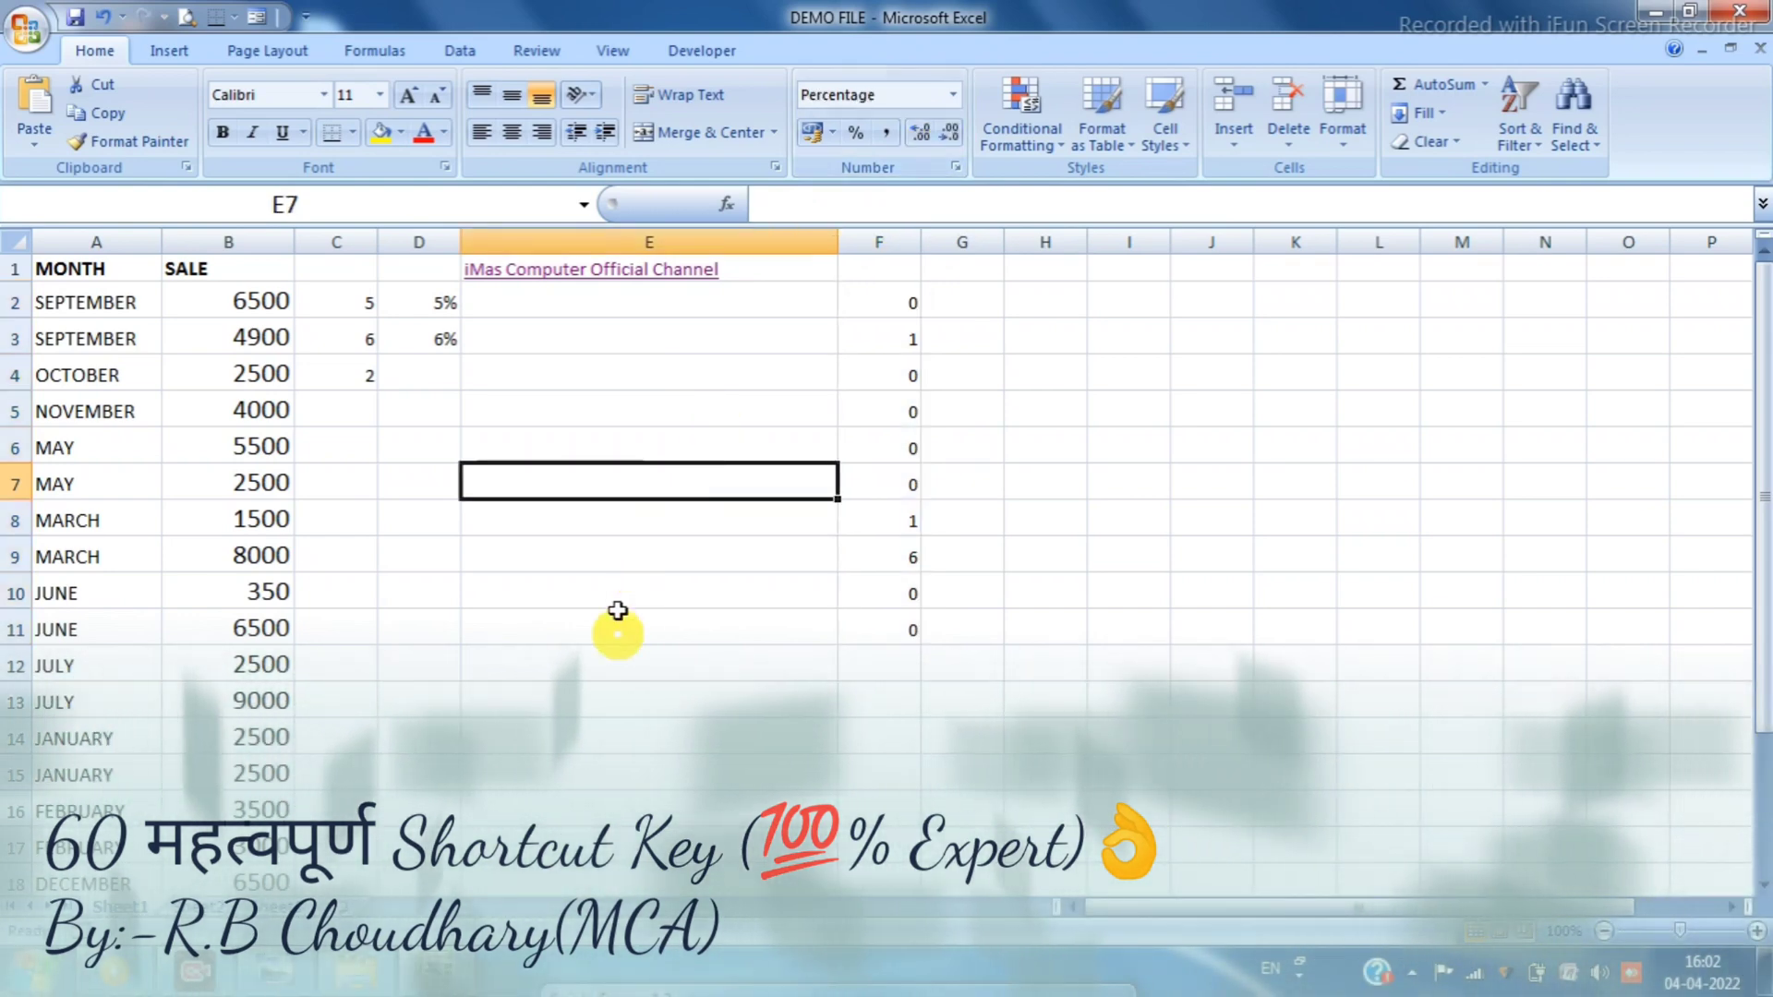
pyautogui.click(619, 621)
pyautogui.click(596, 487)
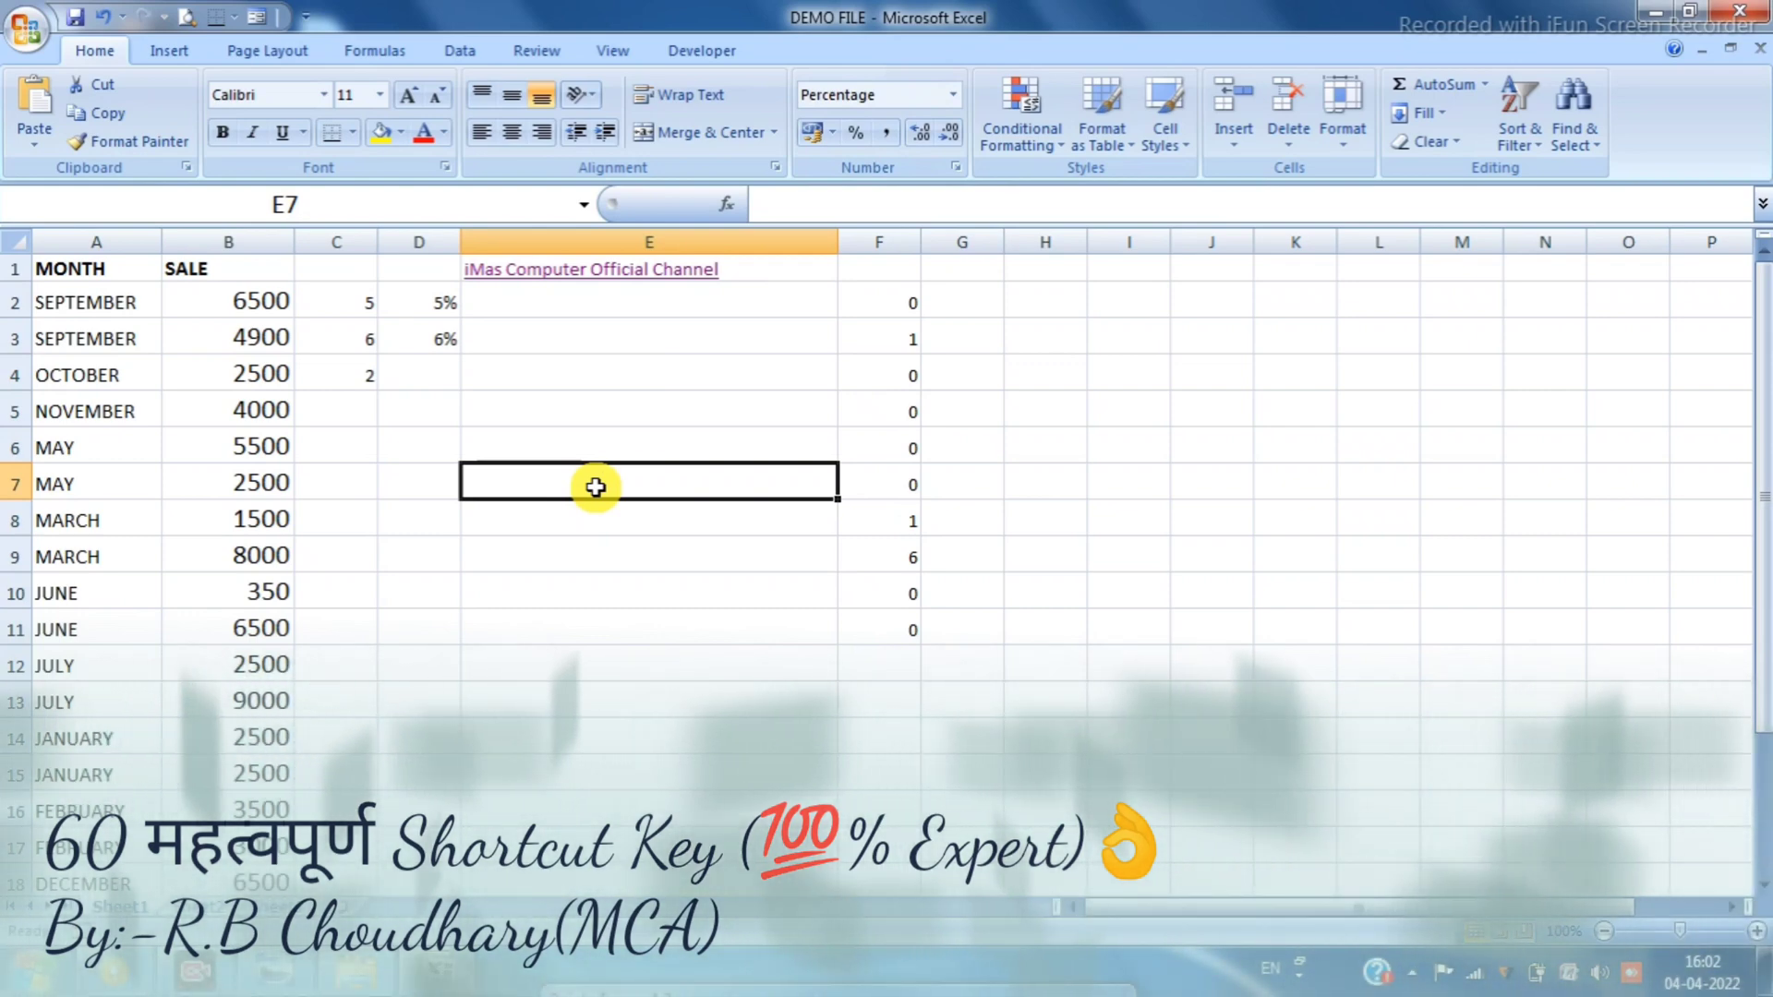
# Format the SALE values in B2:B22 as Scientific and undo the format change
pyautogui.click(236, 303)
pyautogui.hotkey('ctrl', 'shift', 'Down')
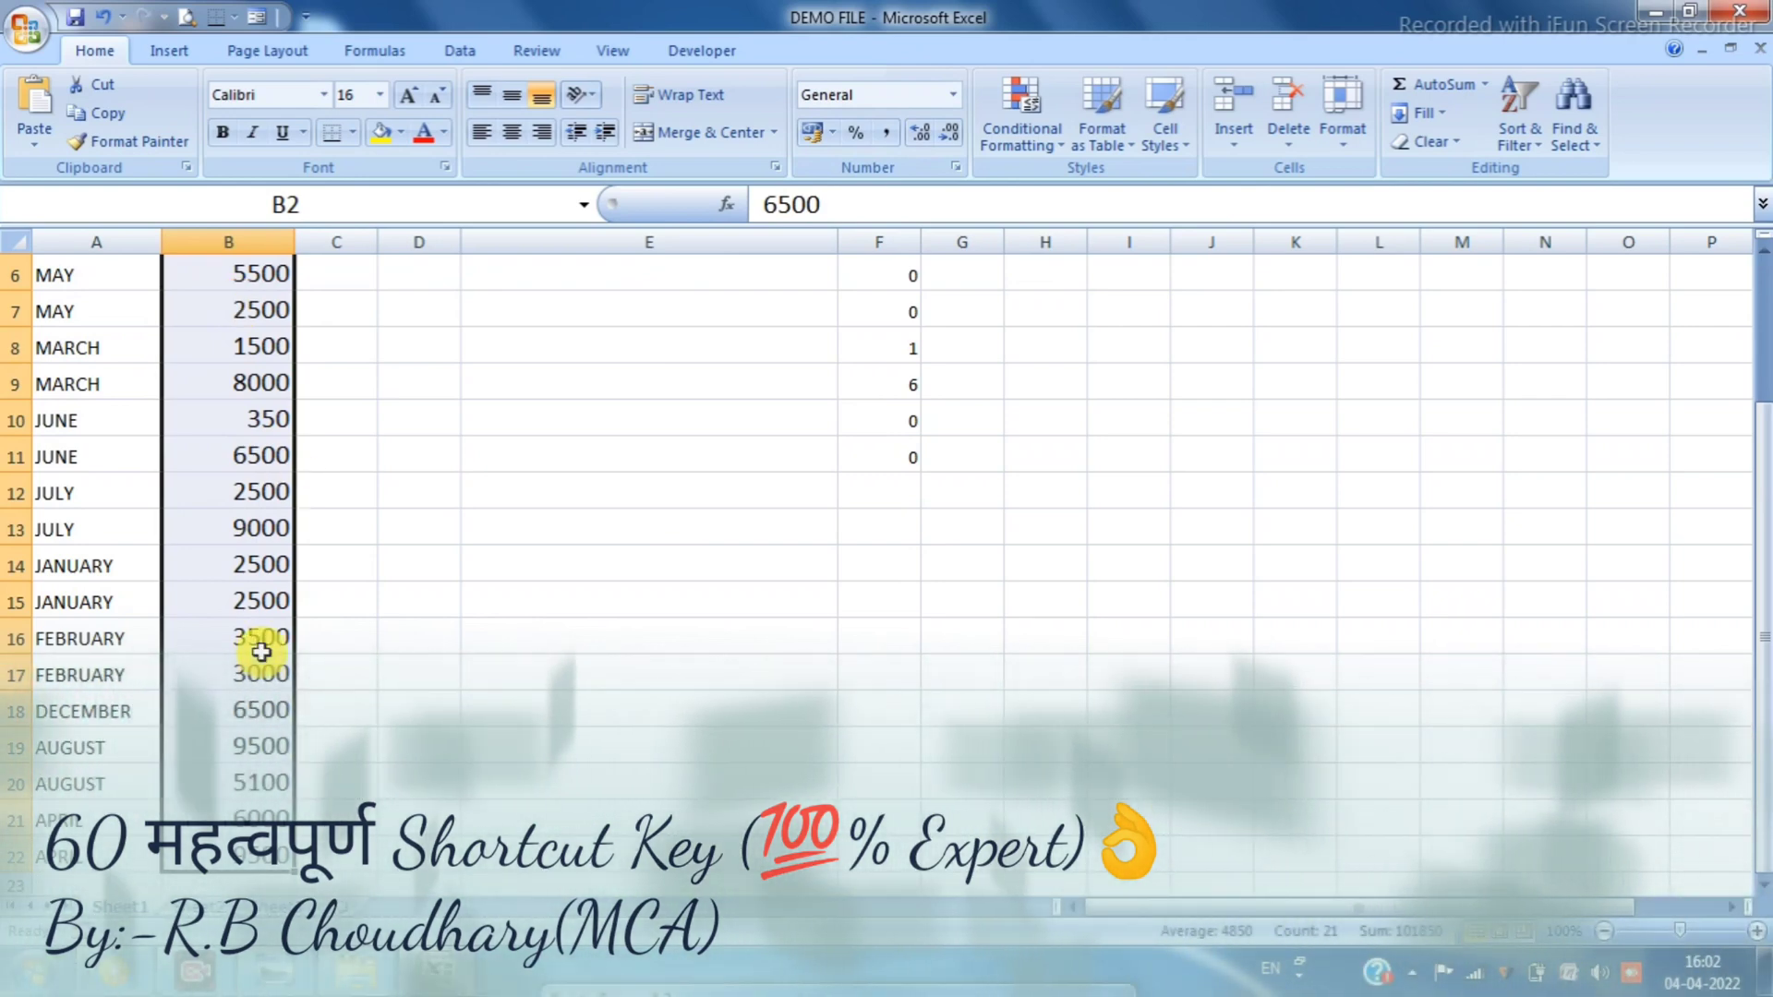
pyautogui.hotkey('ctrl', 'shift', '6')
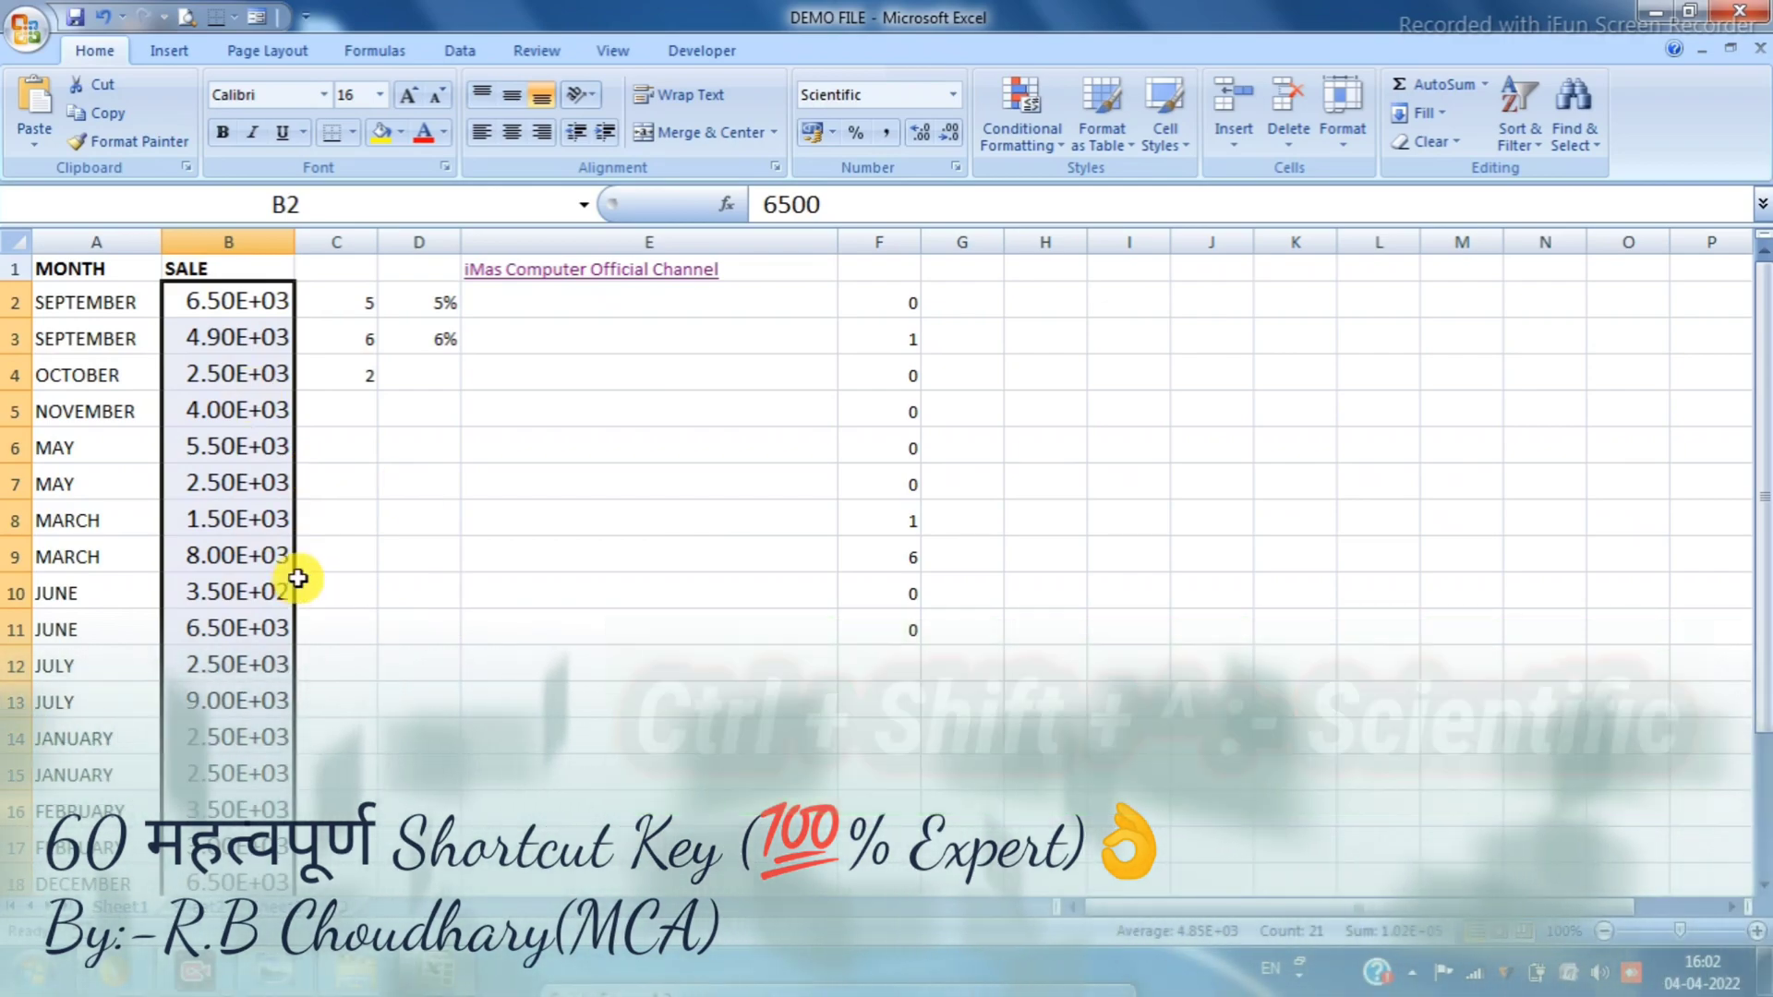
pyautogui.hotkey('ctrl', 'z')
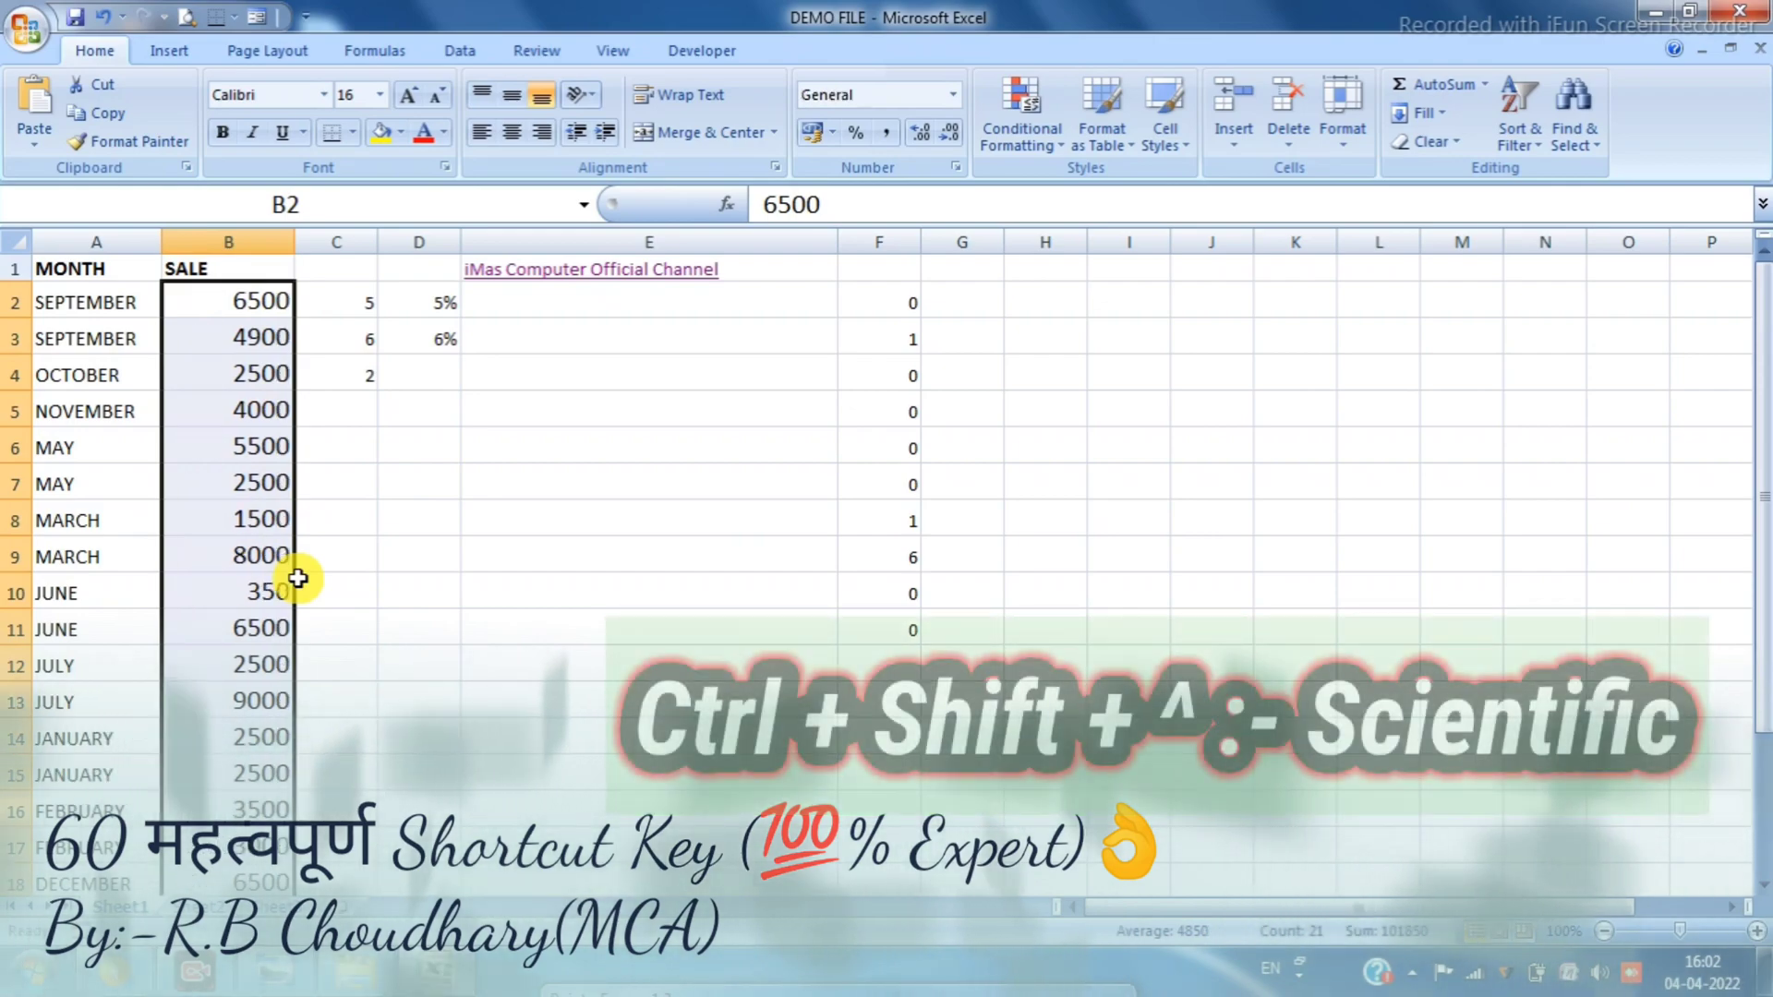
pyautogui.click(365, 489)
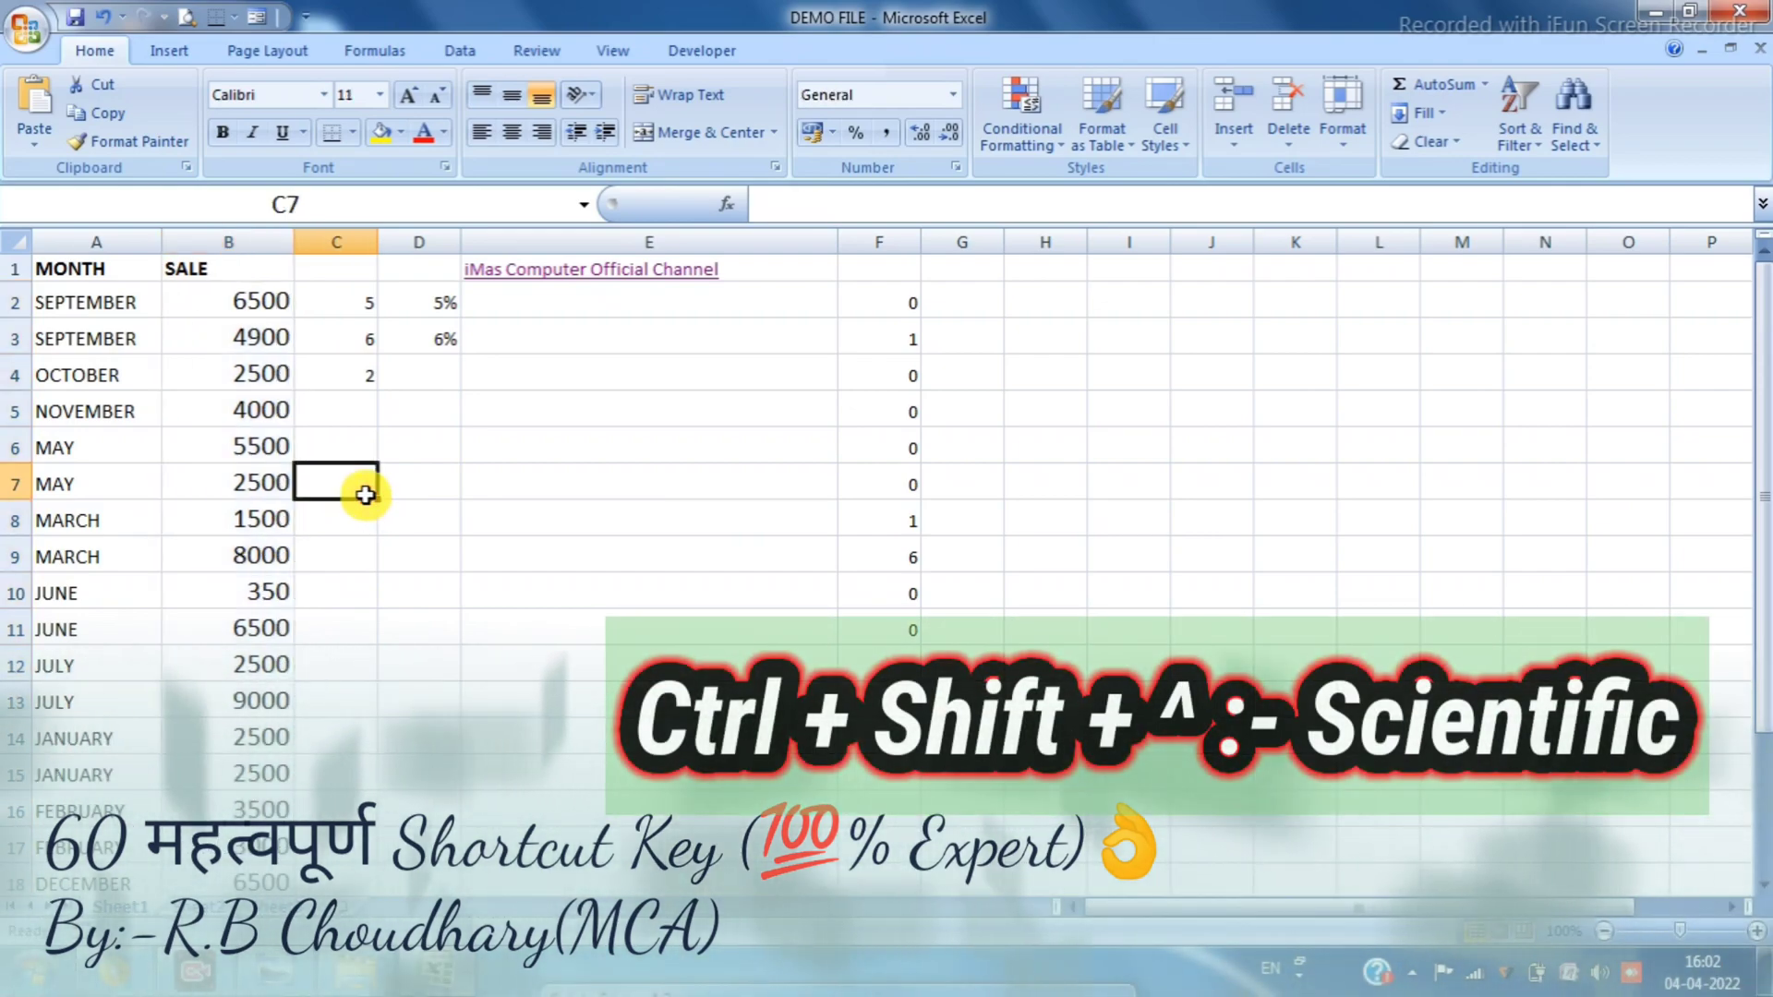
# Bring up the dialog for opening a file twice, cancelling it each time without choosing a file
pyautogui.click(235, 475)
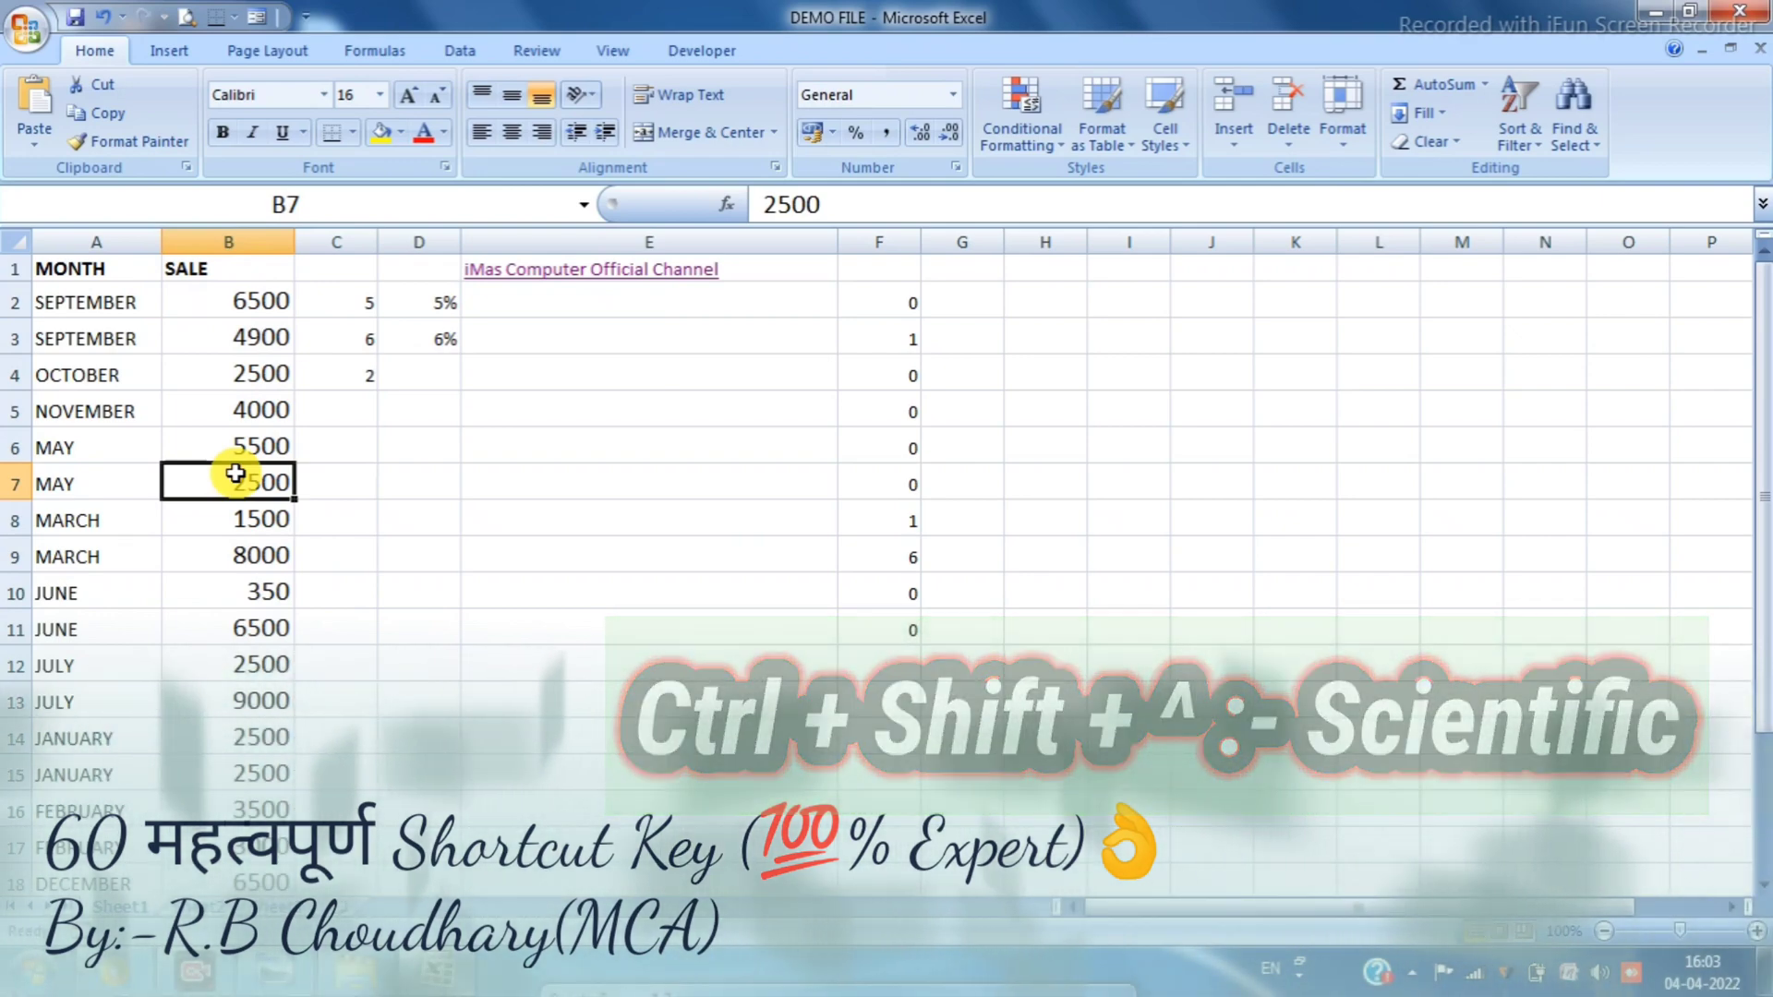
pyautogui.hotkey('ctrl', 'o')
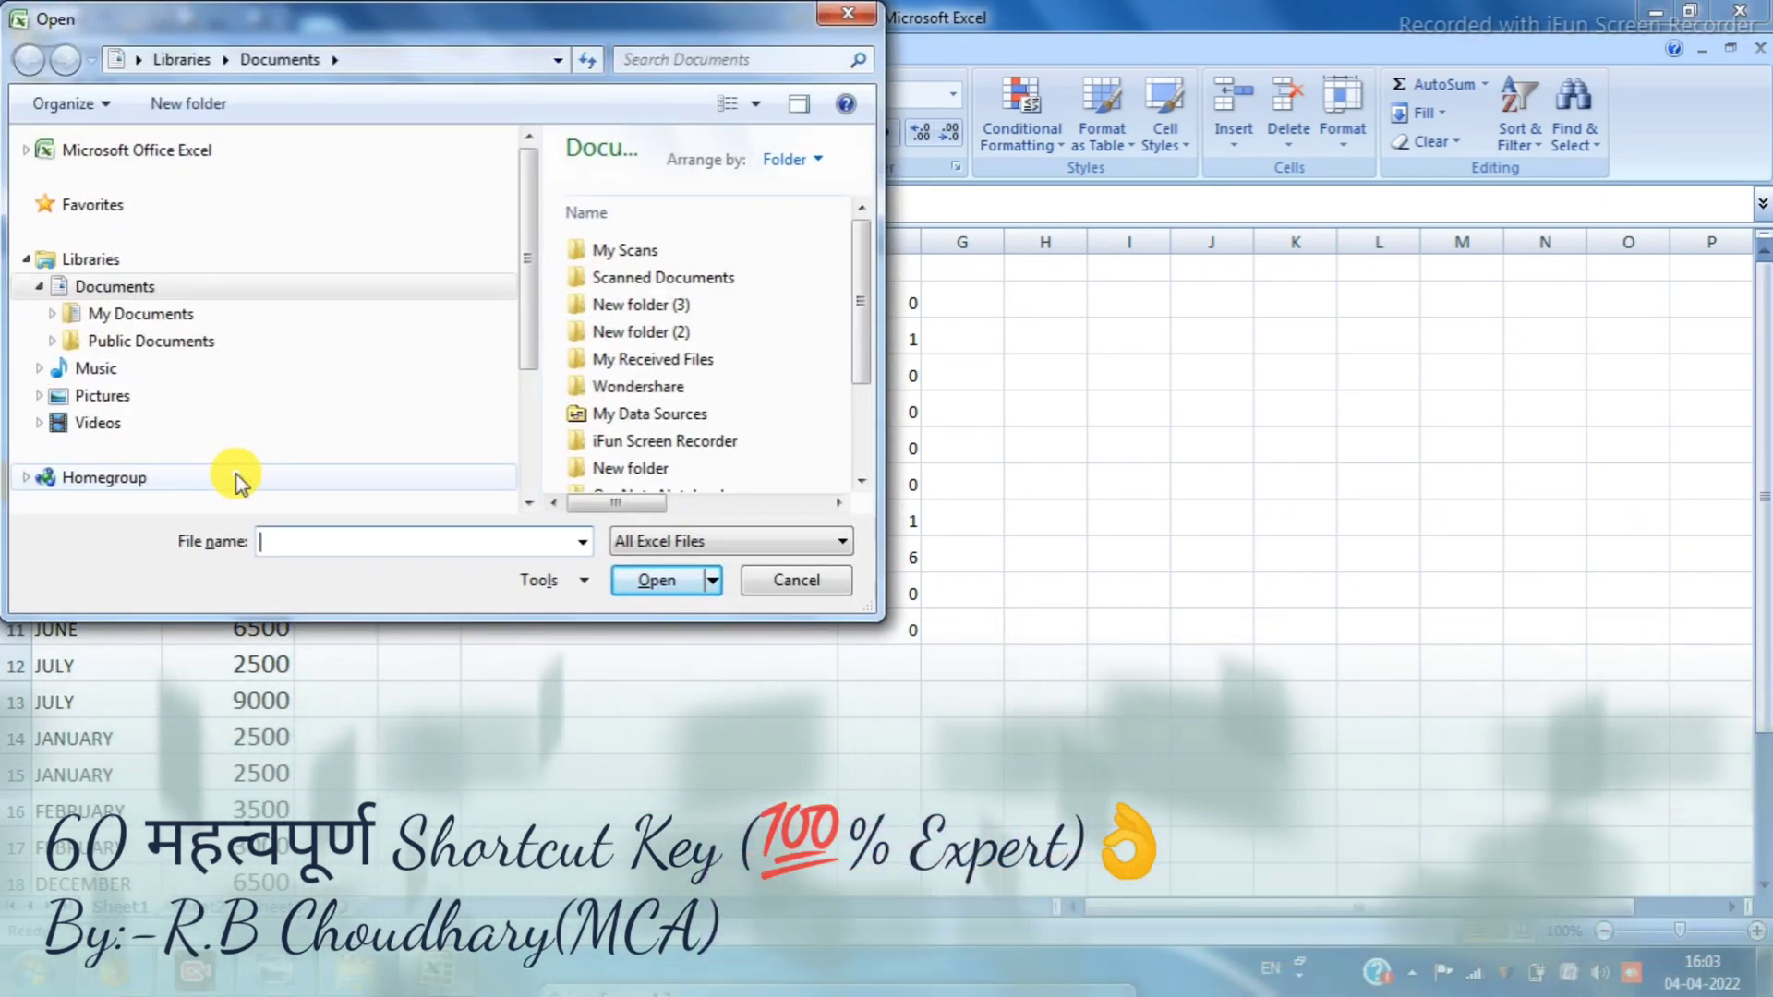
pyautogui.click(780, 581)
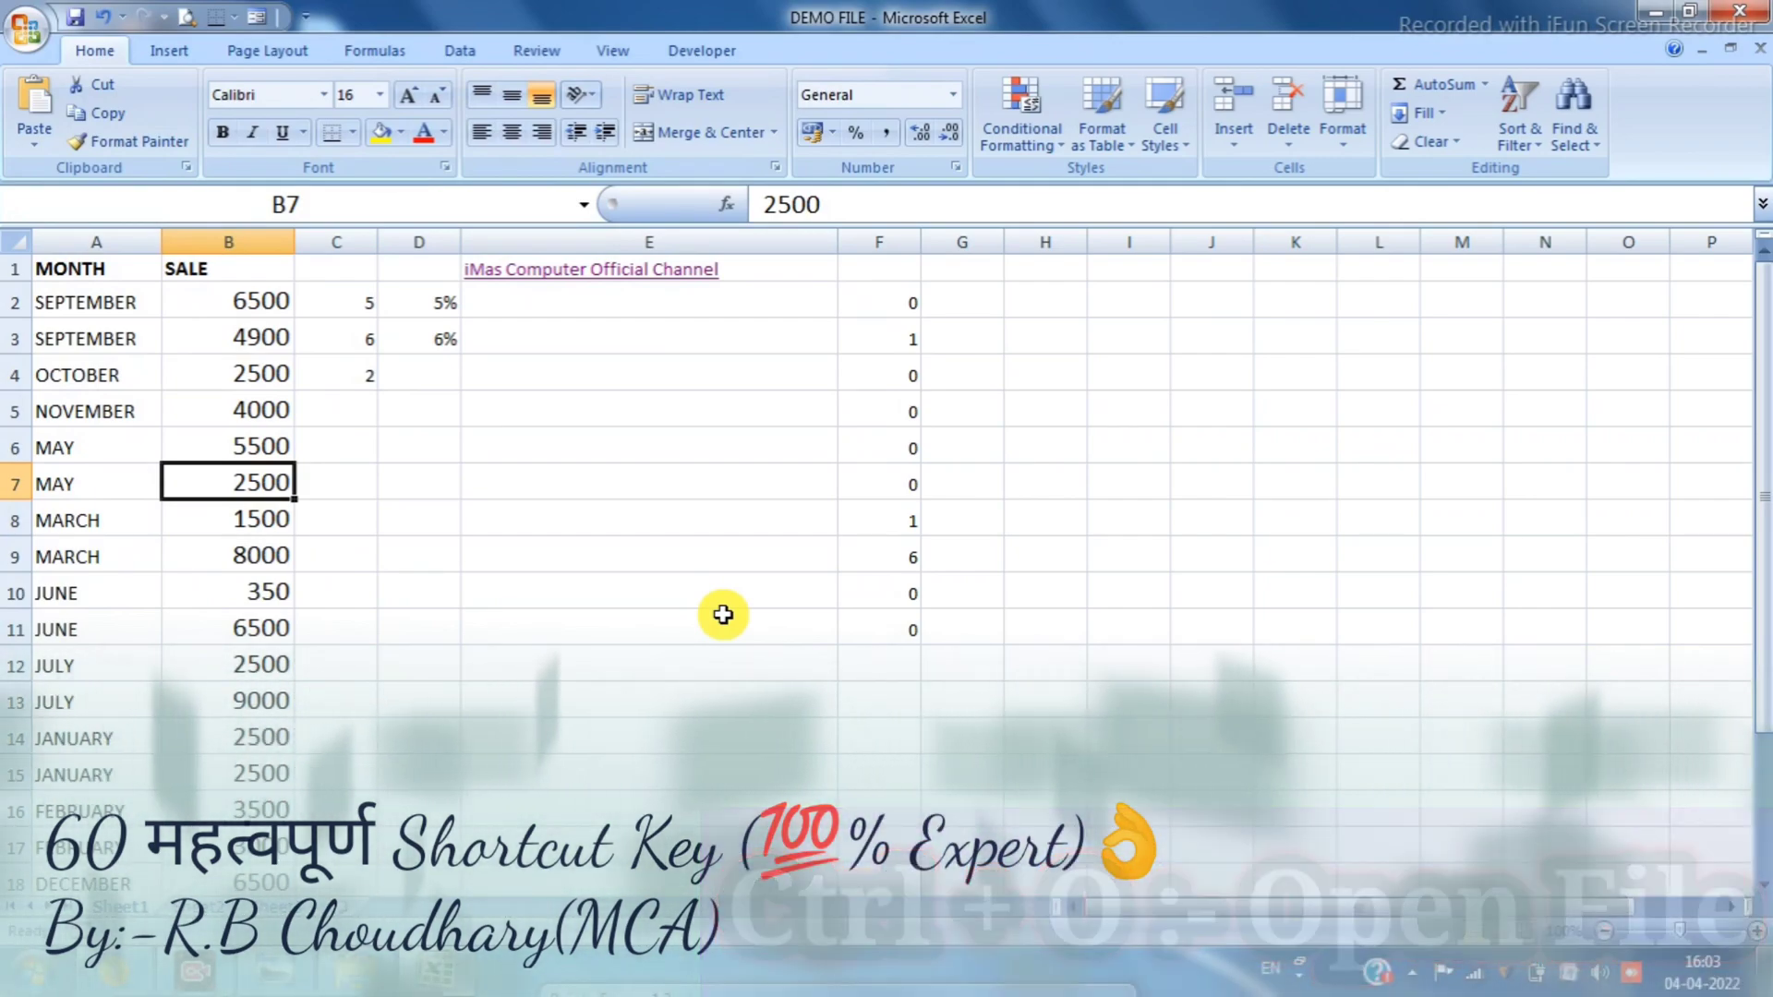
pyautogui.hotkey('ctrl', 'o')
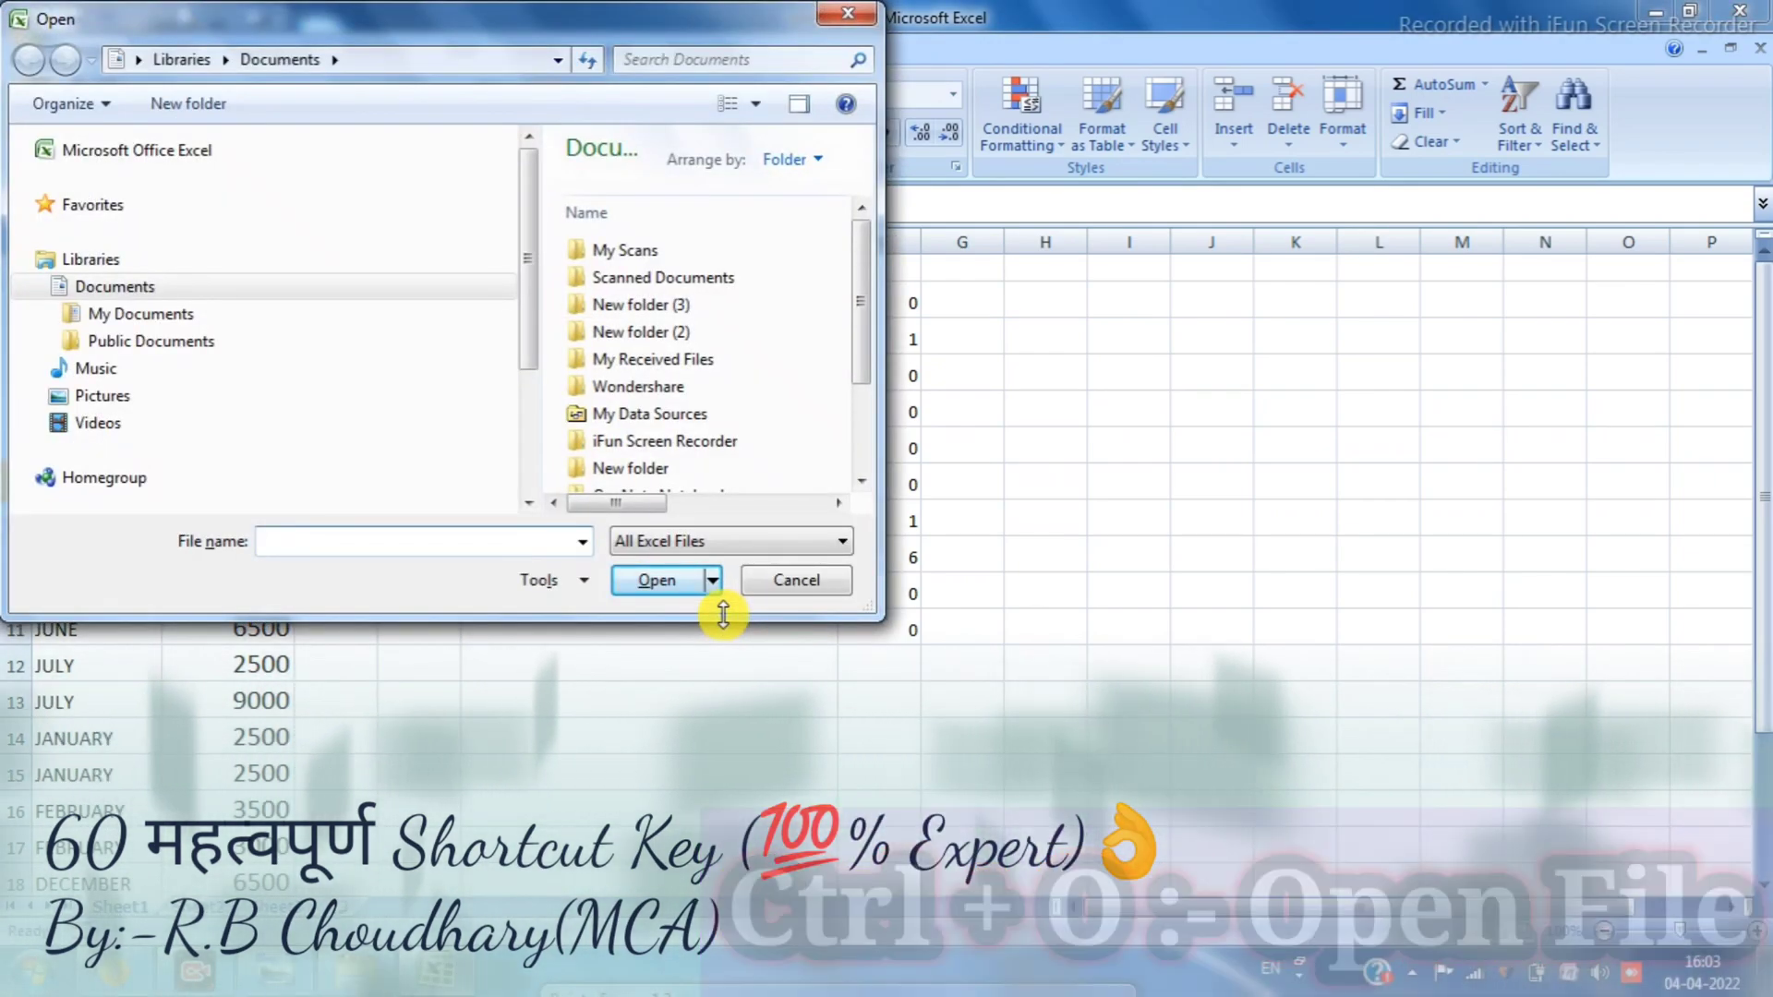
pyautogui.press('Escape')
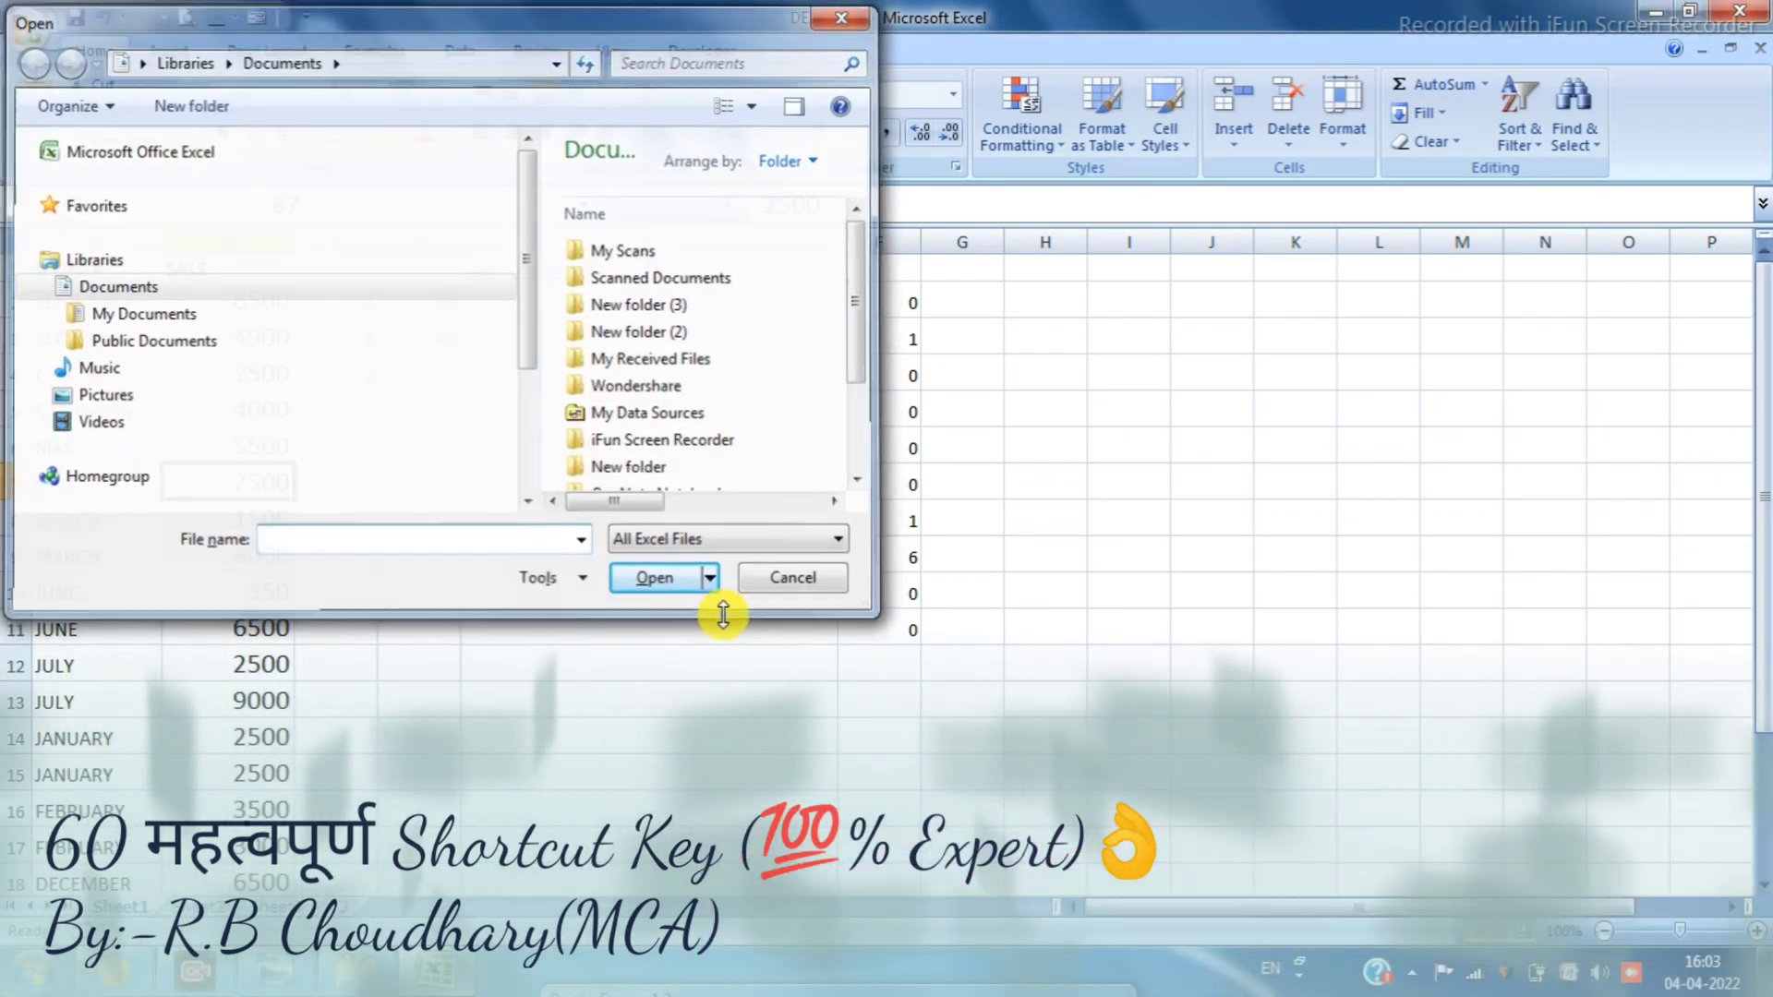
pyautogui.click(604, 523)
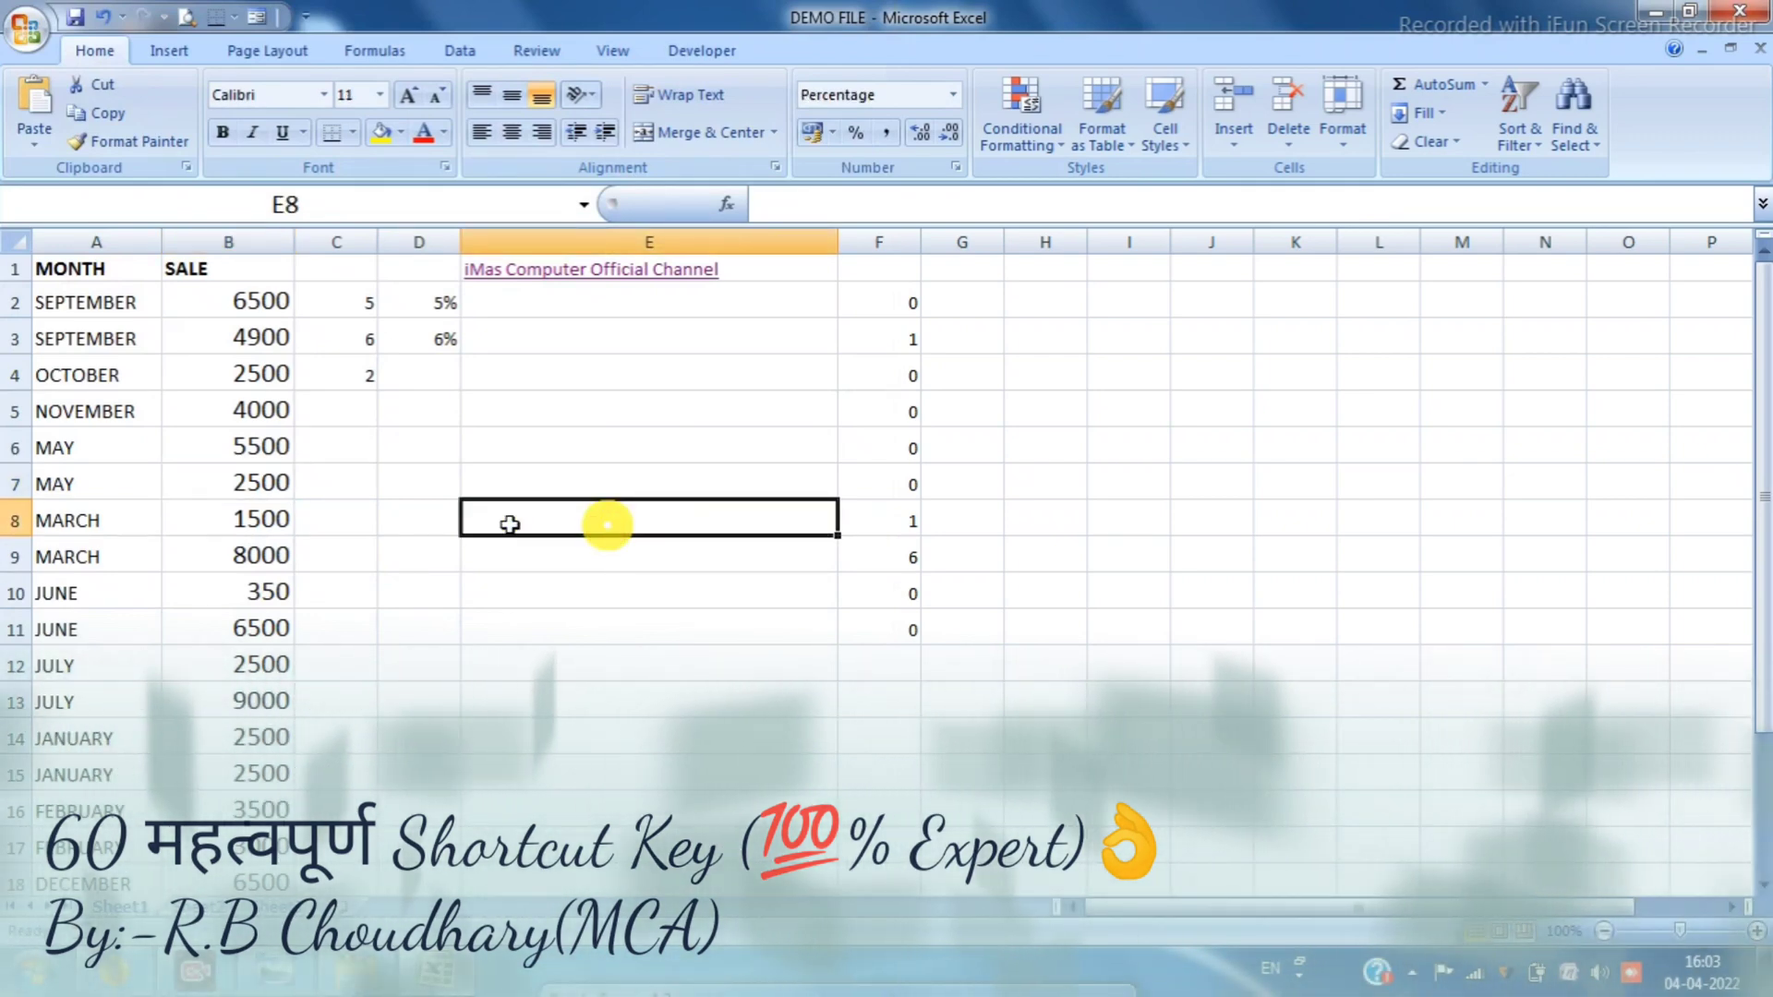
pyautogui.click(89, 397)
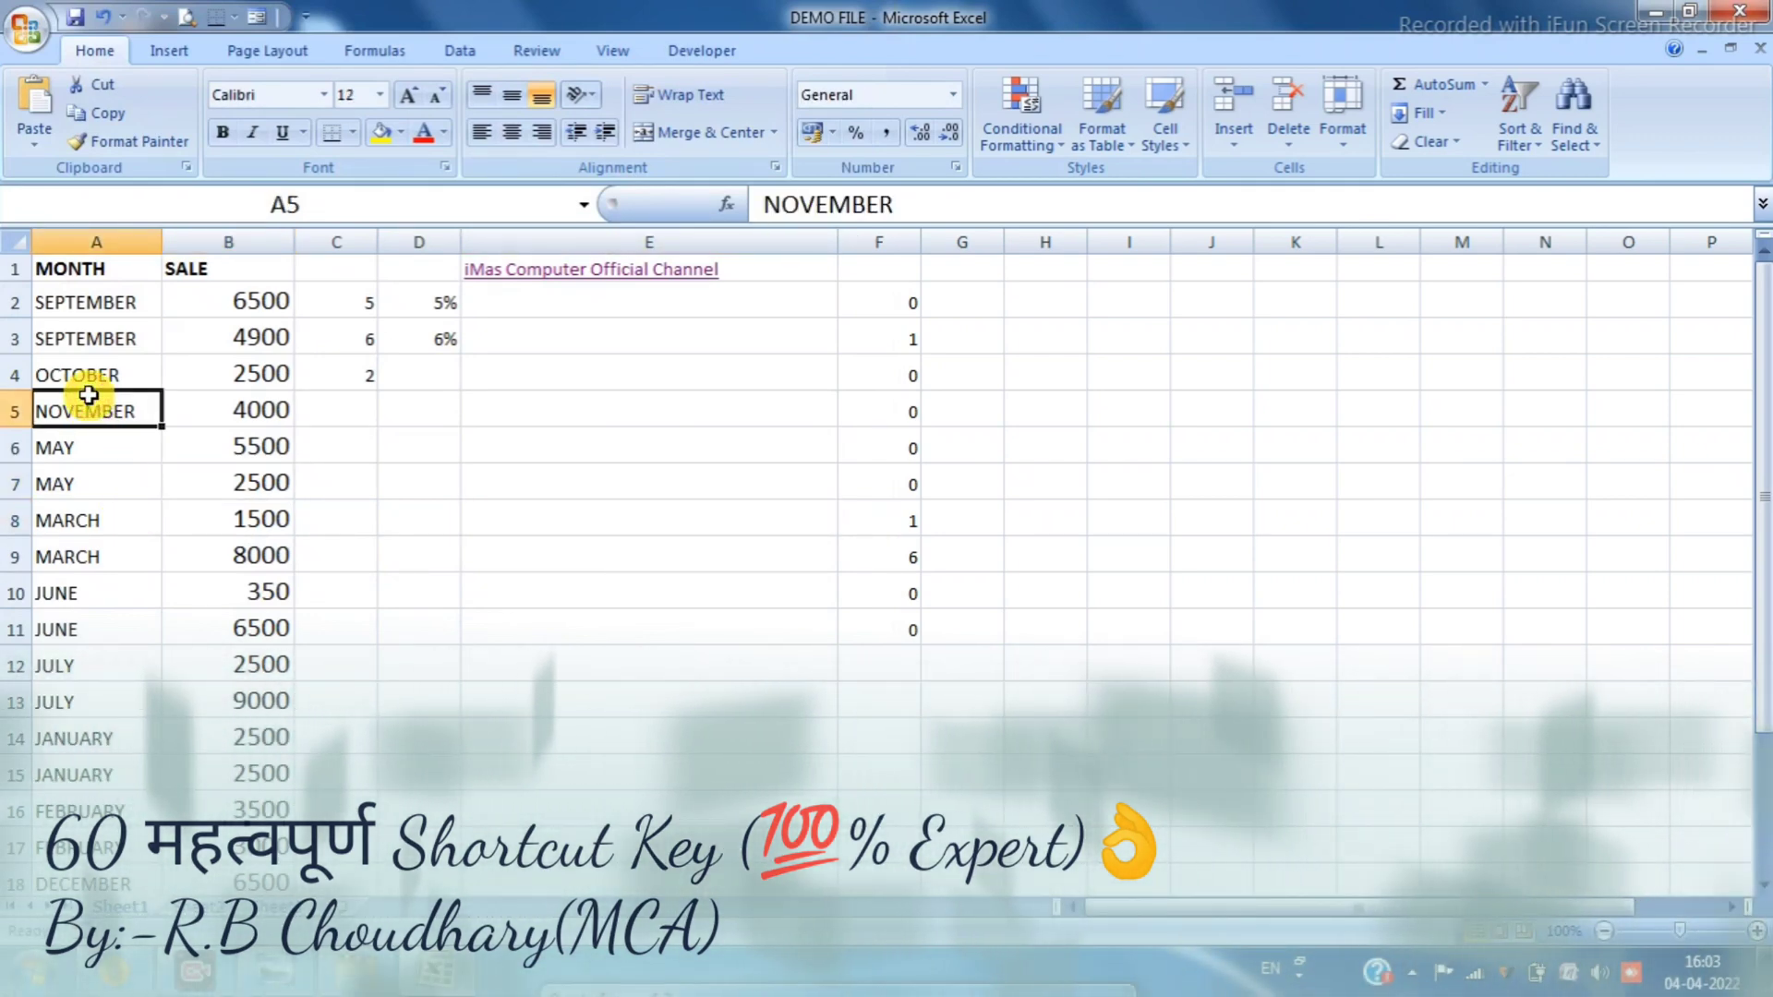
# Select the data region around MONTH cell A7, extend the selection to the whole sheet, and deselect it
pyautogui.click(209, 416)
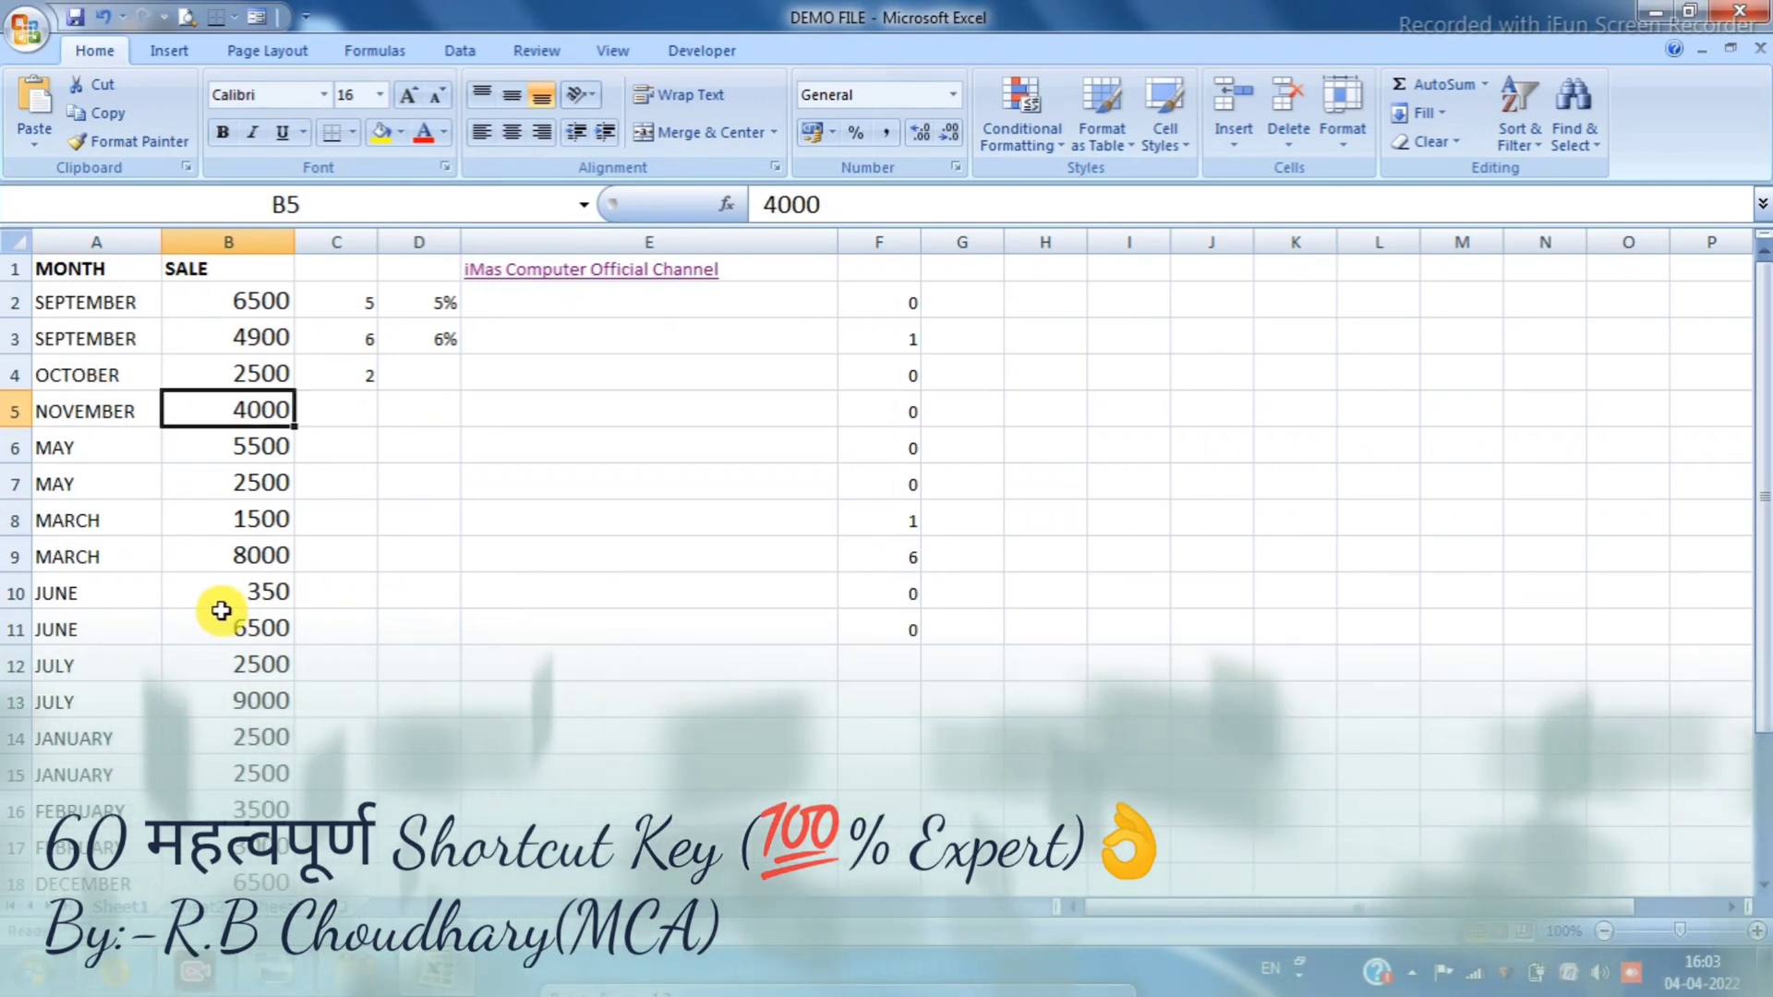
pyautogui.hotkey('ctrl', 'a')
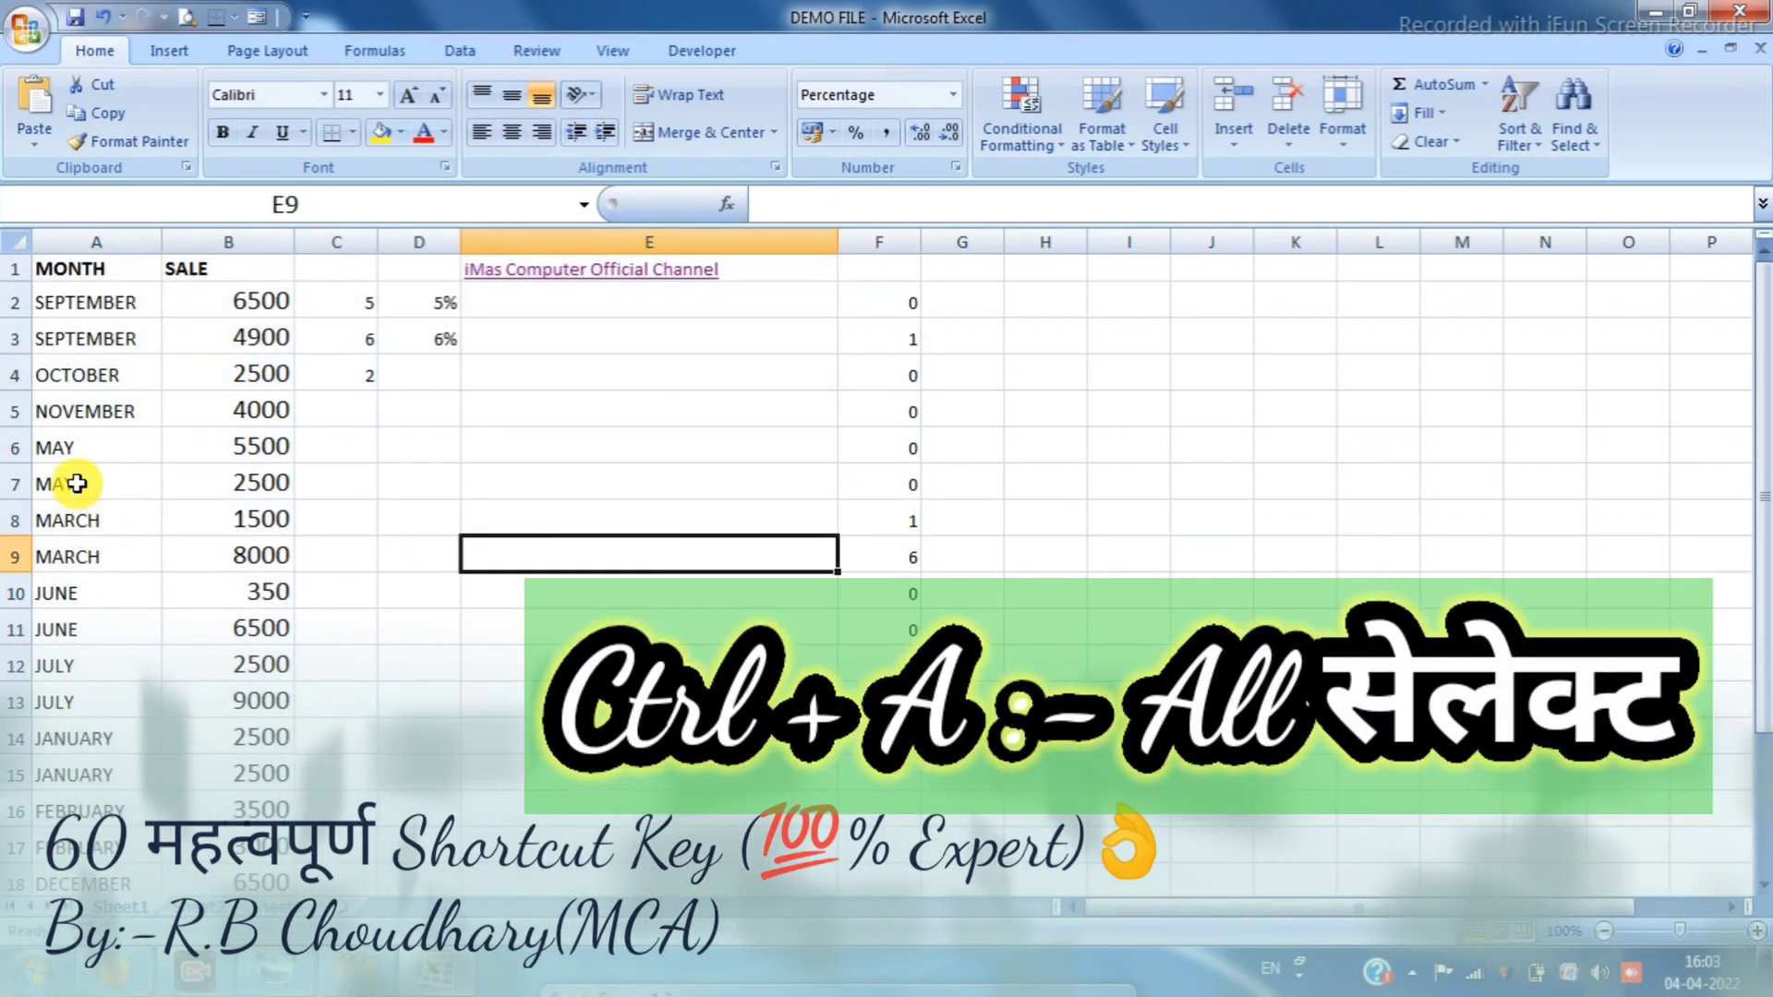
pyautogui.click(76, 483)
pyautogui.hotkey('ctrl', 'a')
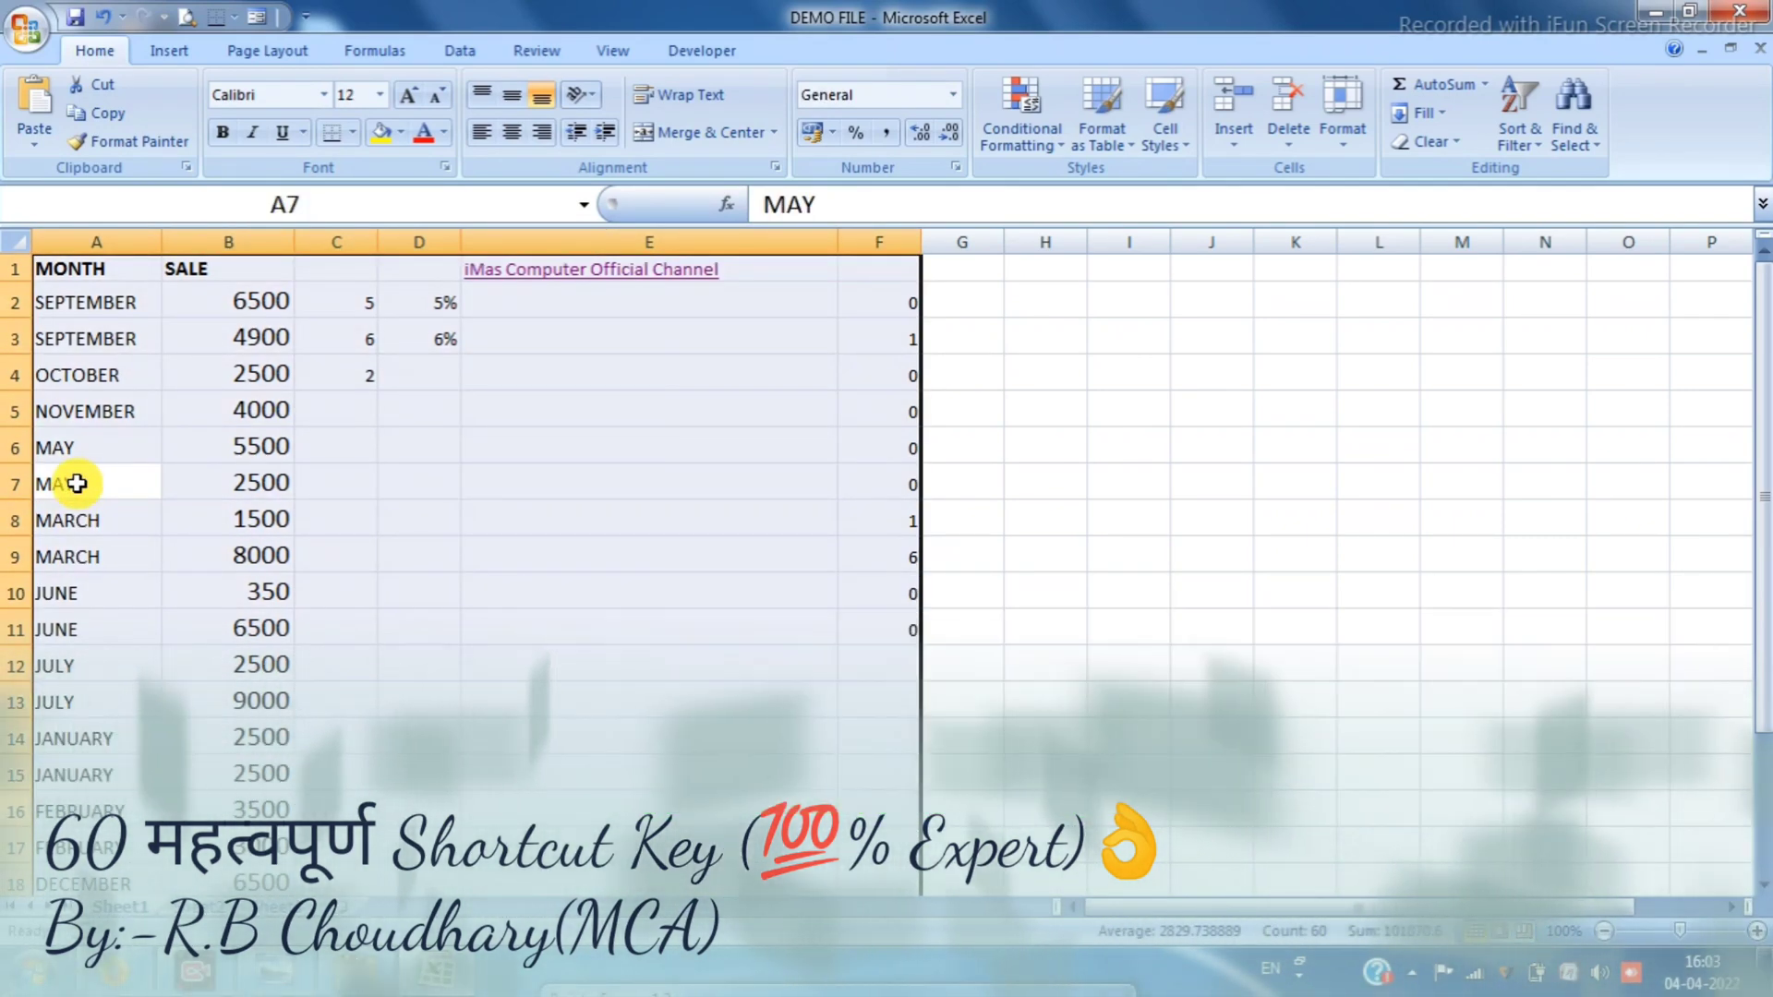
pyautogui.hotkey('ctrl', 'a')
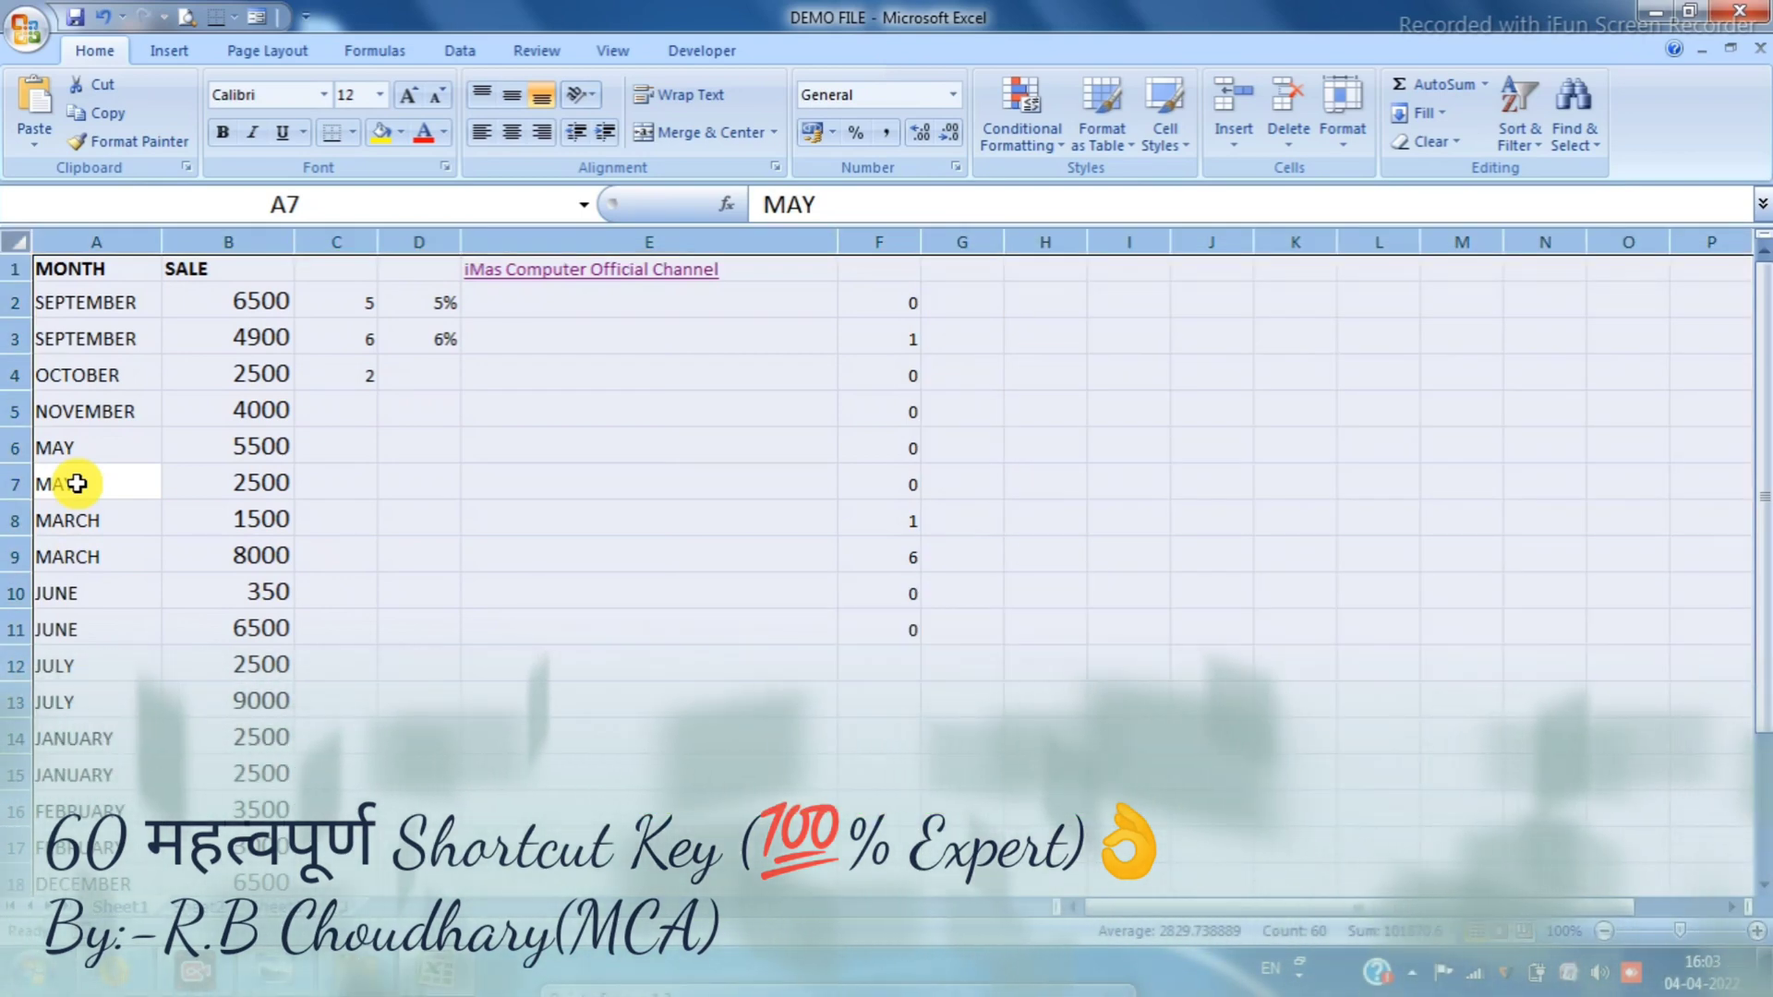
pyautogui.click(585, 515)
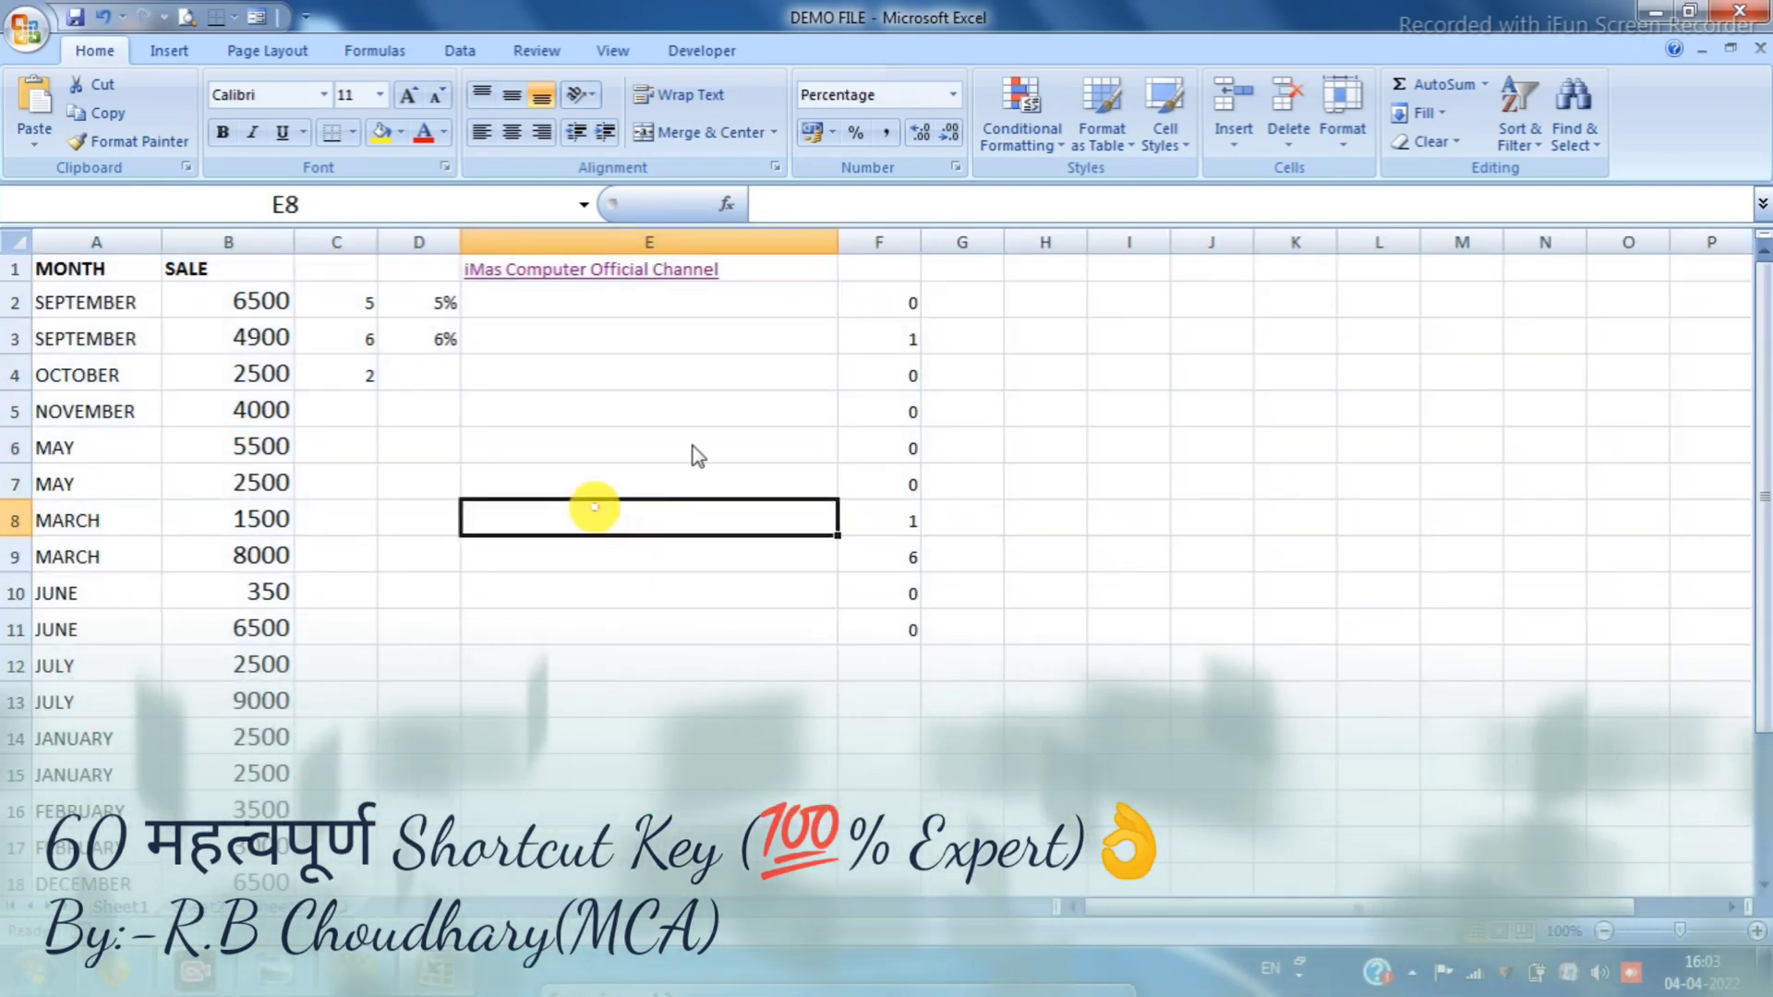
# Starting from F3, select the surrounding data region, extend the selection to the entire worksheet, and clear the selection
pyautogui.click(899, 348)
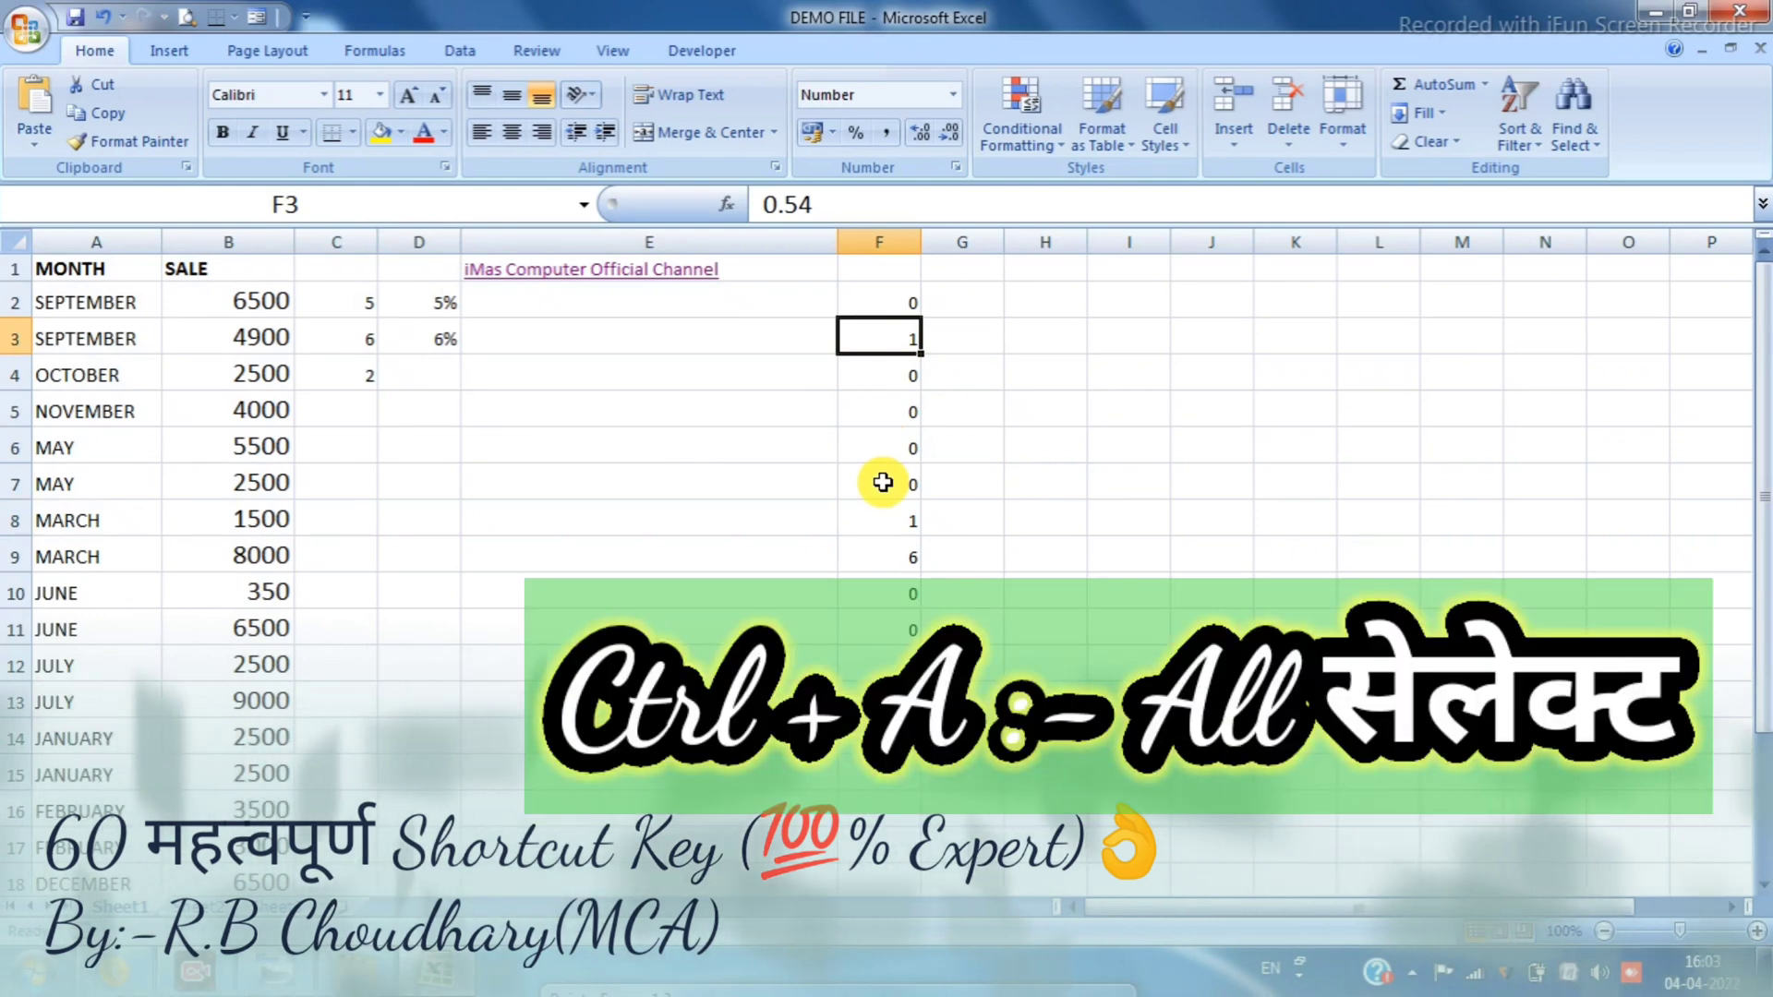
pyautogui.hotkey('ctrl', 'a')
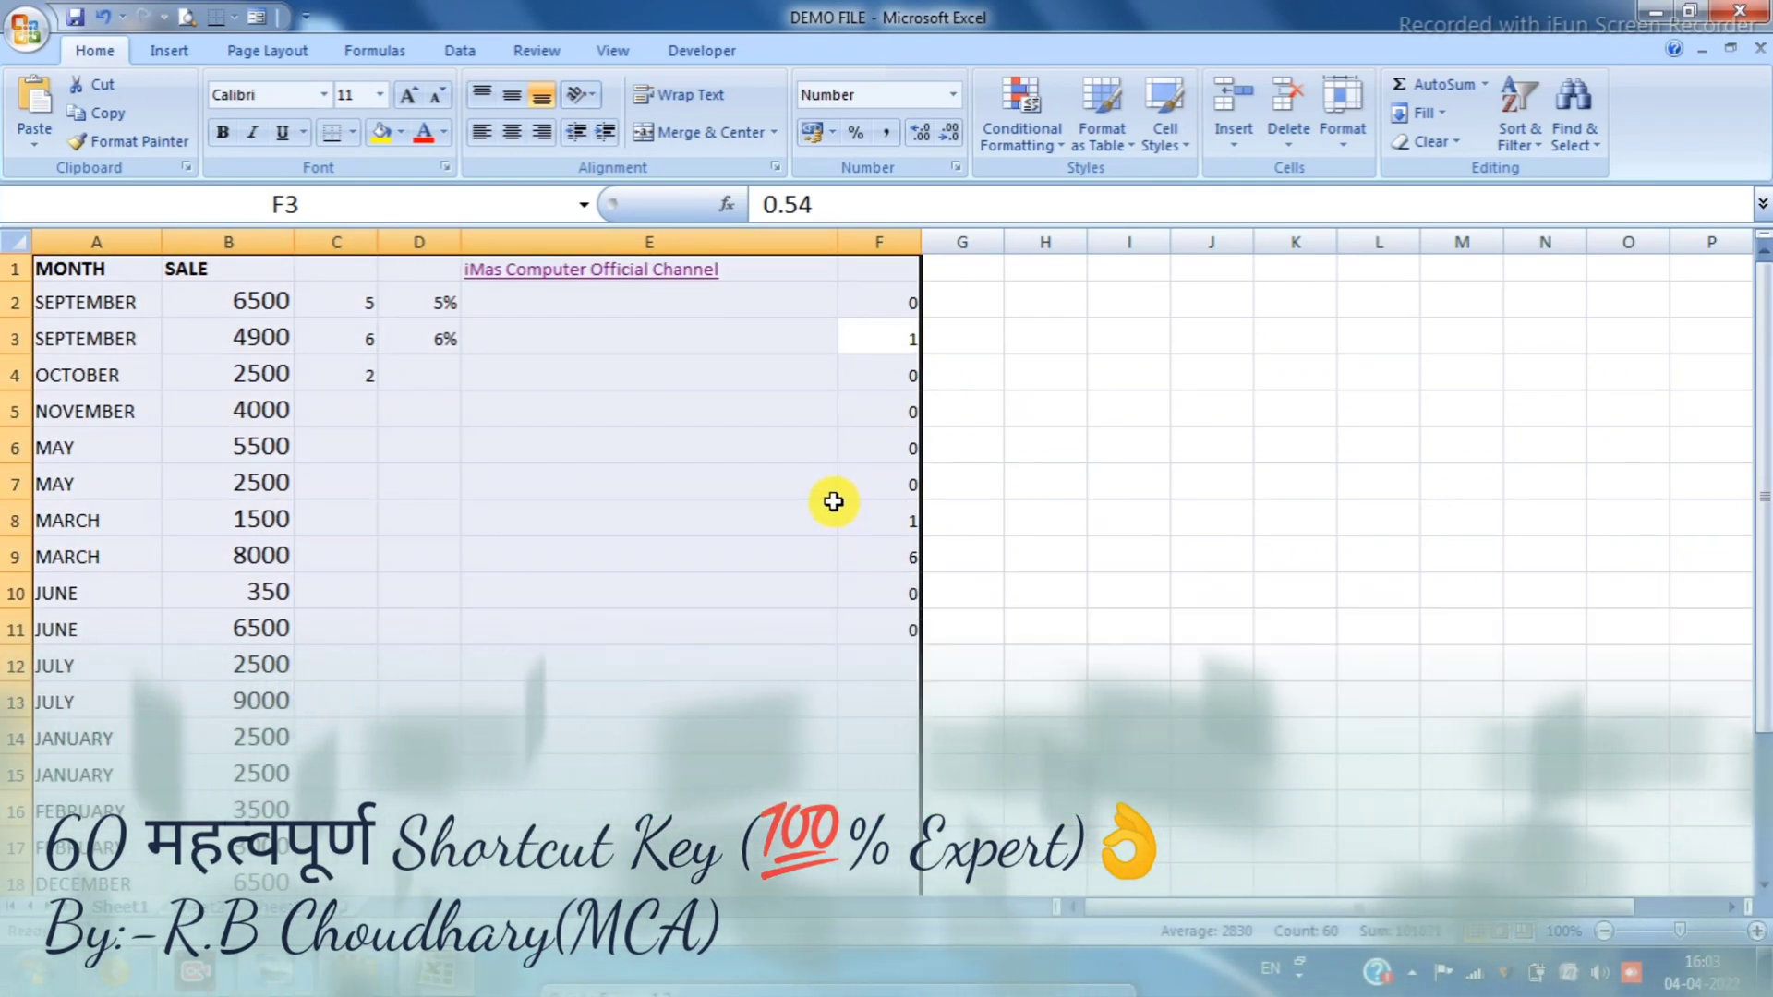
pyautogui.hotkey('ctrl', 'a')
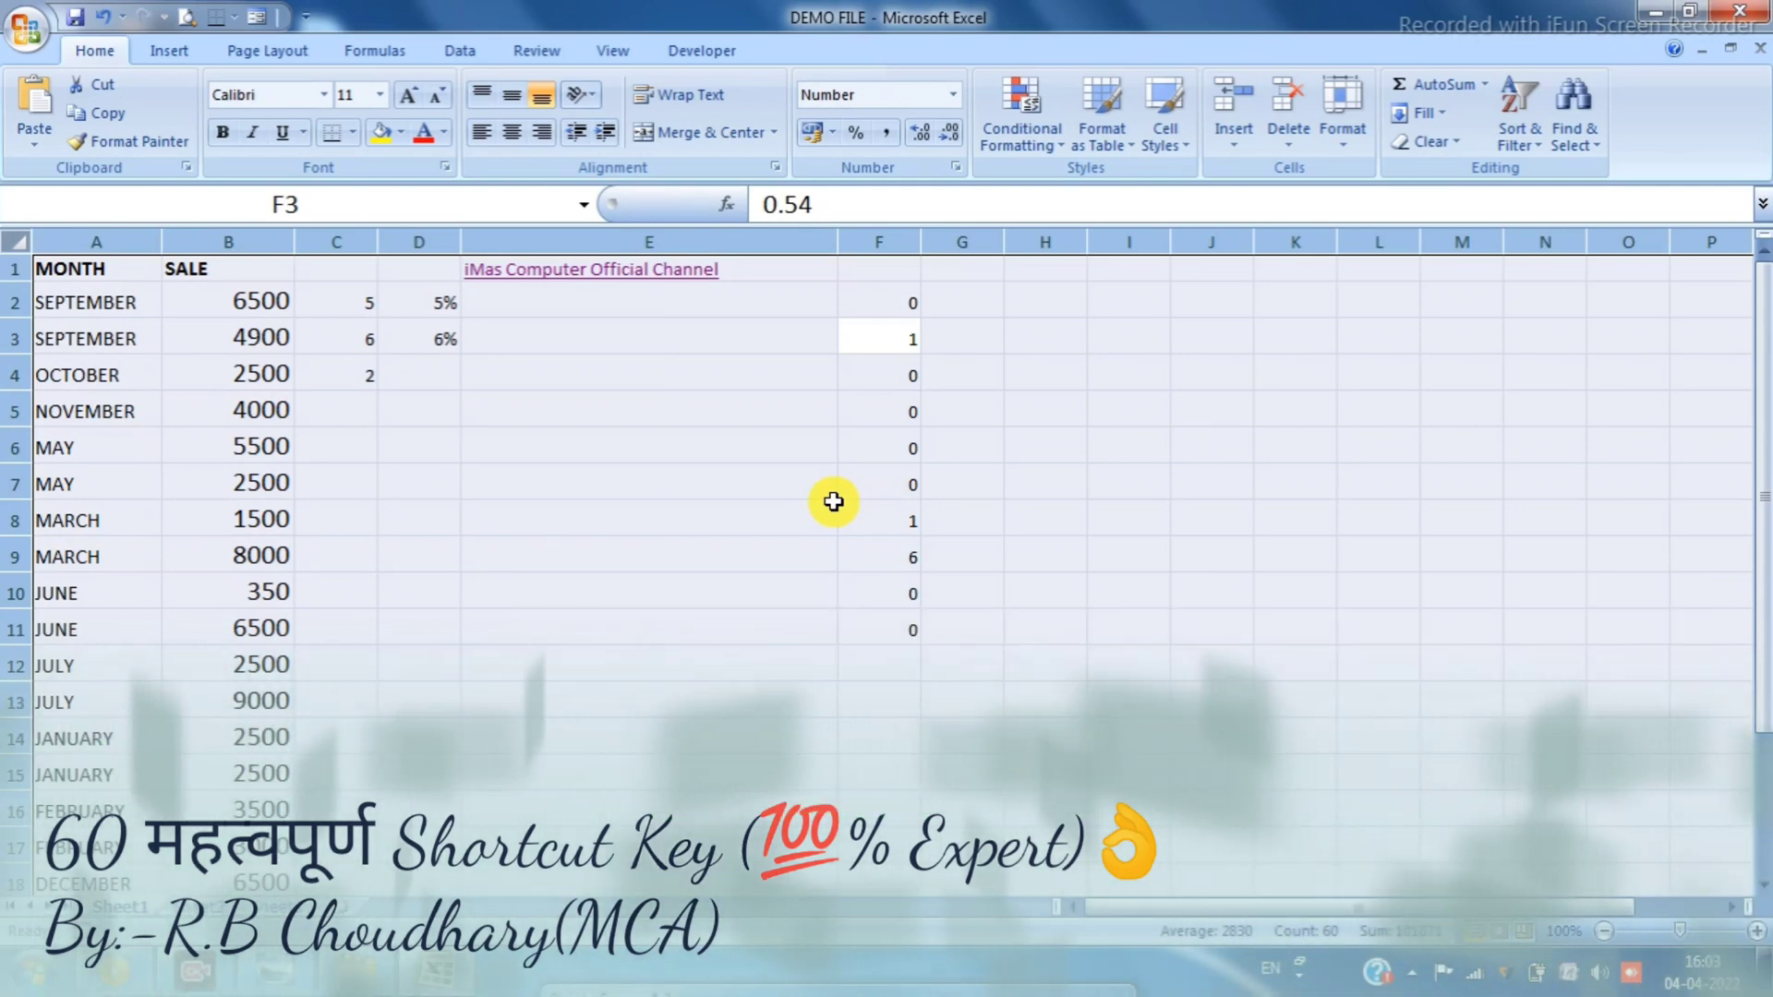
pyautogui.click(593, 508)
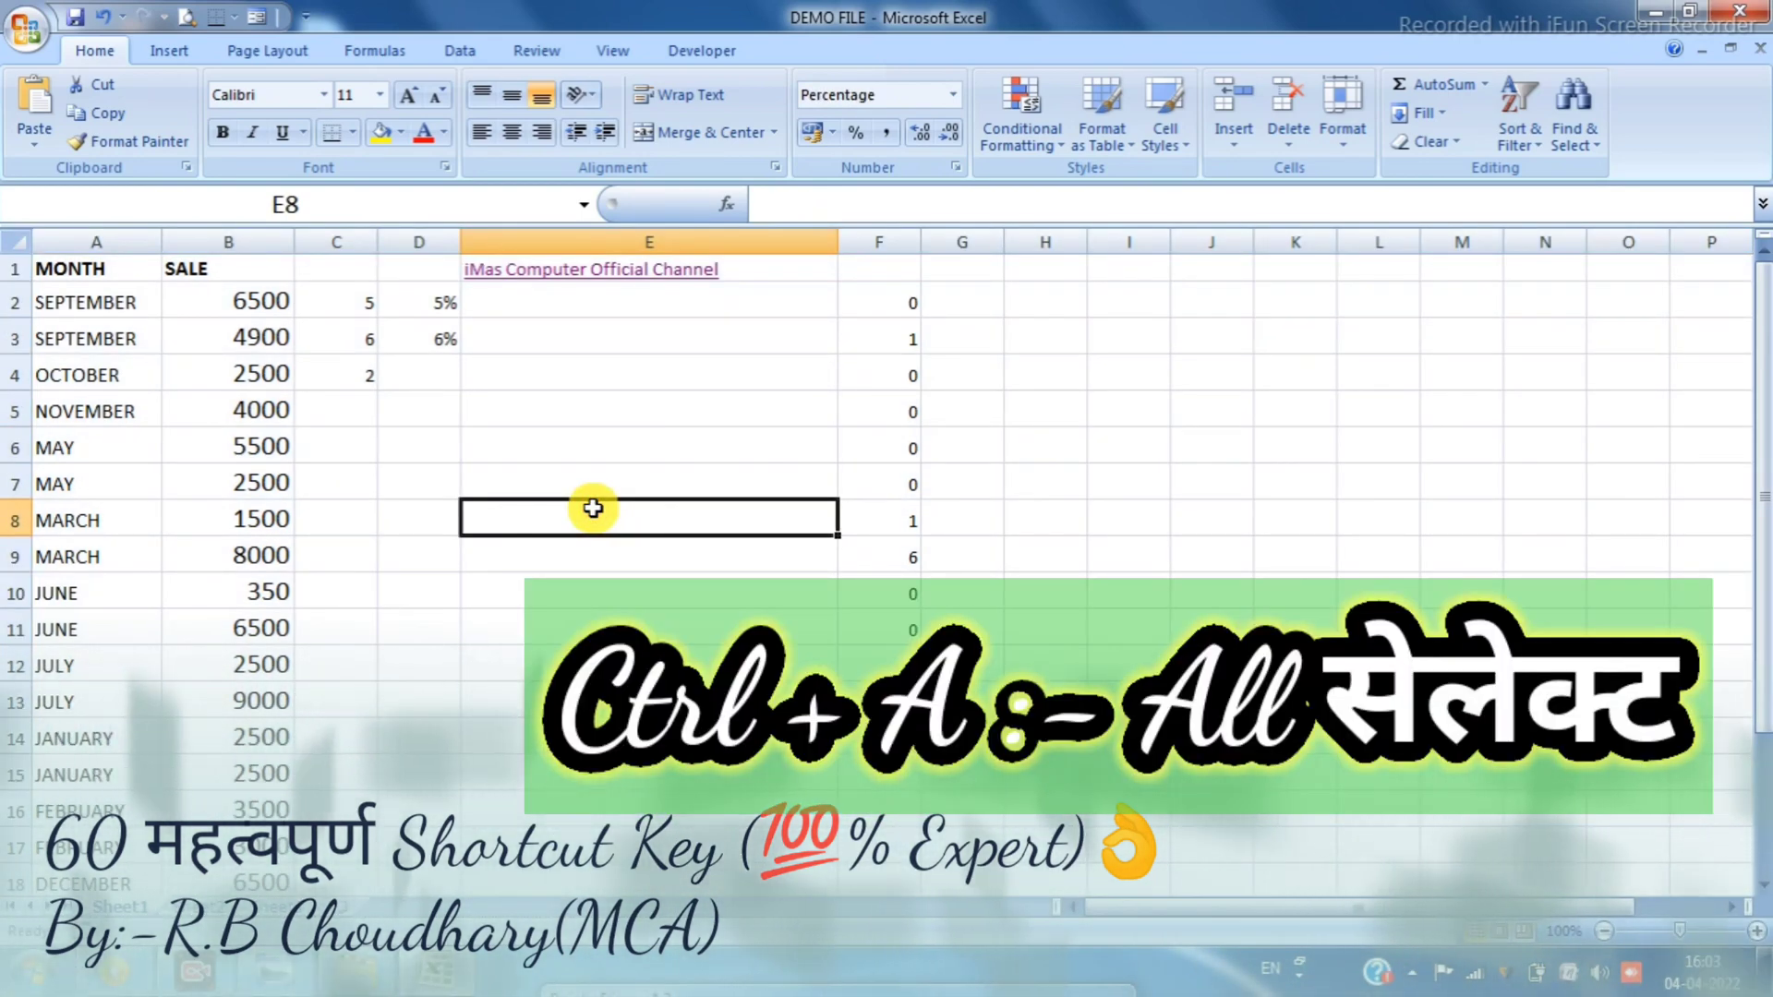
# Search the sheet for "january", cycle through the matching cells, and close the Find and Replace dialog
pyautogui.click(334, 480)
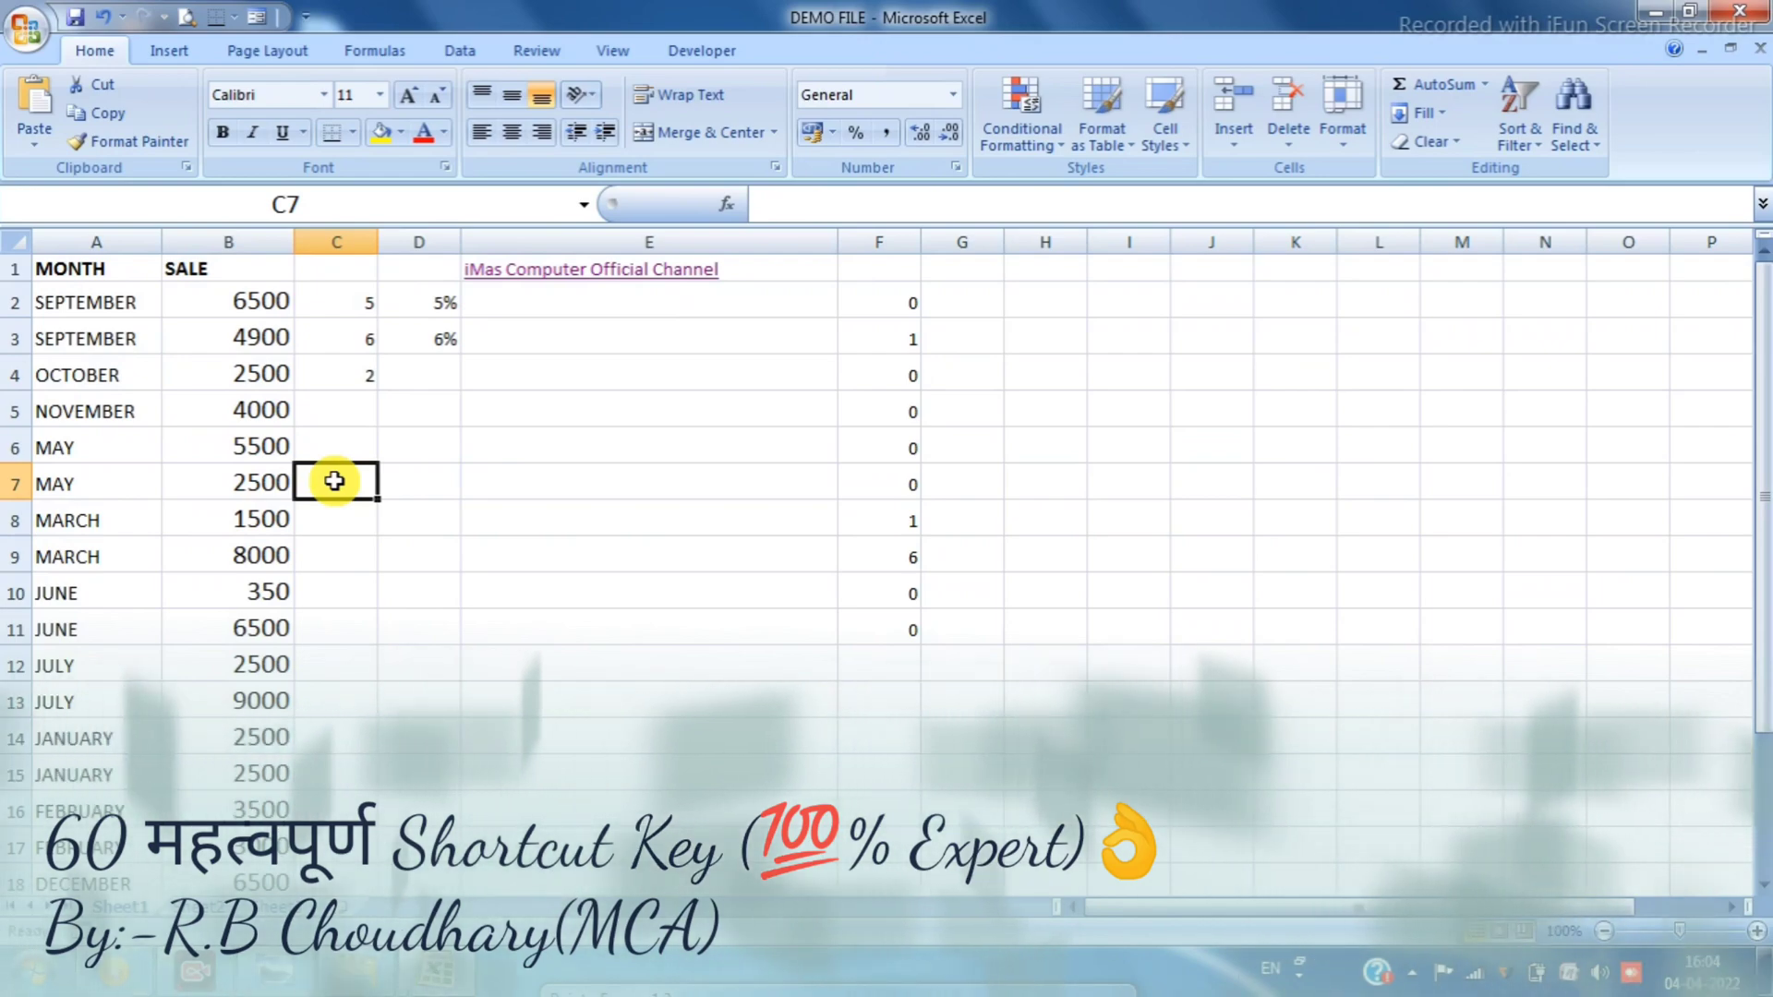
pyautogui.hotkey('ctrl', 'f')
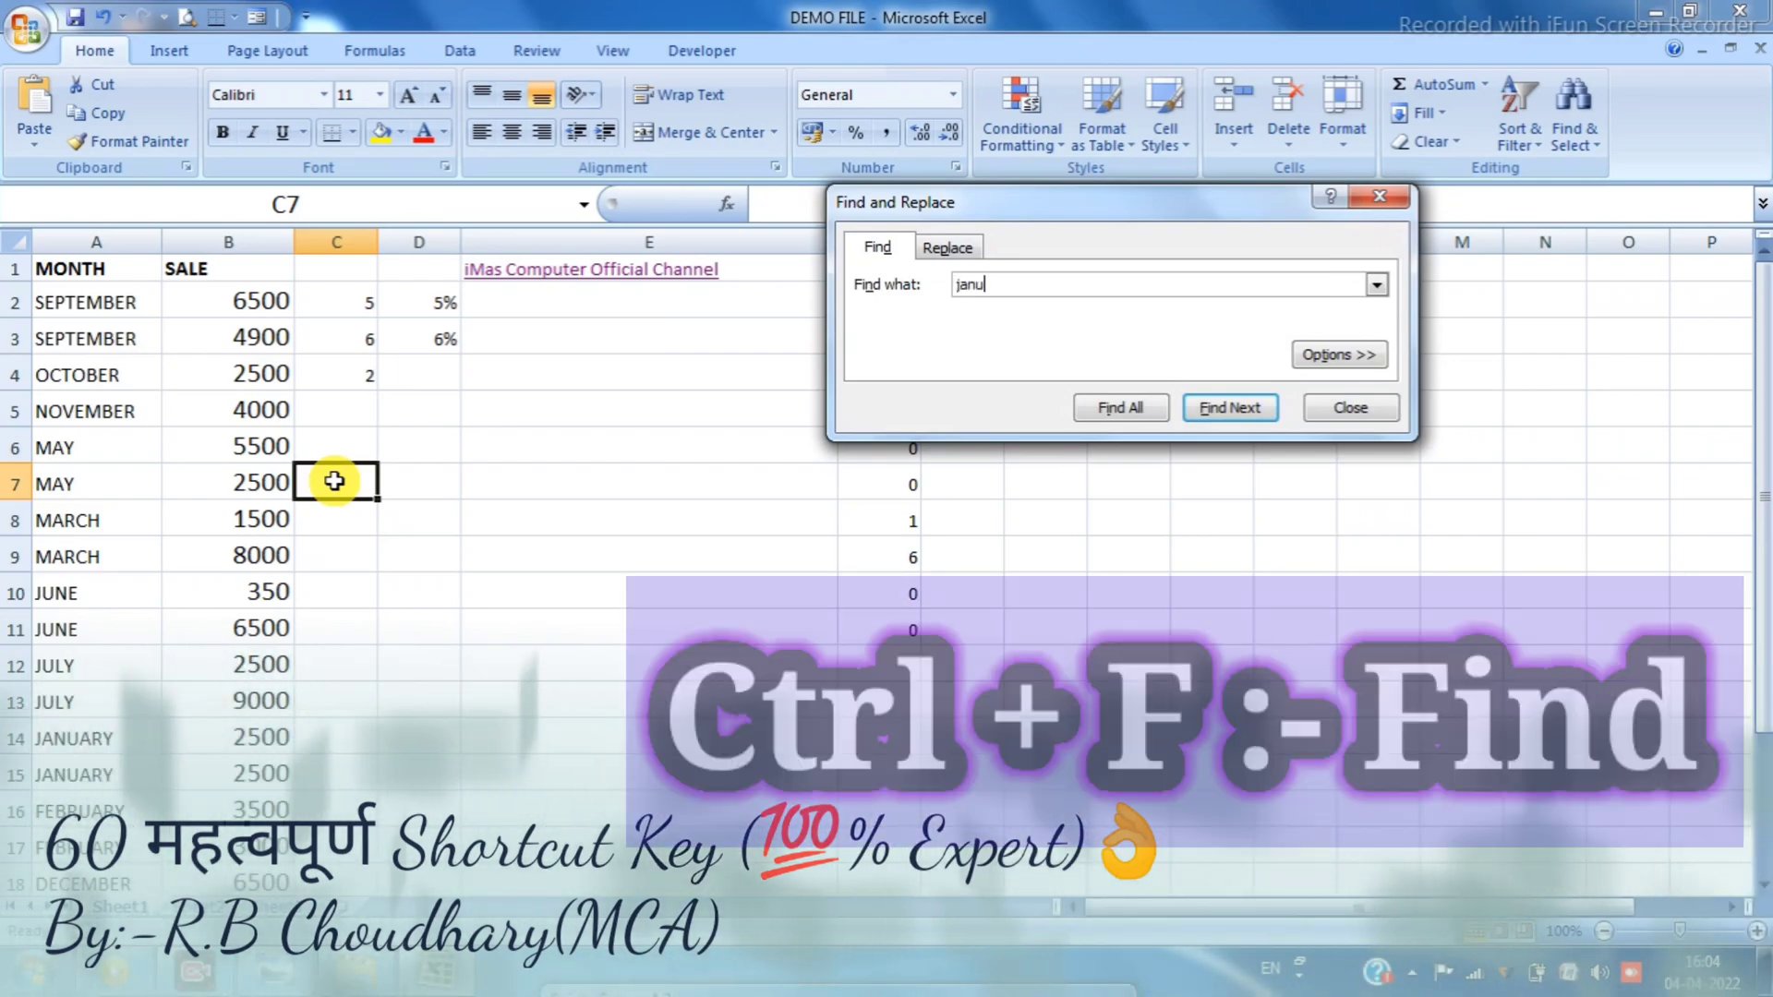
pyautogui.press('Return')
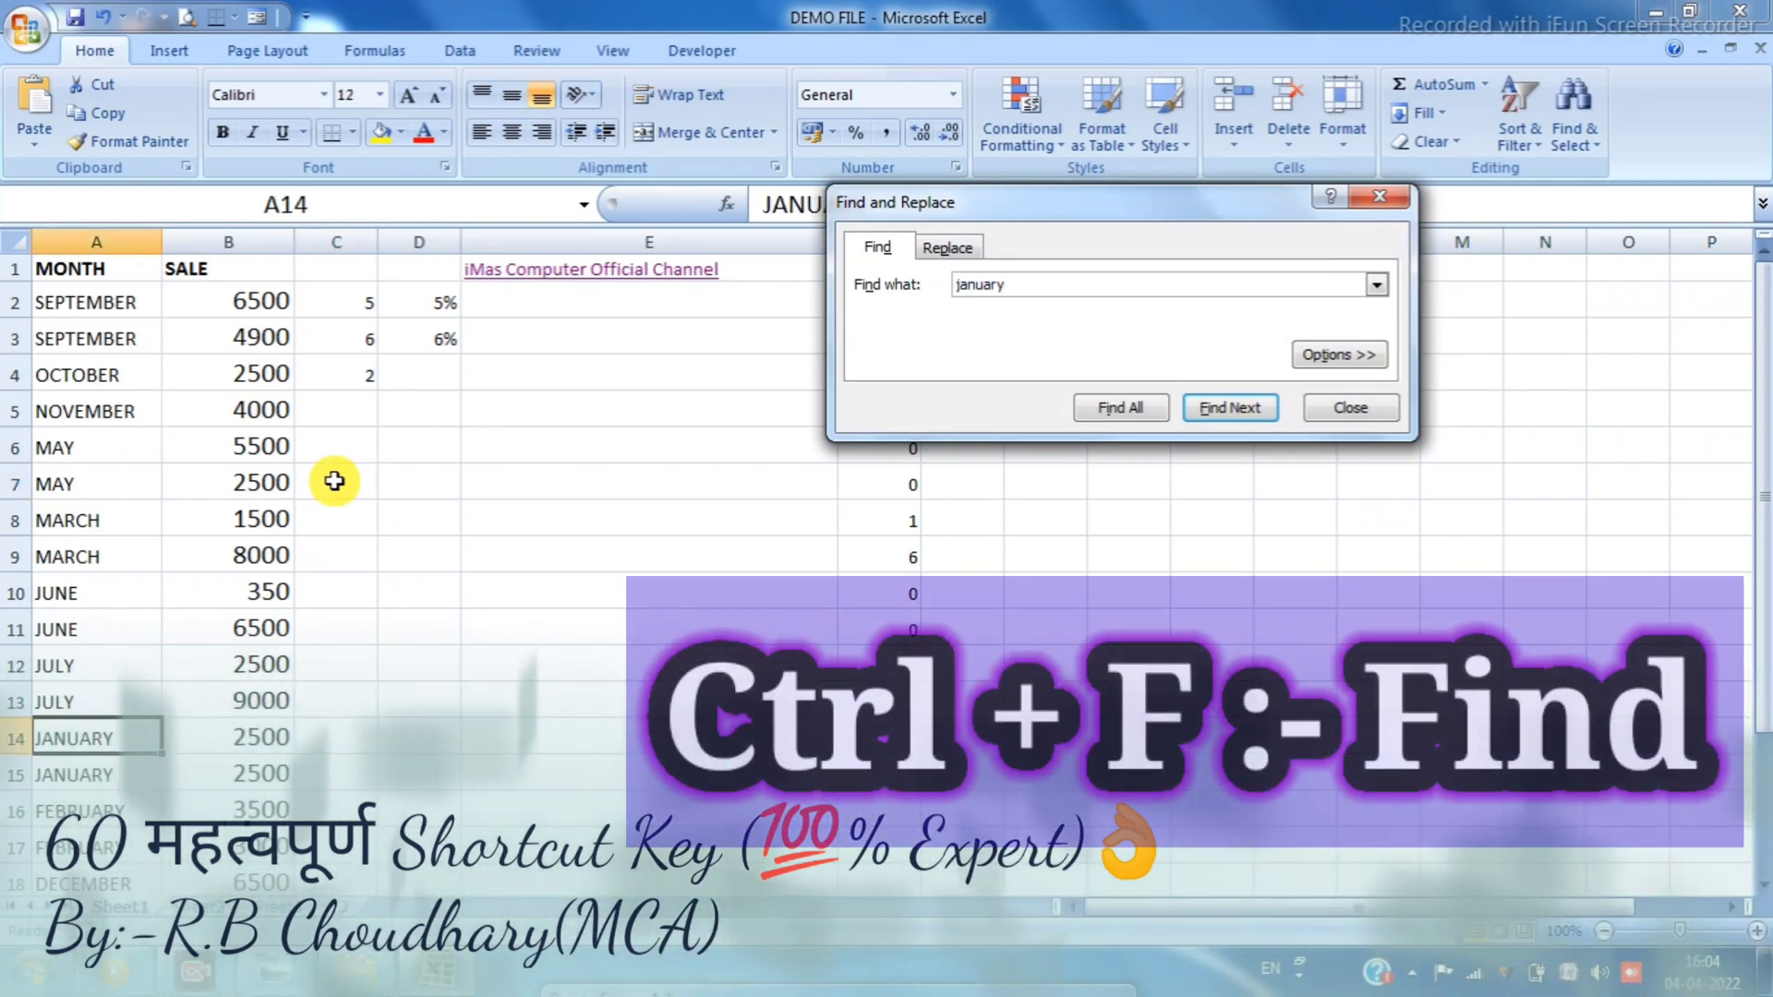
pyautogui.press('Return')
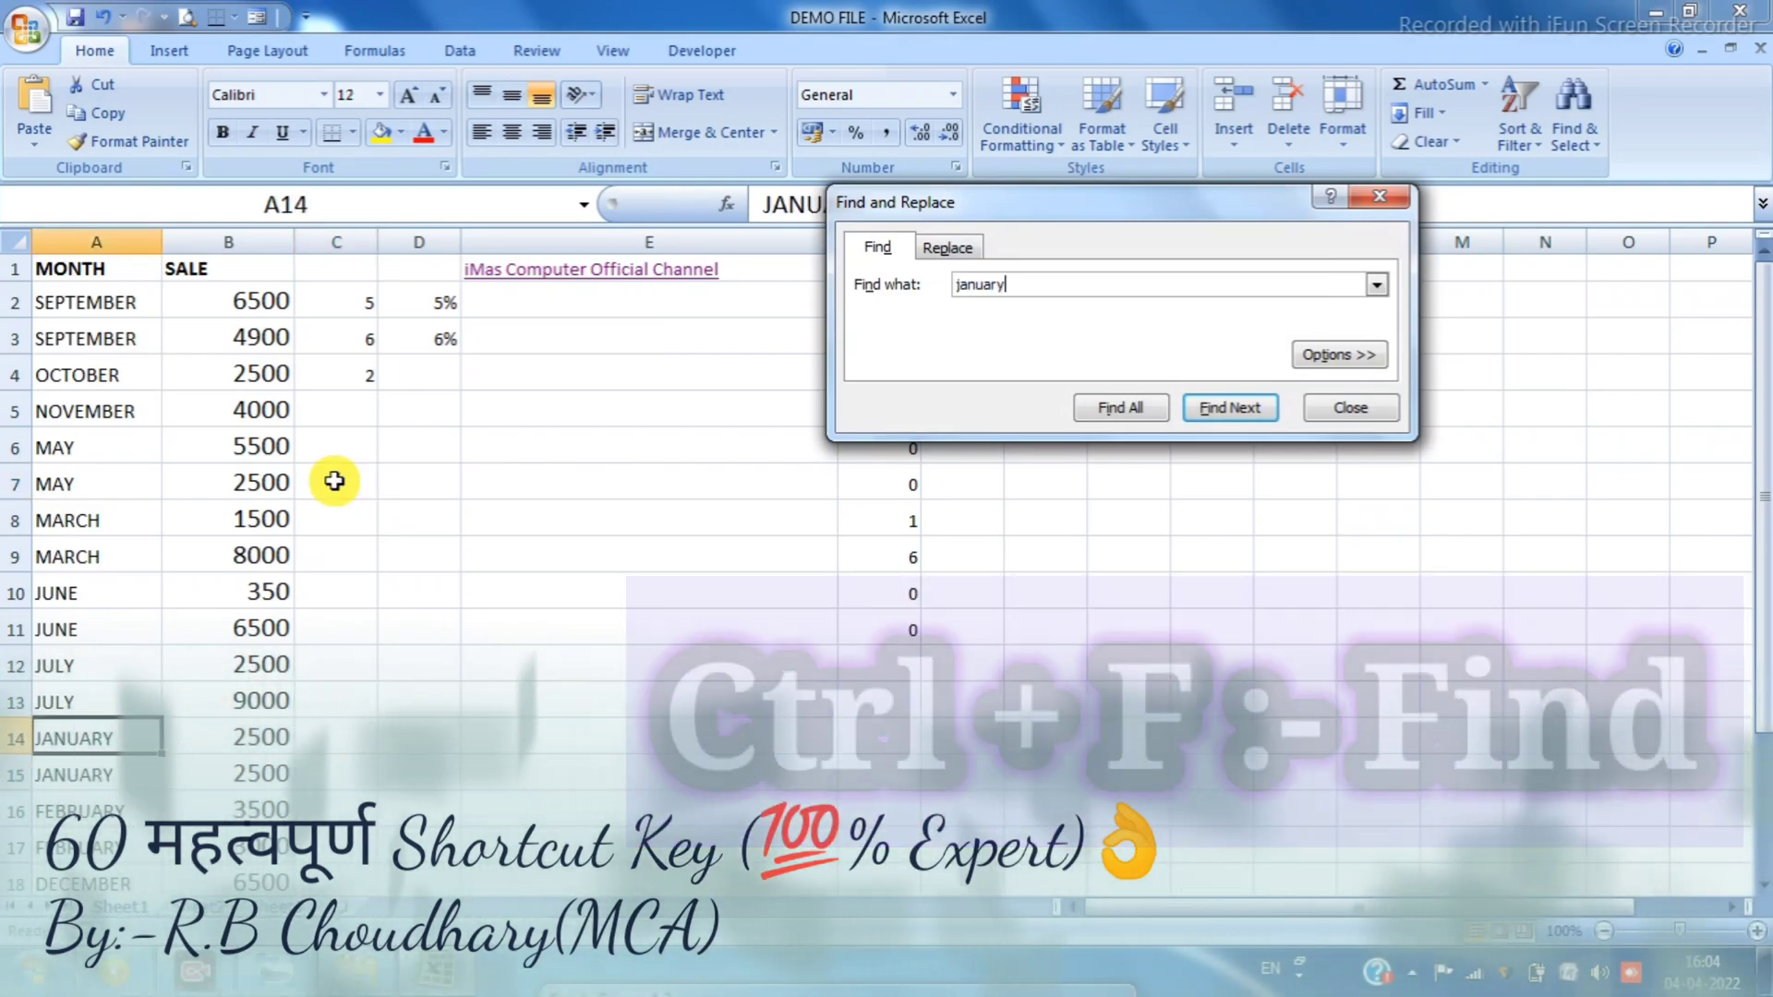
pyautogui.press('Return')
pyautogui.press('Return')
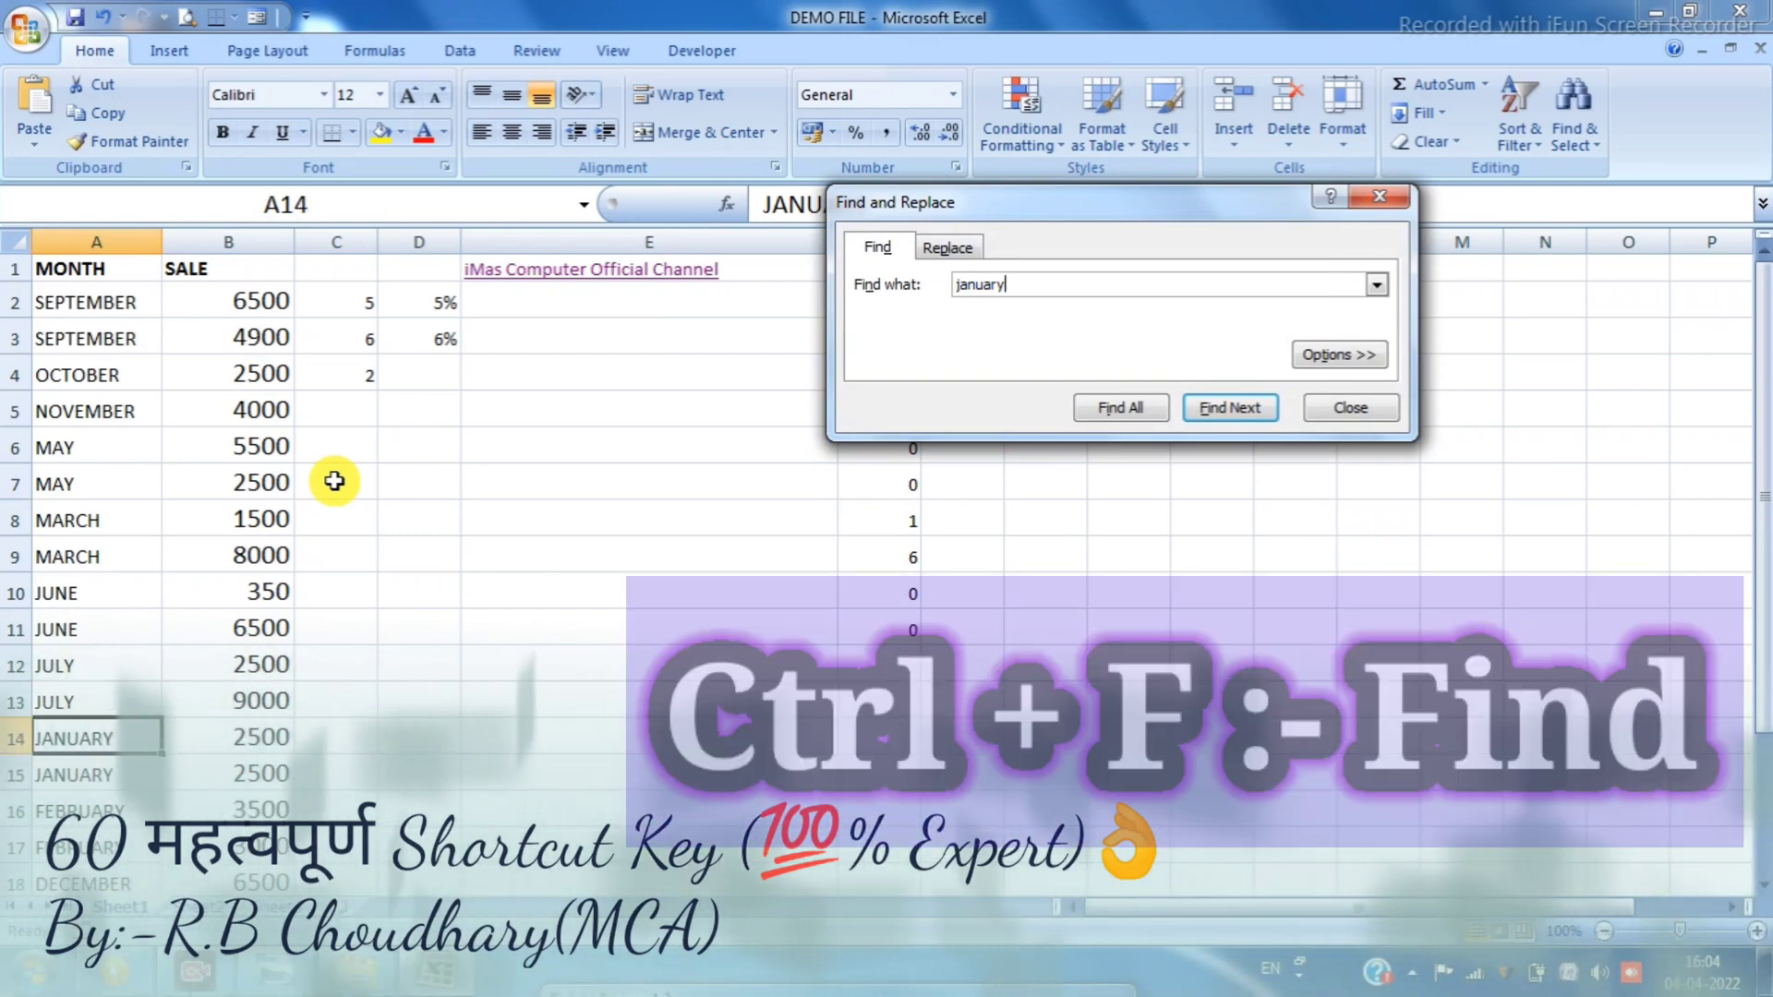
pyautogui.press('Return')
pyautogui.press('Escape')
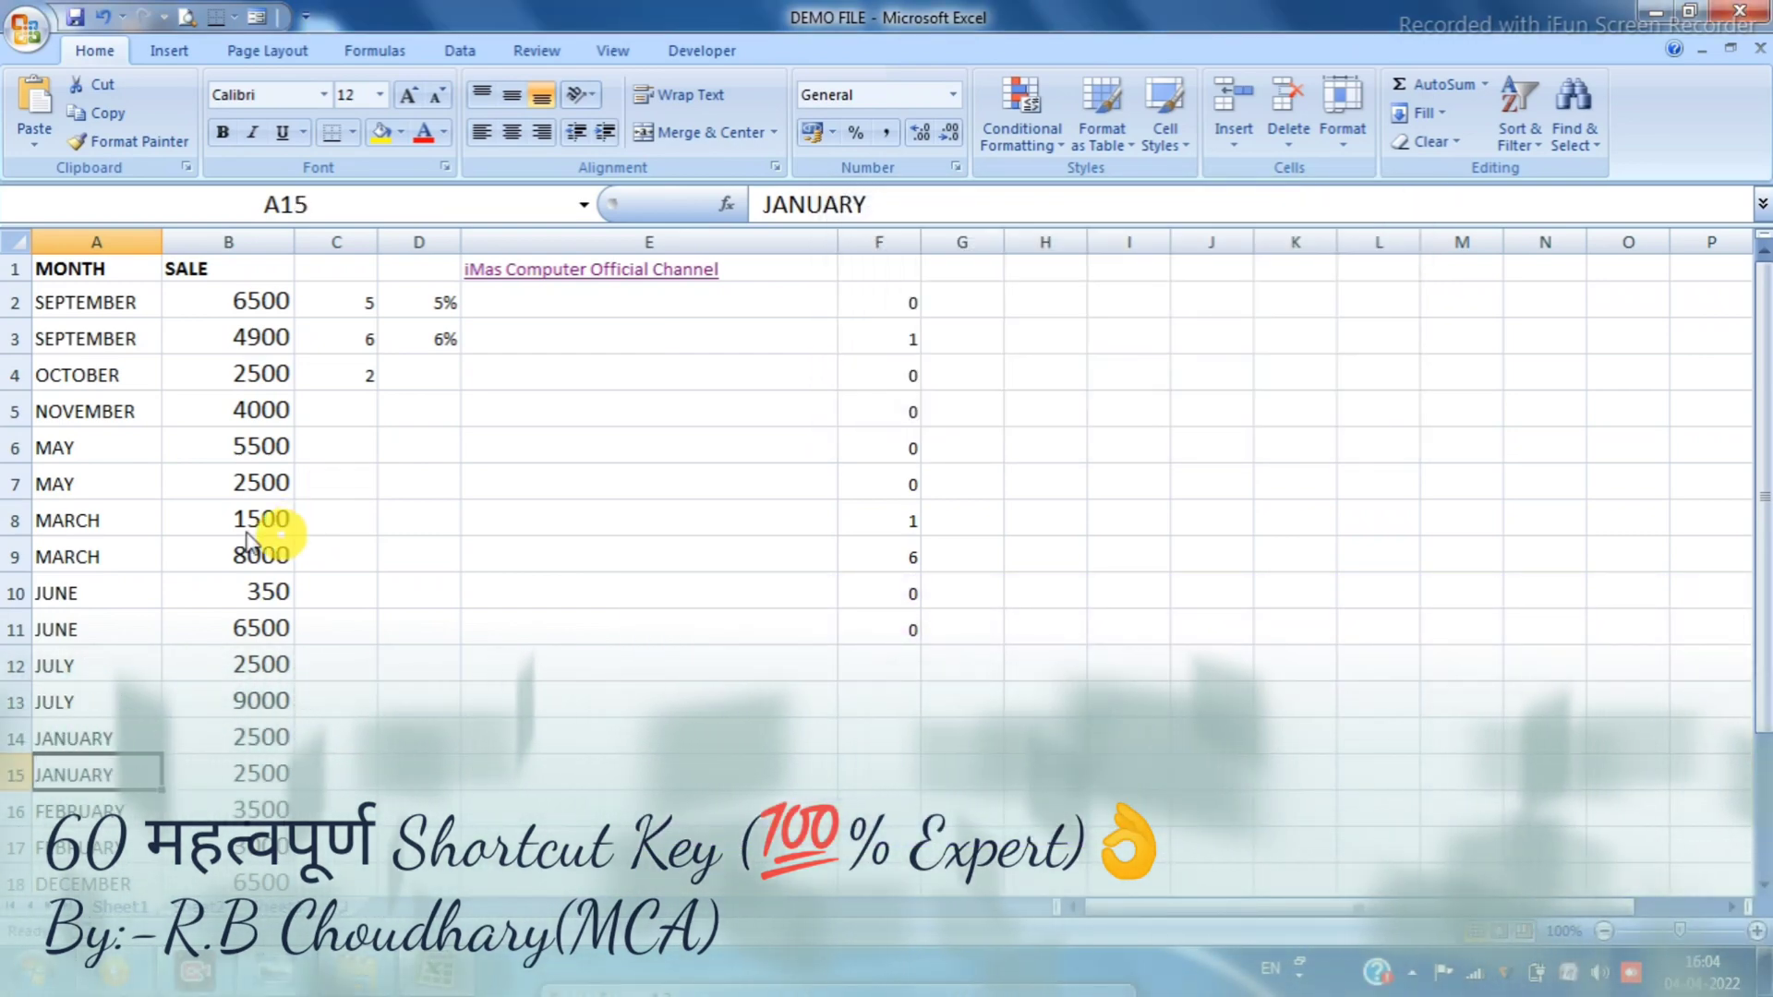
# Replace every occurrence of "january" in the sheet with a string of 14 asterisks
pyautogui.click(235, 528)
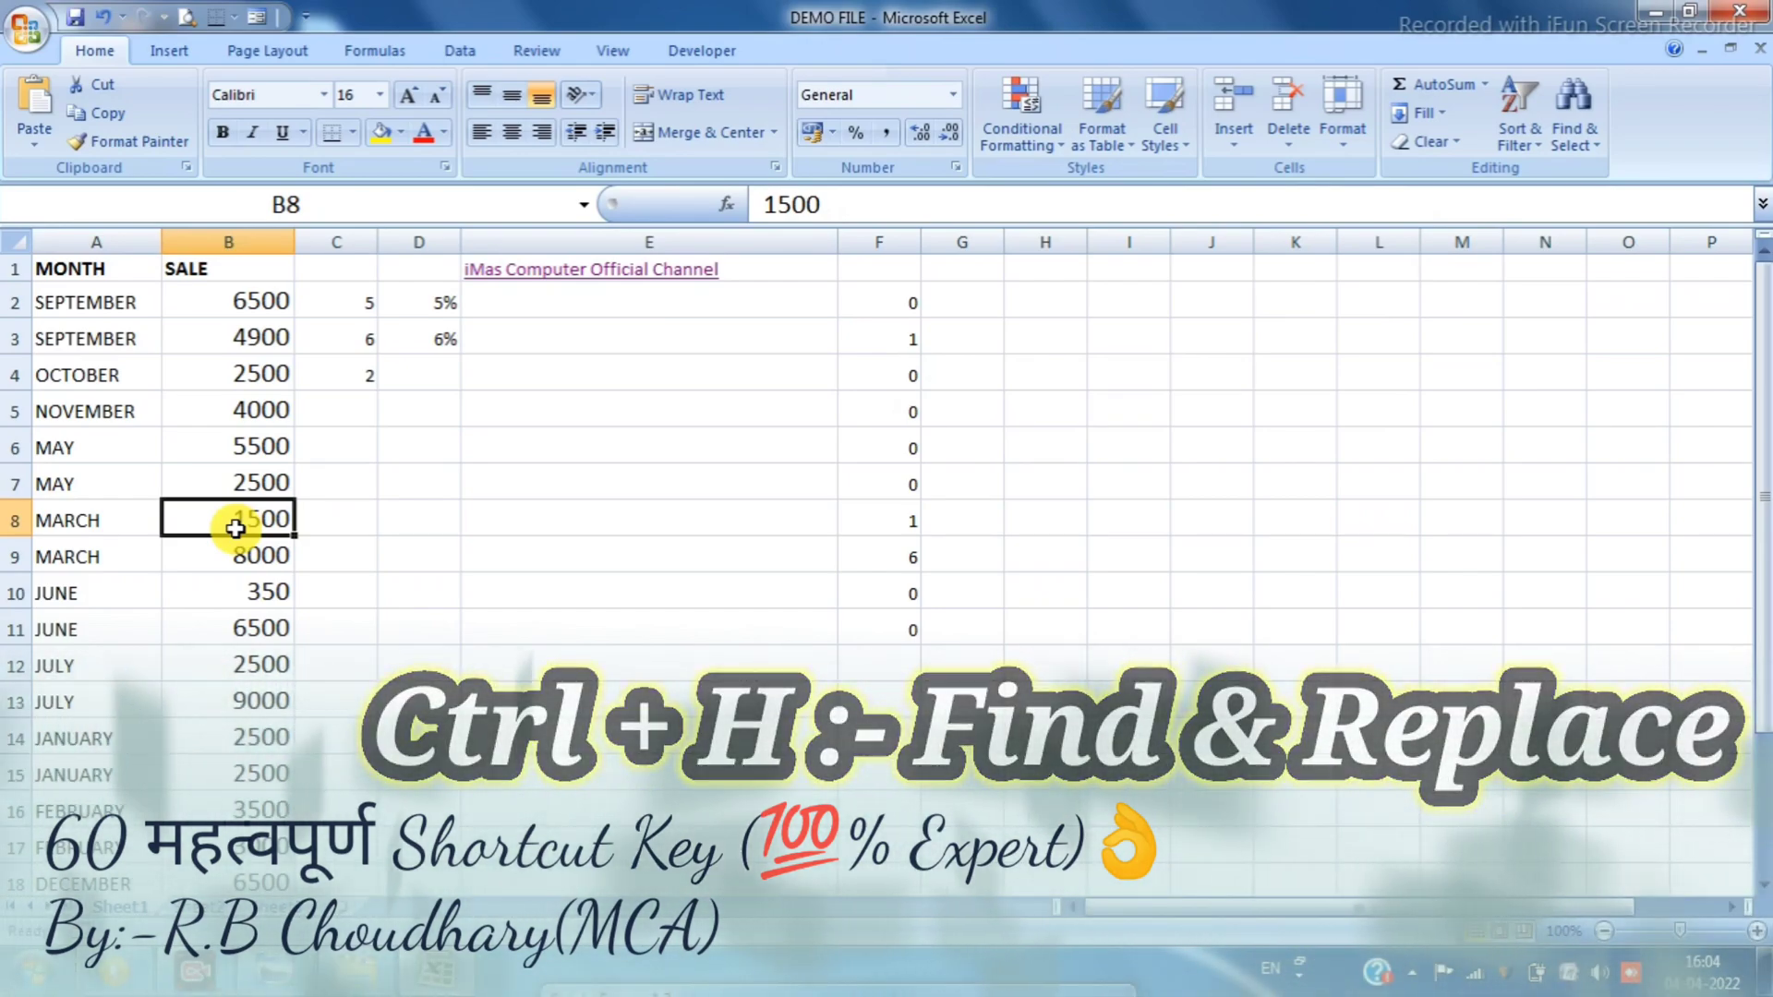
pyautogui.hotkey('ctrl', 'h')
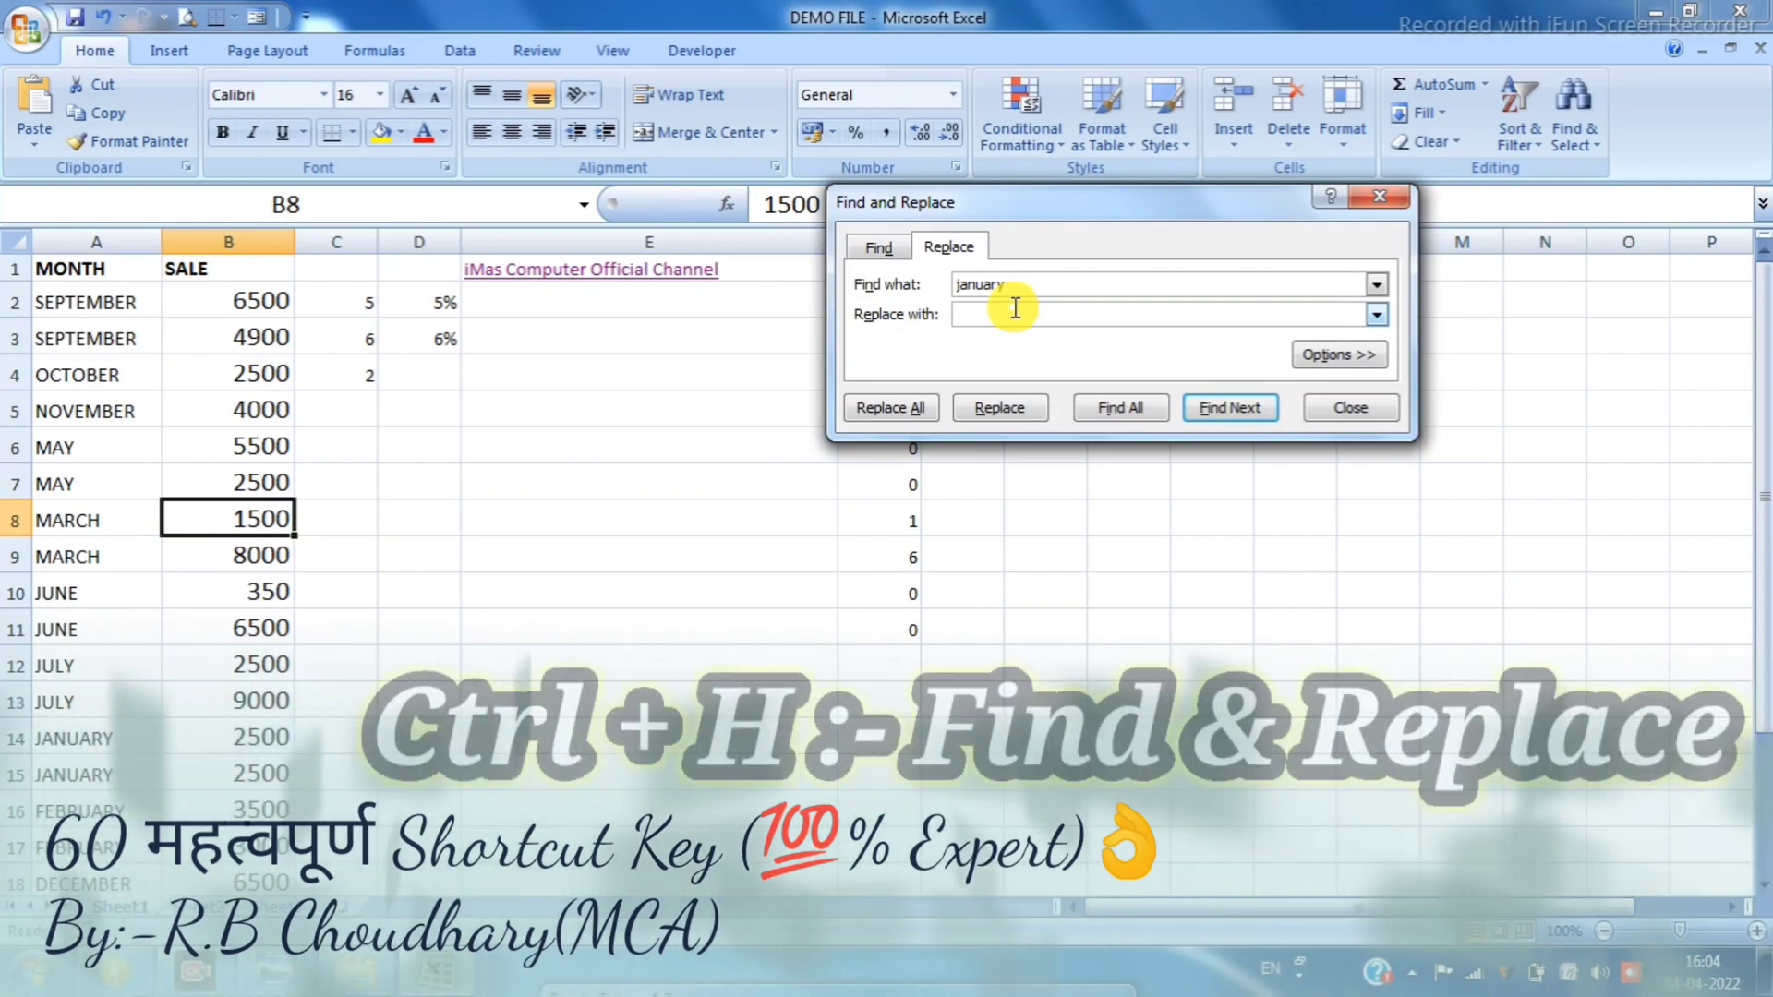
pyautogui.write('**************')
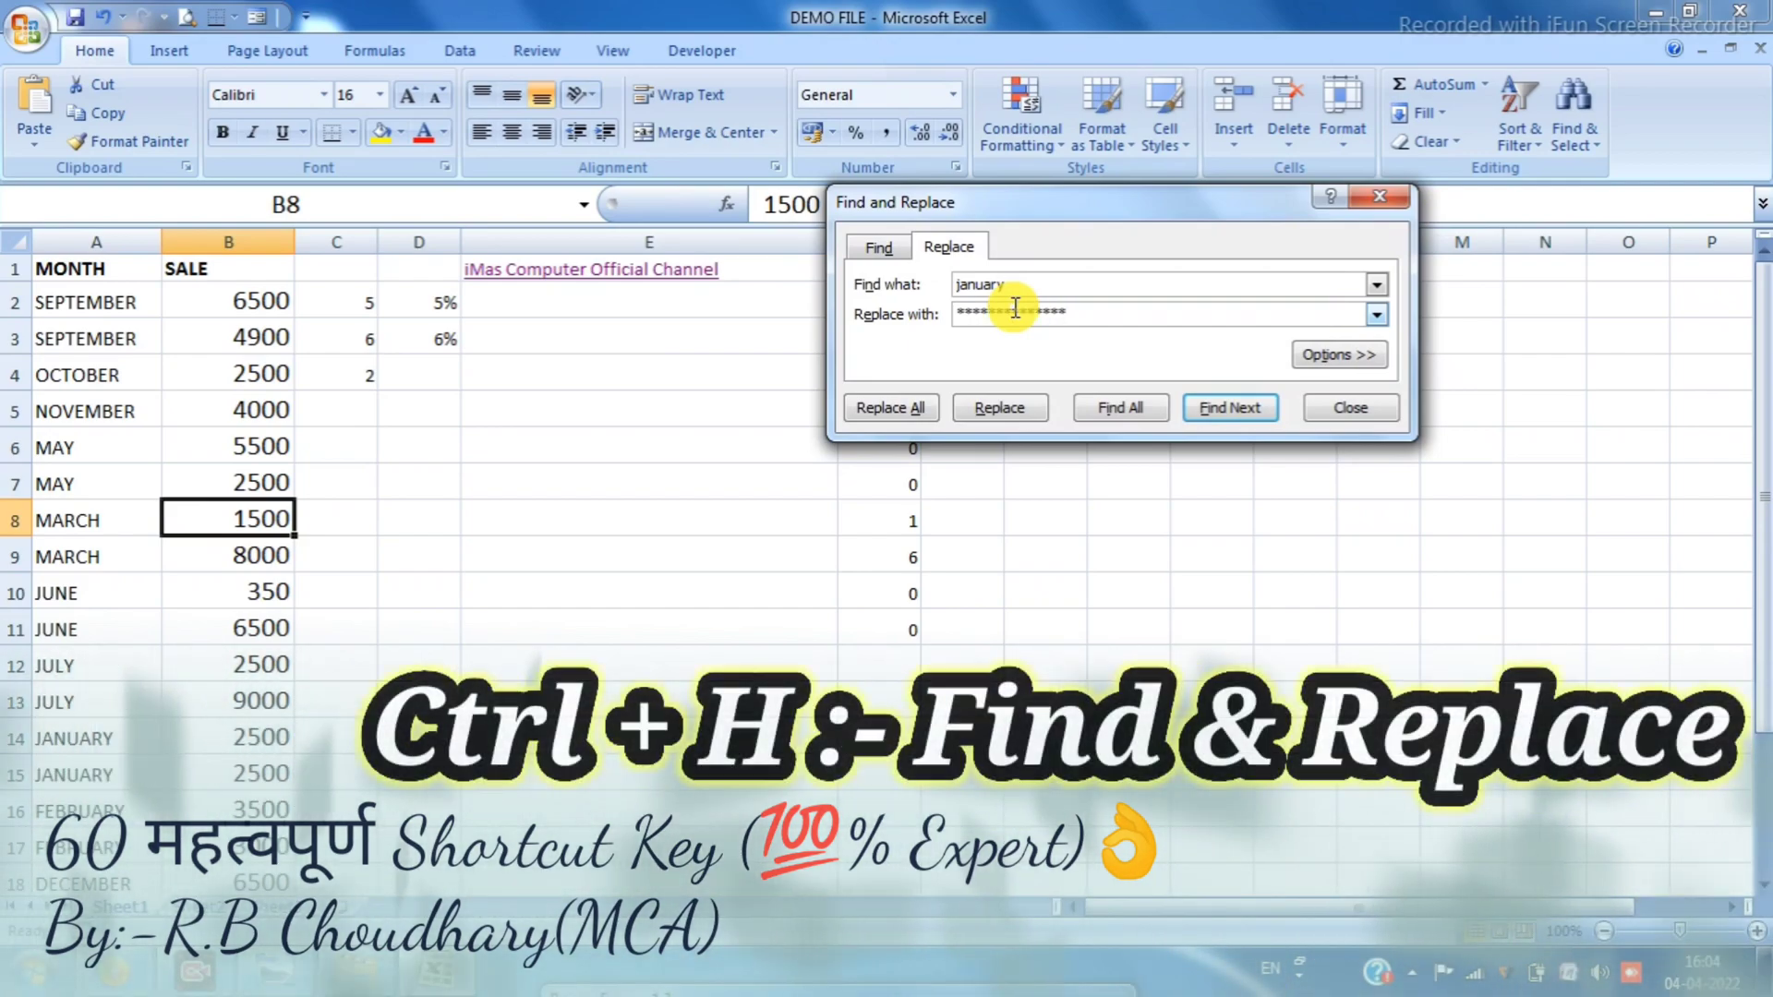
pyautogui.click(888, 409)
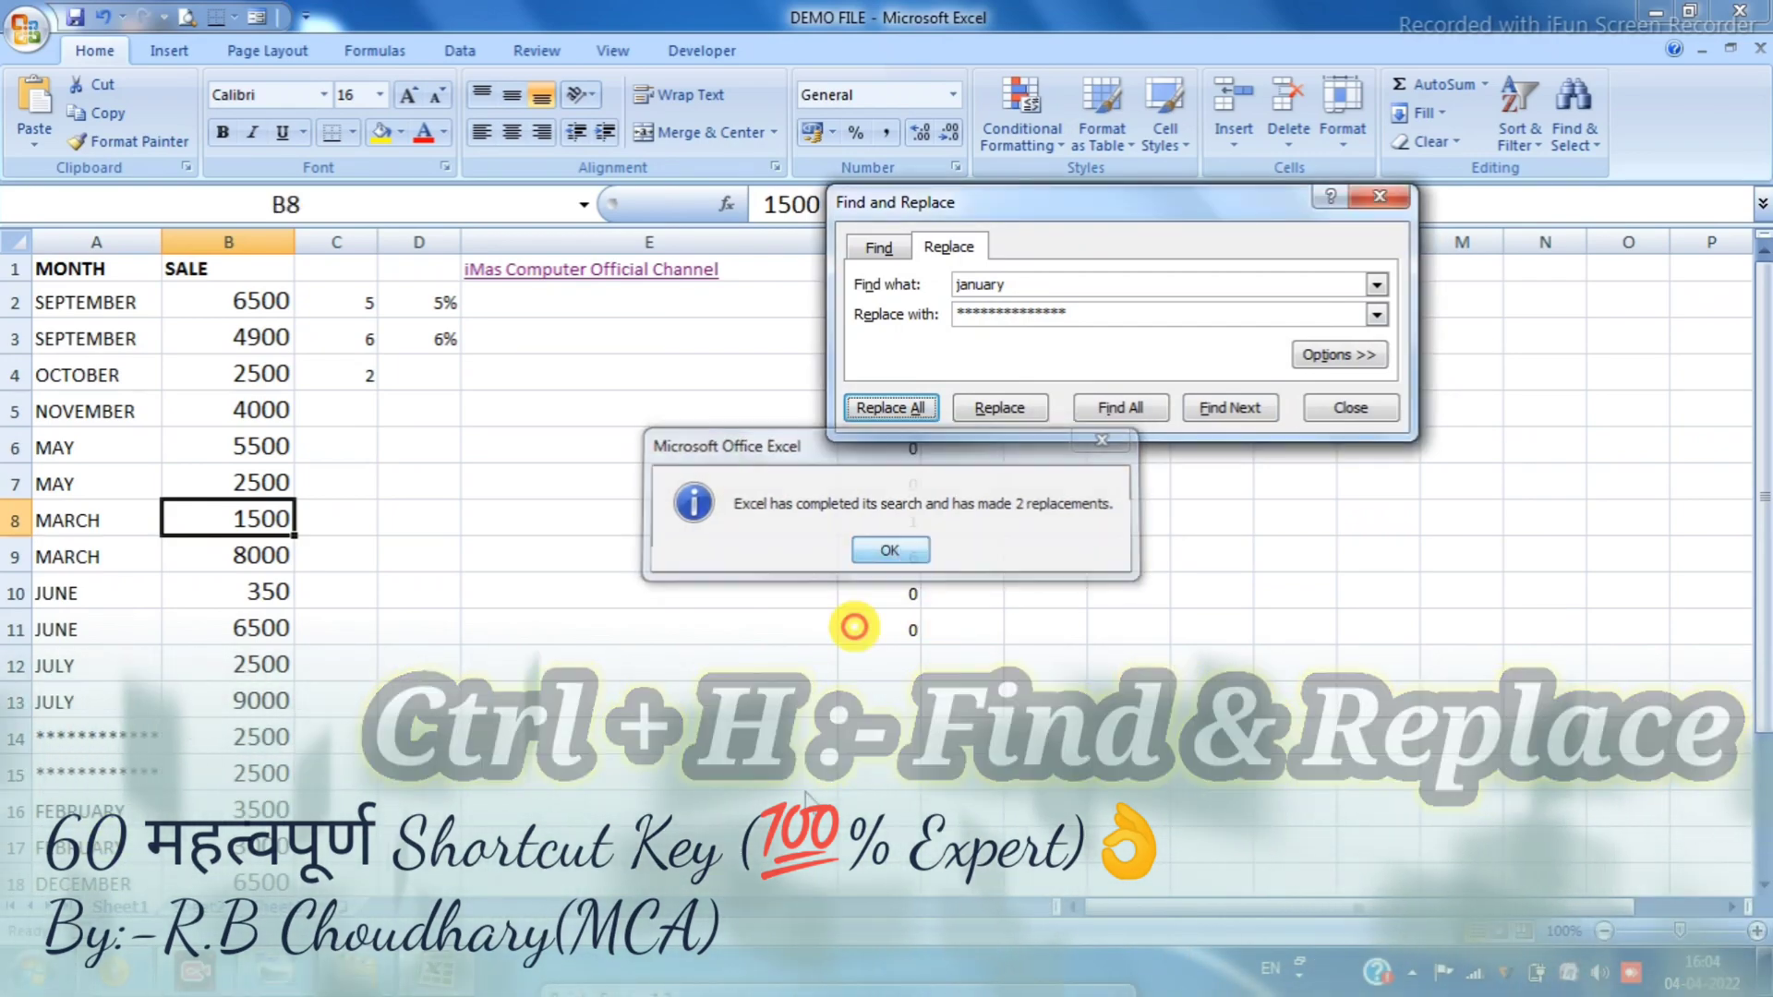
pyautogui.press('Return')
# Undo the replacement of the month names with asterisks and close the Find and Replace dialog
pyautogui.click(559, 665)
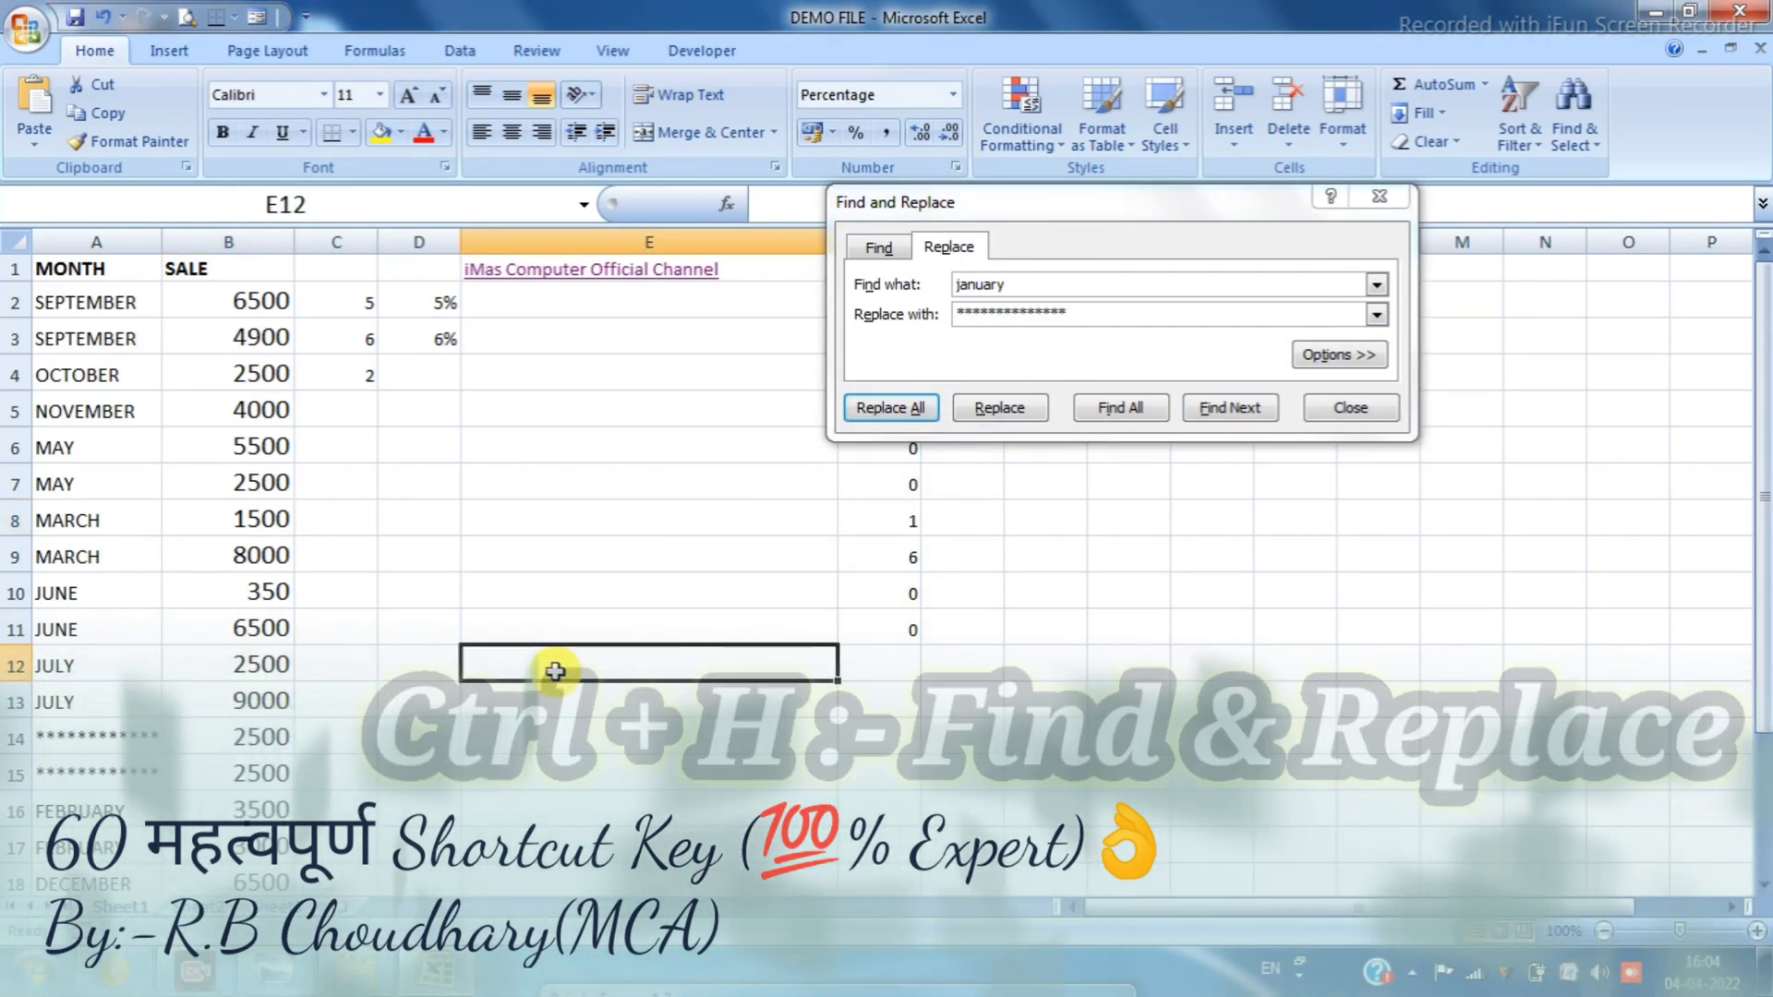
pyautogui.hotkey('ctrl', 'z')
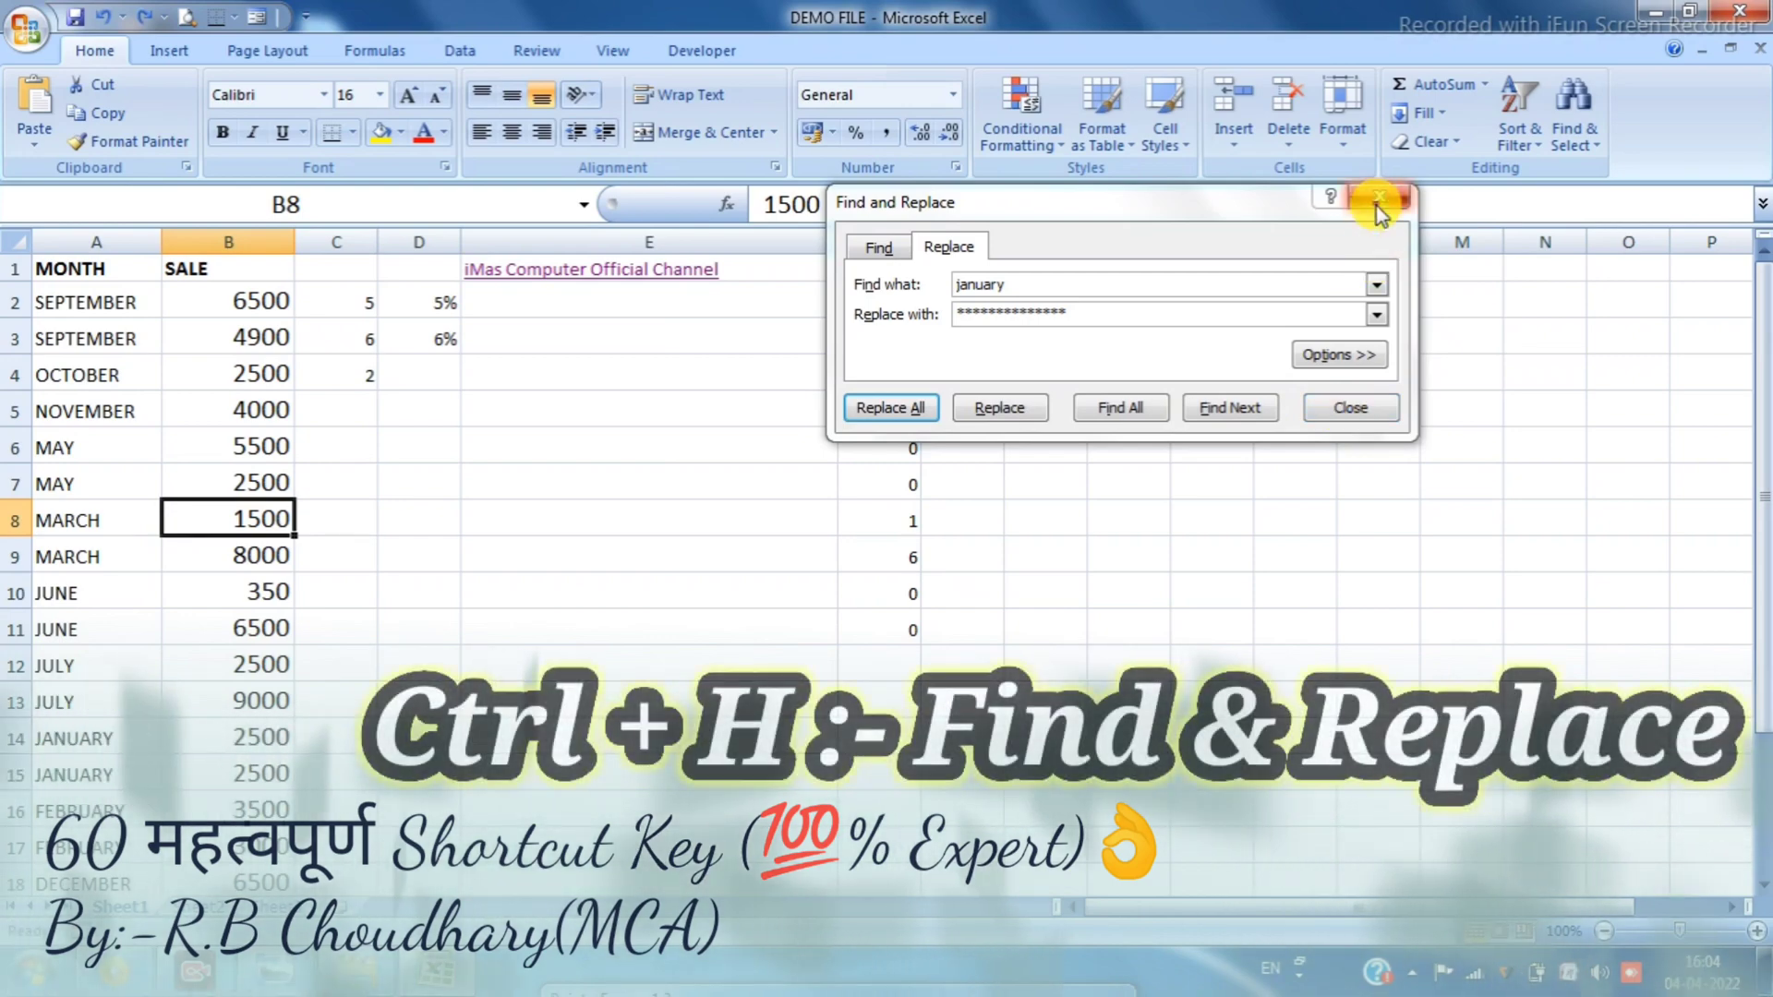
pyautogui.click(1379, 196)
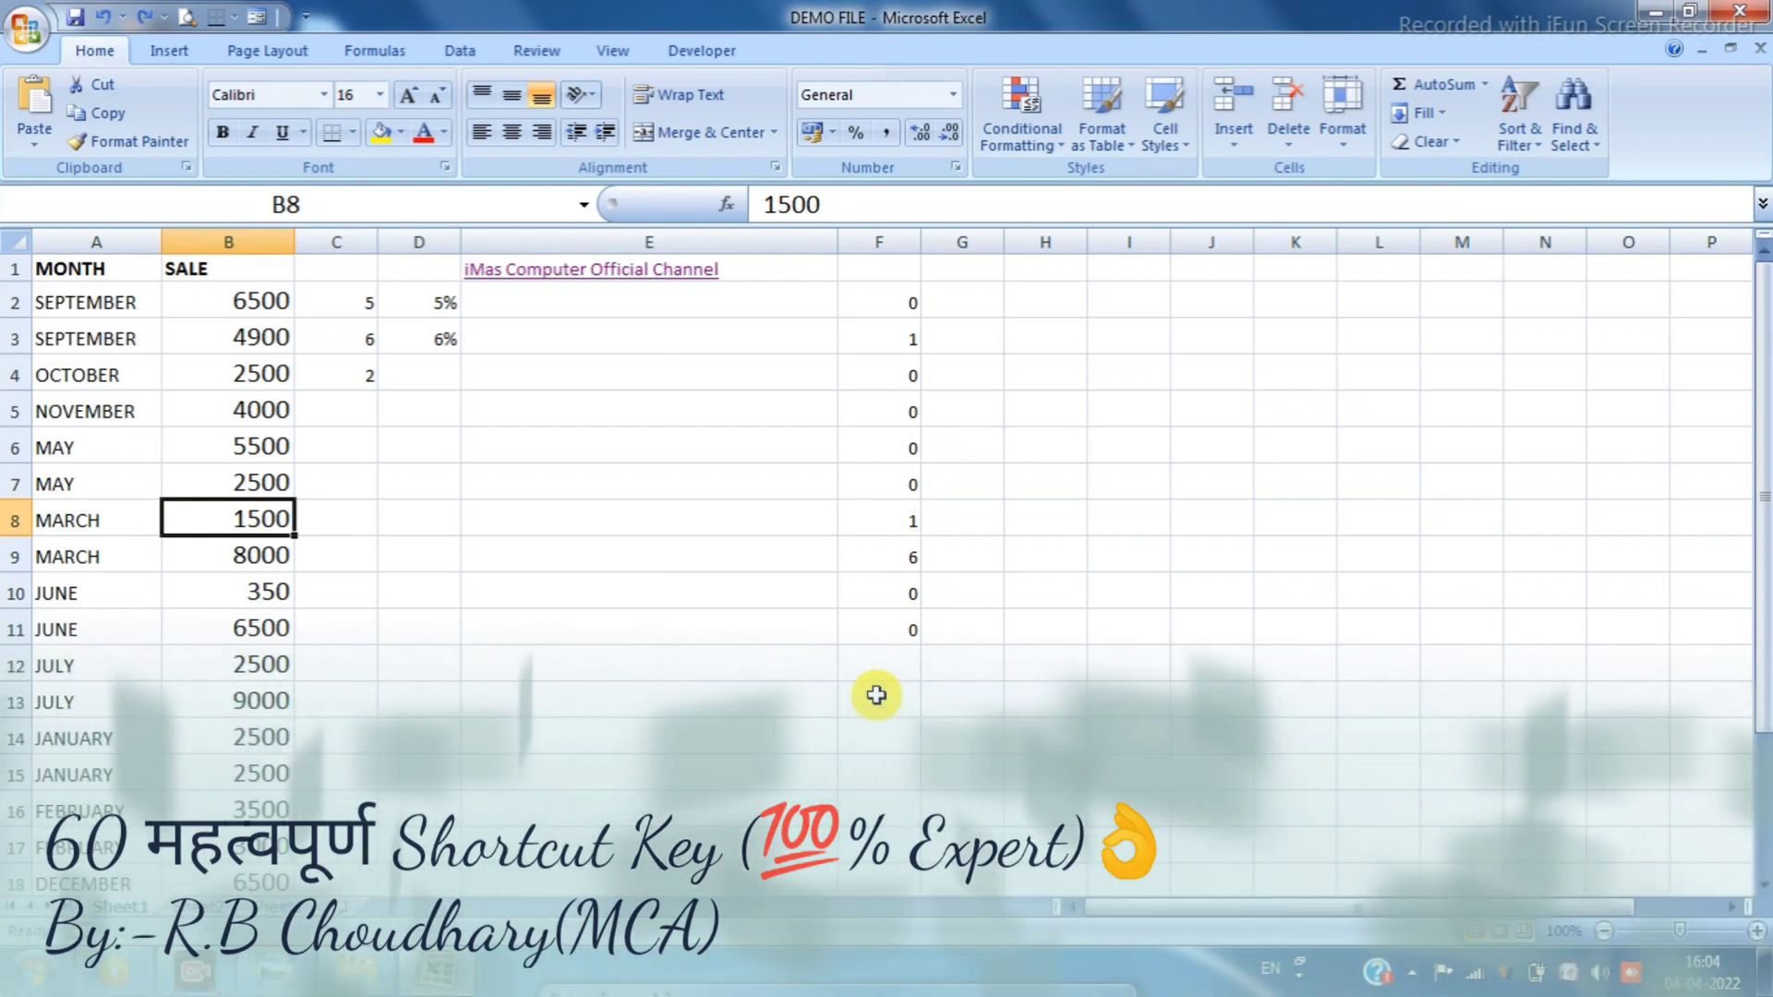
# Copy the October SALE value from B4 and paste it into E9
pyautogui.click(506, 473)
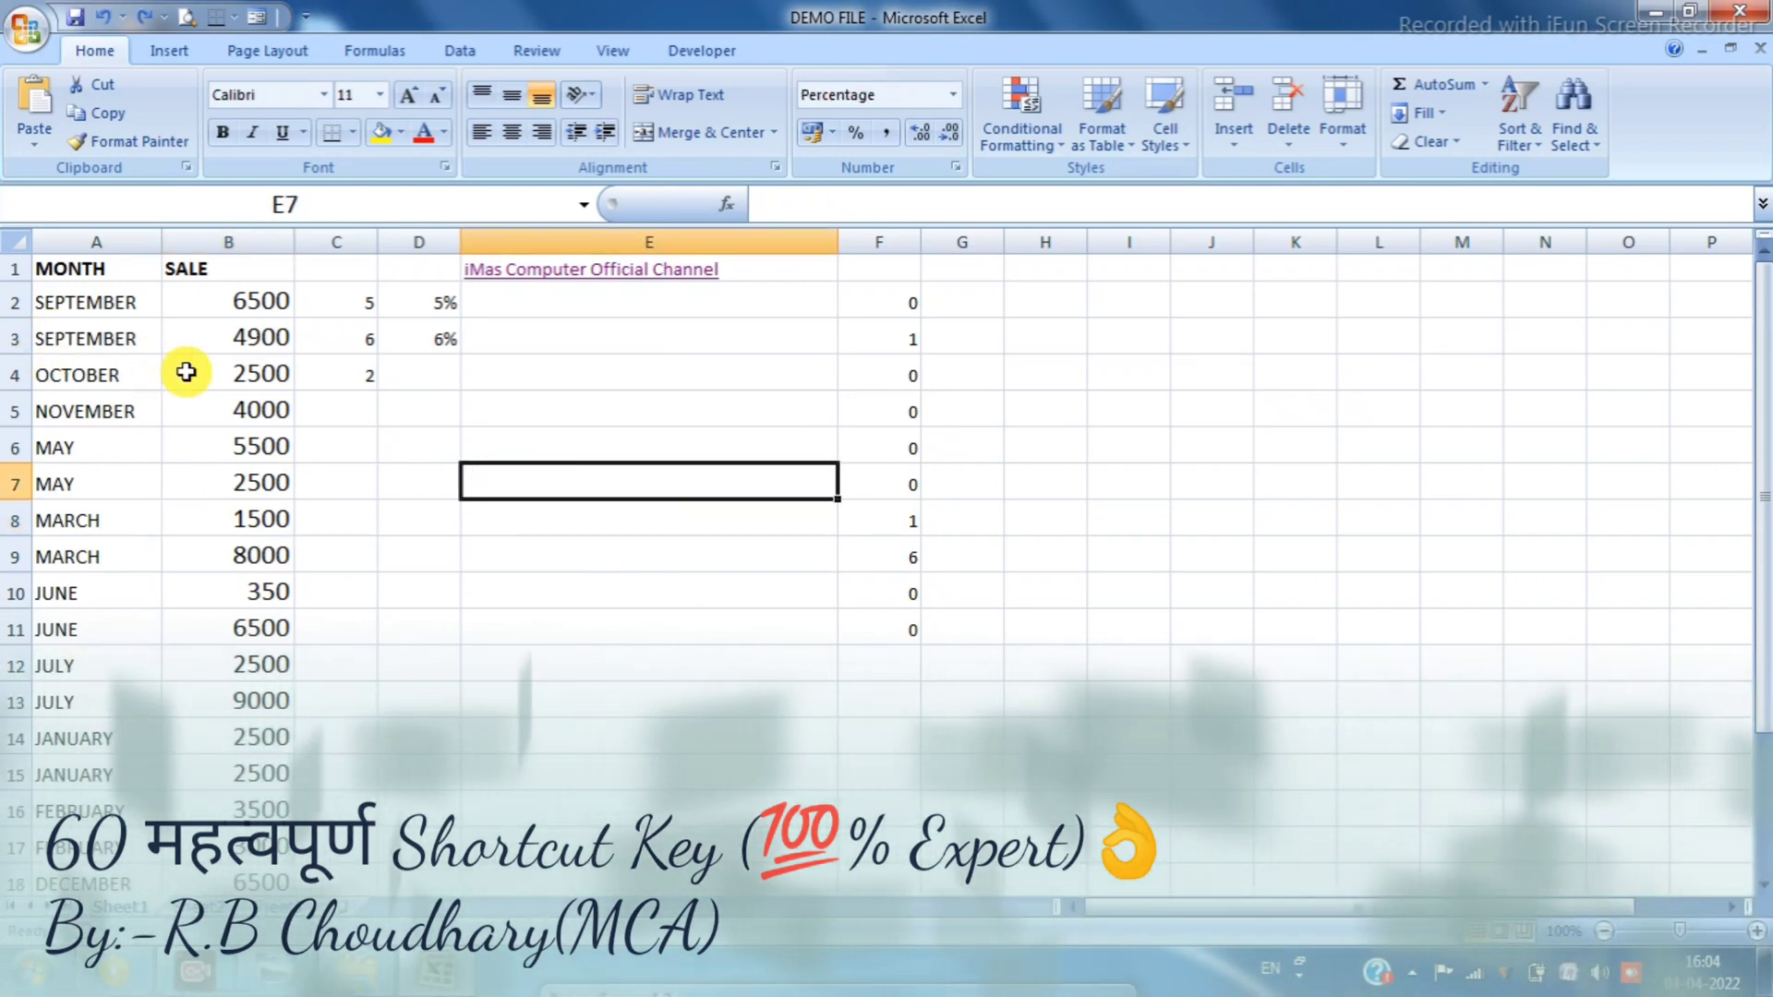
pyautogui.click(185, 372)
pyautogui.hotkey('ctrl', 'c')
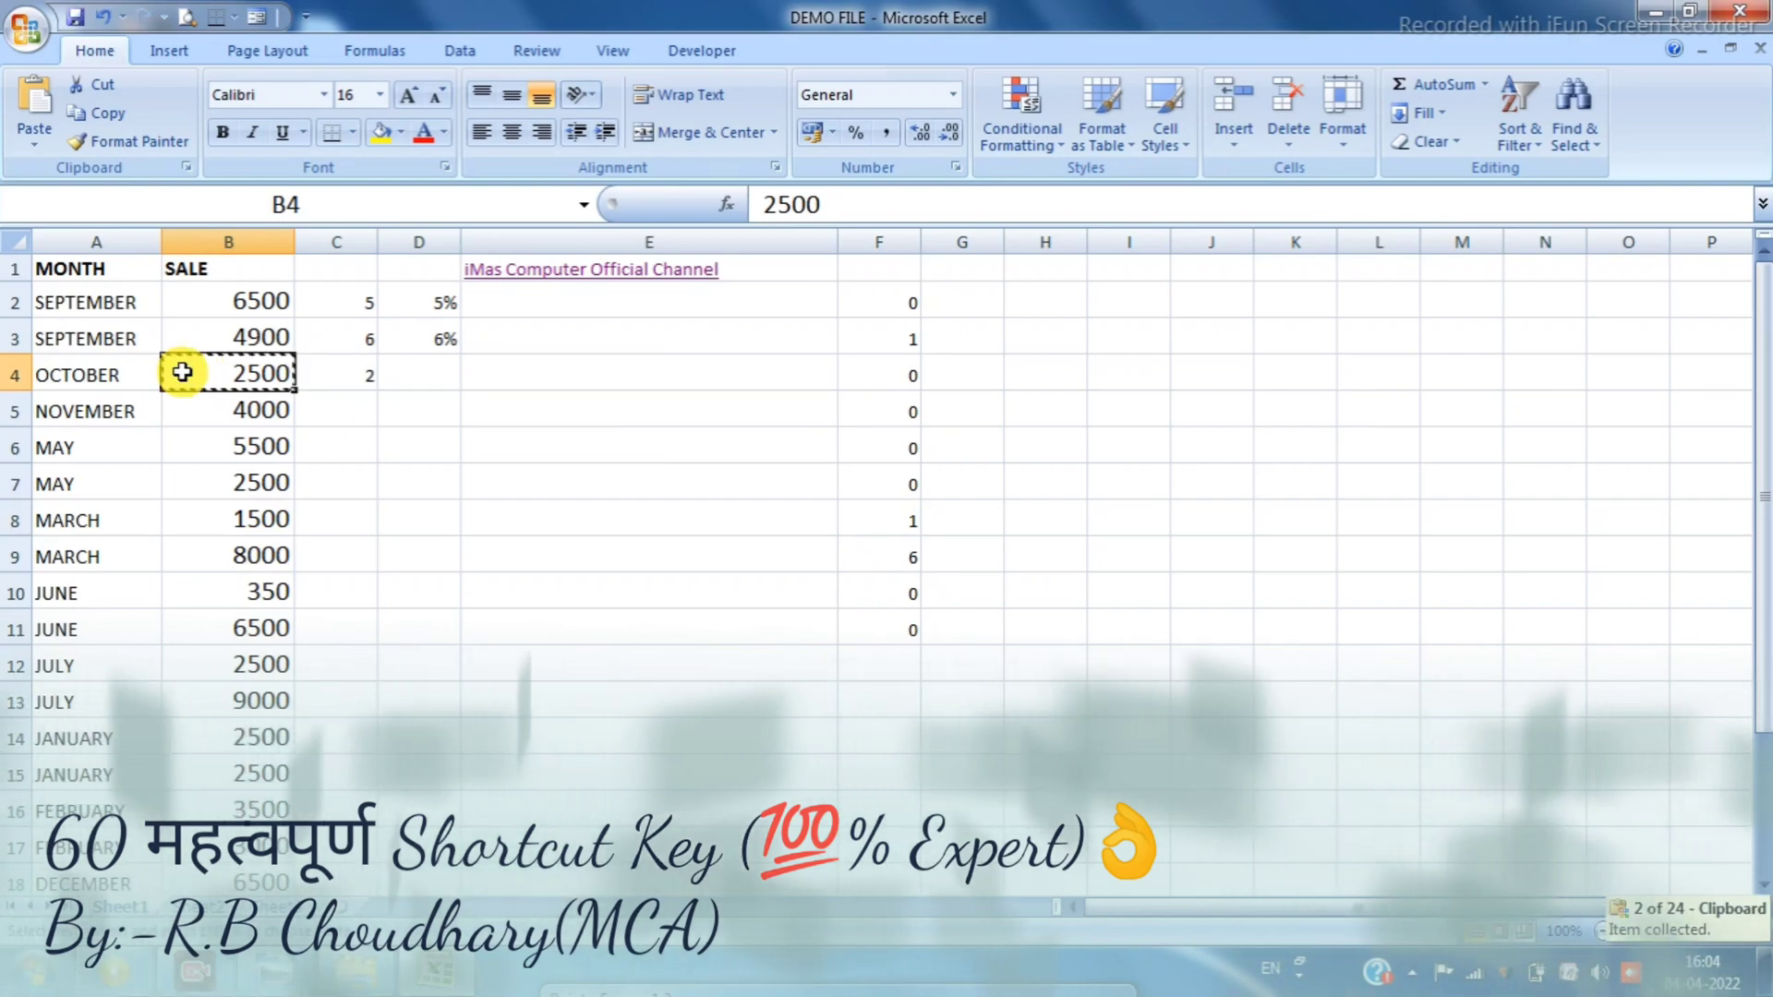
pyautogui.click(658, 551)
pyautogui.press('Return')
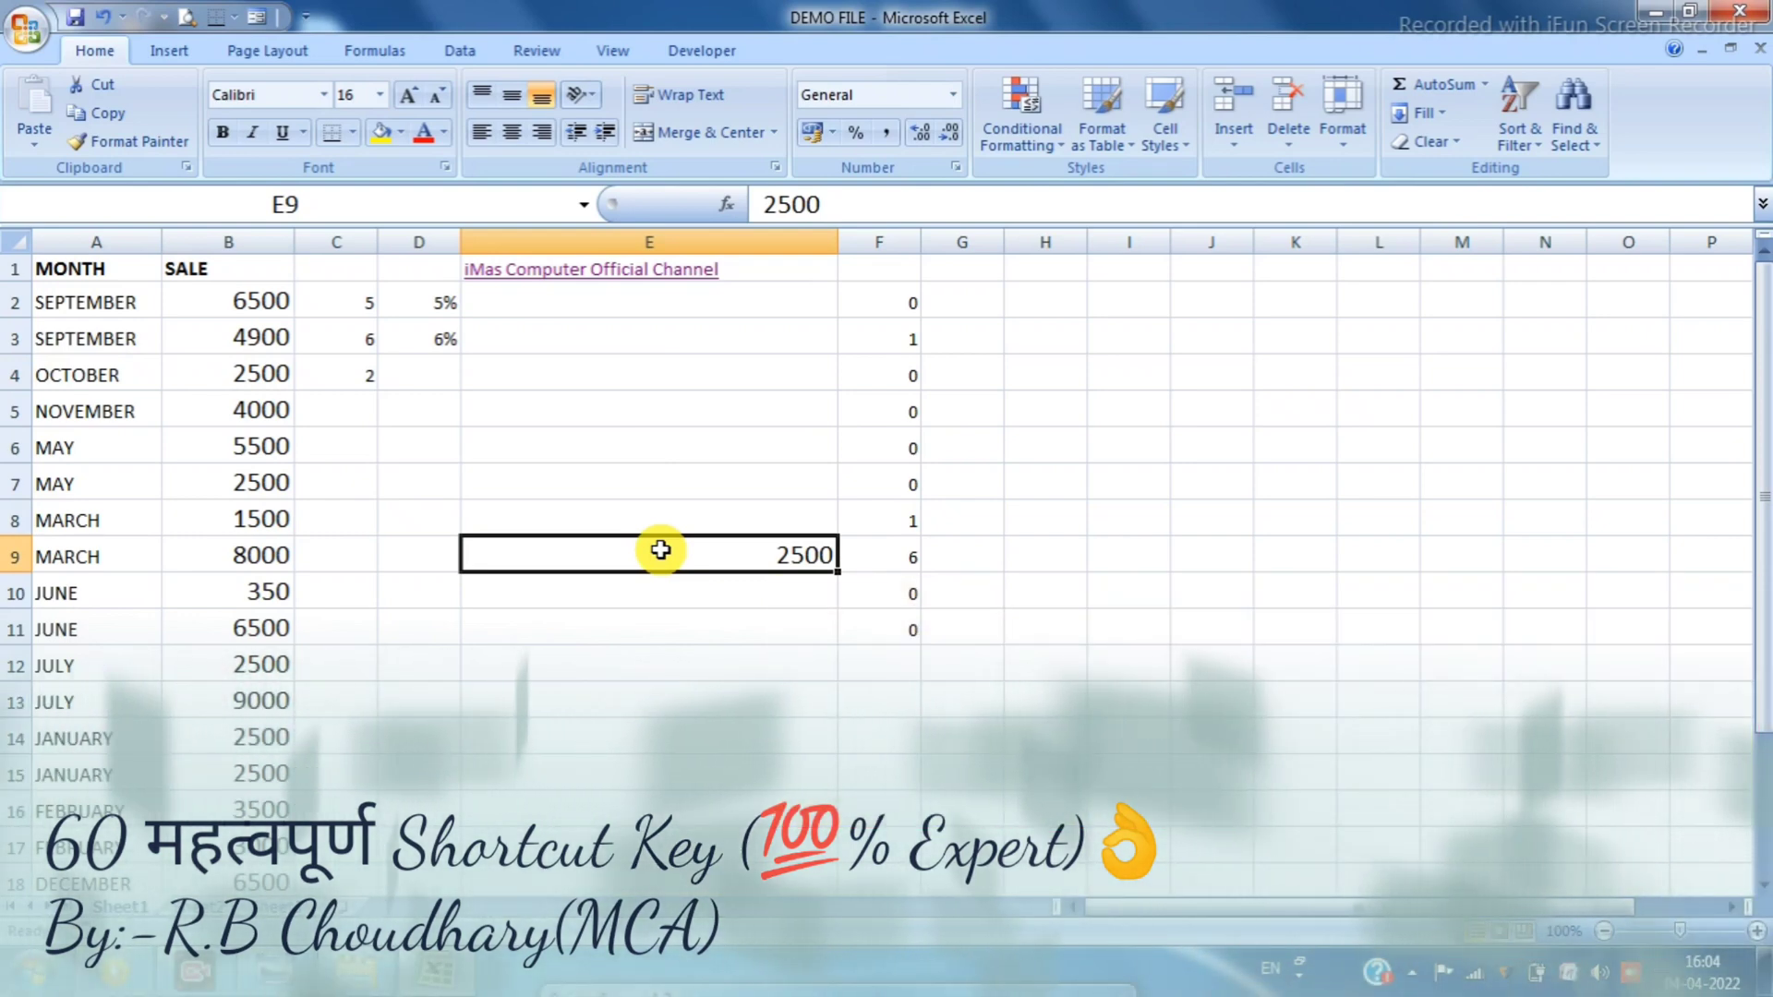
# Clear the contents of the range C2:F11 beside the sales data
pyautogui.click(578, 491)
pyautogui.click(358, 305)
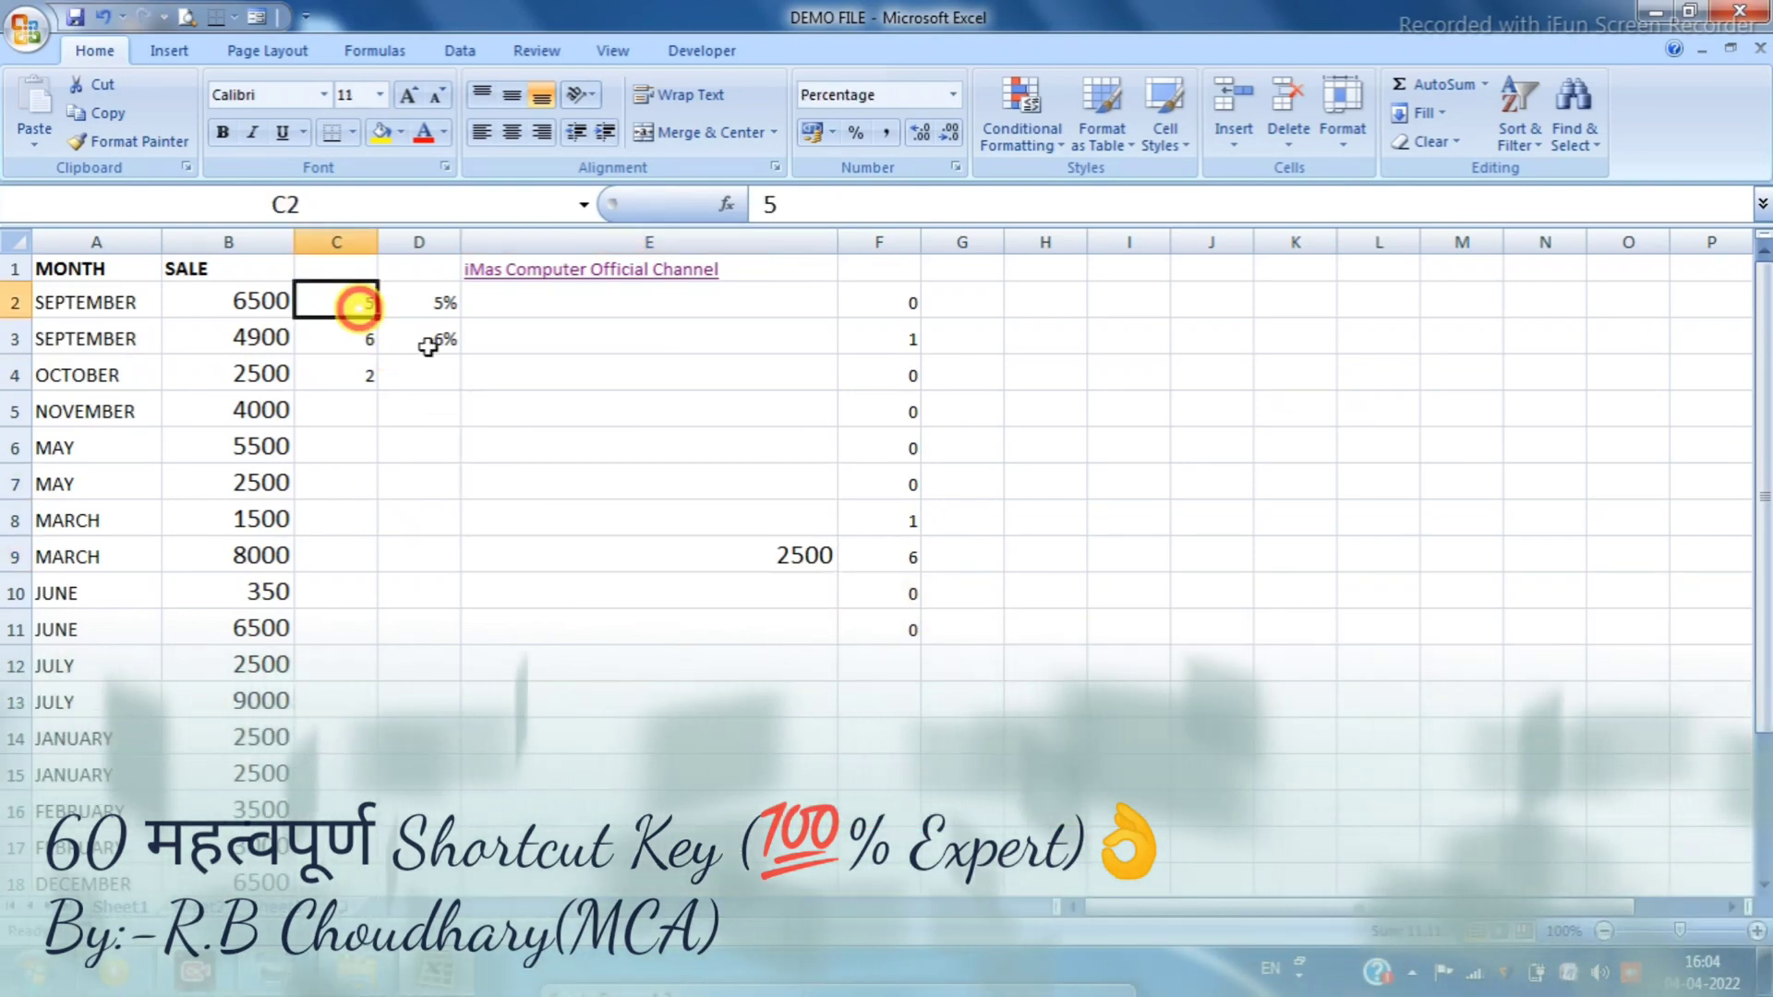
pyautogui.moveTo(359, 305); pyautogui.dragTo(883, 634)
pyautogui.press('Delete')
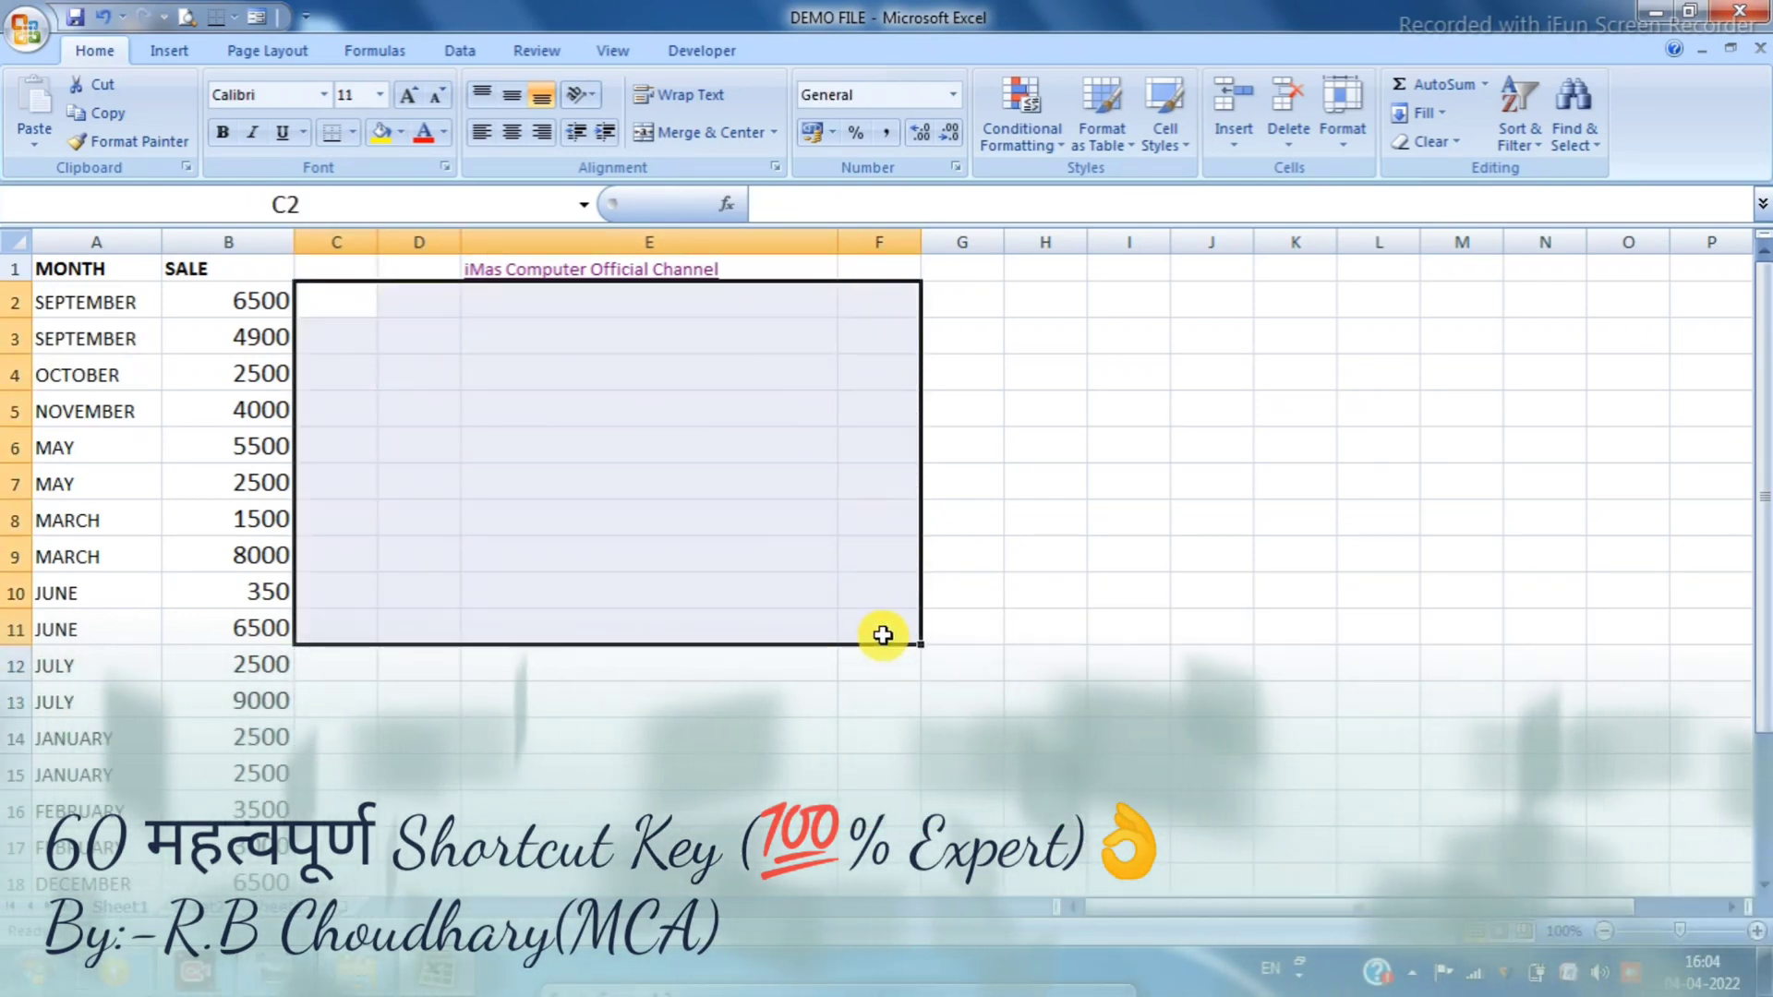
# Select the MONTH and SALE table A1:B22 with its headers and sort it by month from Z to A
pyautogui.click(67, 375)
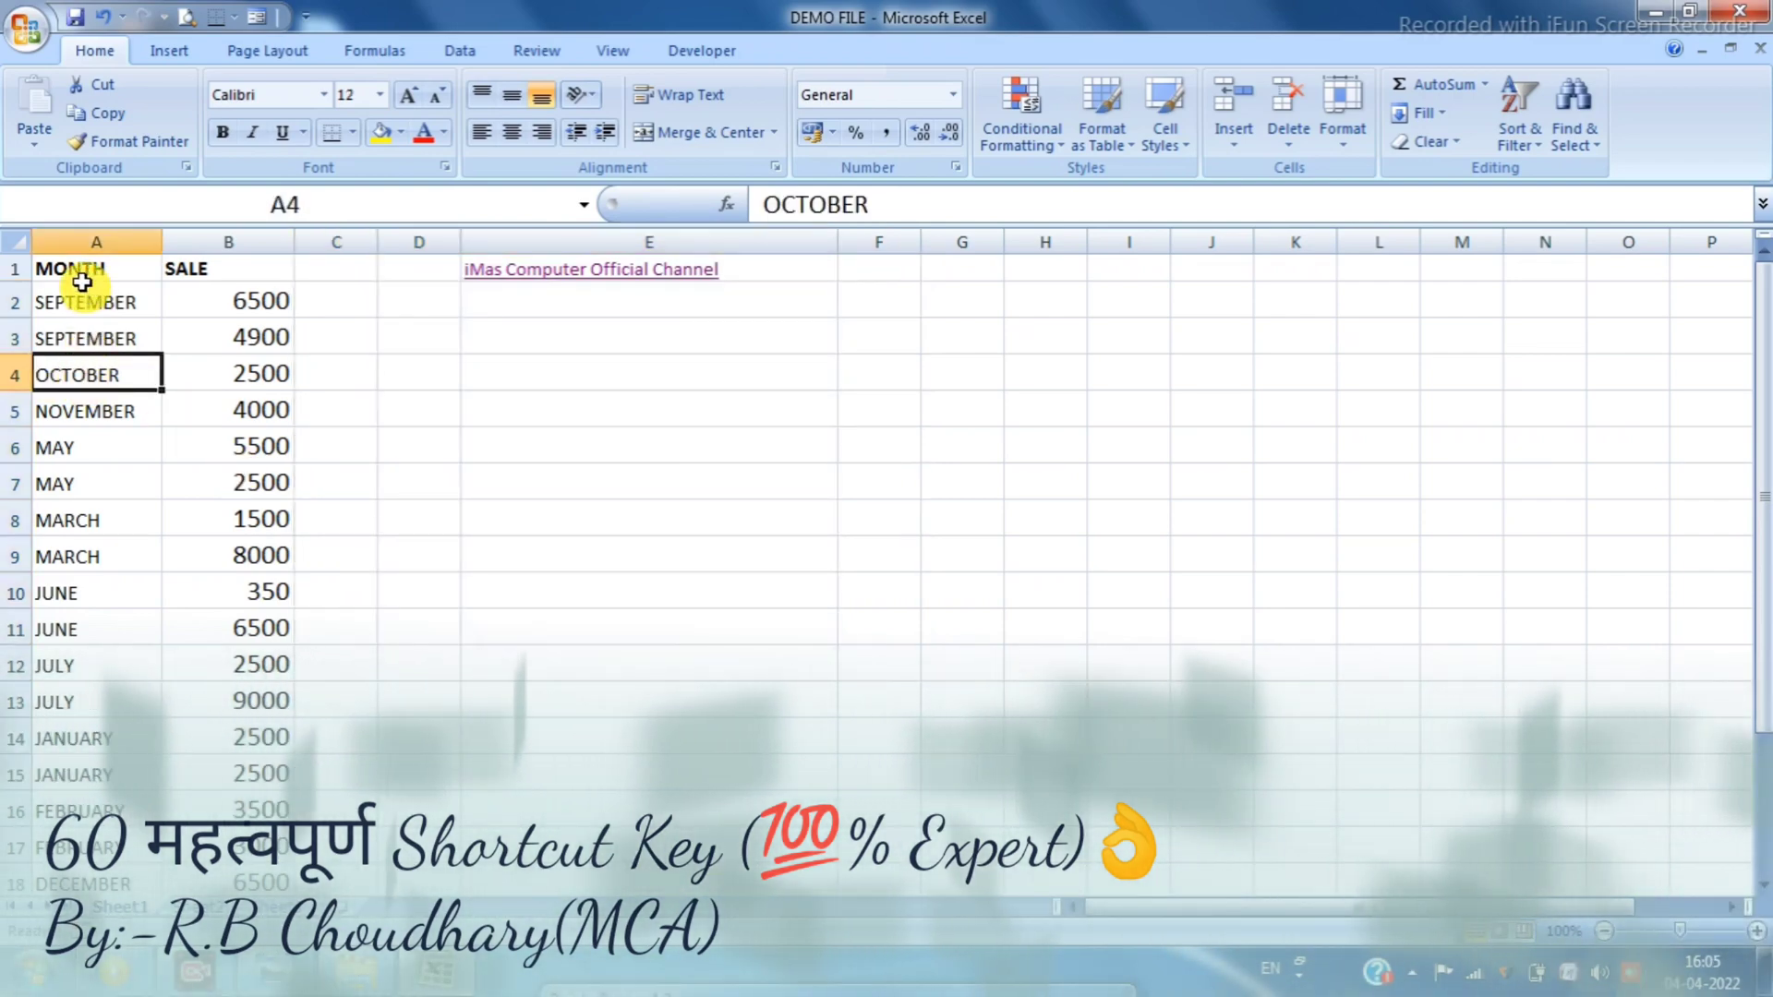
pyautogui.click(81, 277)
pyautogui.hotkey('ctrl', 'shift', 'End')
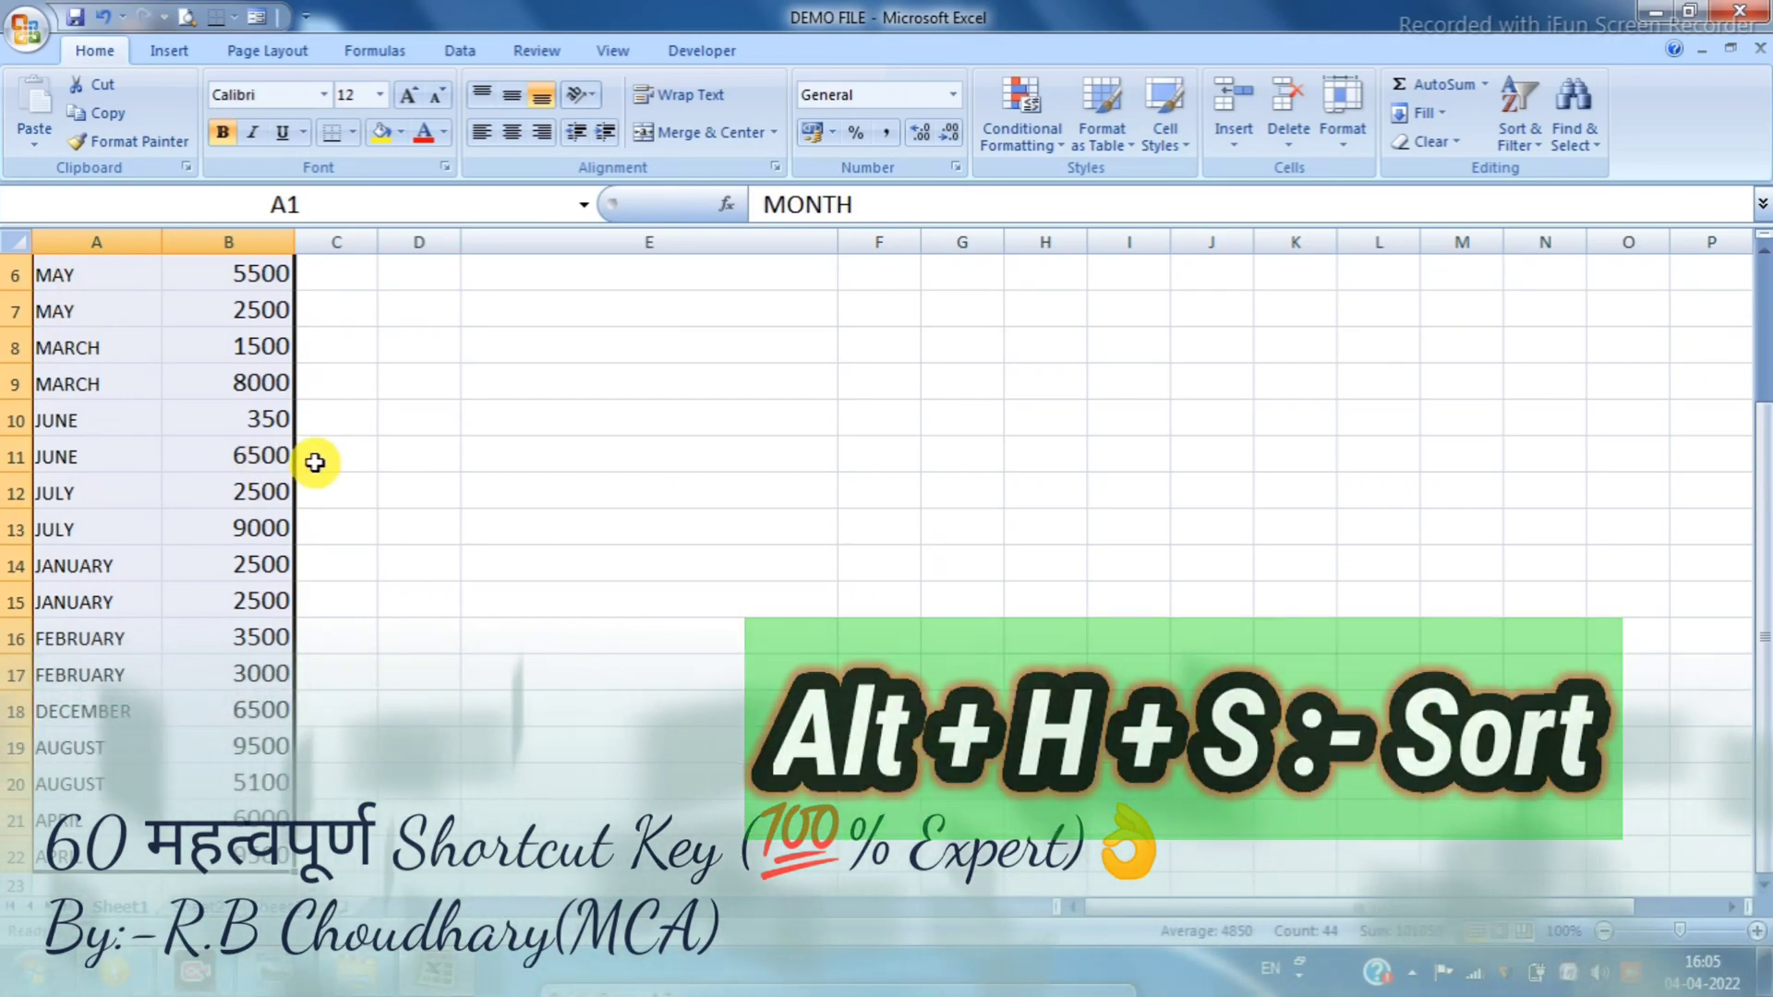
pyautogui.hotkey('alt', 'h')
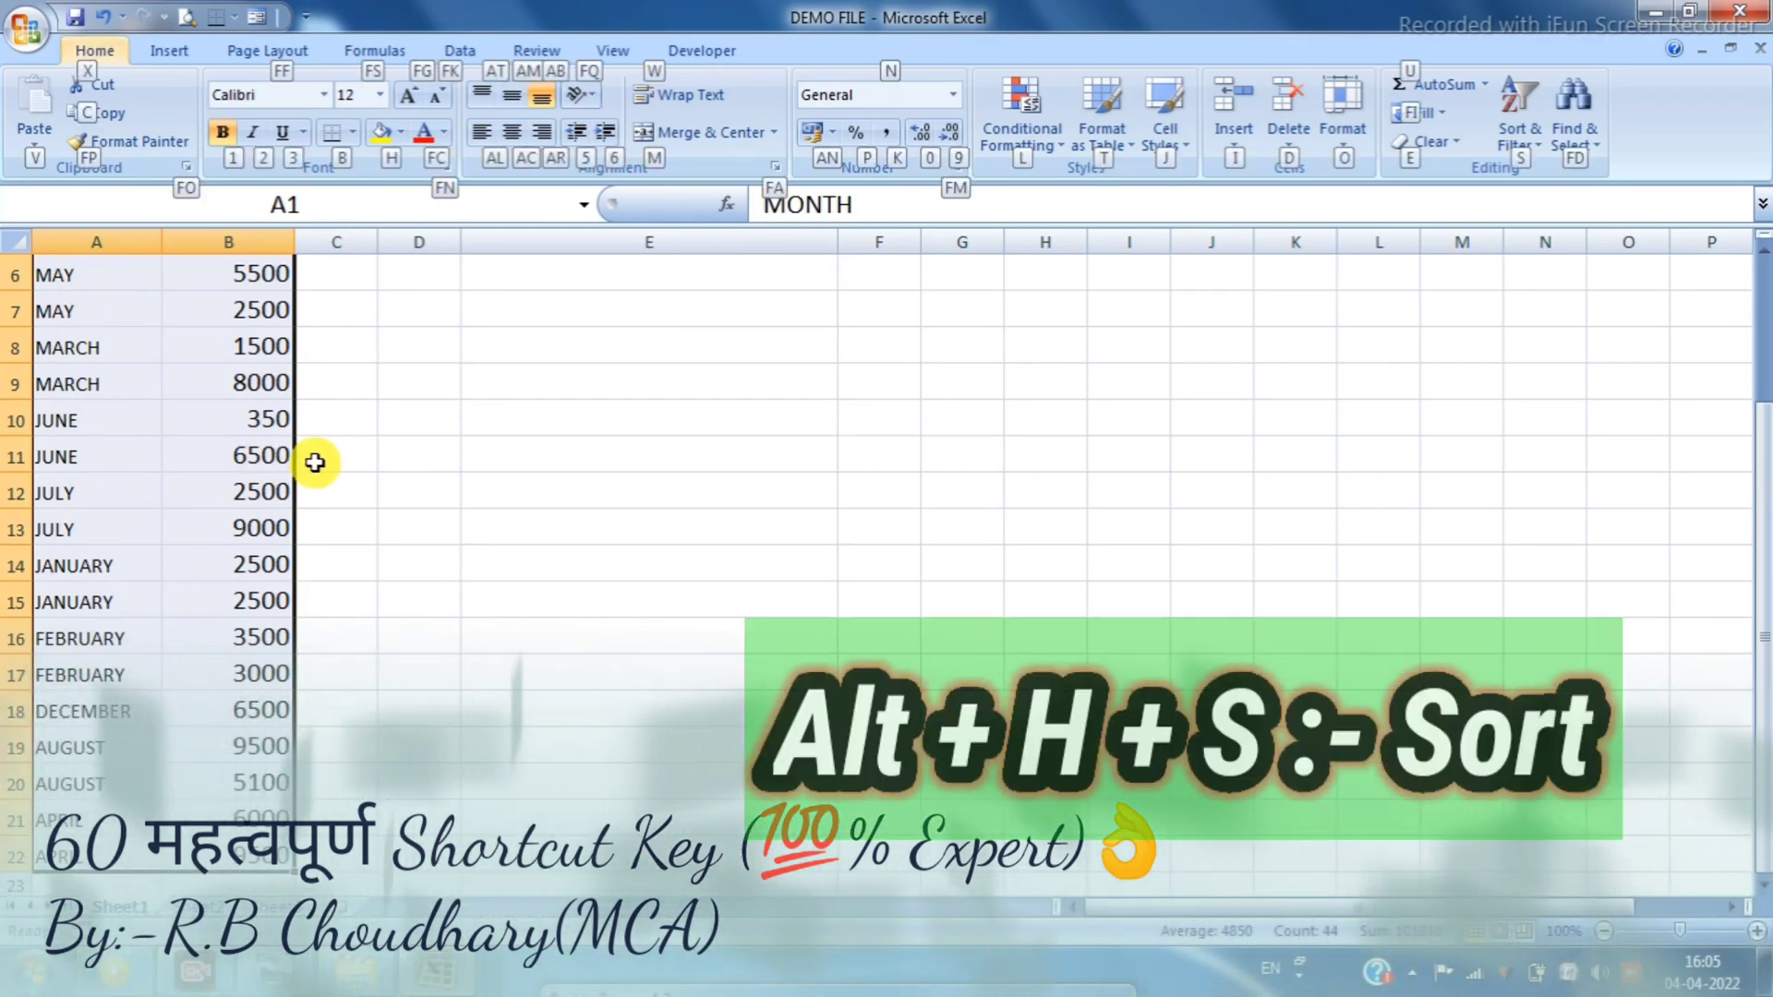
pyautogui.press('s')
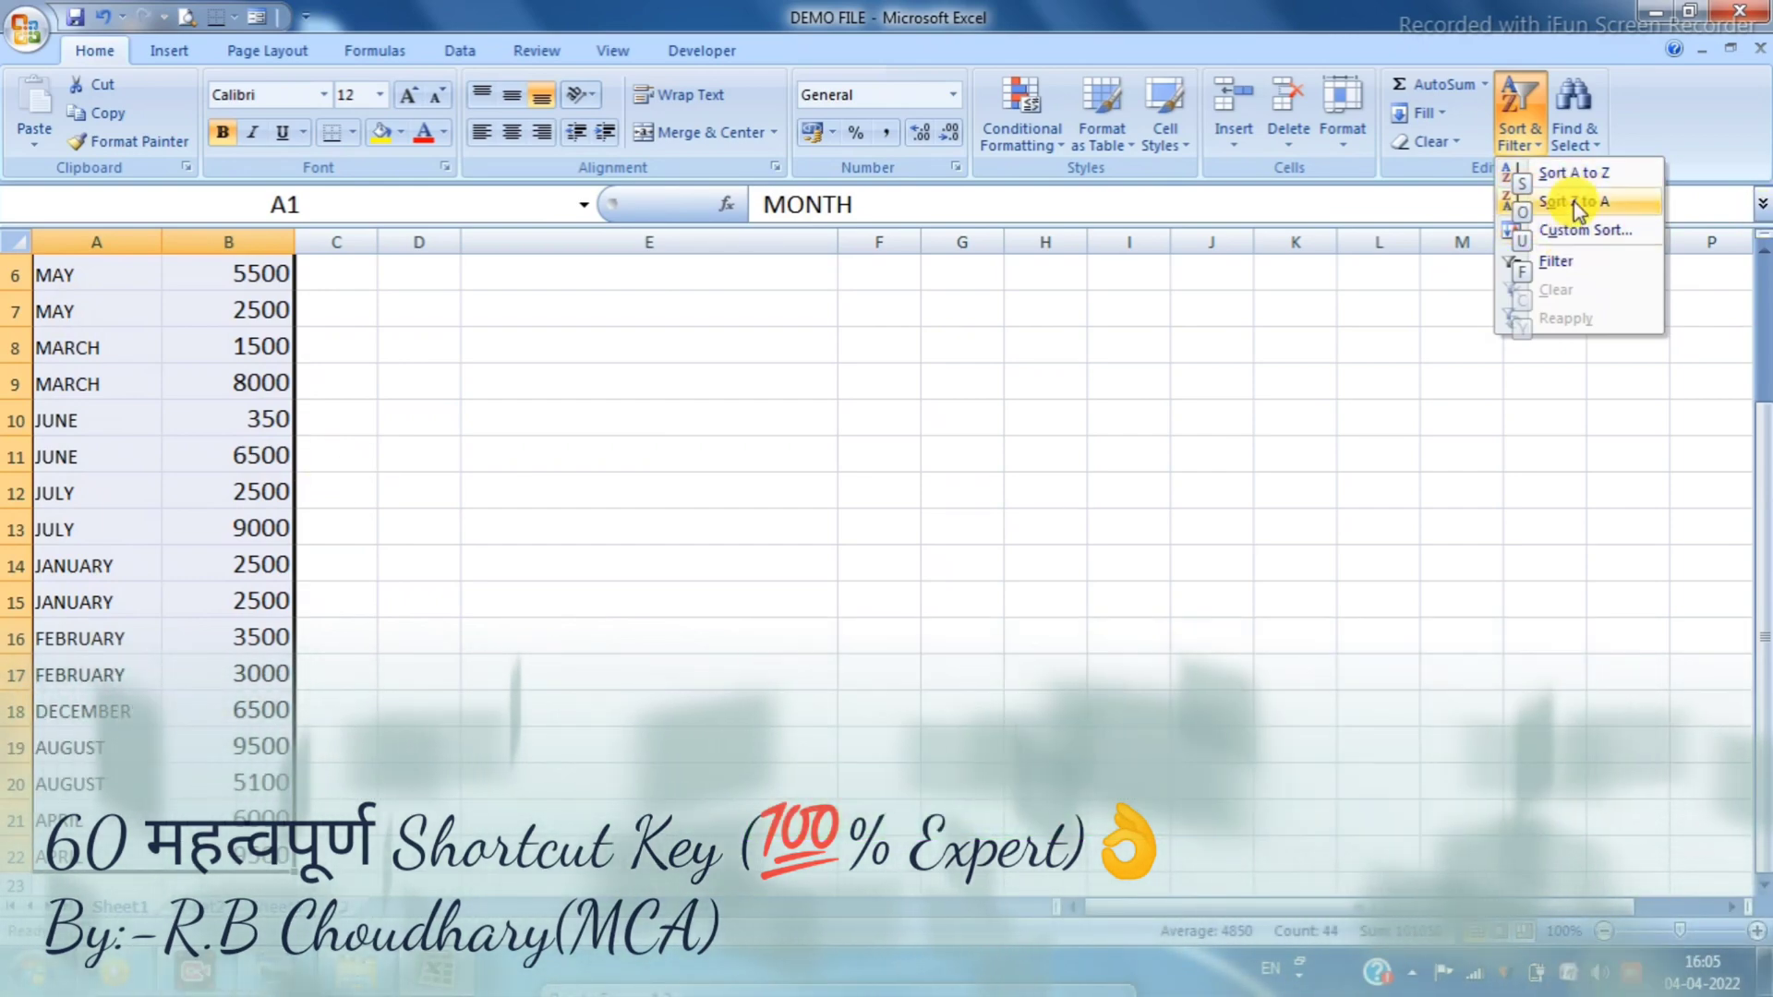
pyautogui.click(1570, 202)
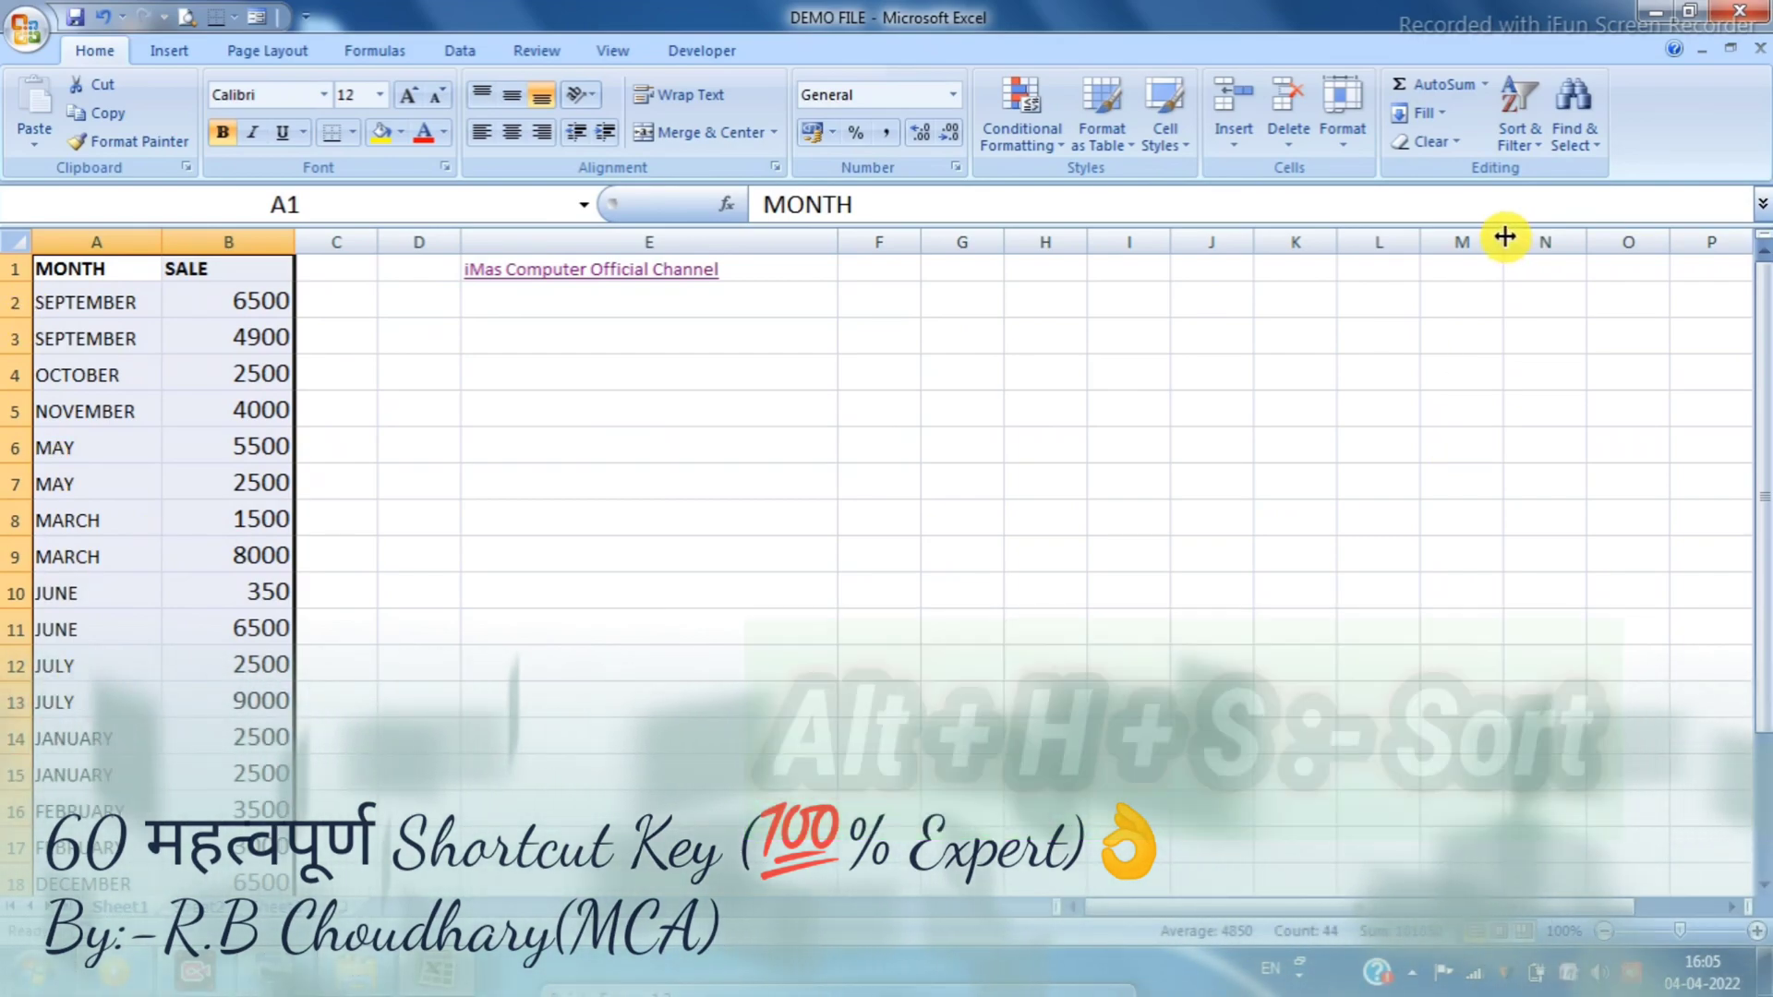
# Sort the selected MONTH and SALE table by month from A to Z
pyautogui.hotkey('alt', 'h')
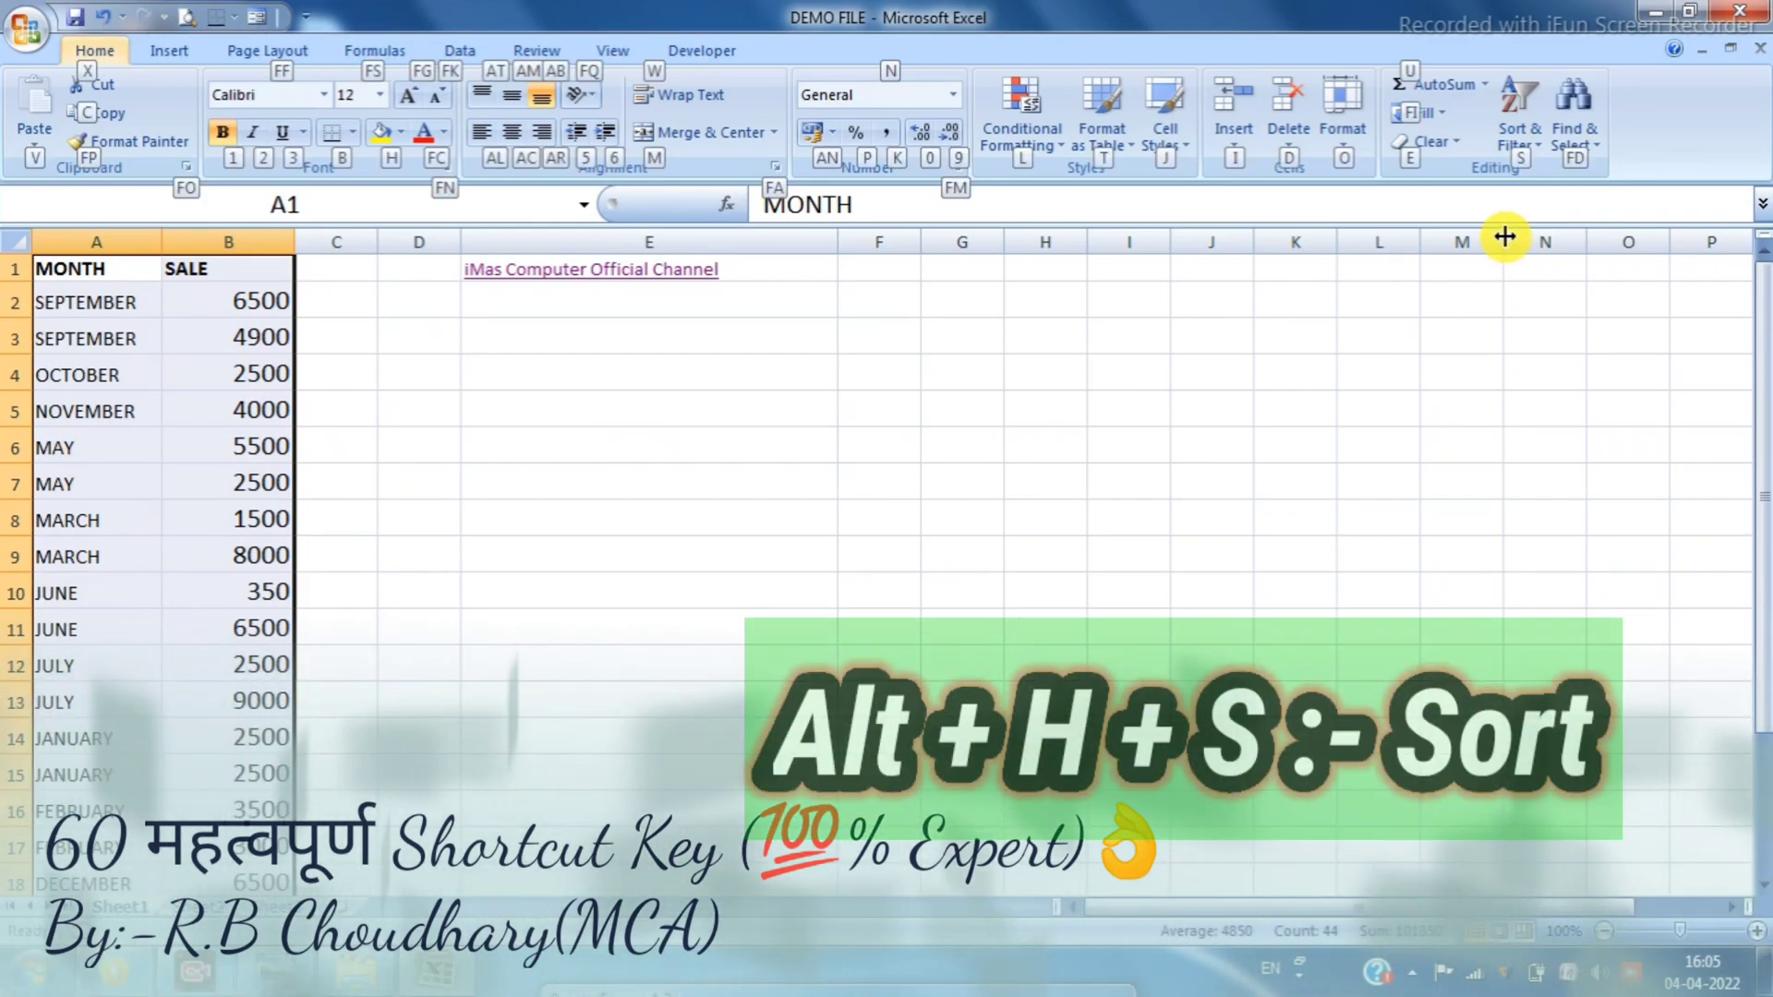
pyautogui.press('s')
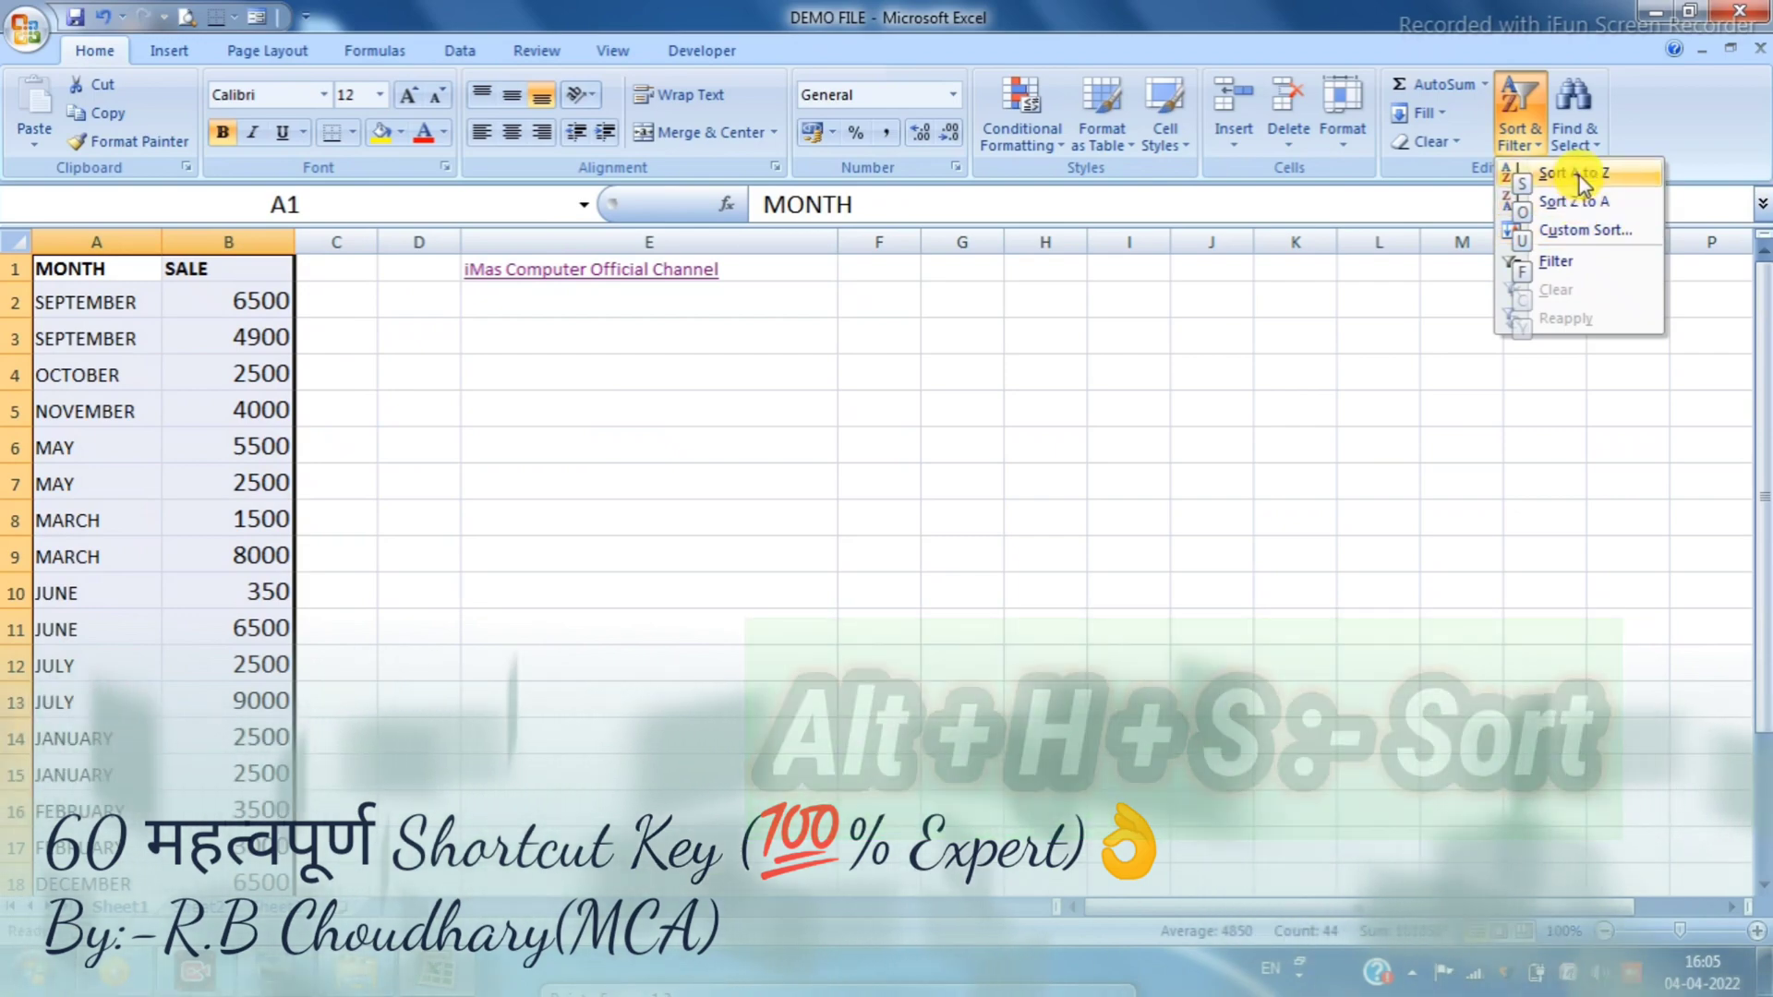
pyautogui.click(1579, 176)
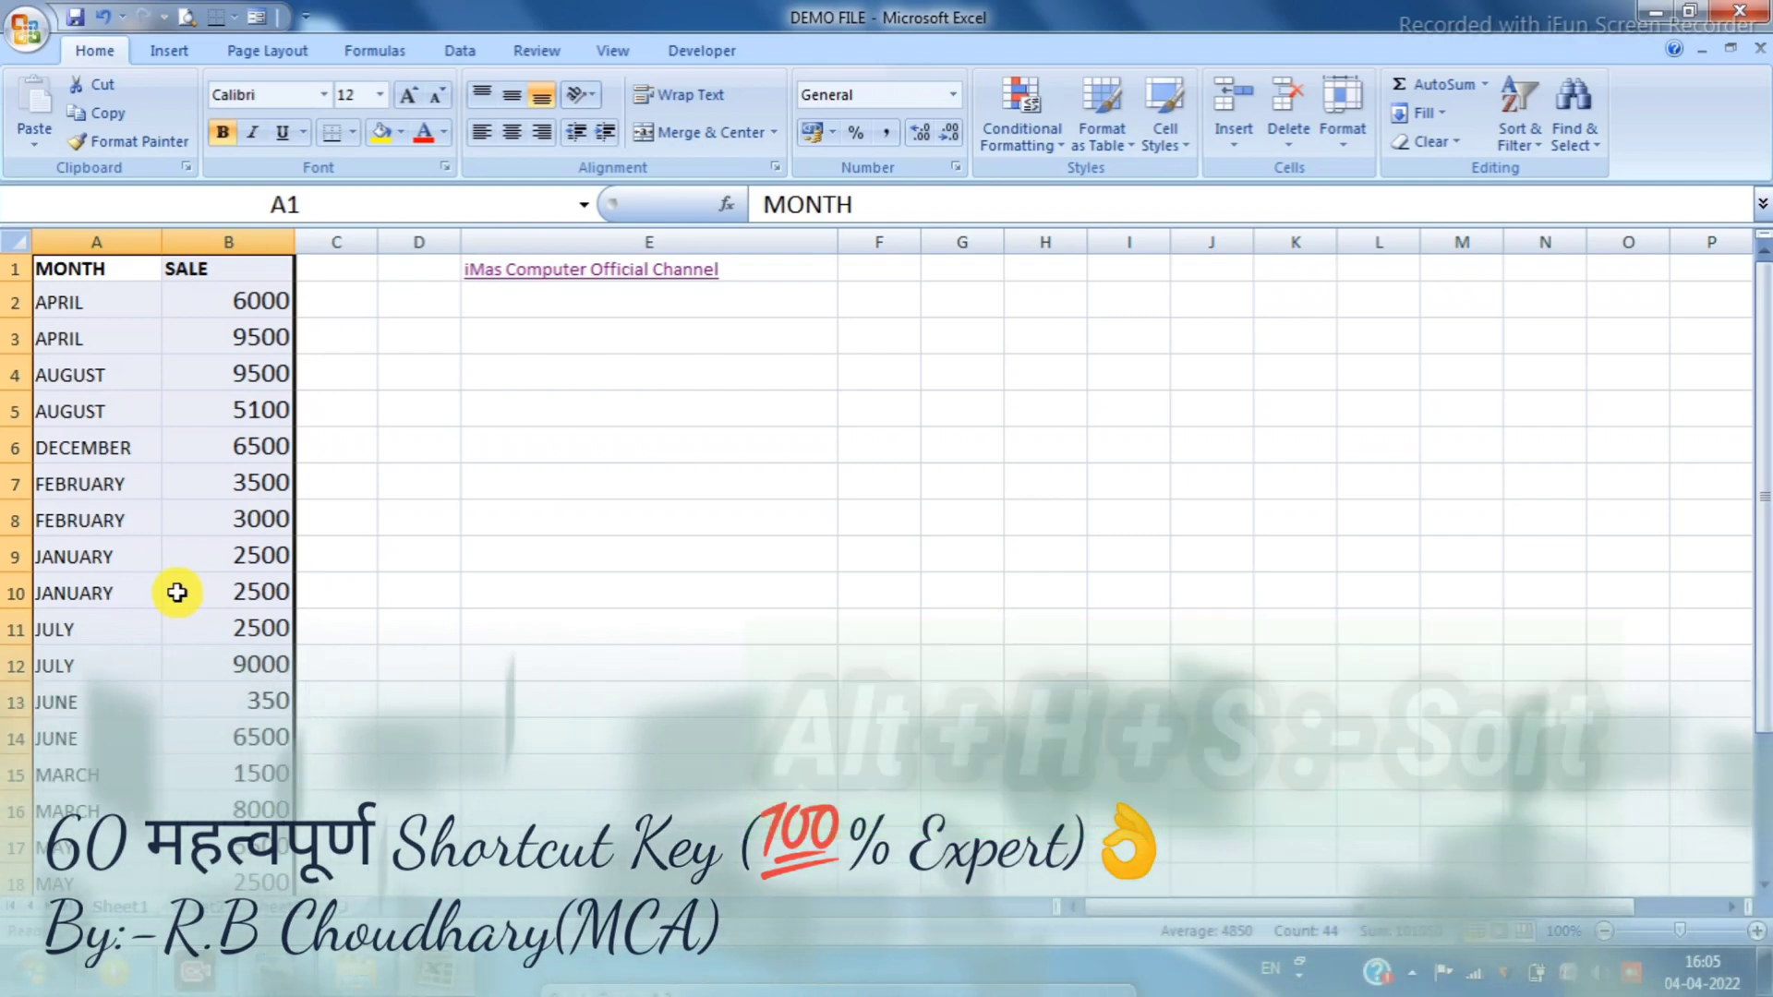
# Hide row 1 containing the MONTH and SALE headers, and unhide it again
pyautogui.click(404, 457)
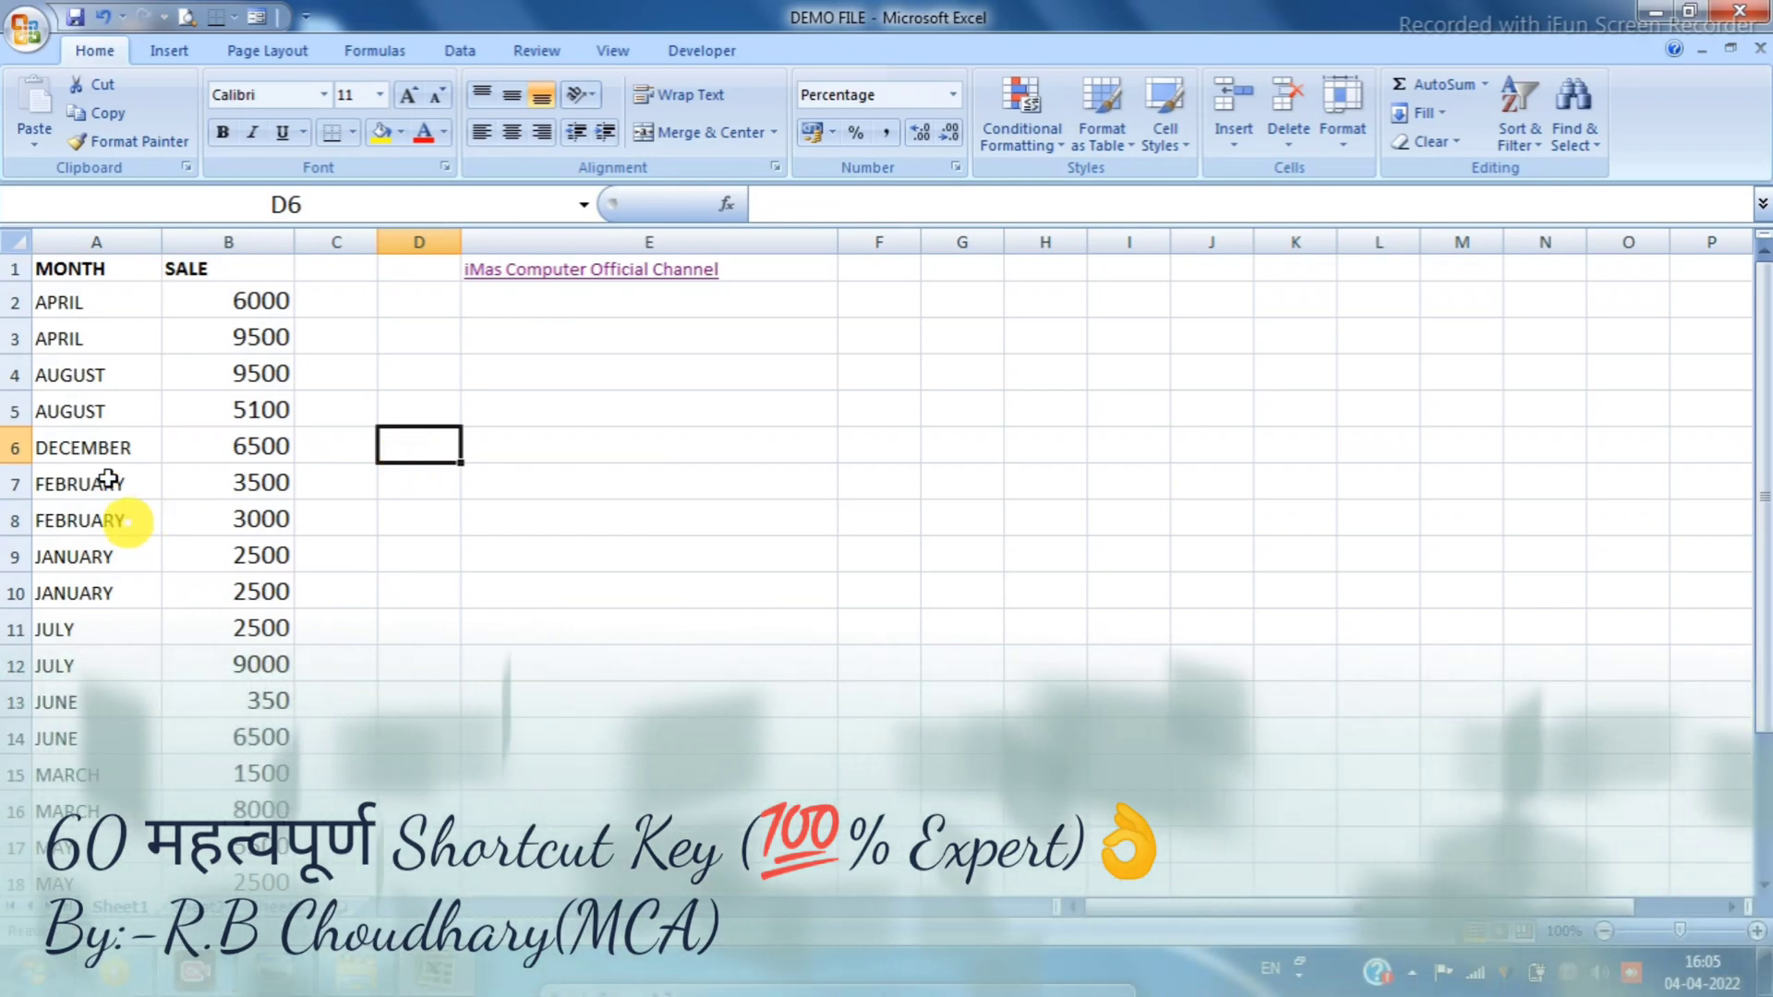
pyautogui.click(125, 268)
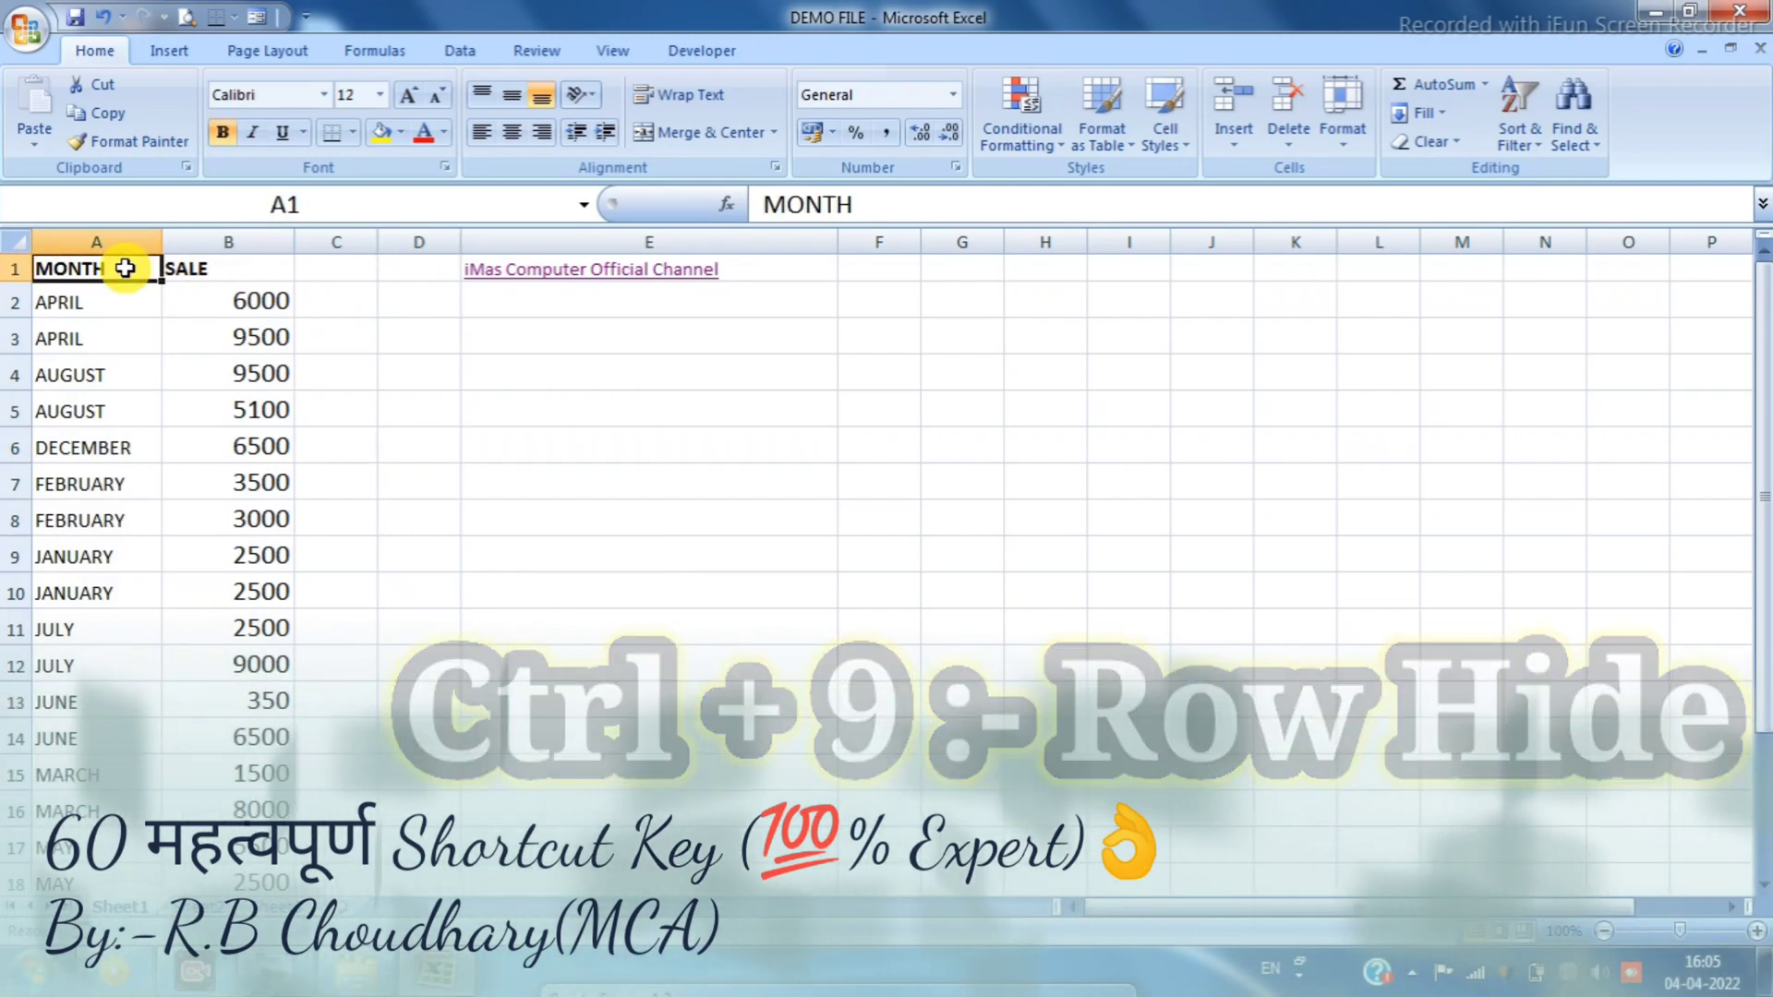
pyautogui.click(210, 412)
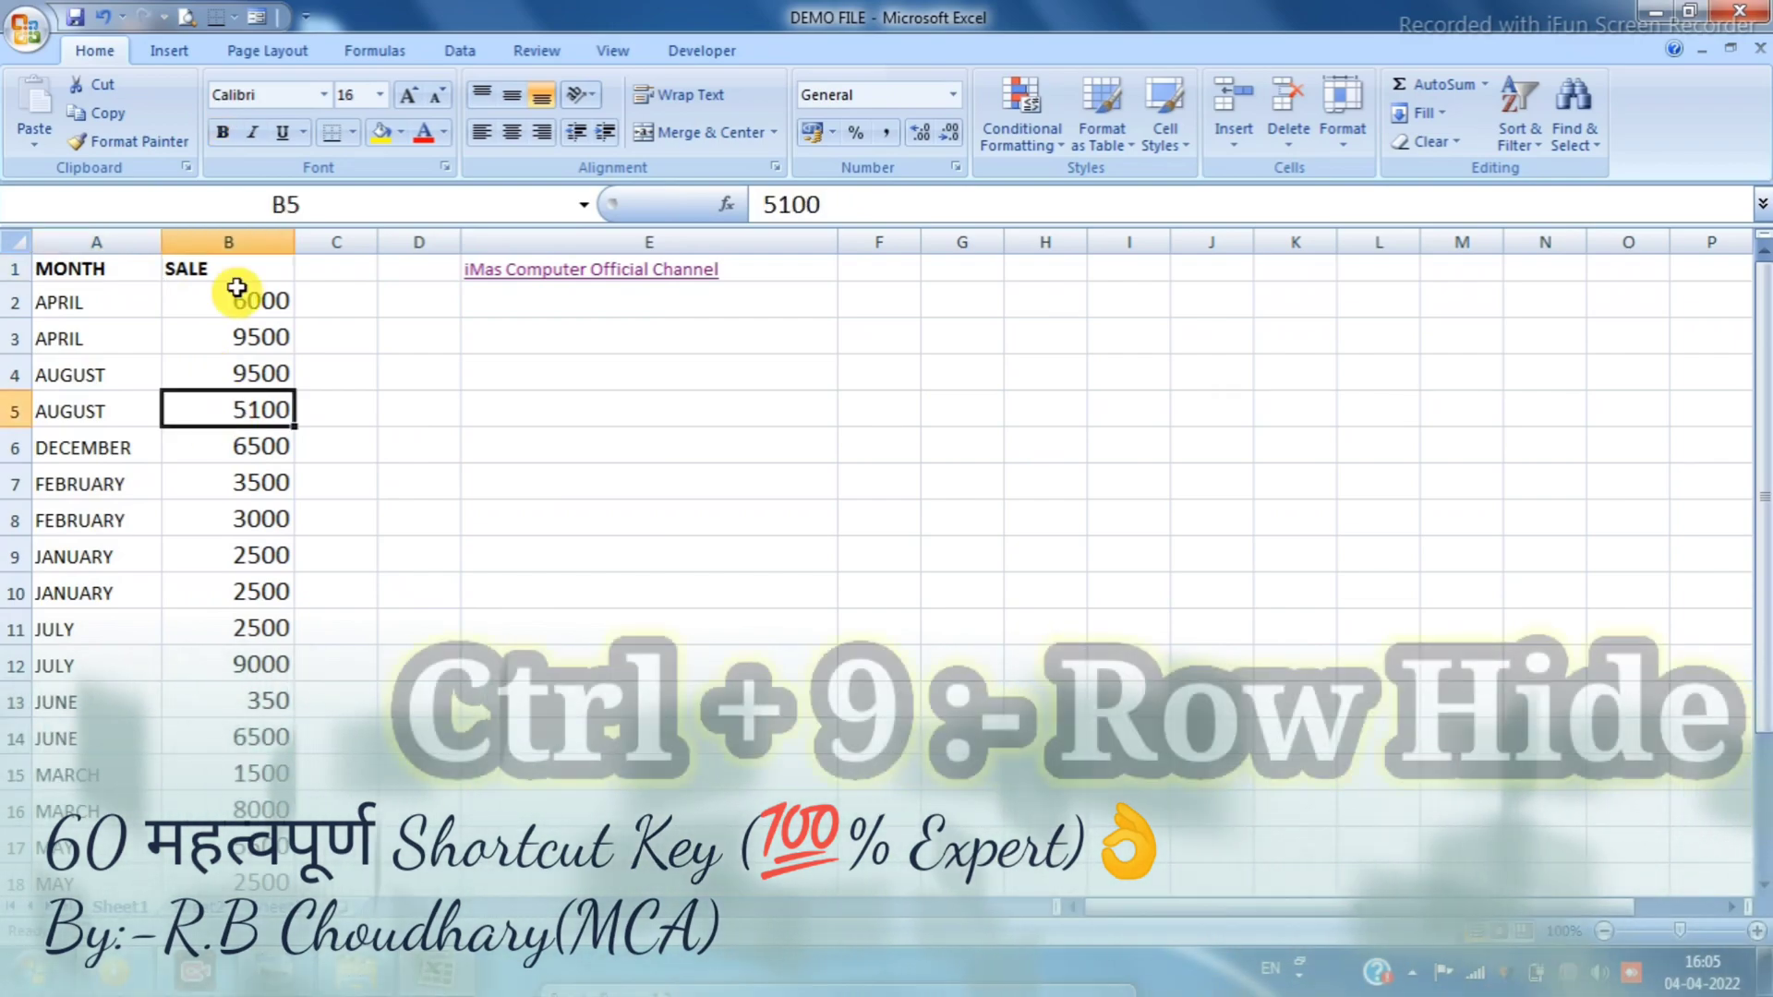
pyautogui.click(244, 267)
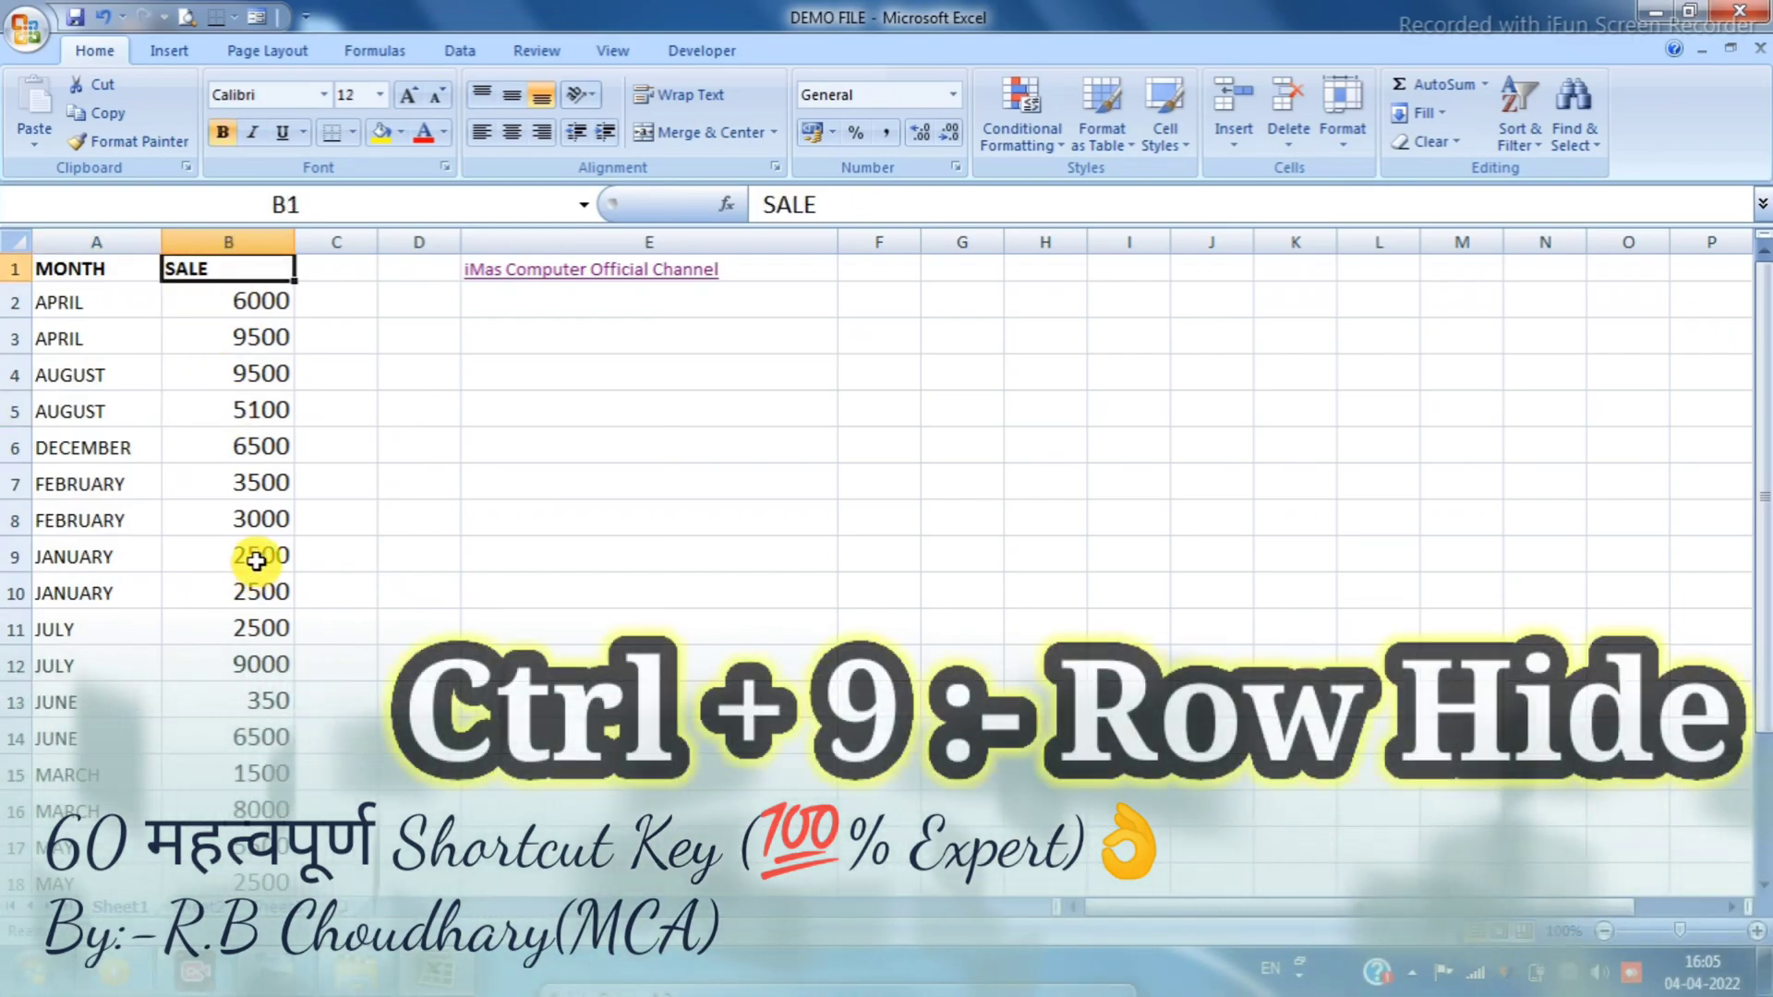
pyautogui.hotkey('ctrl', '9')
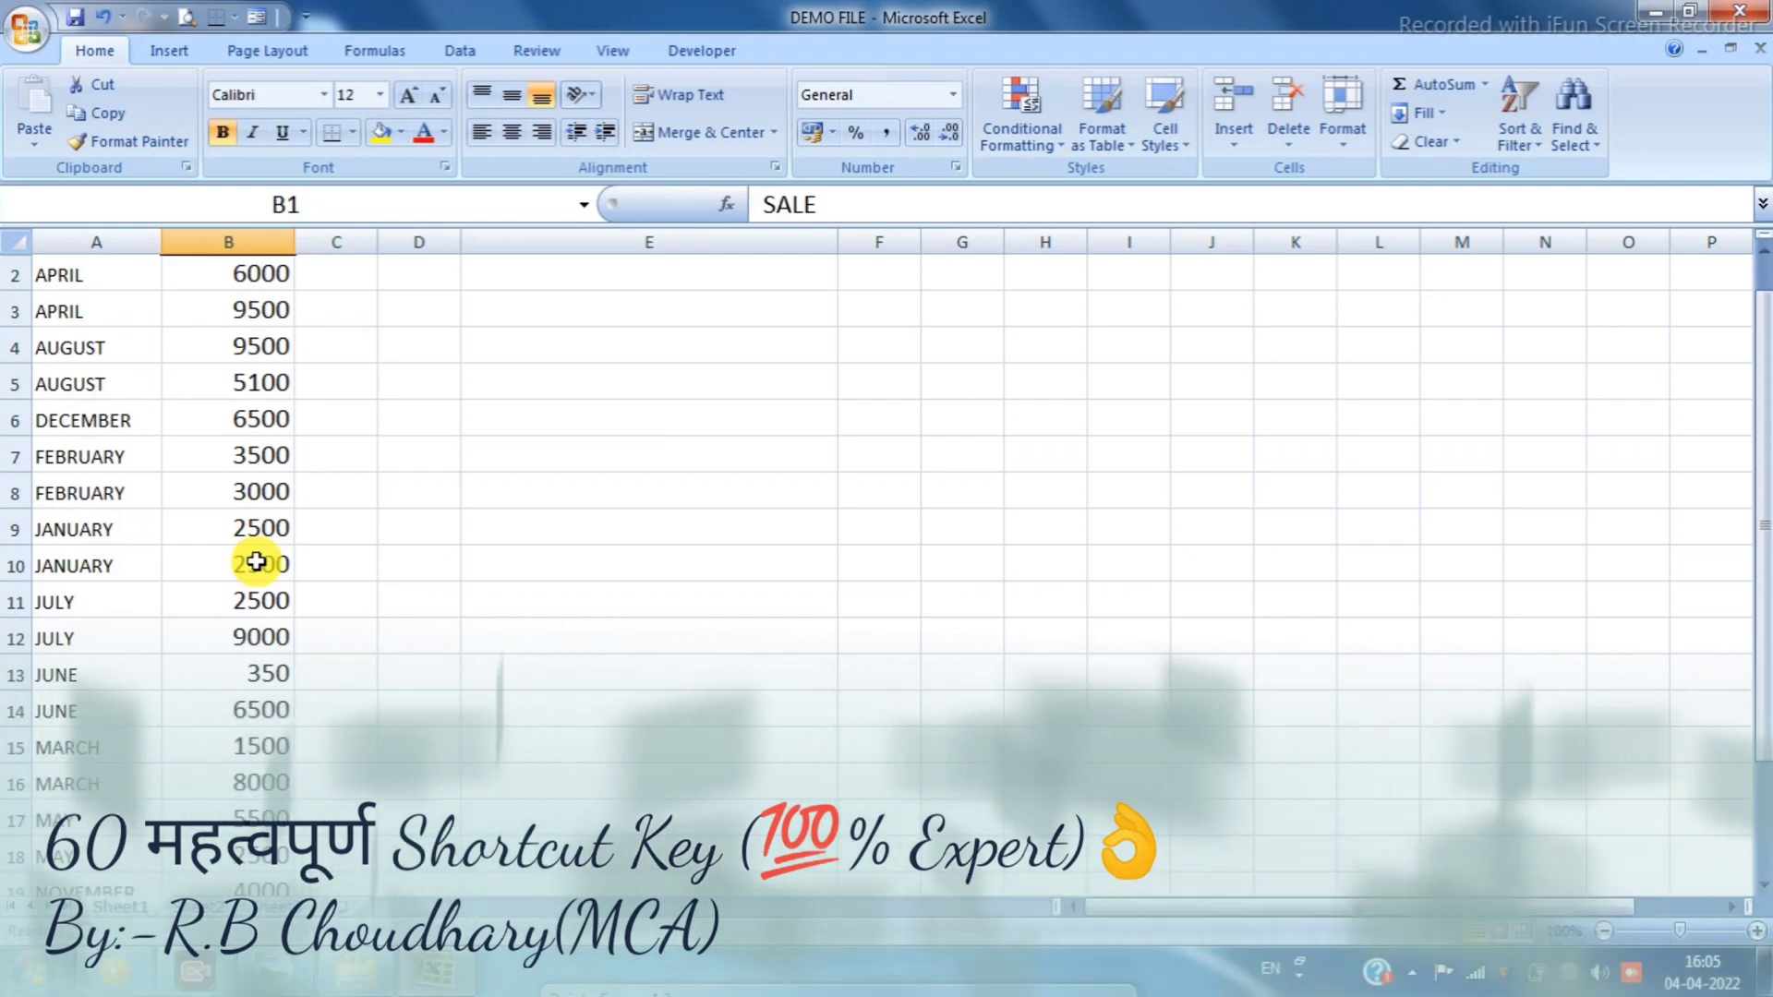
pyautogui.hotkey('ctrl', 'shift', '9')
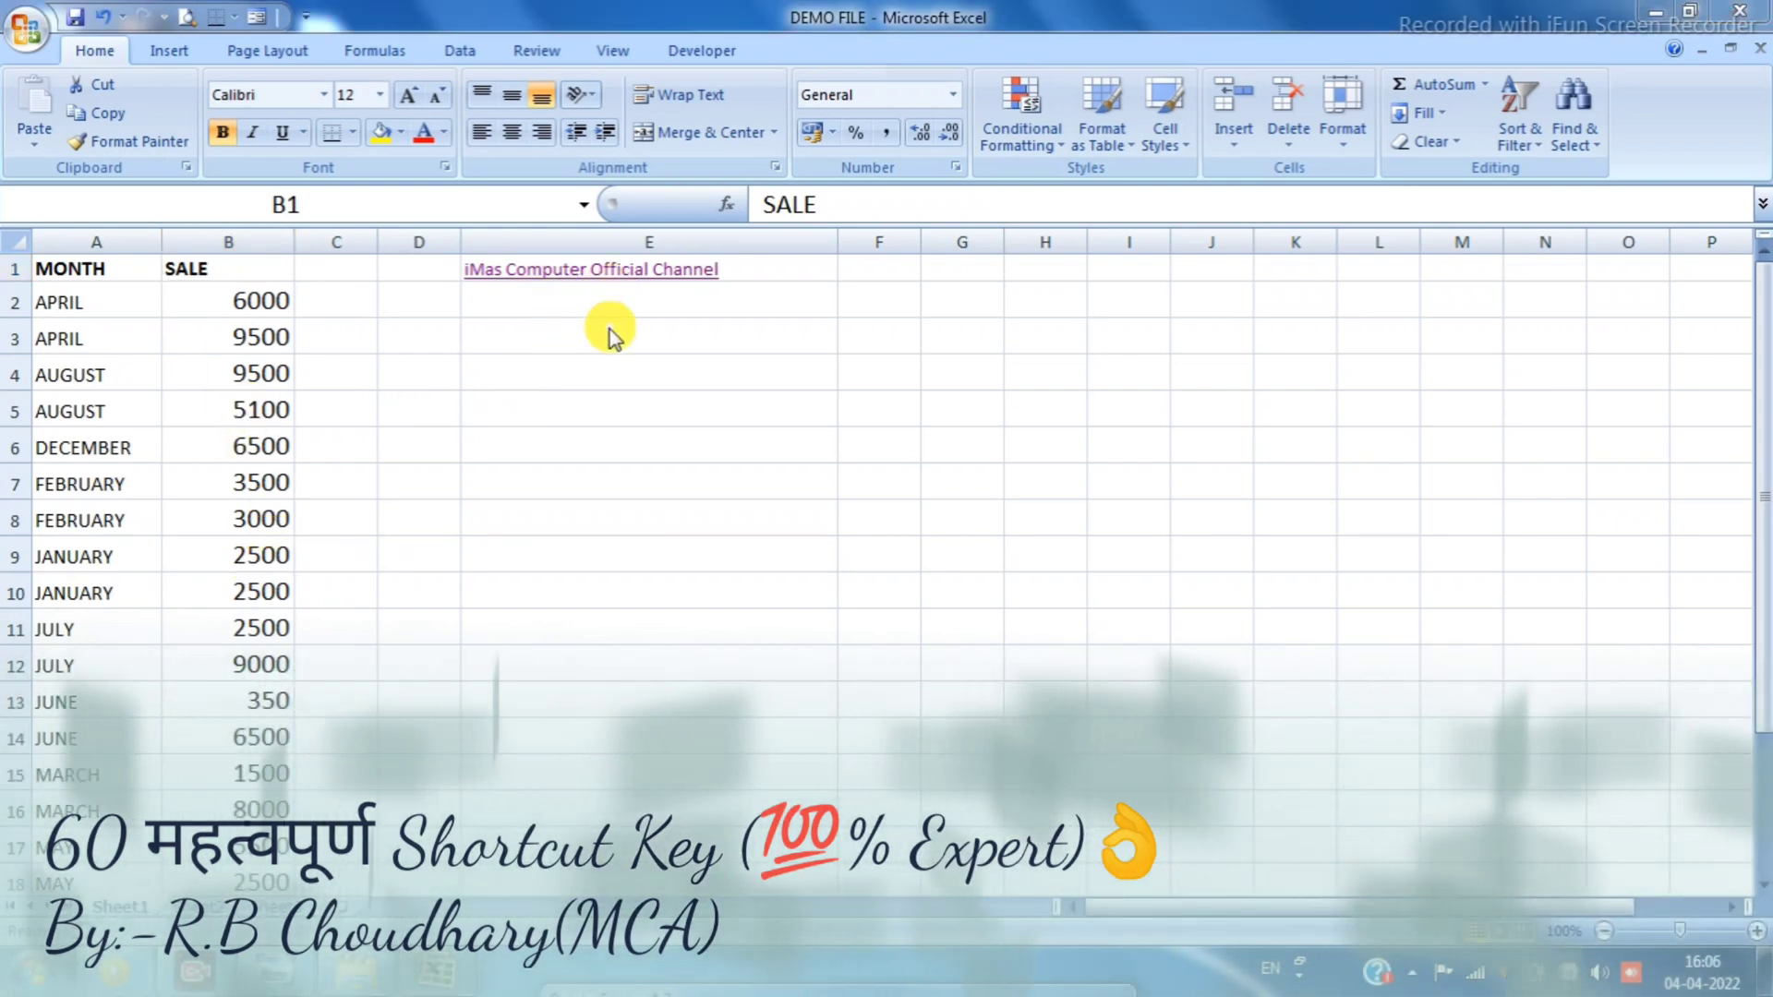
# Hide column E with the channel hyperlink, and unhide it by selecting the adjacent columns D and F
pyautogui.click(602, 328)
pyautogui.click(607, 340)
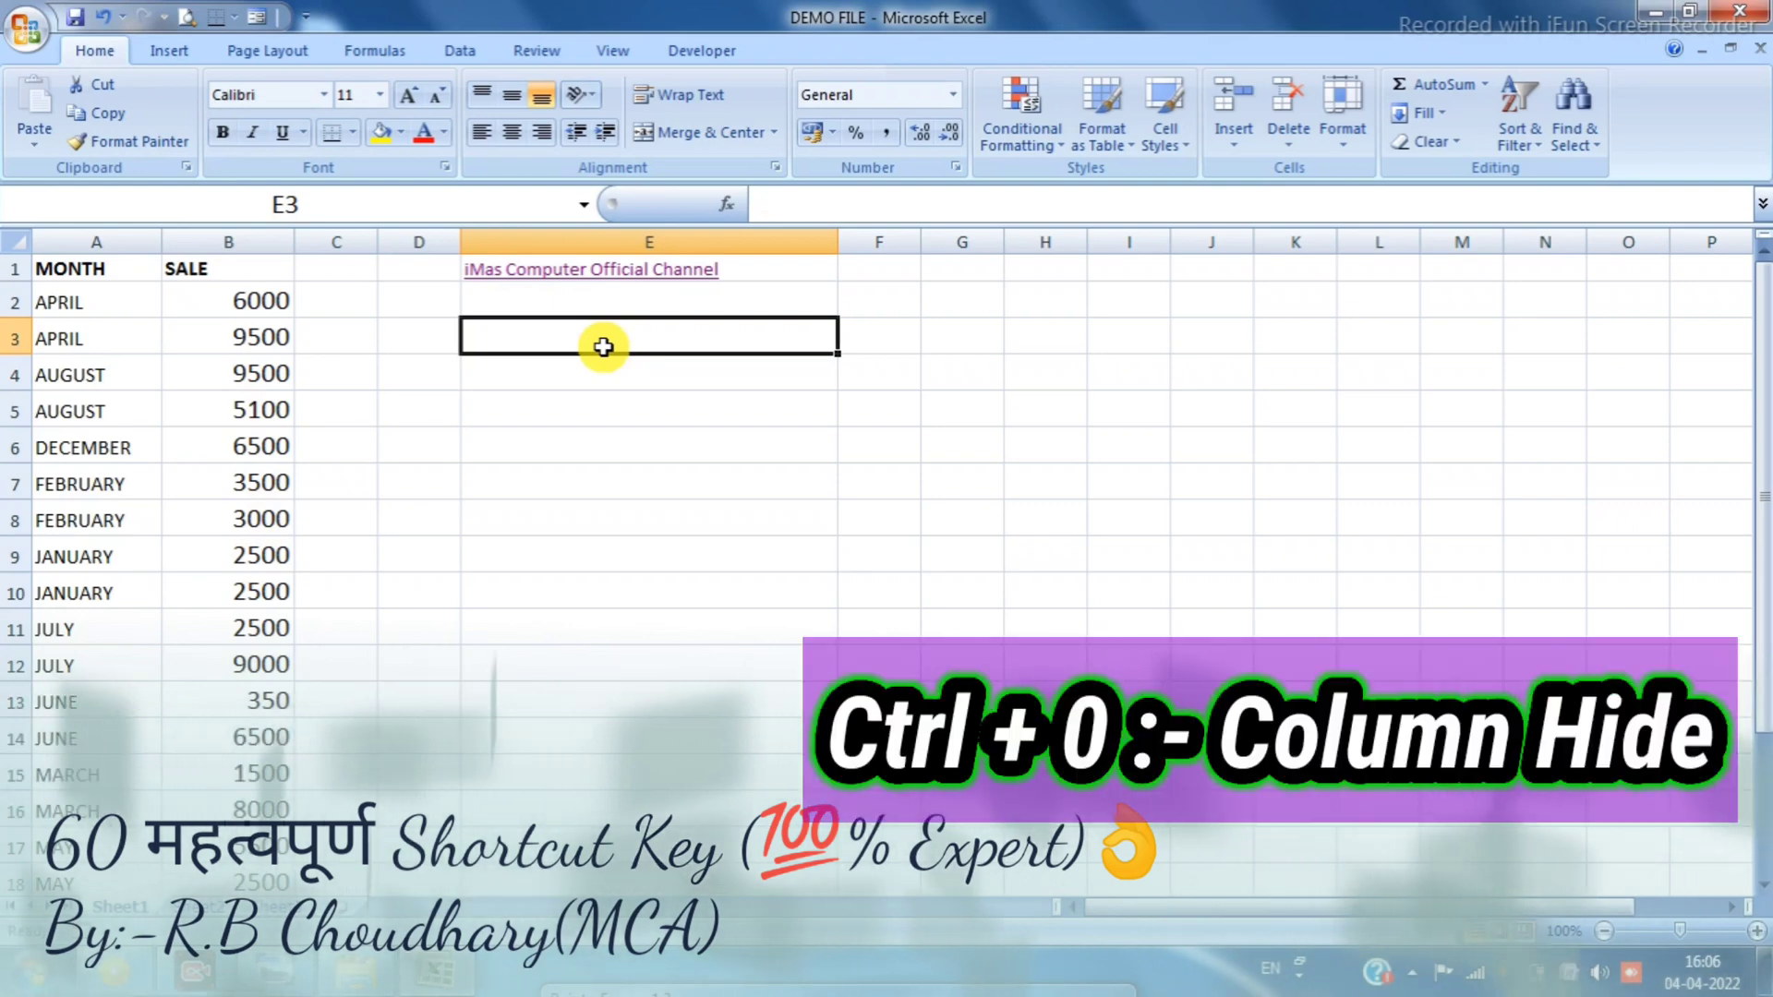
pyautogui.hotkey('ctrl', '0')
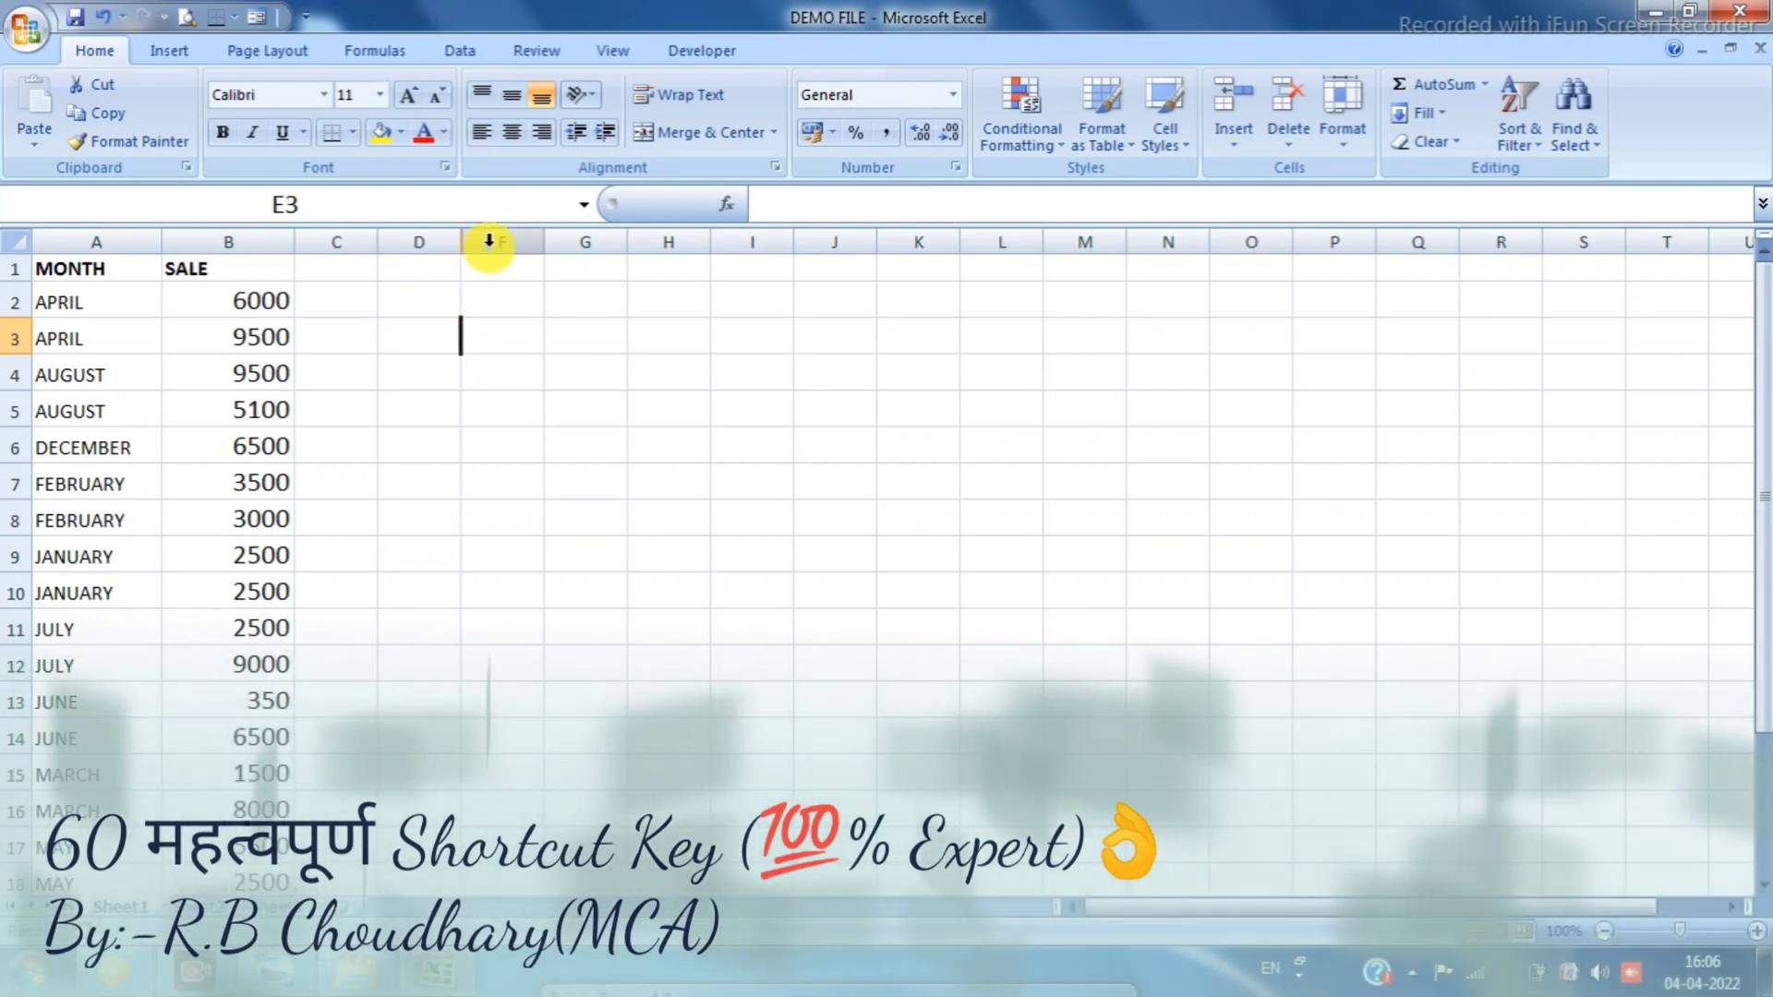
pyautogui.moveTo(434, 242); pyautogui.dragTo(505, 240)
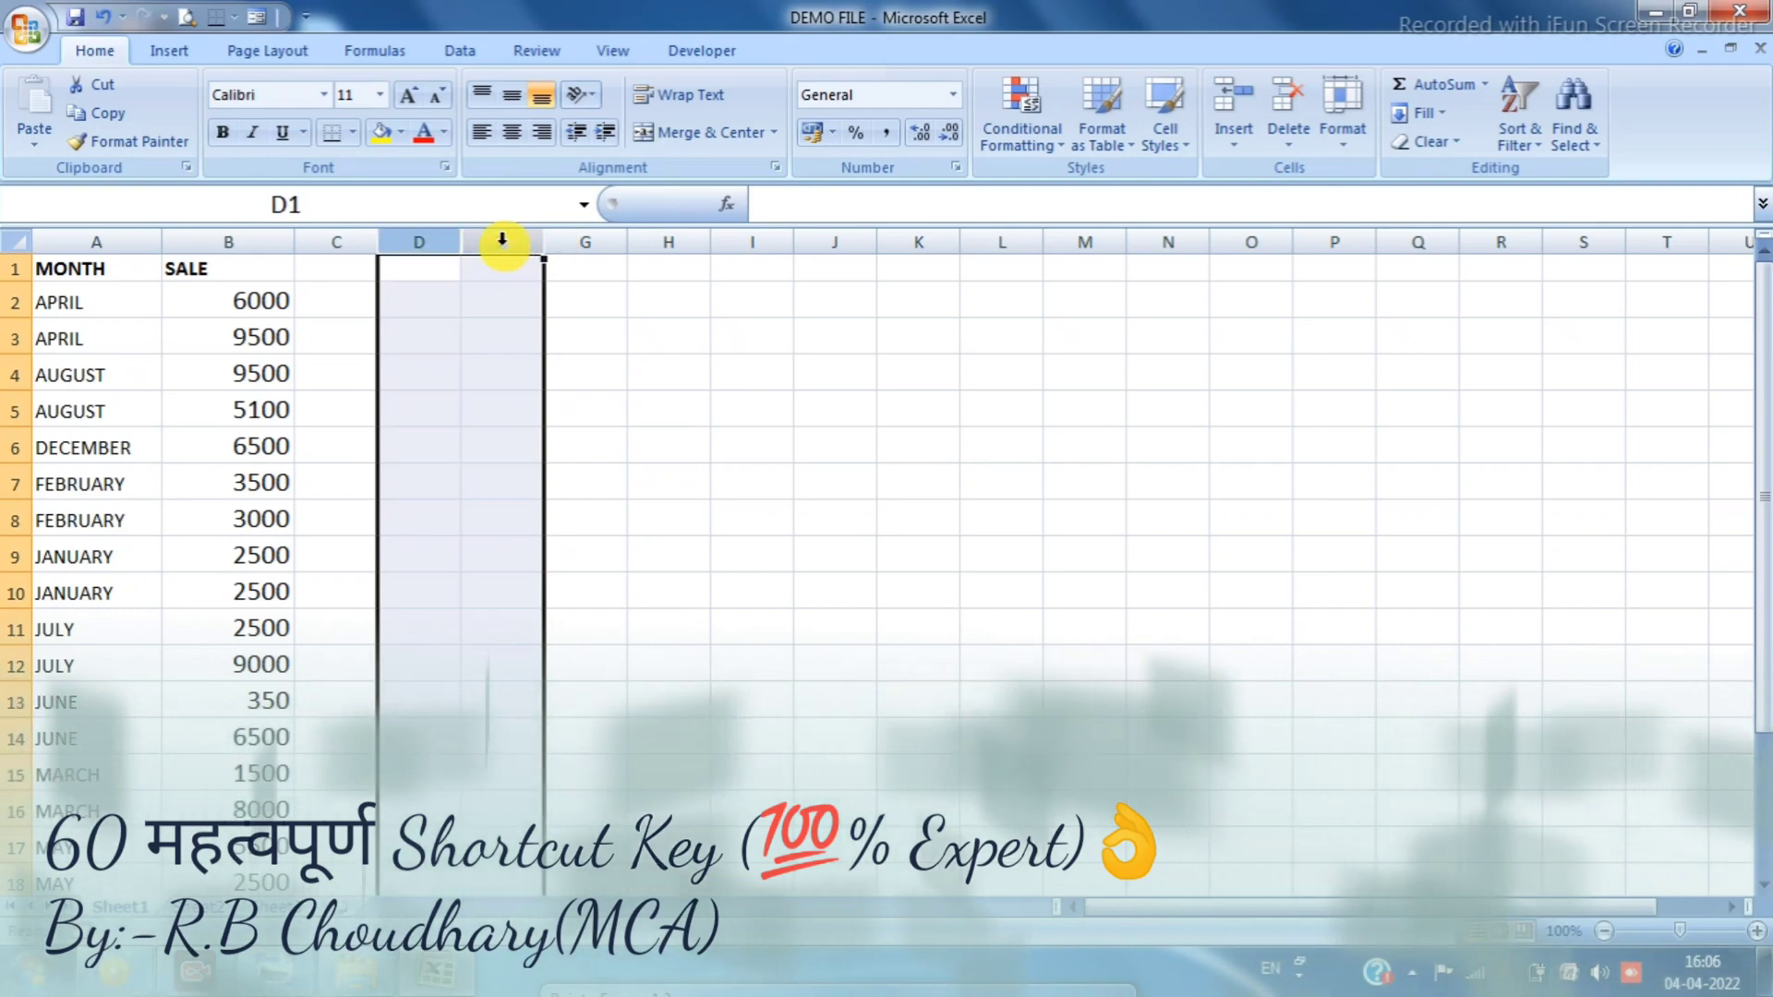
pyautogui.rightClick(501, 243)
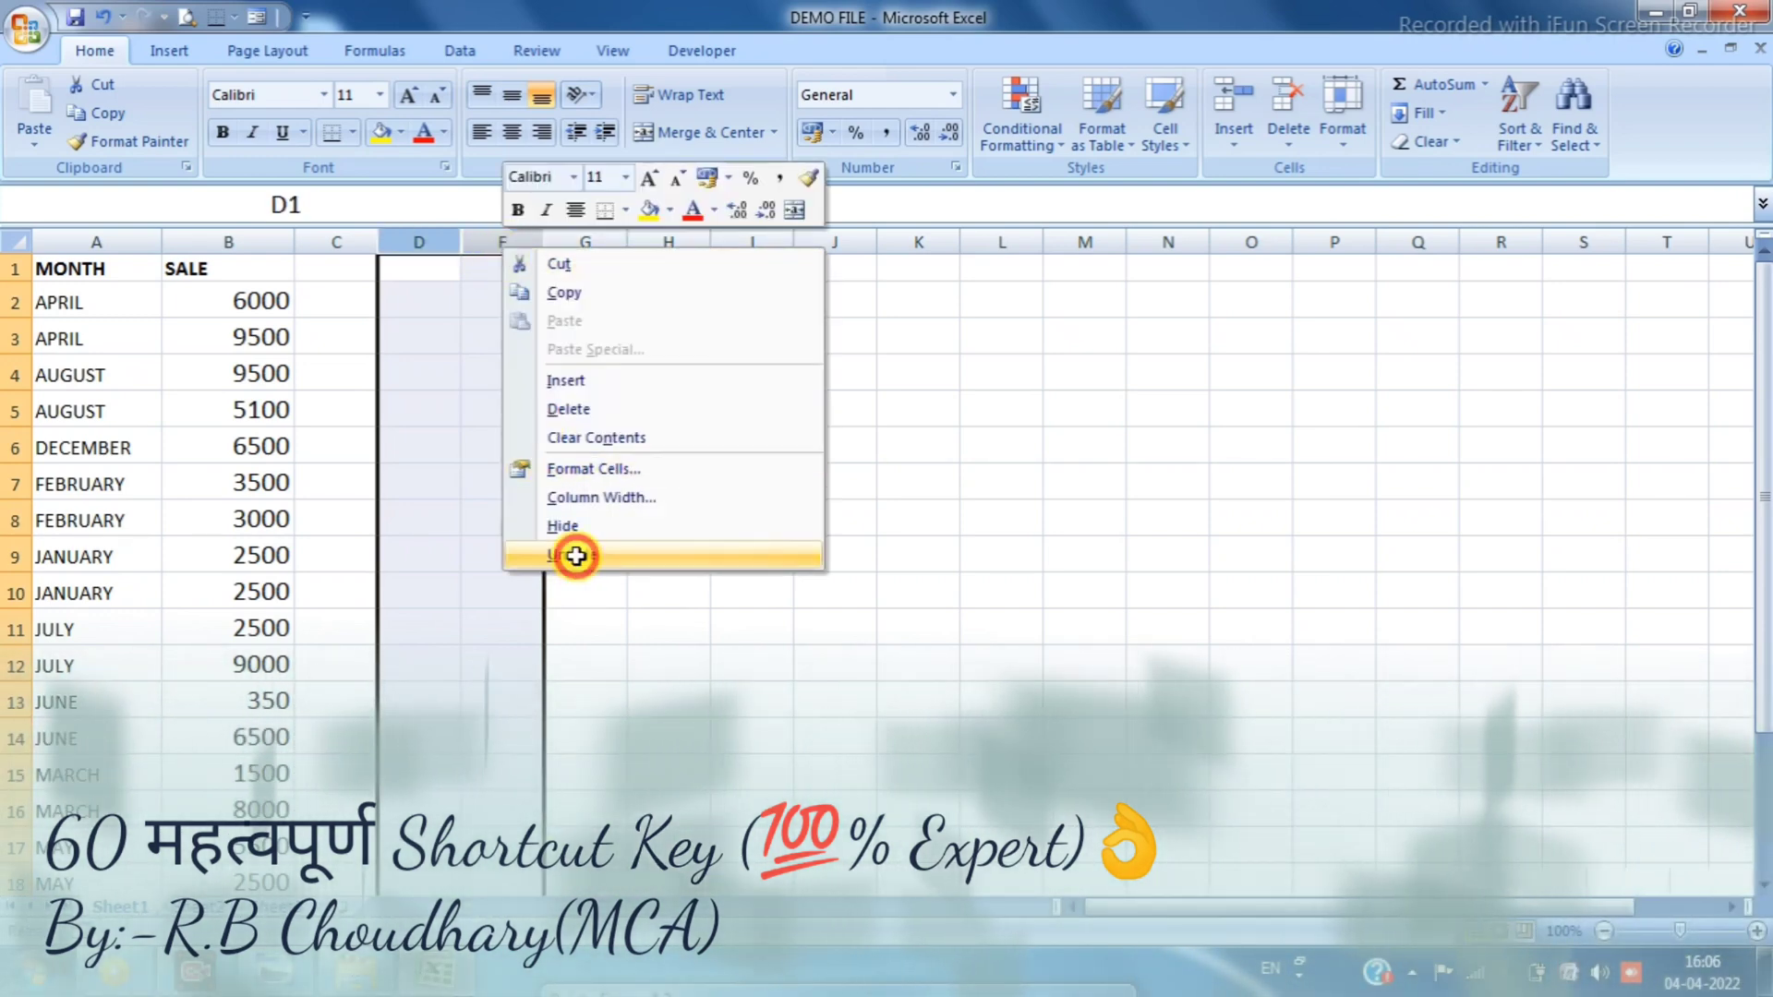
pyautogui.click(576, 556)
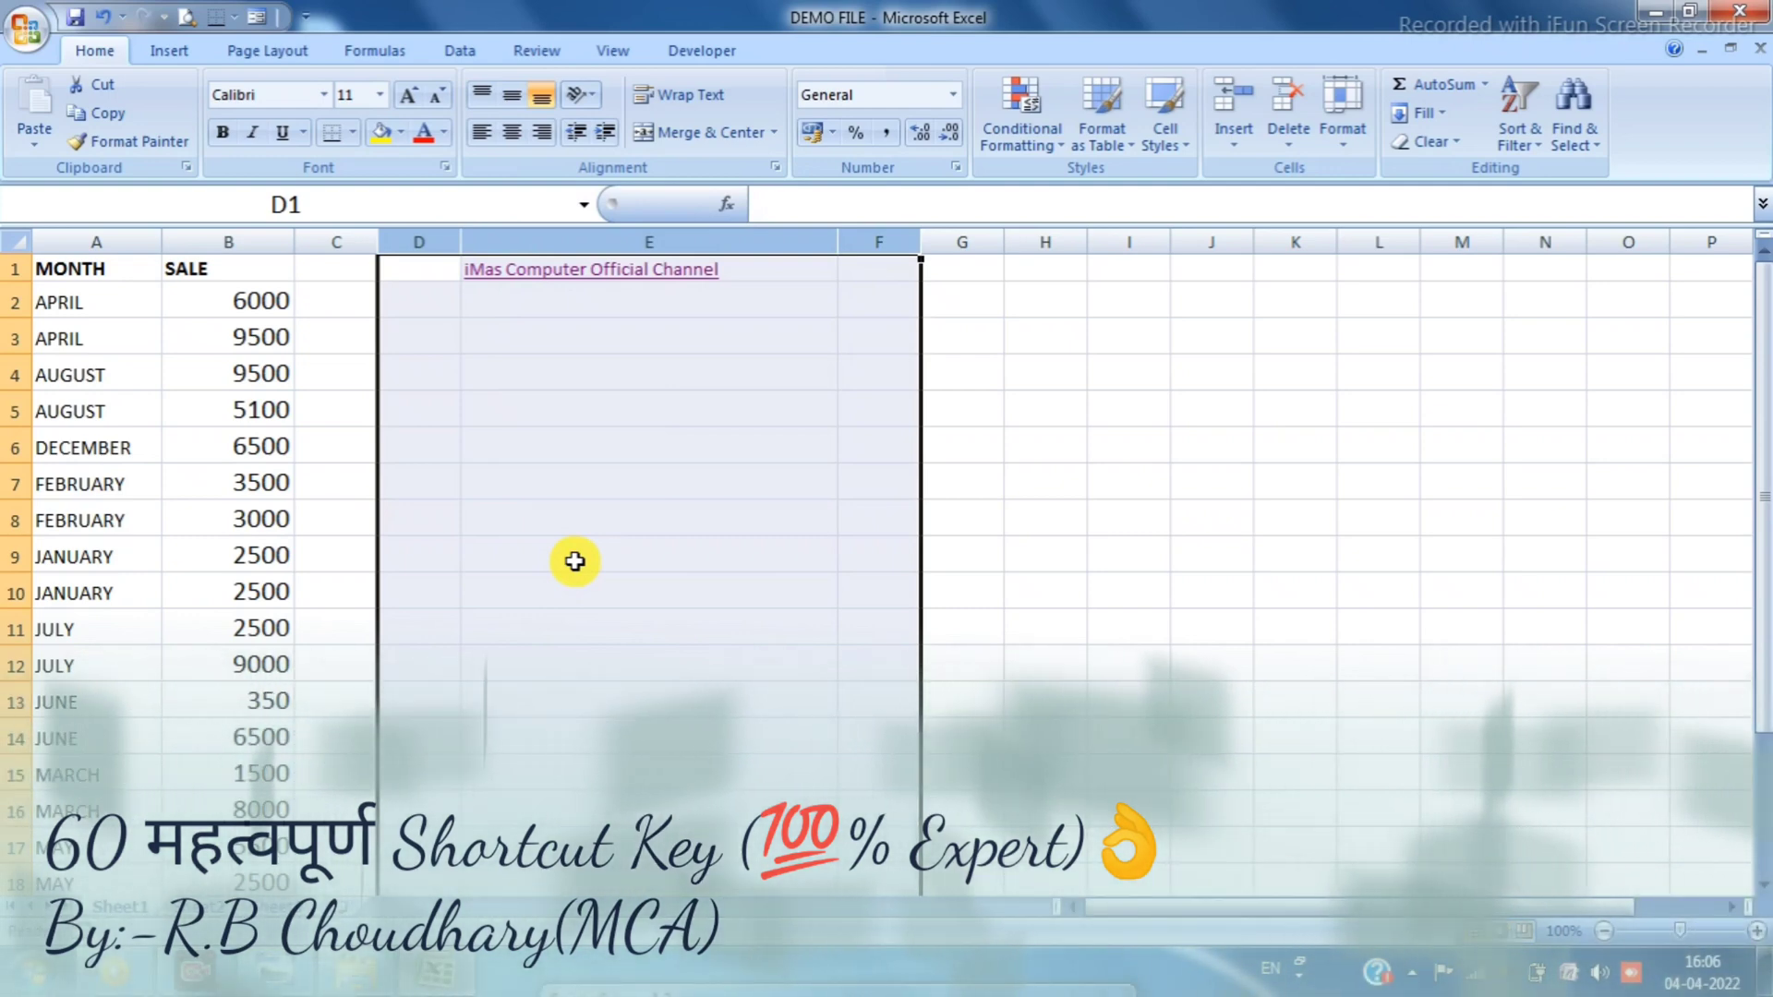
pyautogui.click(572, 519)
pyautogui.hotkey('ctrl', 'shift', '5')
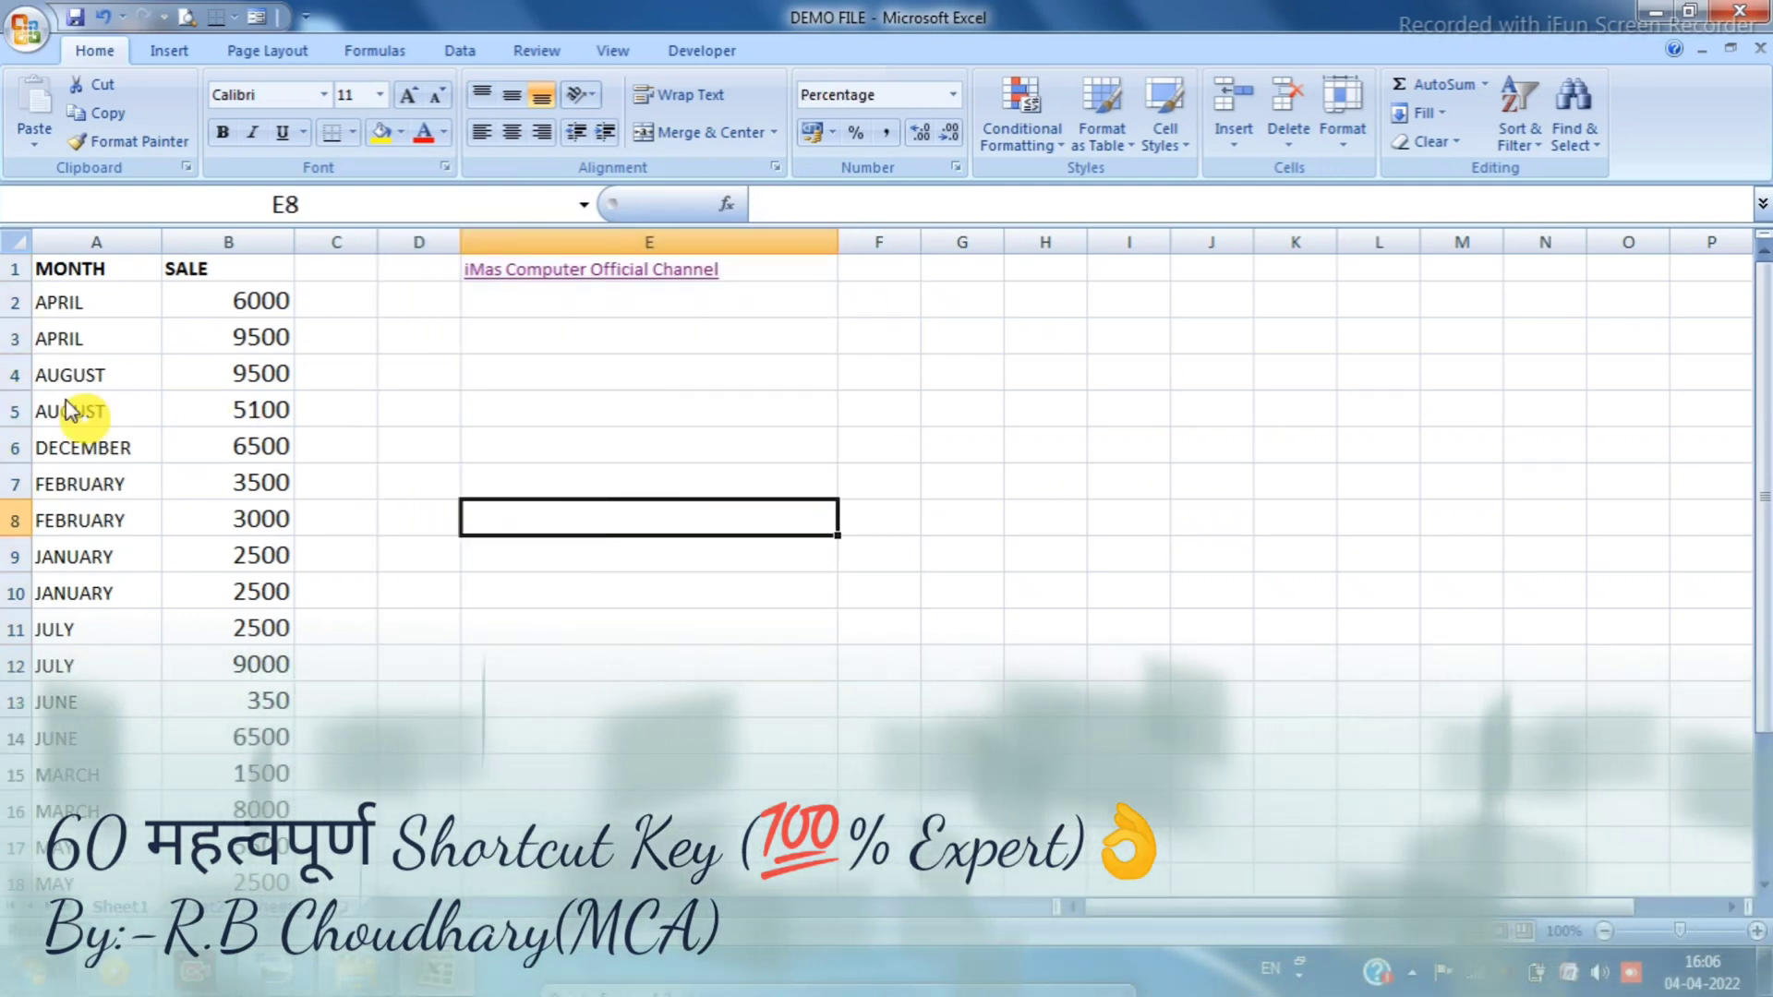
# Cut the MONTH header from A1, paste it into E8, and undo the move
pyautogui.click(69, 274)
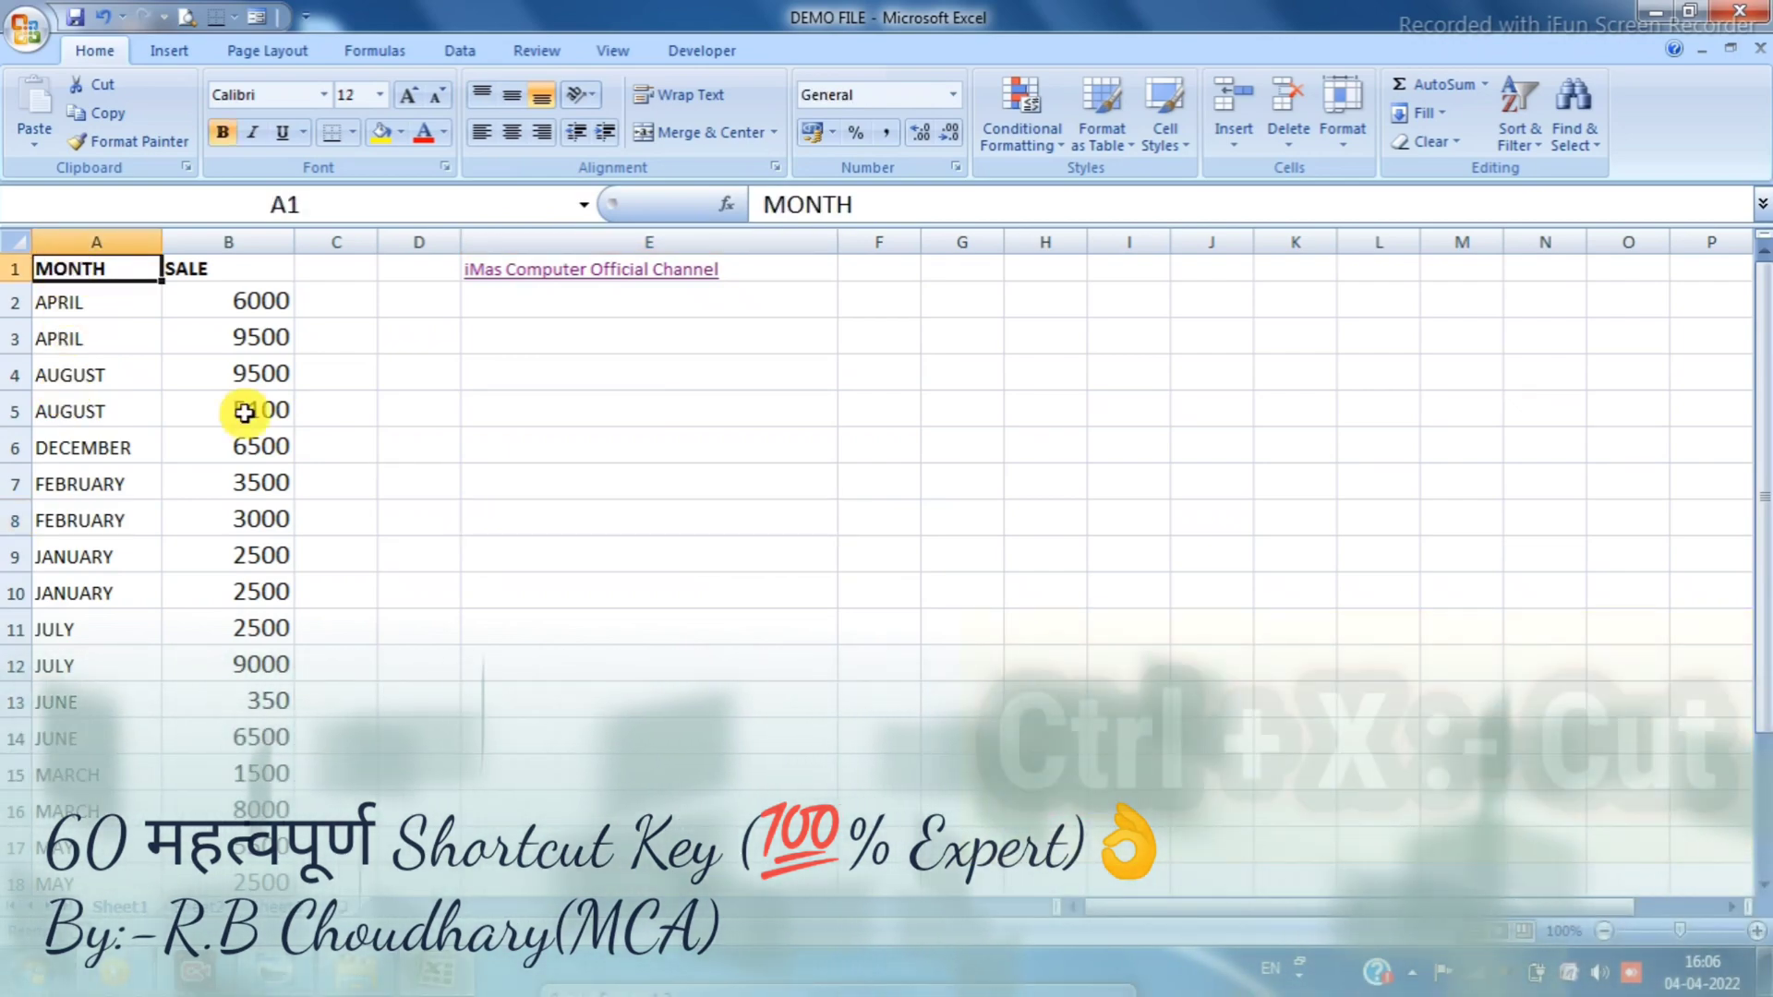
pyautogui.hotkey('ctrl', 'x')
pyautogui.click(475, 526)
pyautogui.hotkey('ctrl', 'v')
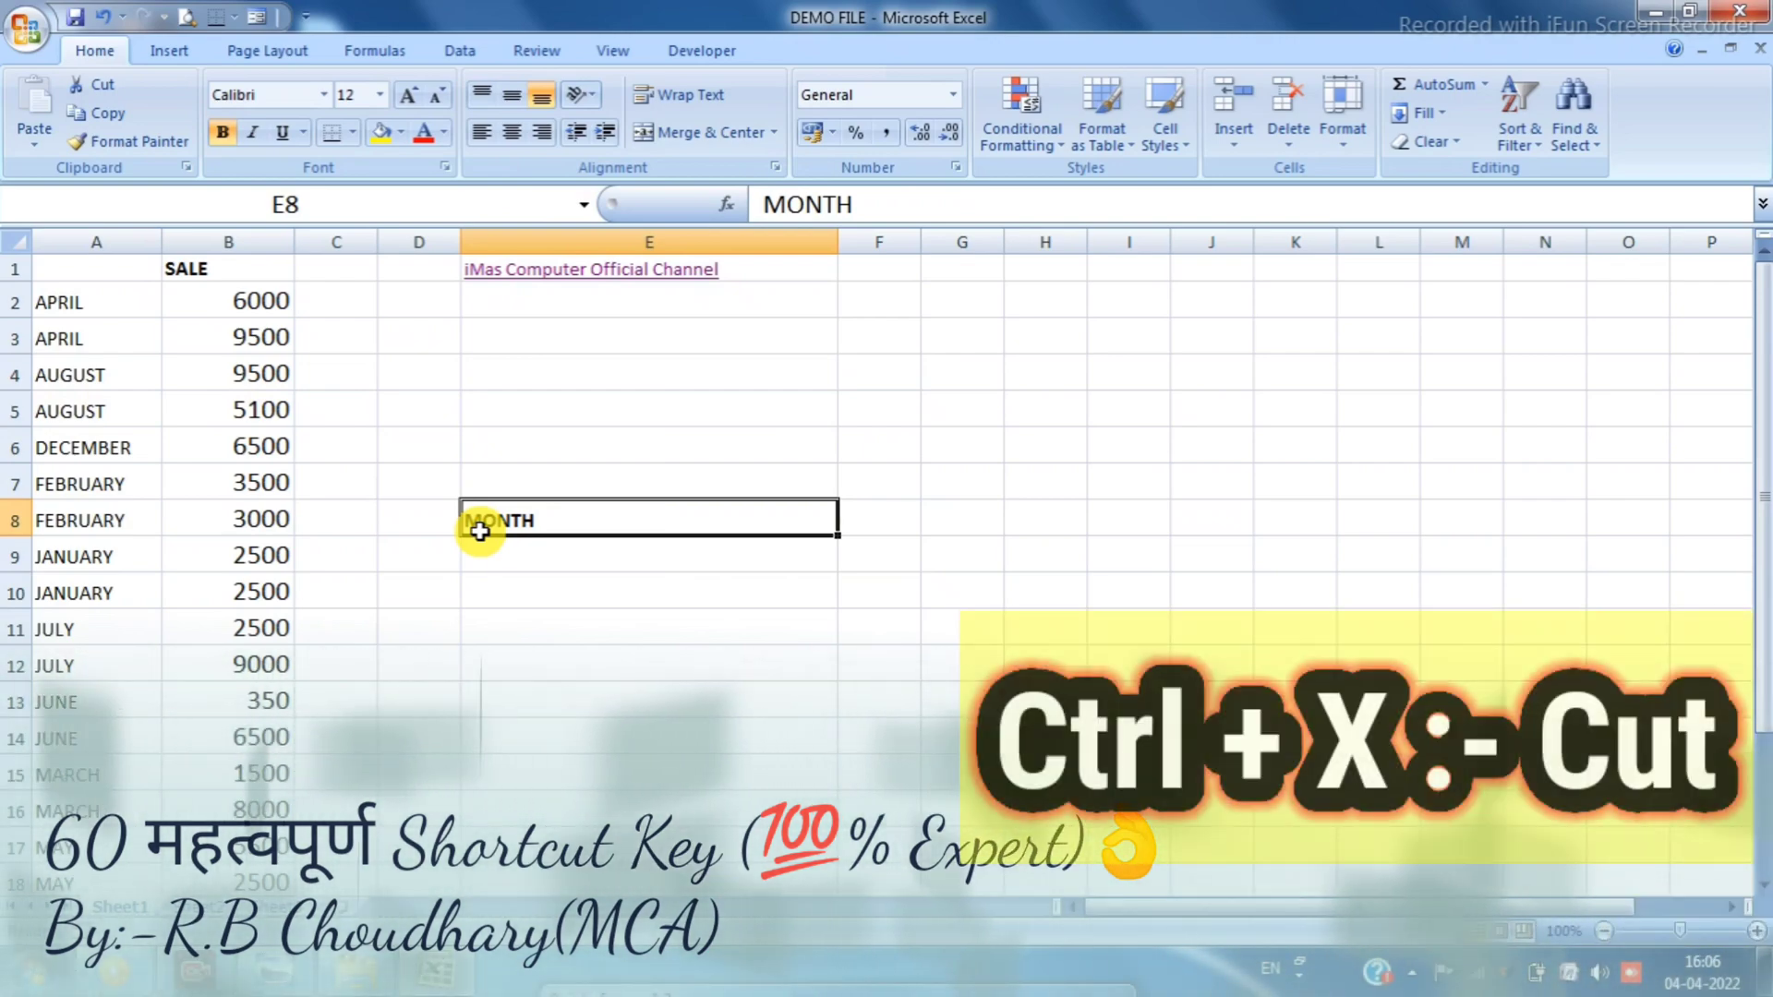
pyautogui.hotkey('ctrl', 'z')
pyautogui.doubleClick(438, 482)
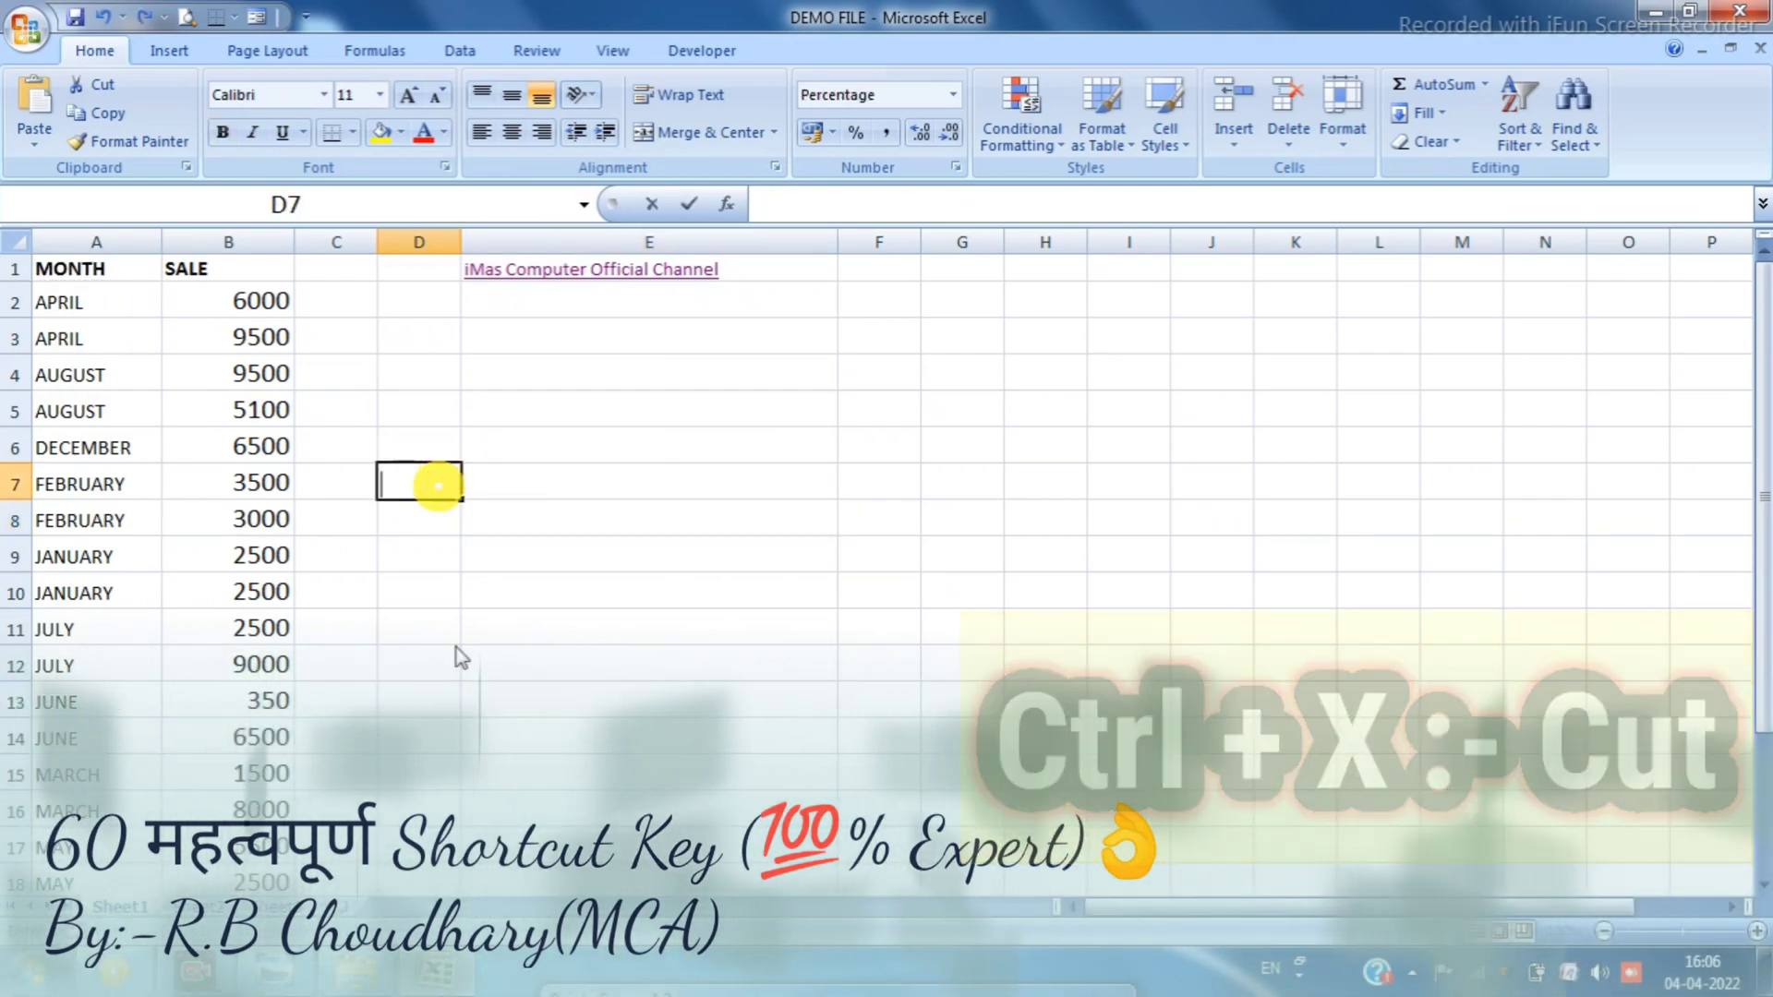
pyautogui.click(459, 655)
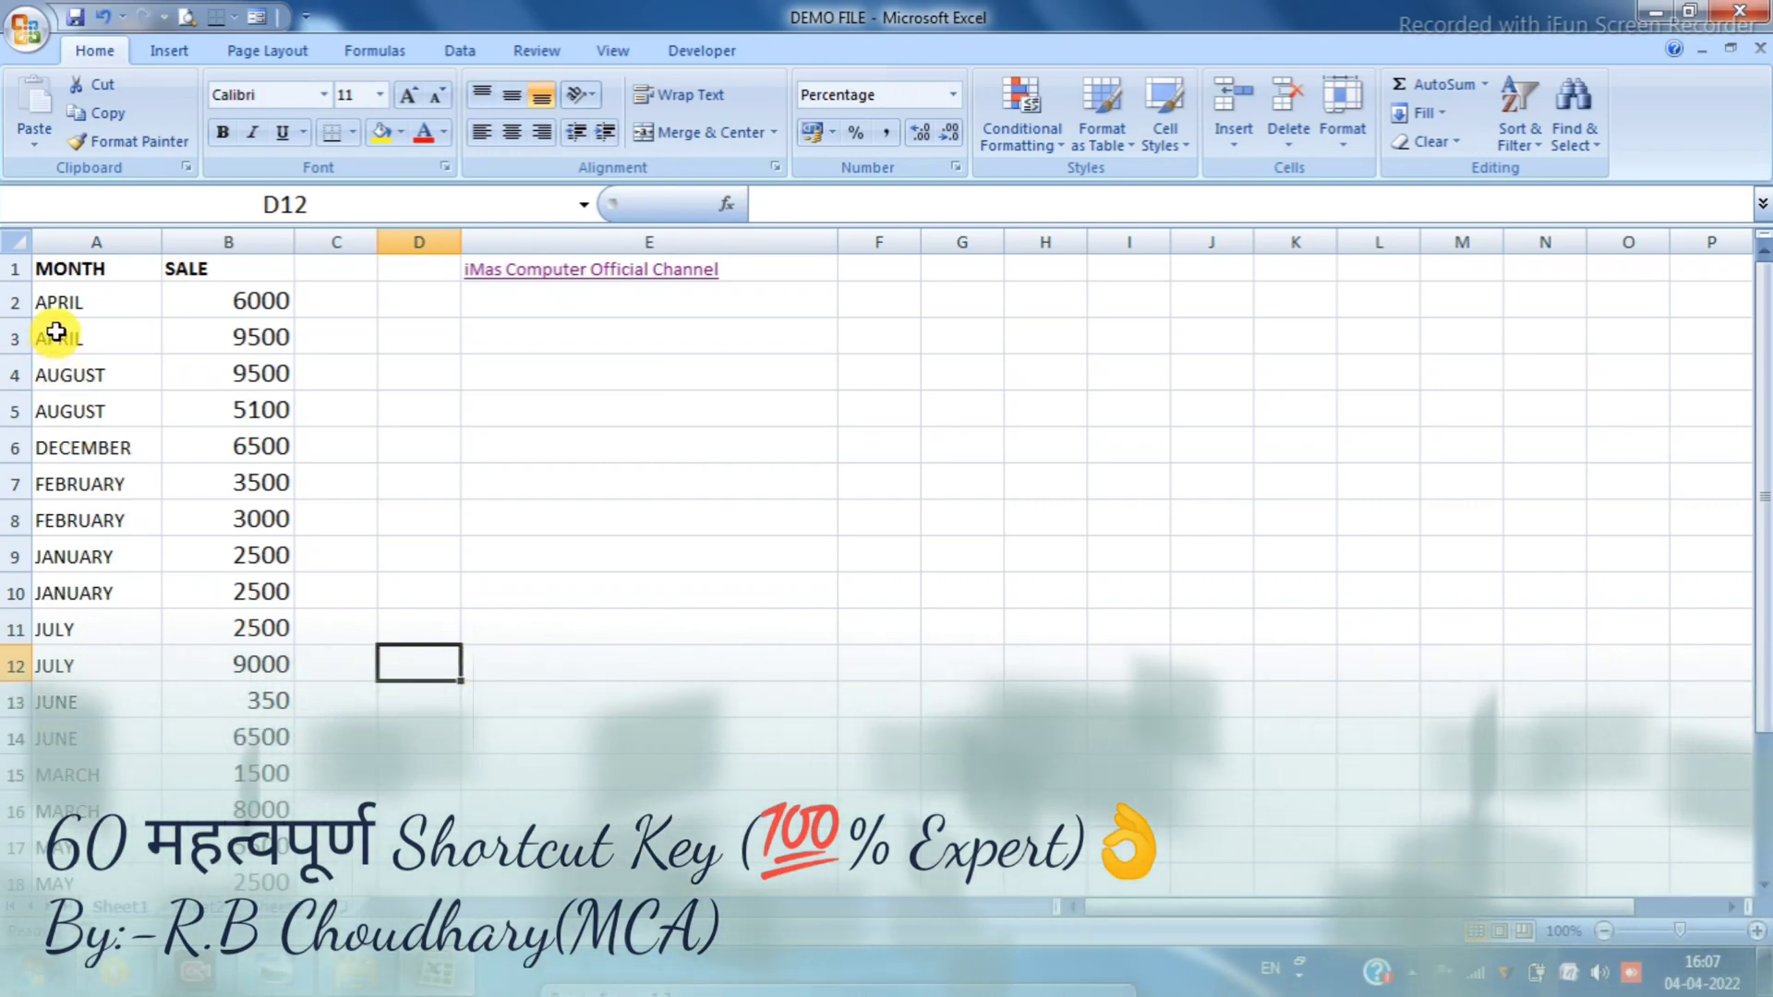
# Apply all borders to the range A3:B18 and remove them again
pyautogui.moveTo(55, 339); pyautogui.dragTo(222, 882)
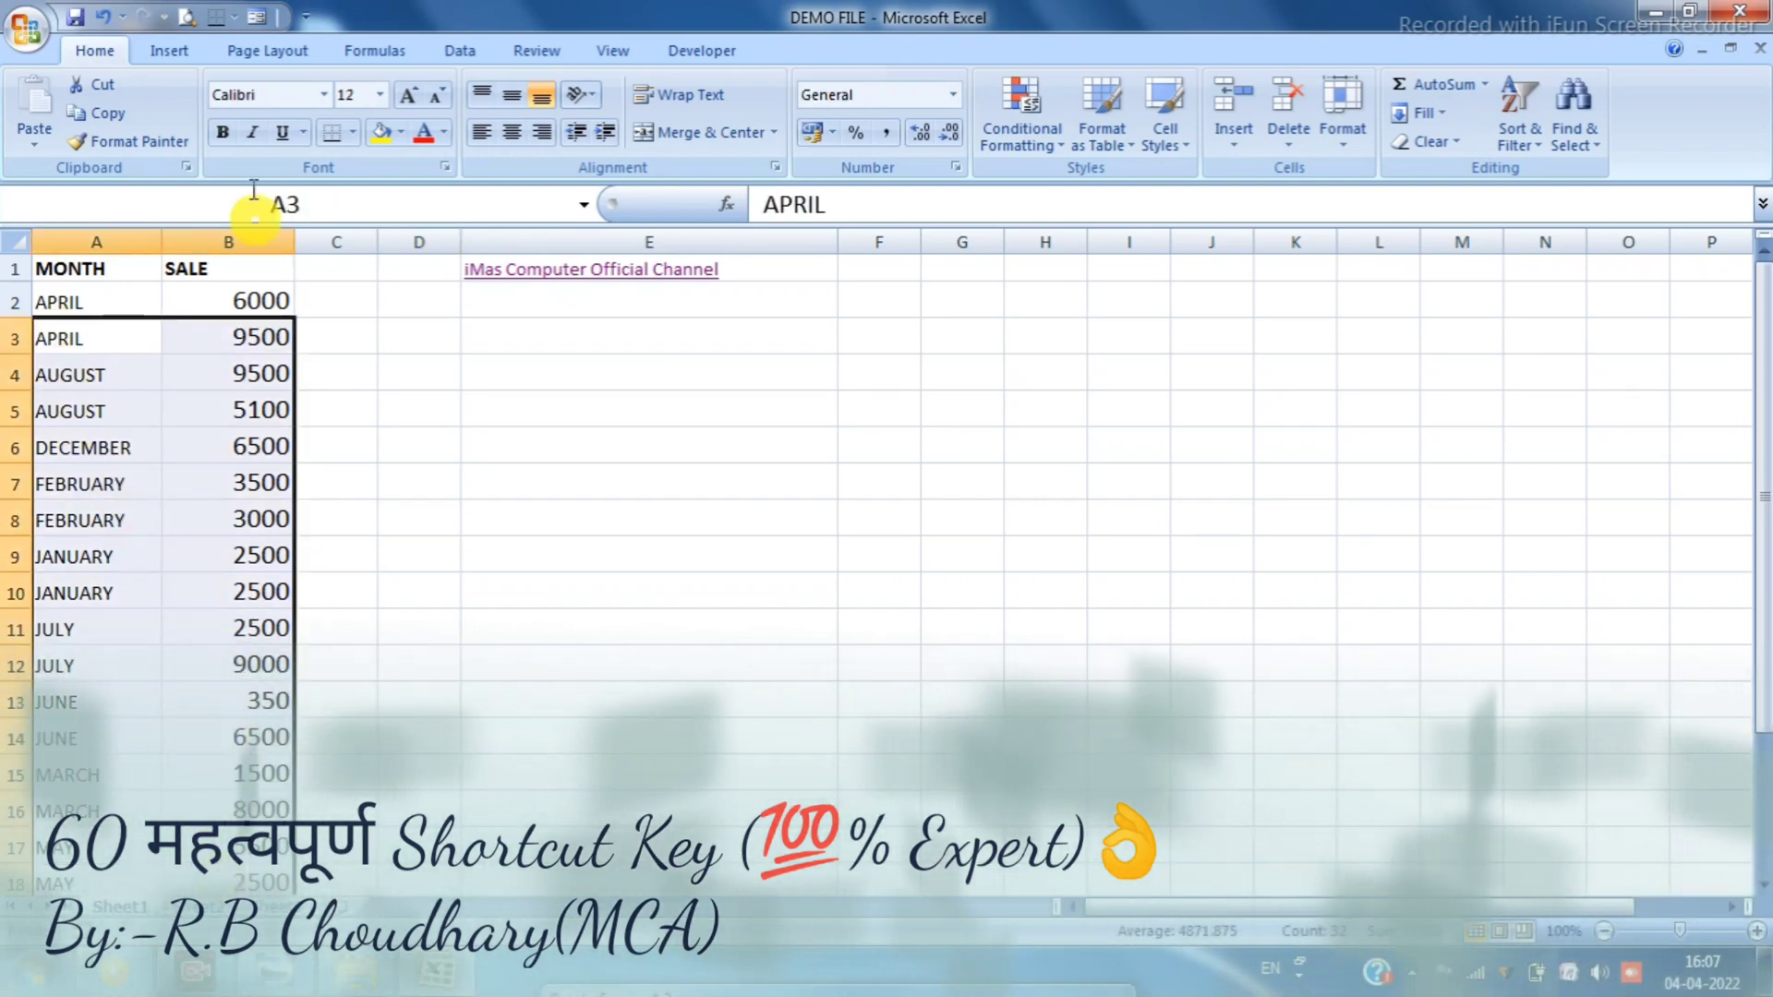
pyautogui.click(354, 134)
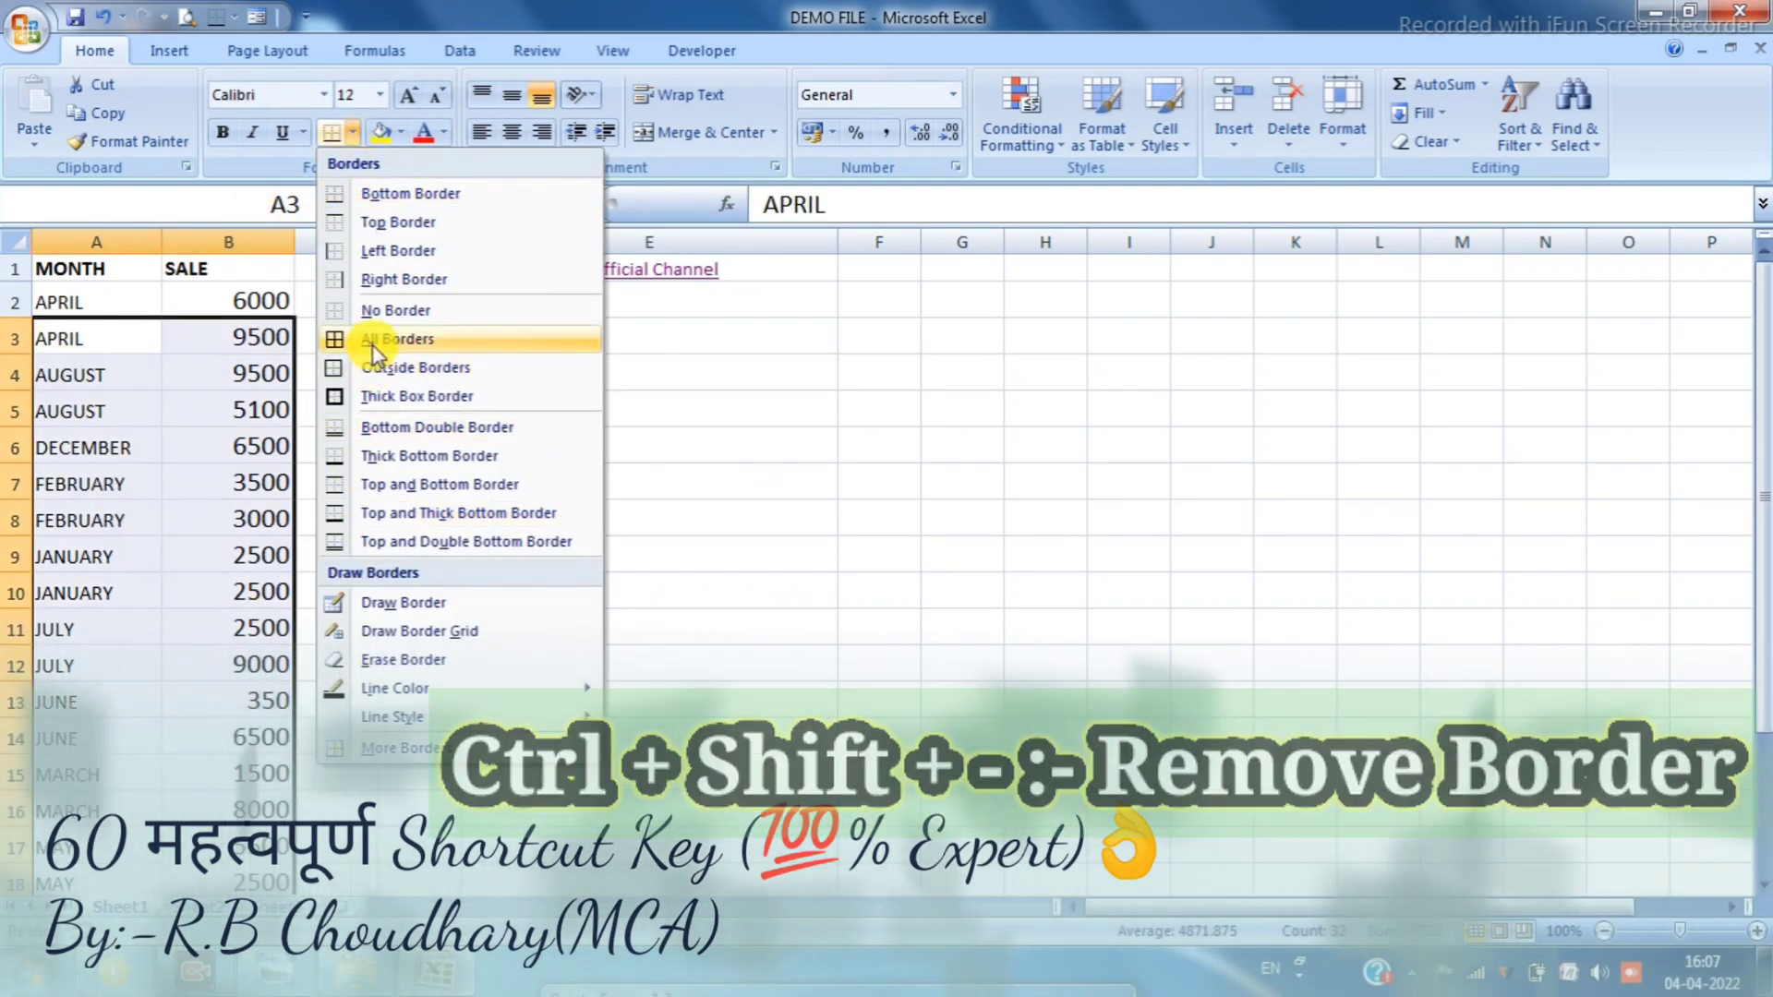
pyautogui.click(373, 346)
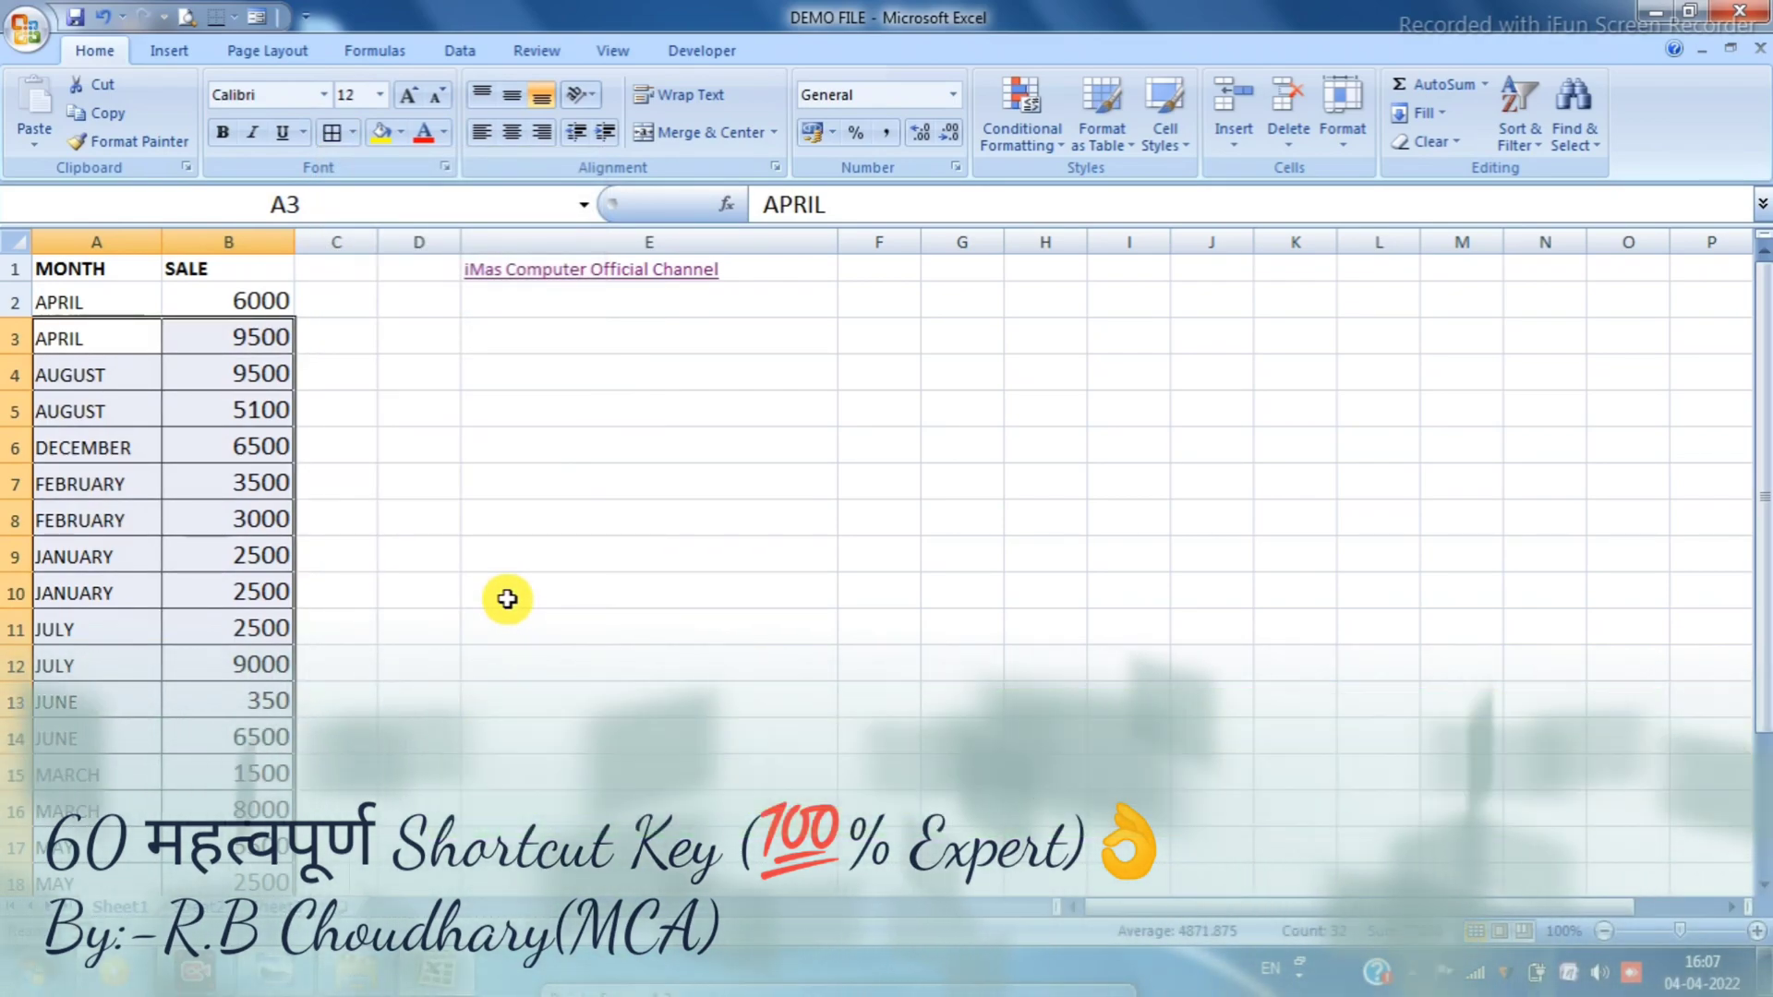
pyautogui.hotkey('ctrl', 'shift', '-')
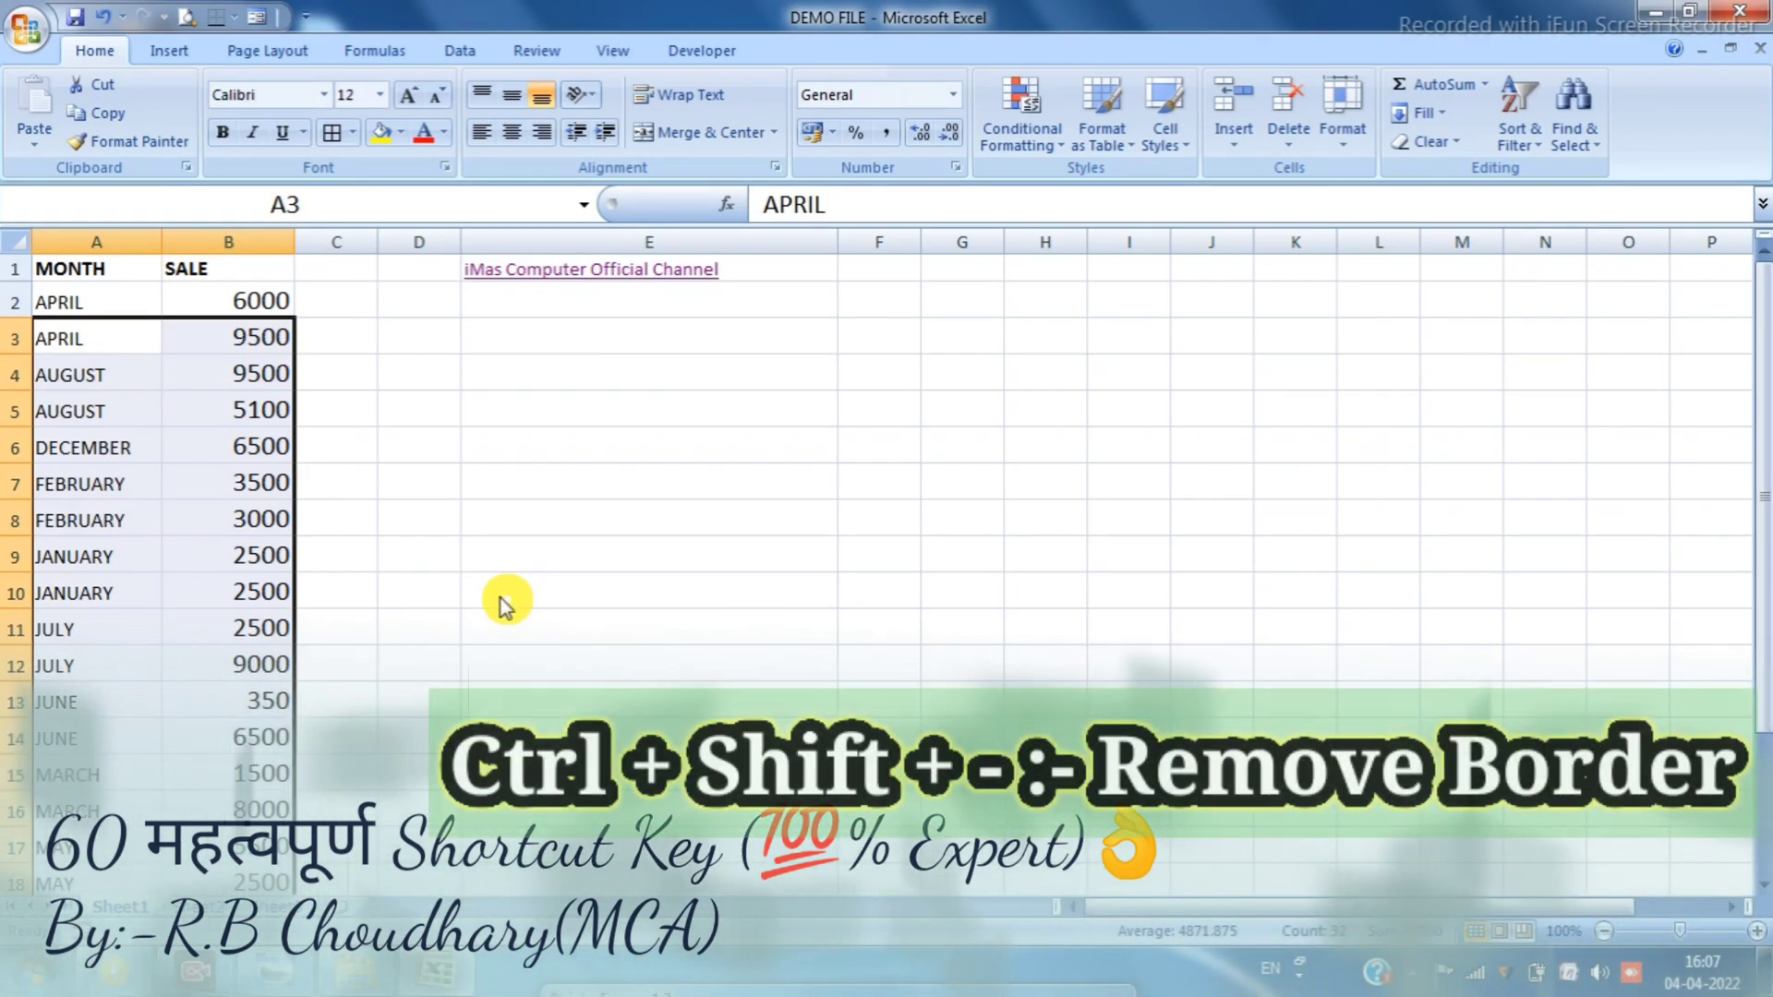
pyautogui.click(535, 514)
# Apply all borders to the header row A1:E1 and check the result in print preview
pyautogui.click(111, 272)
pyautogui.moveTo(110, 272); pyautogui.dragTo(653, 277)
pyautogui.click(333, 134)
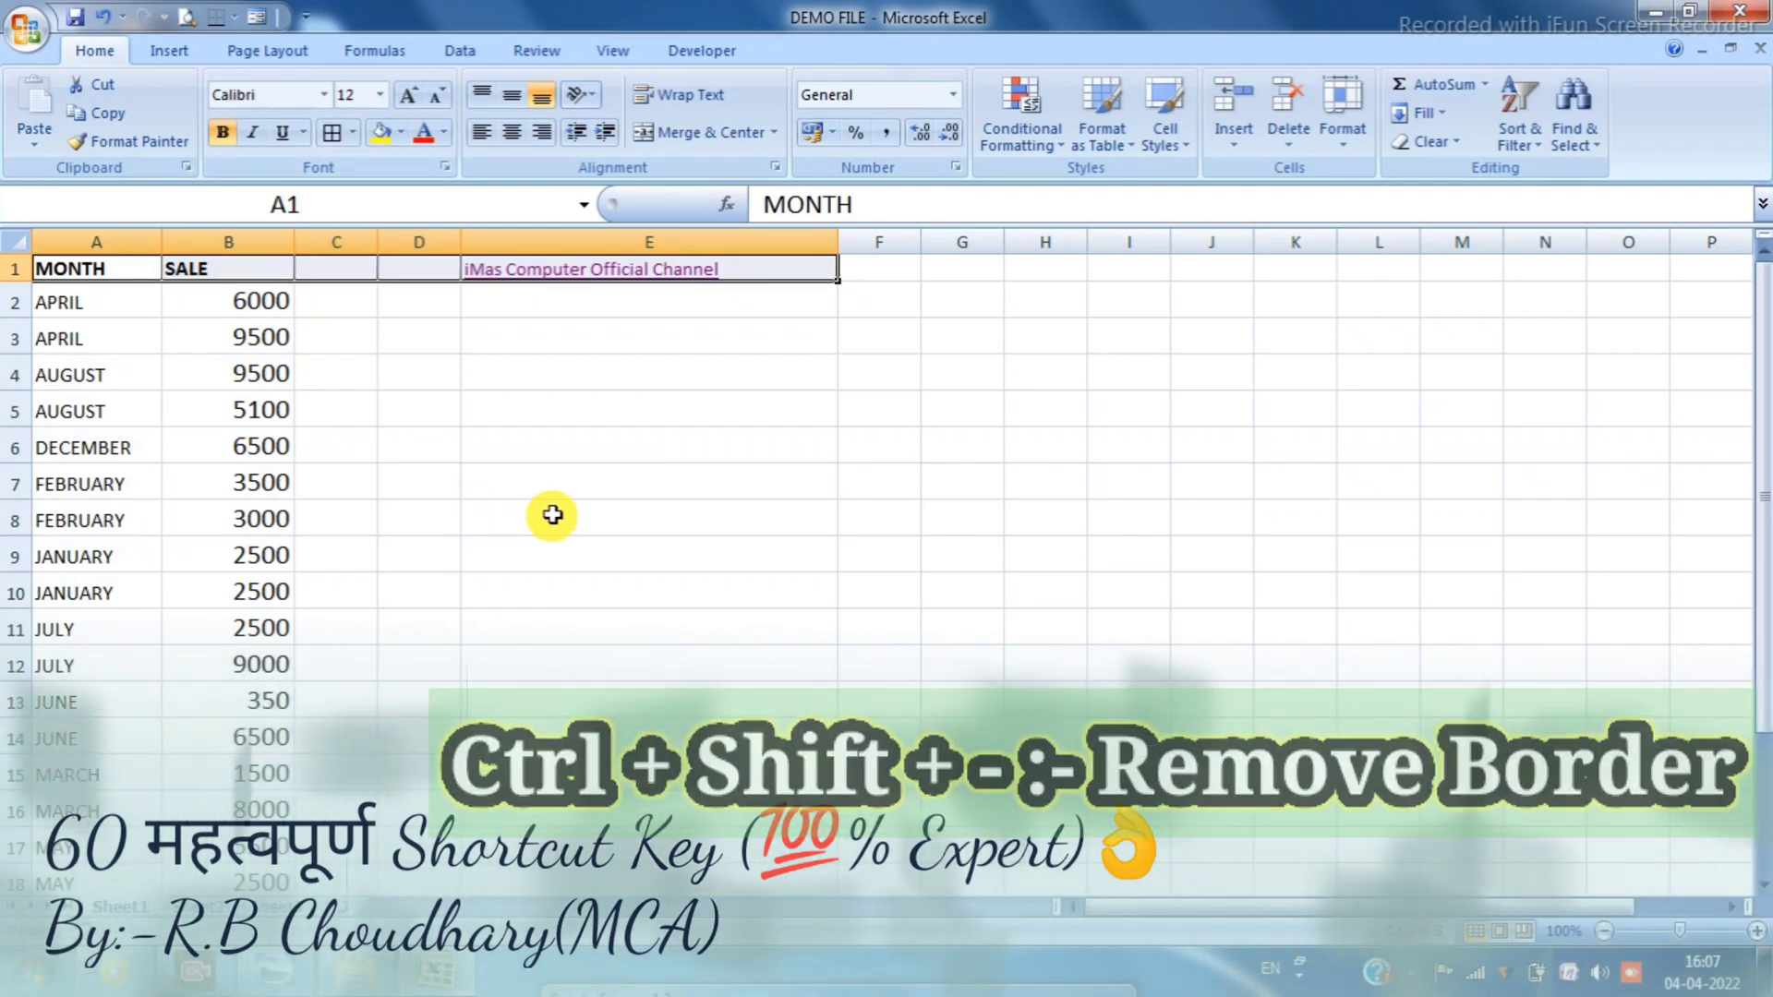
pyautogui.click(605, 517)
pyautogui.click(189, 17)
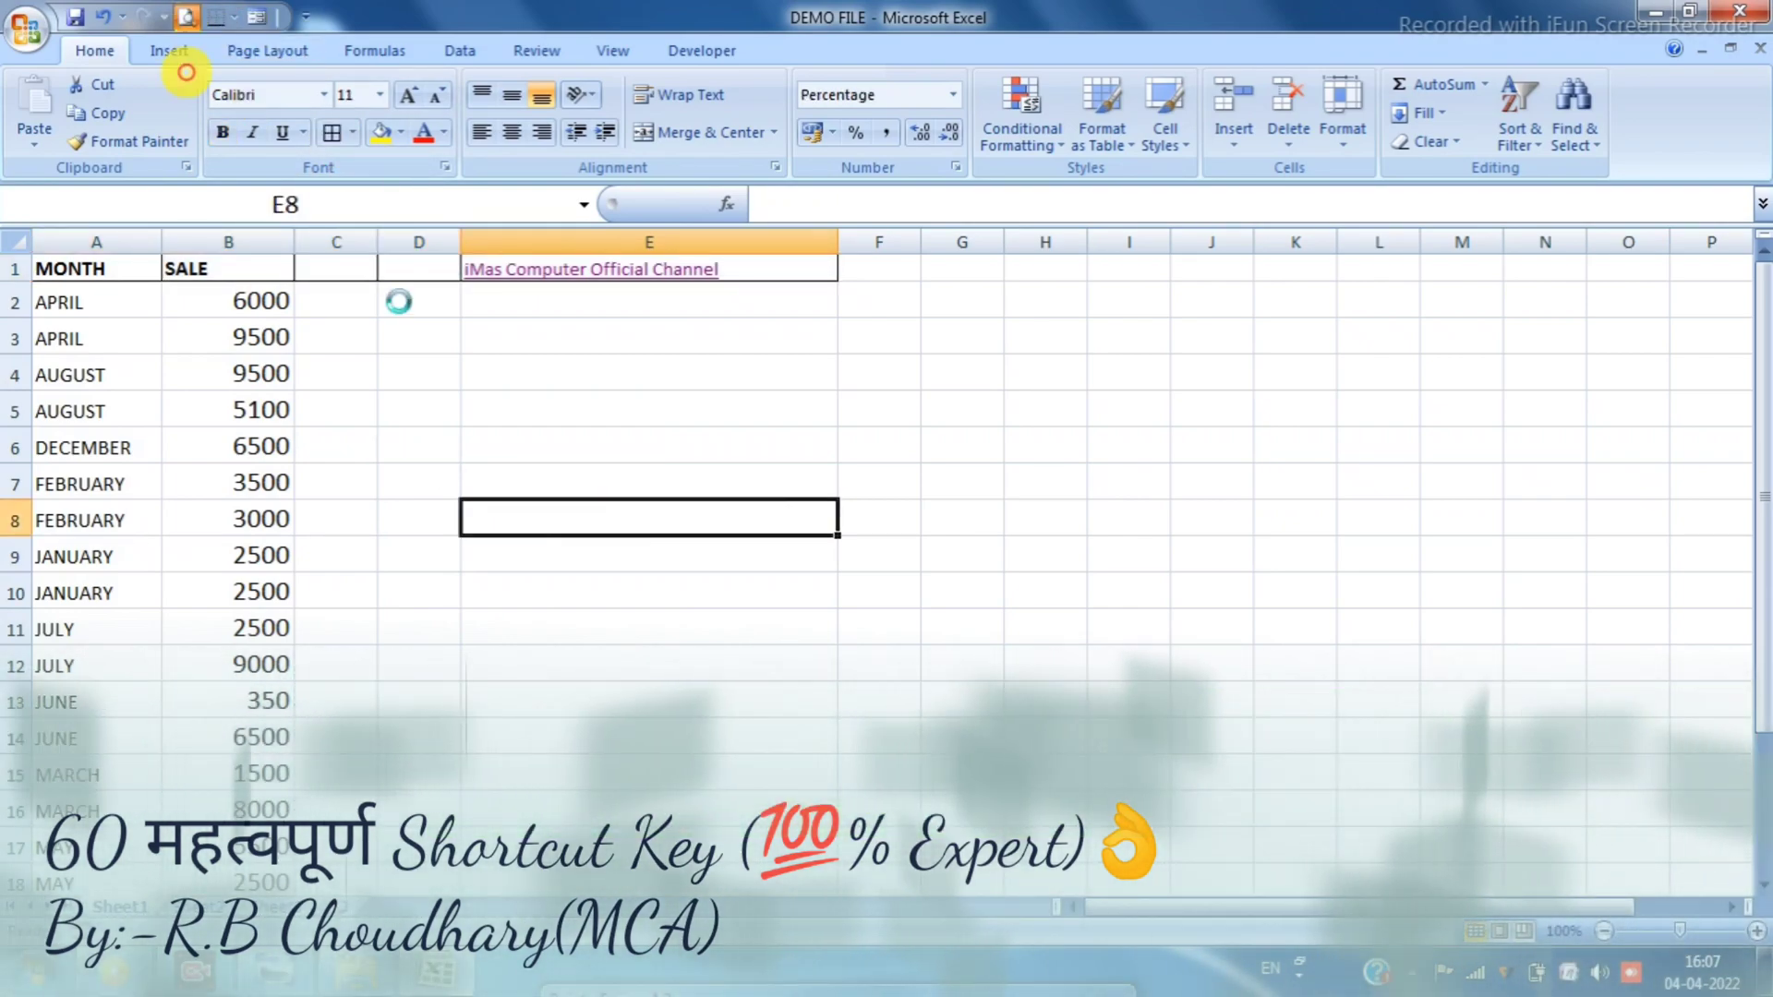
pyautogui.click(961, 363)
pyautogui.scroll(3, 451, 475)
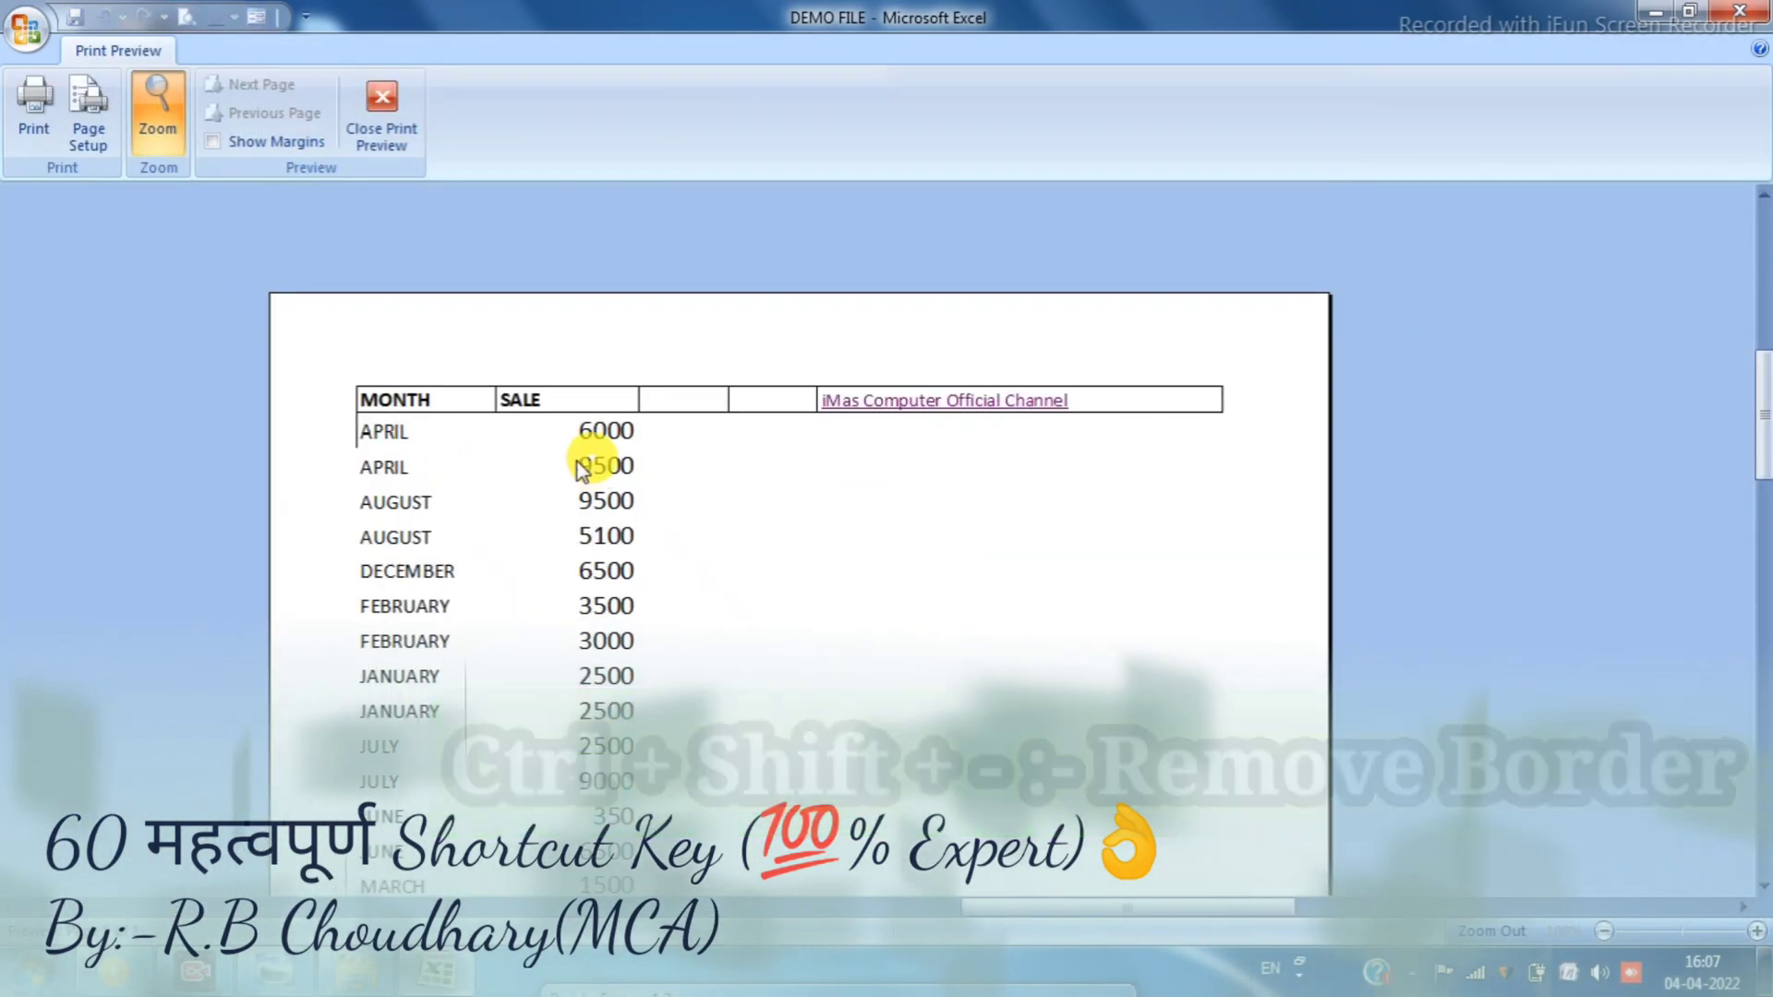
pyautogui.click(406, 129)
# Remove the borders from the first APRIL cell, A2
pyautogui.click(66, 298)
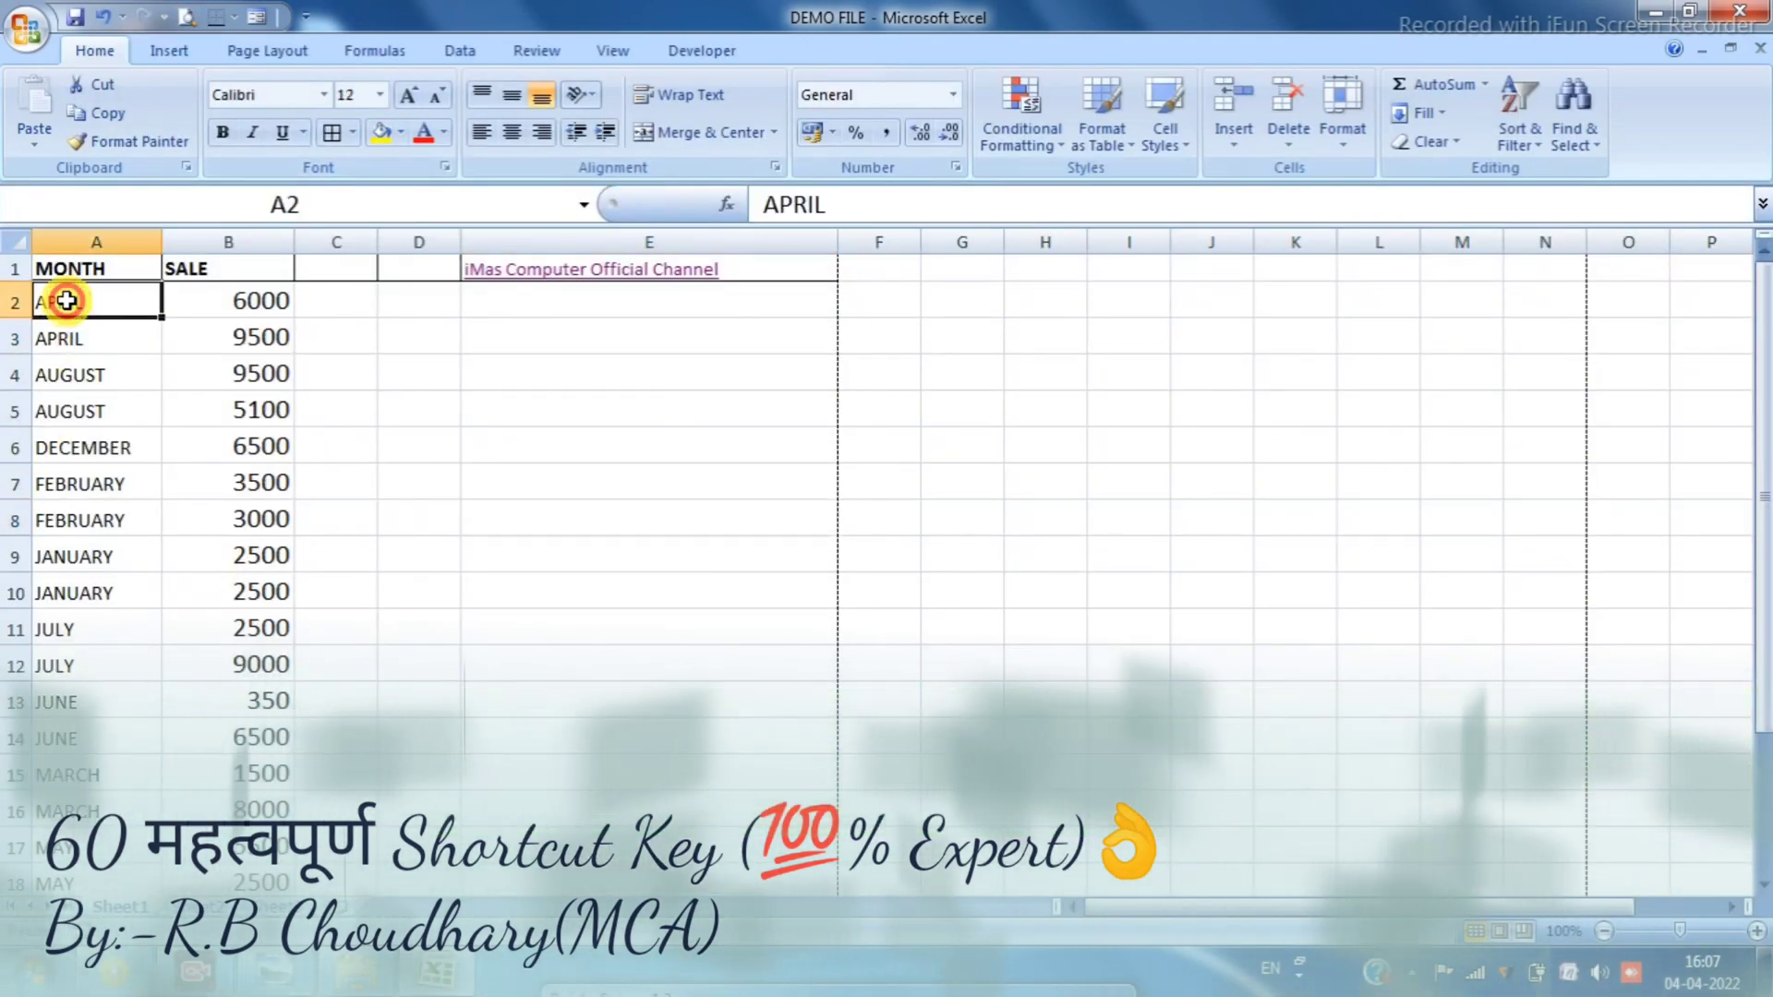
pyautogui.click(350, 132)
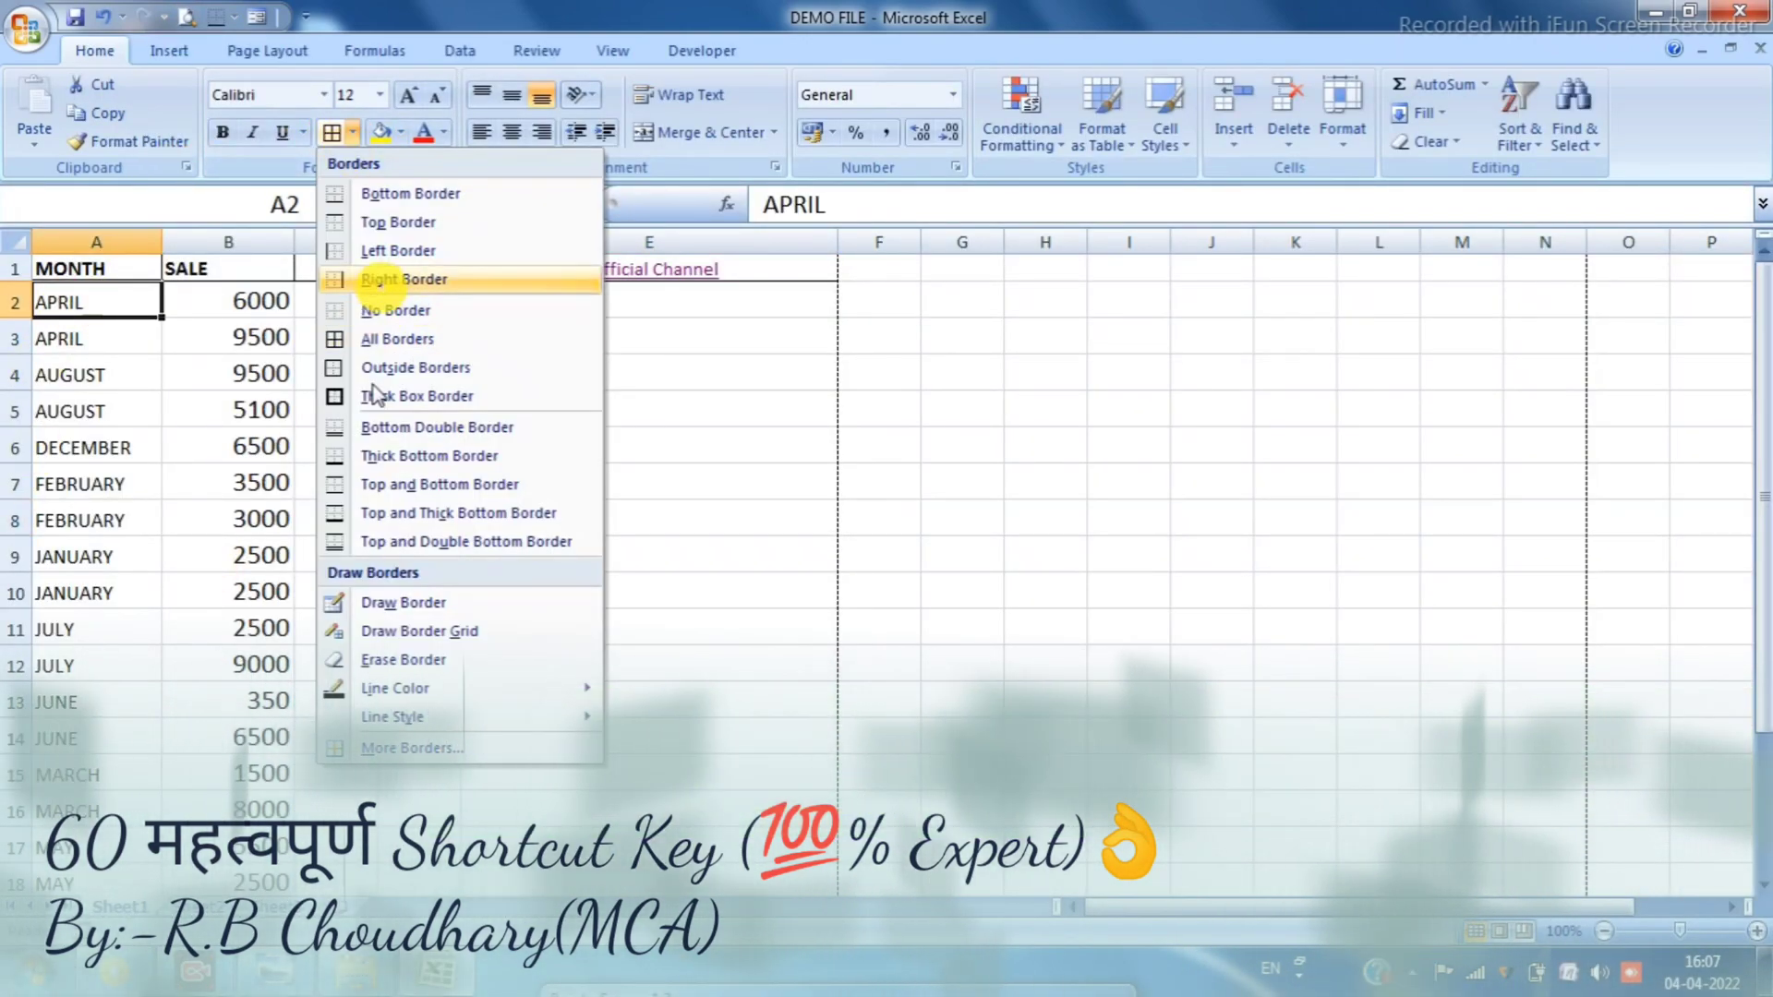
pyautogui.click(396, 310)
pyautogui.click(384, 550)
# Reapply all borders to the header range A1:E1 and review the page in print preview
pyautogui.moveTo(56, 269); pyautogui.dragTo(693, 268)
pyautogui.click(352, 132)
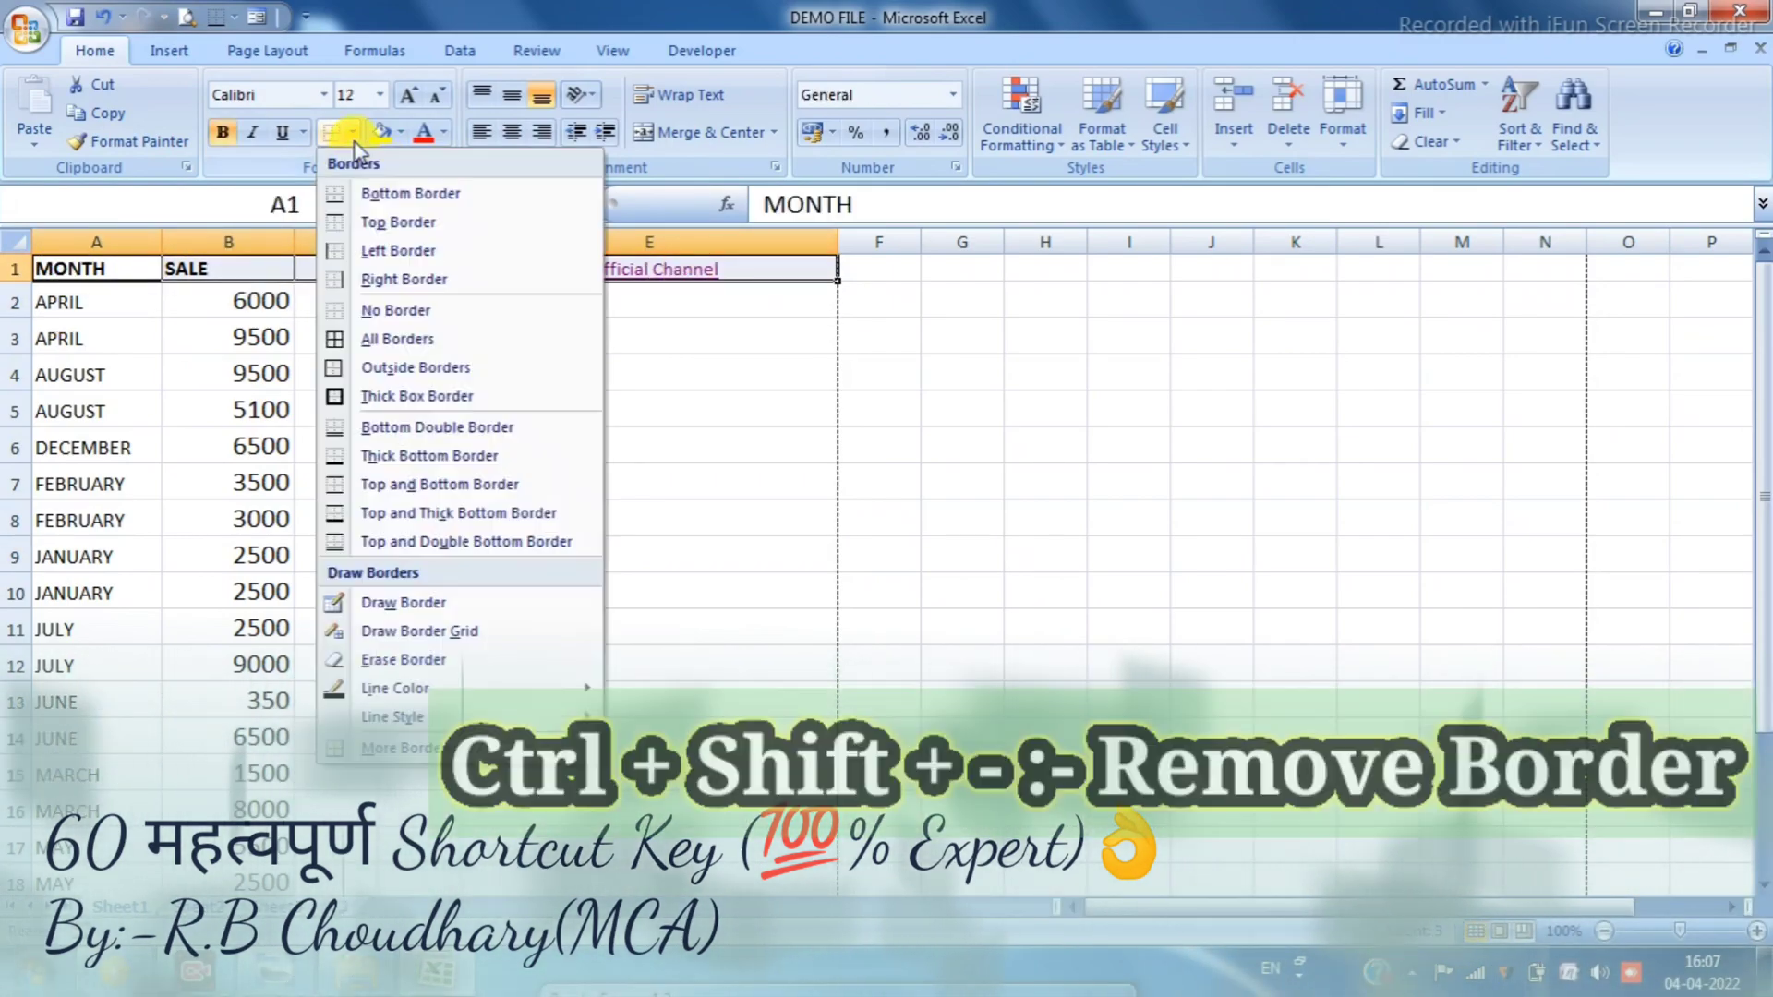
pyautogui.click(397, 345)
pyautogui.click(440, 555)
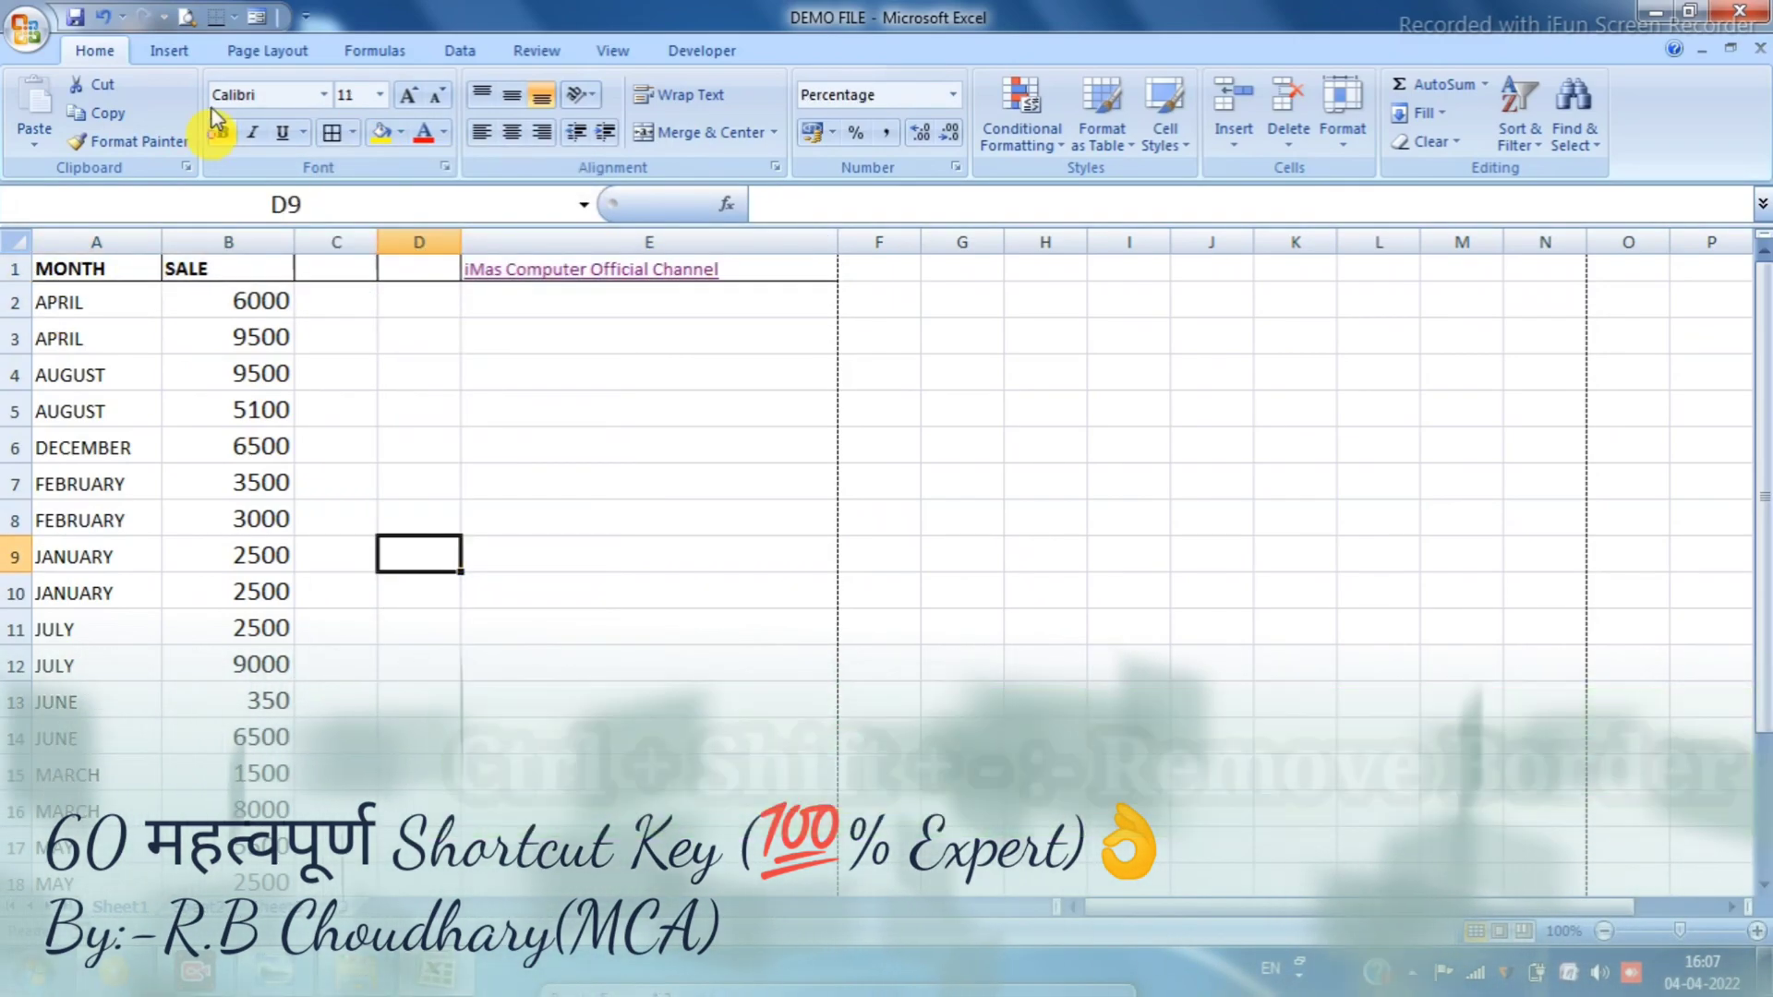
pyautogui.click(187, 17)
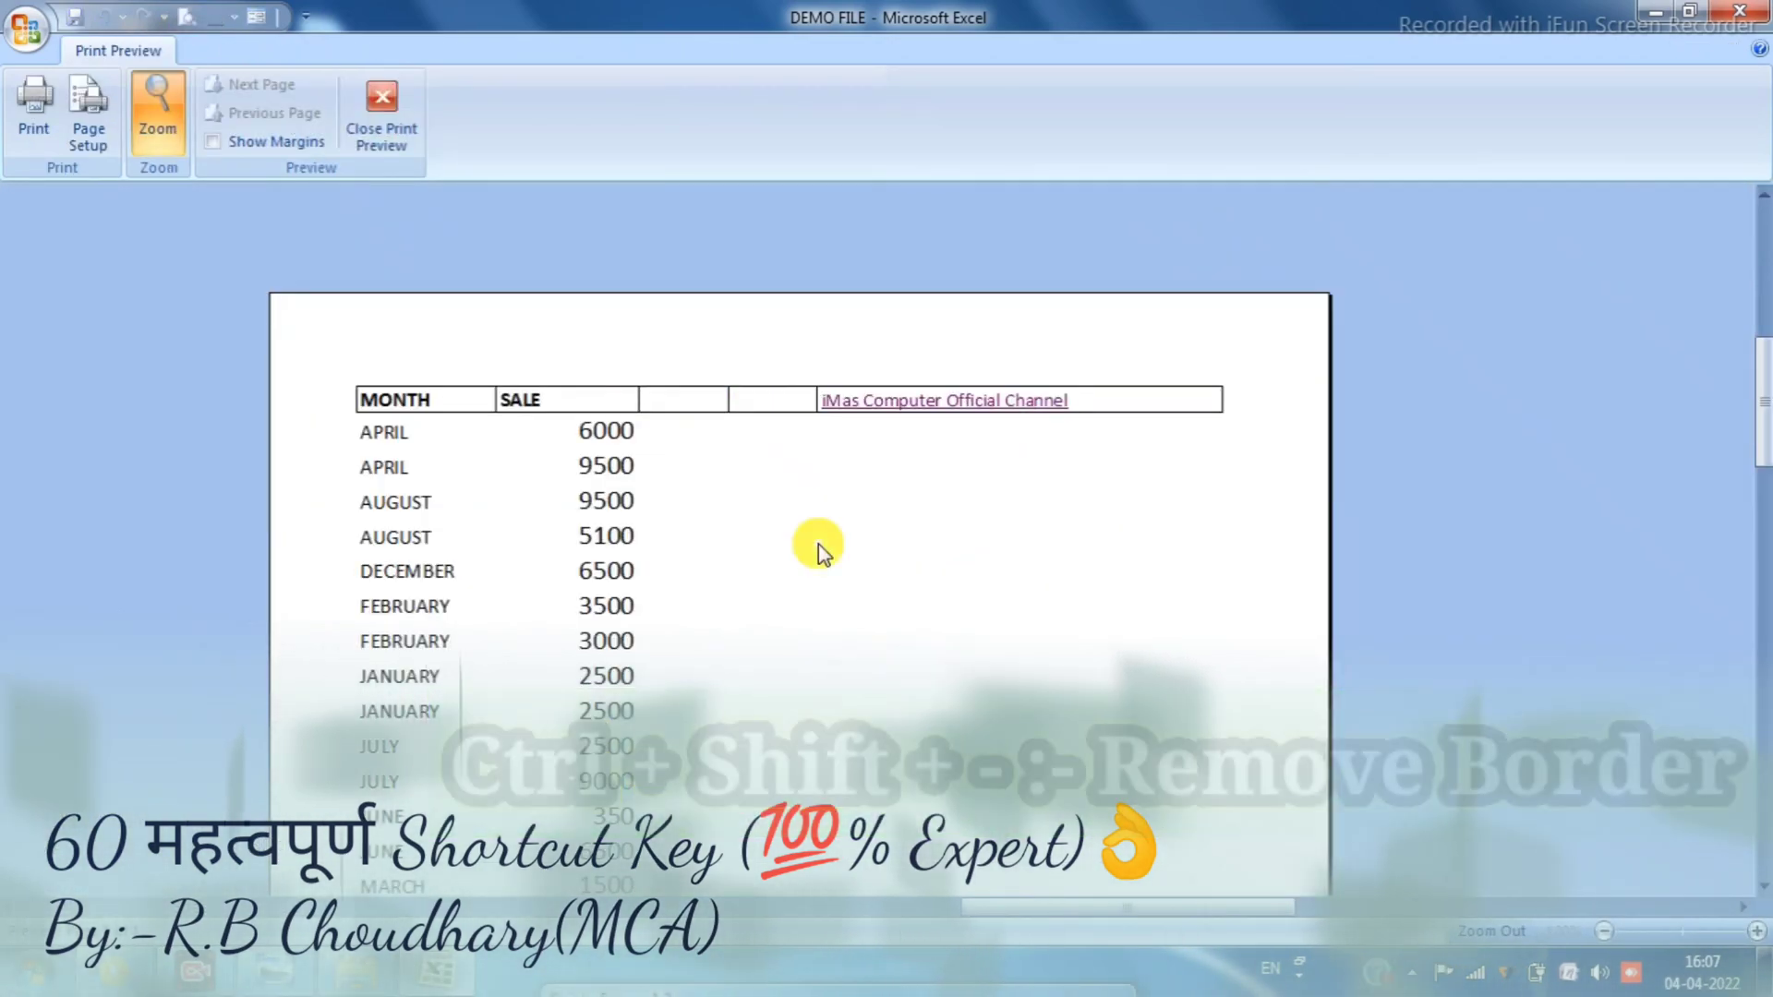
pyautogui.click(395, 143)
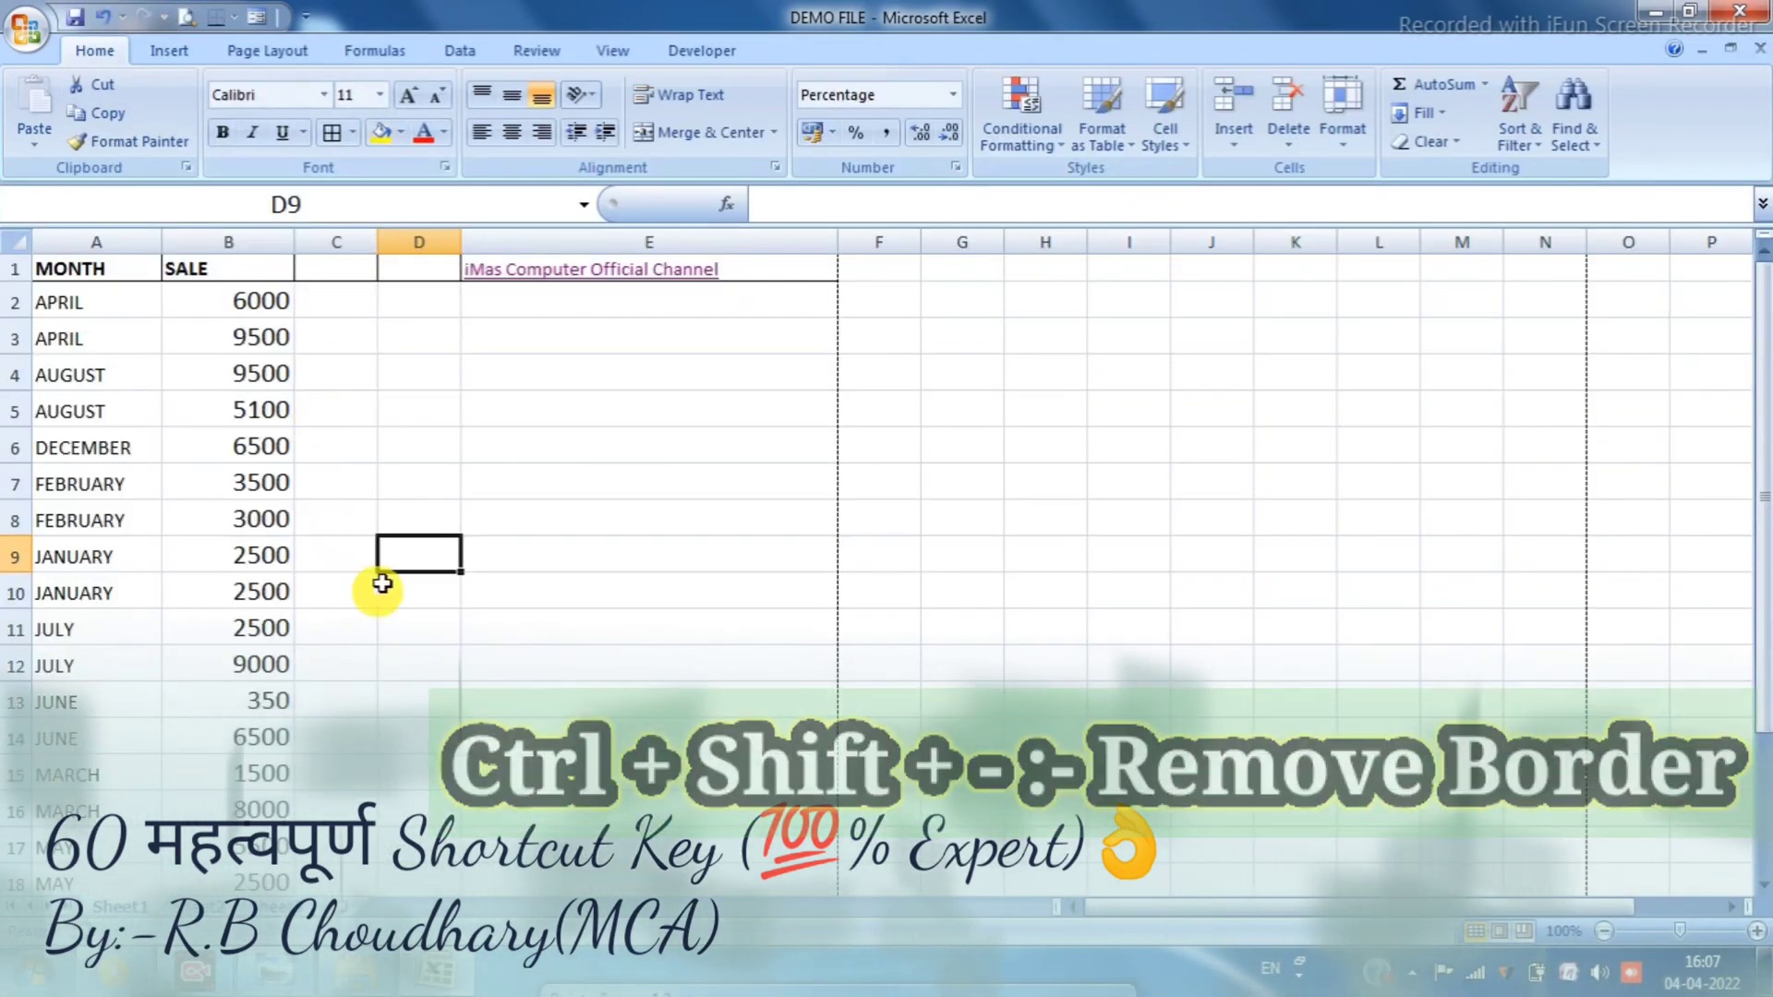
# Remove all borders from the header range A1:E1 and verify the page in print preview
pyautogui.click(380, 589)
pyautogui.moveTo(97, 268); pyautogui.dragTo(392, 272)
pyautogui.moveTo(514, 273); pyautogui.dragTo(649, 273)
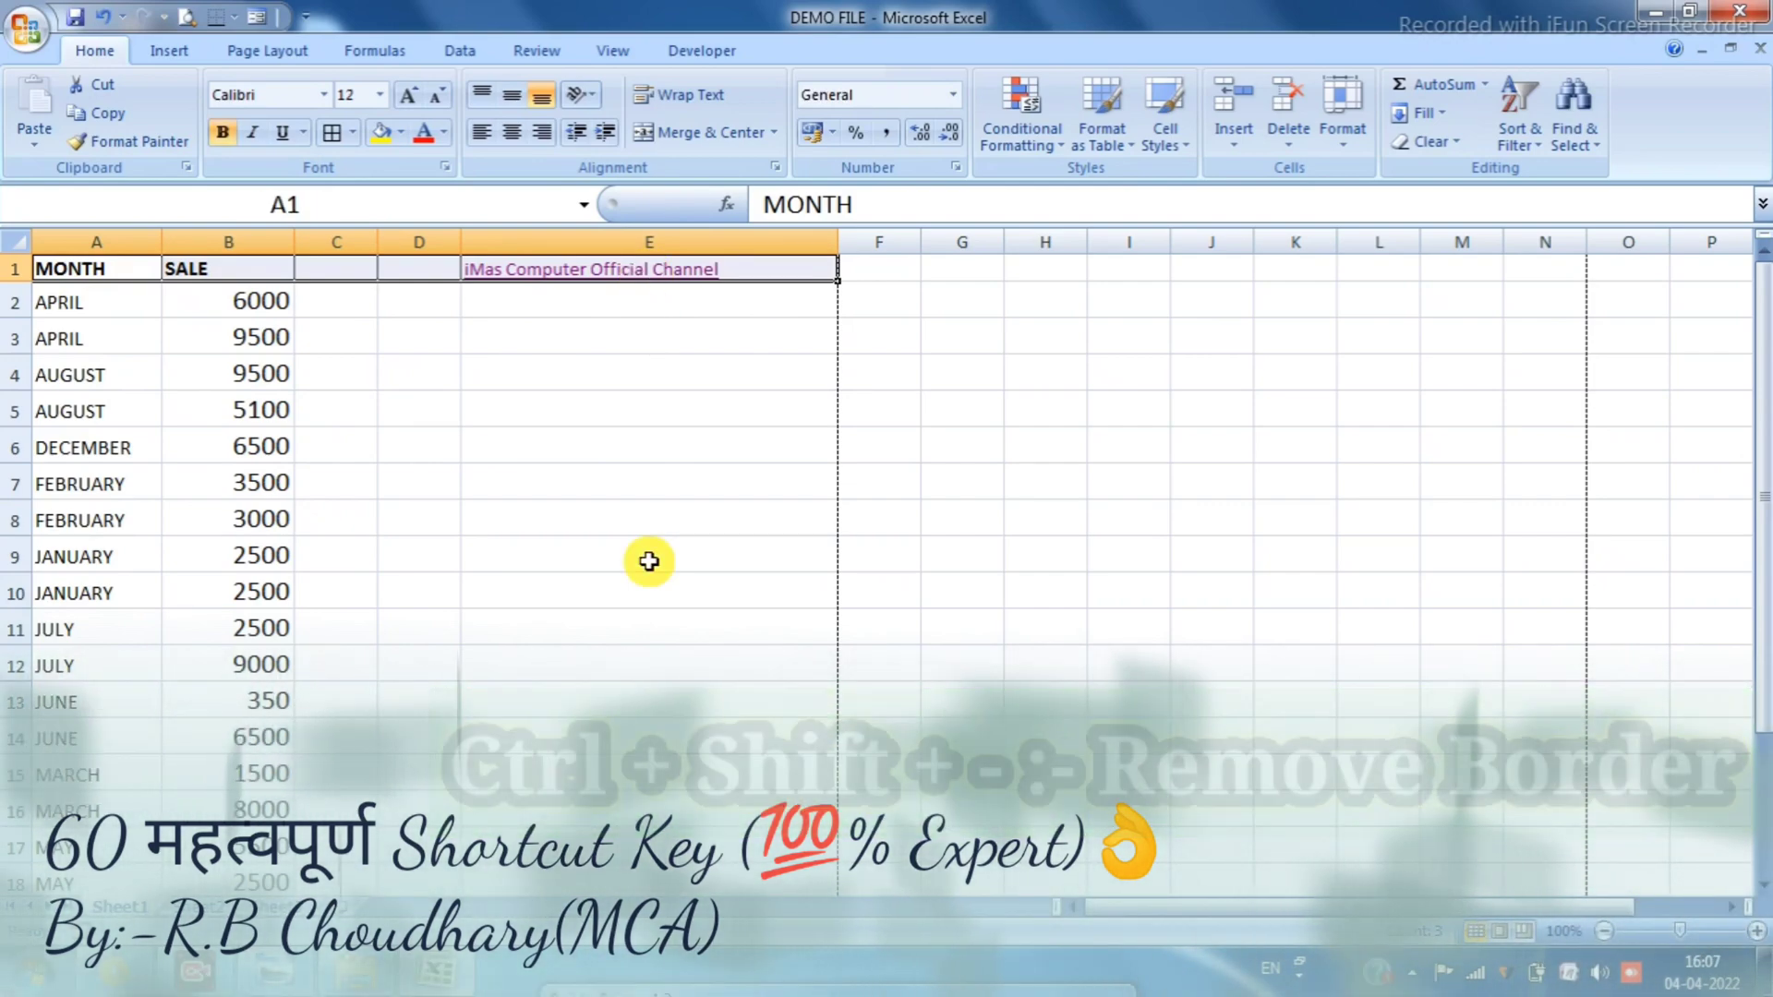
pyautogui.hotkey('ctrl', 'shift', '-')
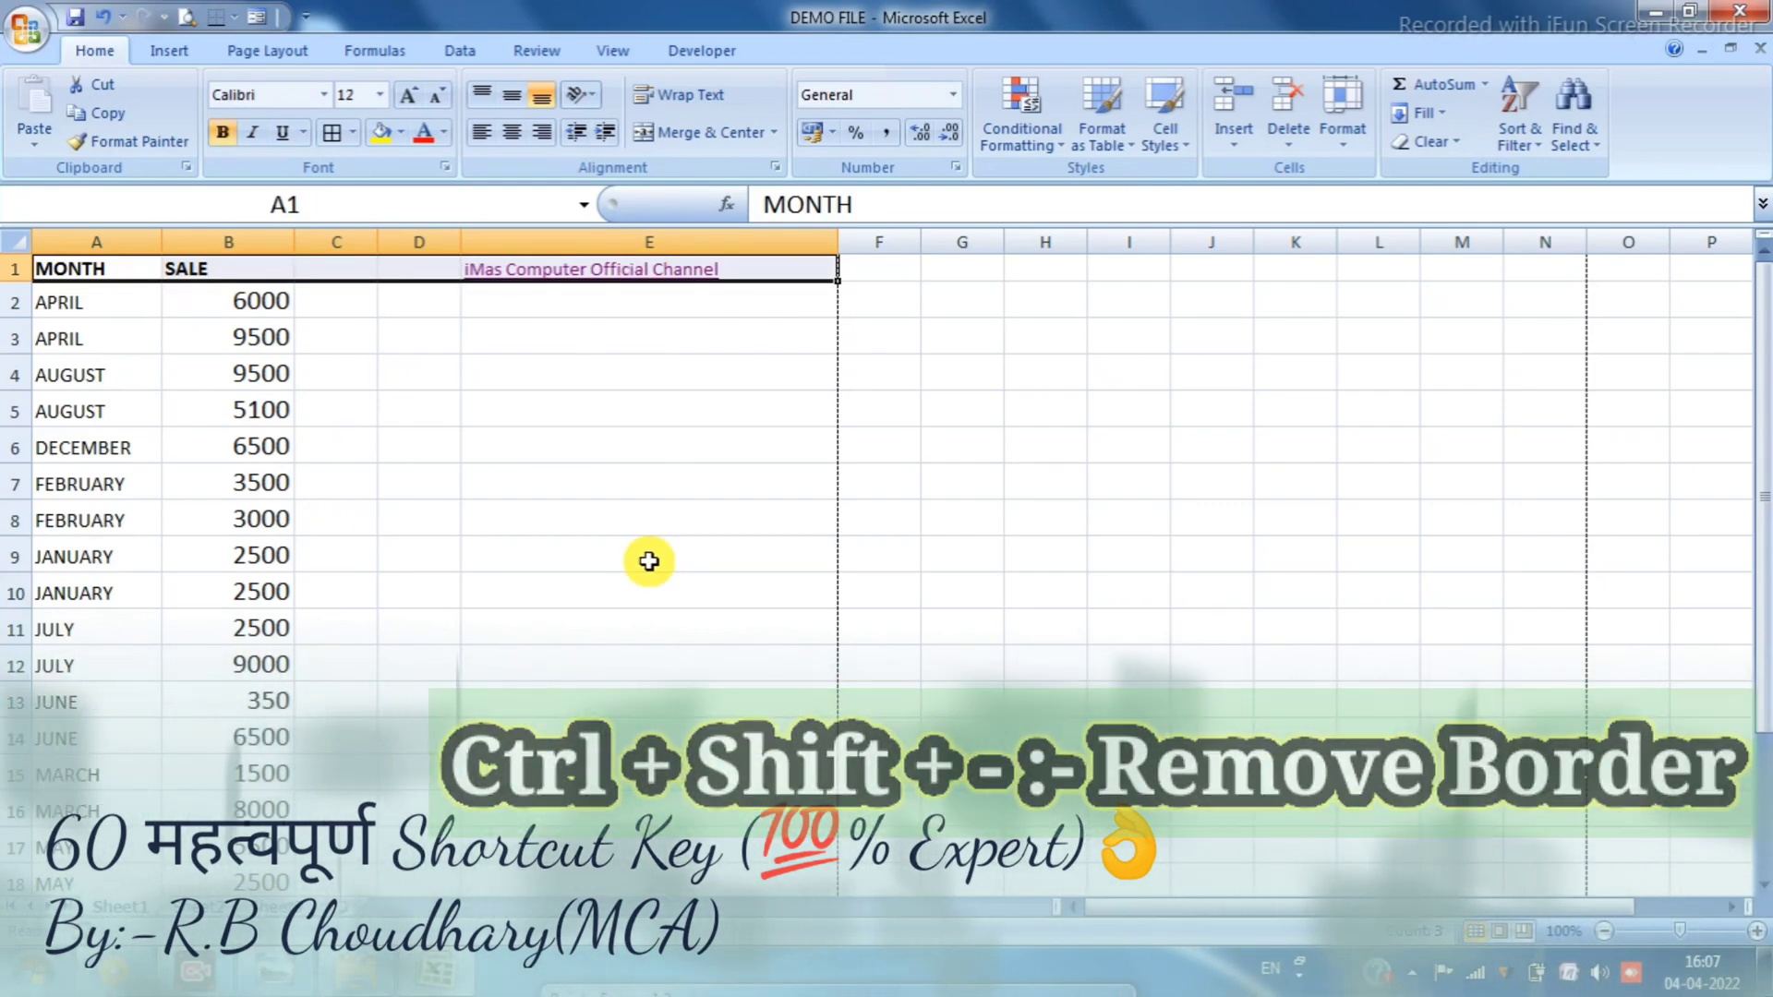
pyautogui.click(651, 560)
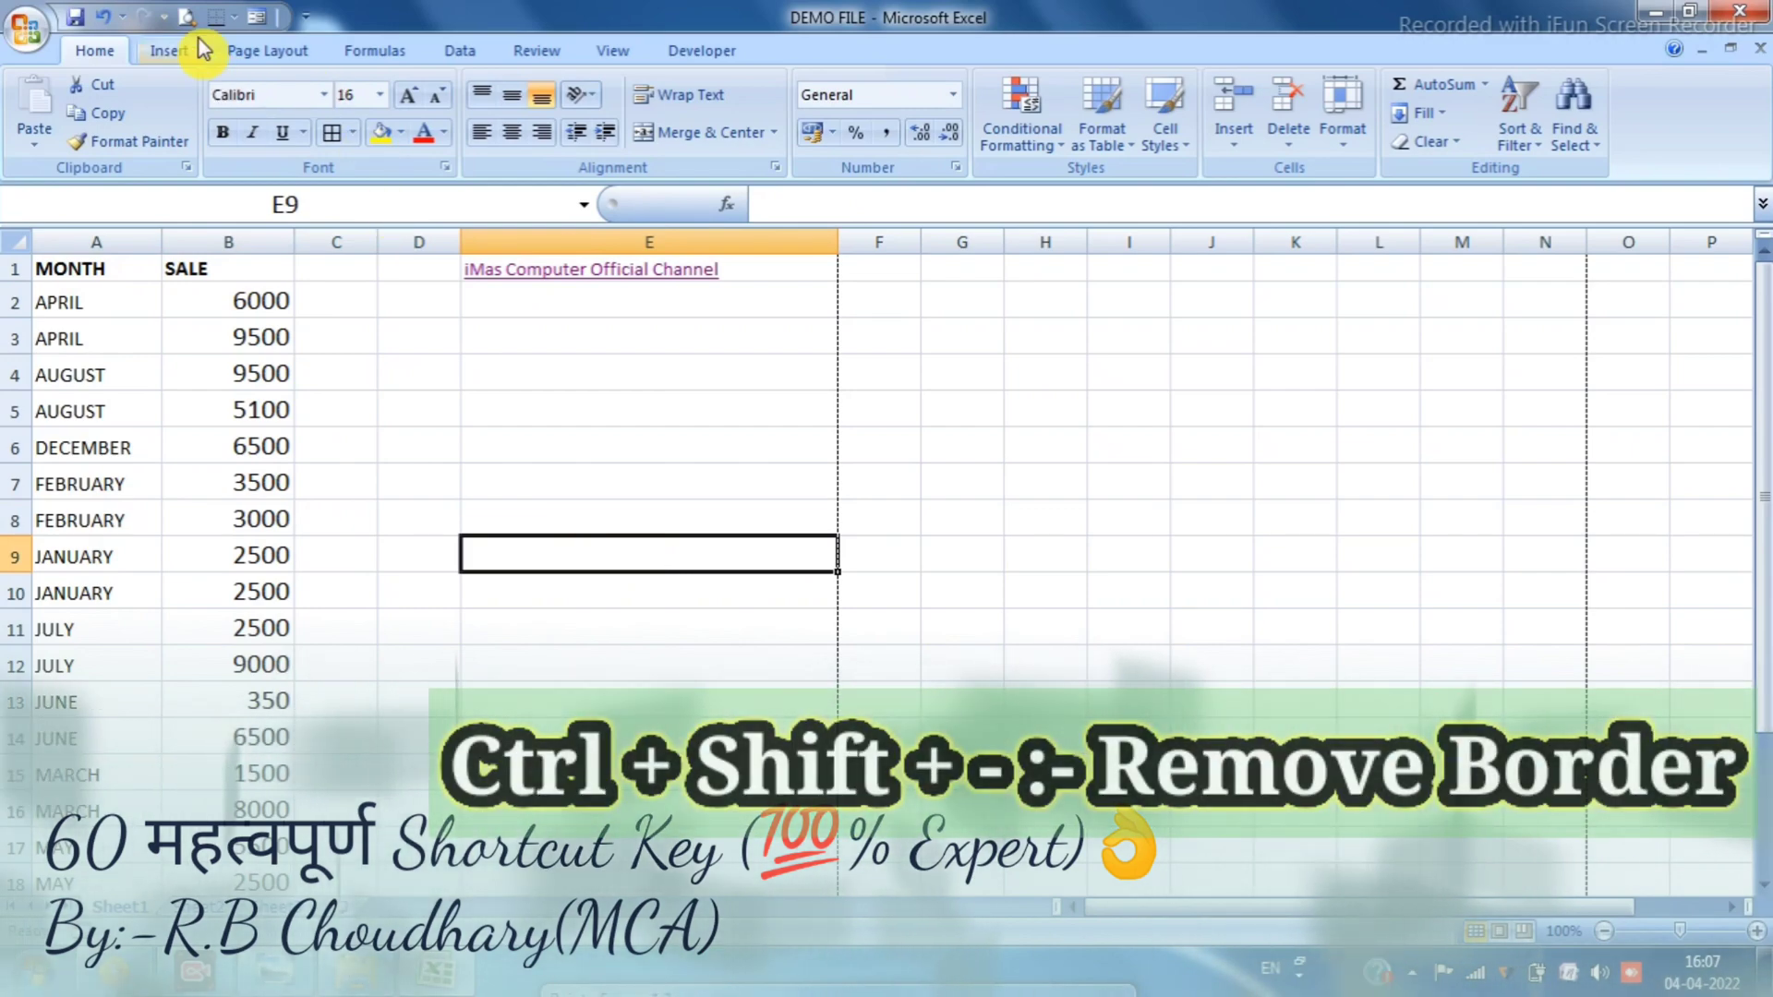
pyautogui.click(186, 22)
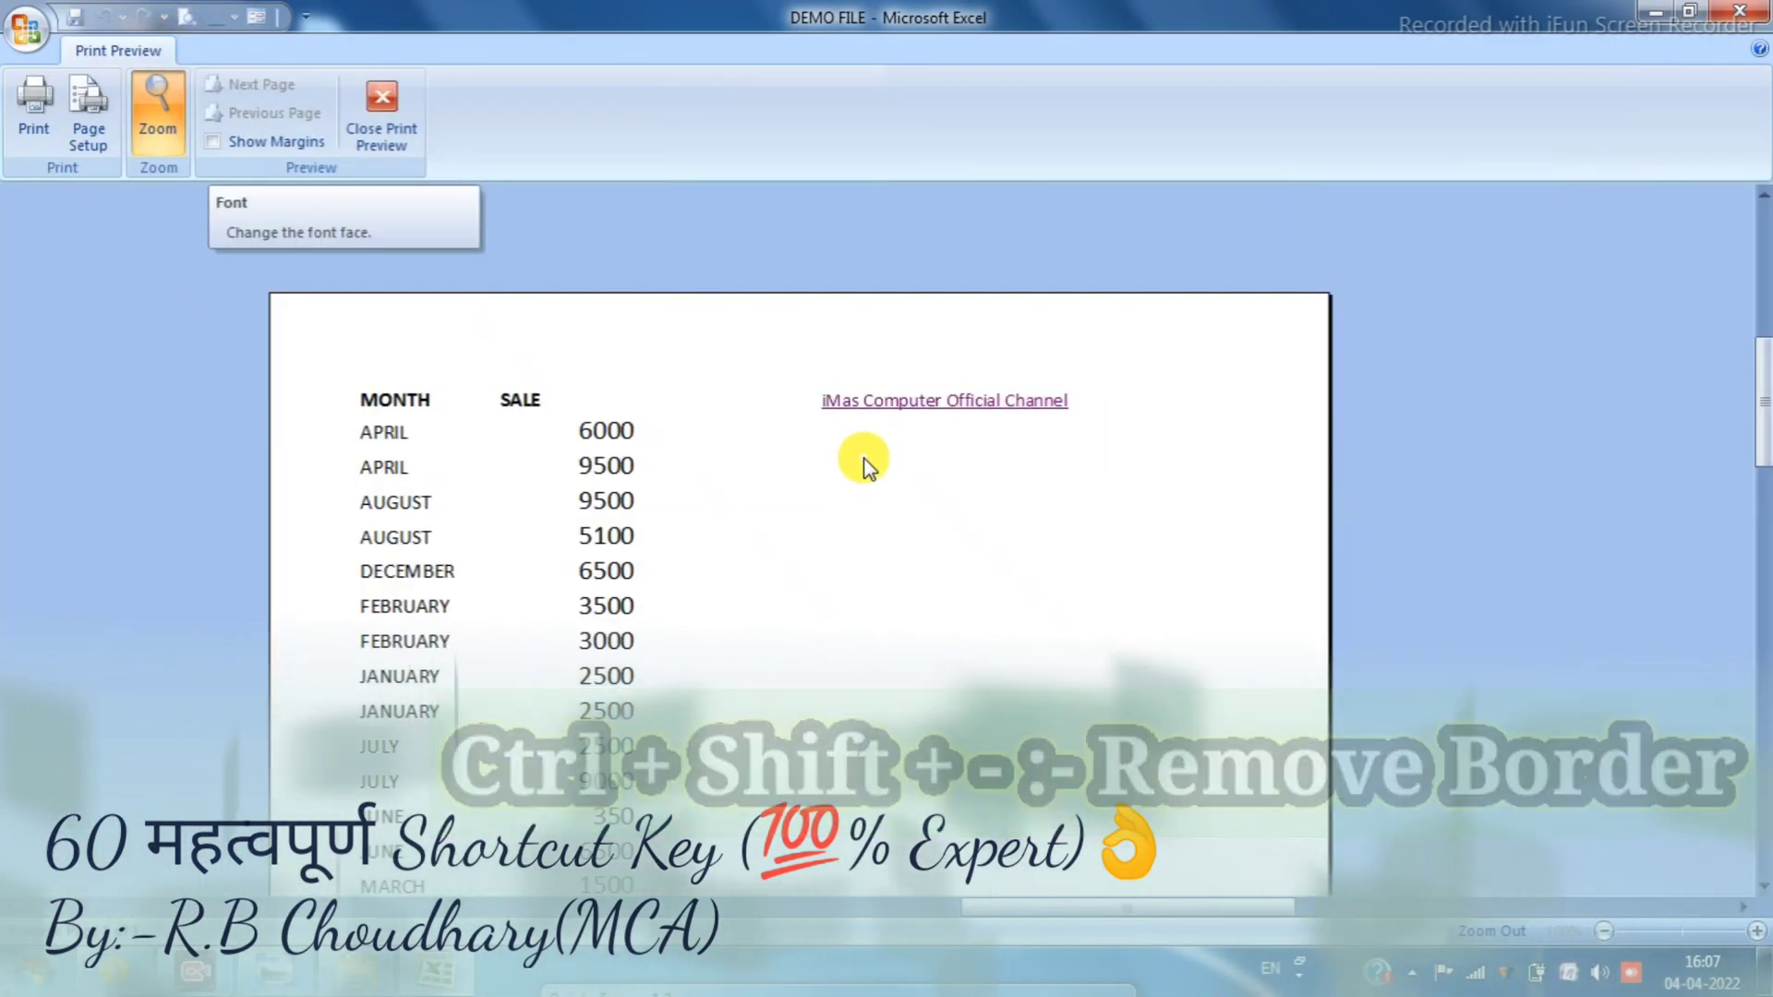
pyautogui.click(369, 140)
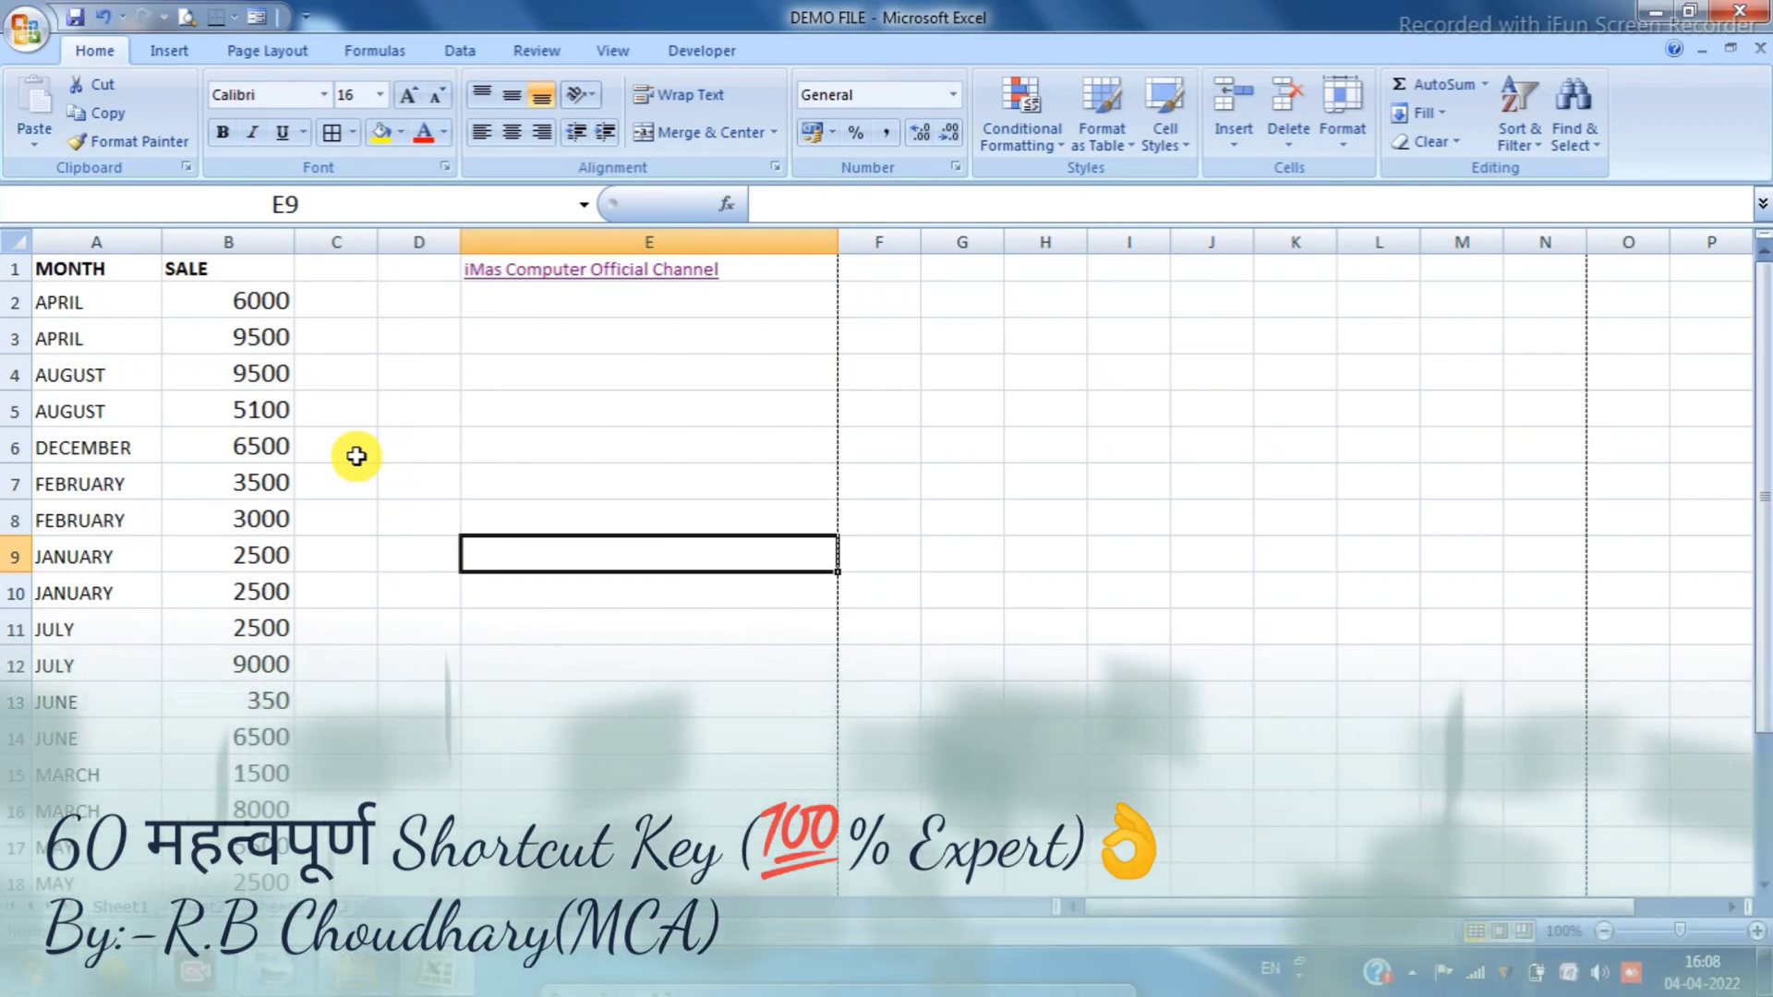
pyautogui.click(419, 447)
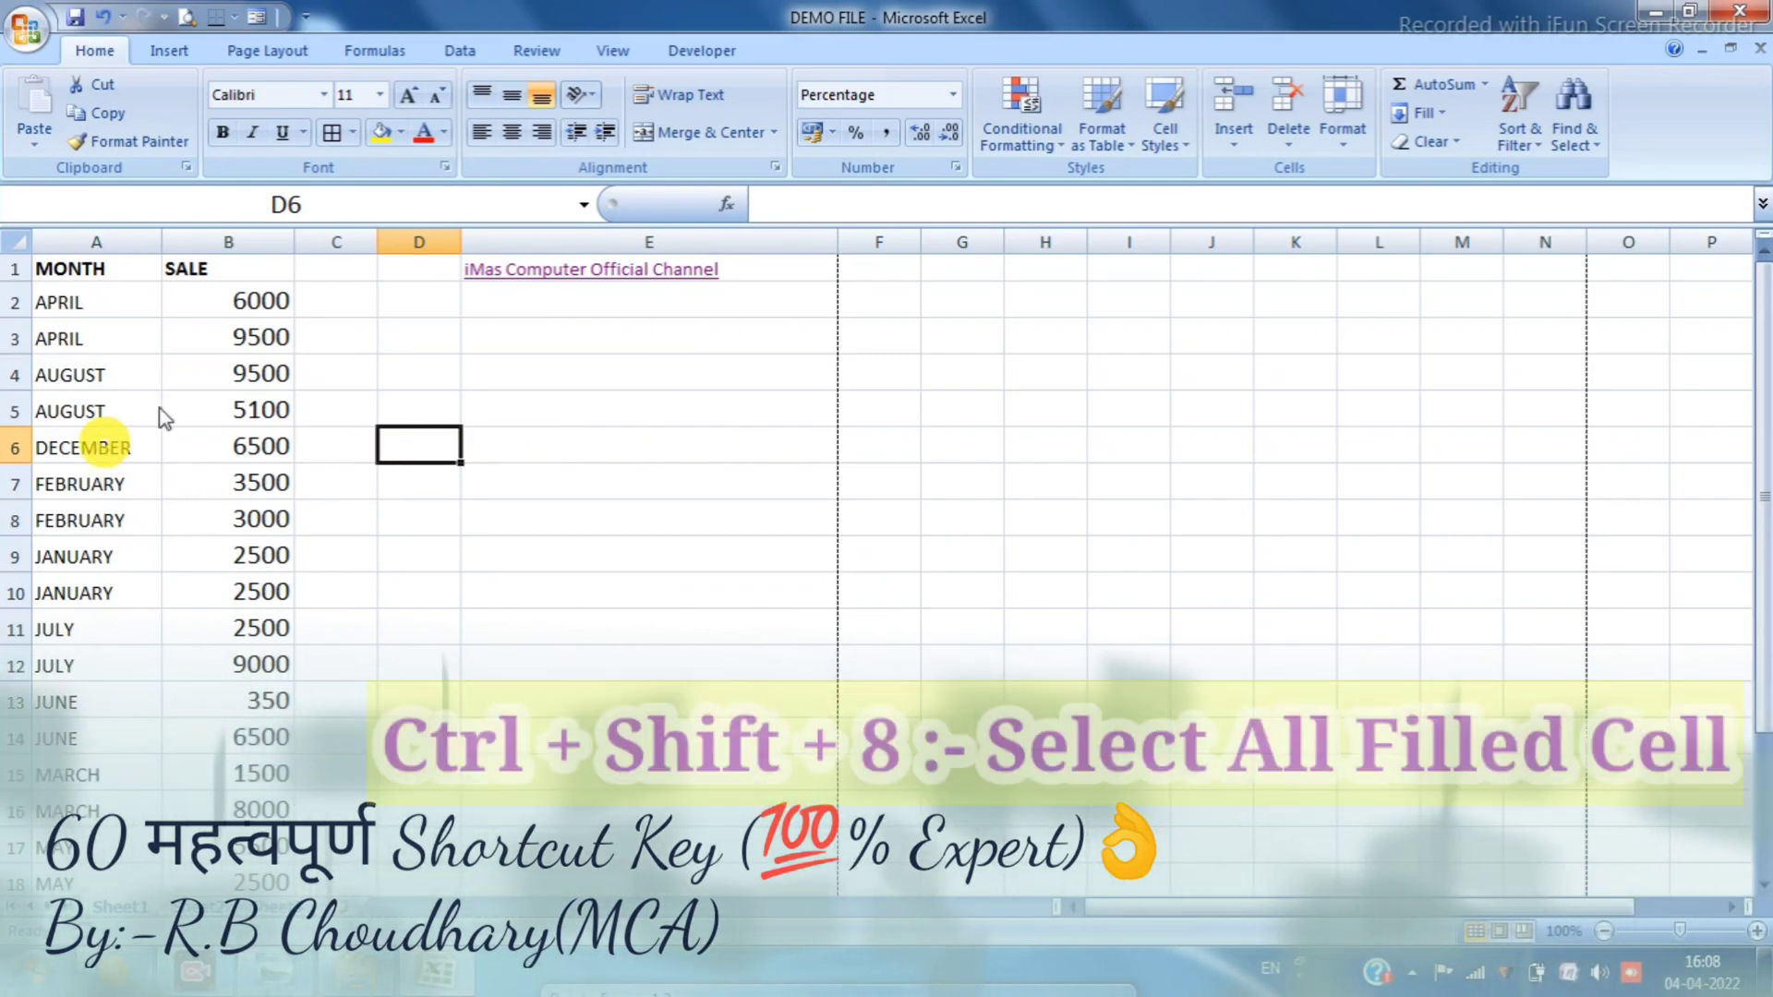
# Select all filled cells of the MONTH and SALE table starting from B4, and repeat the selection from A6
pyautogui.click(277, 368)
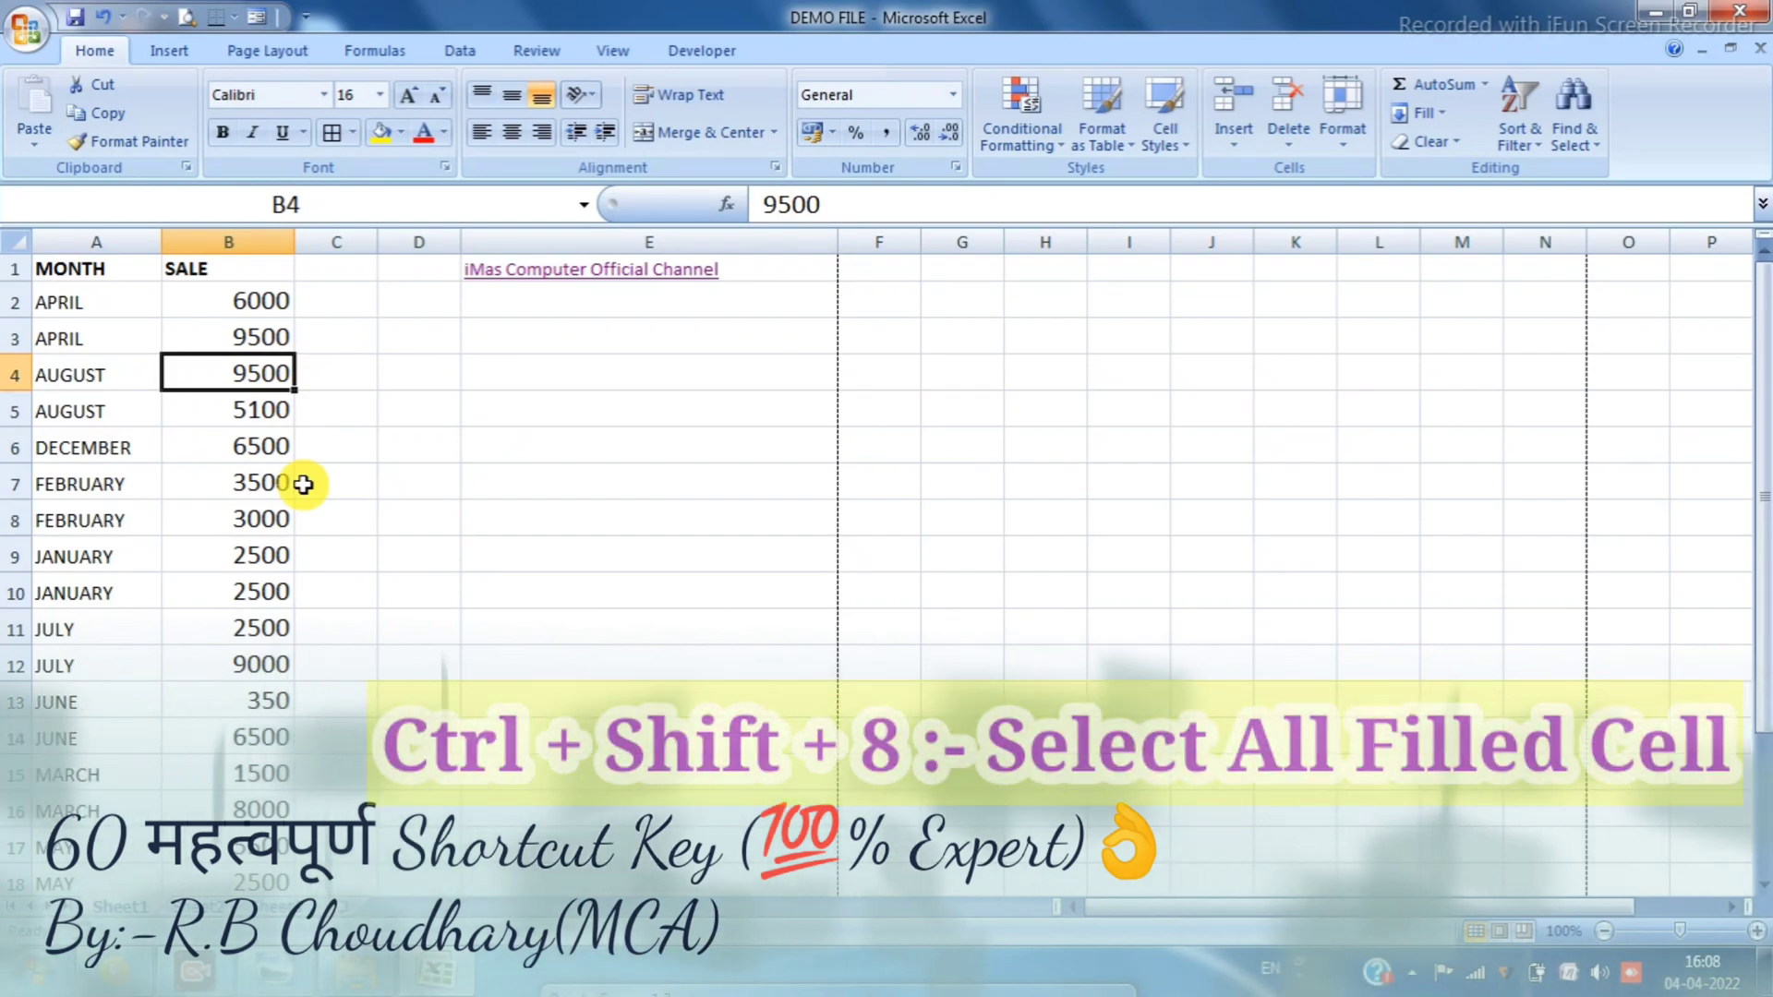
pyautogui.hotkey('ctrl', 'shift', '8')
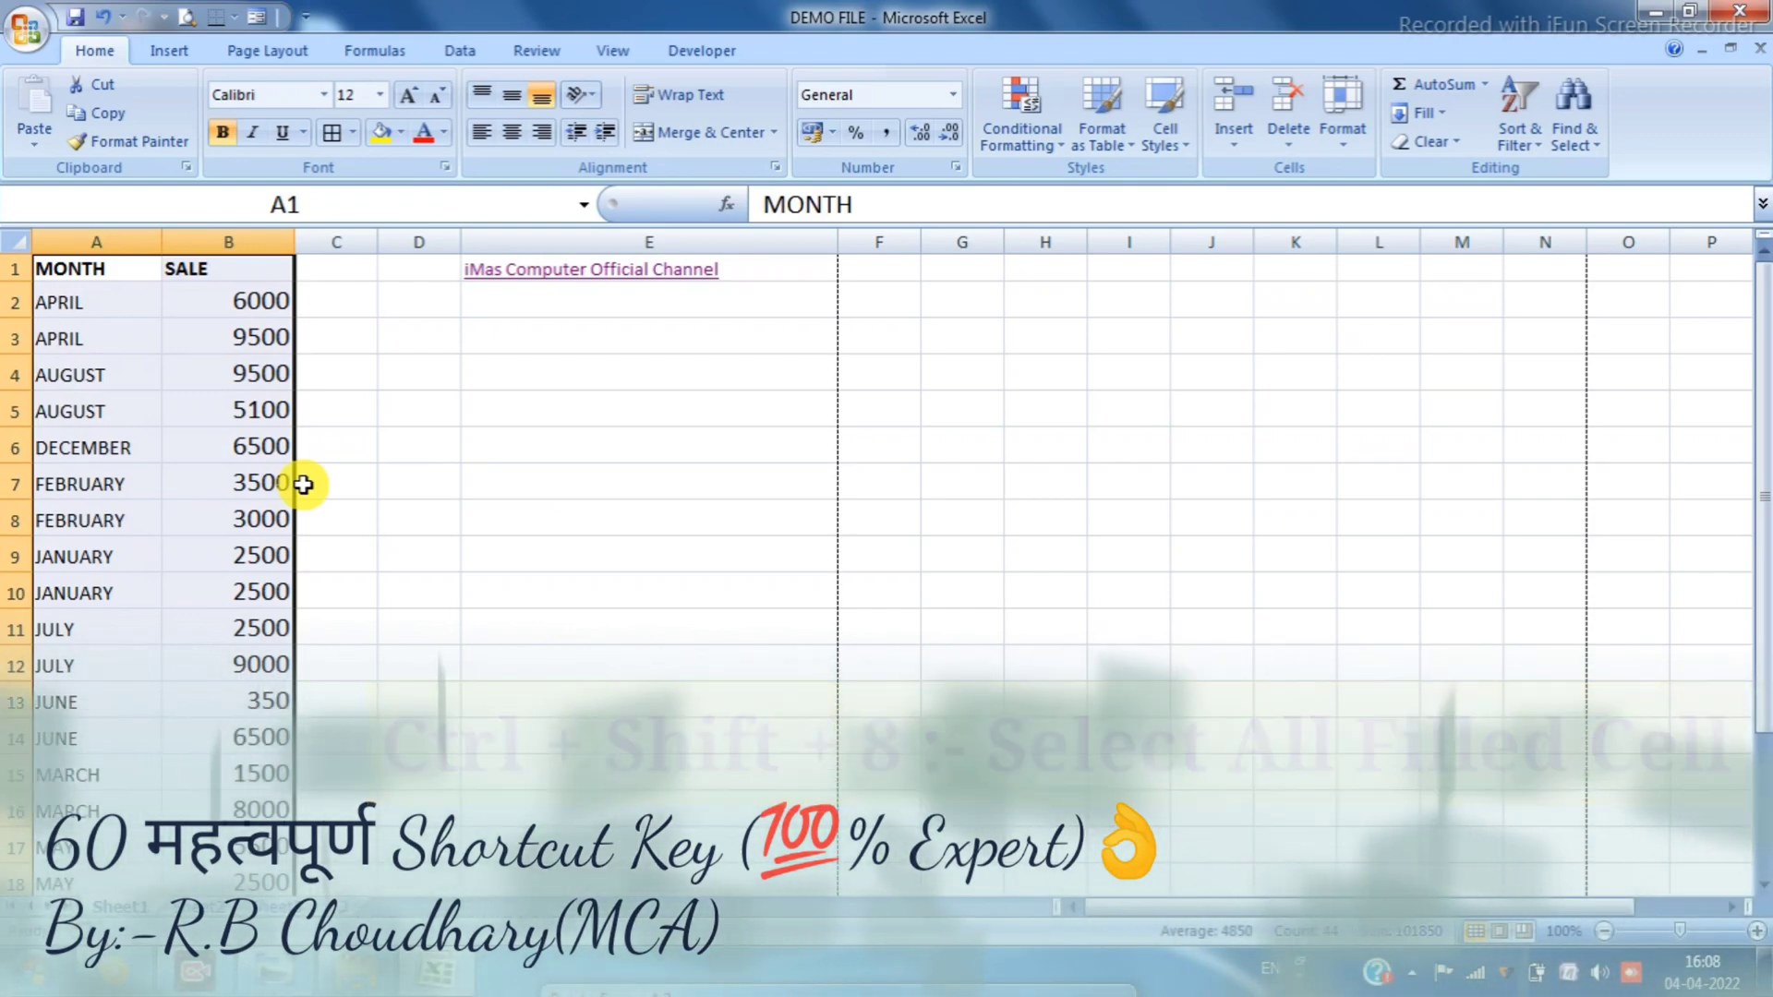
pyautogui.click(263, 484)
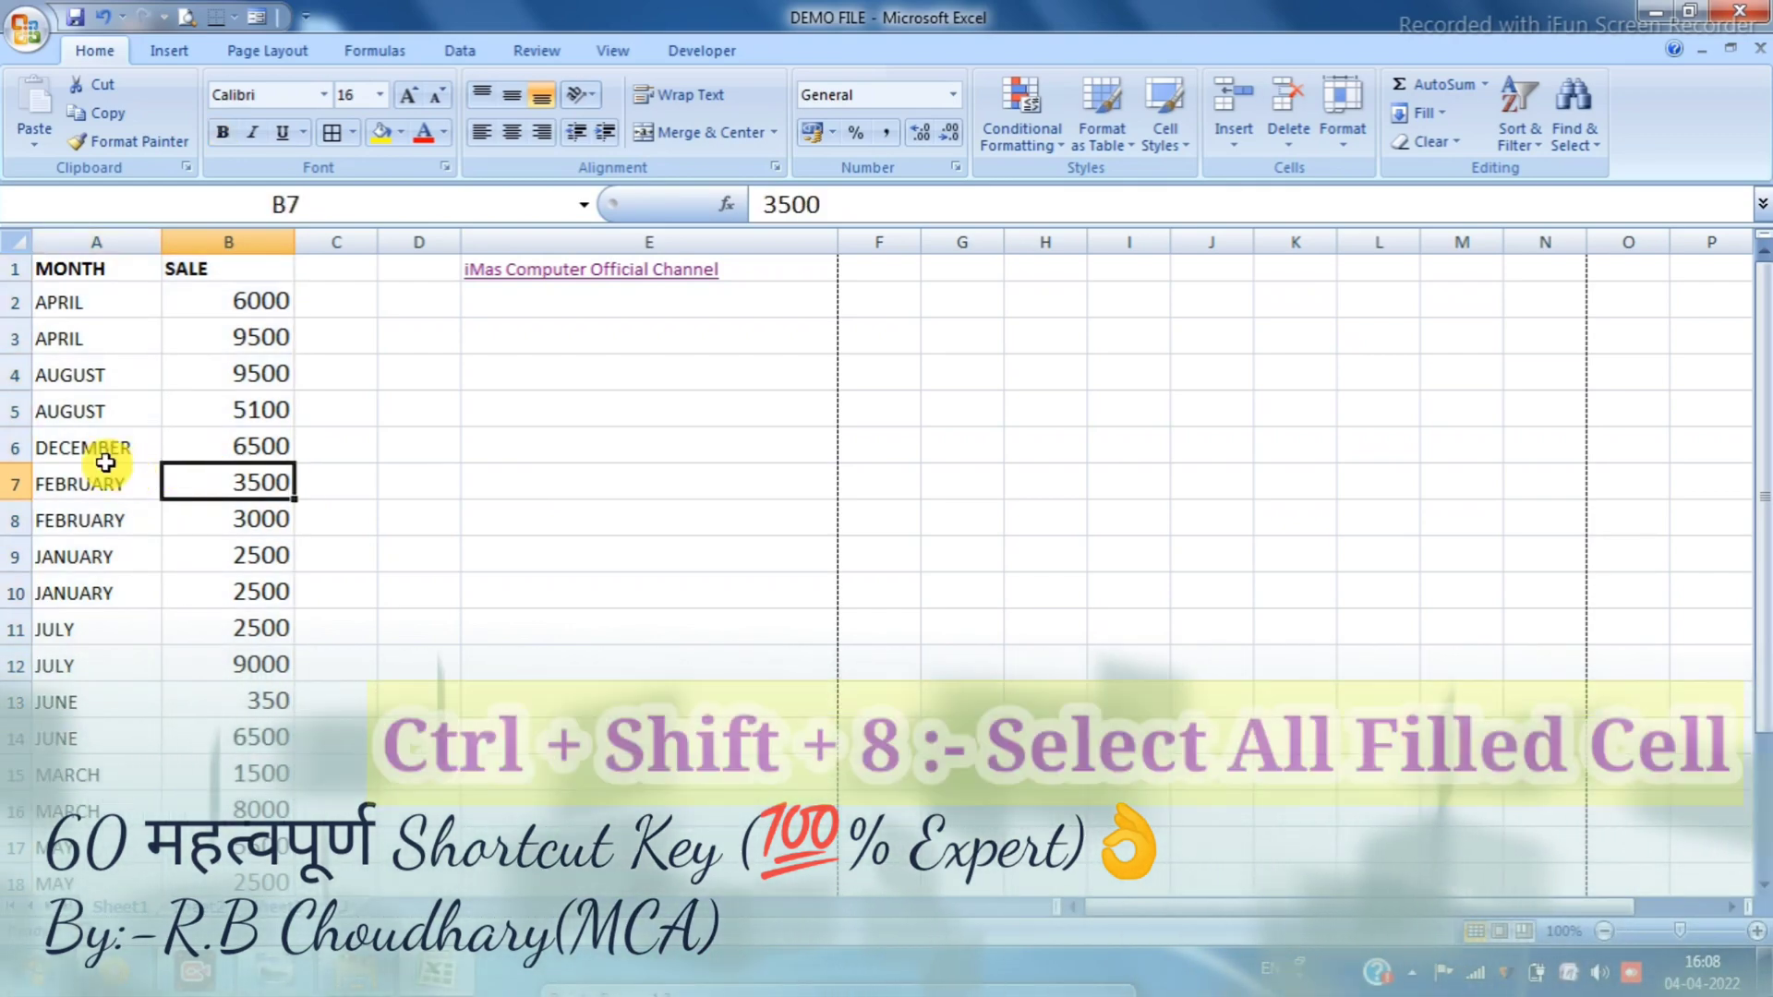
pyautogui.click(107, 459)
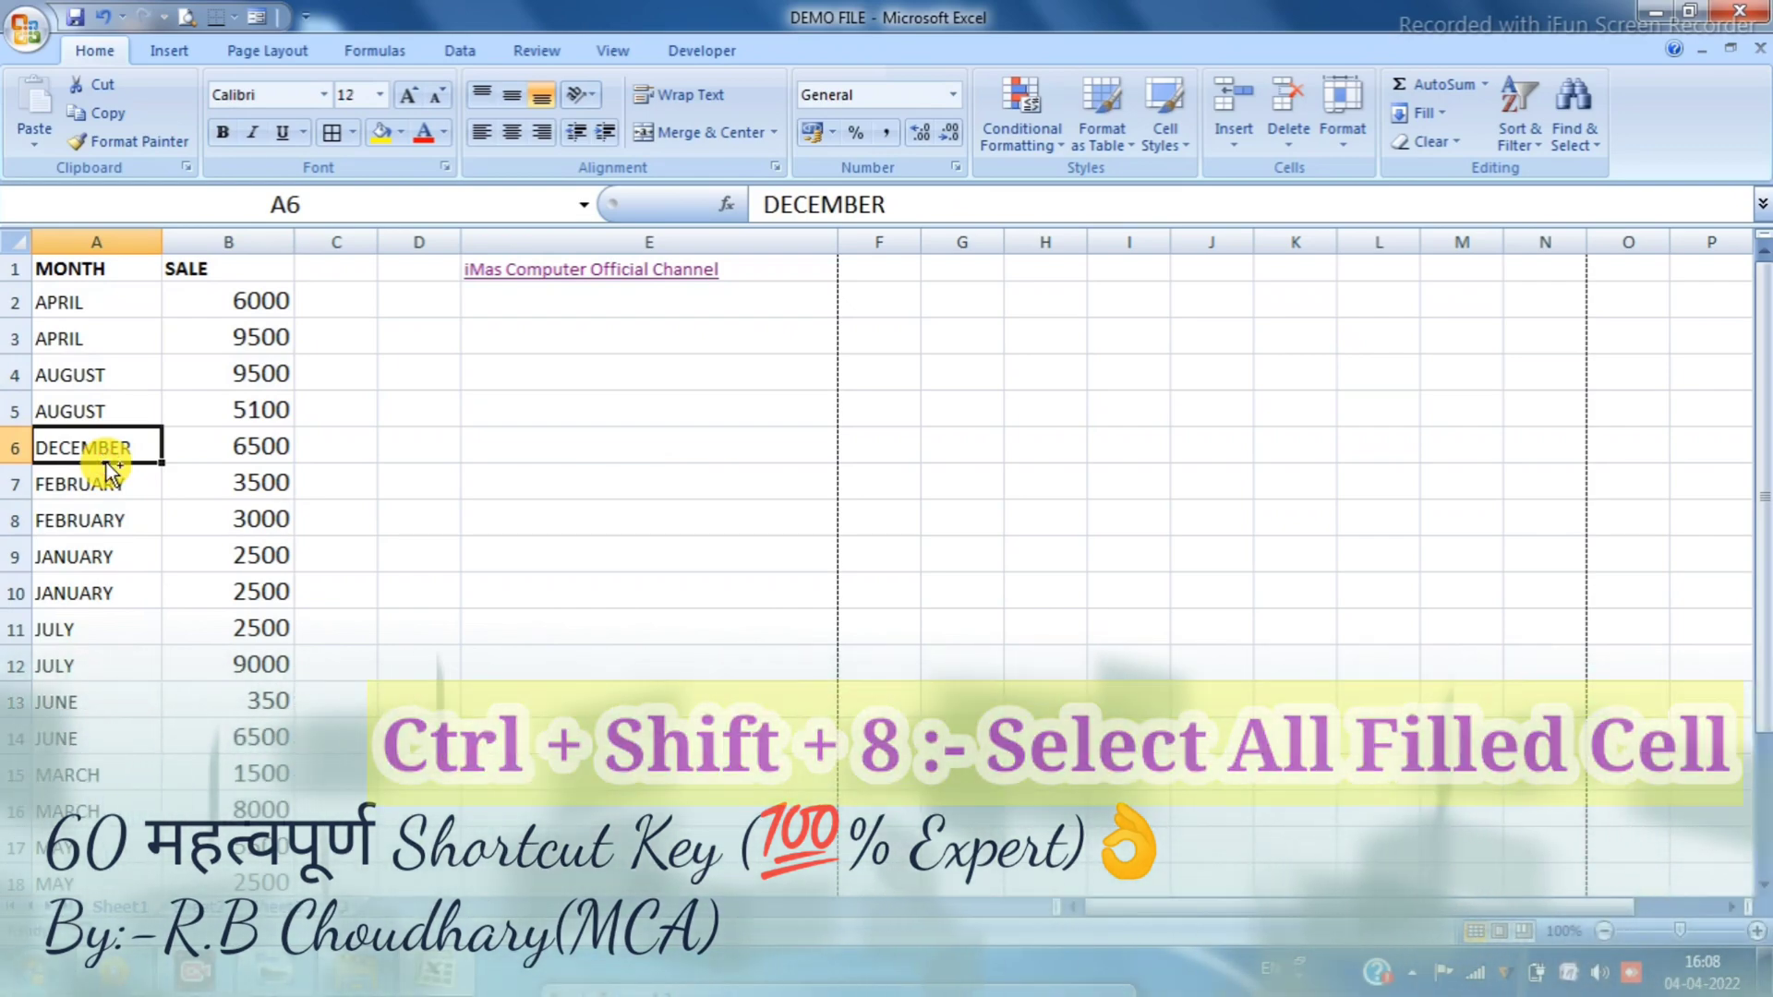
pyautogui.hotkey('ctrl', 'shift', '8')
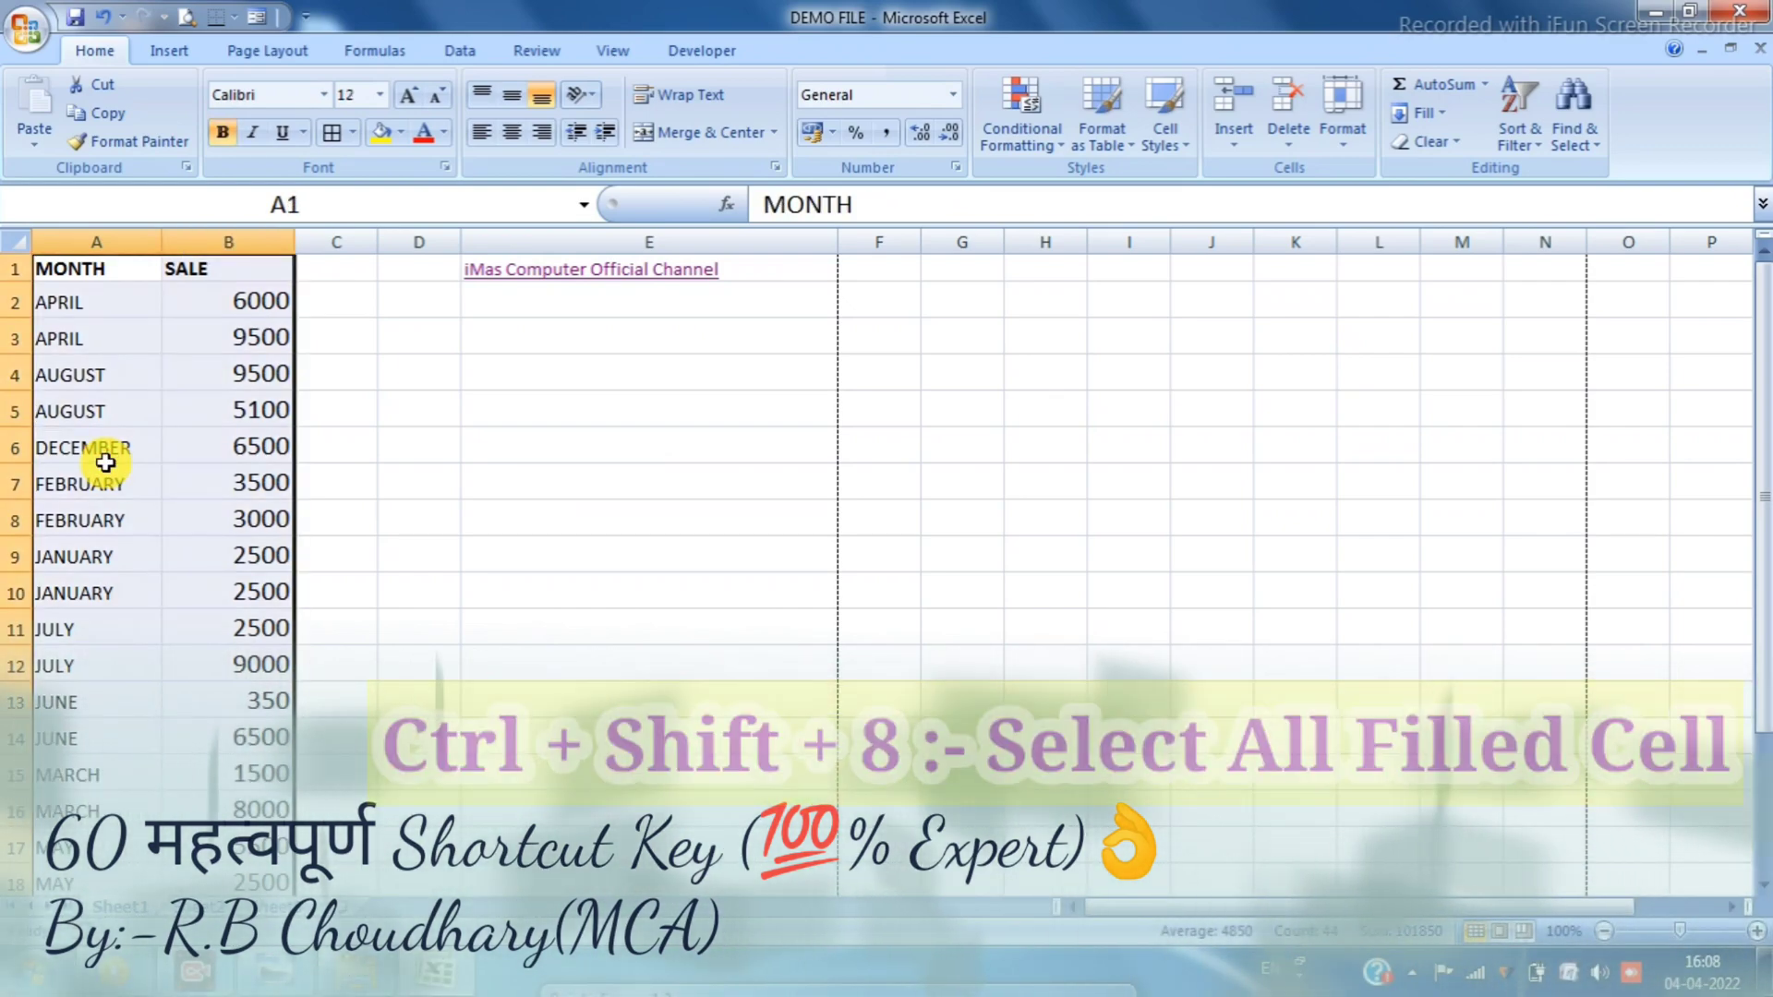
pyautogui.click(97, 460)
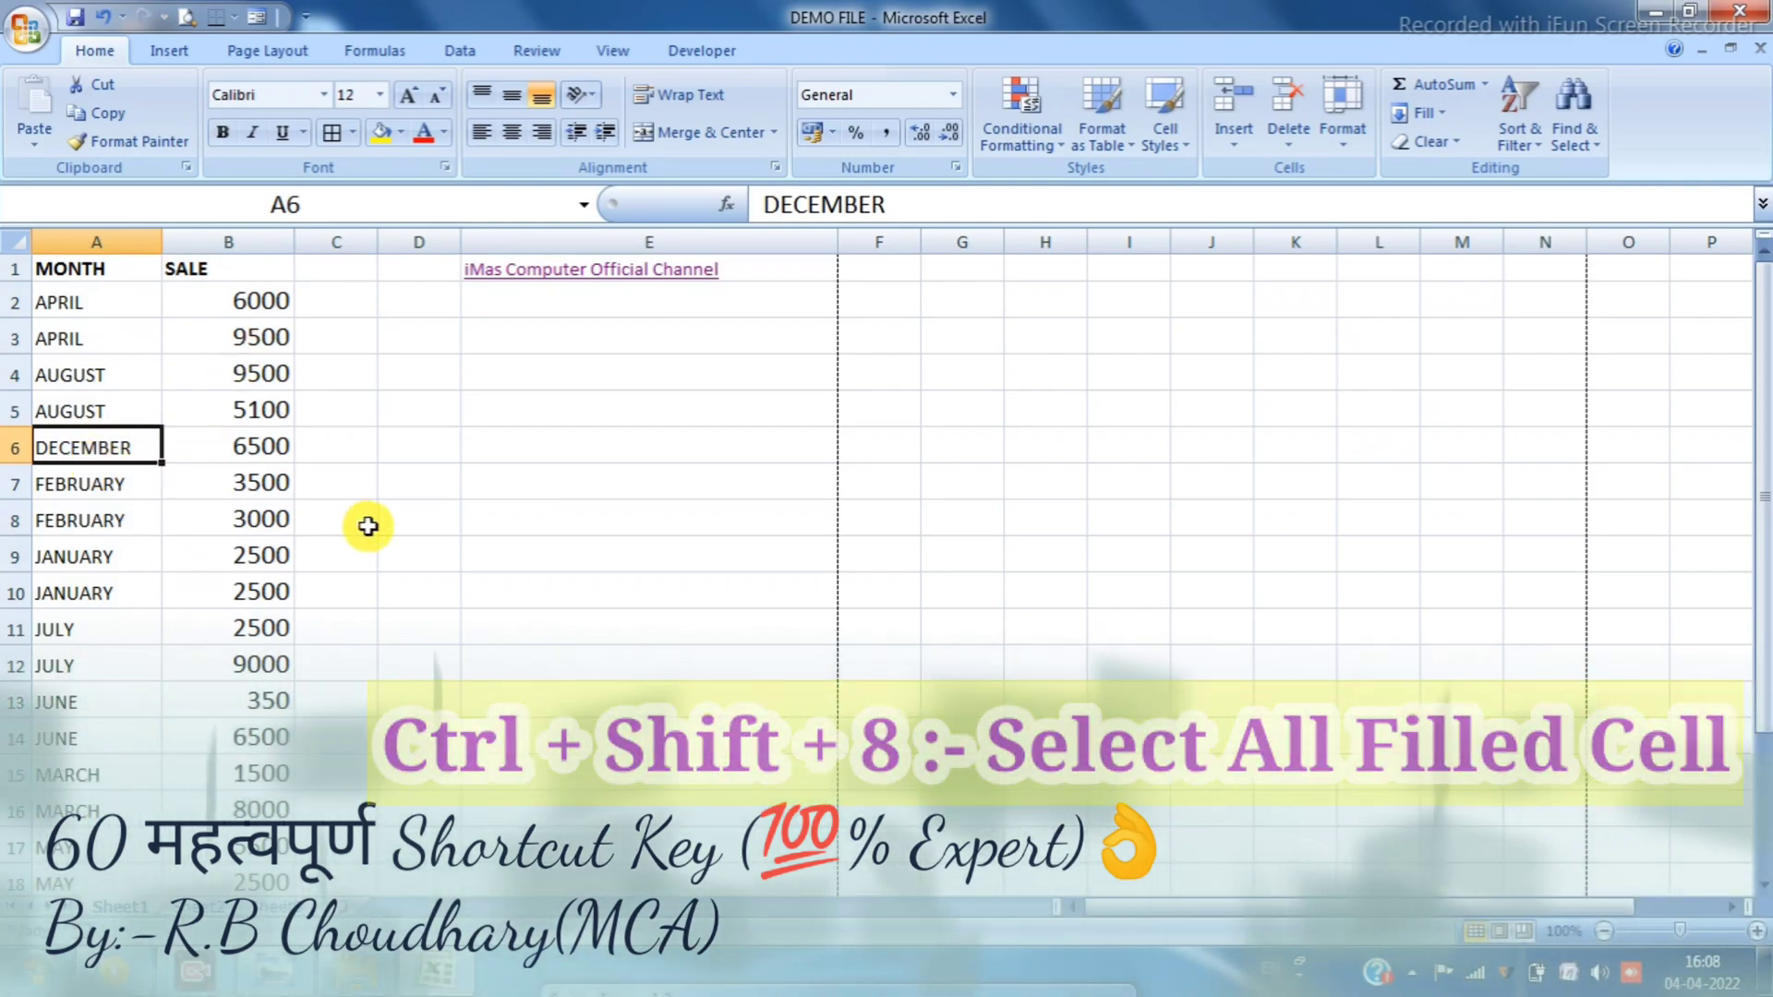
pyautogui.click(684, 589)
# Select the sales figures B2:B22, zoom the sheet out to 90%, and restore, widen and reposition the workbook window
pyautogui.moveTo(246, 305); pyautogui.dragTo(246, 859)
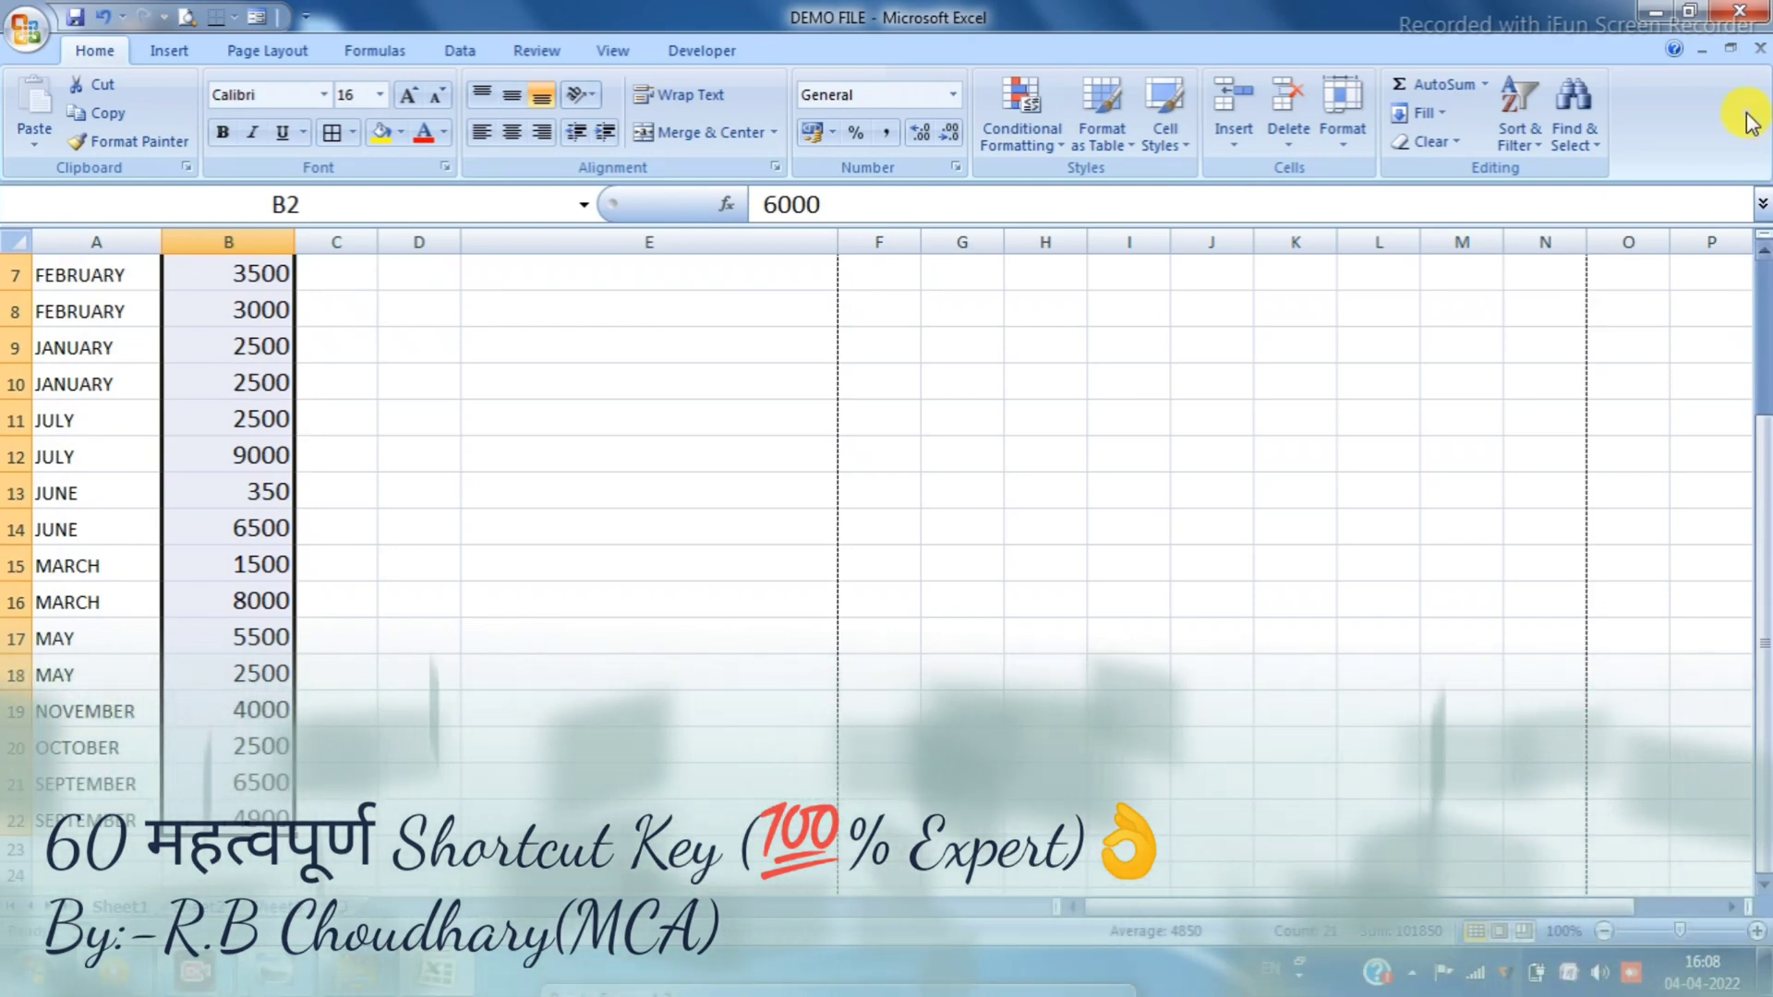
pyautogui.click(1692, 14)
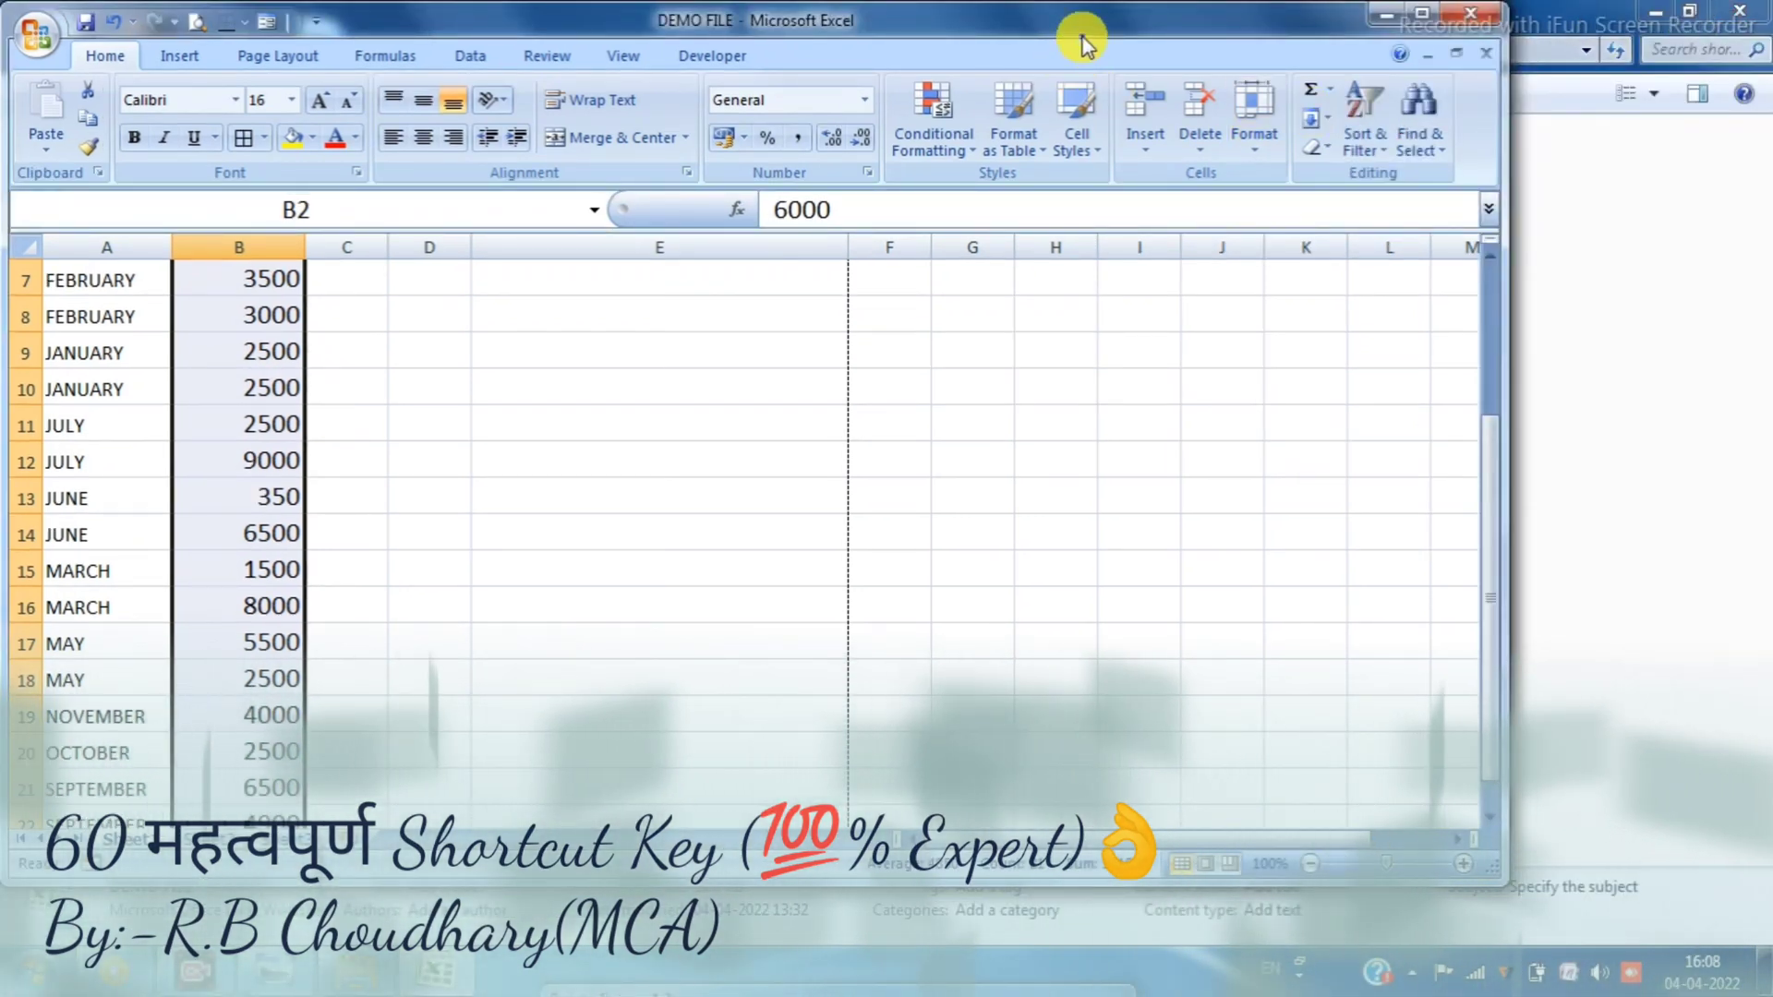
pyautogui.click(1071, 25)
pyautogui.moveTo(1033, 30); pyautogui.dragTo(839, 28)
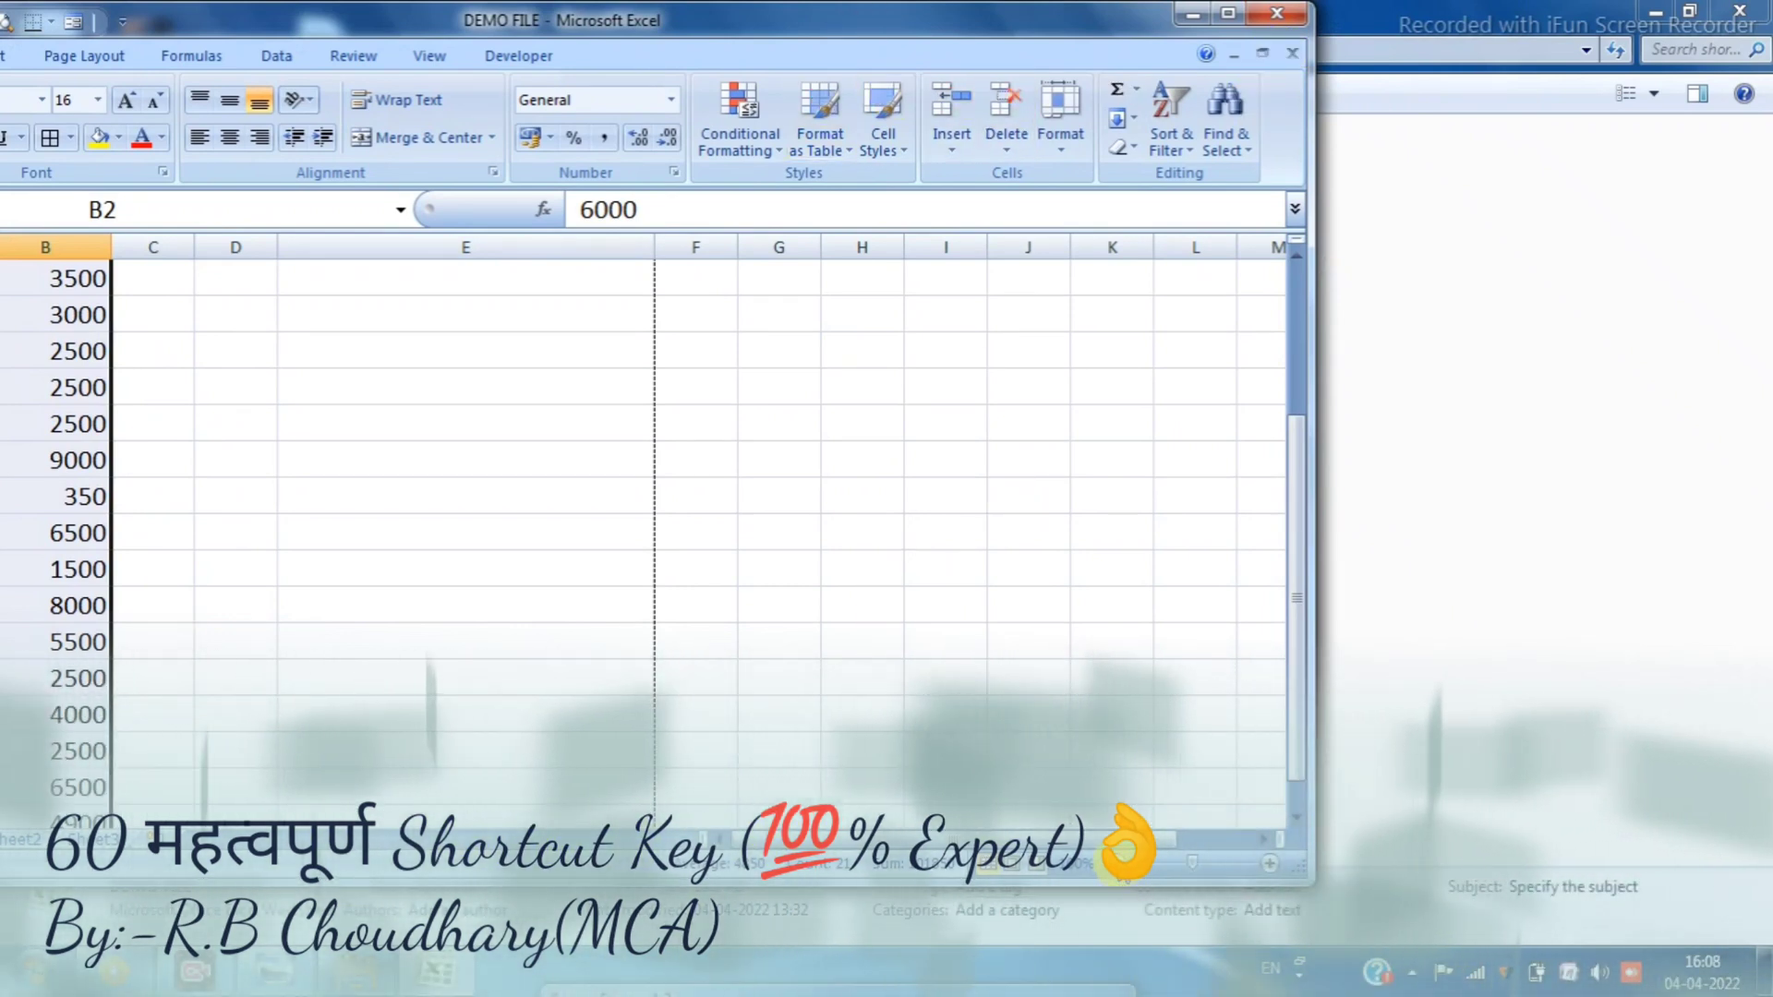
pyautogui.keyDown('ctrl'); pyautogui.scroll(-1, 646, 517); pyautogui.keyUp('ctrl')
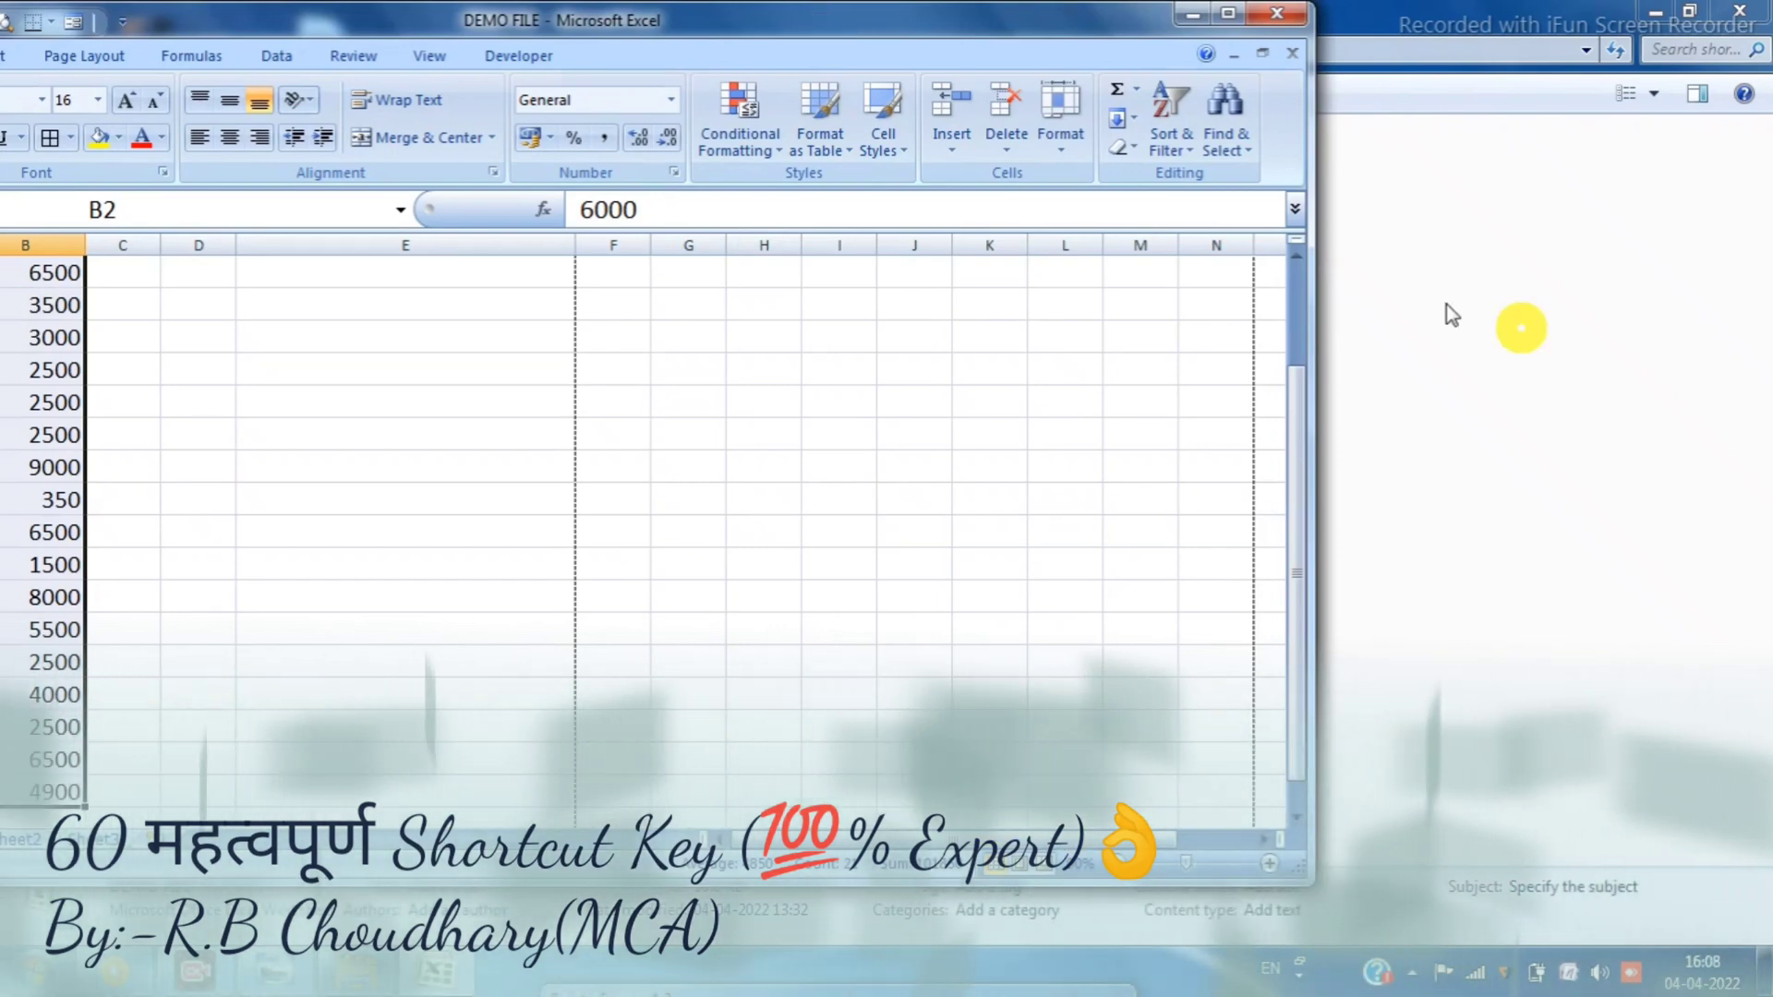
pyautogui.moveTo(1312, 295); pyautogui.dragTo(1605, 291)
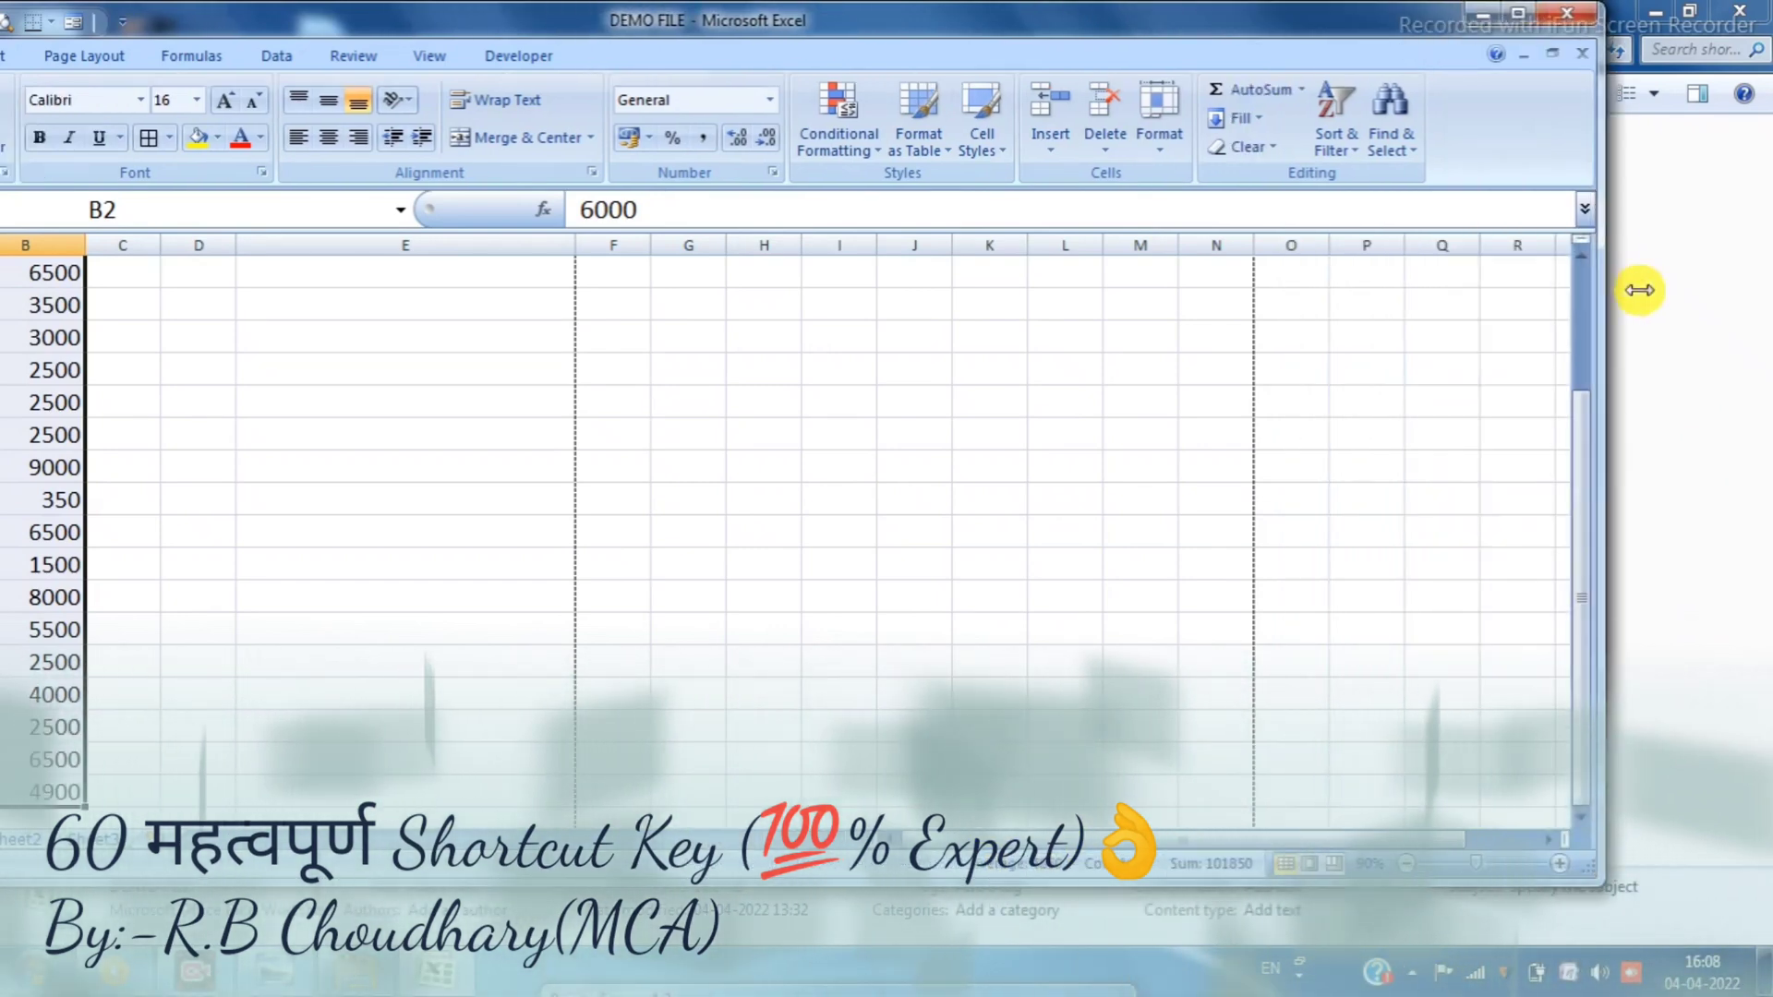
pyautogui.moveTo(374, 18); pyautogui.dragTo(526, 14)
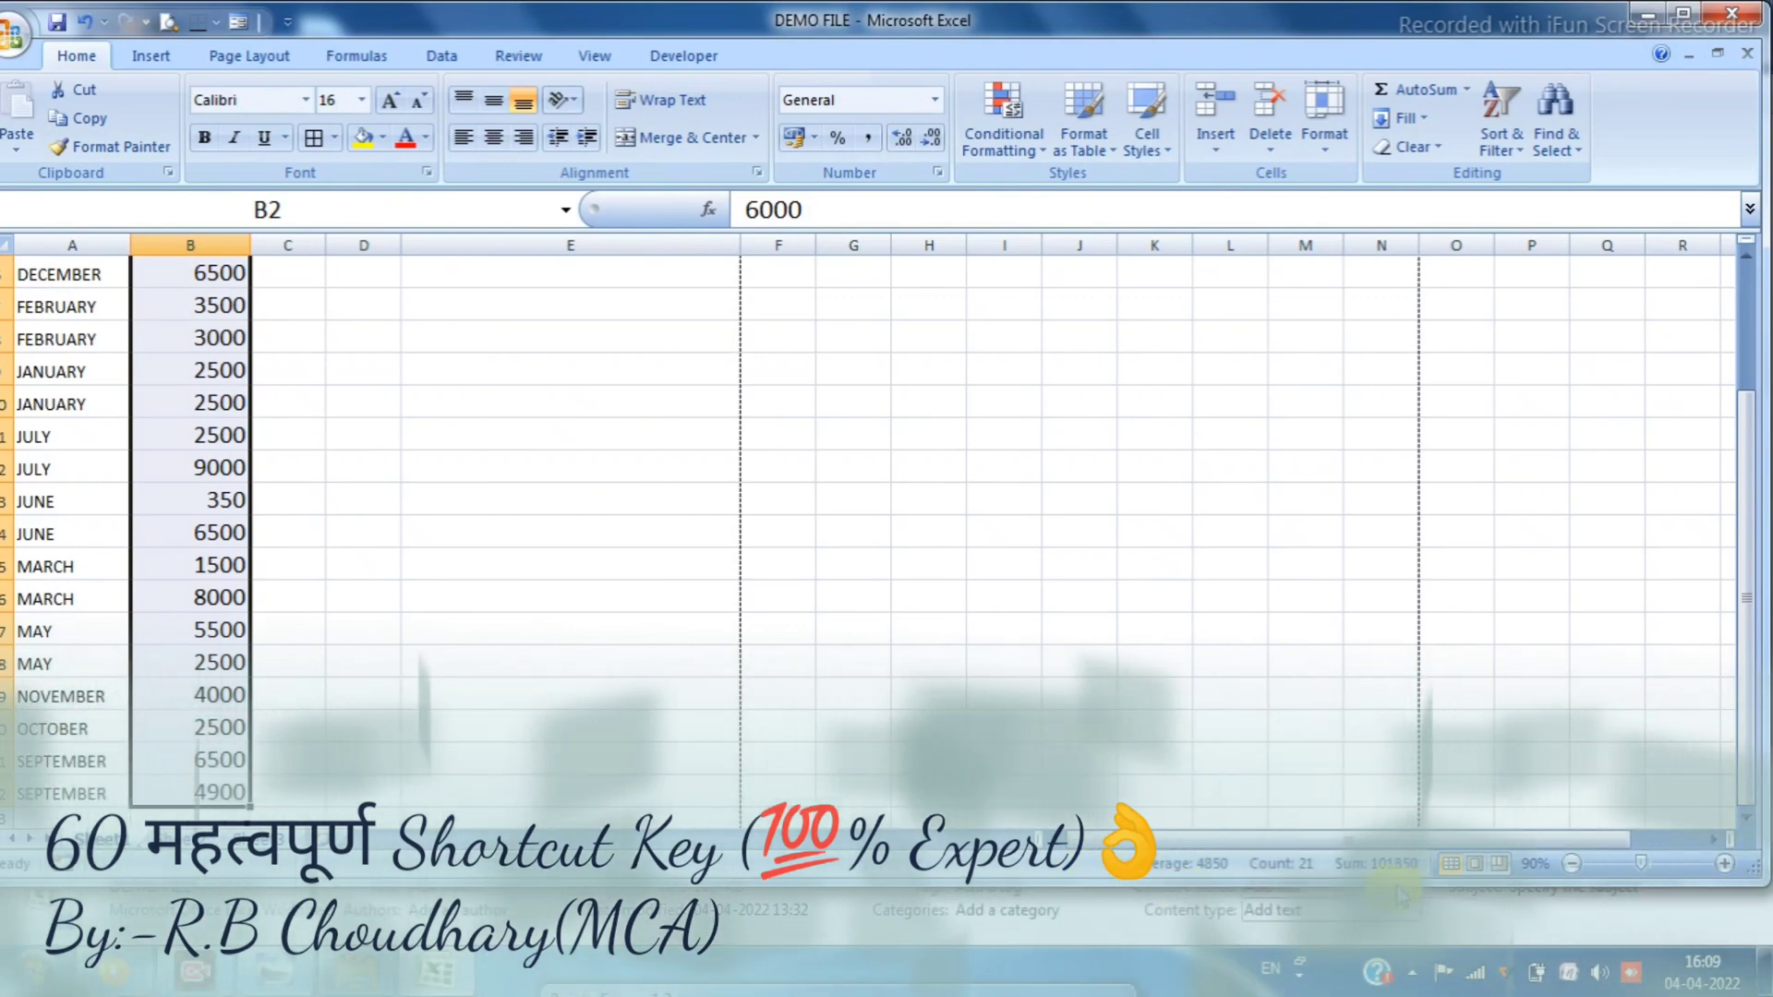
# Look through the status bar customization options without changing any, and maximize the workbook window
pyautogui.rightClick(984, 873)
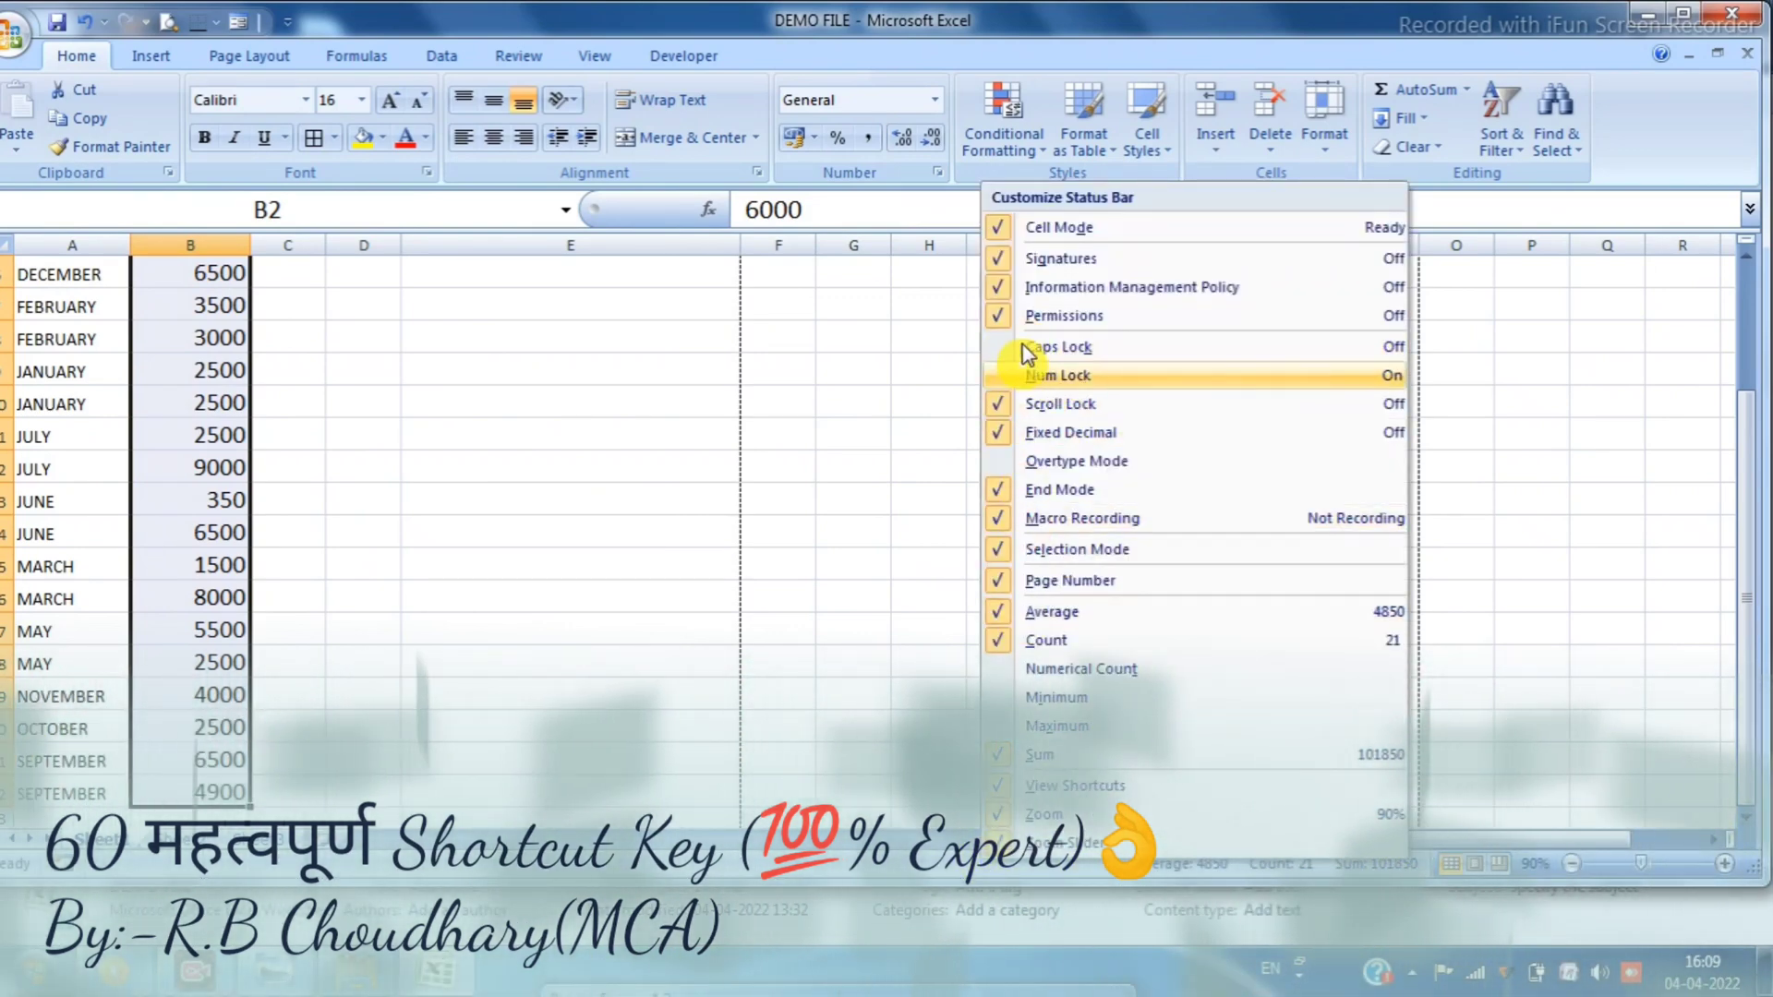
pyautogui.click(809, 570)
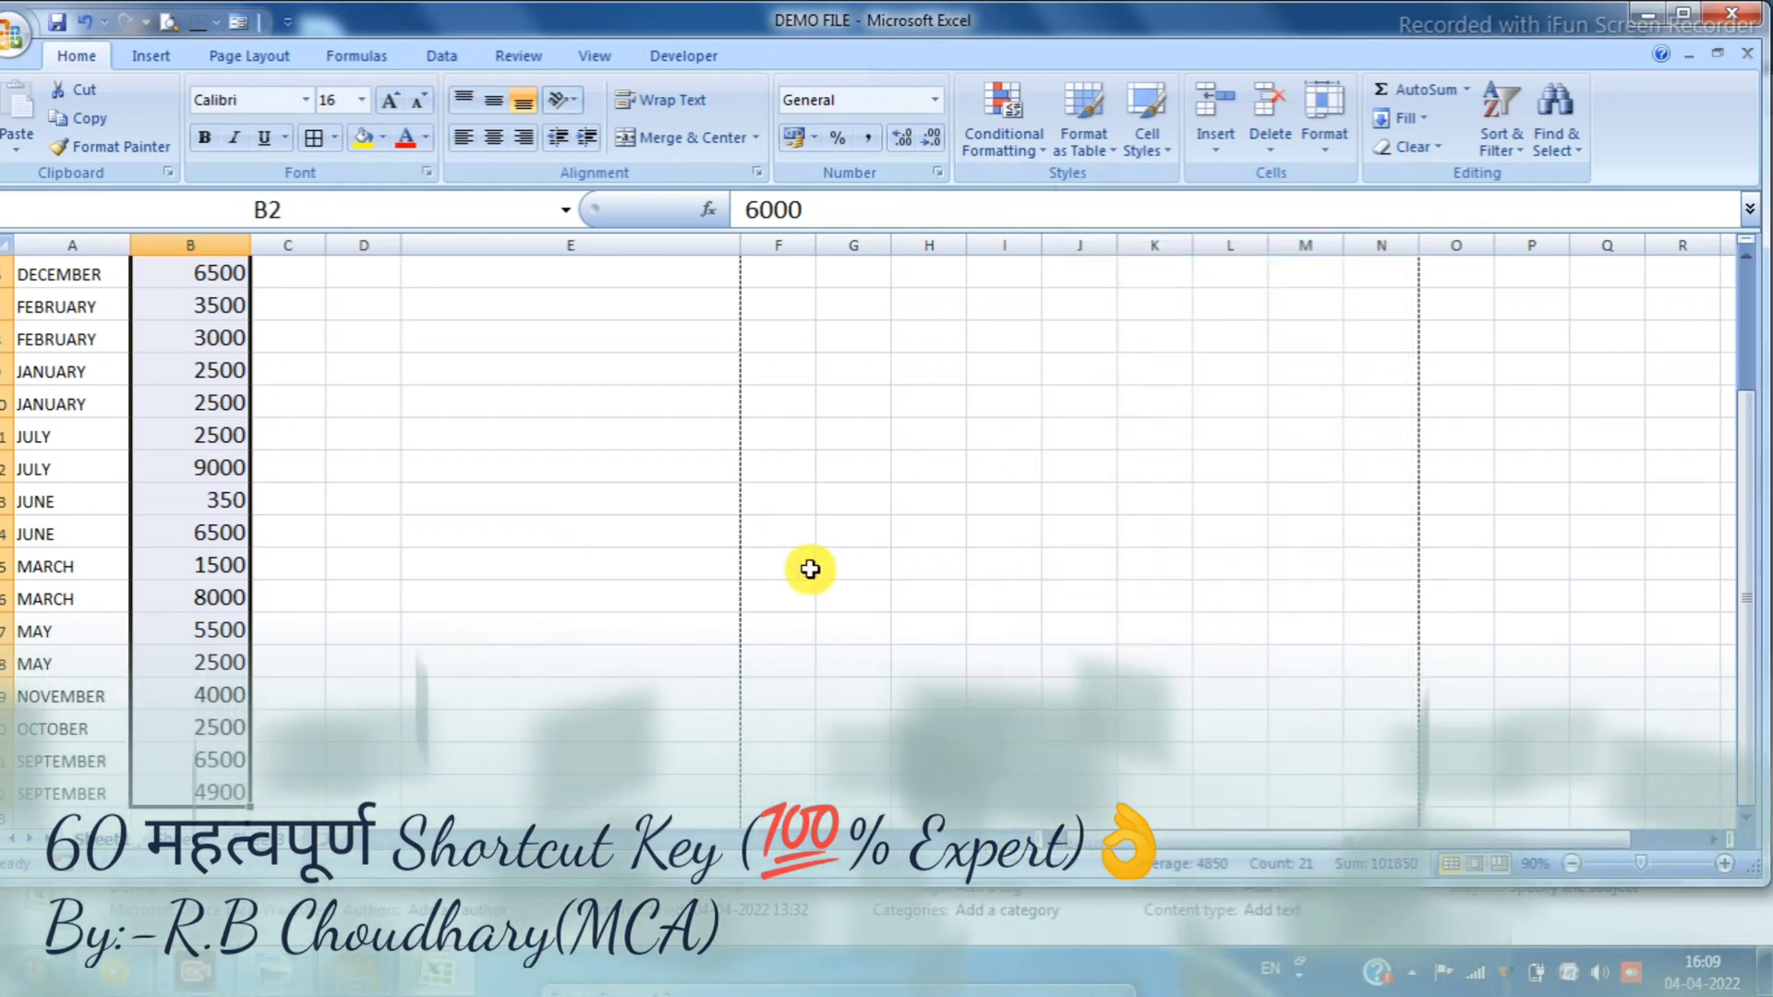
pyautogui.click(1683, 13)
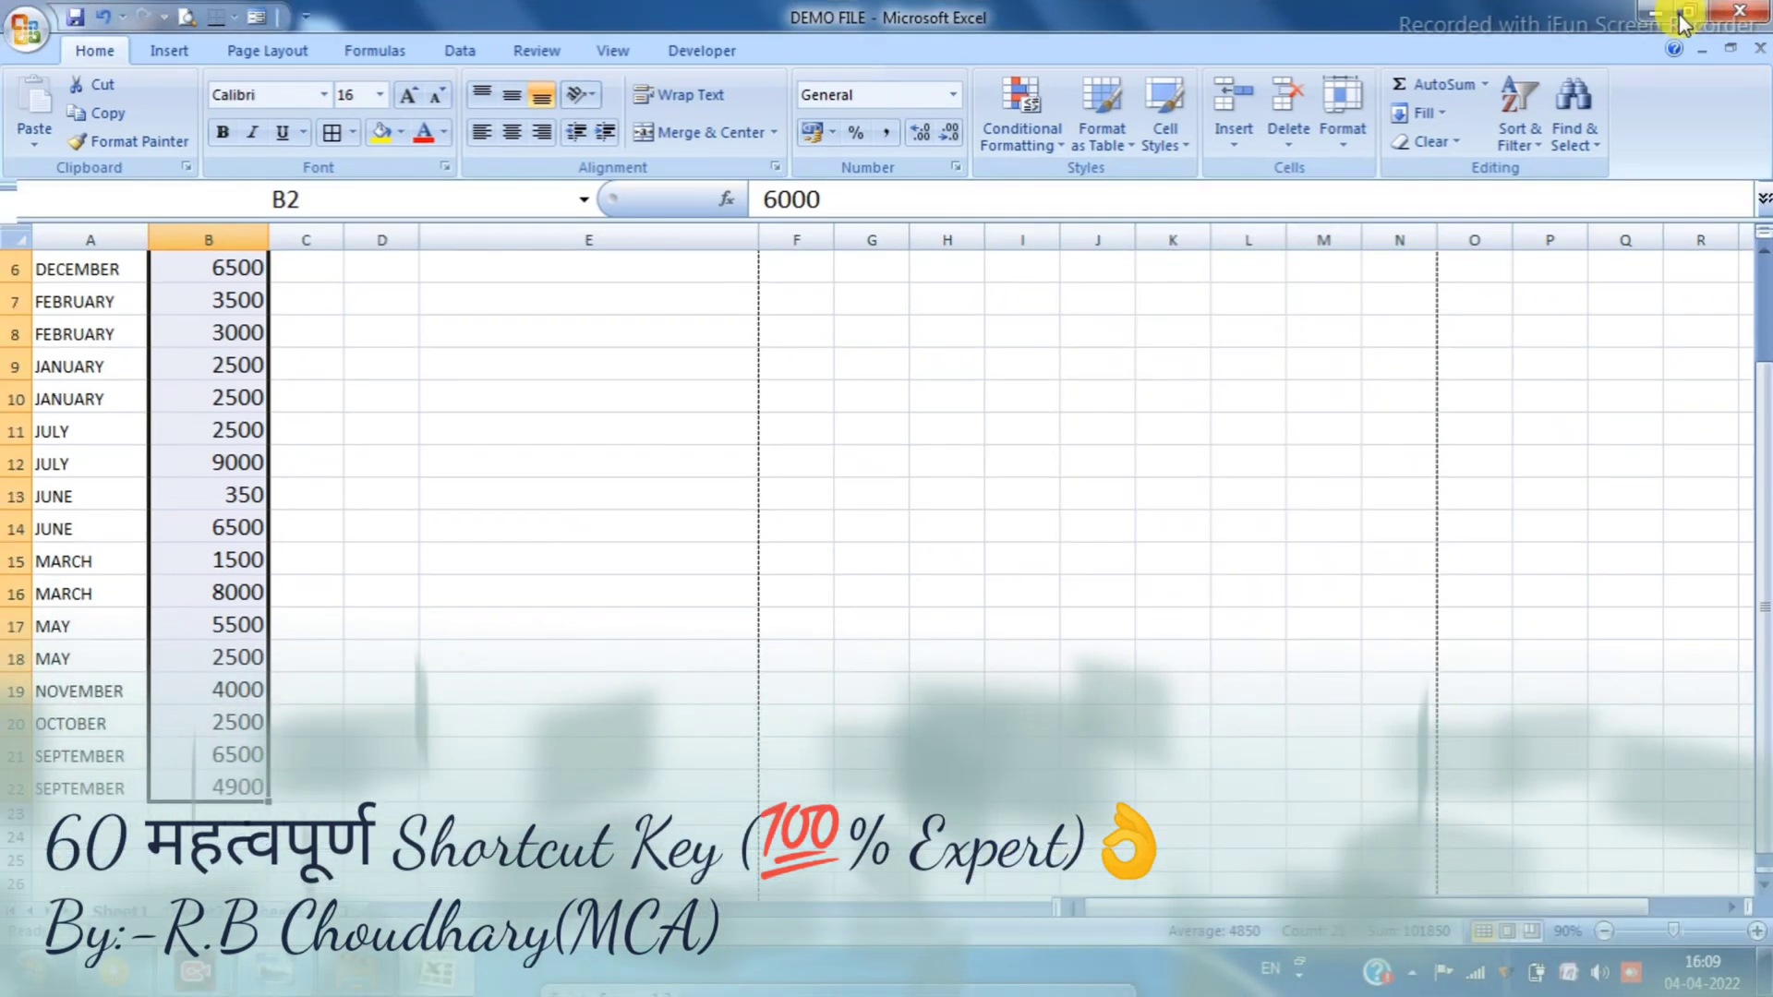
# Copy FEBRUARY from cell A7 and paste it into cell E12
pyautogui.click(484, 459)
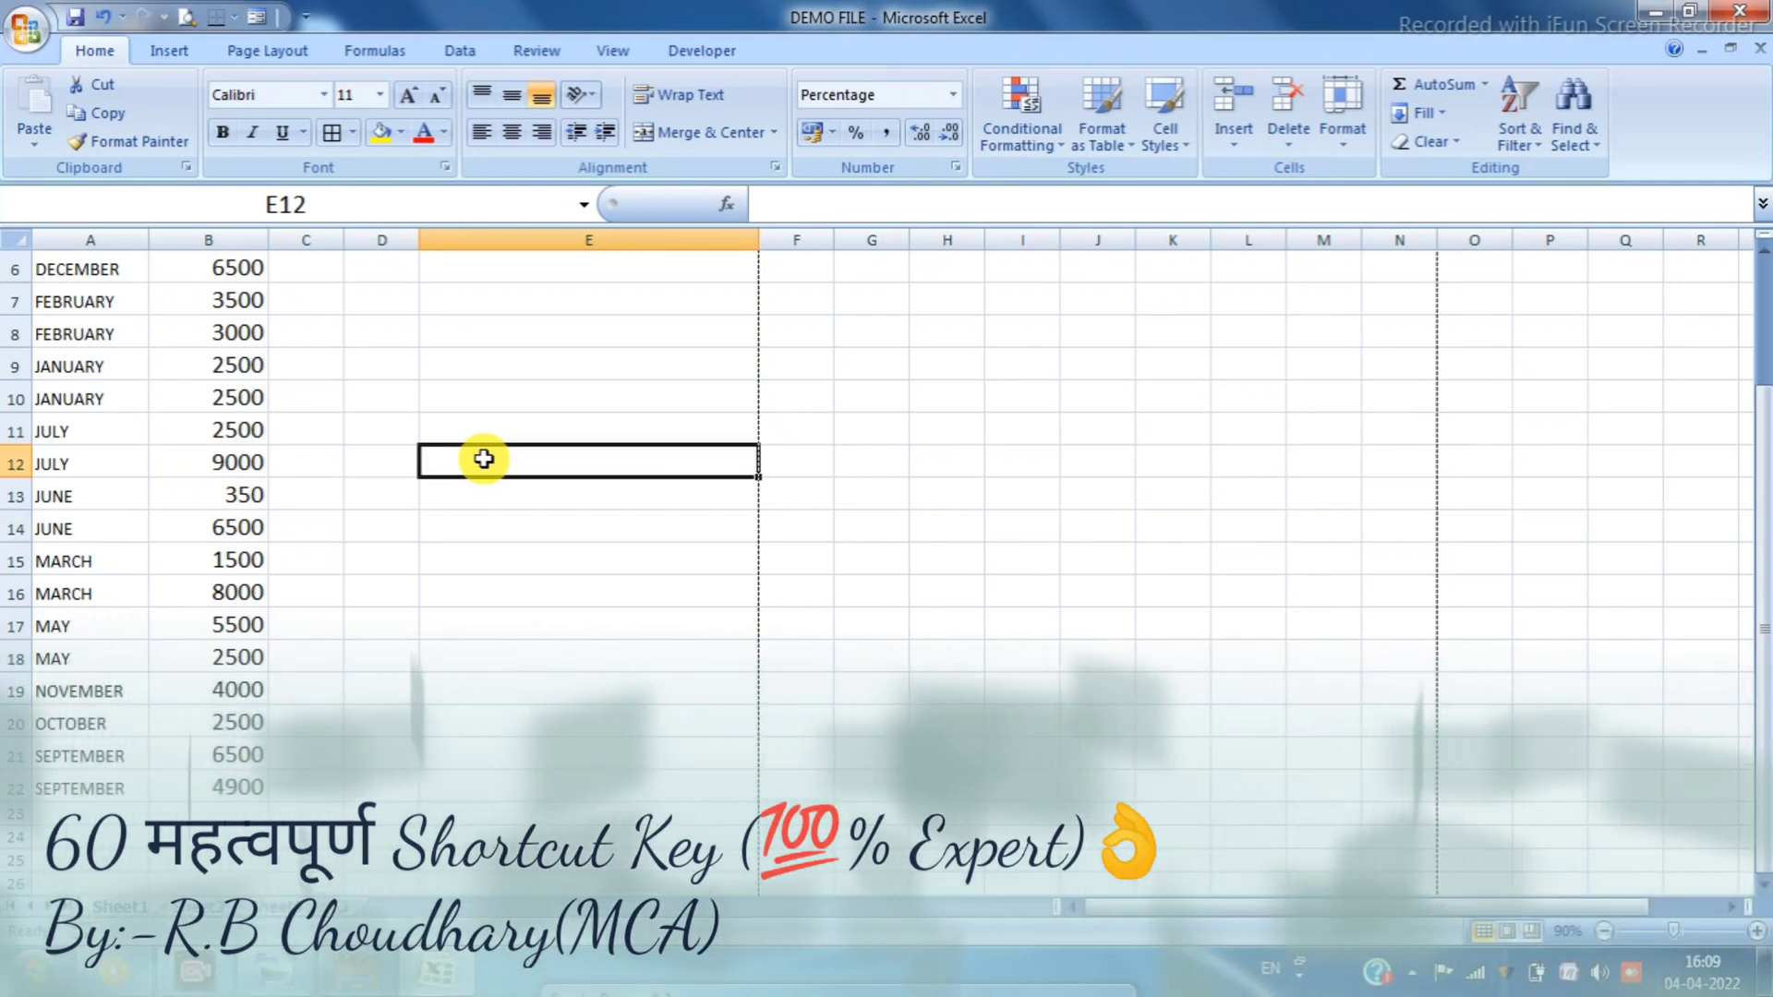
pyautogui.click(401, 364)
pyautogui.click(59, 299)
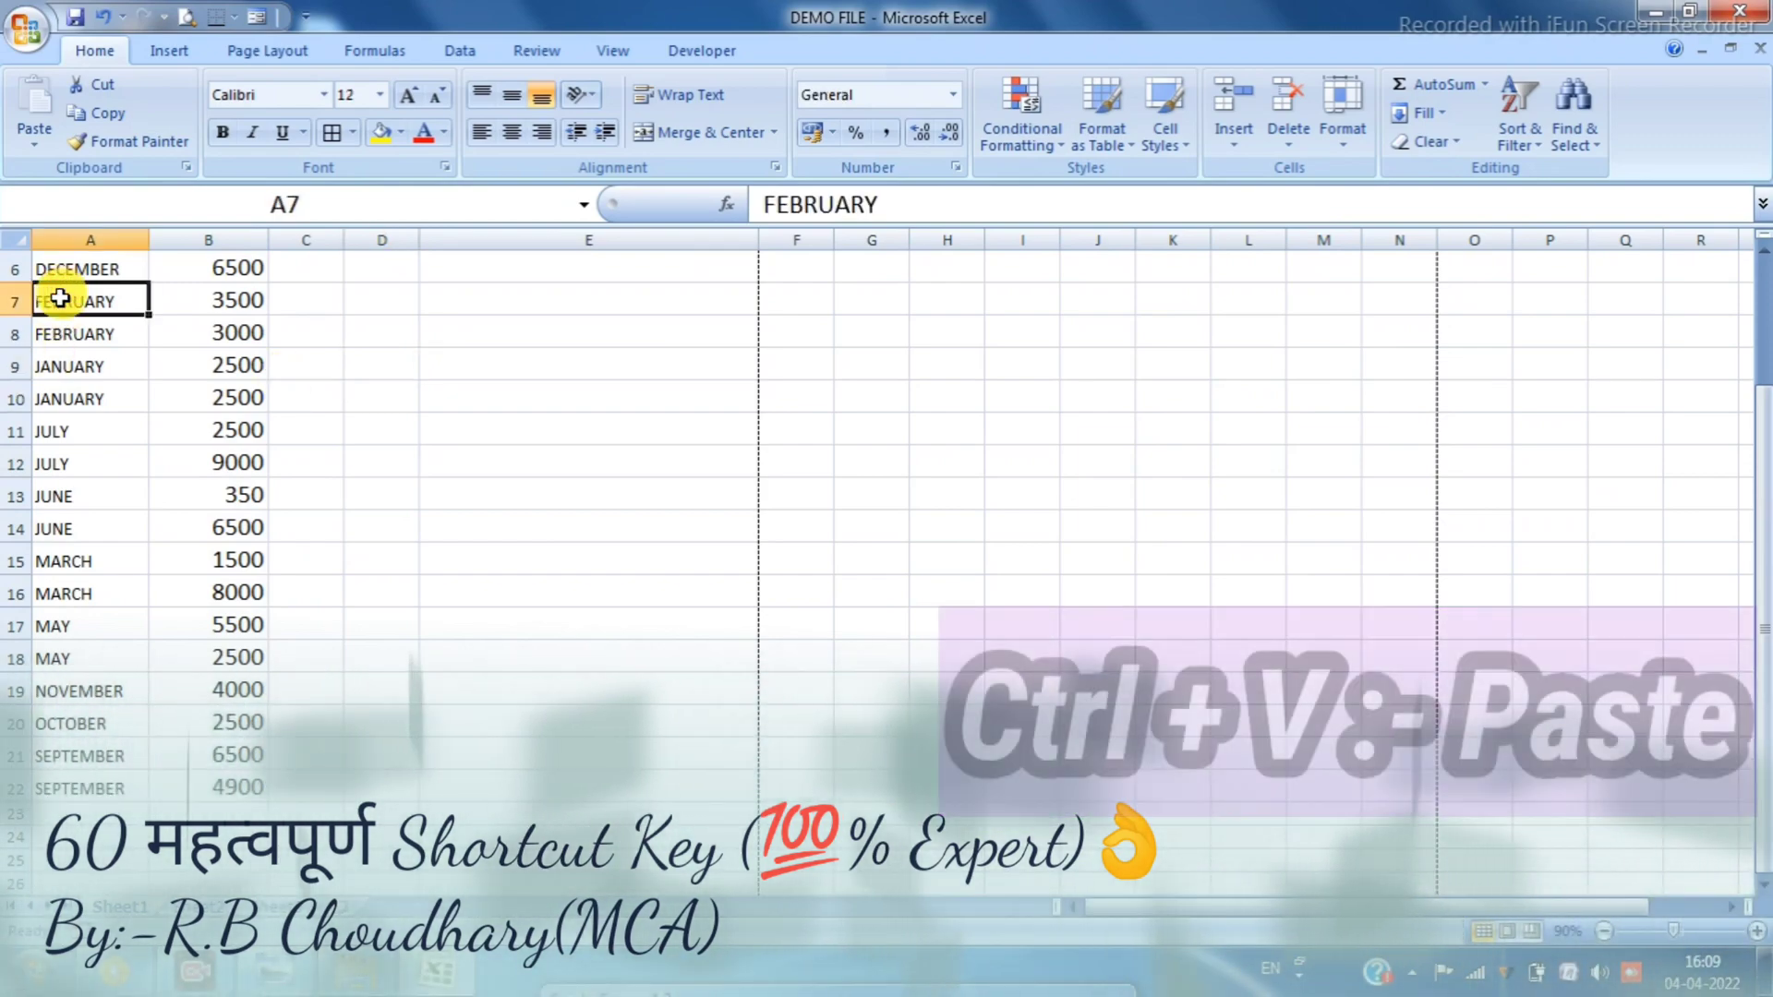
pyautogui.hotkey('ctrl', 'c')
pyautogui.click(535, 461)
pyautogui.hotkey('ctrl', 'v')
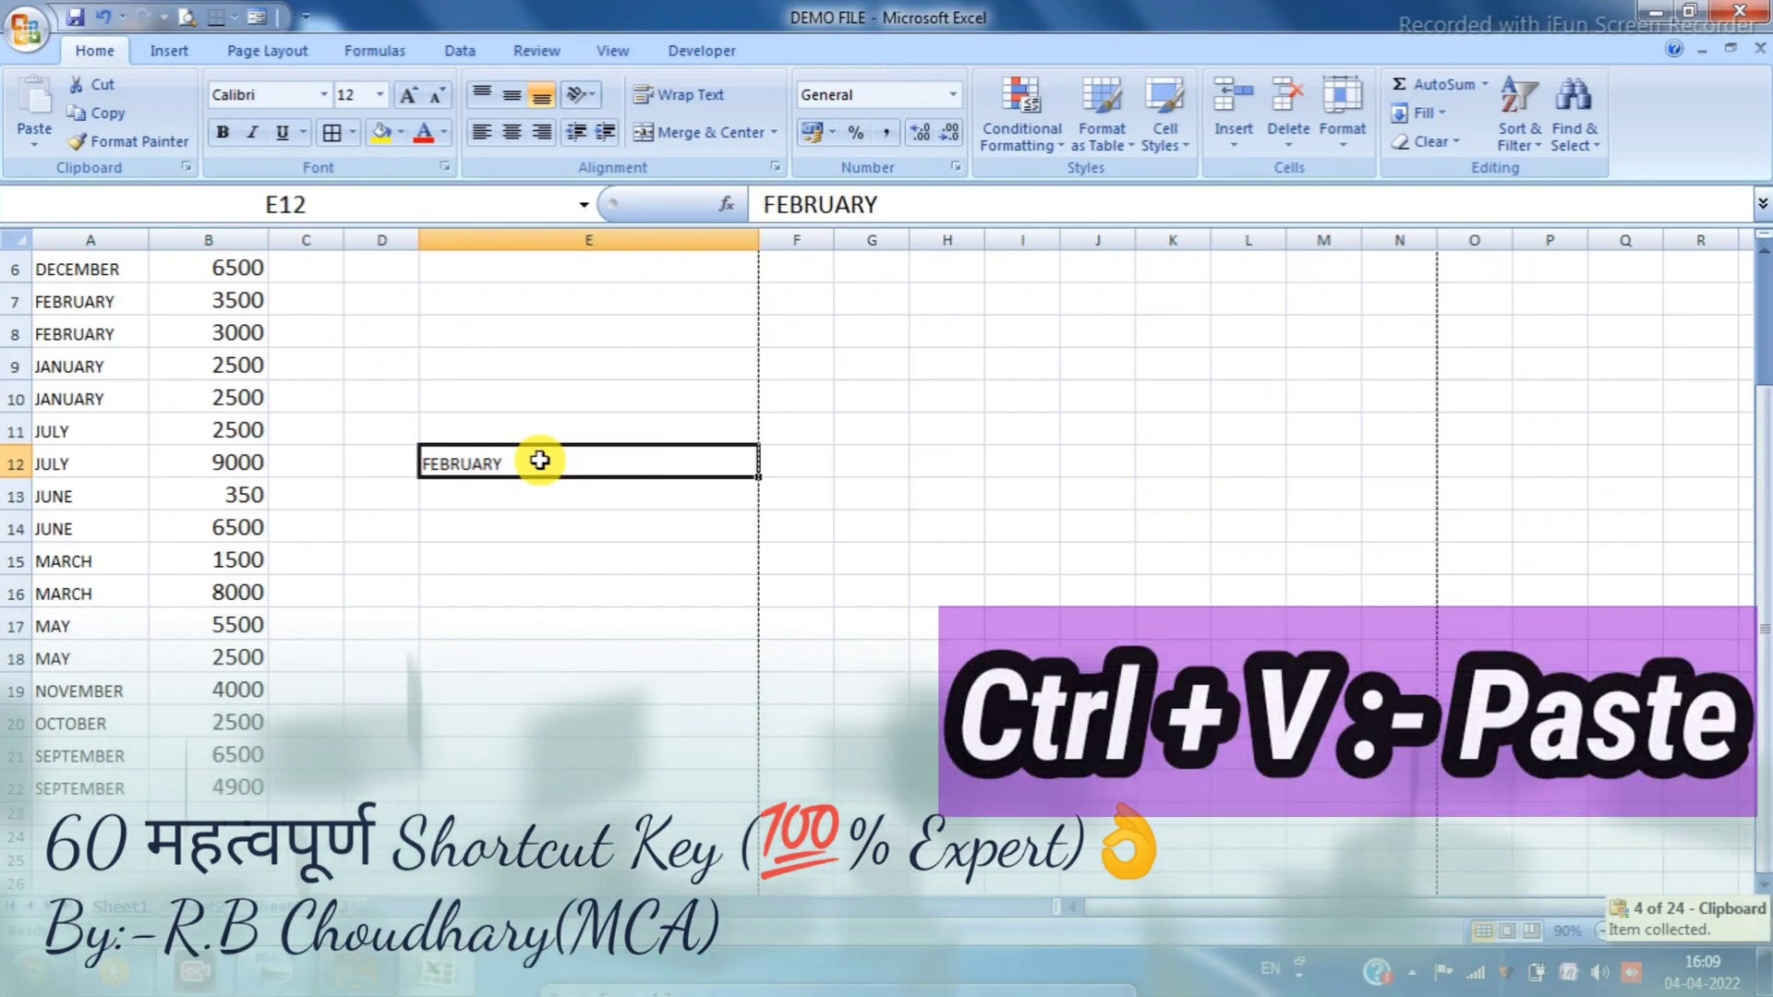
pyautogui.scroll(2, 535, 565)
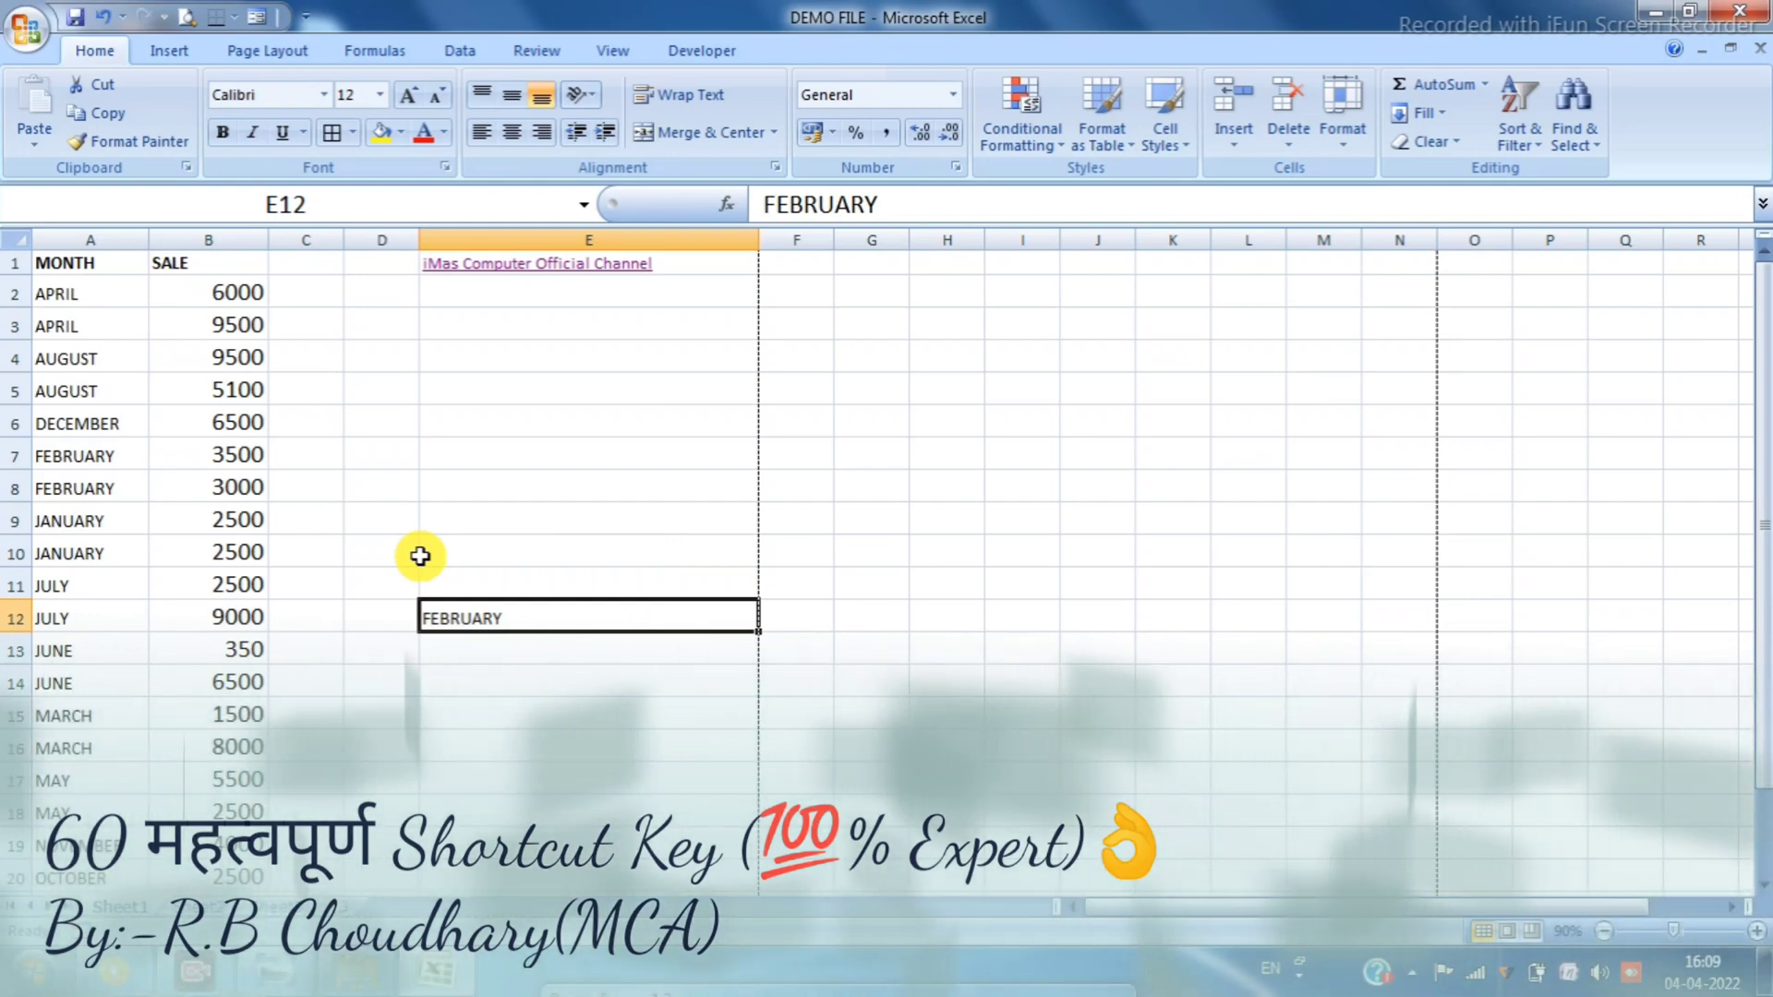
# Fill the range E5:E7 with the sample text asf, fas and fs
pyautogui.click(556, 485)
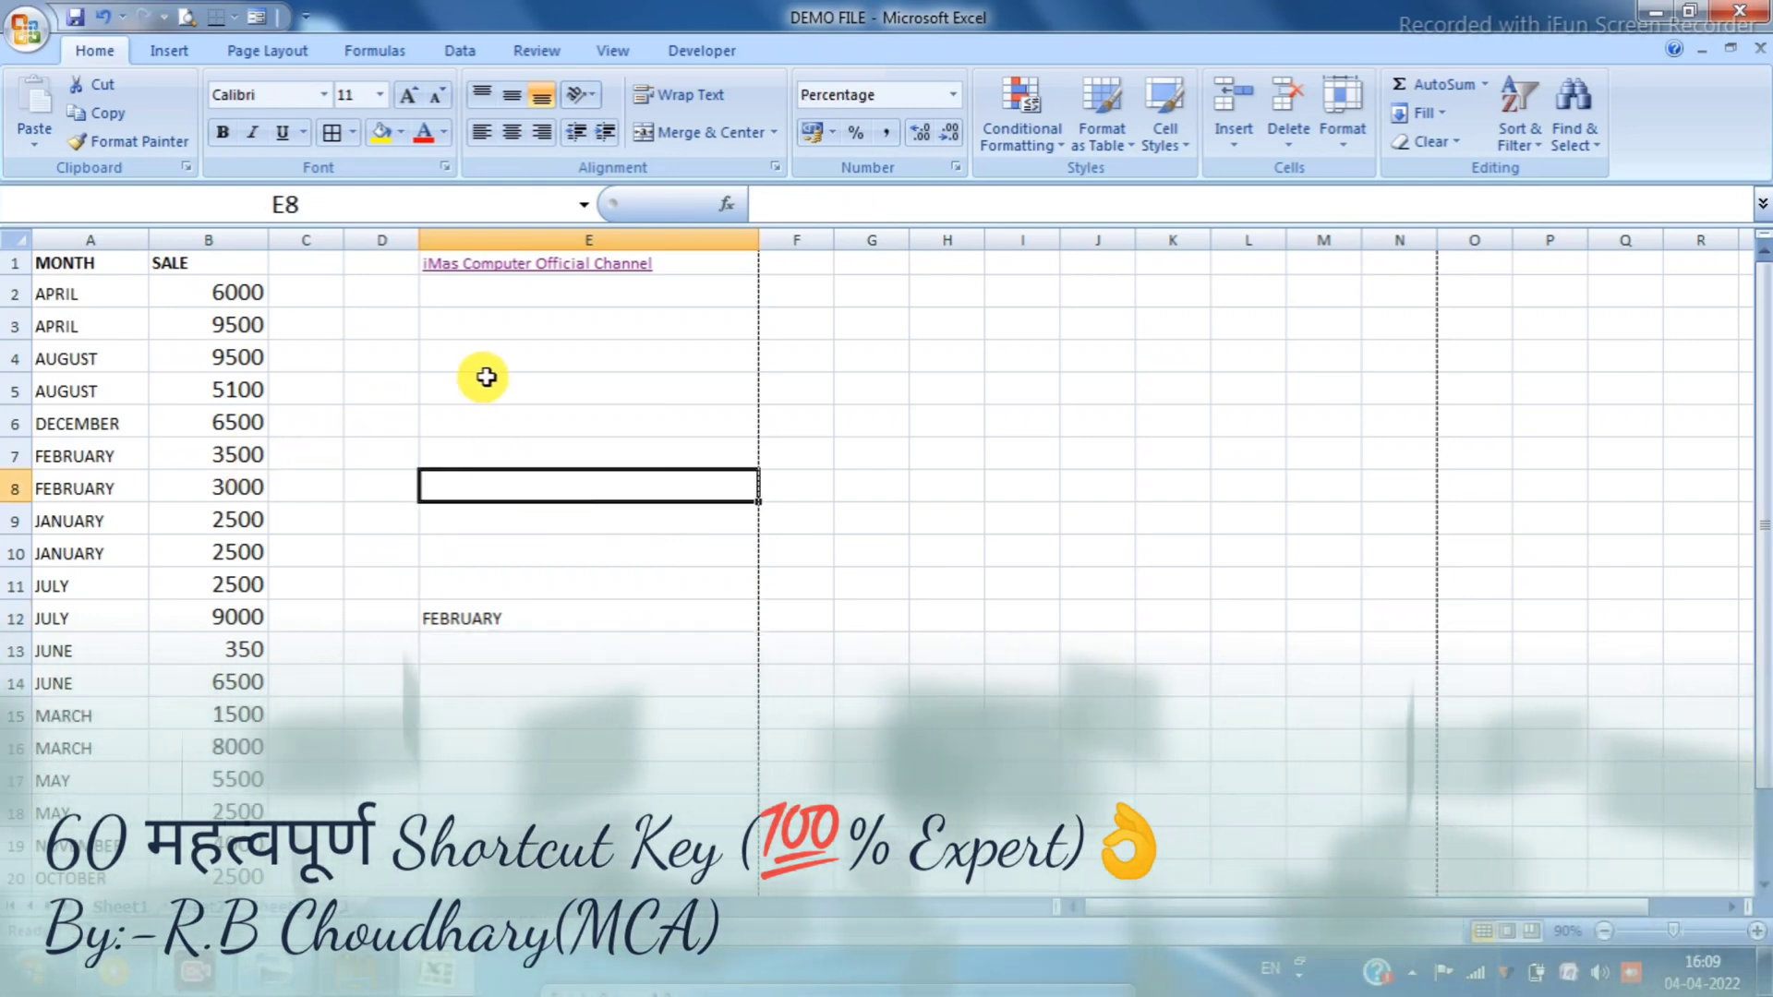
pyautogui.moveTo(479, 376); pyautogui.dragTo(602, 440)
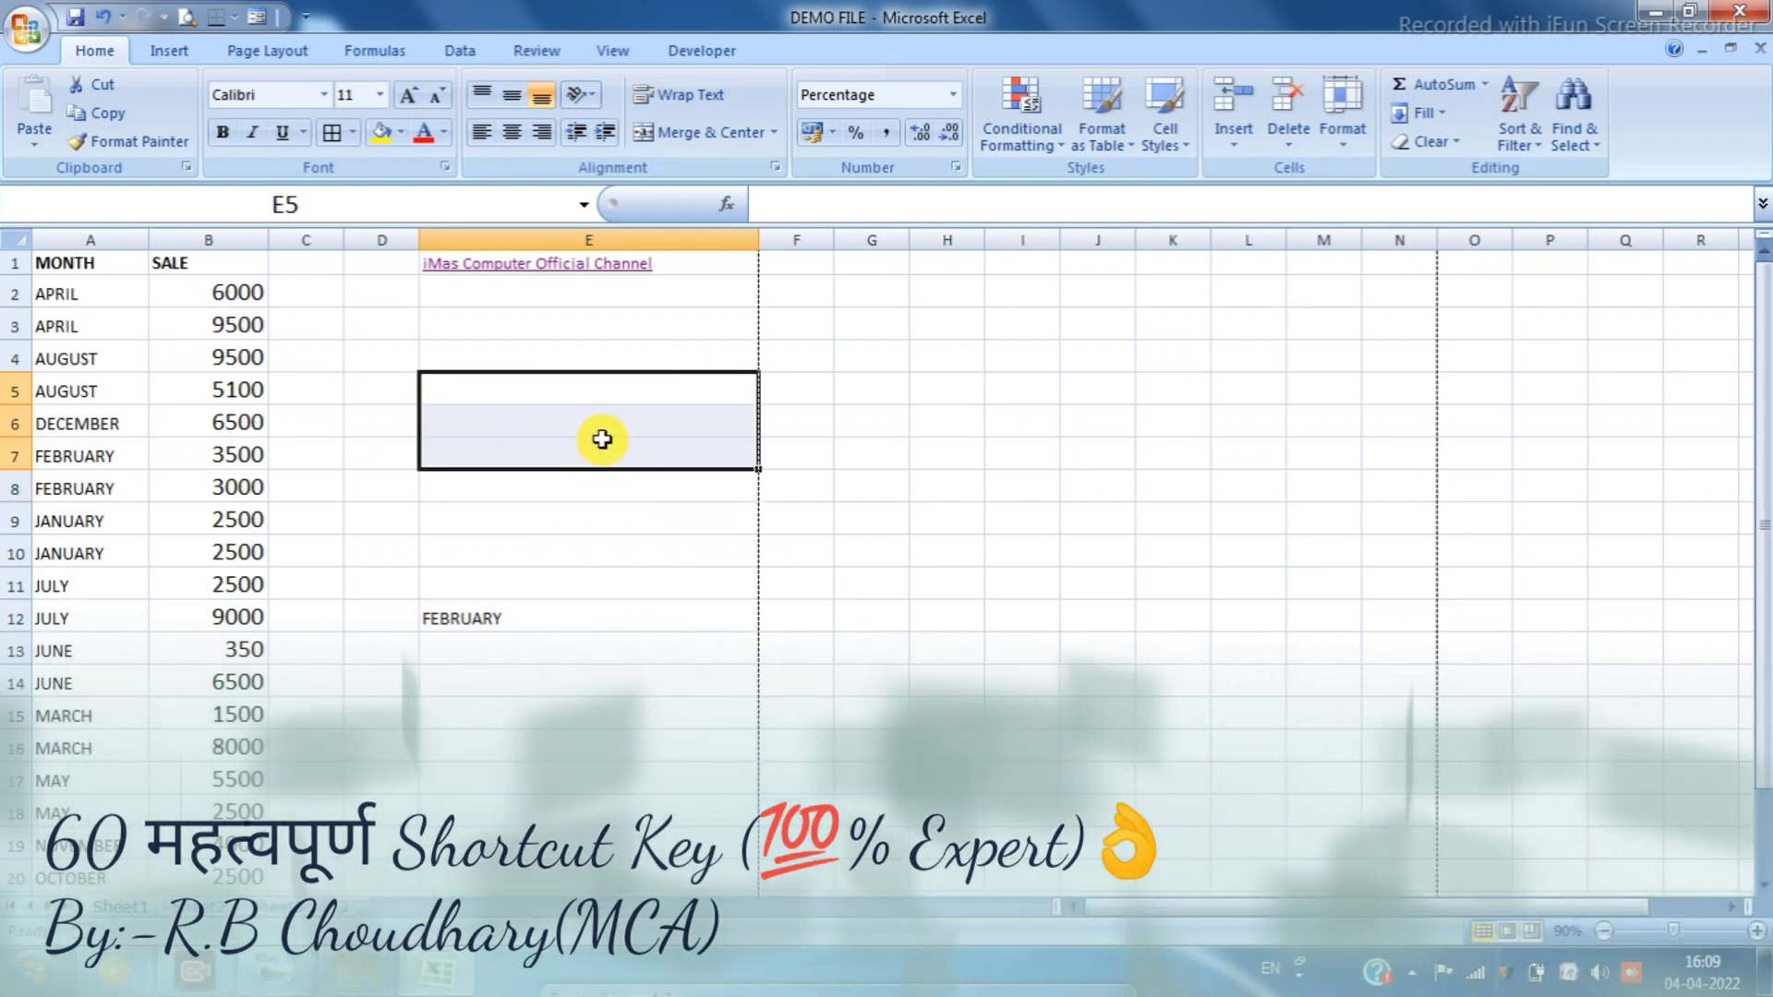
pyautogui.write('mjhfjdsafklasfsalhfklasjf')
pyautogui.press('Return')
pyautogui.write('fas')
pyautogui.press('Return')
pyautogui.write('fs')
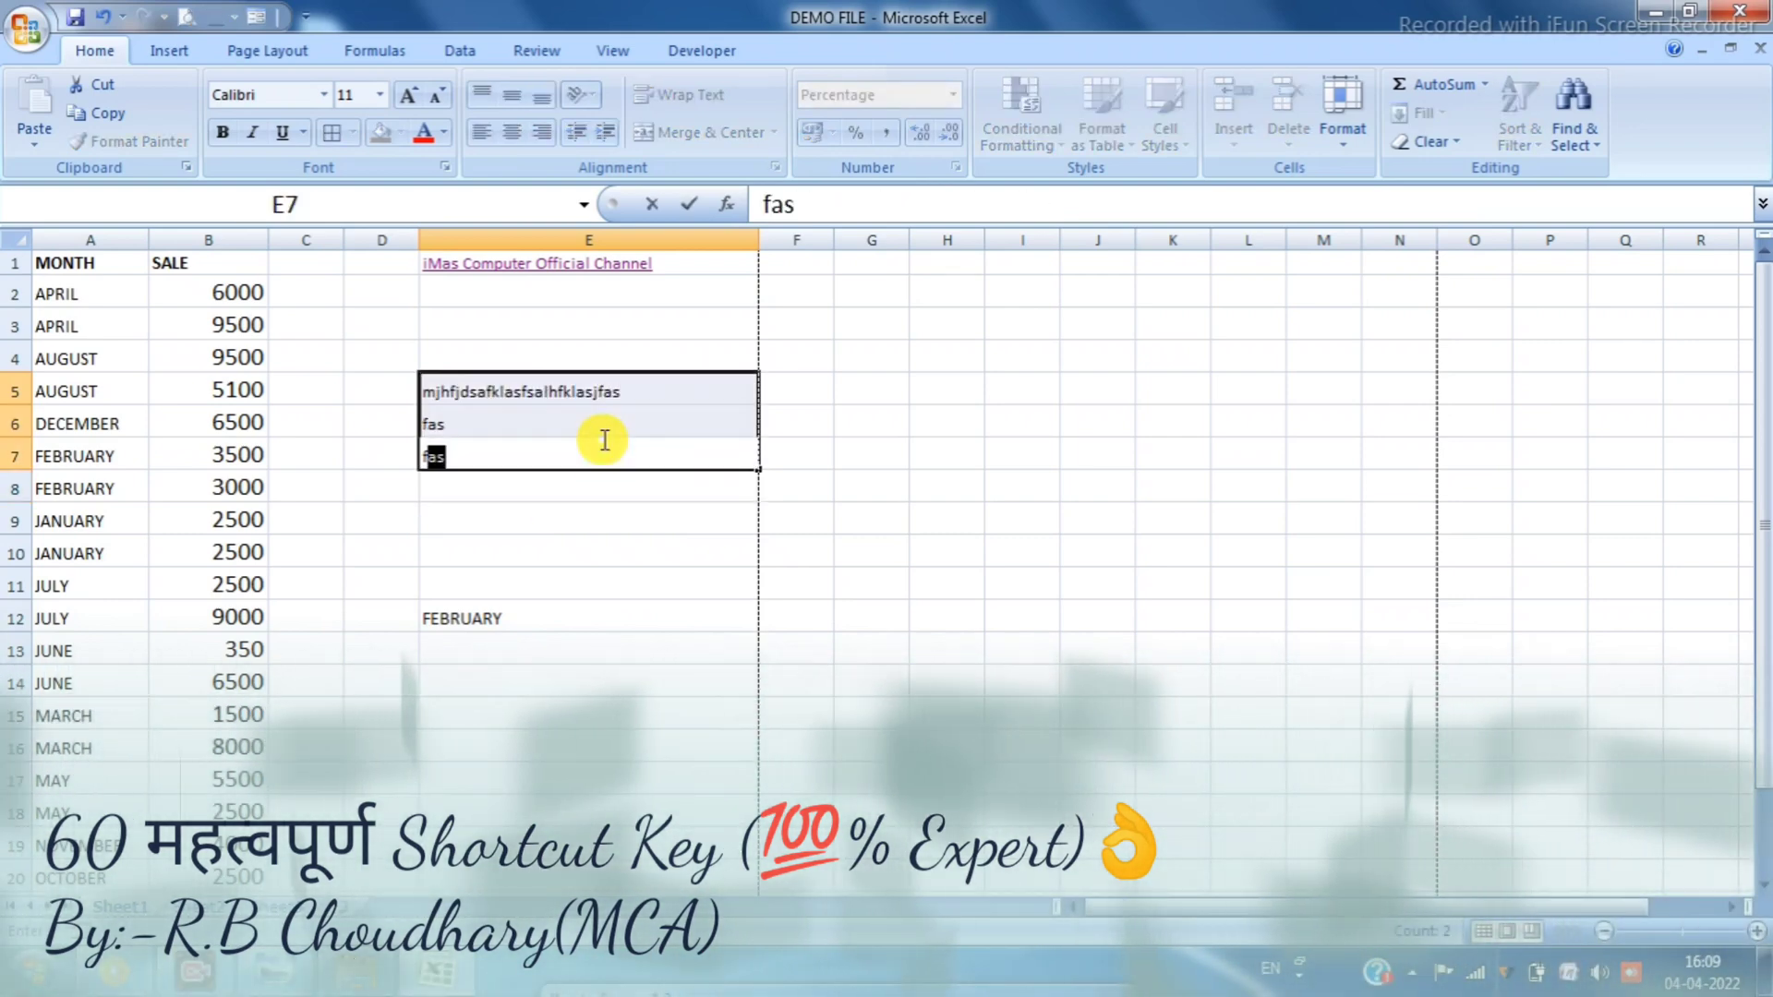
pyautogui.press('Return')
pyautogui.write('asf')
pyautogui.click(637, 600)
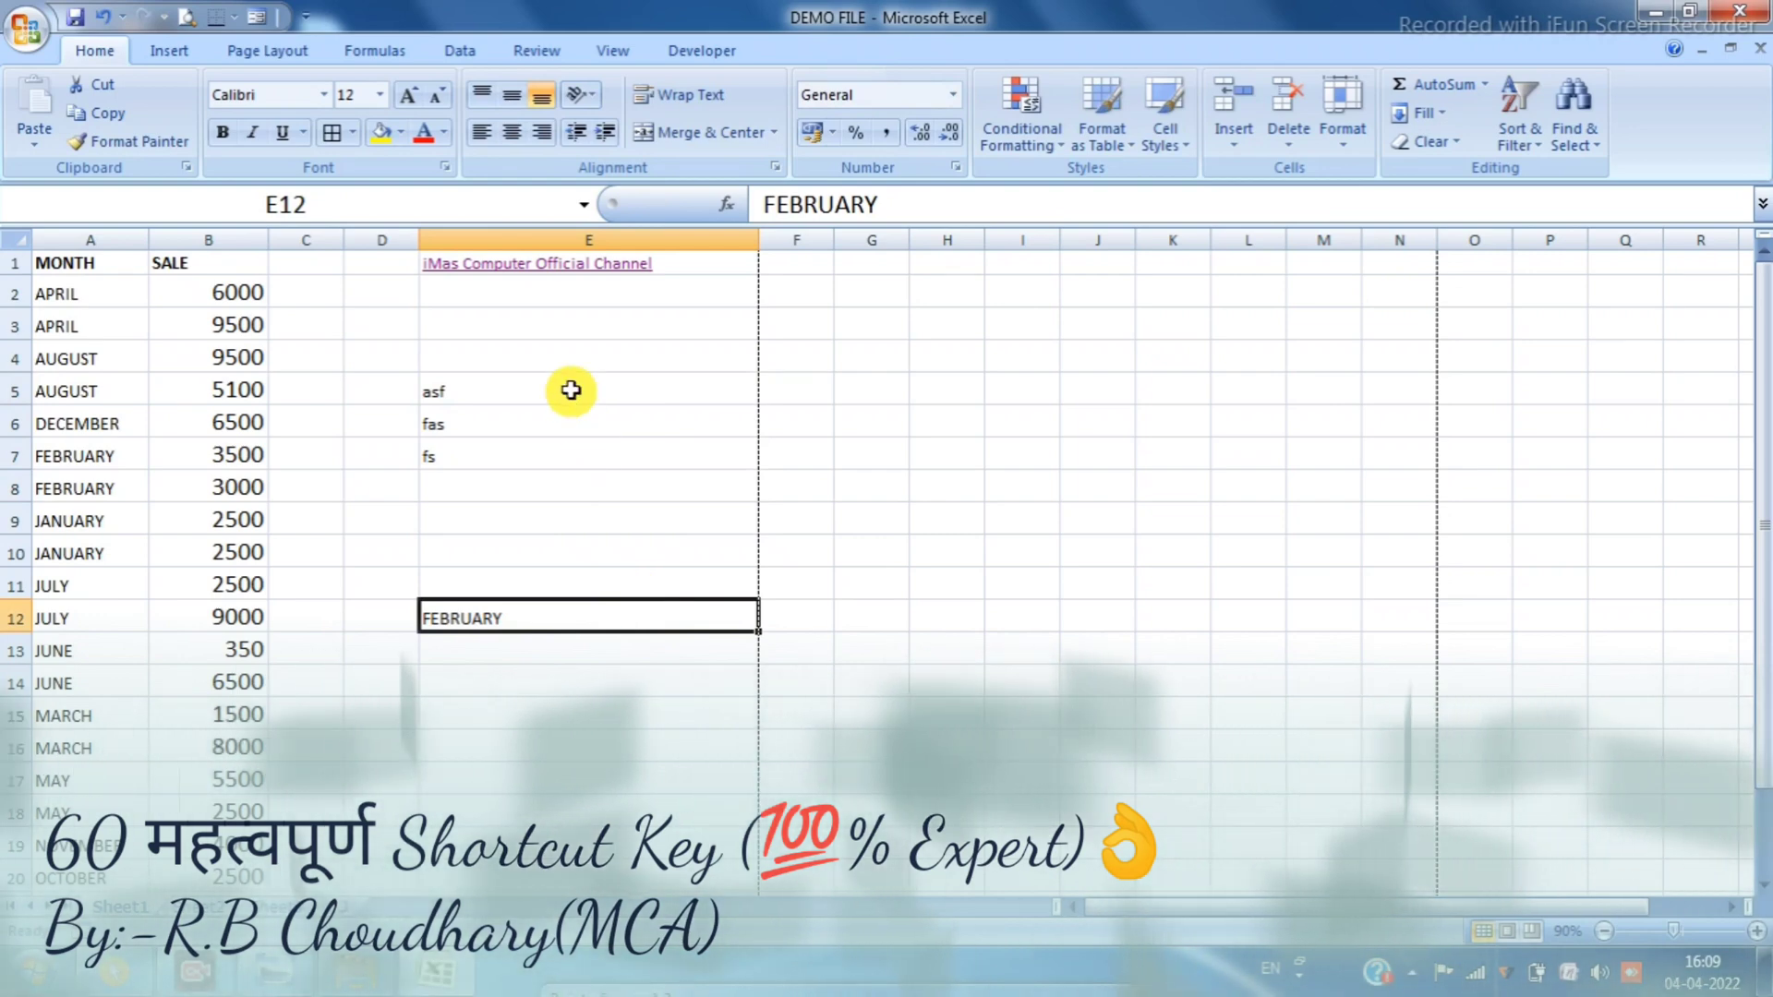
# Apply all borders to the sample text range E5:E7
pyautogui.moveTo(574, 391); pyautogui.dragTo(573, 451)
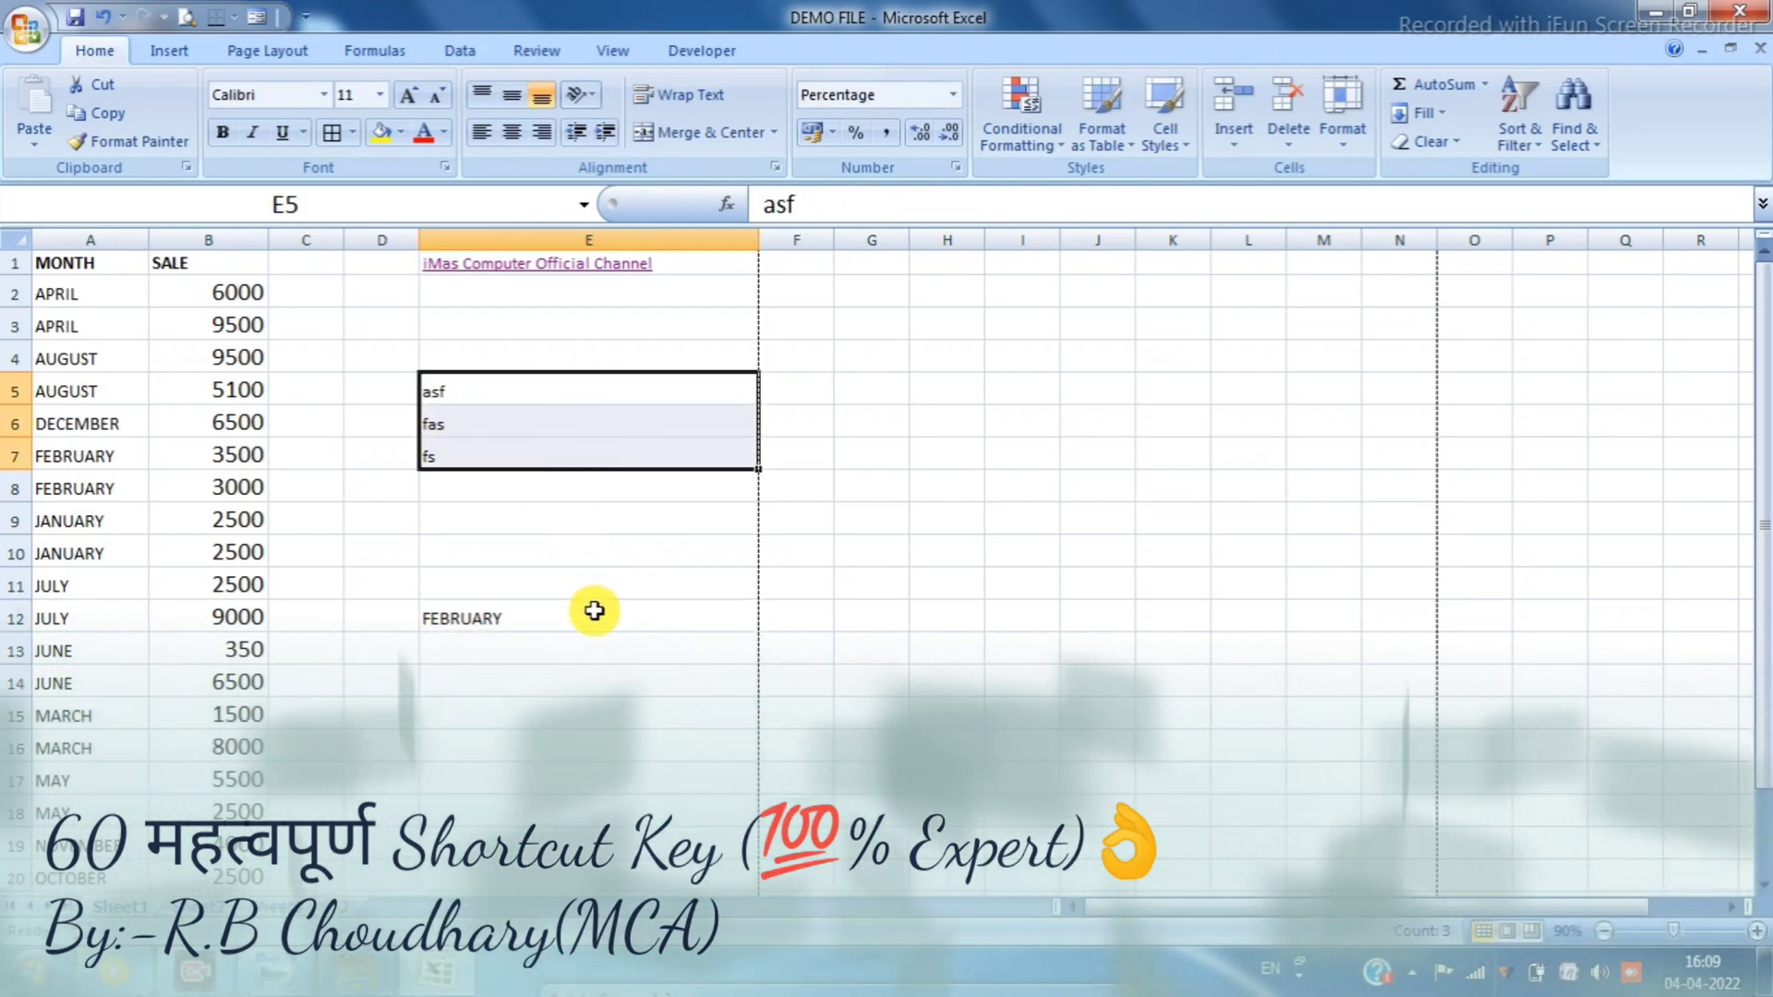
pyautogui.click(336, 138)
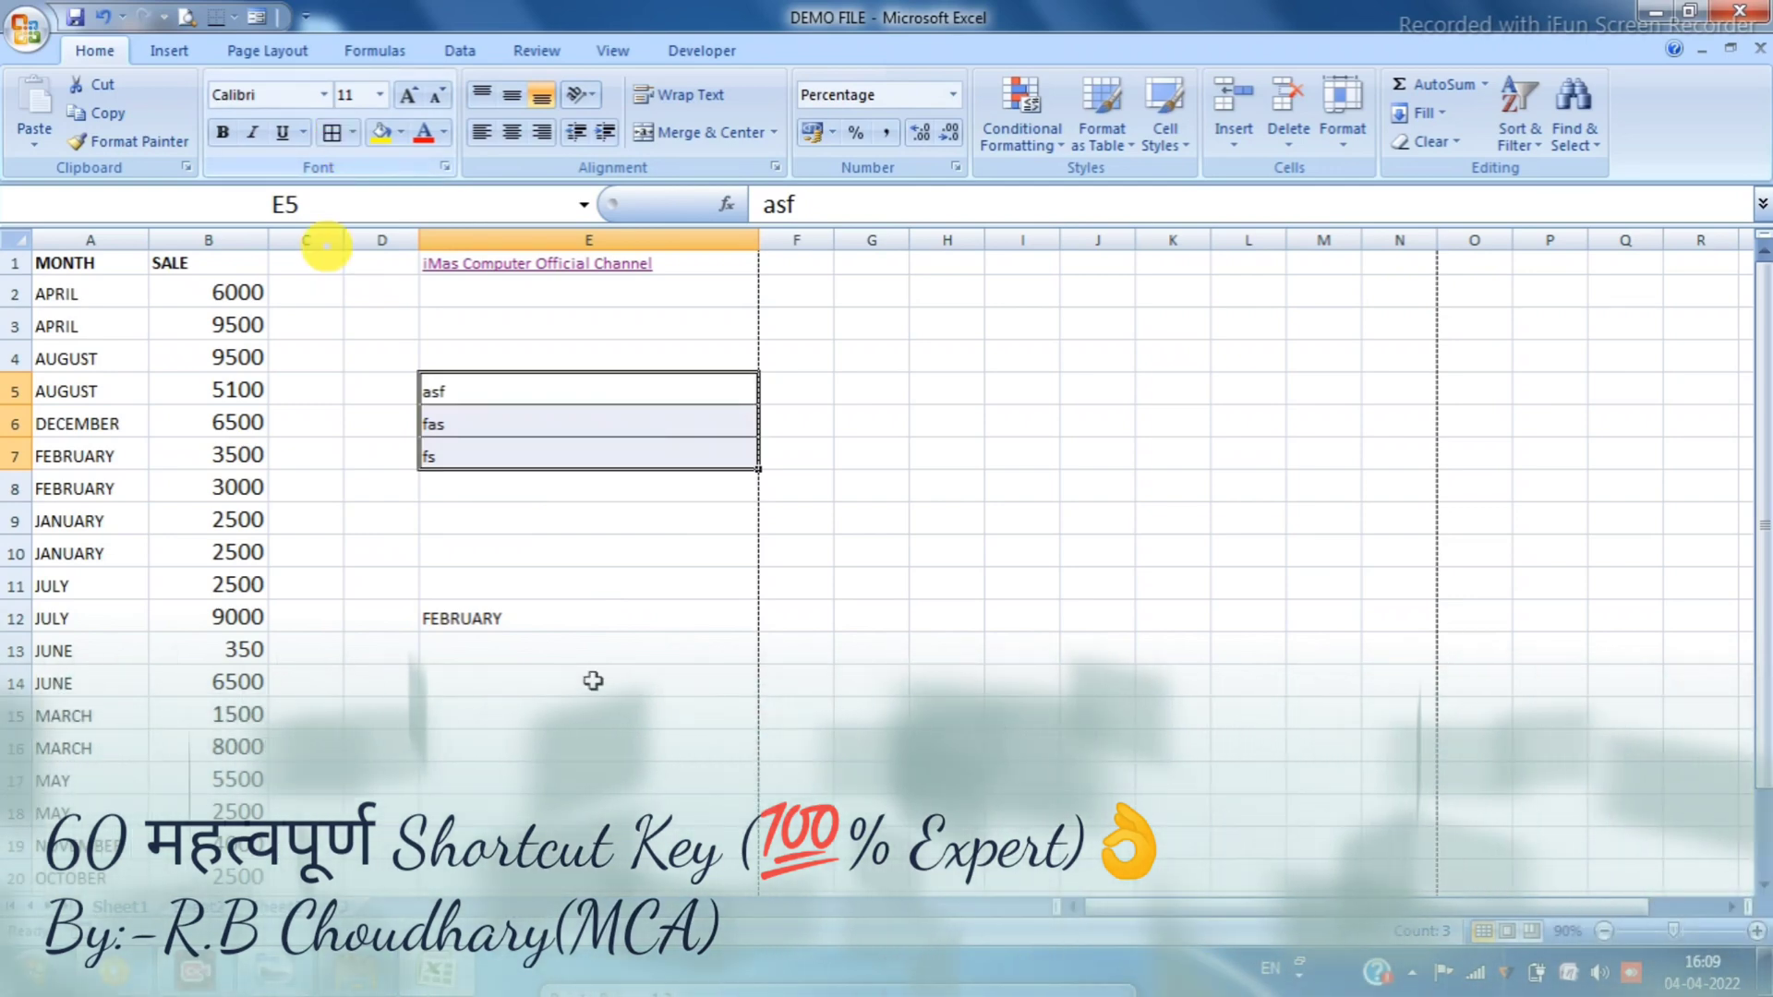
pyautogui.click(639, 635)
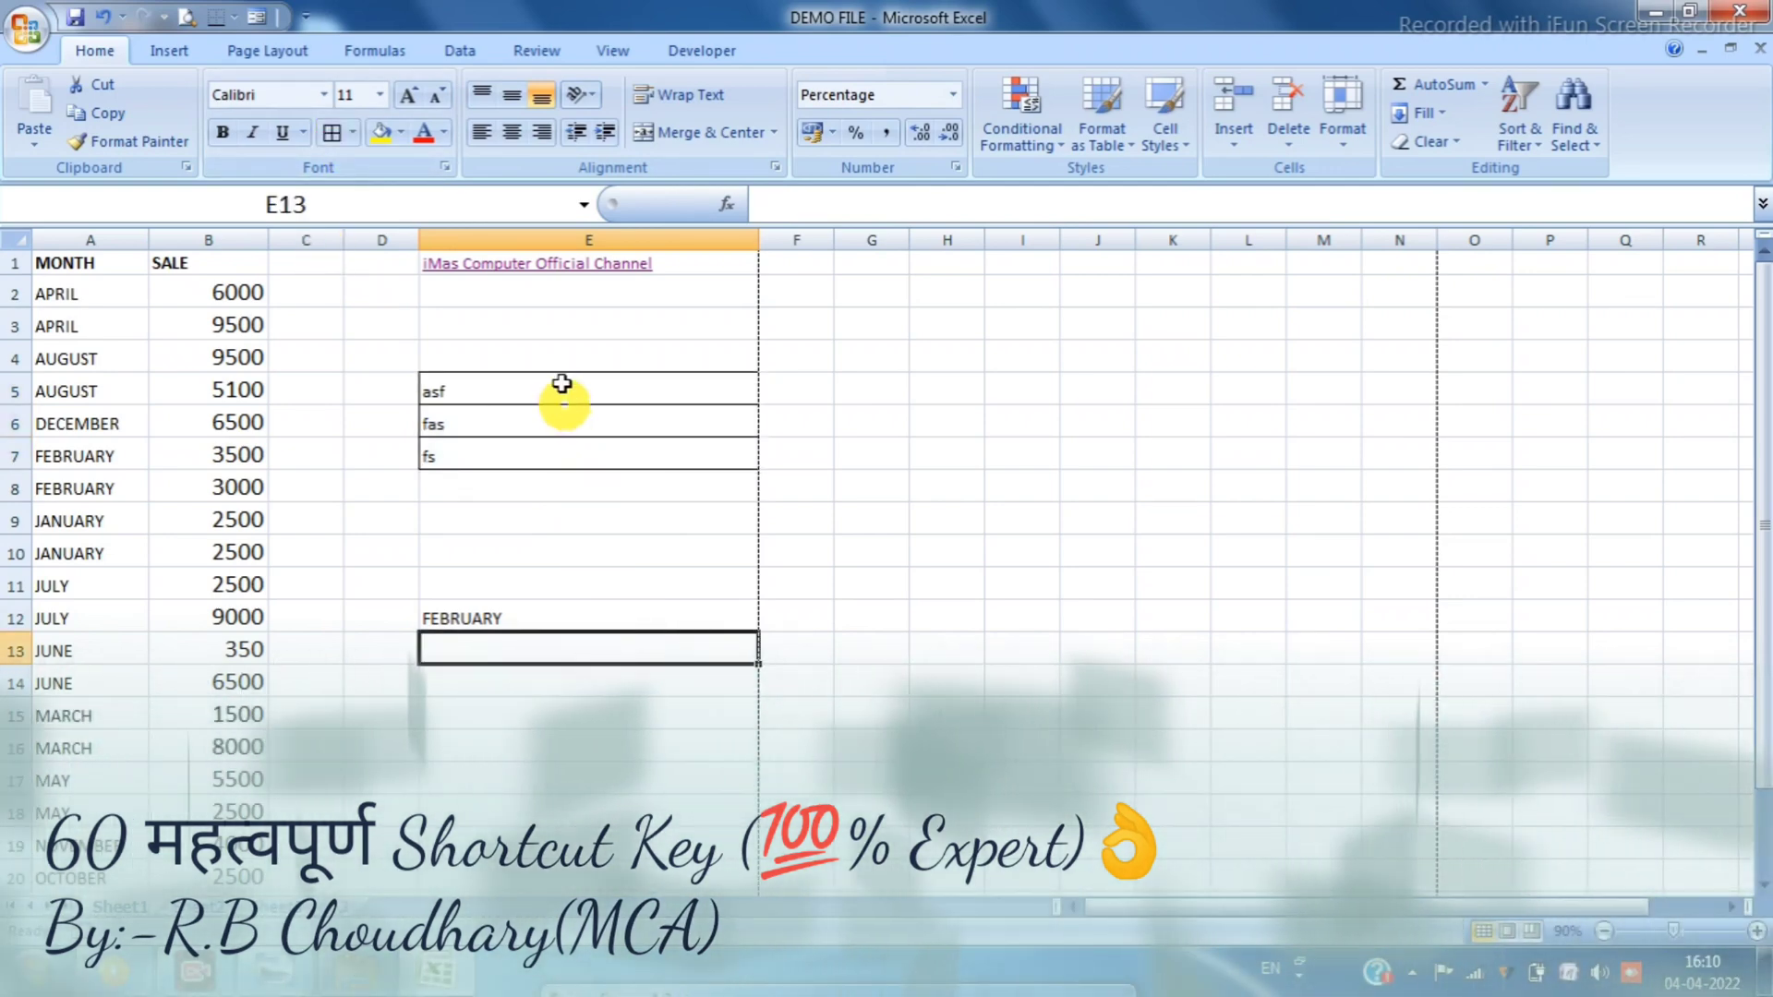
# Remove all borders from the sample text range E5:E7 with the No Border option
pyautogui.moveTo(566, 396); pyautogui.dragTo(568, 449)
pyautogui.click(353, 132)
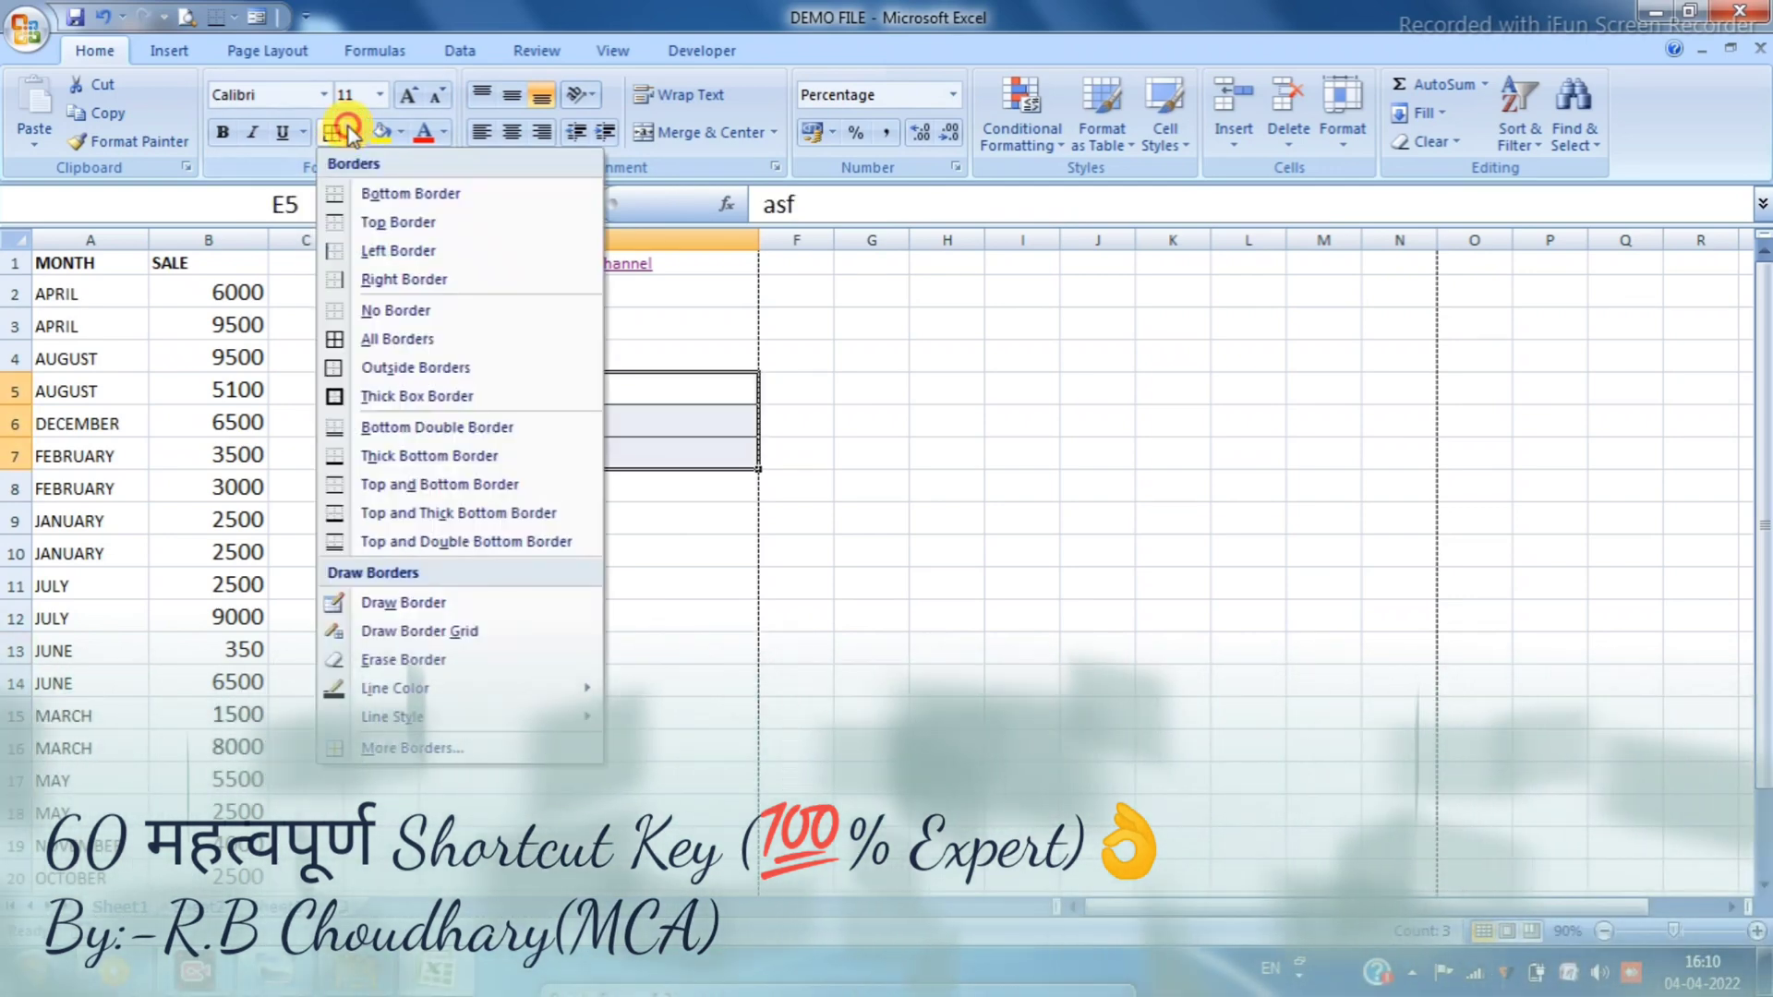
pyautogui.click(407, 312)
pyautogui.click(566, 646)
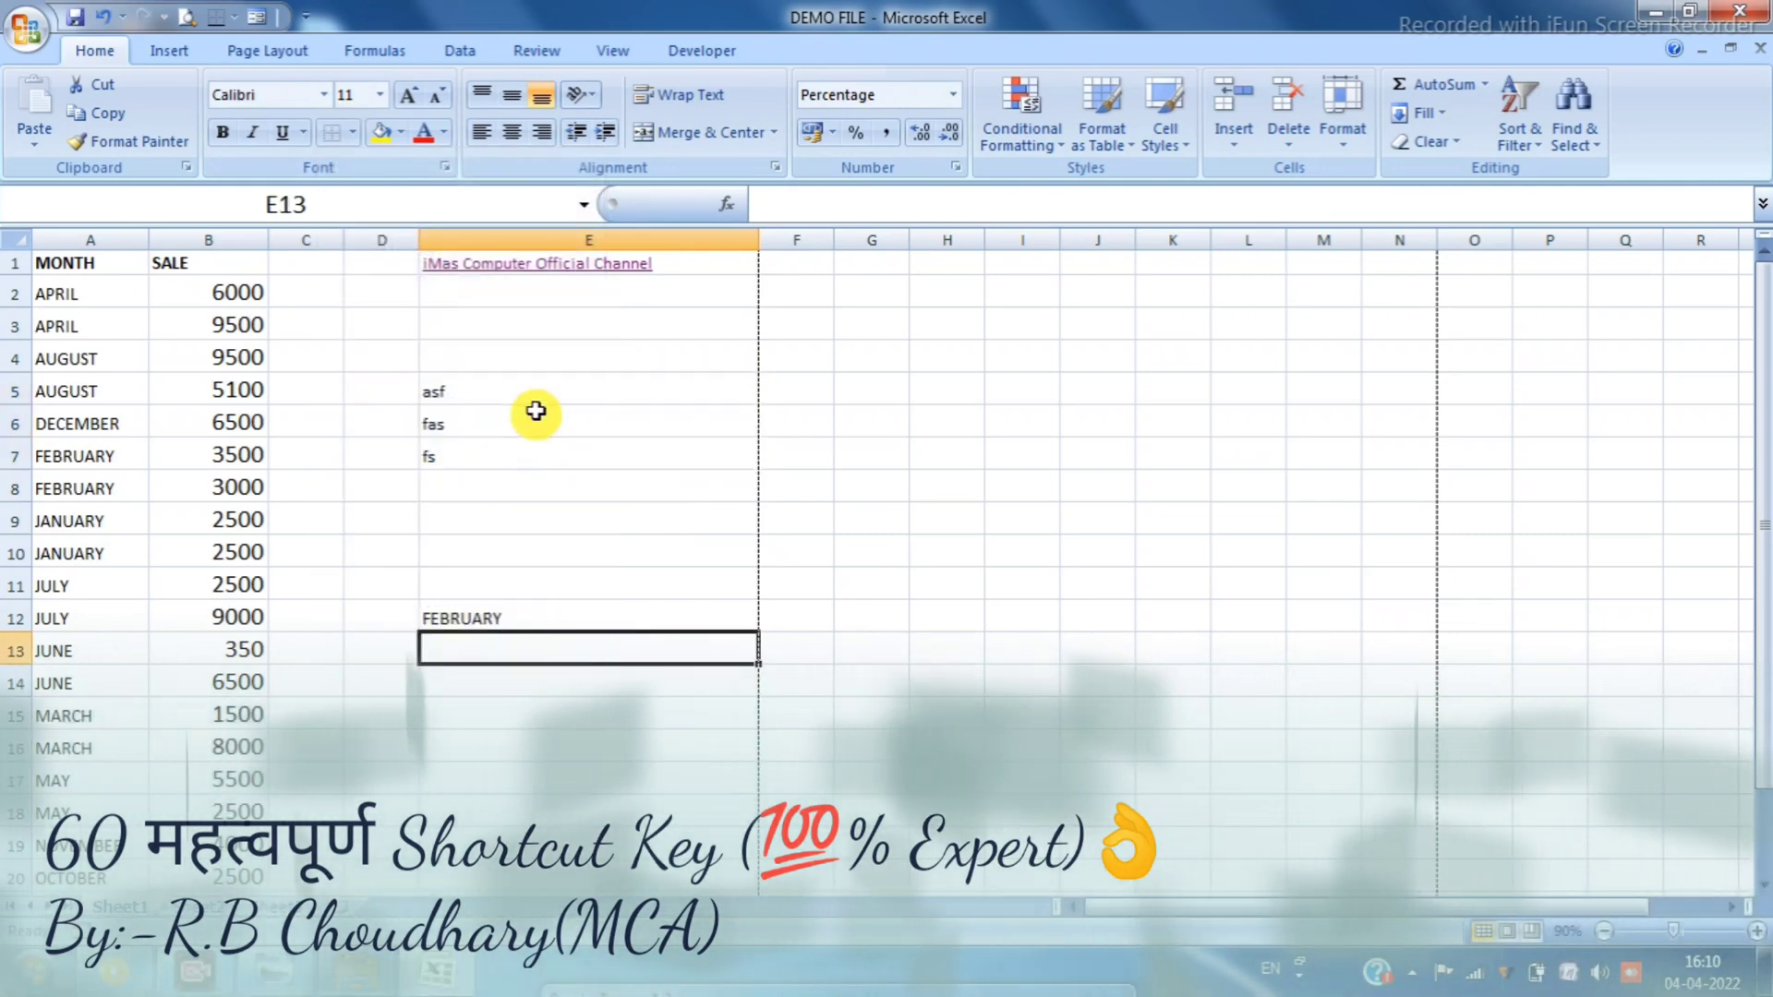
# Add an outside border around E5:E7 and check the page in print preview
pyautogui.moveTo(527, 396); pyautogui.dragTo(545, 447)
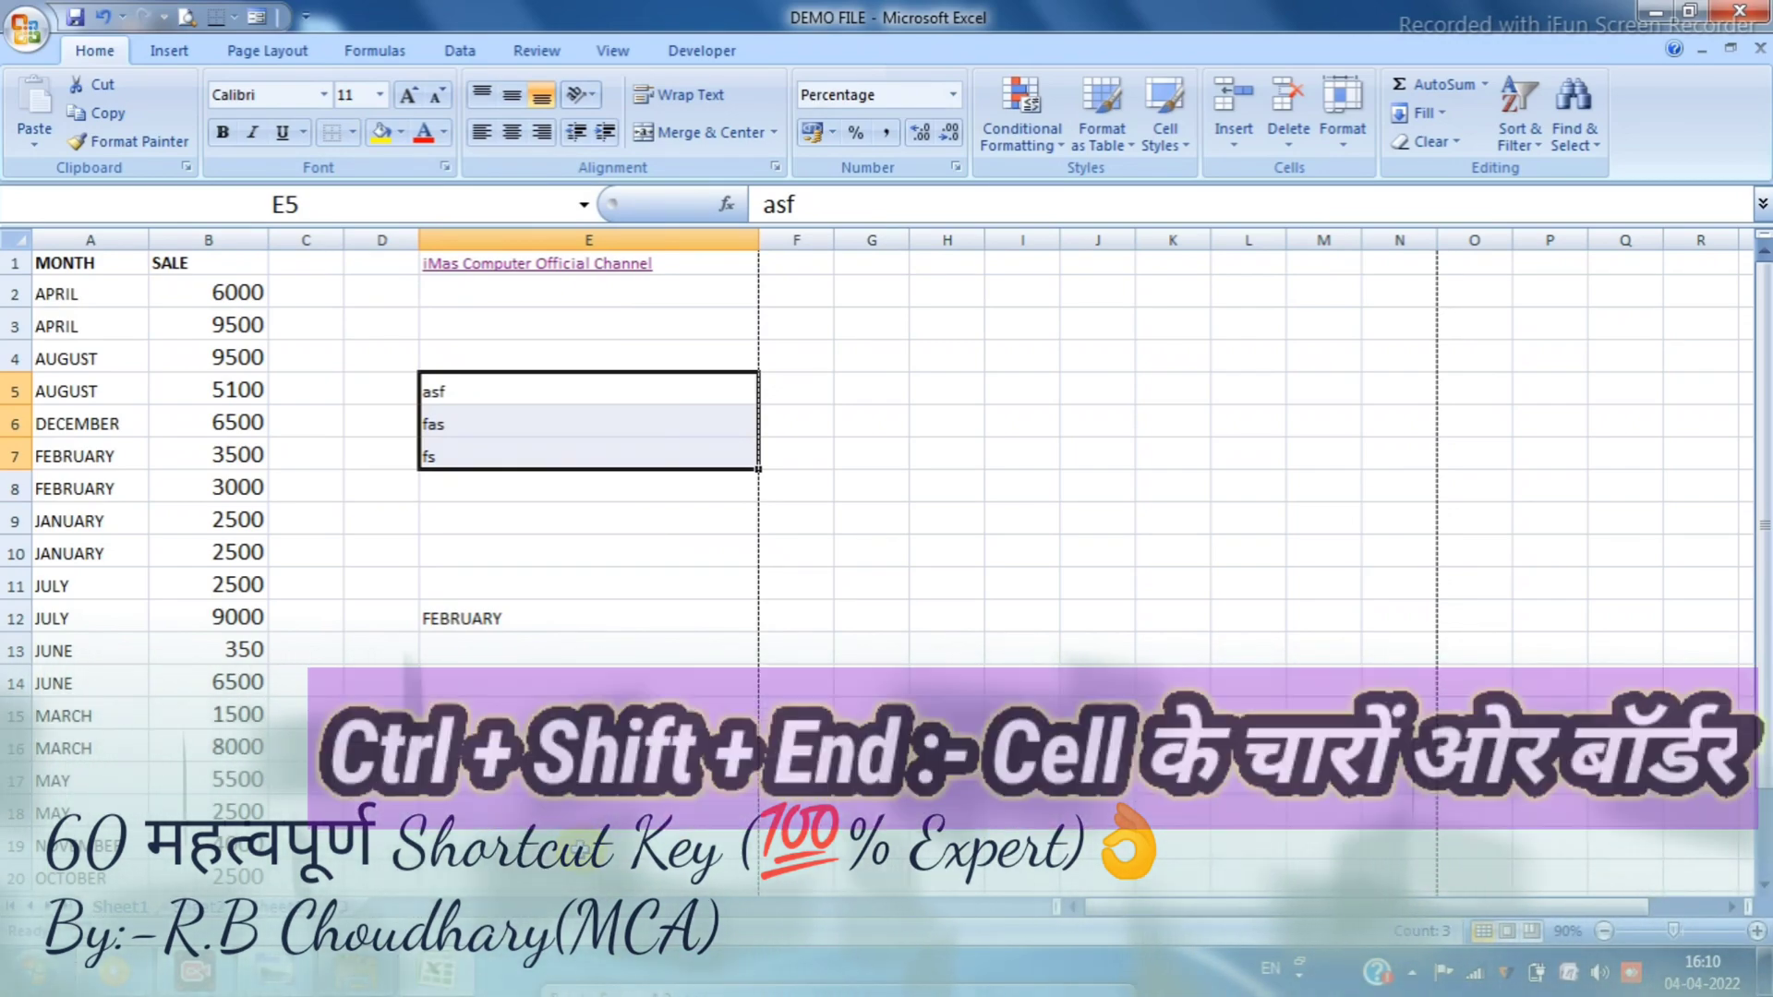
pyautogui.click(585, 616)
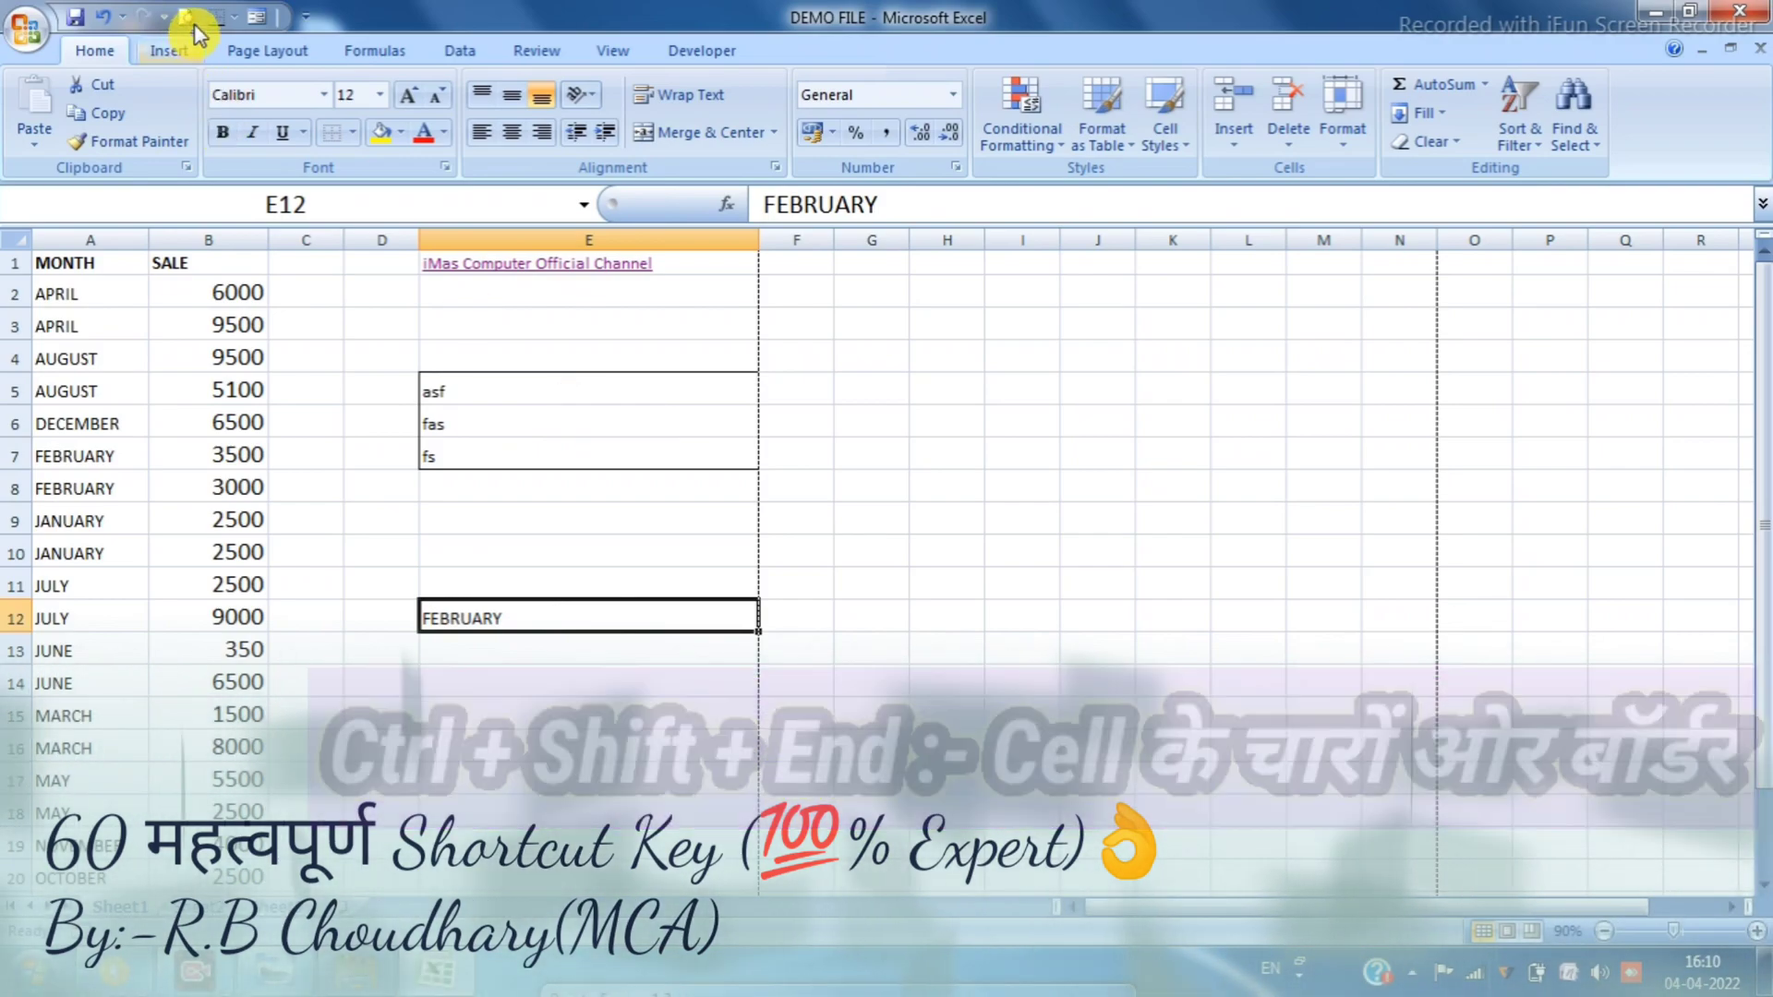
pyautogui.click(186, 16)
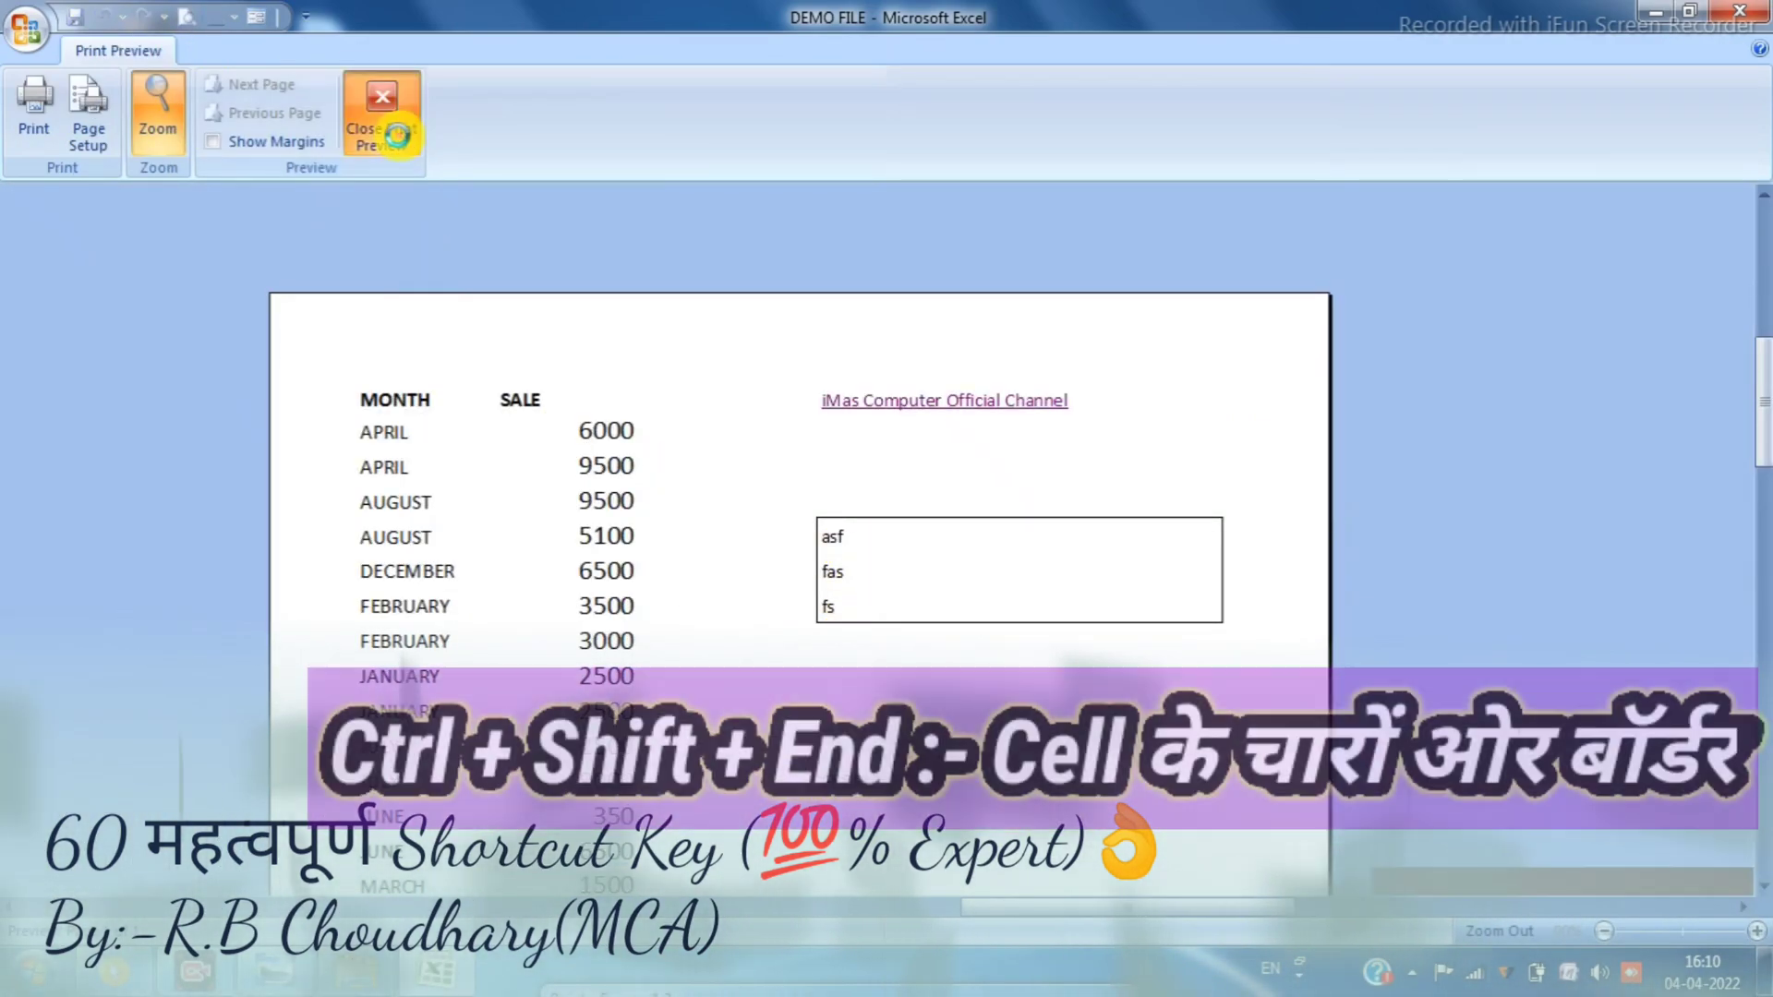
pyautogui.click(381, 103)
pyautogui.click(411, 497)
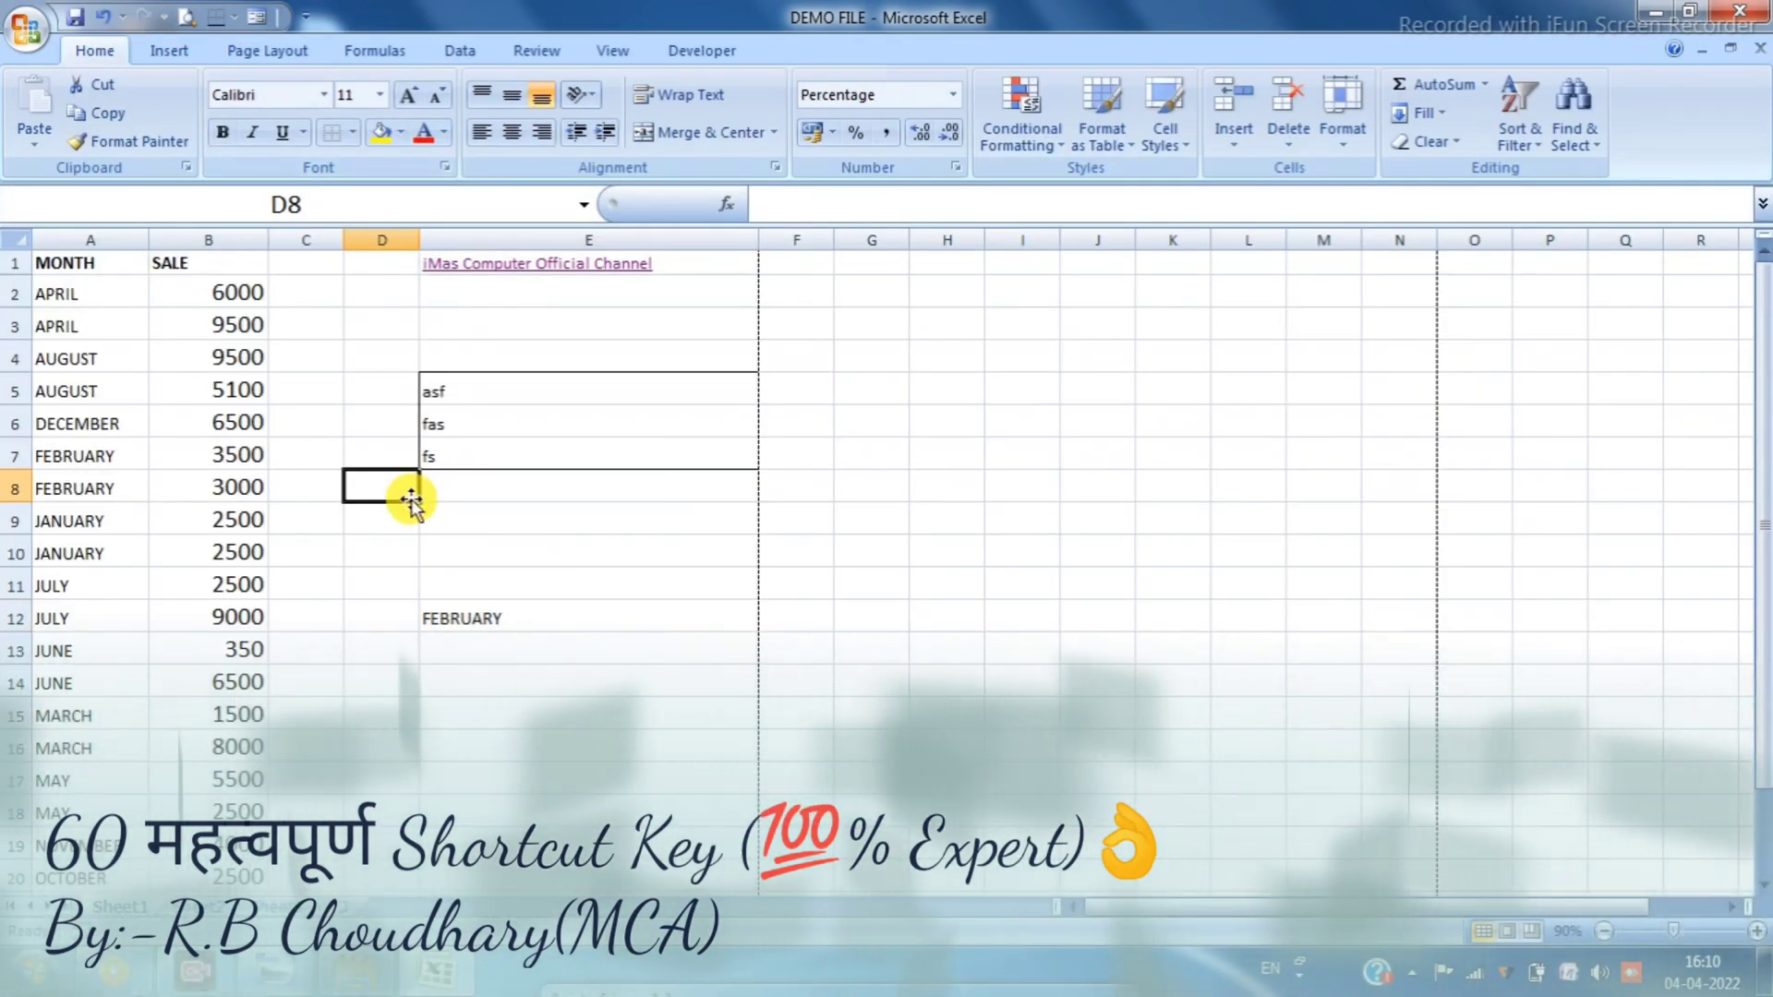